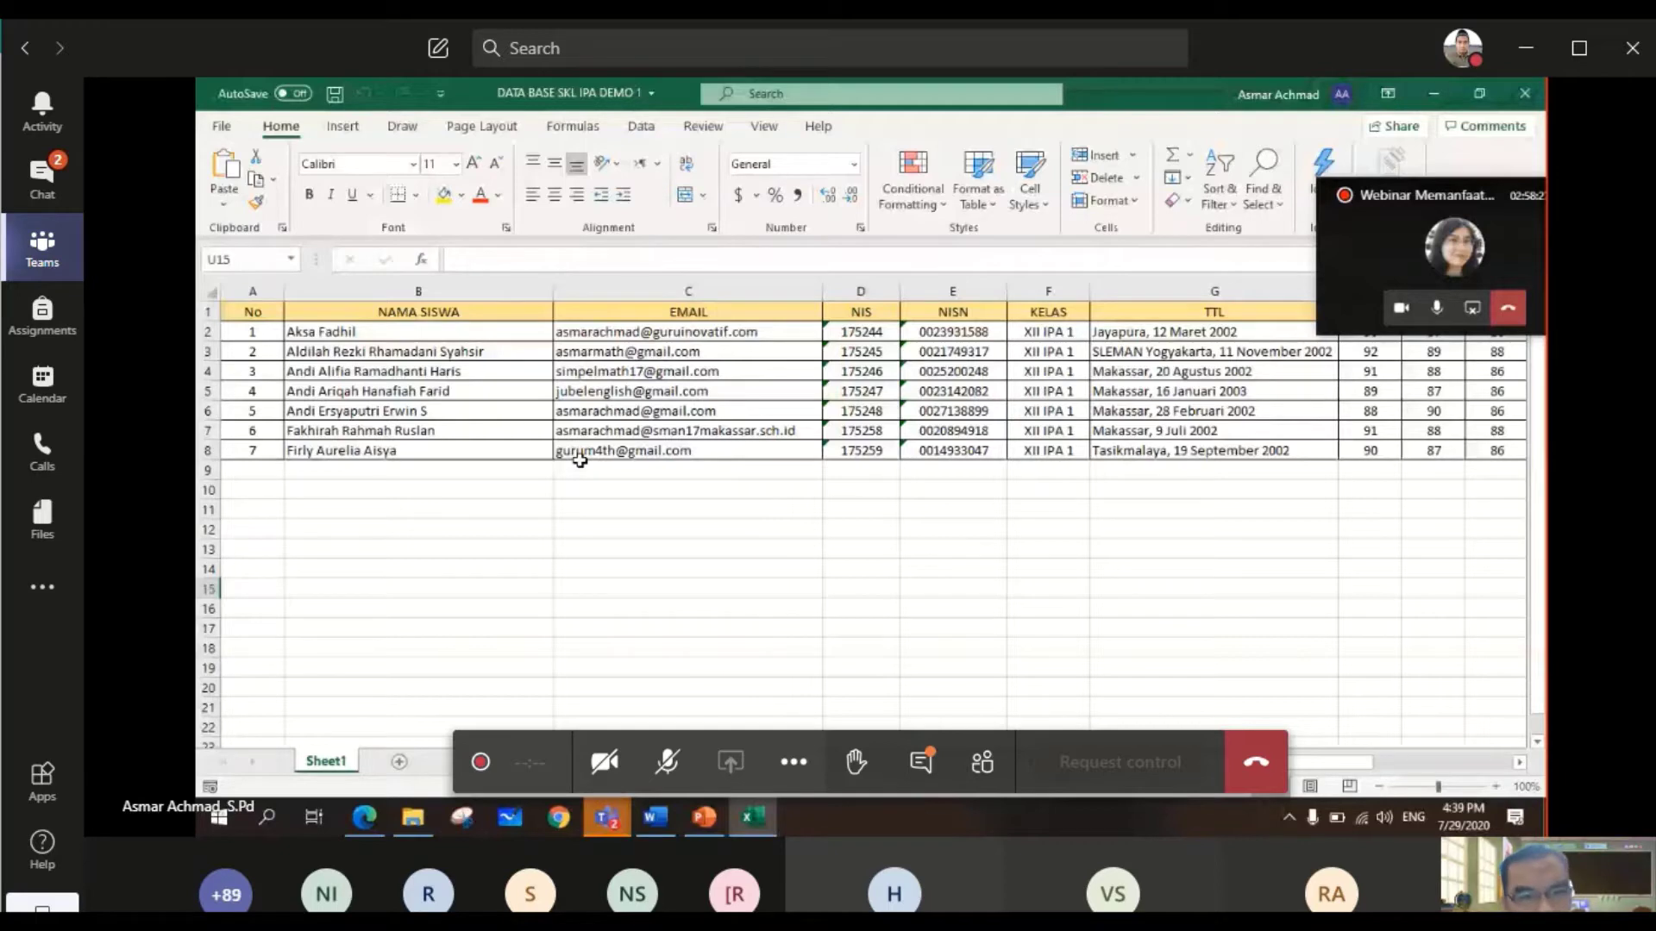
- Examine the student database columns in the DATA BASE SKL IPA DEMO 1 workbook, from No through to LIMIT
{"action": "scroll", "coordinate": [580, 459], "scroll_direction": "up", "scroll_amount": 1}
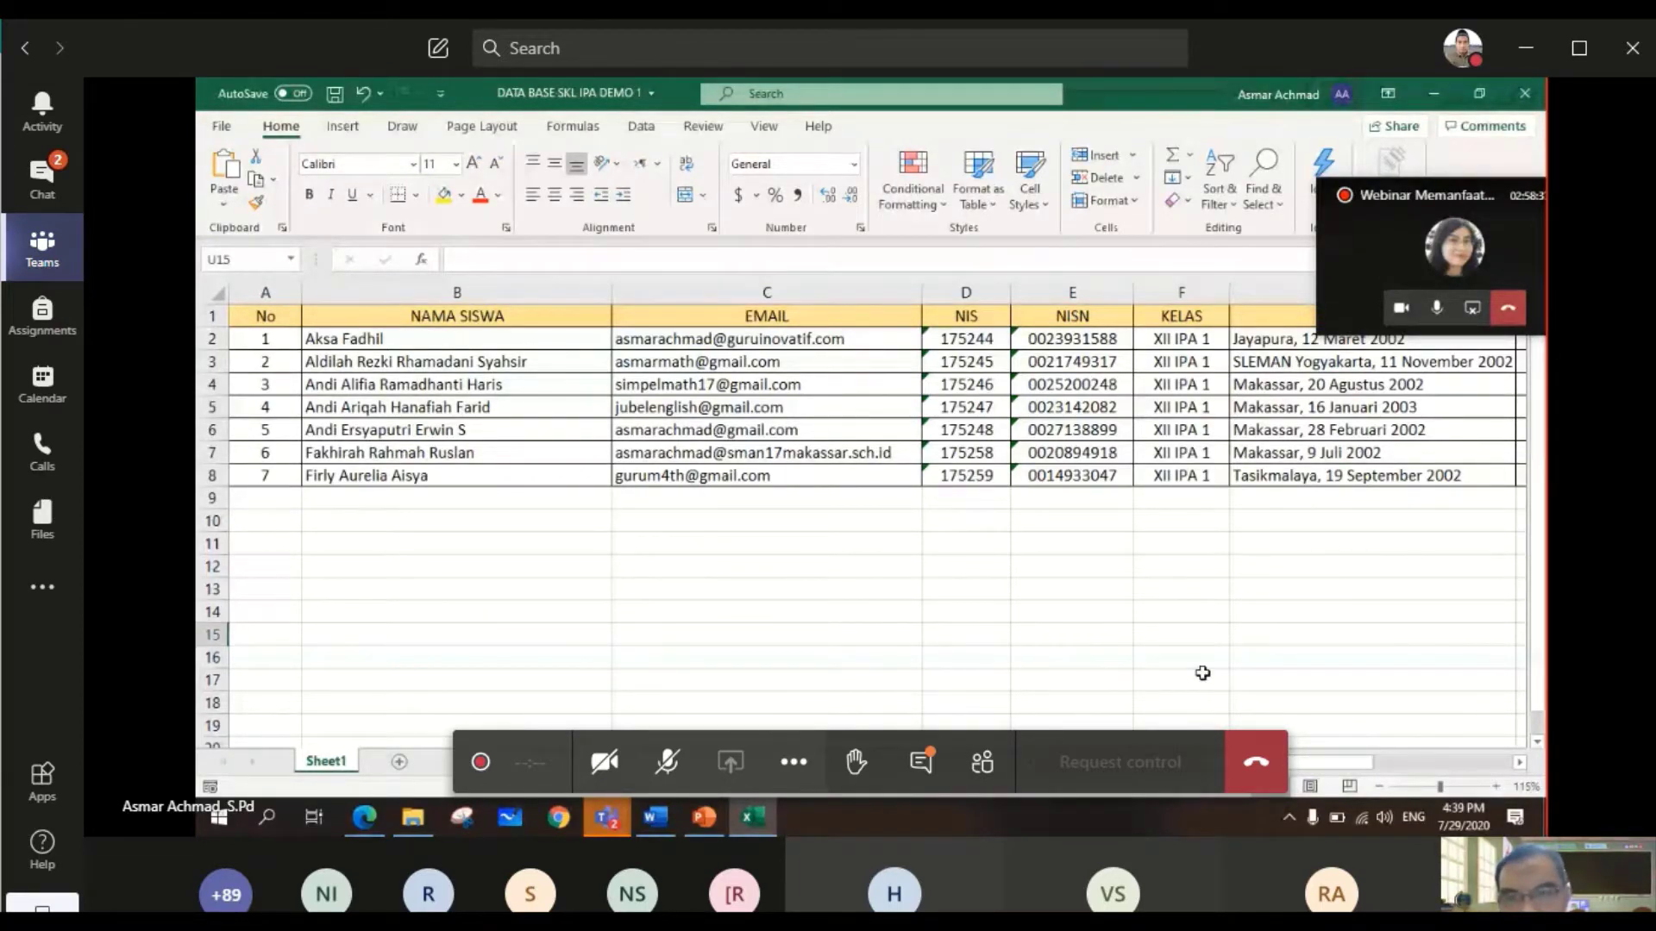
{"action": "scroll", "coordinate": [1203, 673], "scroll_direction": "right", "scroll_amount": 3}
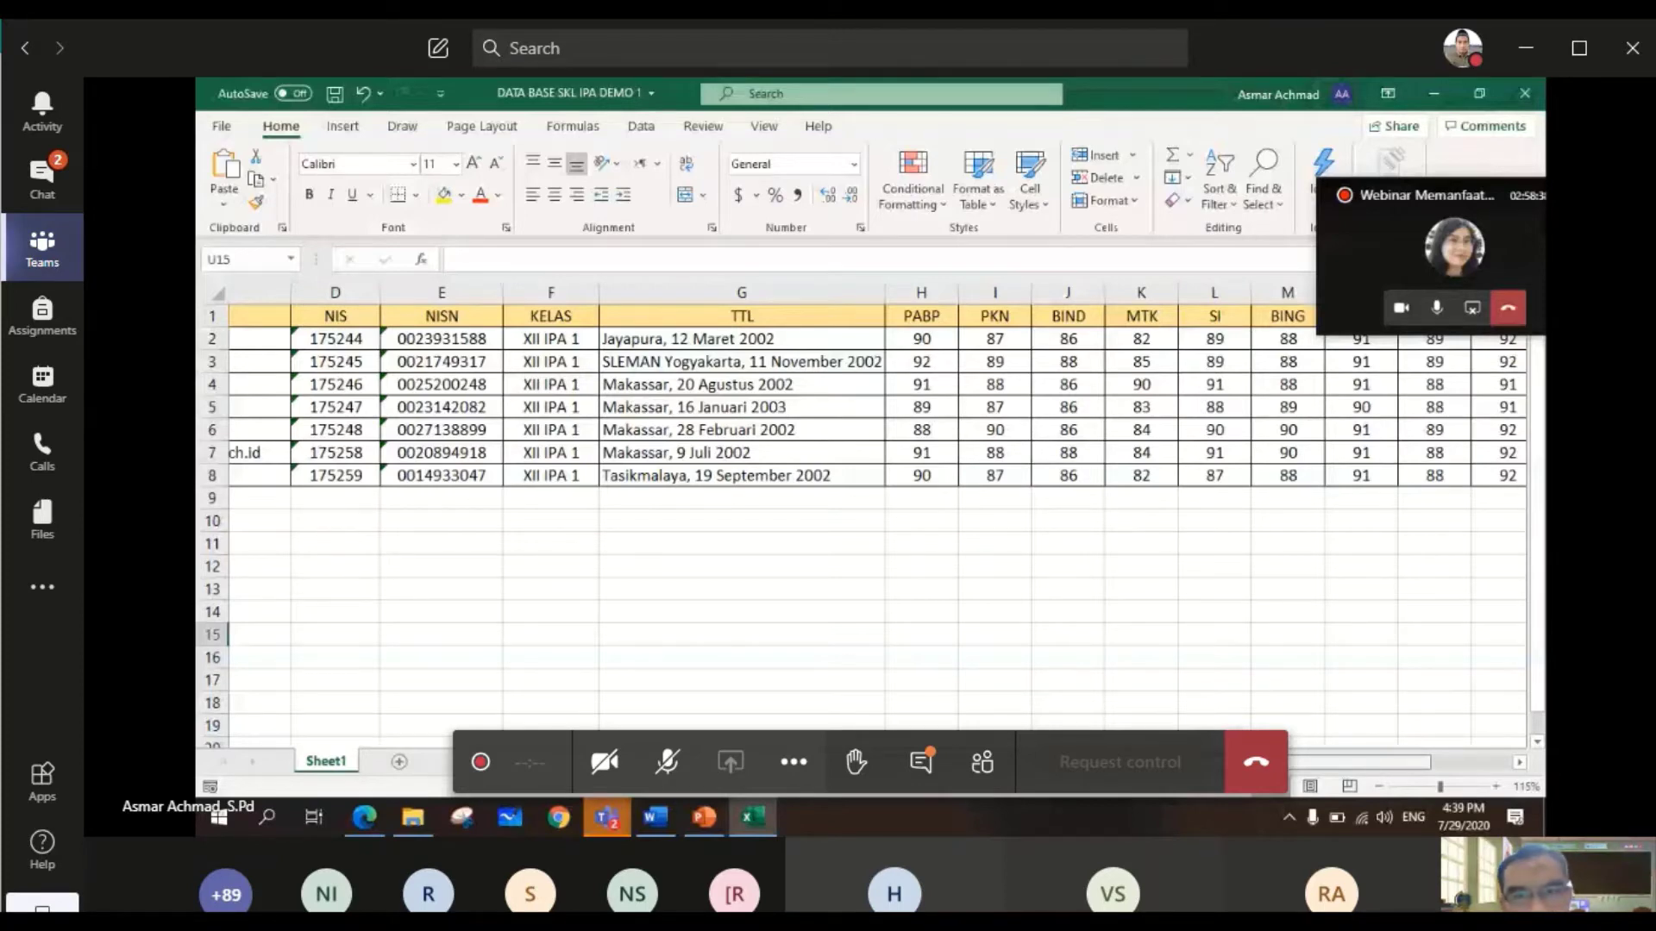
{"action": "scroll", "coordinate": [863, 518], "scroll_direction": "right", "scroll_amount": 4}
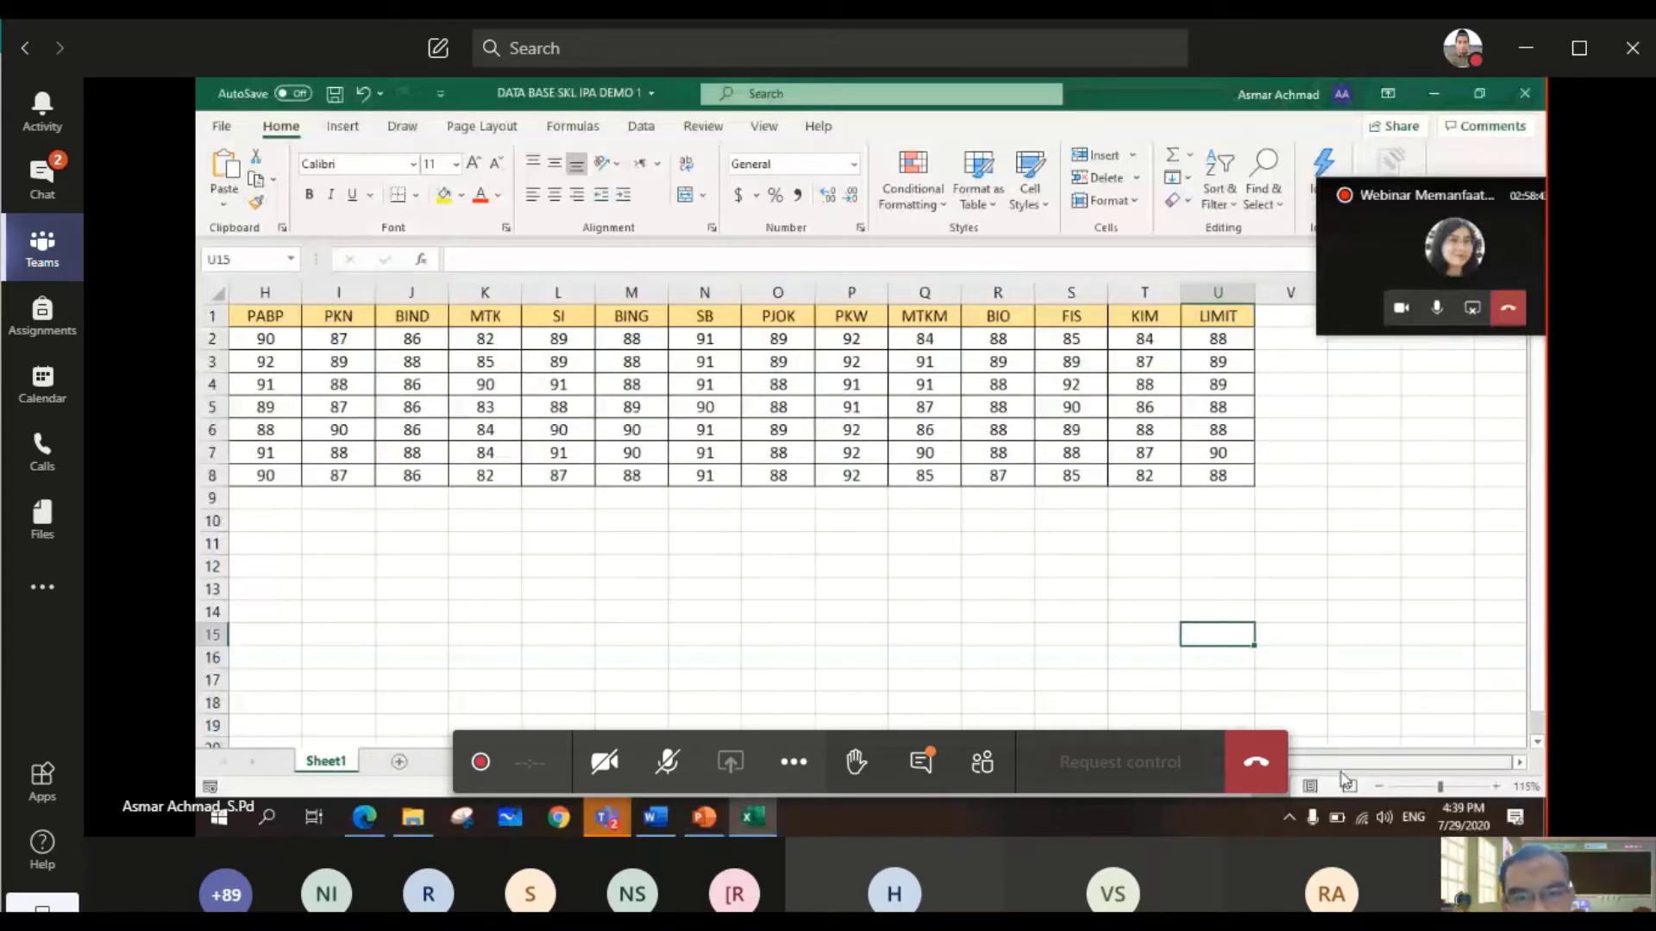
{"action": "scroll", "coordinate": [1342, 779], "scroll_direction": "left", "scroll_amount": 2}
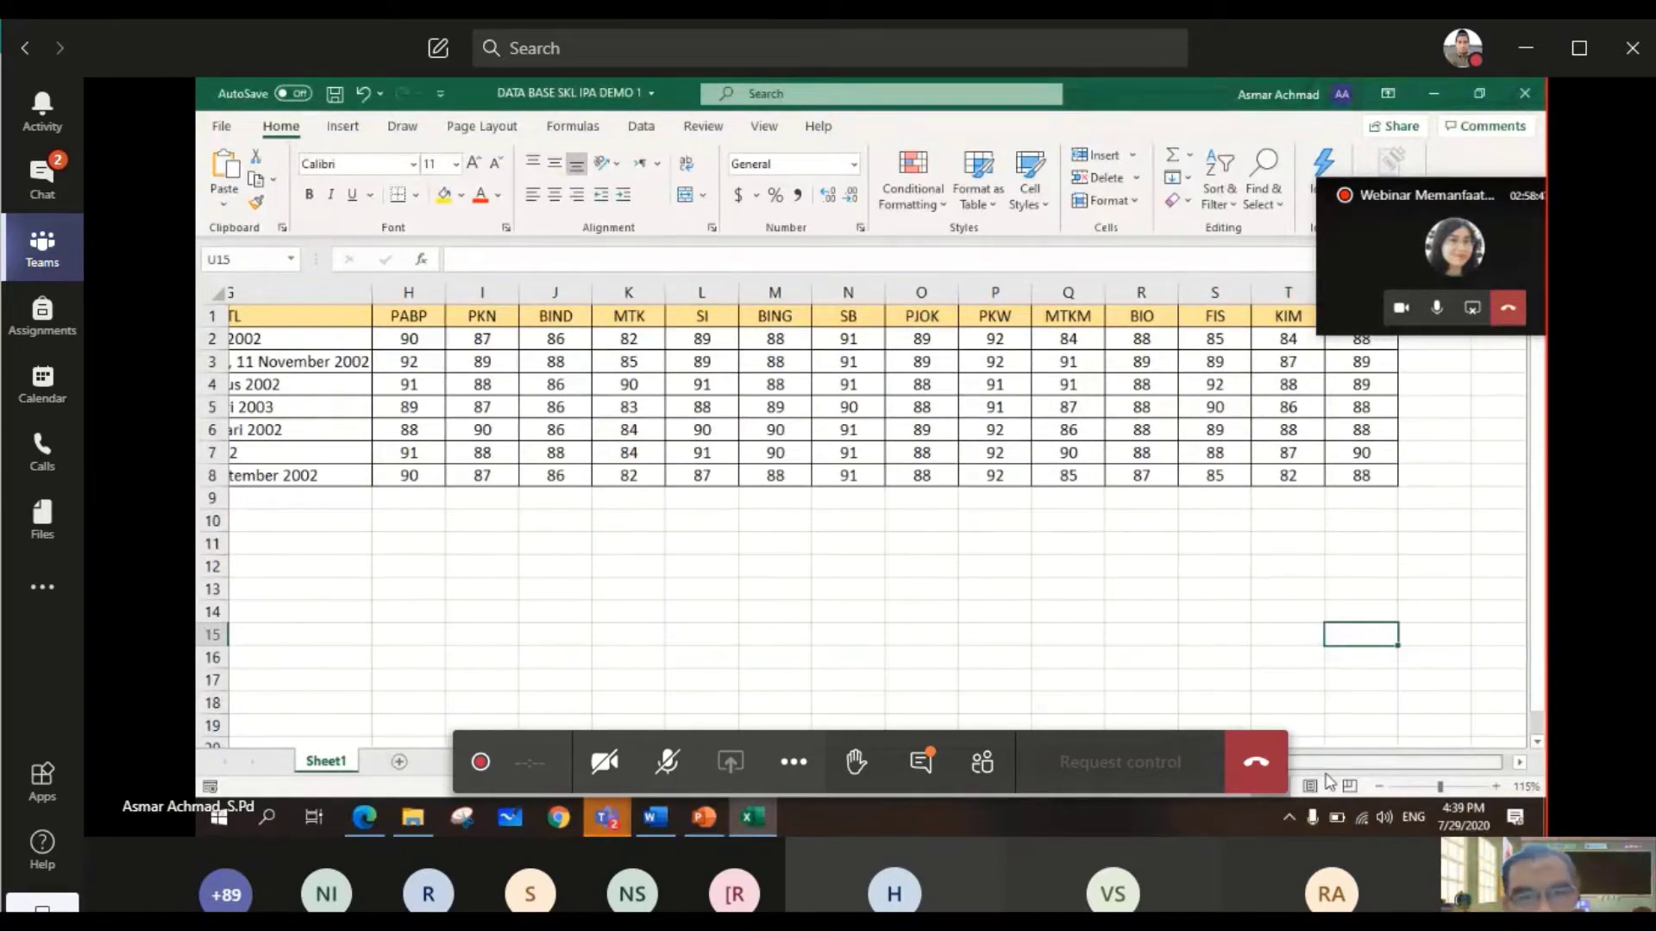
{"action": "scroll", "coordinate": [1329, 781], "scroll_direction": "left", "scroll_amount": 3}
{"action": "scroll", "coordinate": [862, 405], "scroll_direction": "left", "scroll_amount": 2}
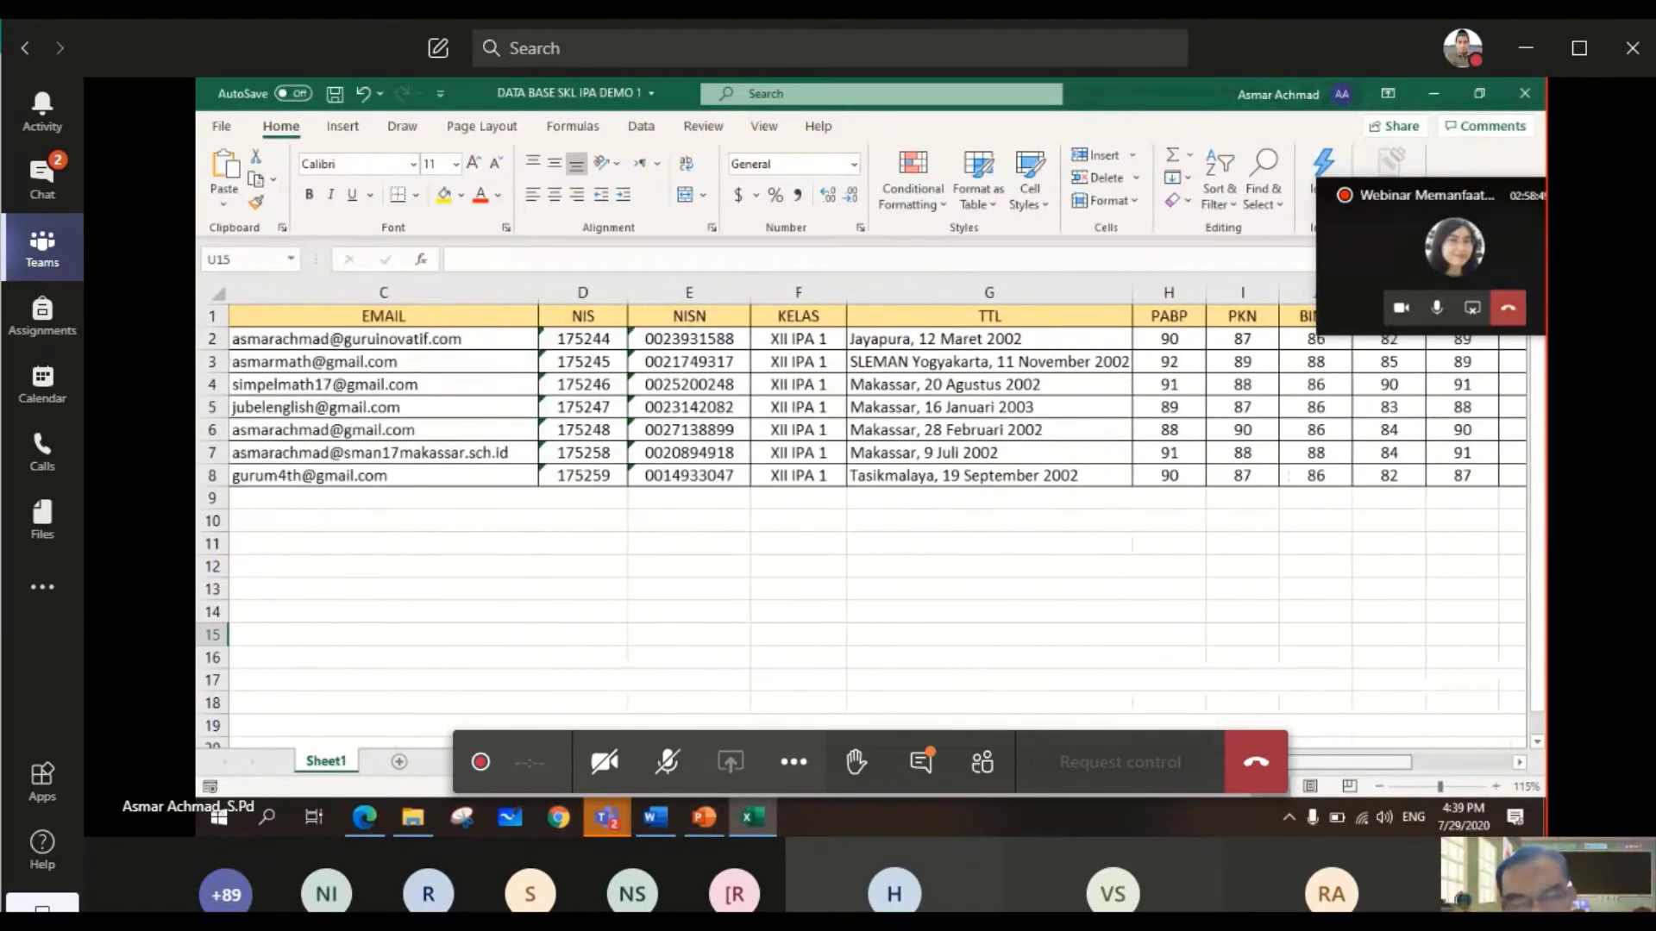
{"action": "scroll", "coordinate": [862, 518], "scroll_direction": "right", "scroll_amount": 5}
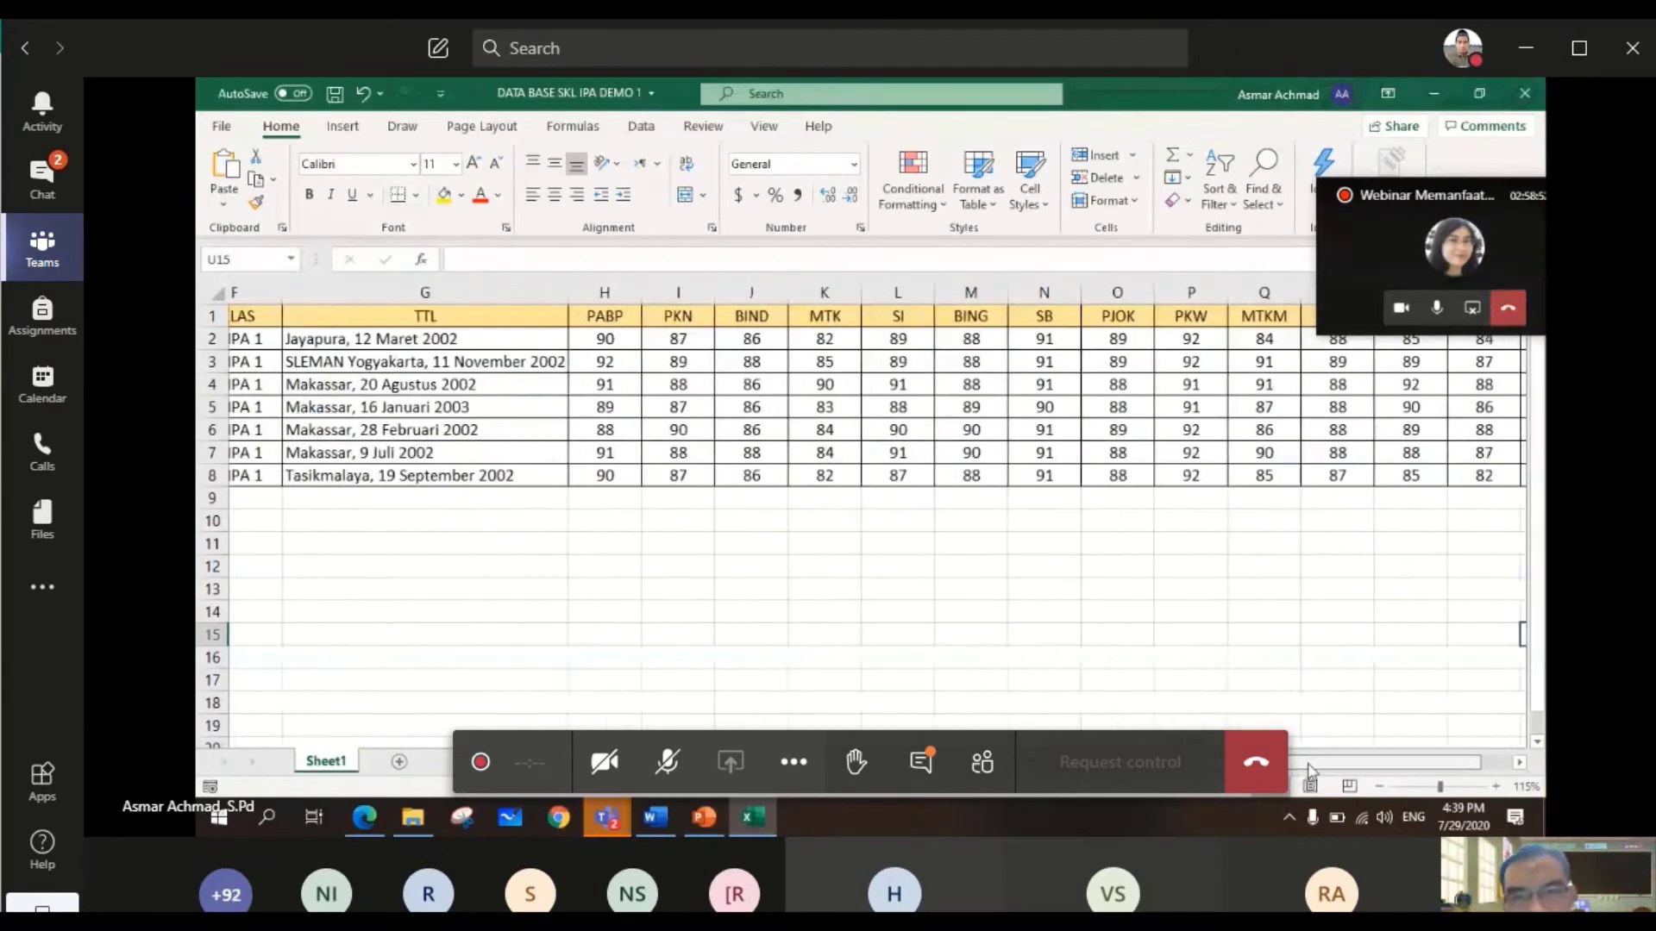
{"action": "scroll", "coordinate": [863, 518], "scroll_direction": "left", "scroll_amount": 3}
{"action": "scroll", "coordinate": [1126, 723], "scroll_direction": "left", "scroll_amount": 5}
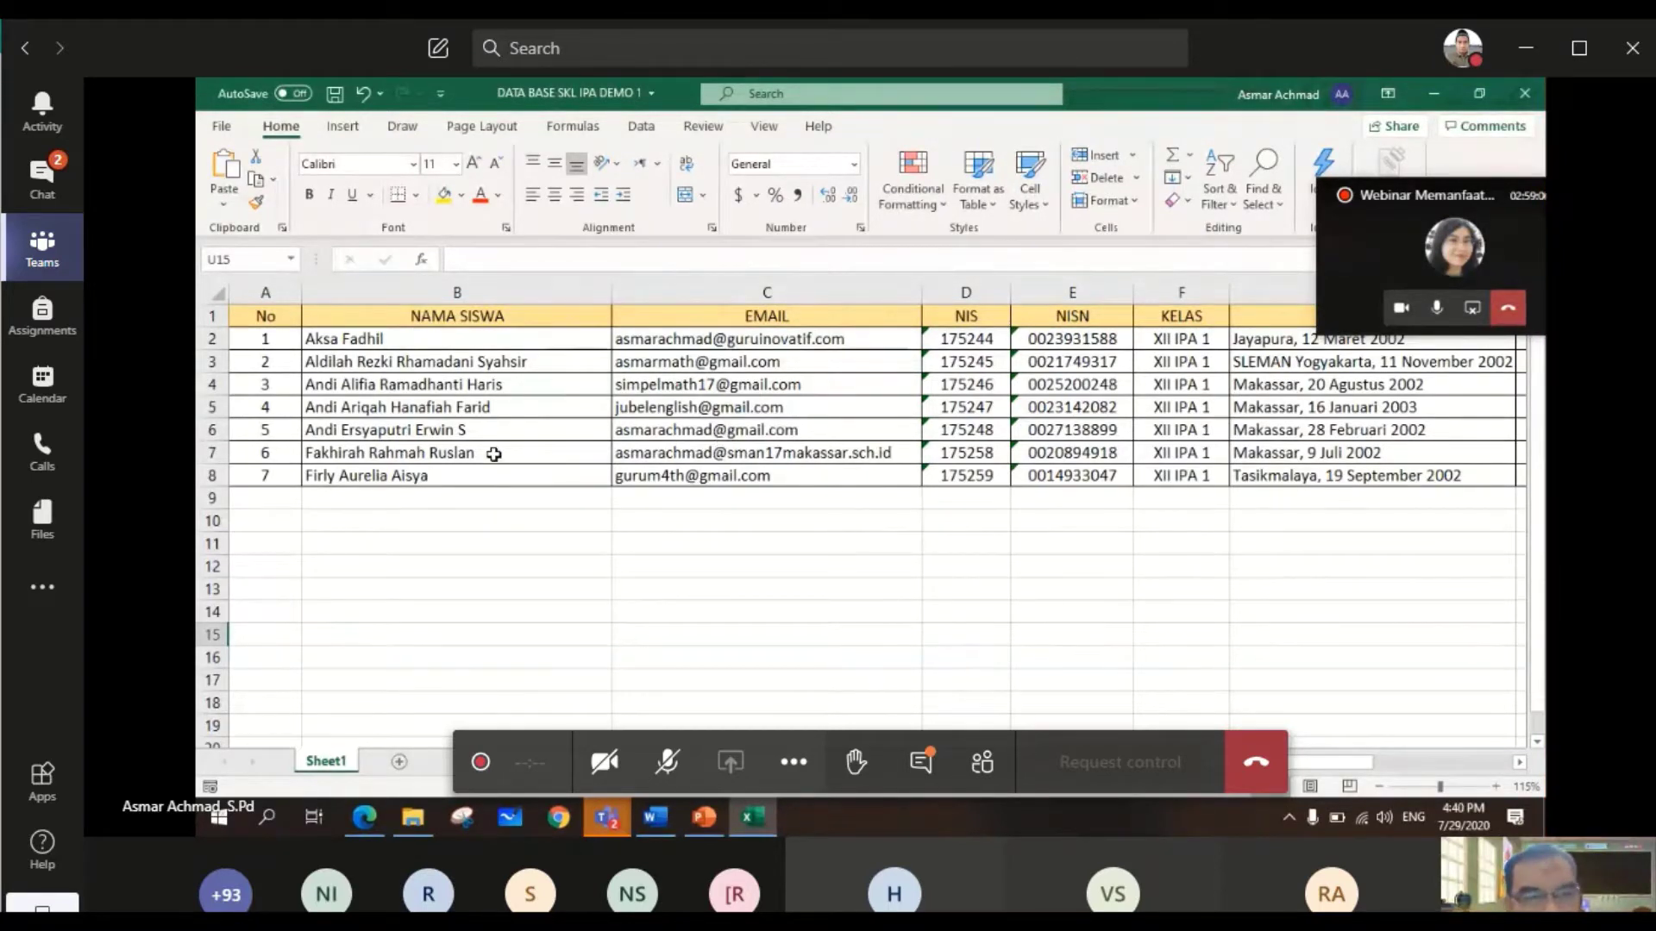
- Upload the DATA BASE SKL IPA DEMO 1 workbook from the local SKL folder to the OneDrive Files root and open it in Excel online
{"action": "left_click", "coordinate": [364, 819]}
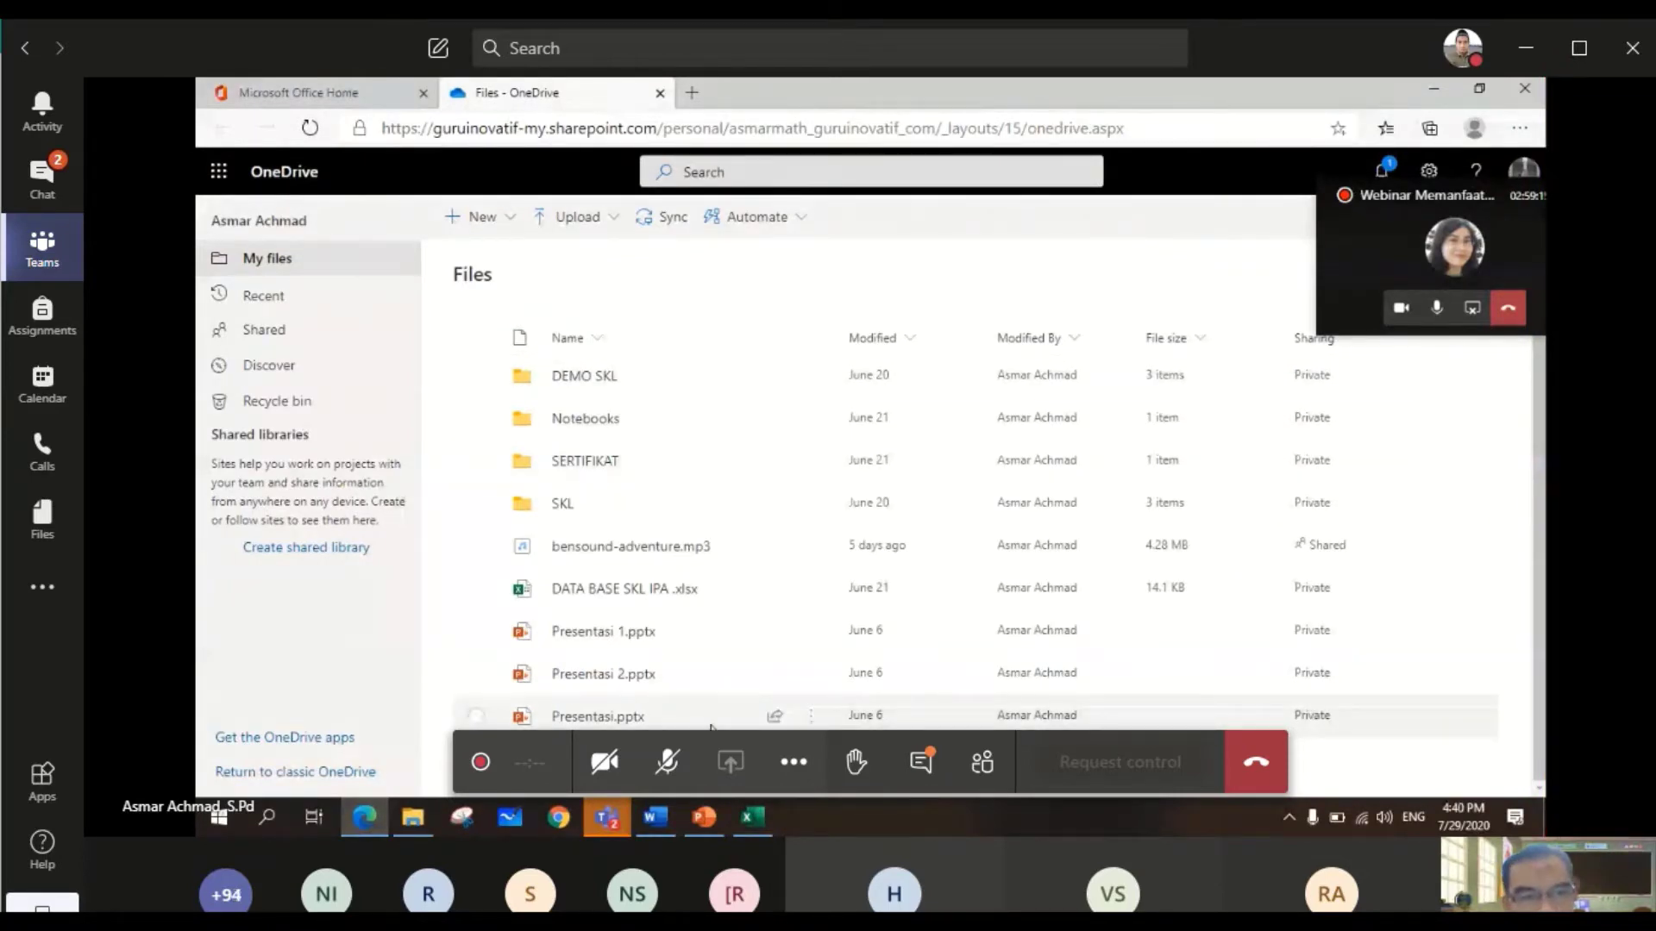
{"action": "key", "text": "alt+Tab"}
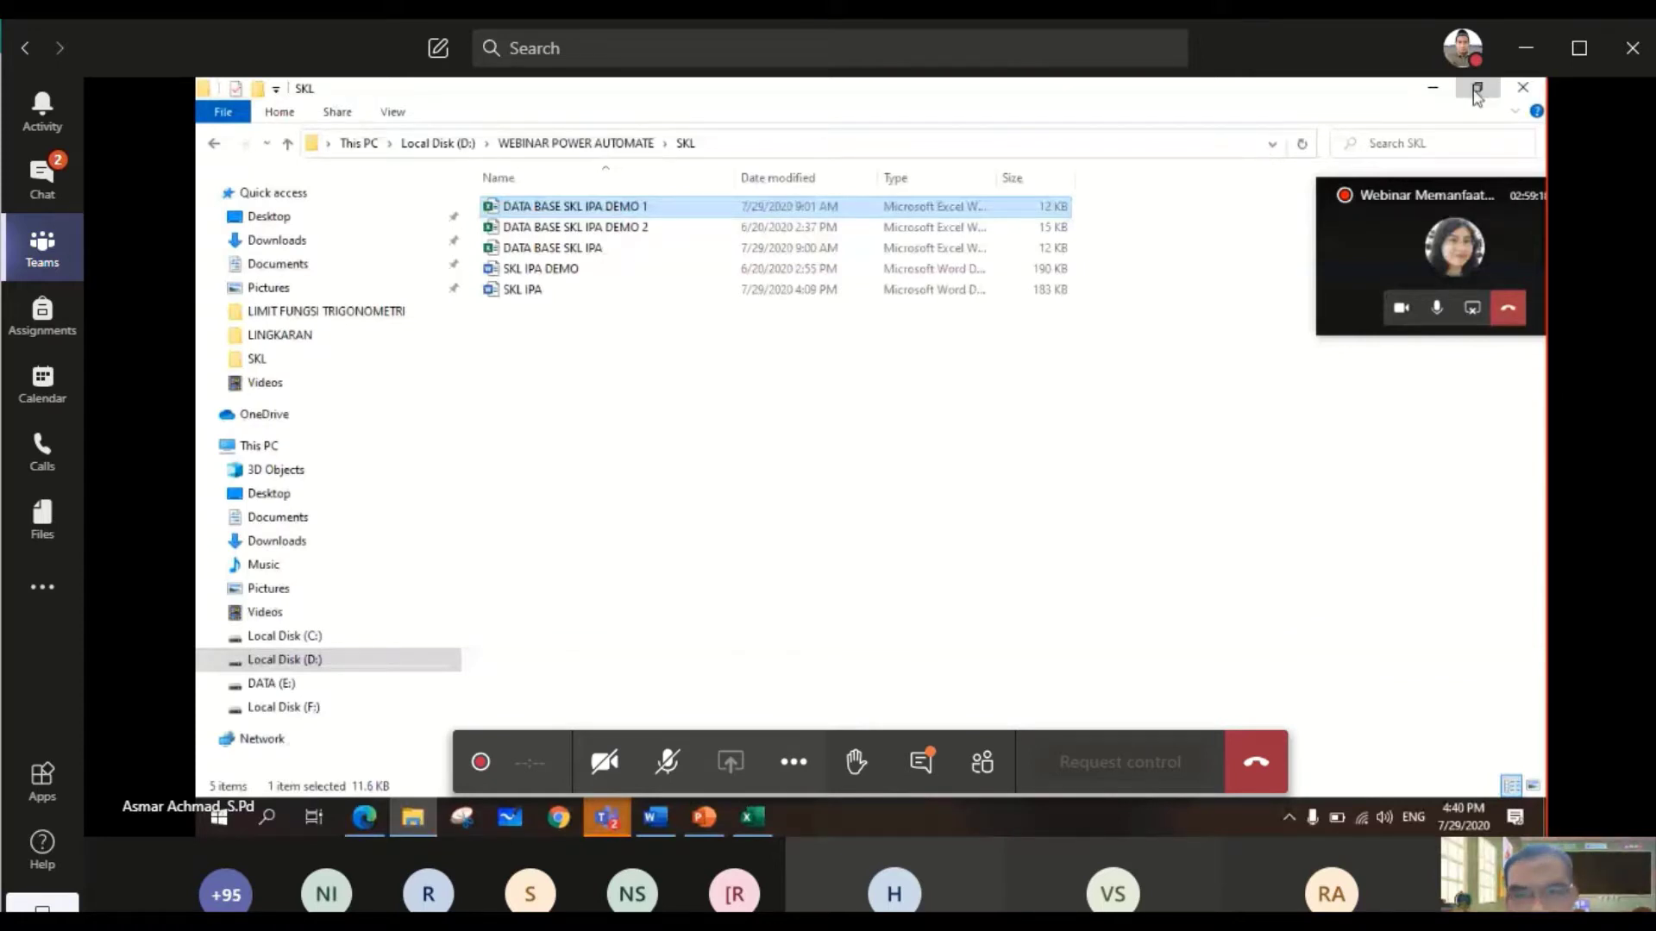
{"action": "left_click", "coordinate": [1476, 90]}
{"action": "left_click_drag", "start_coordinate": [1020, 576], "coordinate": [647, 676]}
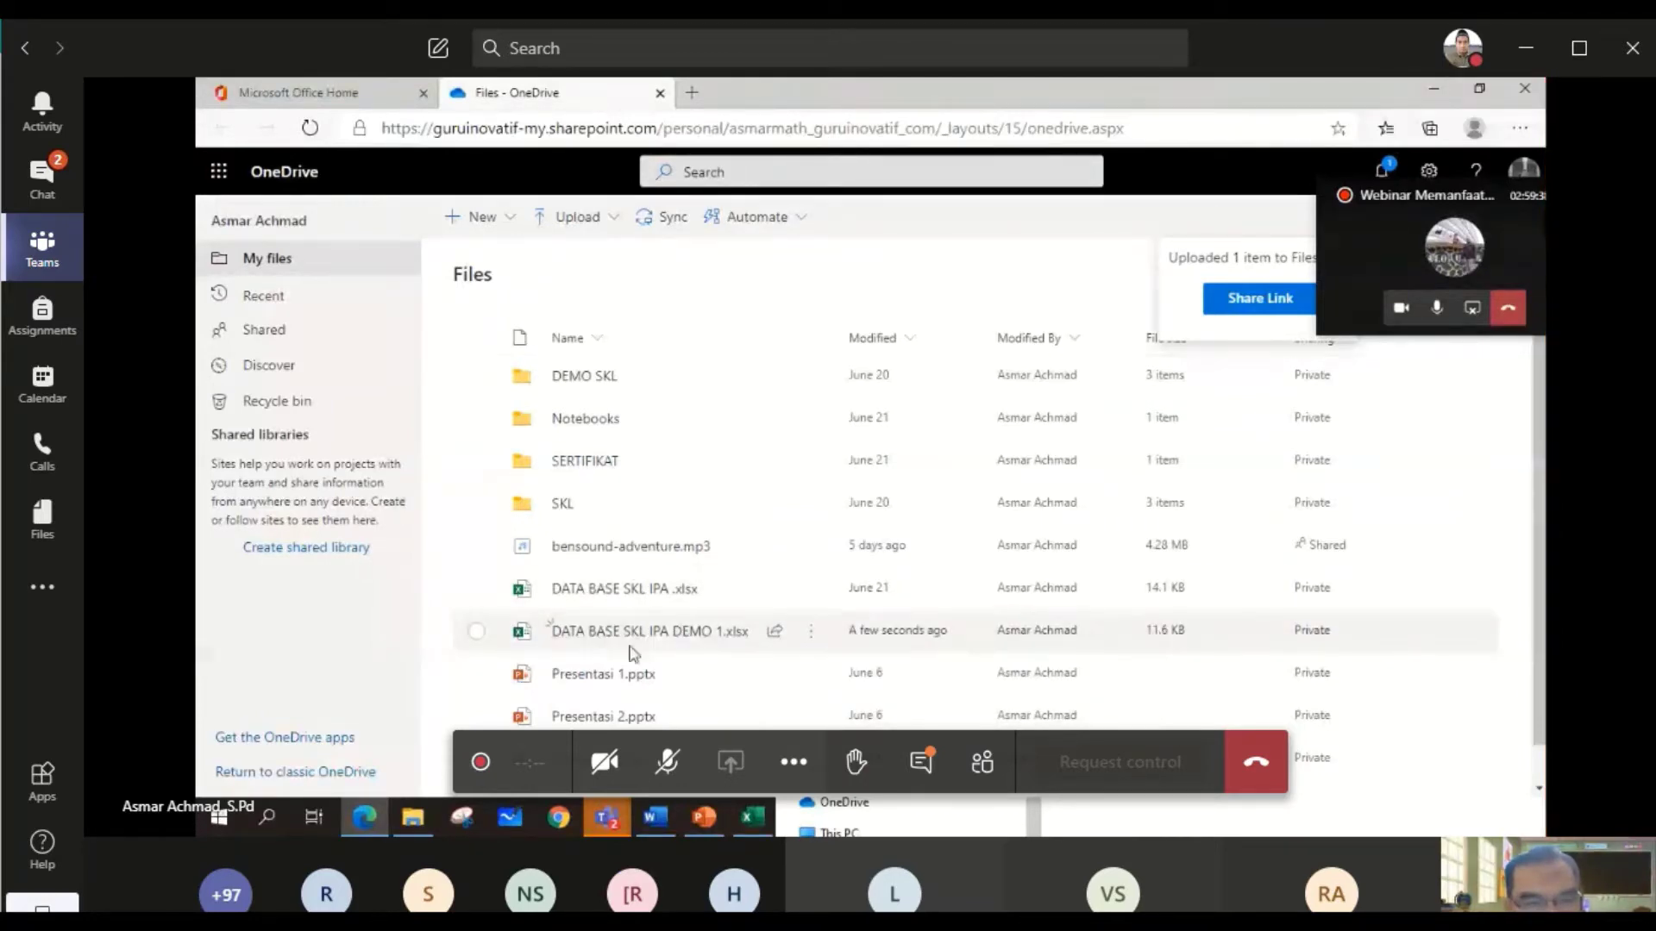
{"action": "mouse_move", "coordinate": [648, 648]}
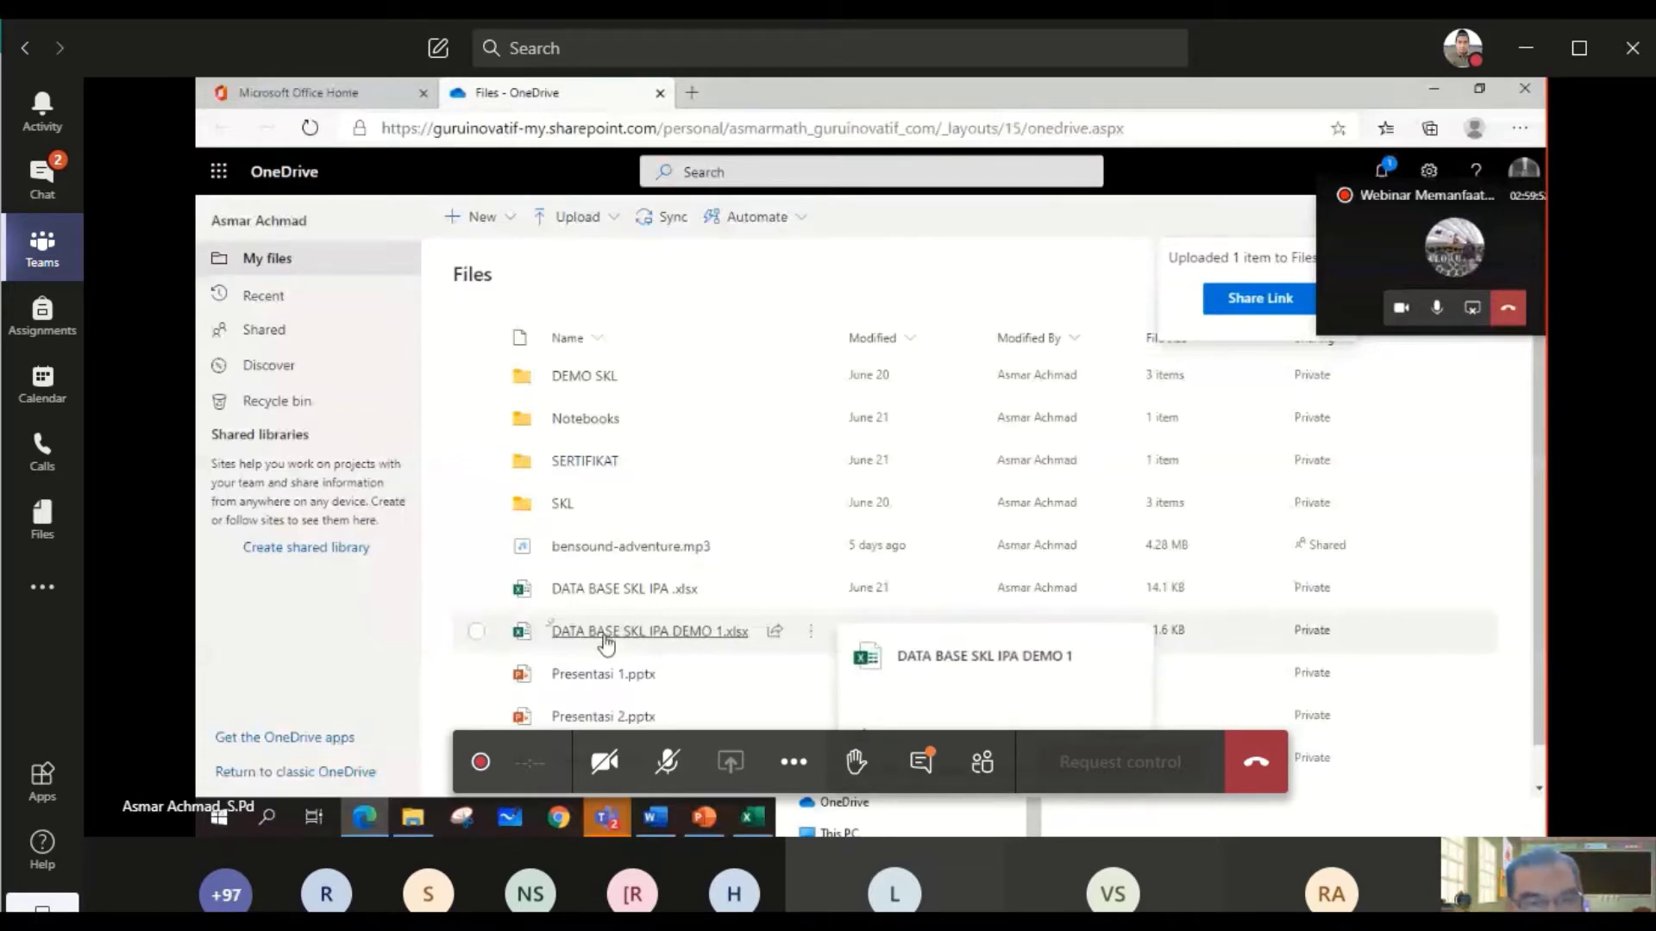
{"action": "left_click", "coordinate": [606, 640]}
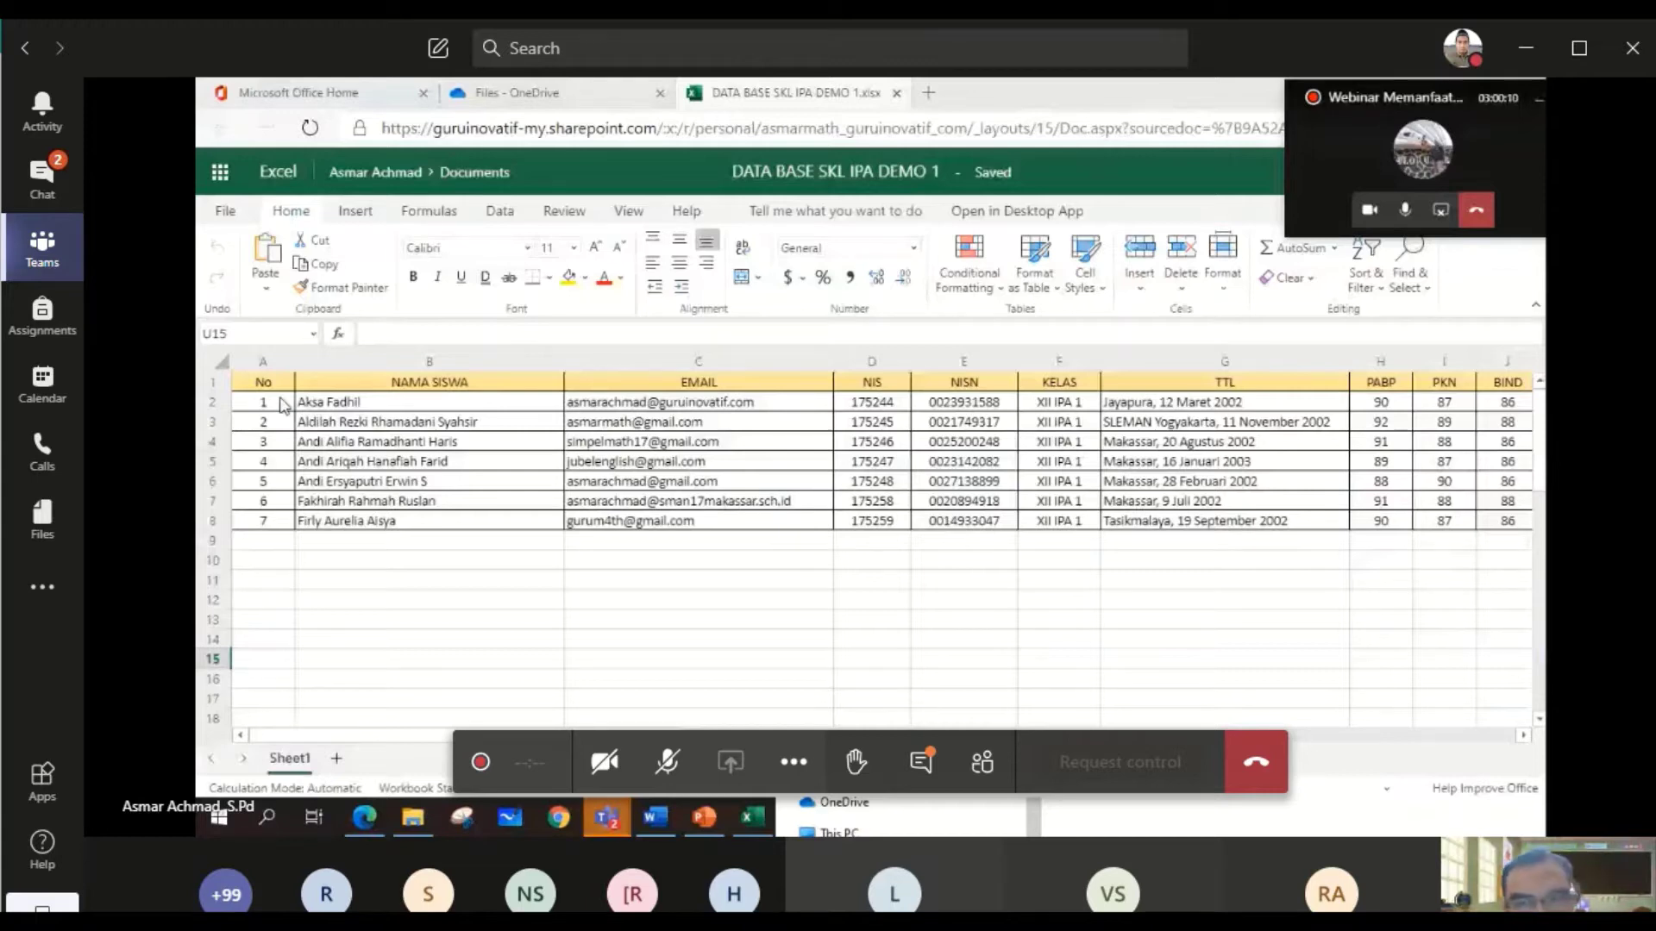
- Format the student data range A1:U8 as a table with headers, using the first black Medium style
{"action": "left_click_drag", "start_coordinate": [267, 382], "coordinate": [880, 522]}
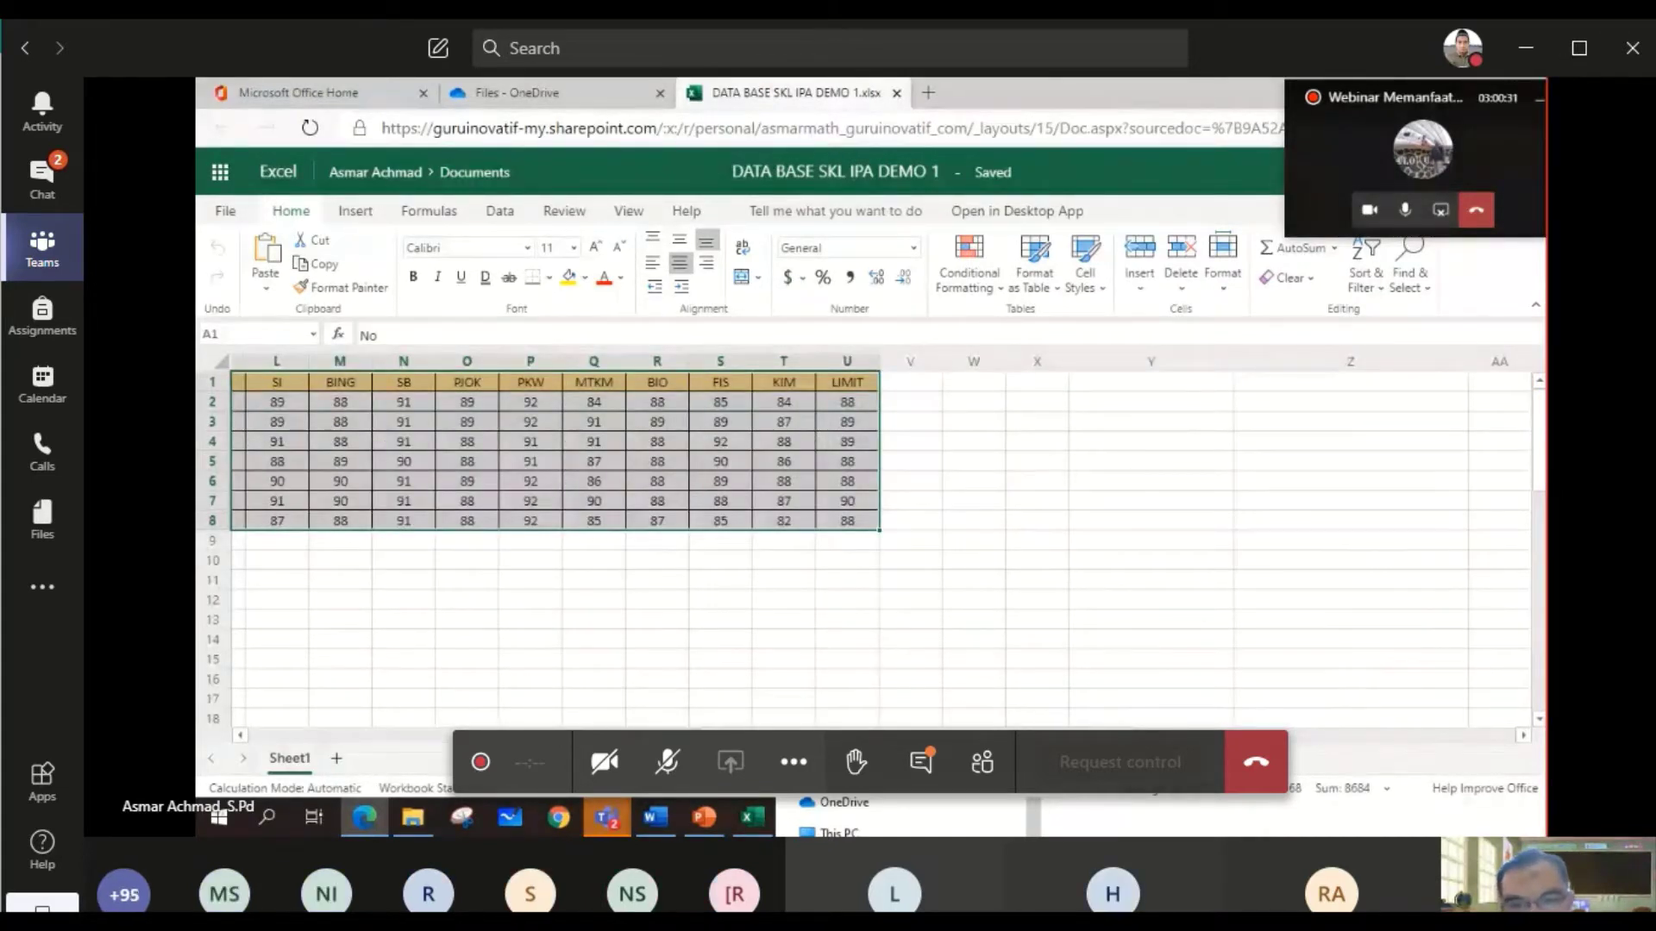
{"action": "scroll", "coordinate": [740, 665], "scroll_direction": "left", "scroll_amount": 3}
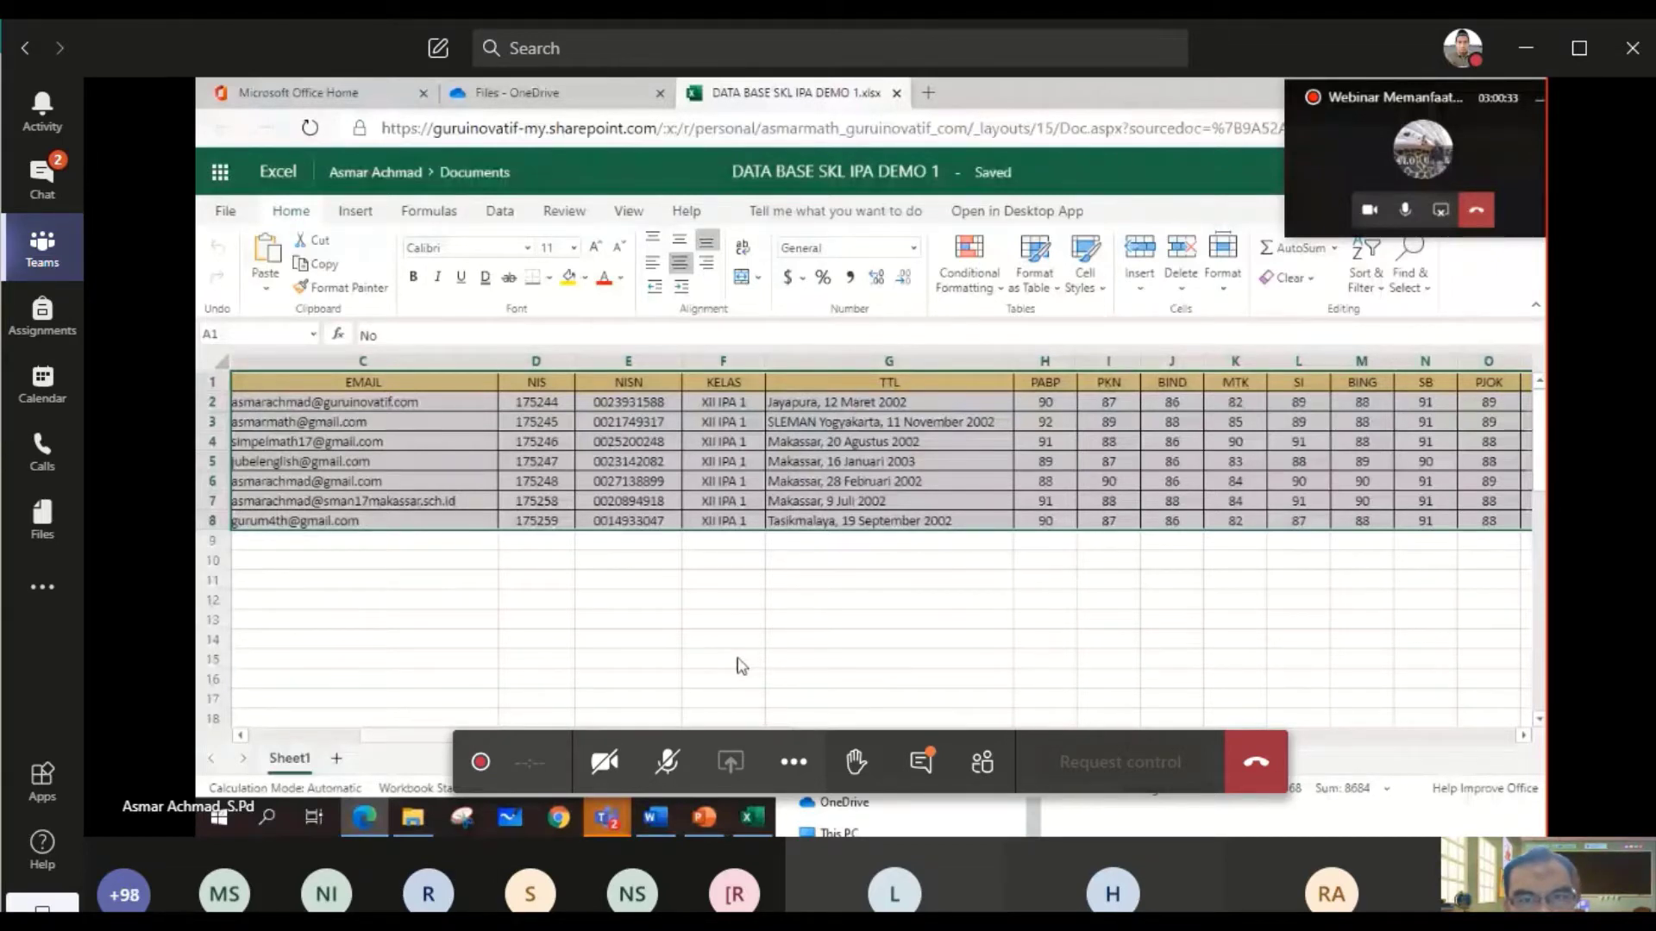
{"action": "scroll", "coordinate": [880, 518], "scroll_direction": "right", "scroll_amount": 1}
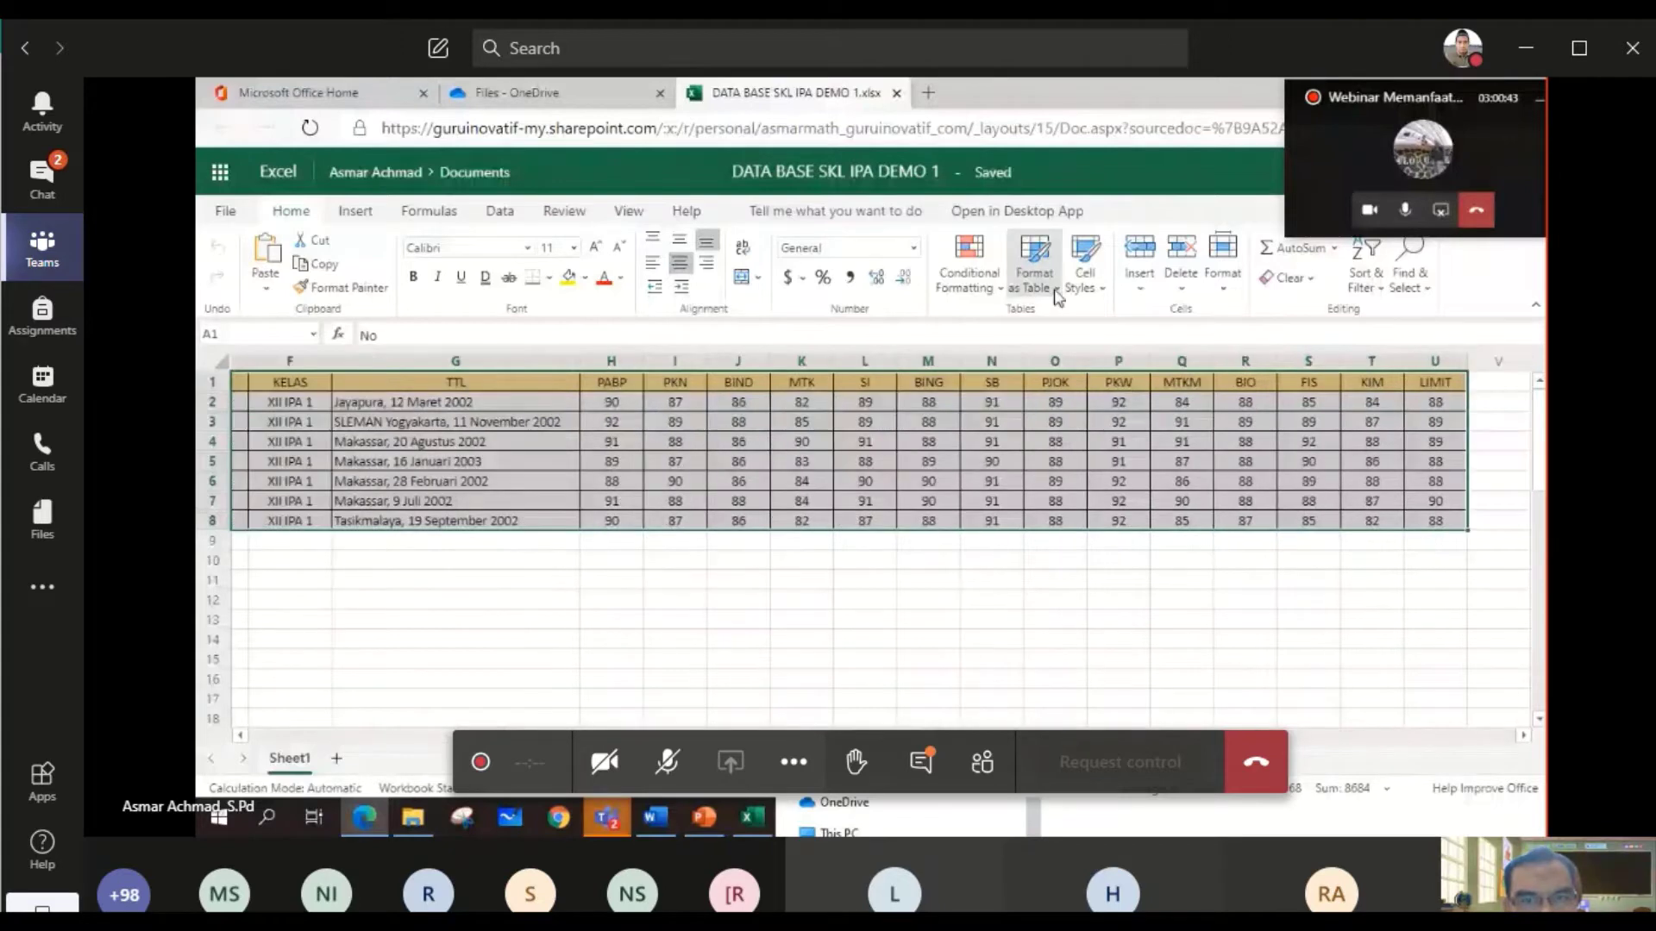
{"action": "left_click", "coordinate": [1056, 290]}
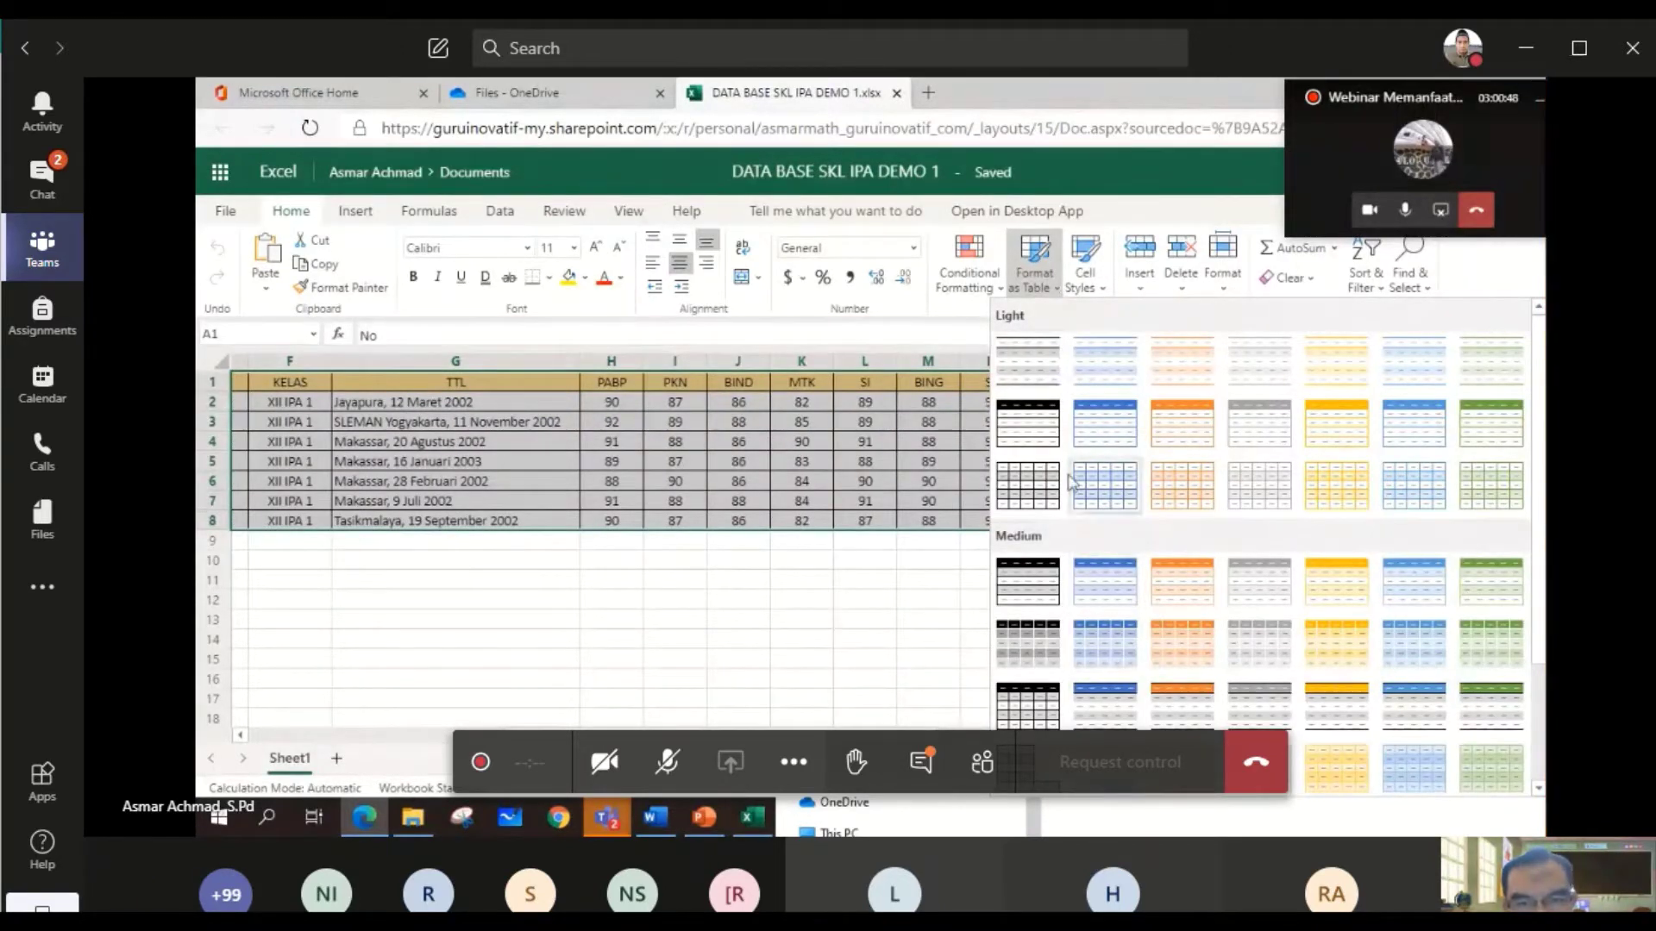
{"action": "left_click", "coordinate": [1044, 595]}
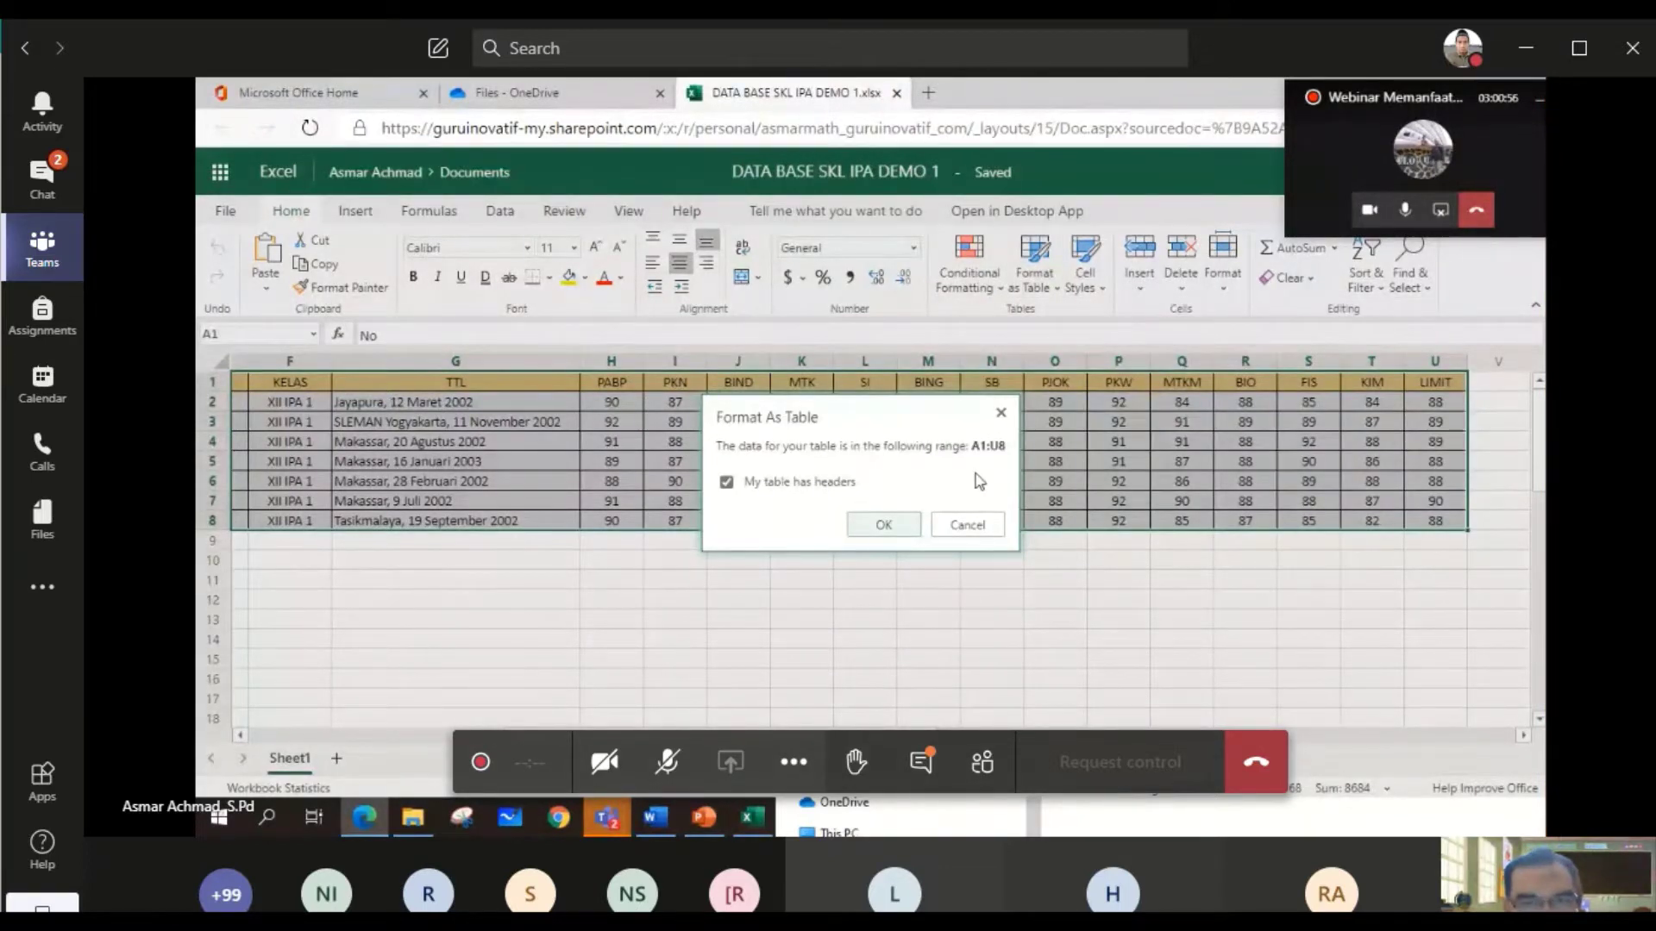
{"action": "left_click", "coordinate": [879, 527]}
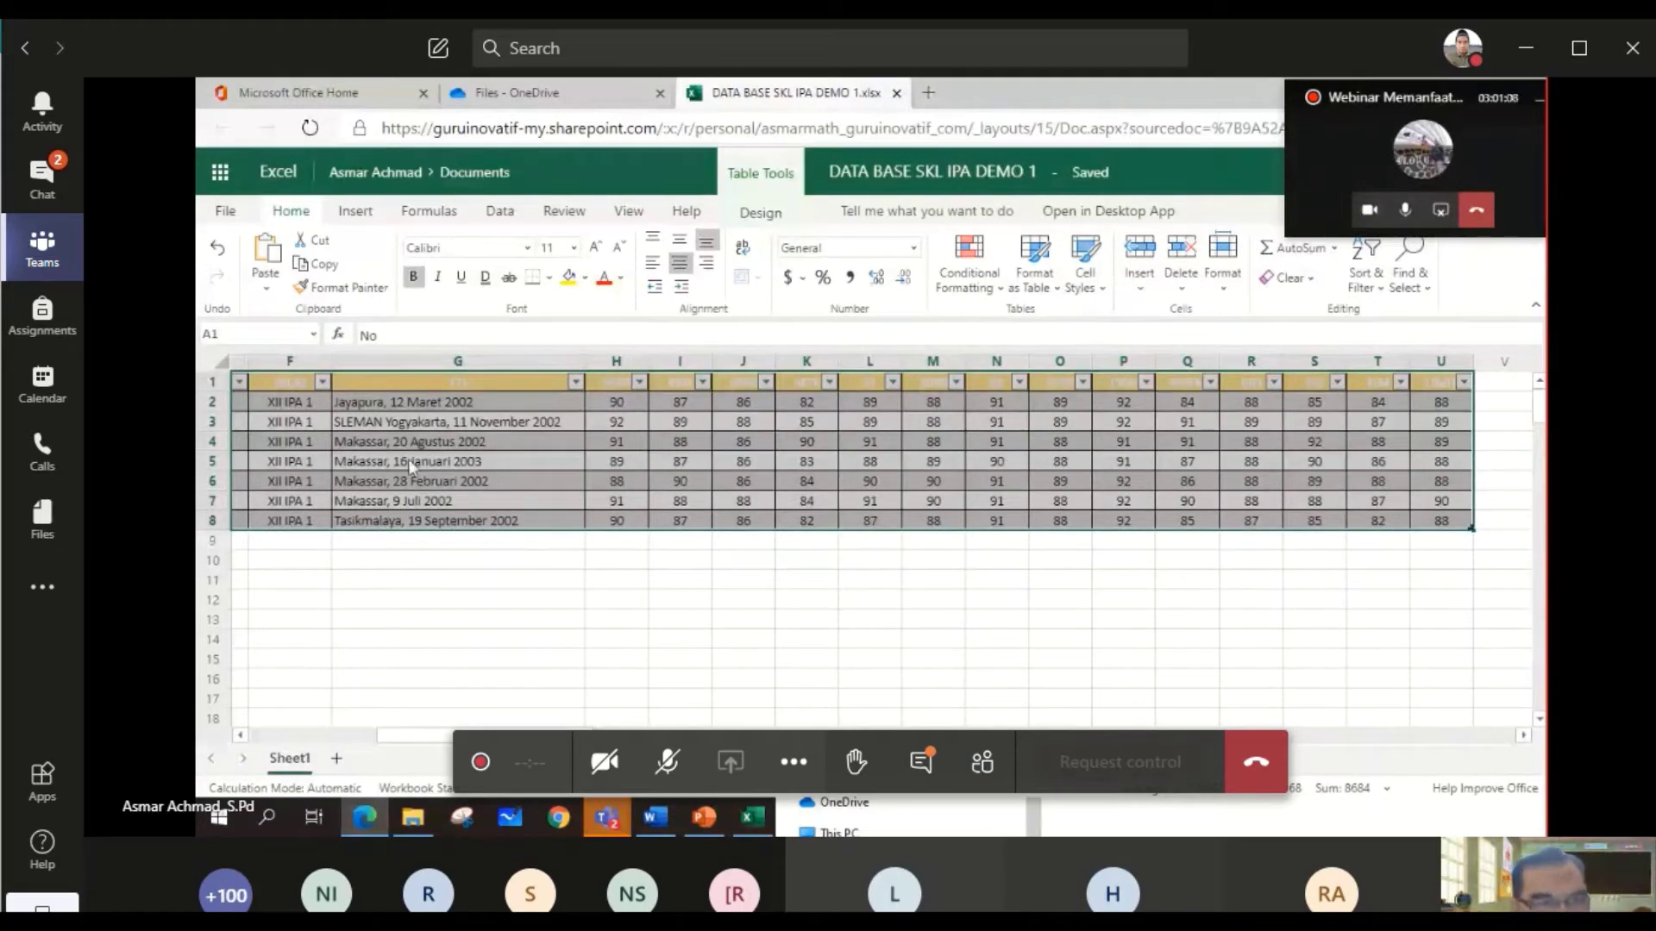
{"action": "left_click_drag", "start_coordinate": [414, 735], "coordinate": [285, 736]}
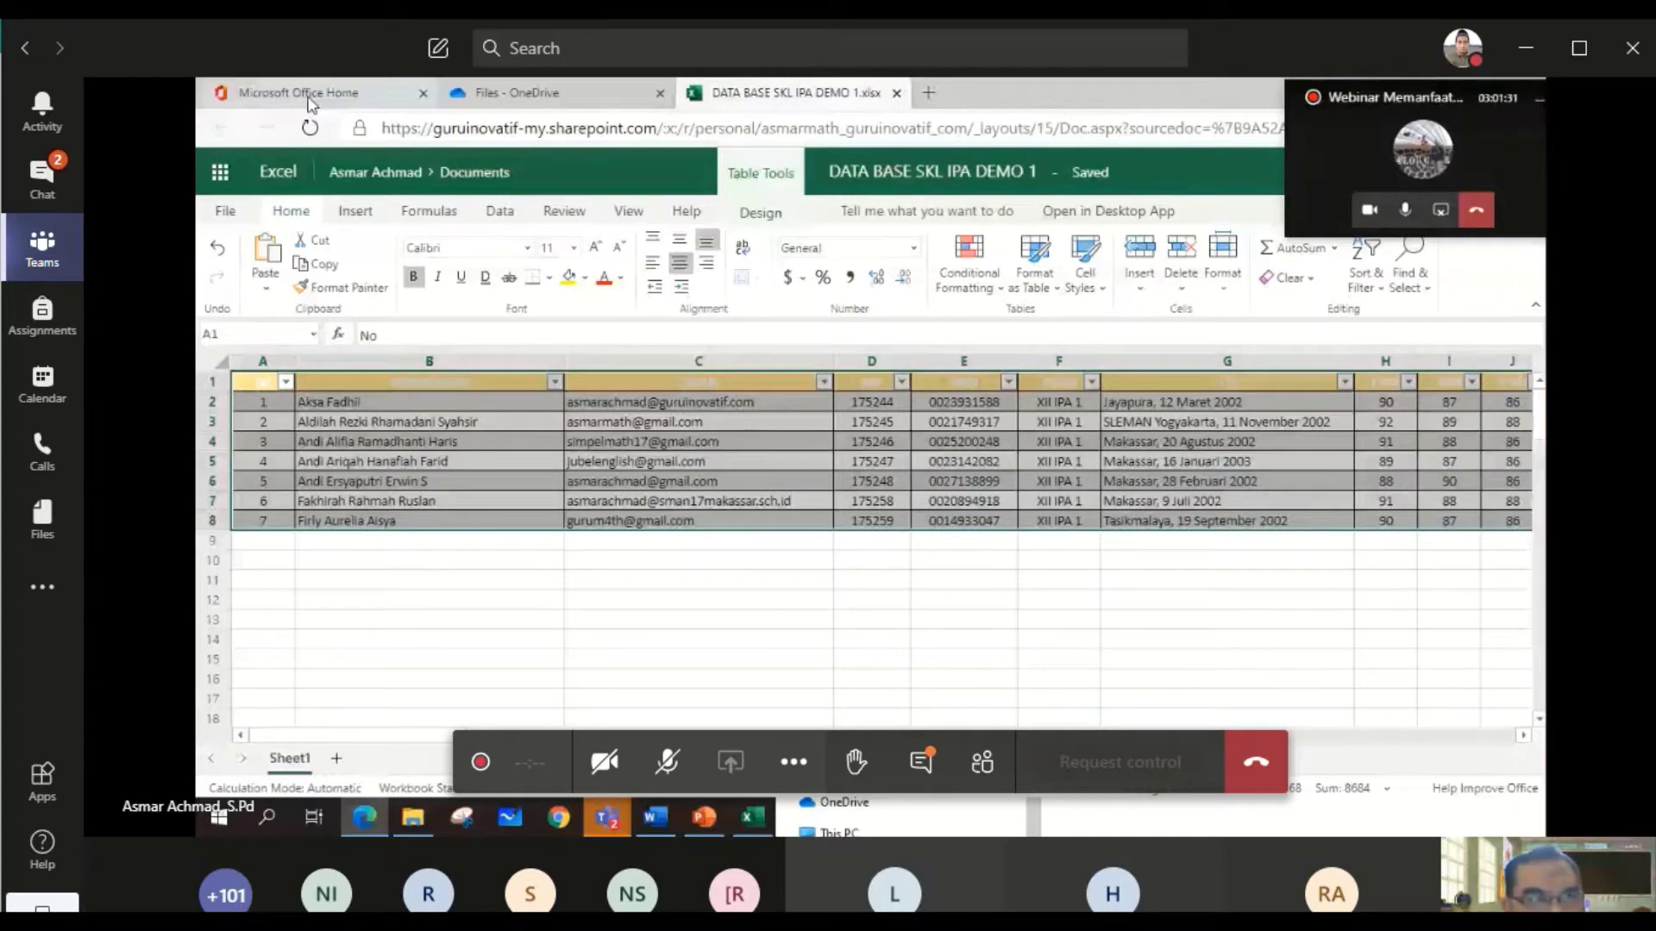
- Open Power Automate from the Office 365 apps page
{"action": "left_click", "coordinate": [308, 95]}
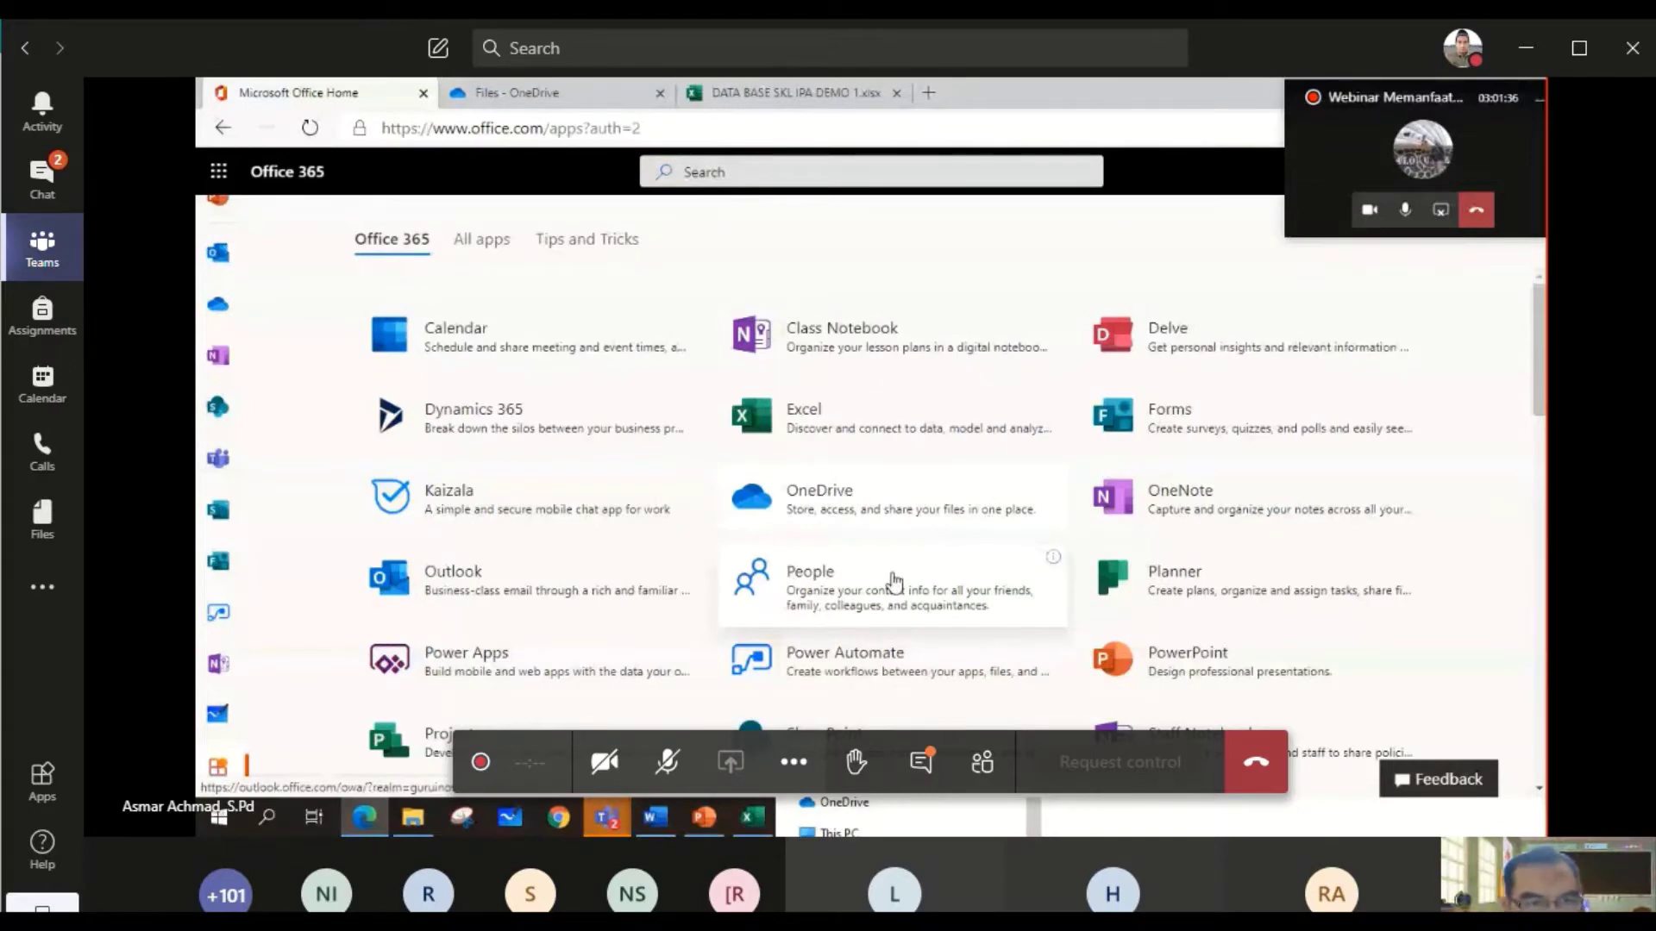
{"action": "scroll", "coordinate": [529, 565], "scroll_direction": "down", "scroll_amount": 2}
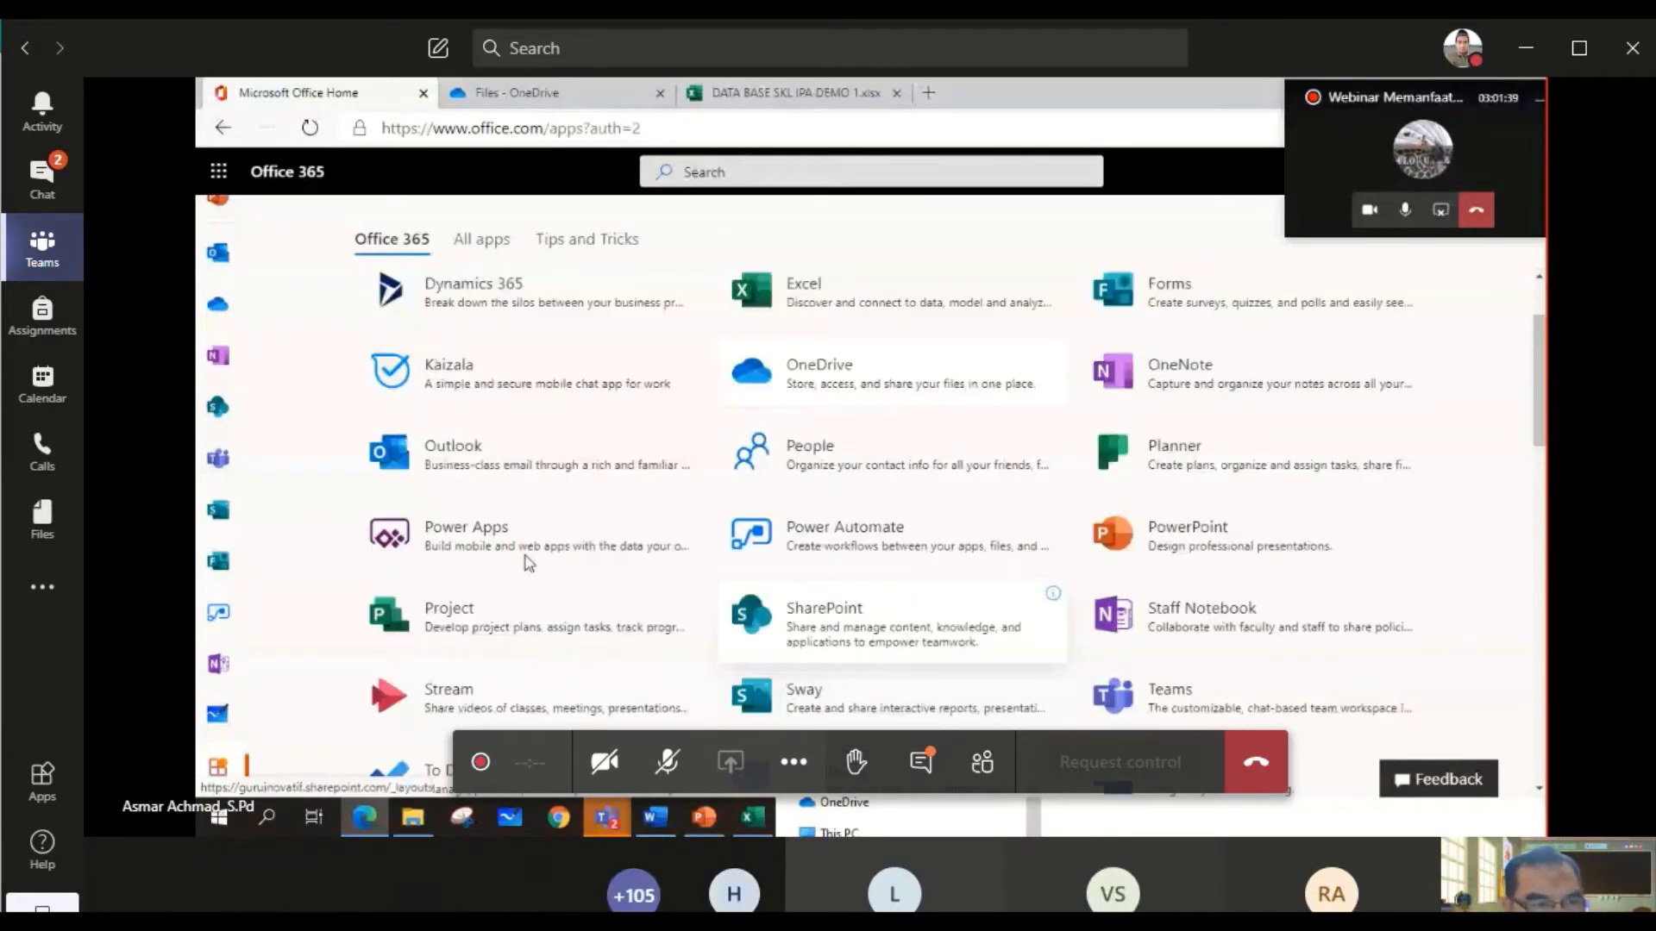
{"action": "scroll", "coordinate": [529, 562], "scroll_direction": "down", "scroll_amount": 1}
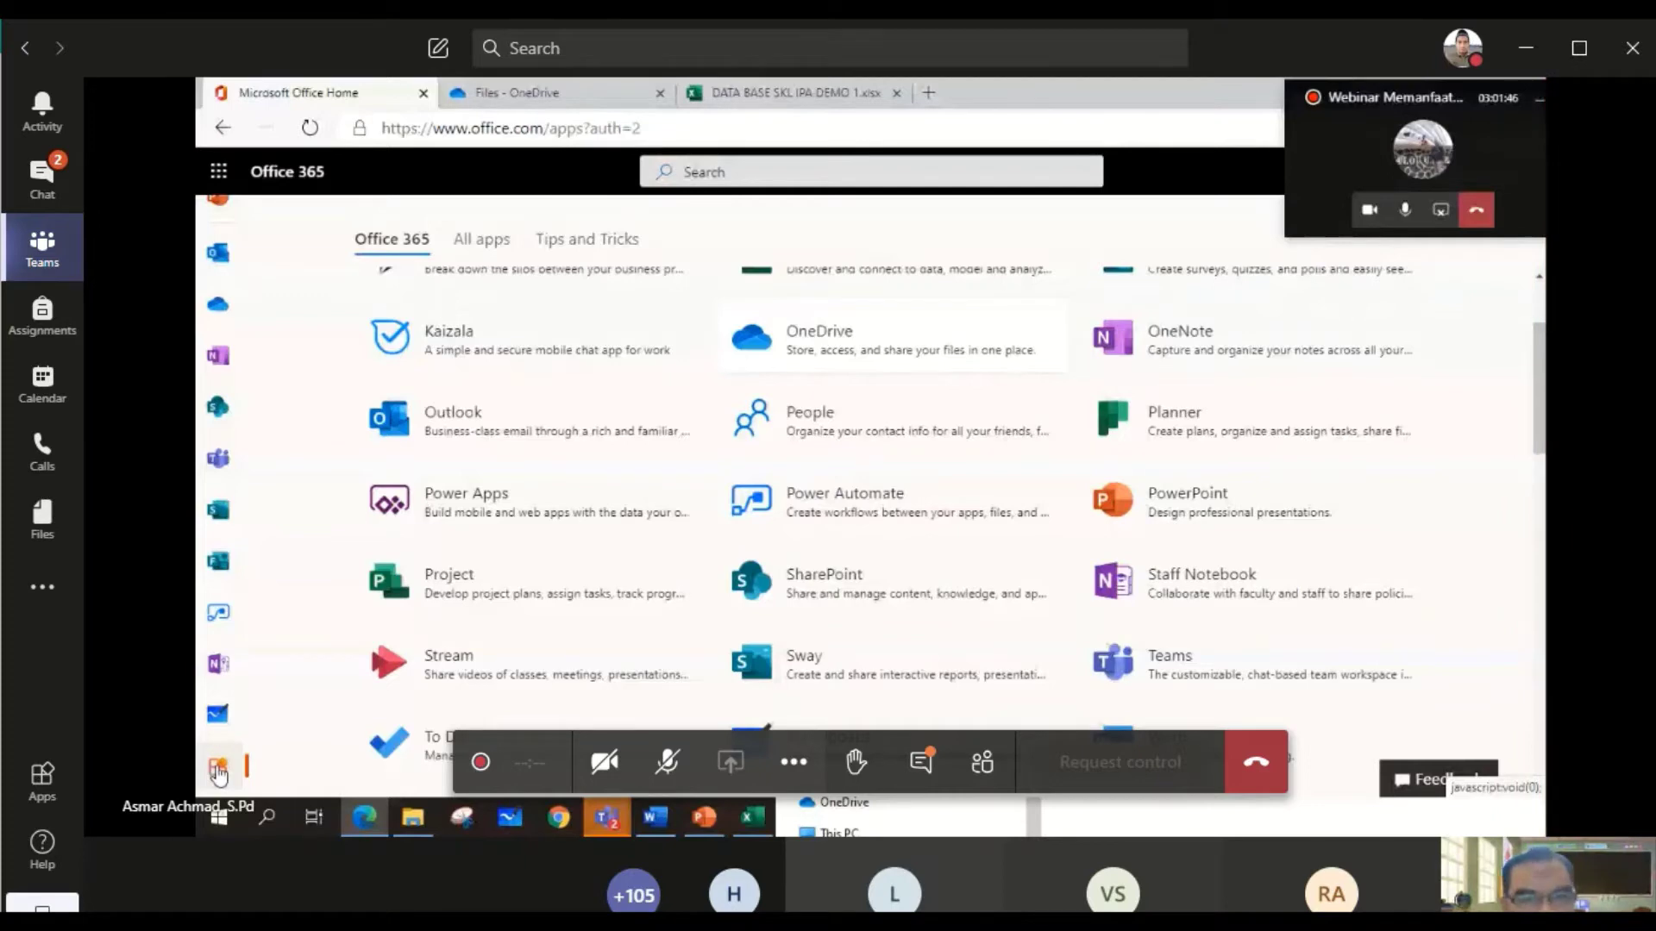
{"action": "scroll", "coordinate": [888, 561], "scroll_direction": "up", "scroll_amount": 1}
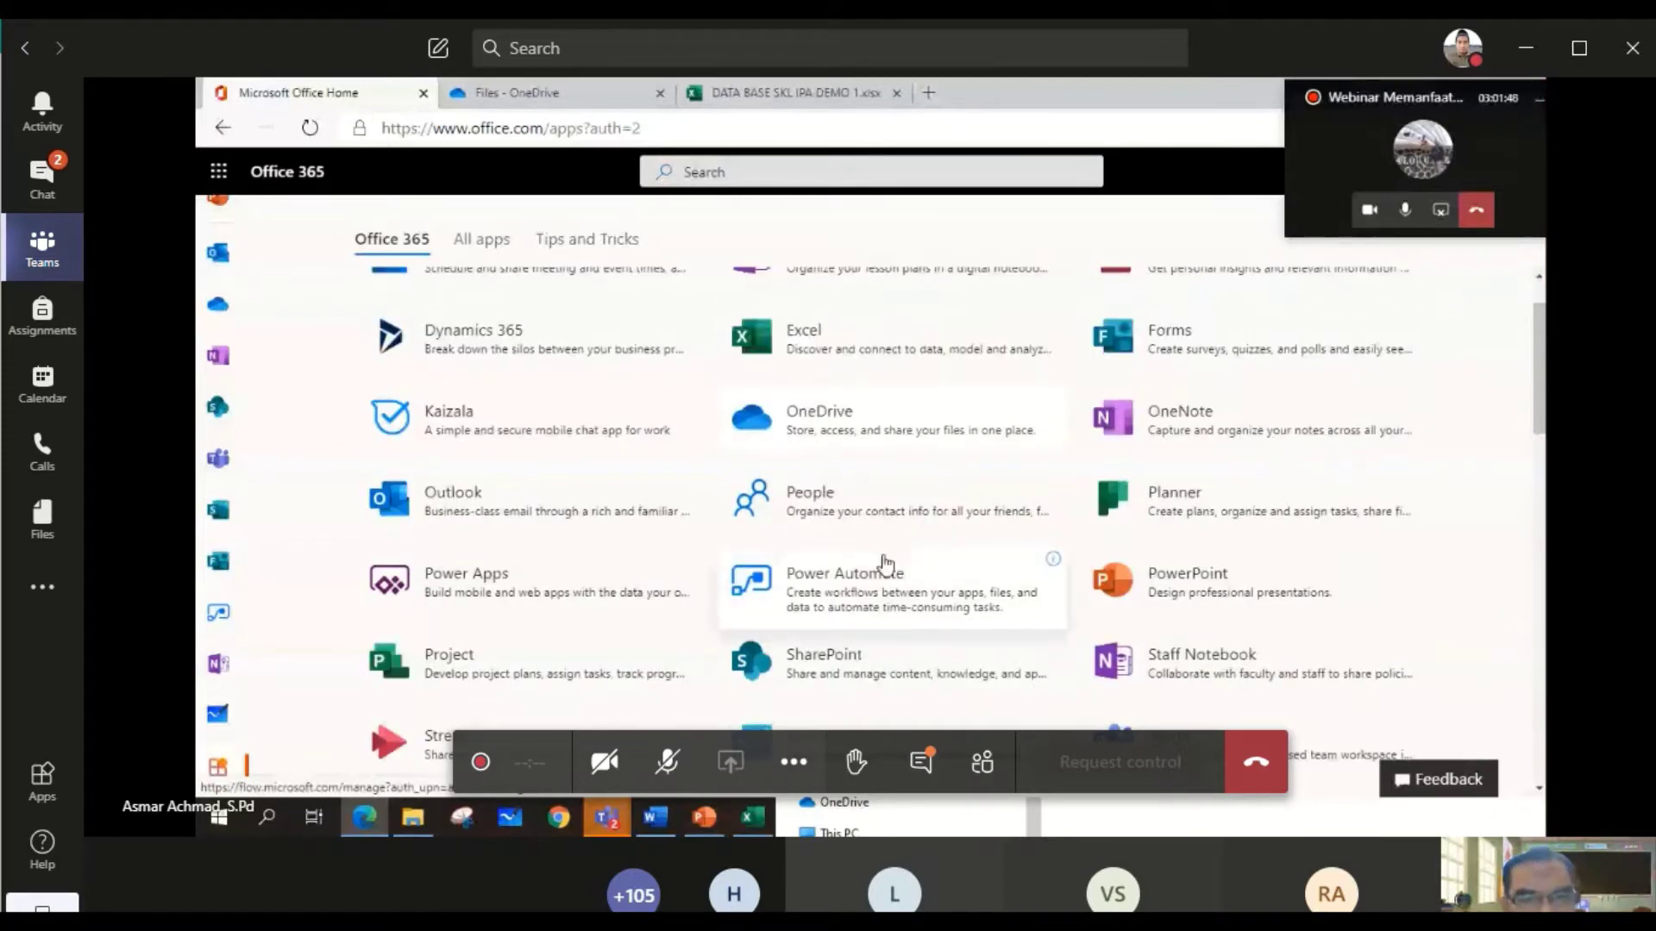
{"action": "left_click", "coordinate": [832, 593]}
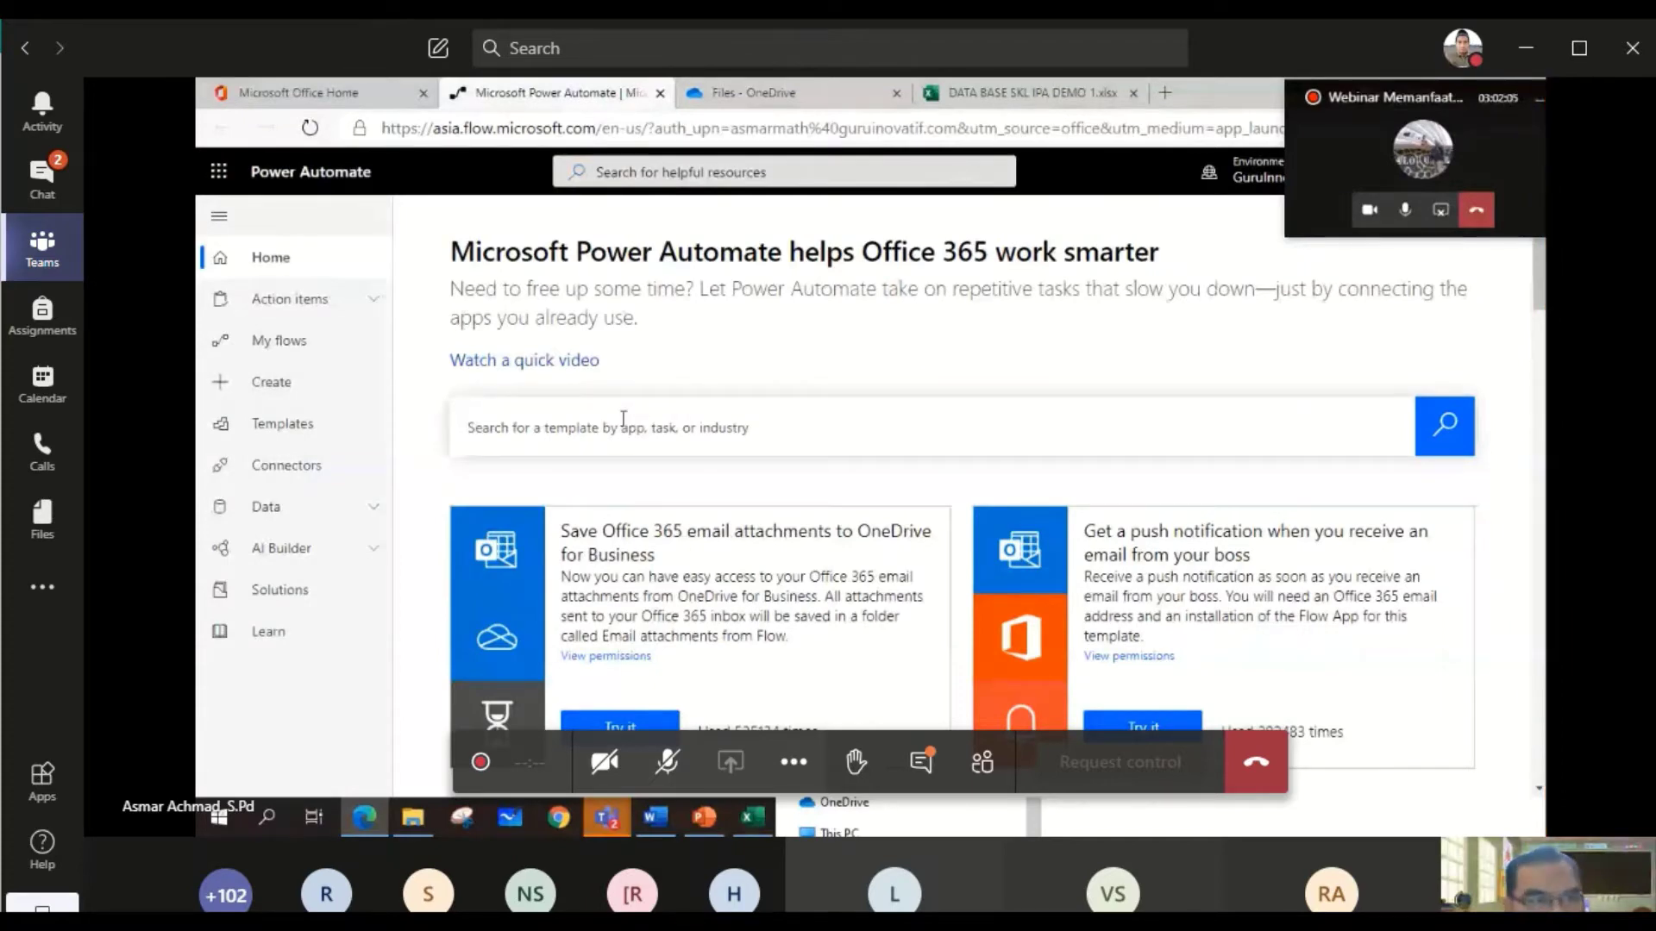
- Create a blank instant flow named DEMO PENGIRIMAN SKL with the "Manually trigger a flow" trigger
{"action": "left_click", "coordinate": [263, 390]}
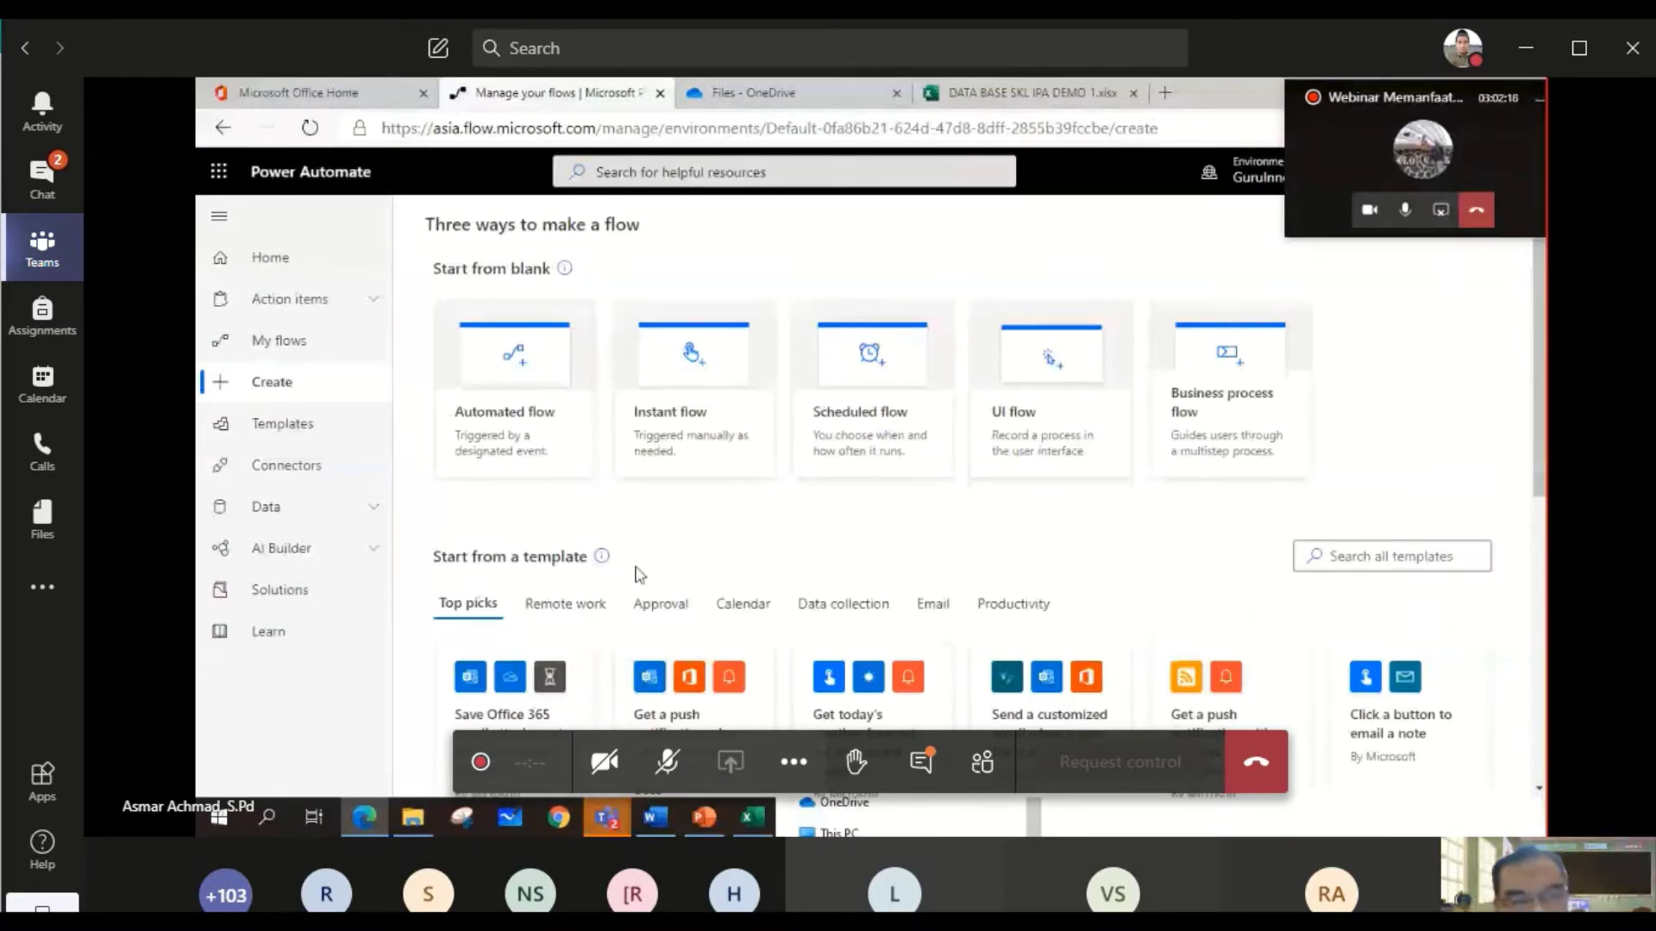
{"action": "scroll", "coordinate": [633, 573], "scroll_direction": "down", "scroll_amount": 2}
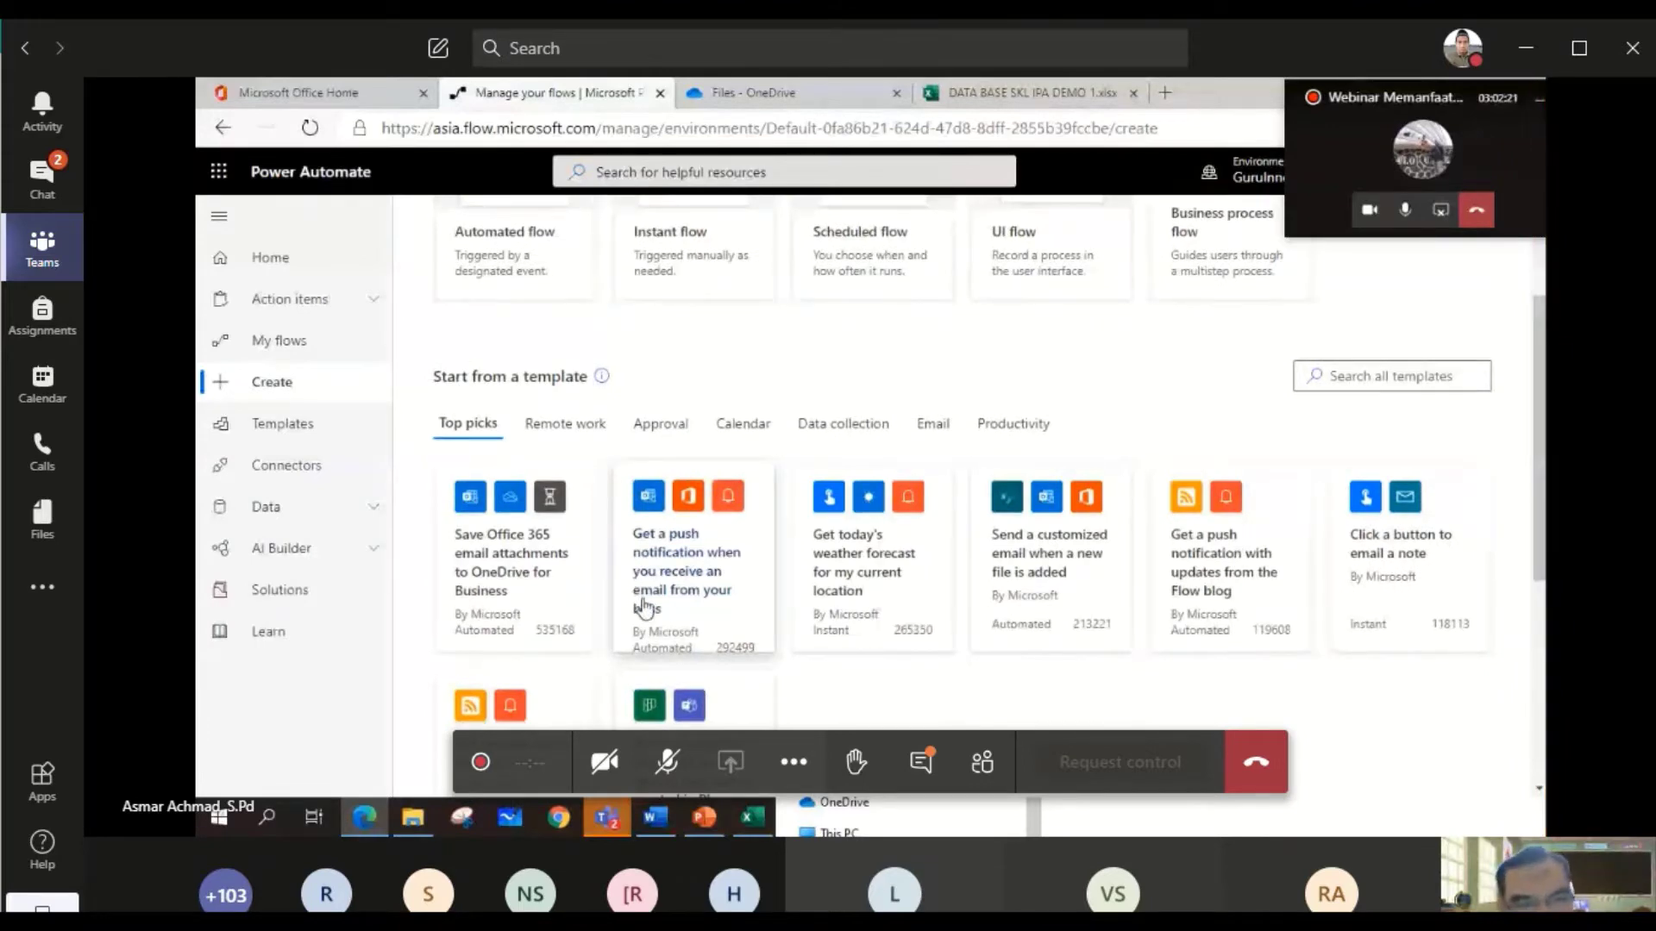
{"action": "scroll", "coordinate": [643, 603], "scroll_direction": "up", "scroll_amount": 1}
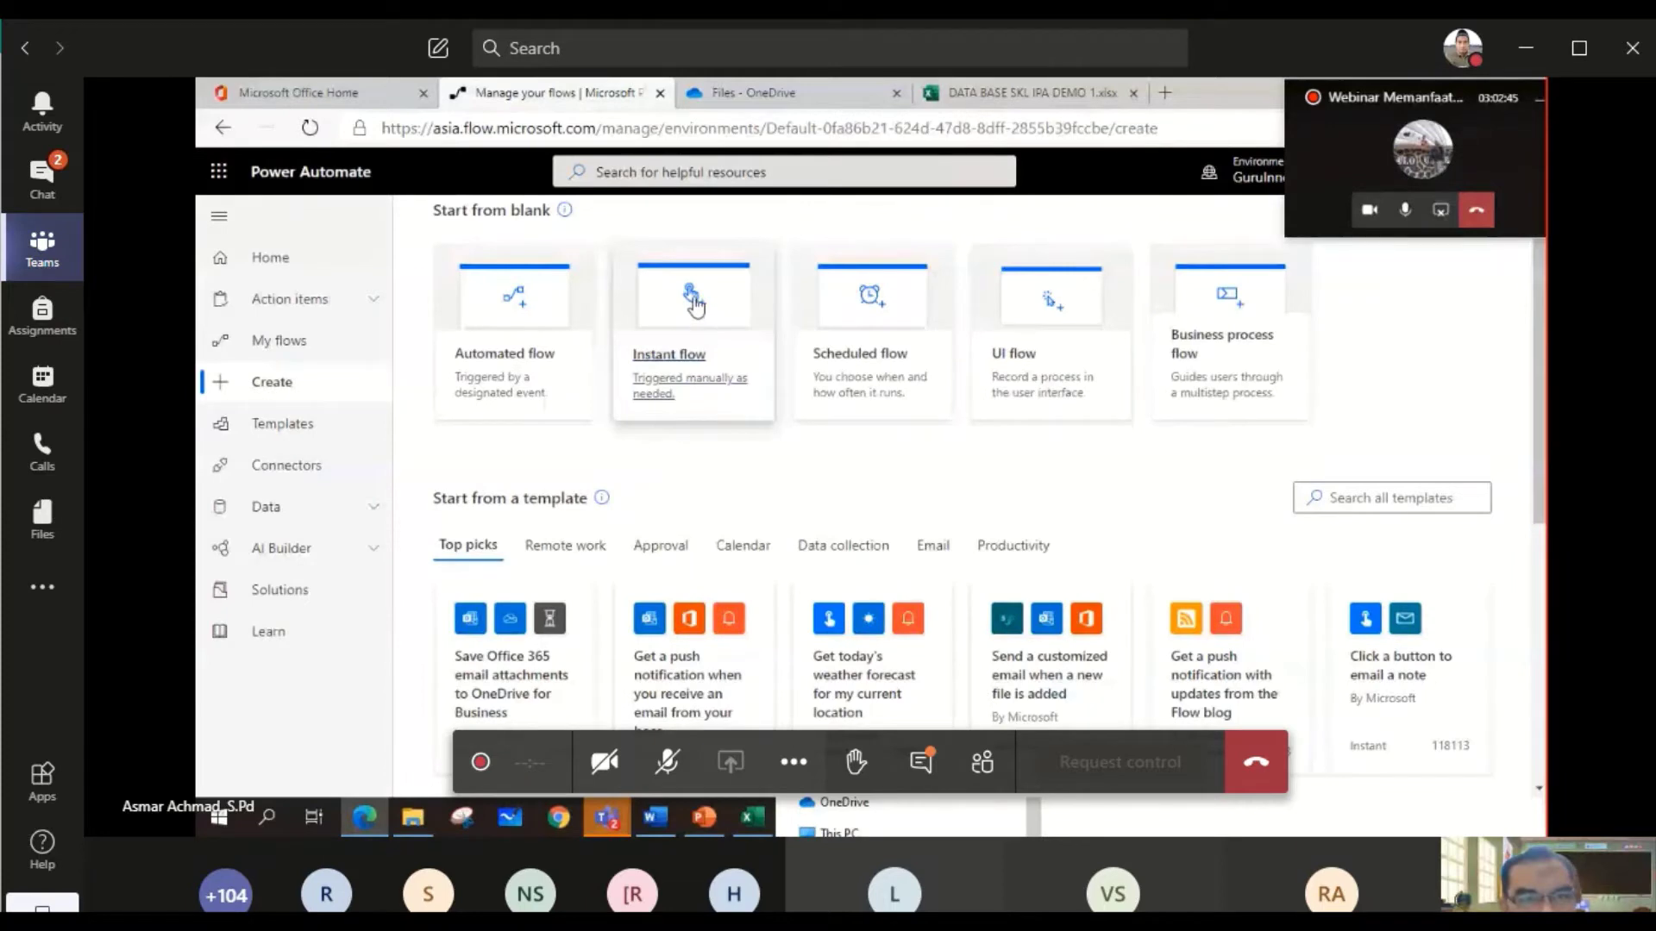
{"action": "scroll", "coordinate": [714, 309], "scroll_direction": "up", "scroll_amount": 1}
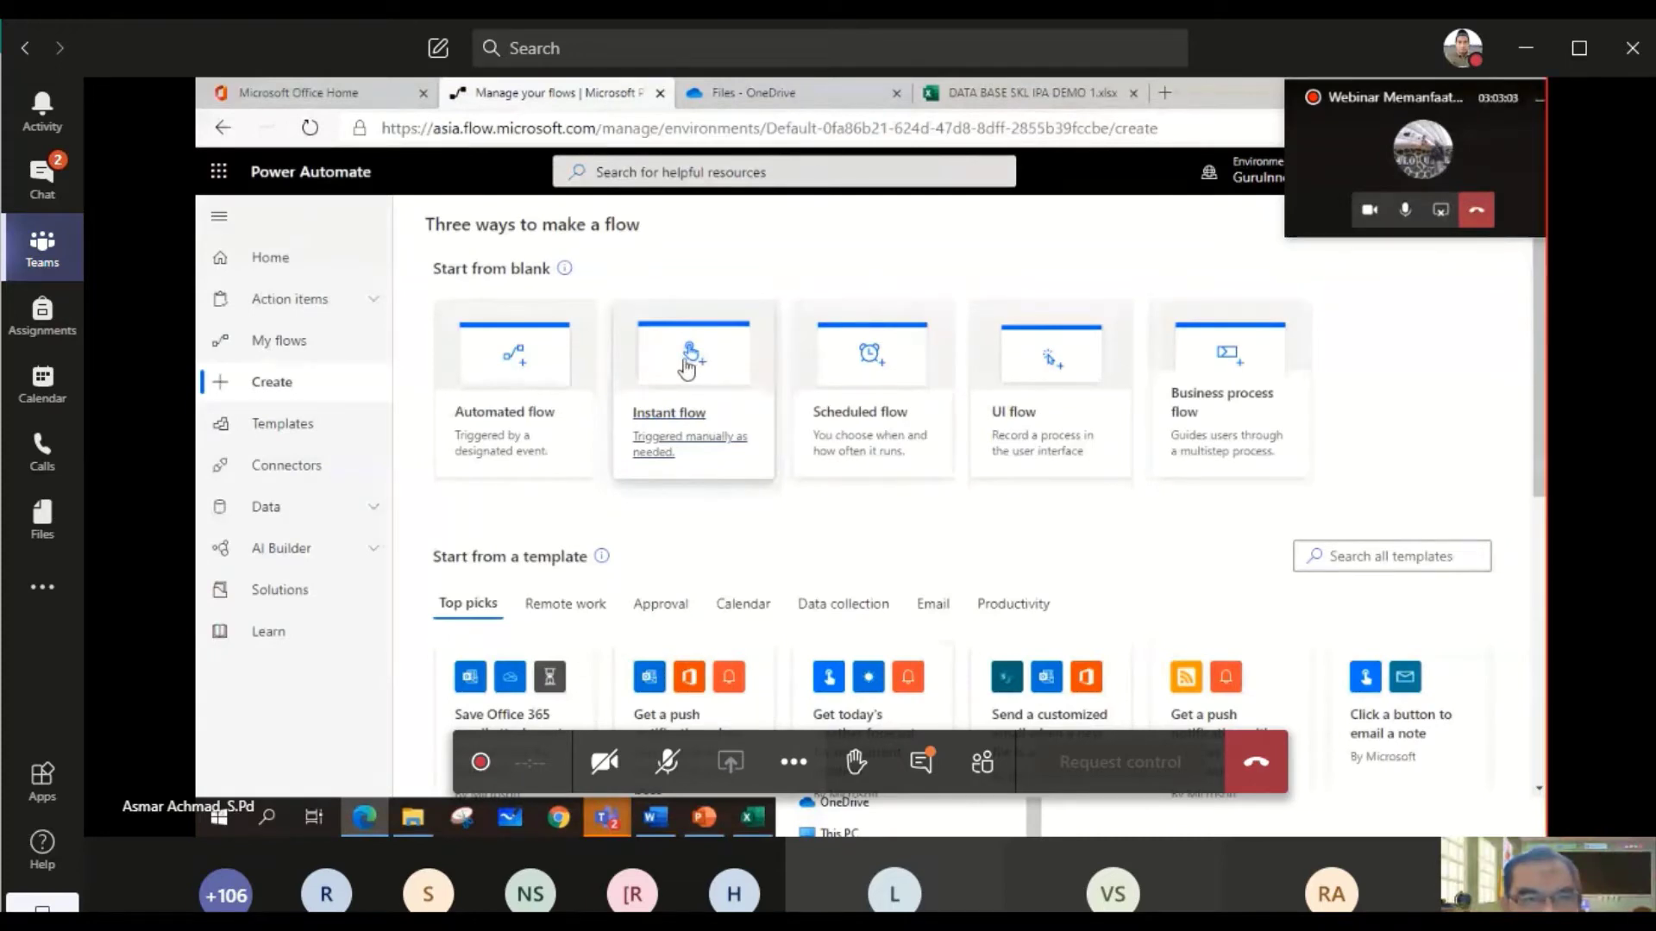
{"action": "left_click", "coordinate": [686, 369]}
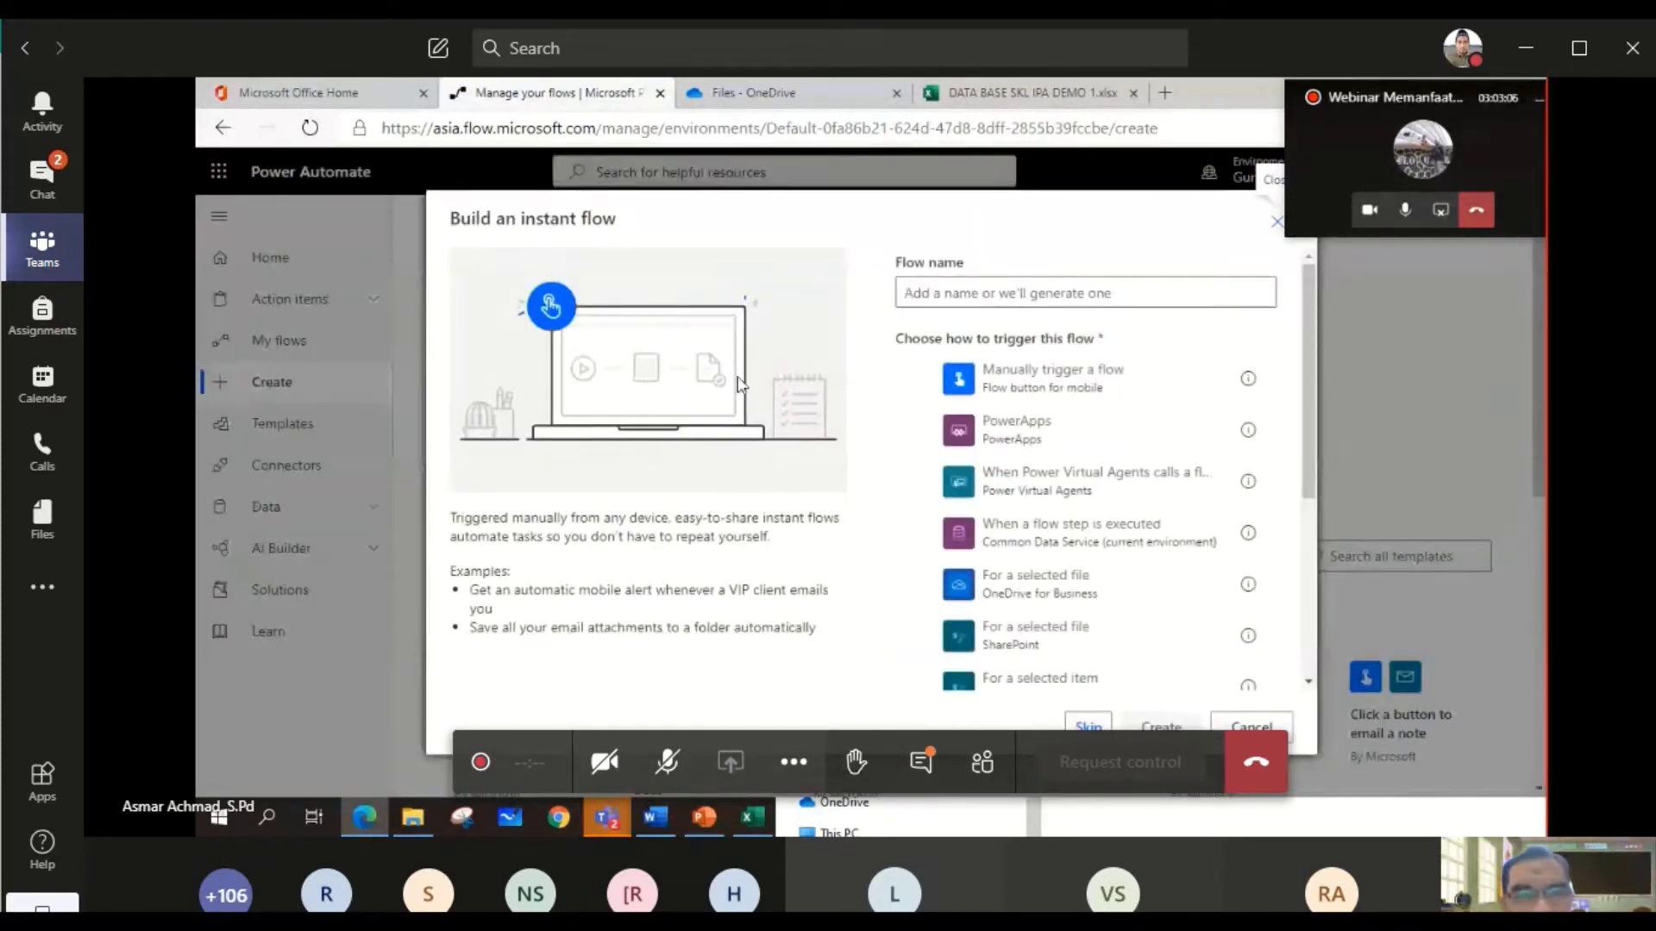
{"action": "left_click", "coordinate": [964, 294]}
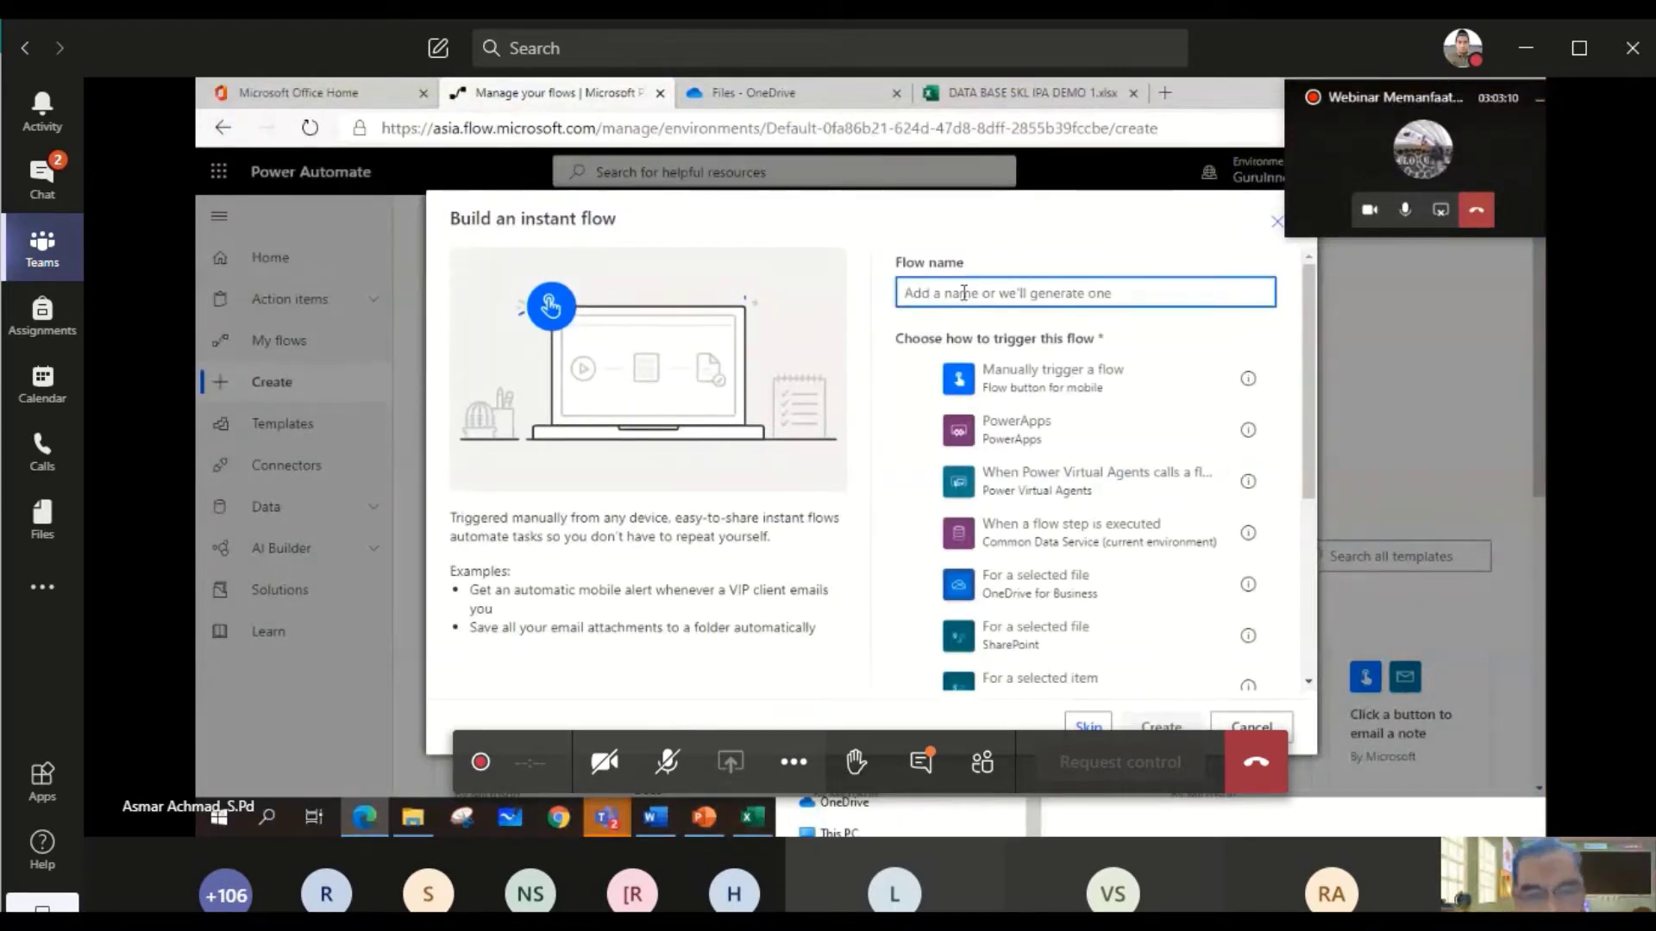
{"action": "type", "text": "DE"}
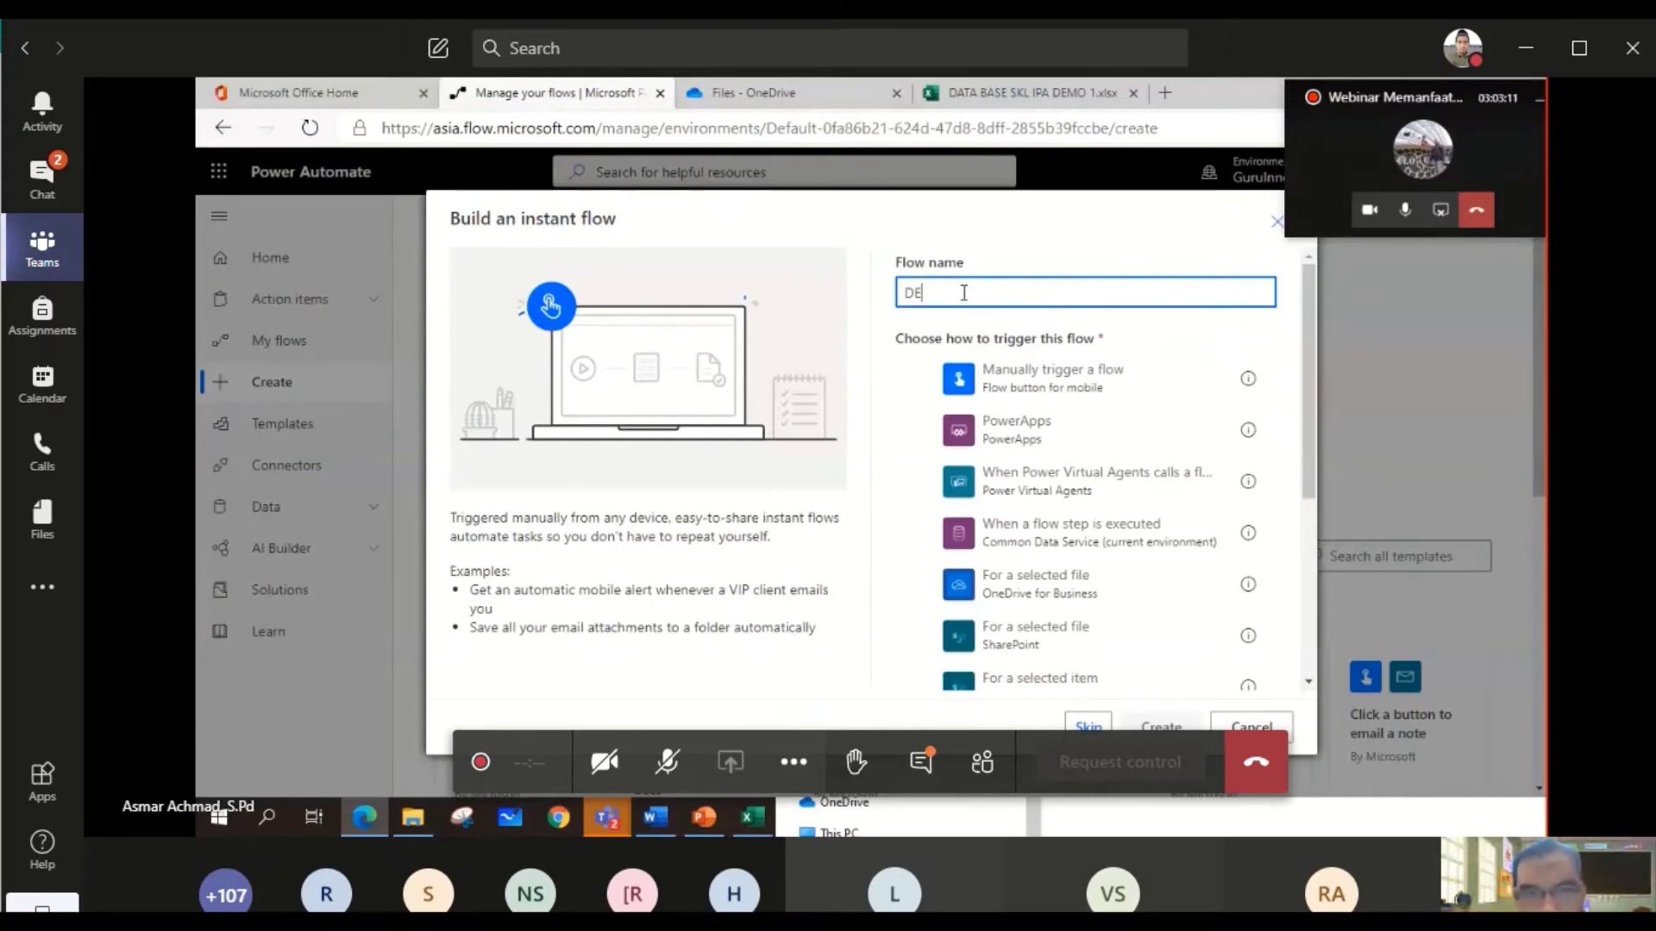
{"action": "type", "text": "MO PENGIRIMAN SKL"}
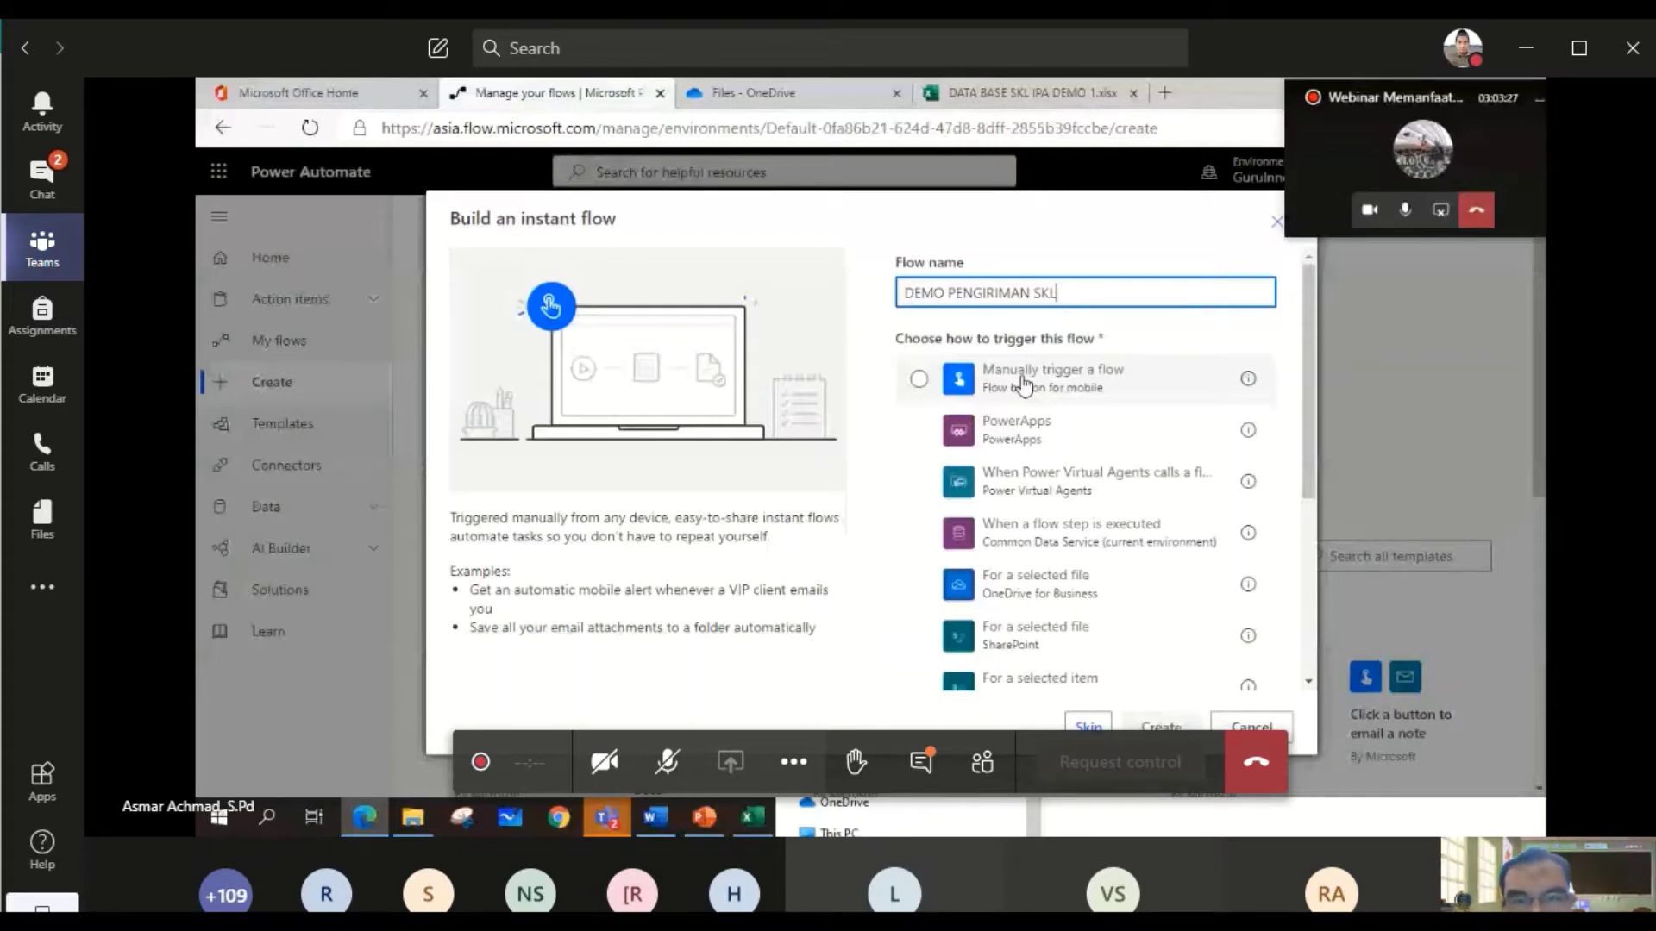
{"action": "left_click", "coordinate": [1024, 384]}
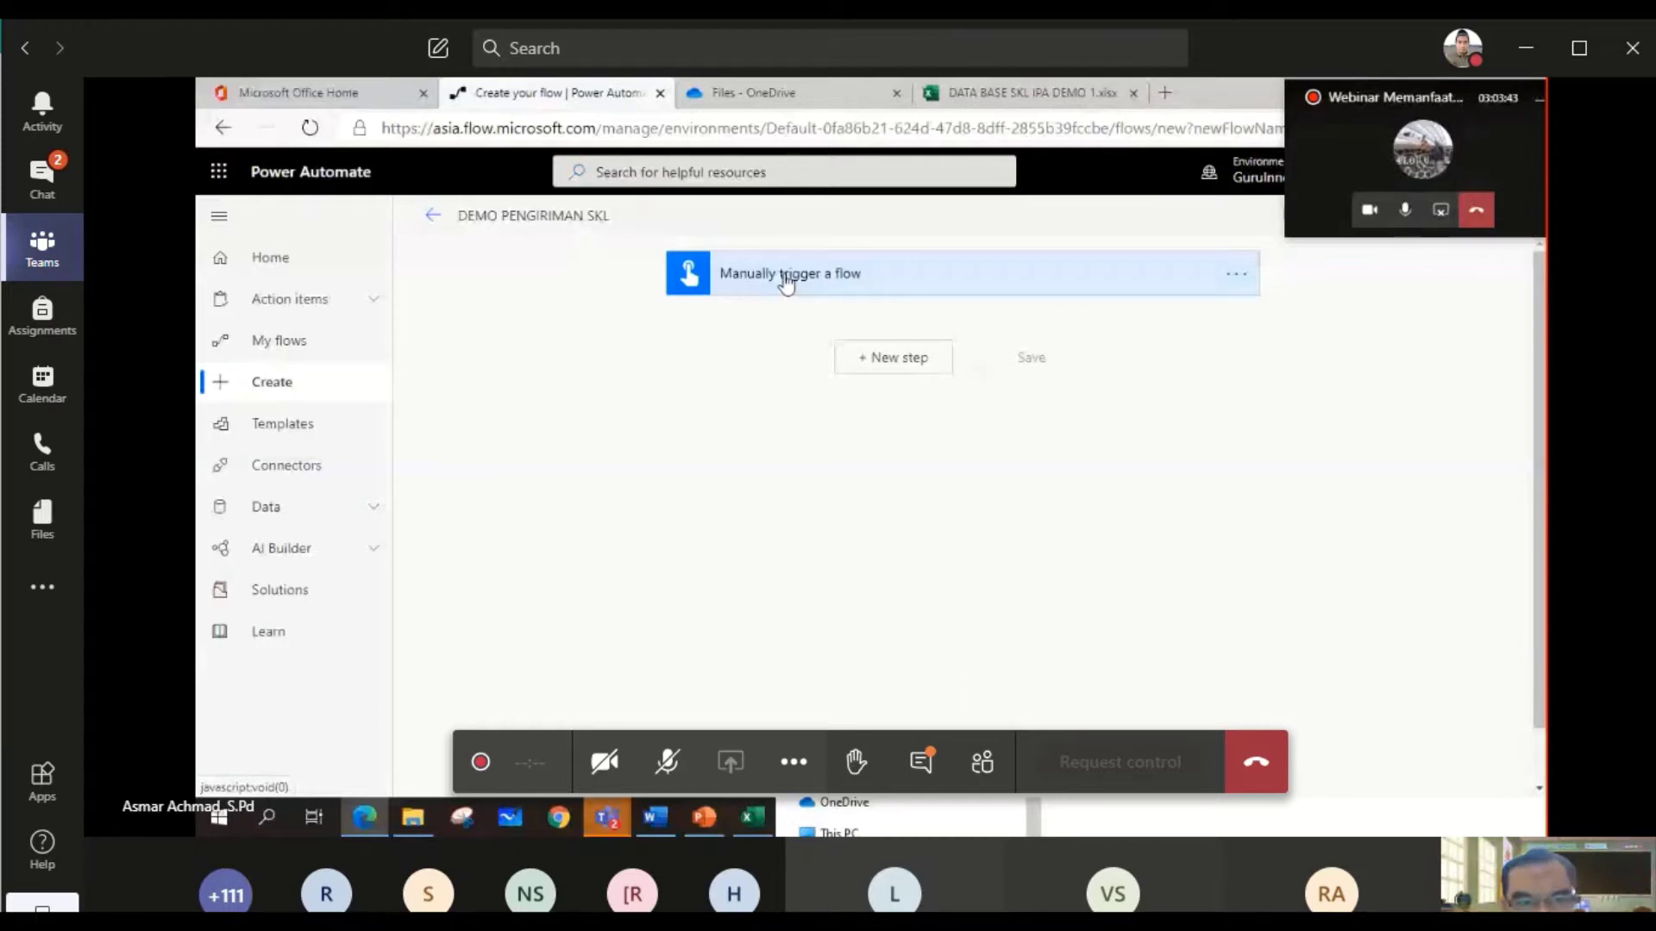
- Add a Yes/No user input to the manual flow trigger
{"action": "left_click", "coordinate": [785, 277]}
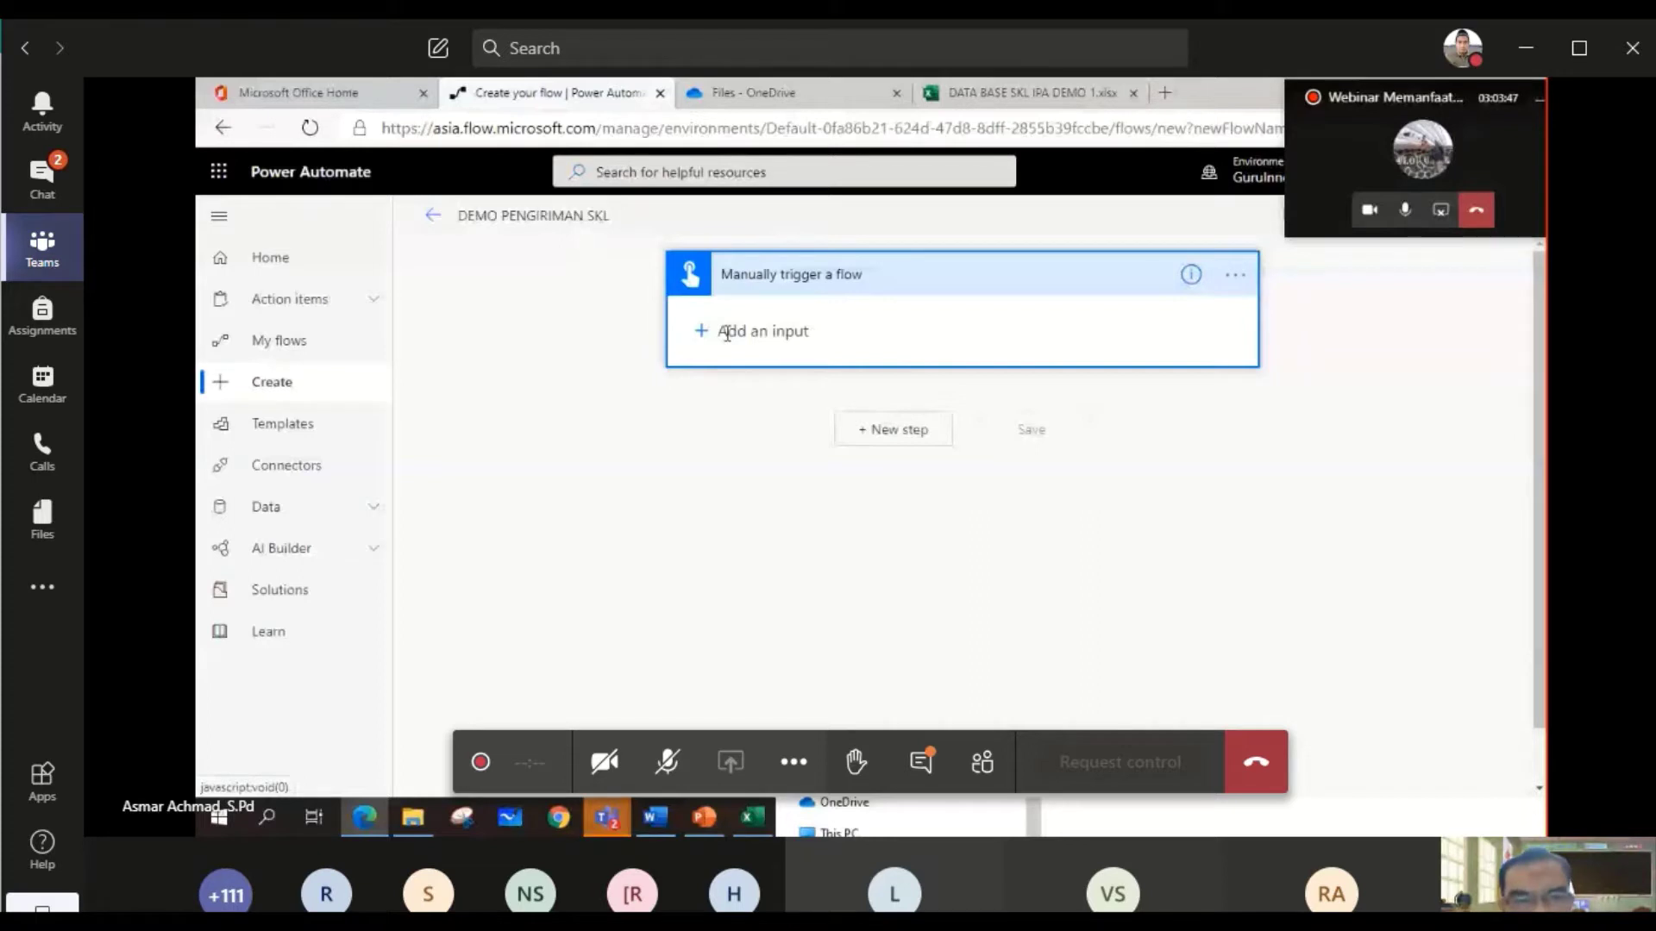
{"action": "left_click", "coordinate": [727, 333]}
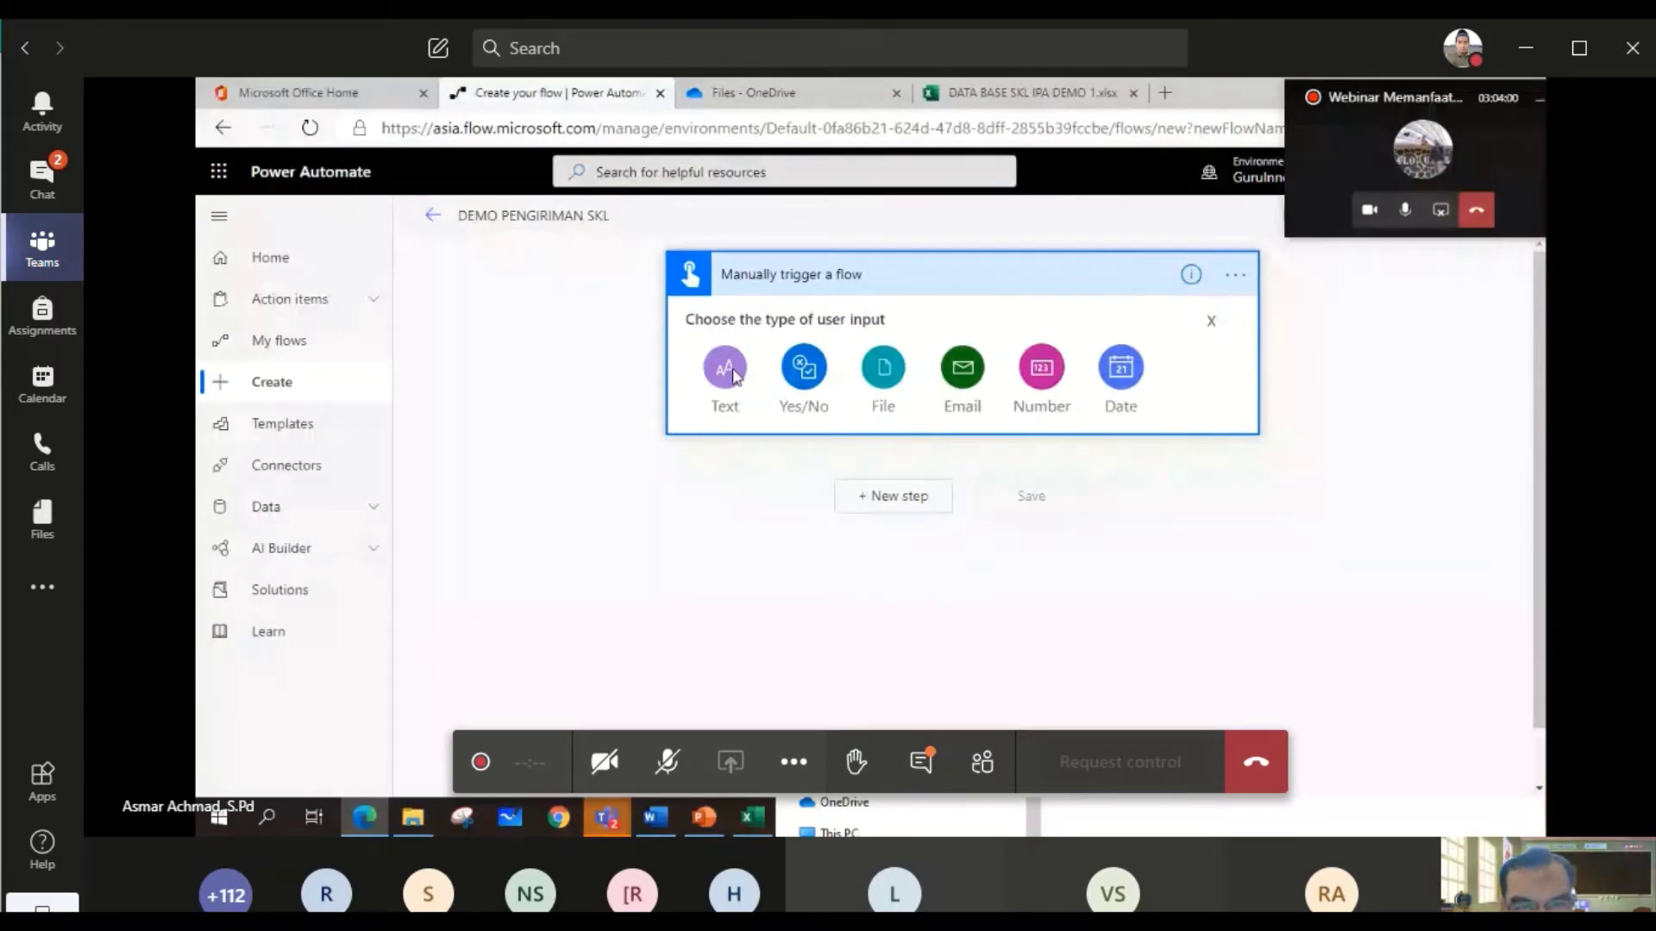
{"action": "left_click", "coordinate": [802, 375]}
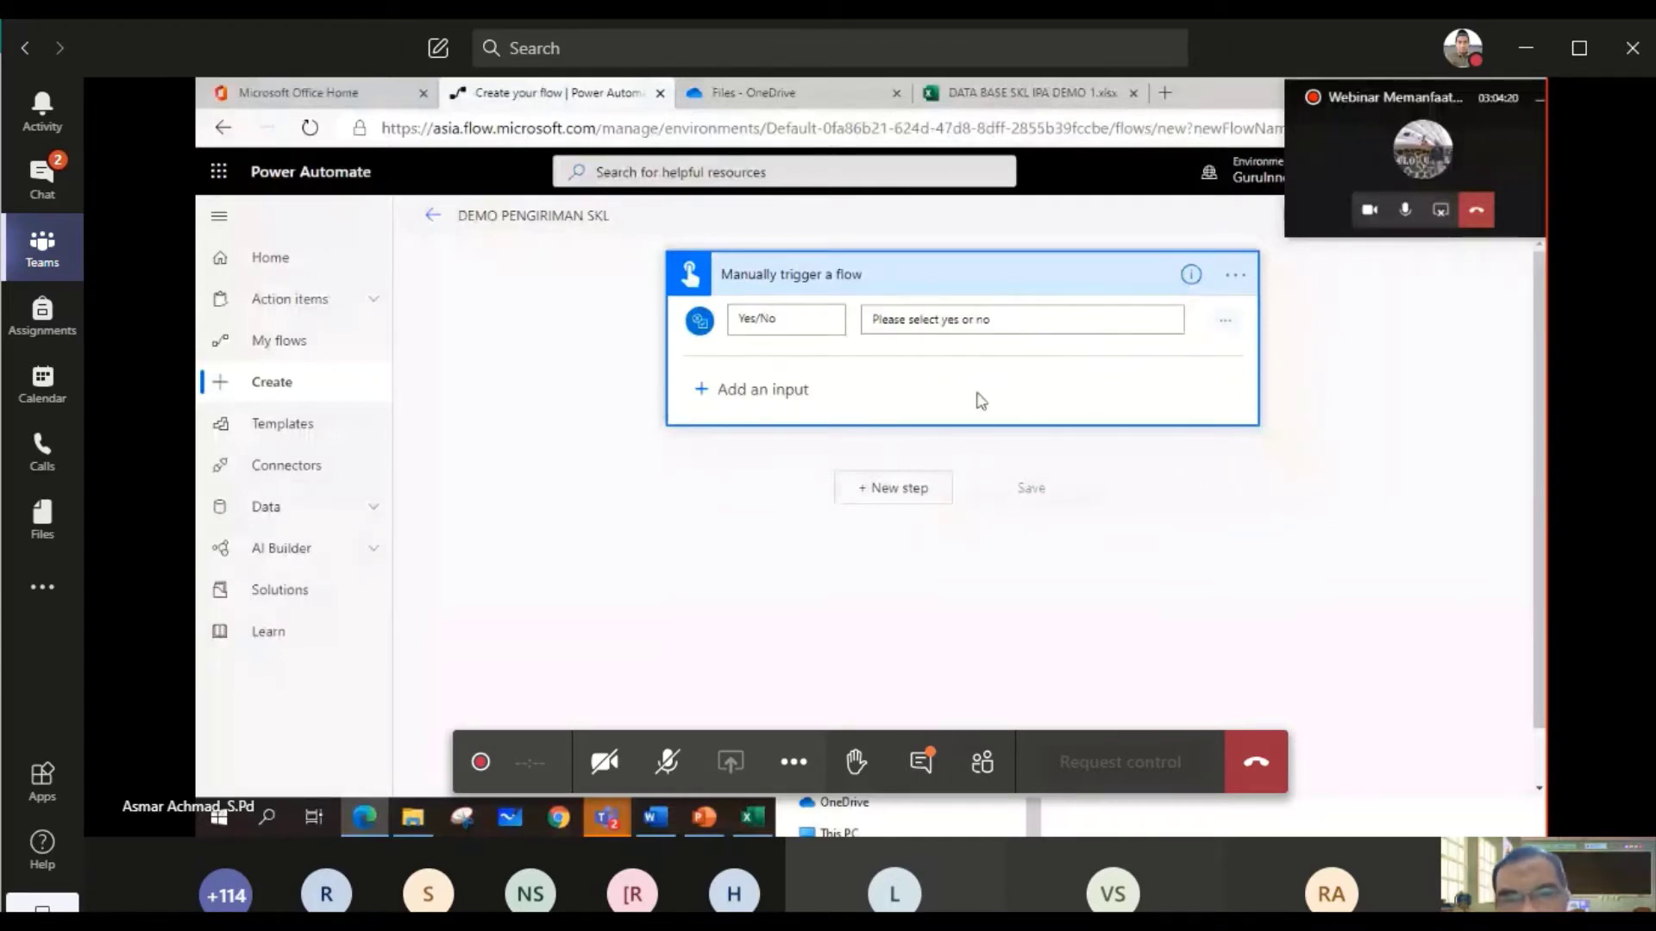
- Add the Excel Online (Business) action "List rows present in a table" after the trigger
{"action": "left_click", "coordinate": [870, 498]}
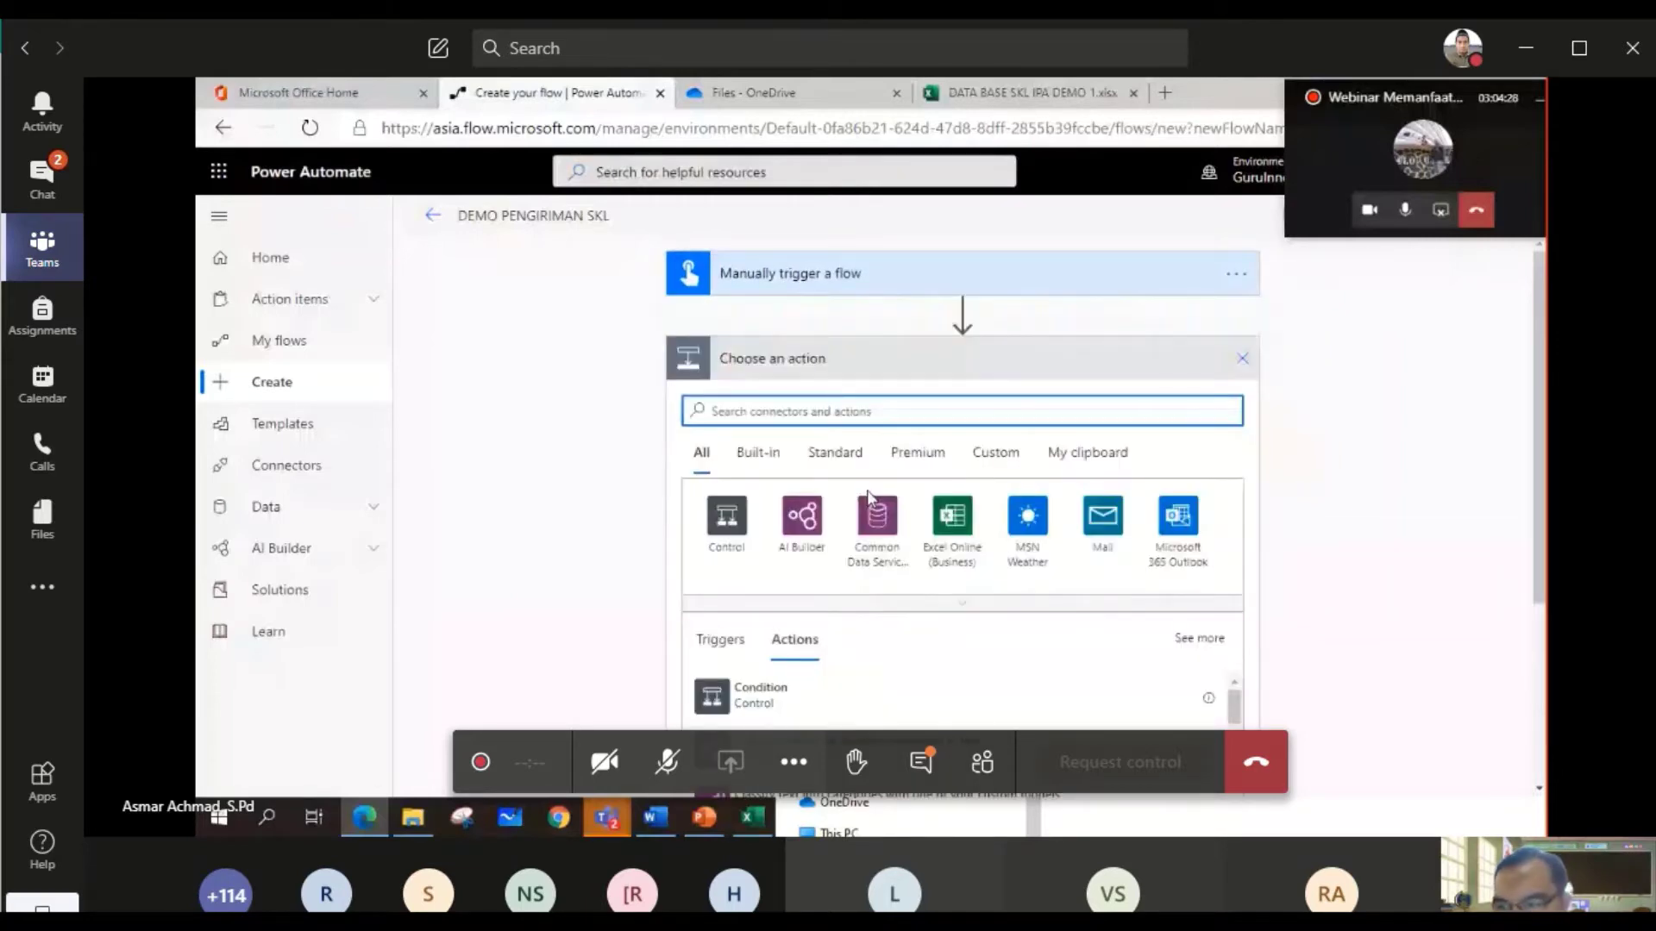
{"action": "left_click", "coordinate": [952, 518]}
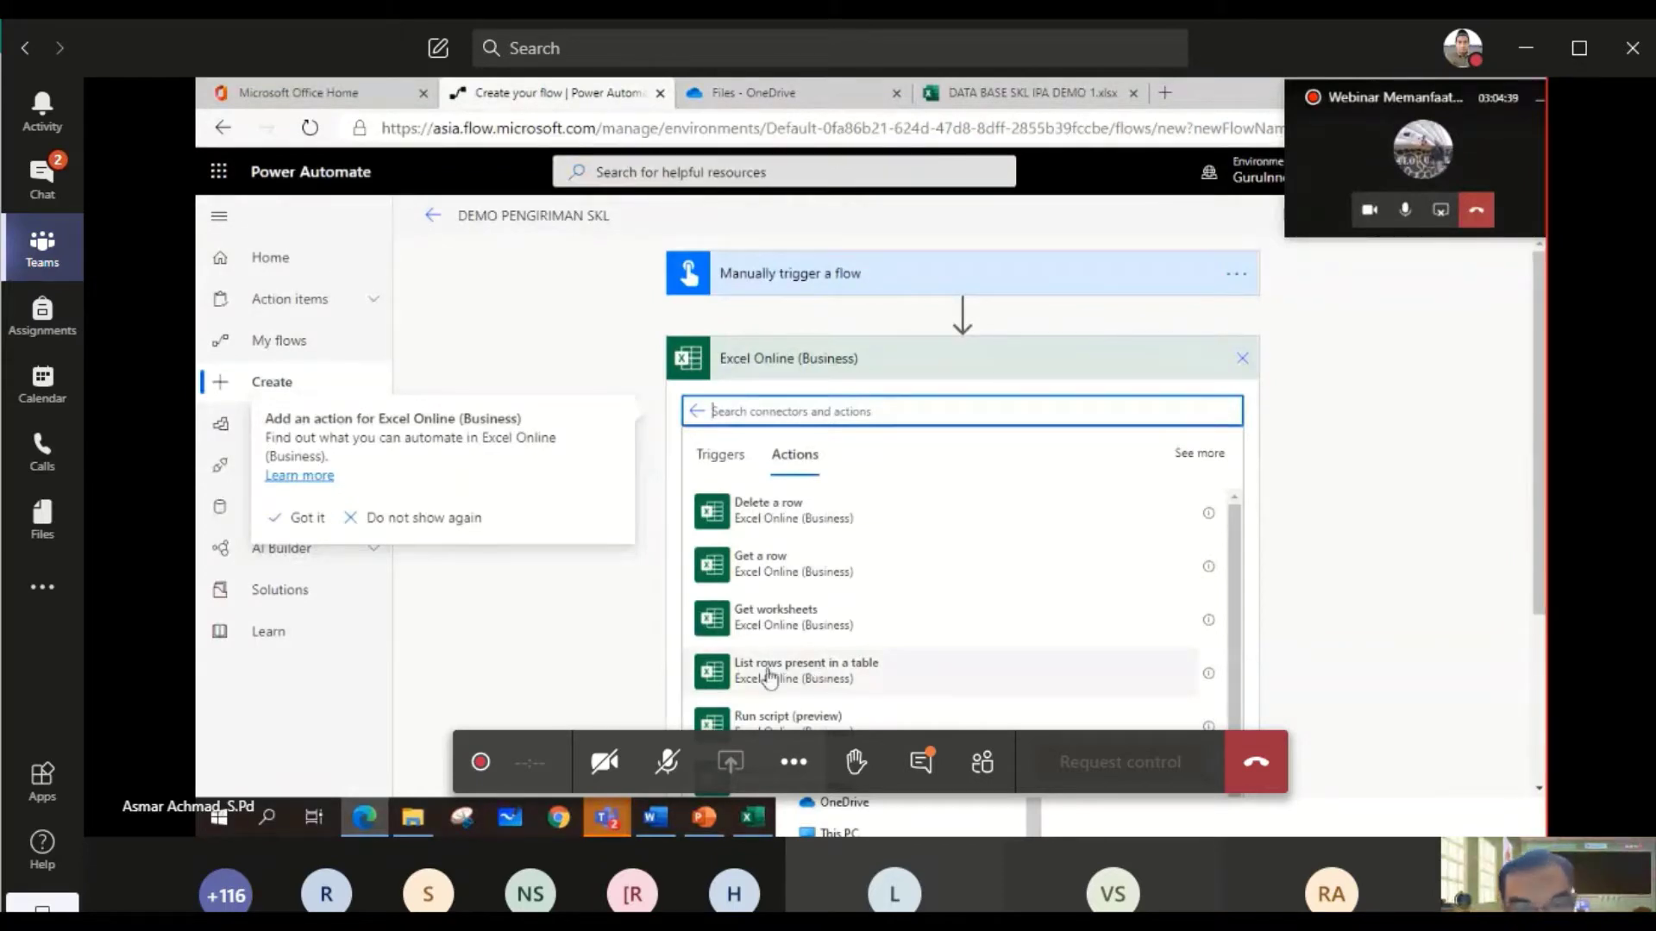
{"action": "scroll", "coordinate": [770, 677], "scroll_direction": "down", "scroll_amount": 1}
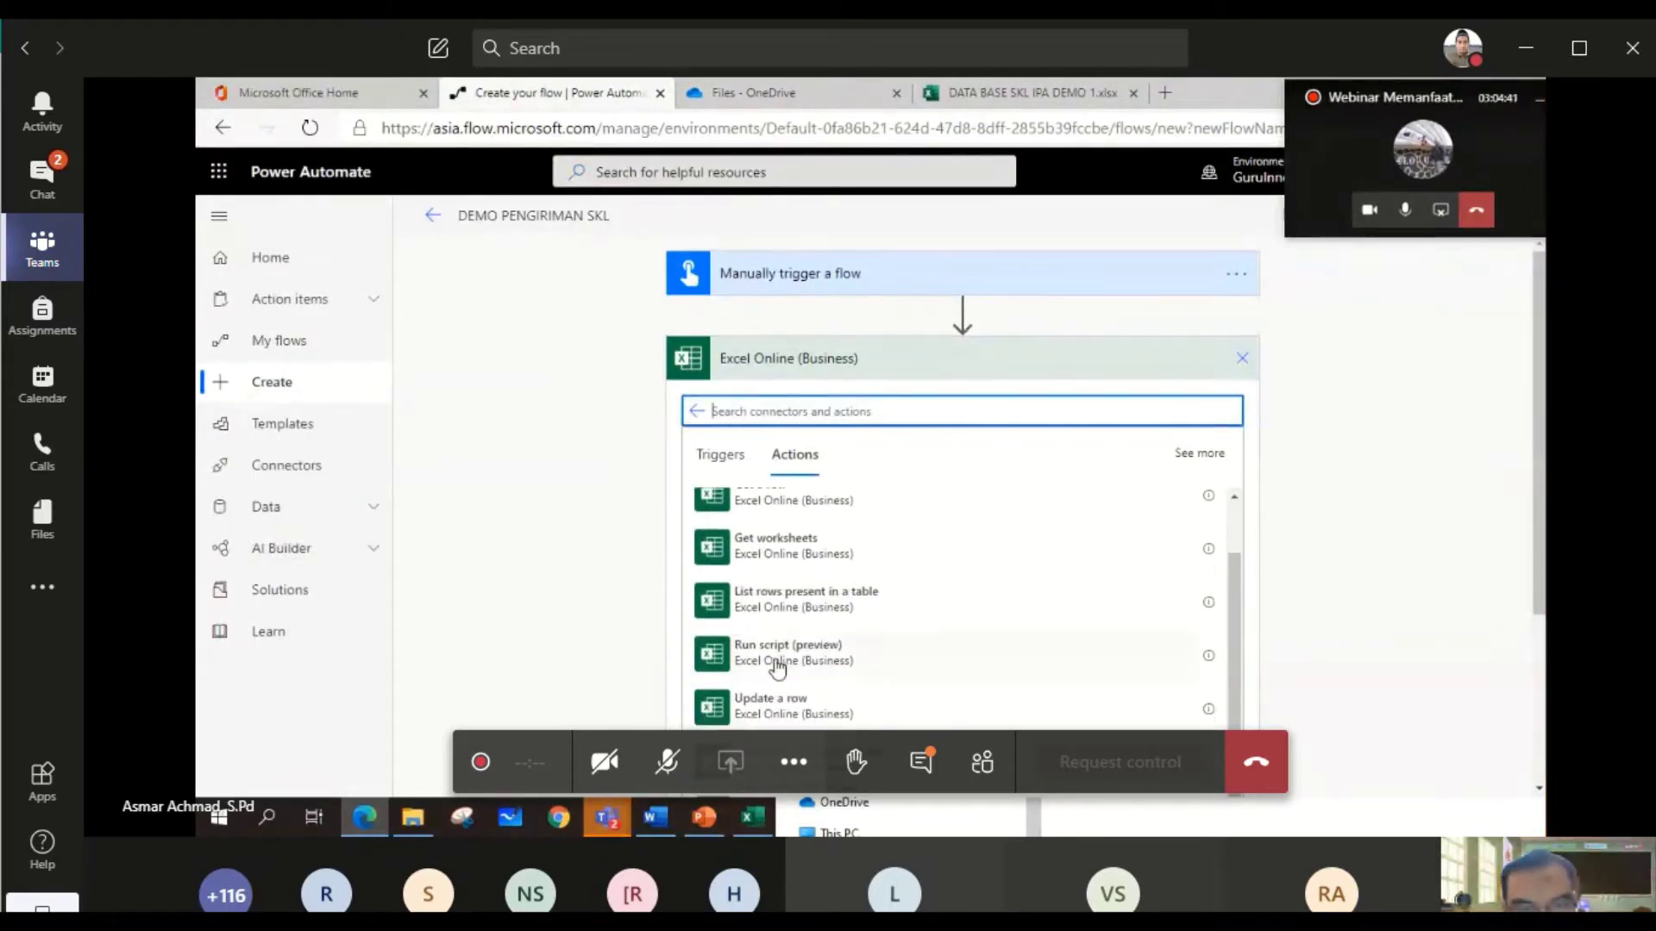
{"action": "left_click", "coordinate": [766, 607]}
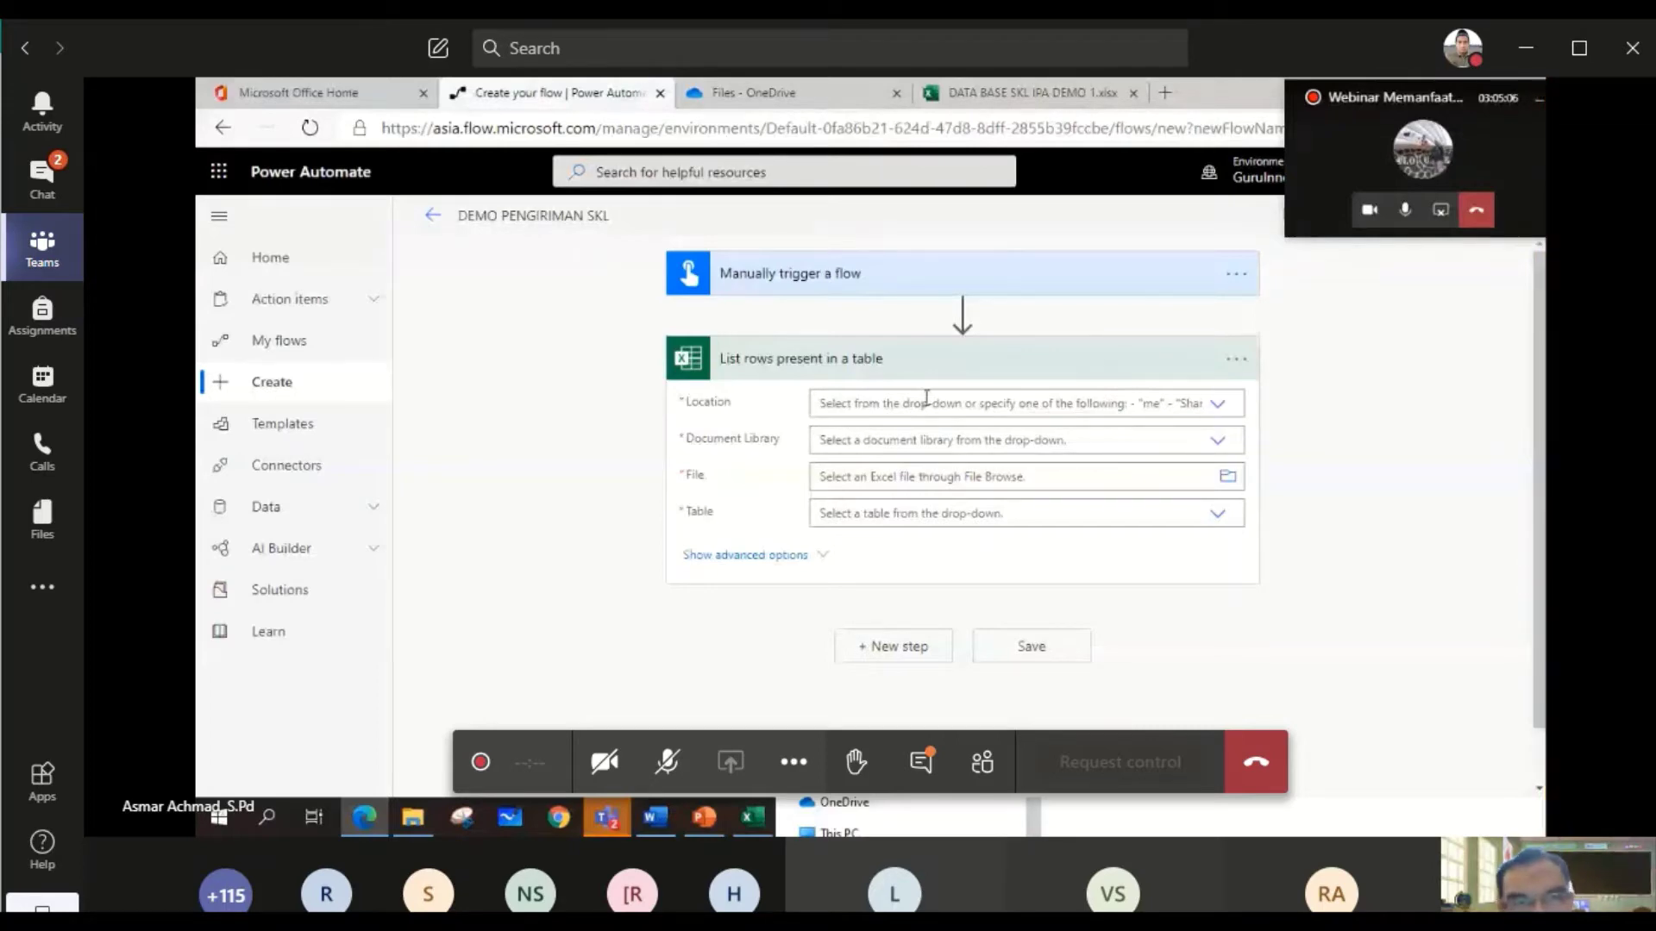
- Set the row-listing action's location to OneDrive for Business and its document library to OneDrive
{"action": "left_click", "coordinate": [1217, 406]}
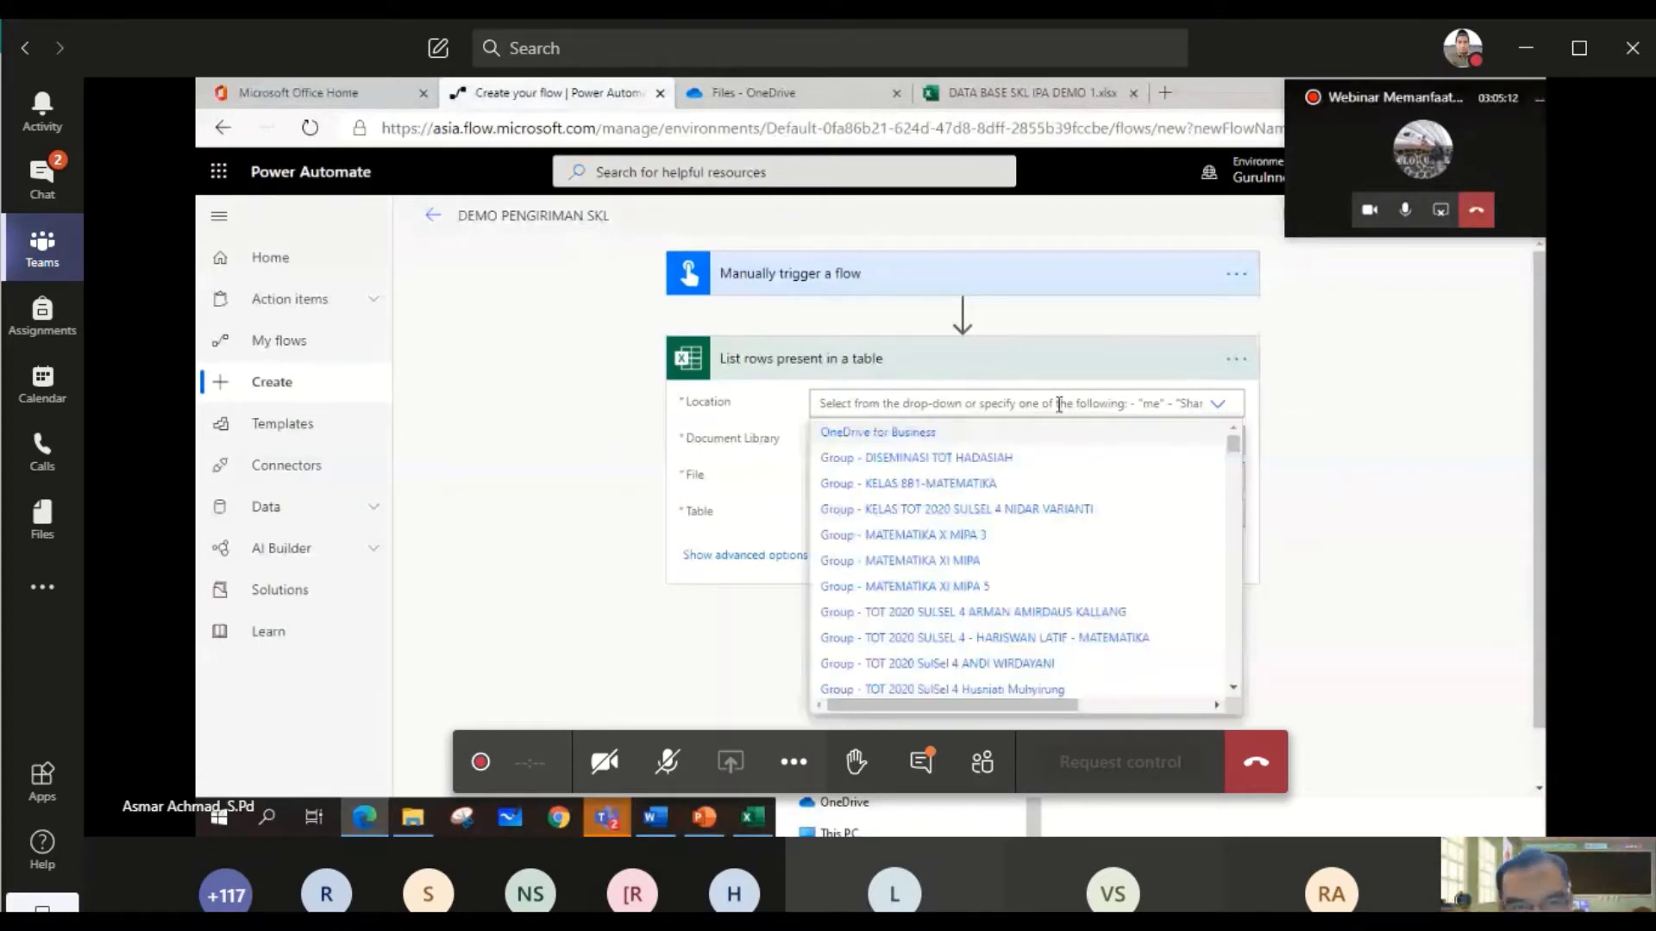
{"action": "left_click", "coordinate": [882, 432]}
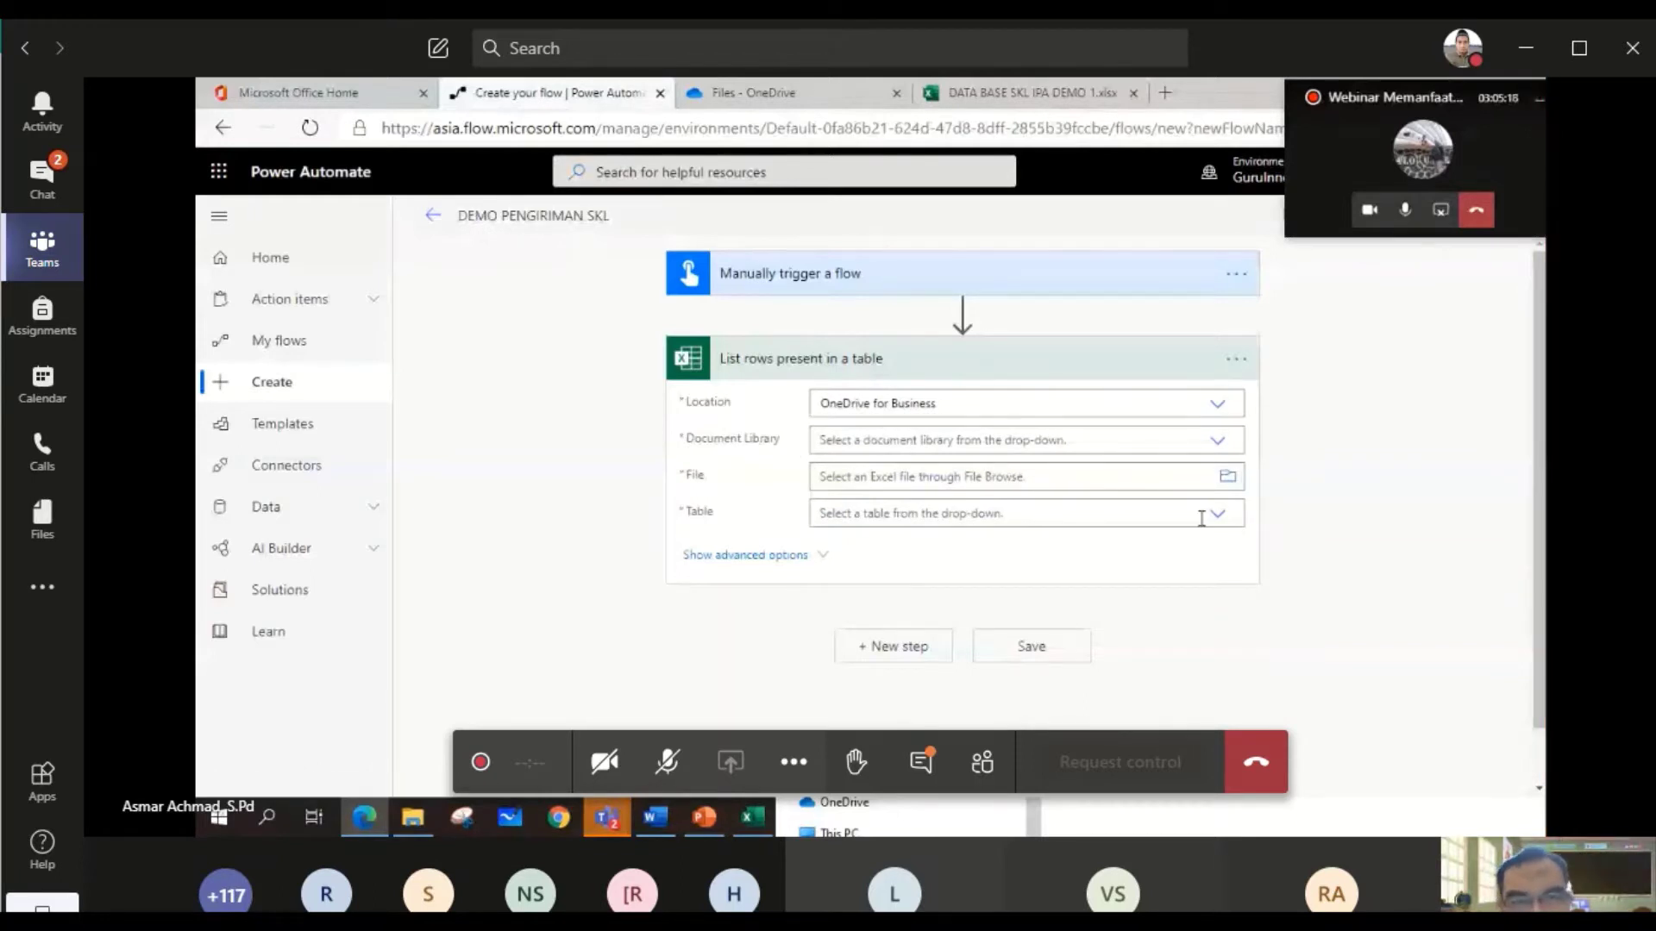
{"action": "left_click", "coordinate": [1217, 443]}
{"action": "left_click", "coordinate": [852, 474]}
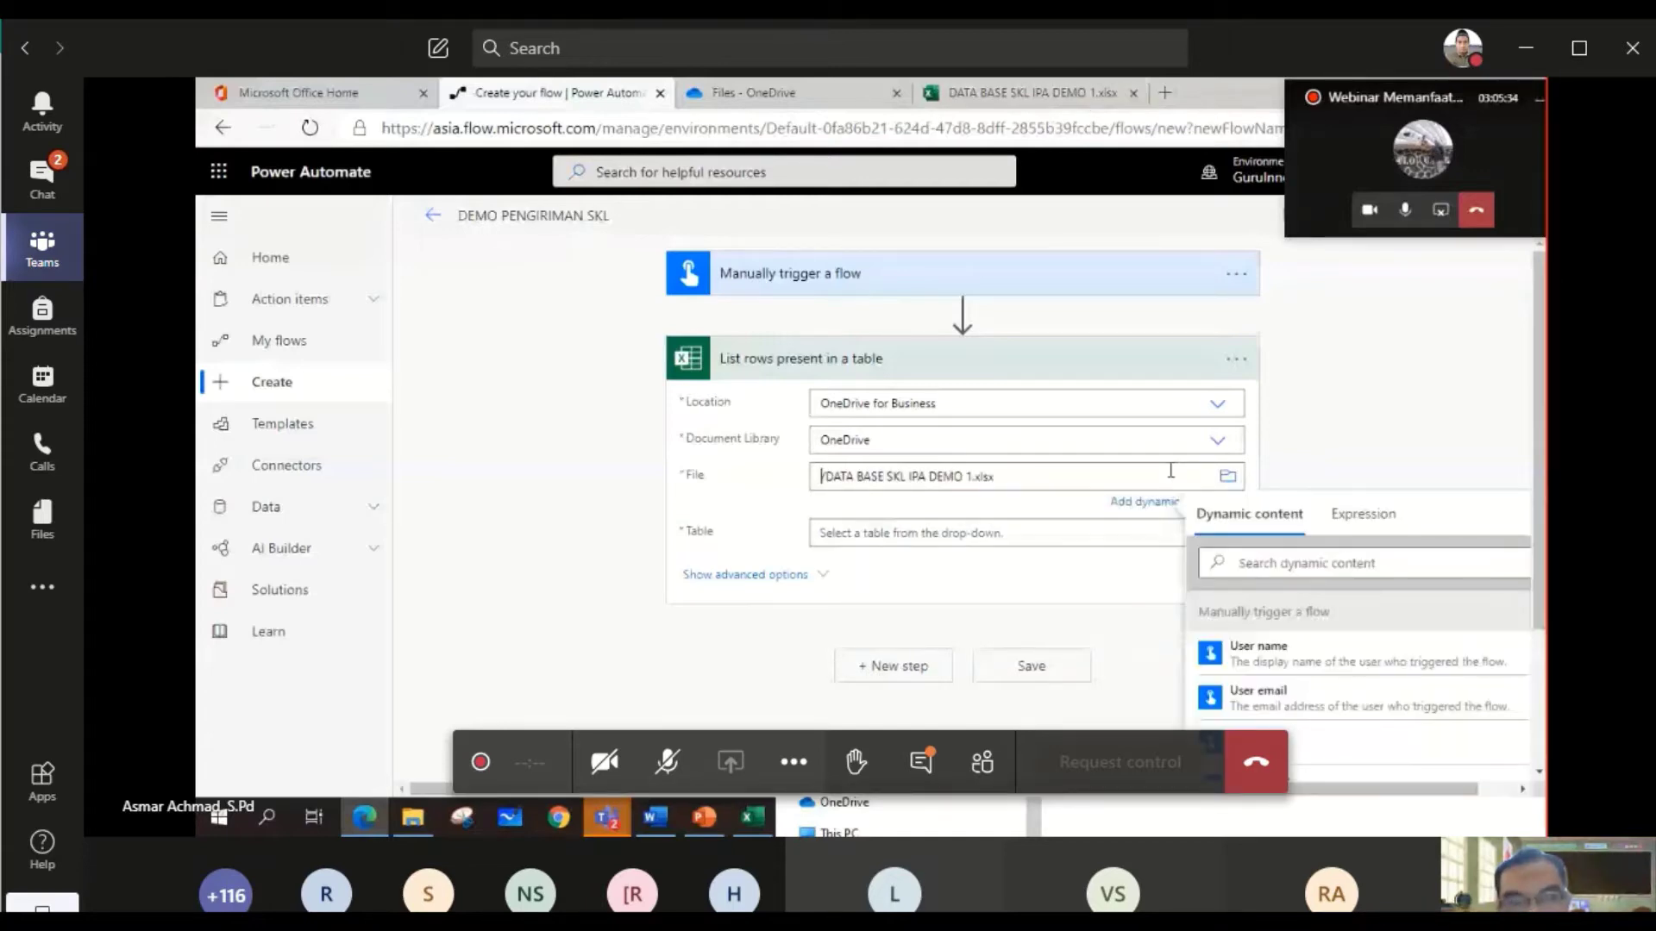
- Clear the row-listing action's file, choose DATA BASE SKL IPA DEMO 1.xlsx from OneDrive again, and select Table1
{"action": "left_click_drag", "start_coordinate": [1171, 470], "coordinate": [798, 468]}
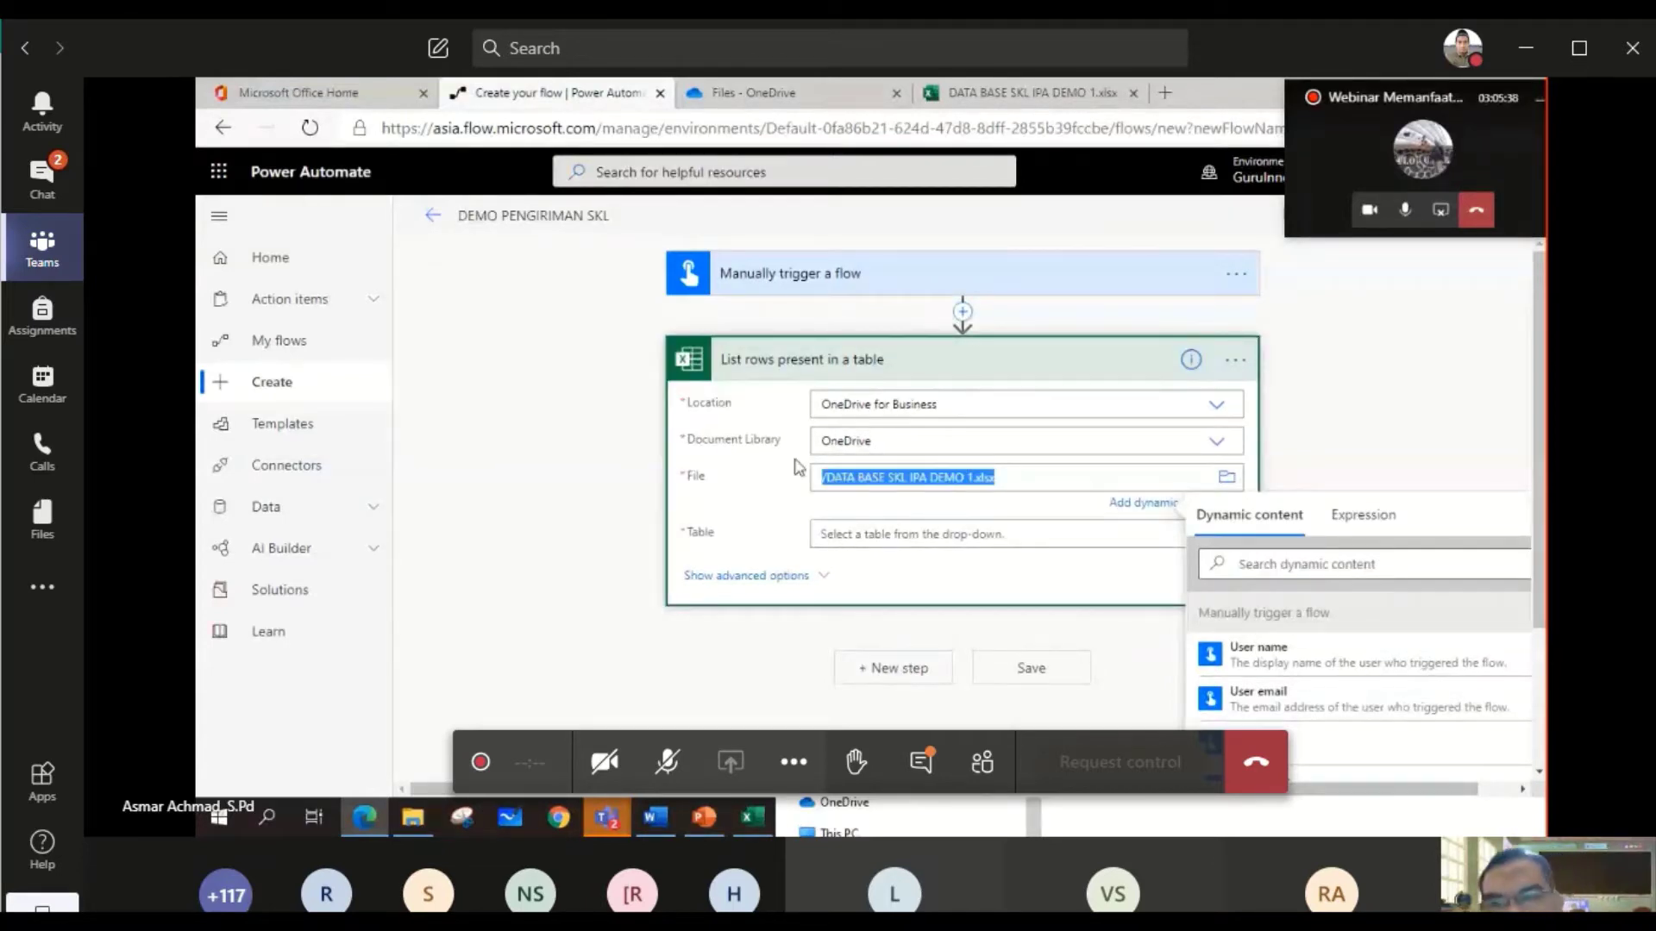
{"action": "key", "text": "BackSpace"}
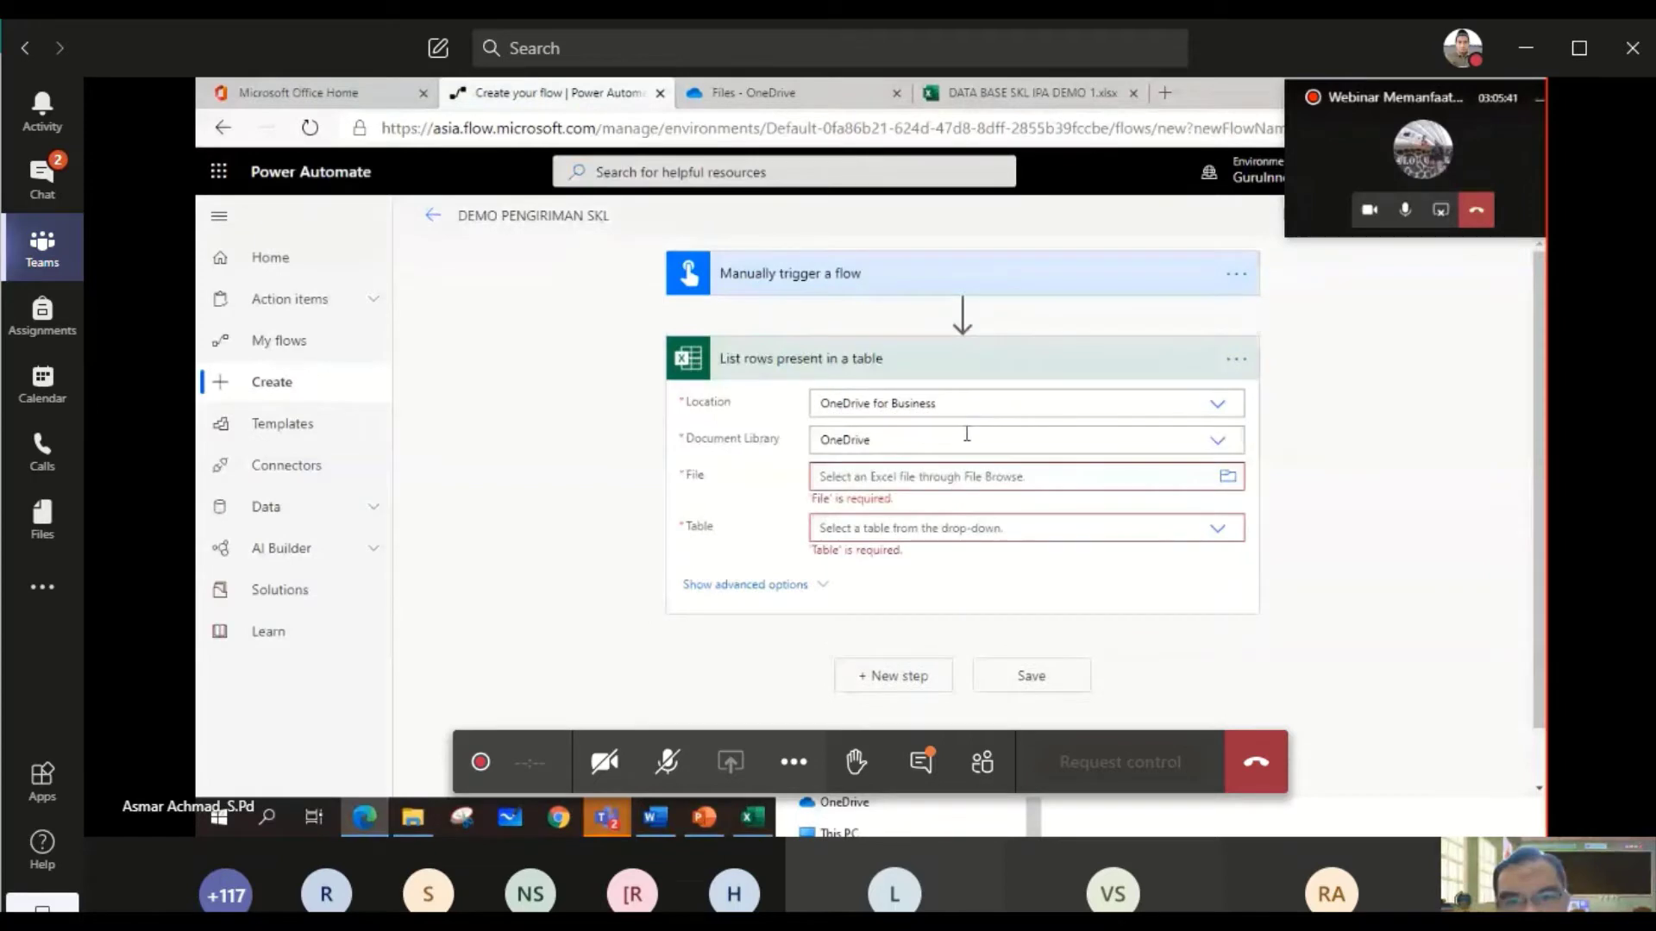
{"action": "left_click", "coordinate": [1228, 477]}
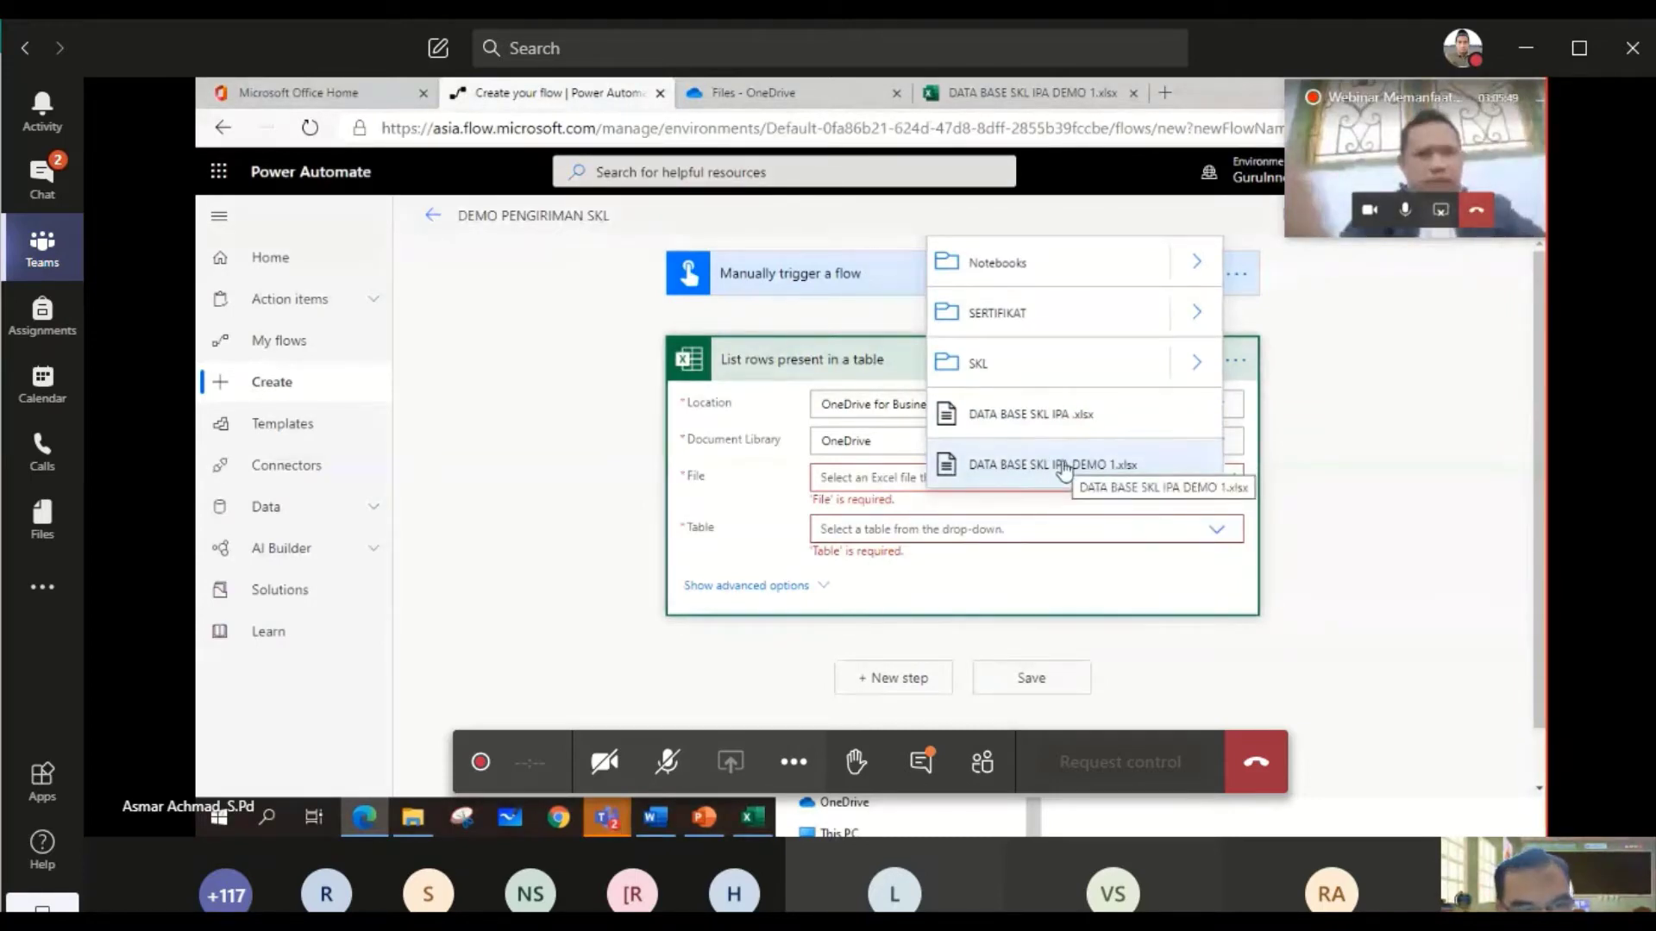
{"action": "key", "text": "ctrl+Tab"}
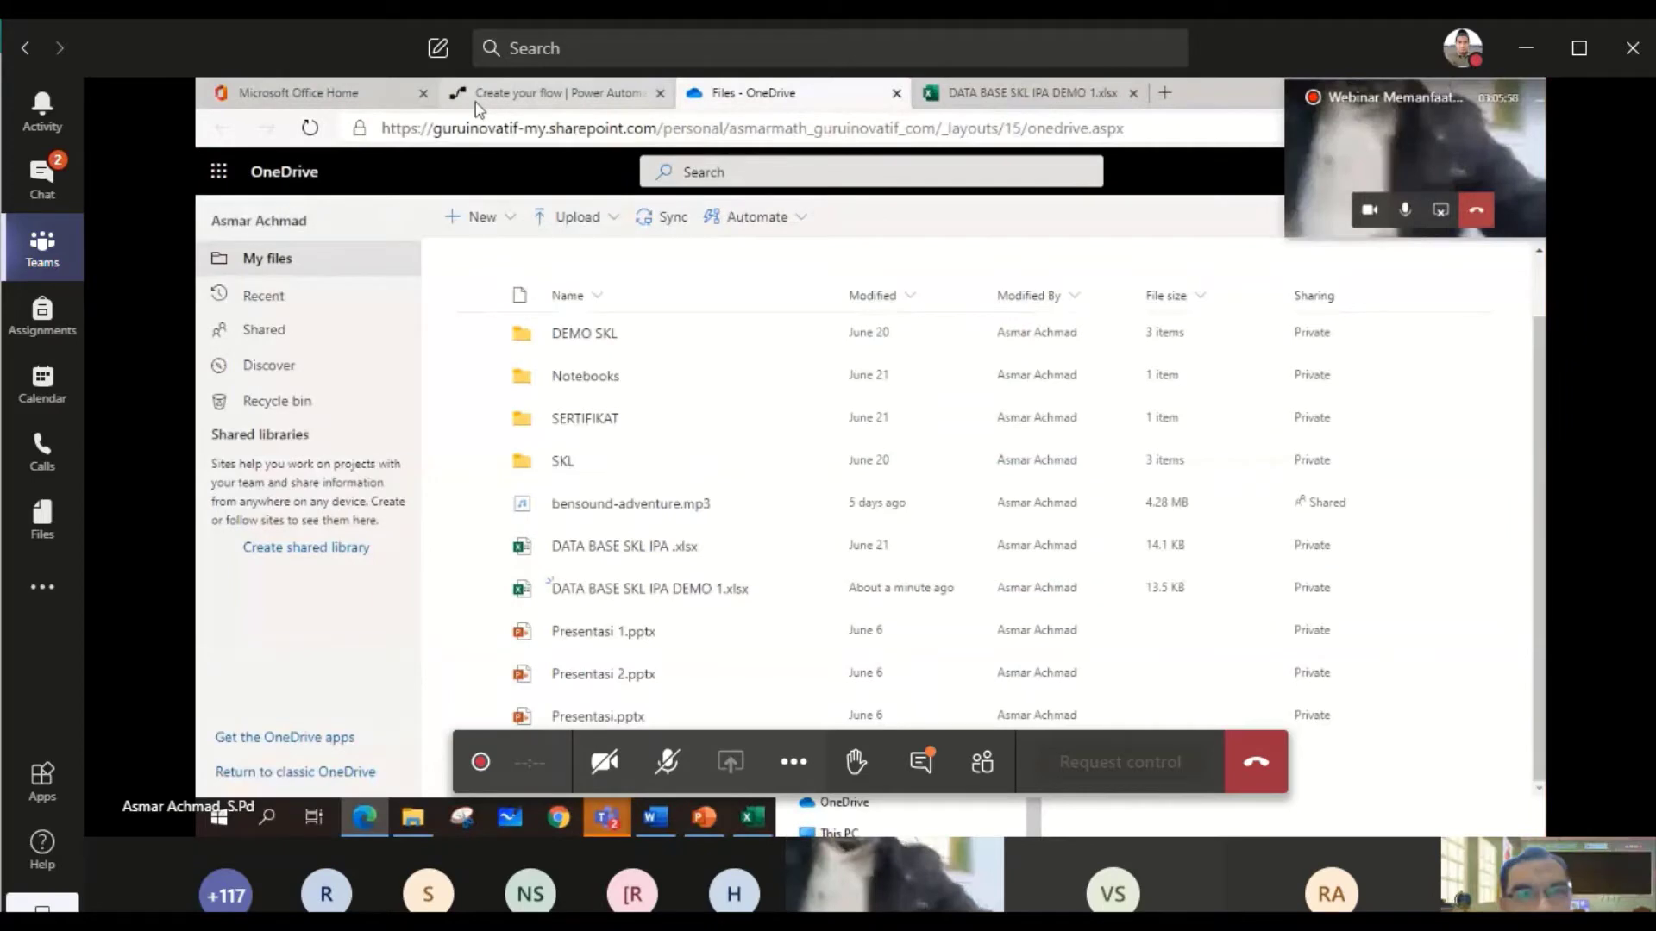
{"action": "left_click", "coordinate": [514, 104]}
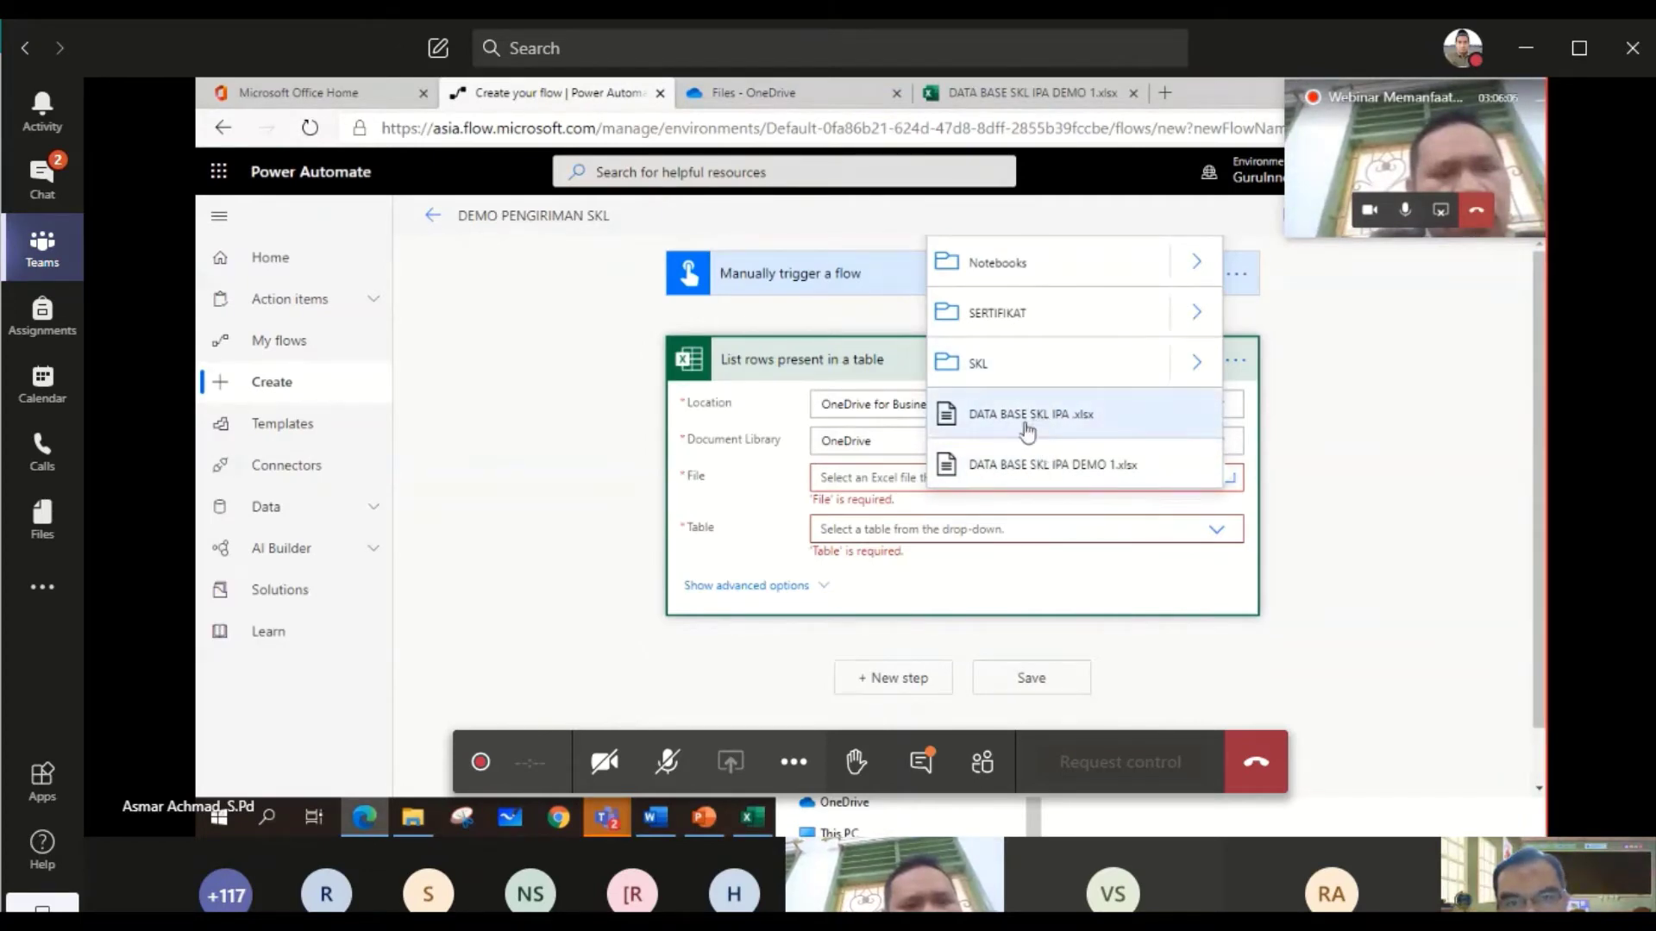
{"action": "left_click", "coordinate": [1054, 470]}
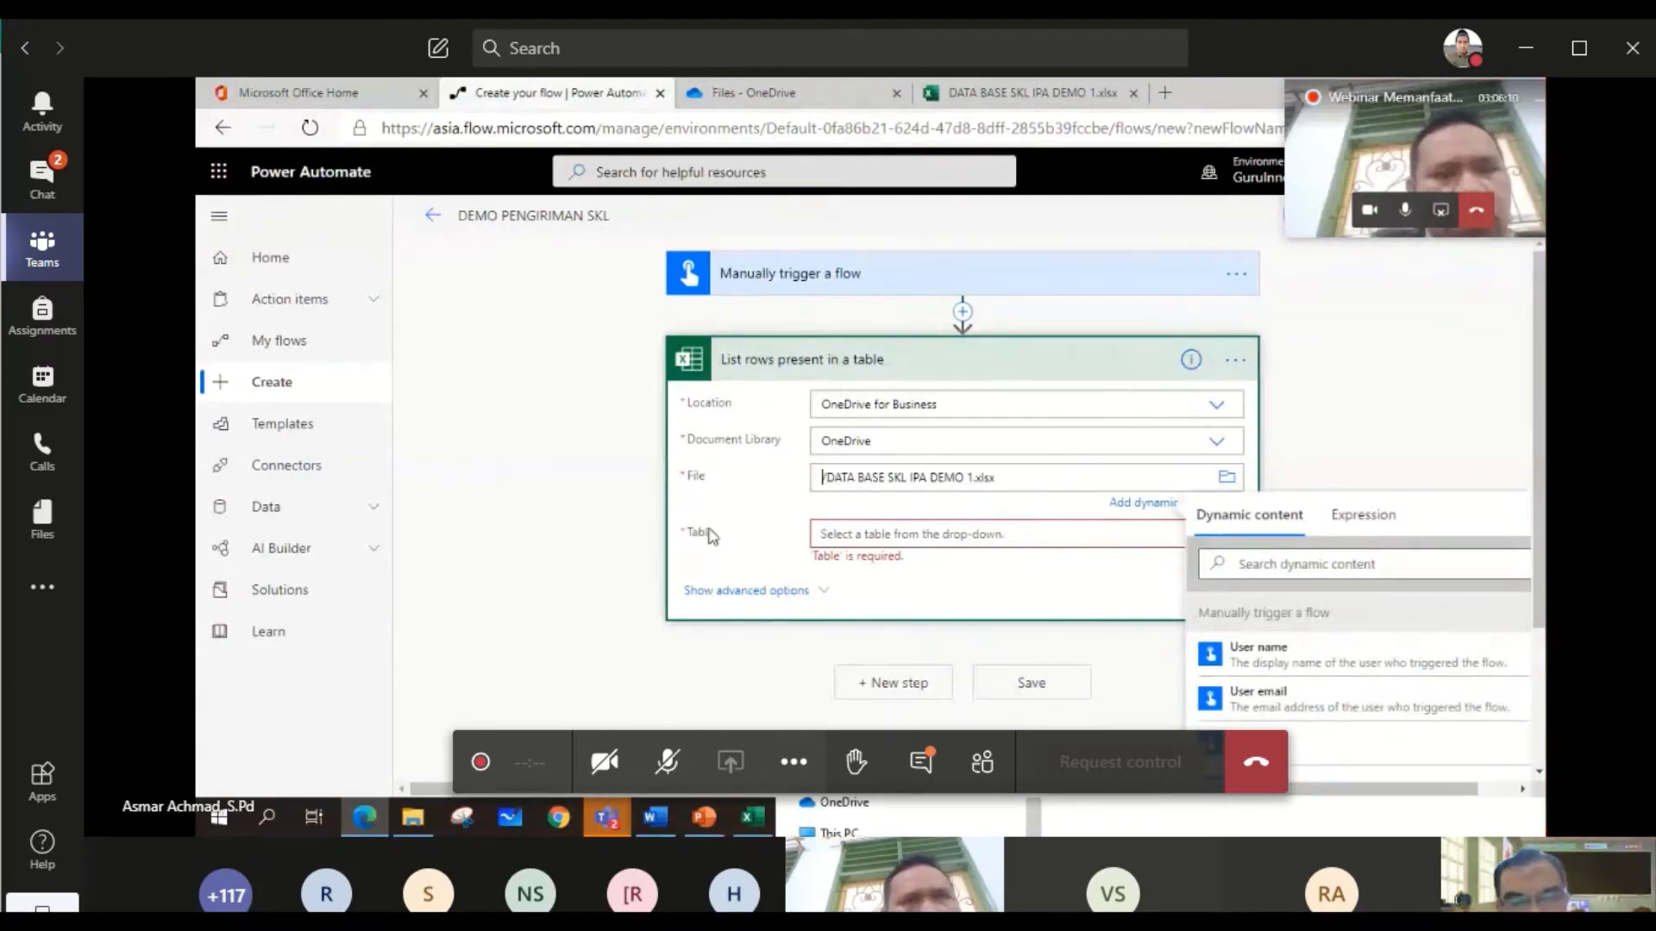
{"action": "left_click", "coordinate": [977, 539]}
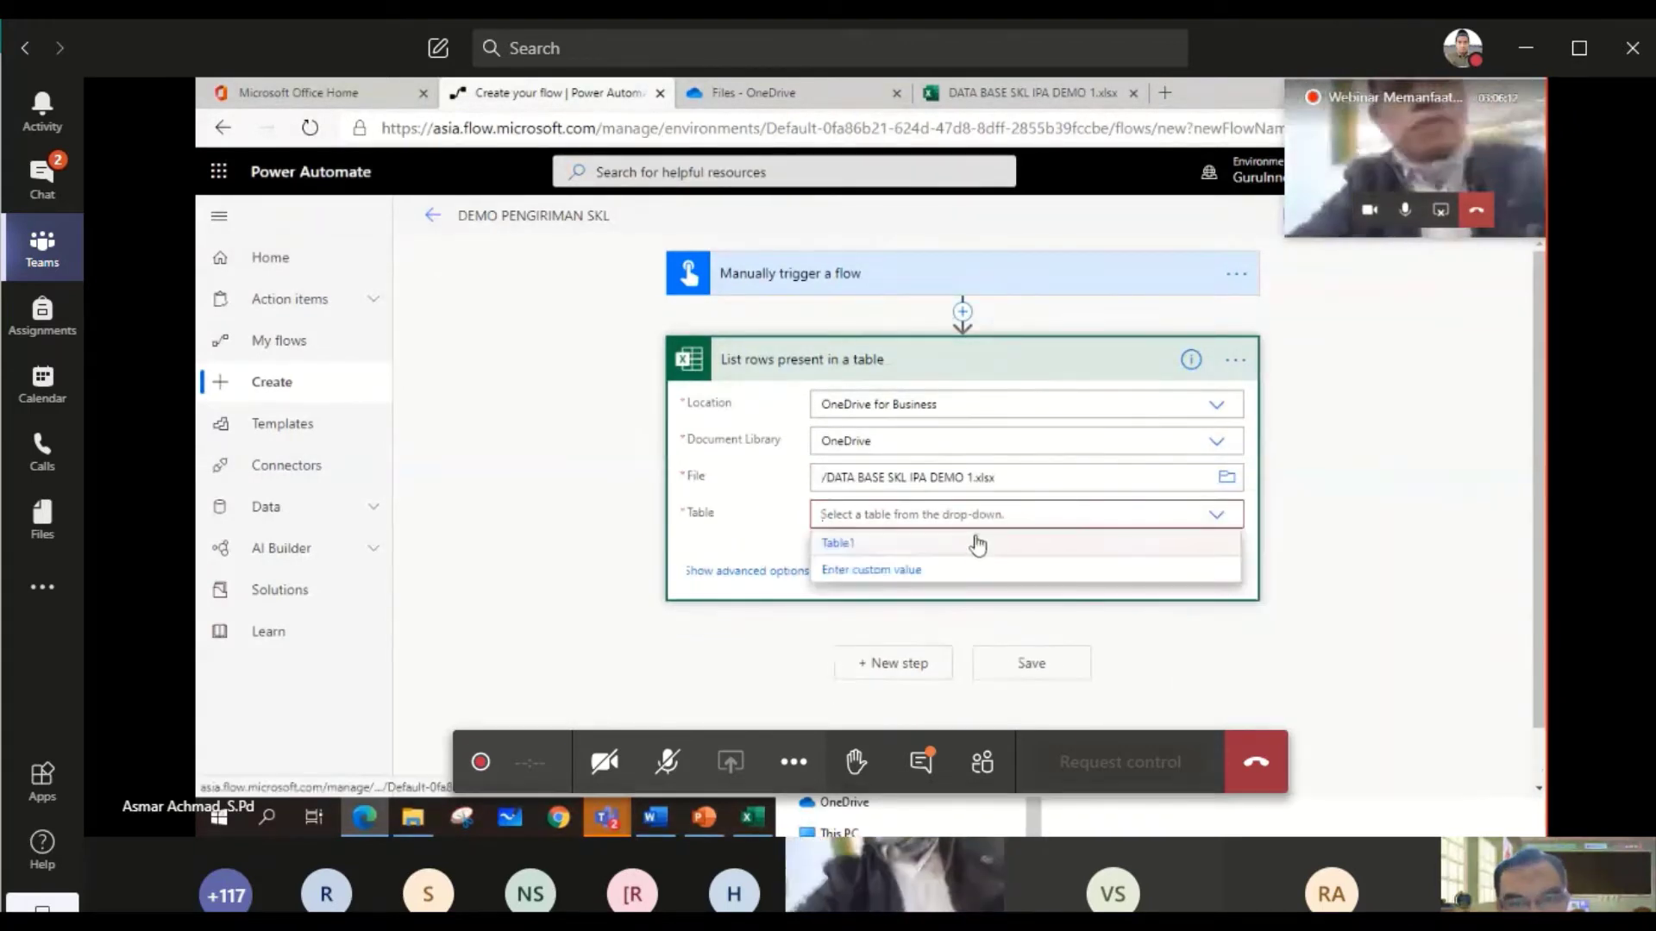
{"action": "left_click", "coordinate": [837, 543]}
- Review the formatted student table in the DATA BASE SKL IPA DEMO 1 workbook
{"action": "left_click", "coordinate": [981, 99]}
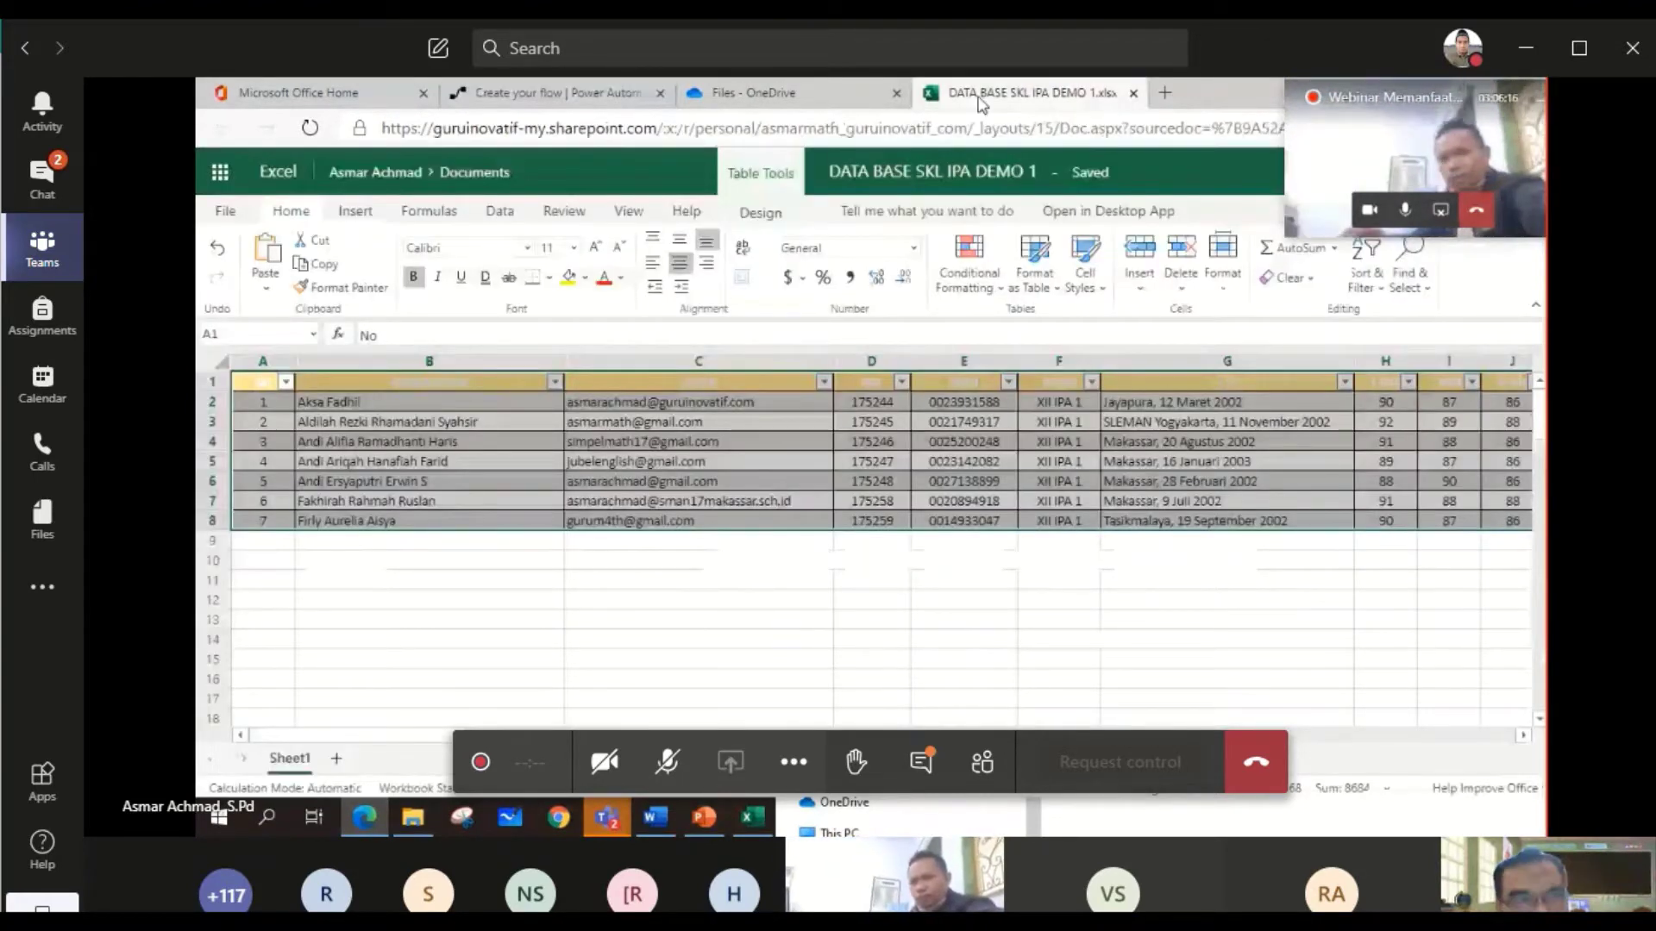
{"action": "left_click", "coordinate": [586, 96]}
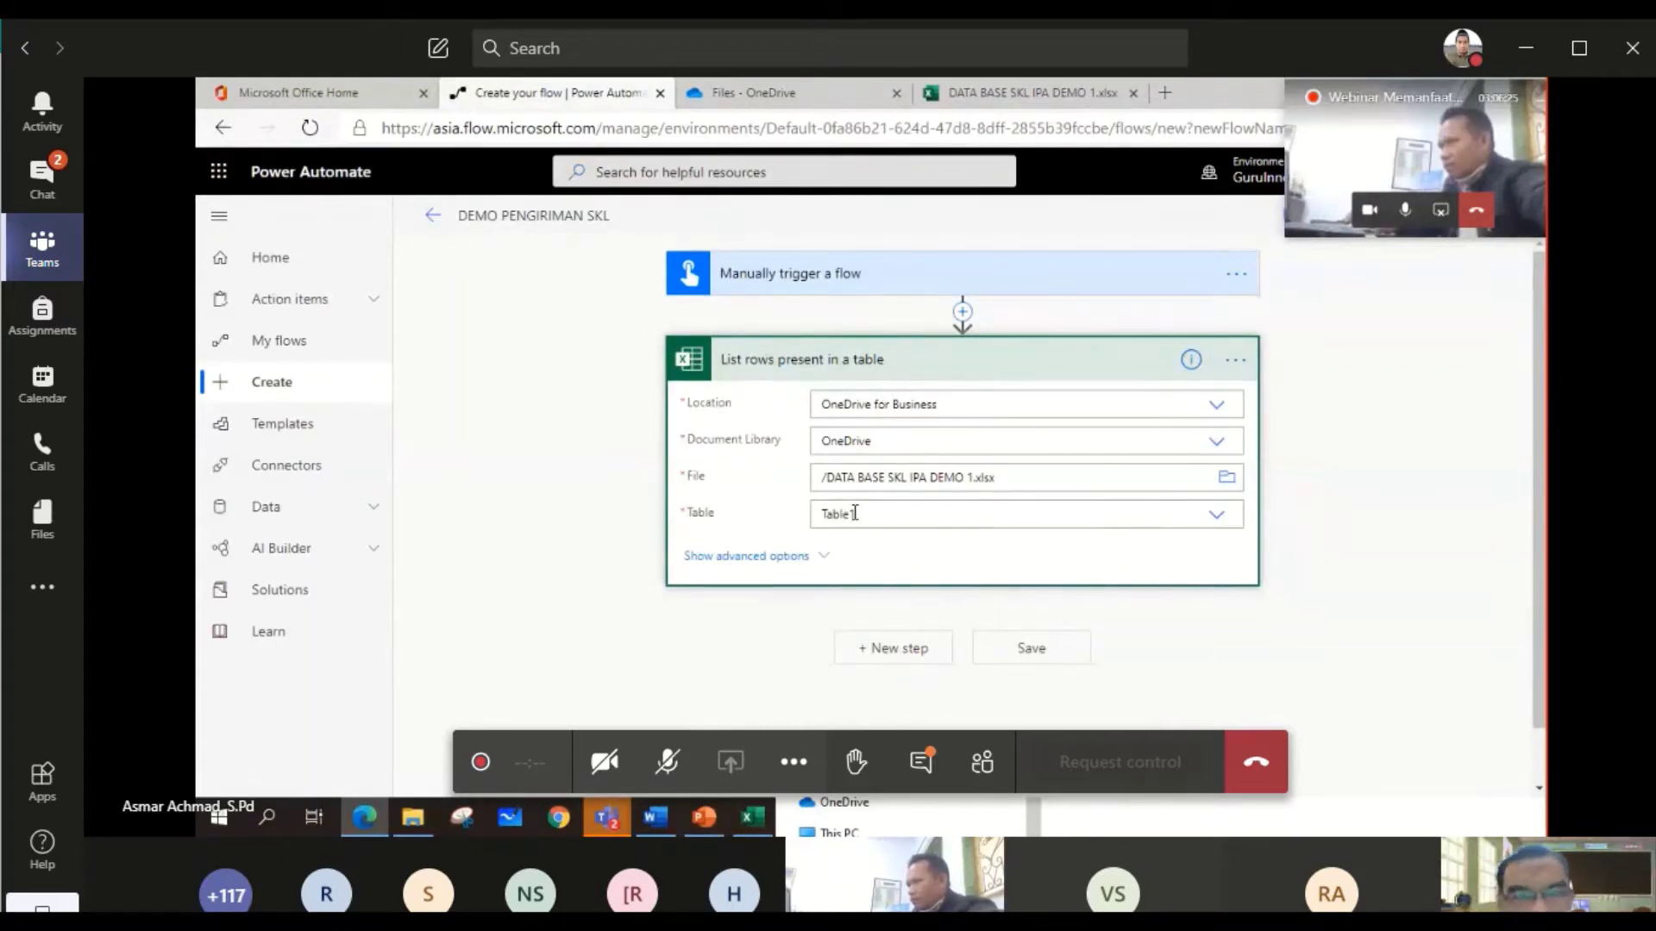
{"action": "left_click", "coordinate": [1017, 95]}
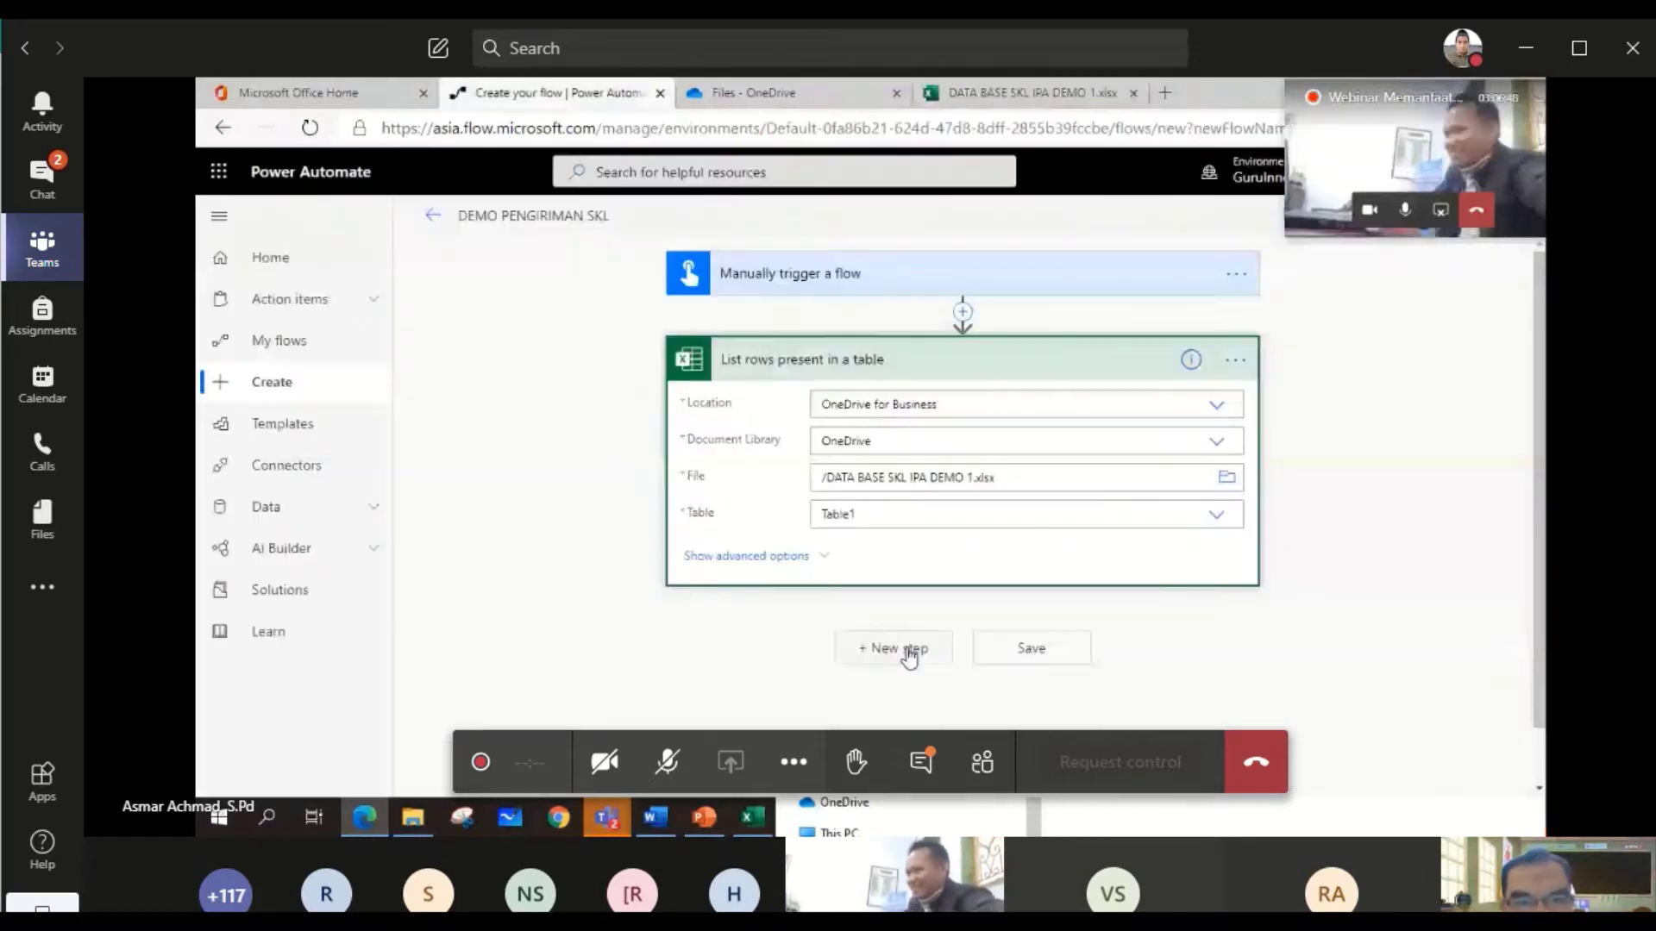
- Add an Excel "Get a row" action for Table1 in OneDrive's DATA BASE SKL IPA DEMO 1.xlsx, looping over the listed rows' value
{"action": "left_click", "coordinate": [869, 655]}
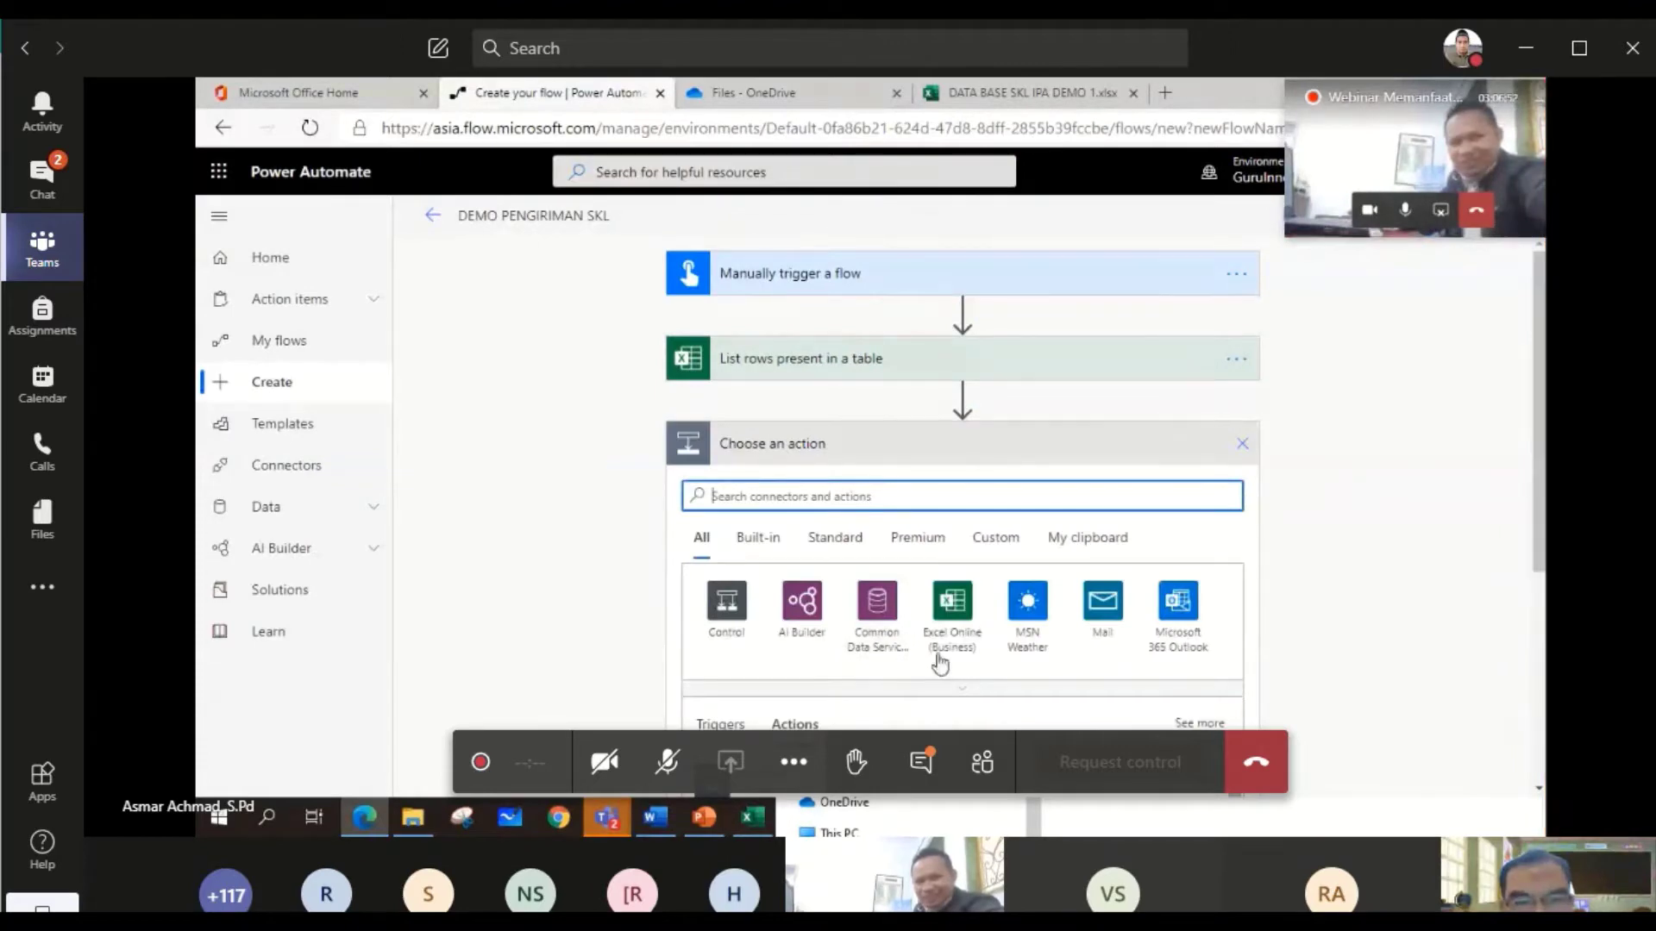
{"action": "scroll", "coordinate": [879, 653], "scroll_direction": "down", "scroll_amount": 1}
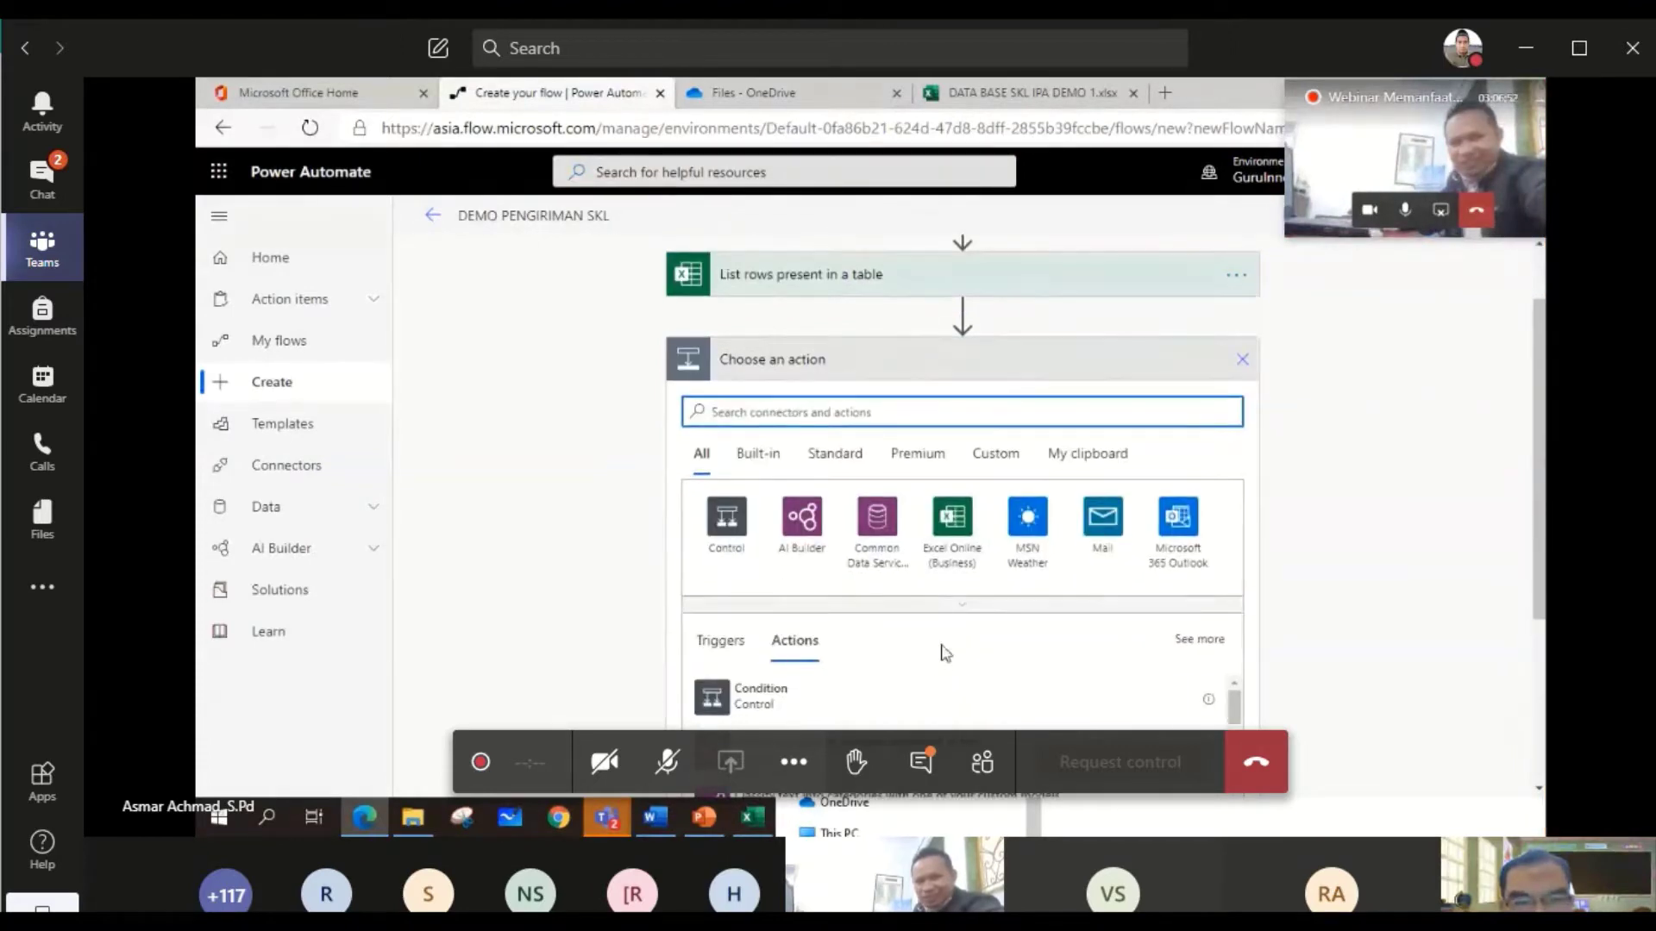
{"action": "left_click", "coordinate": [953, 520]}
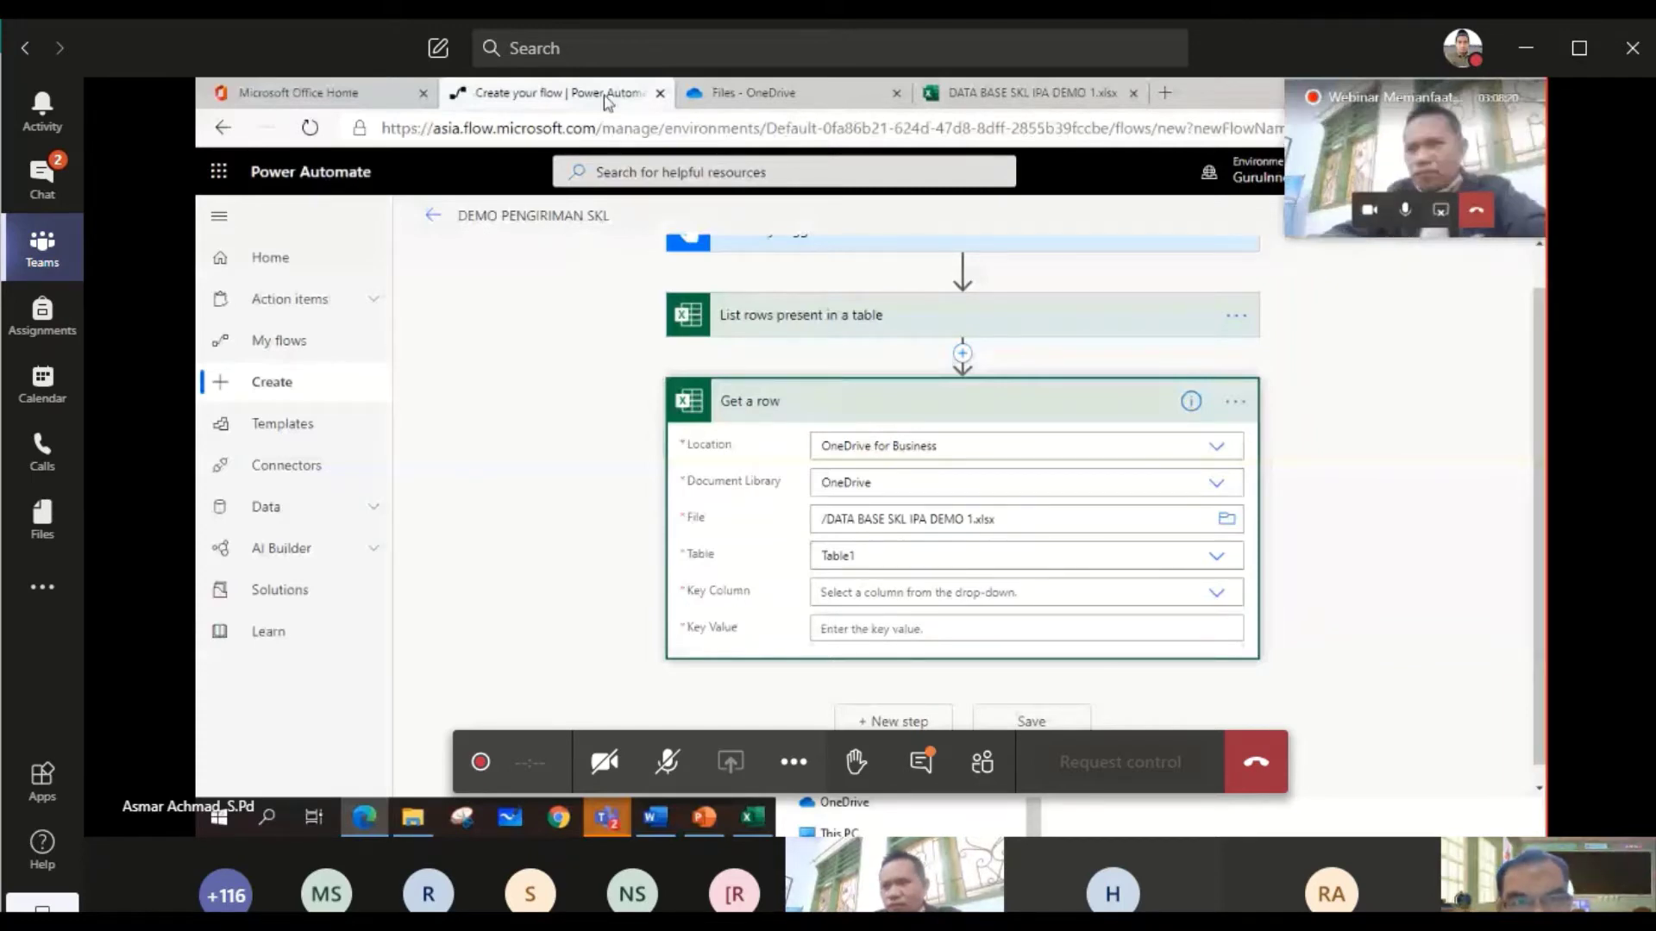
{"action": "left_click", "coordinate": [1216, 597]}
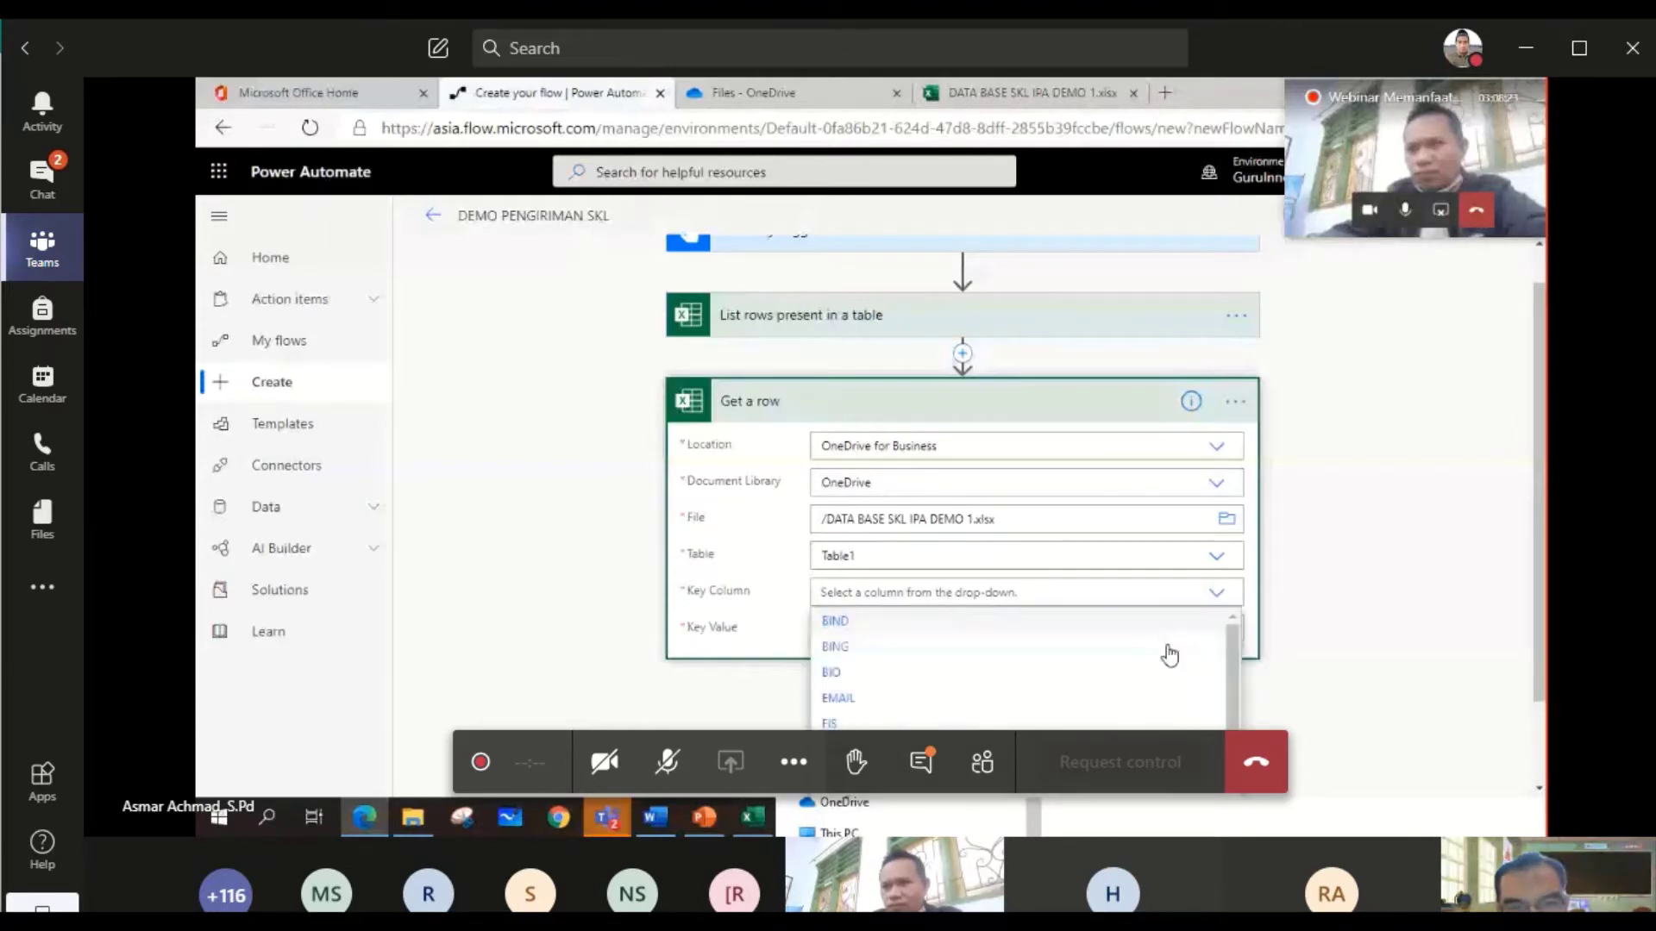
{"action": "scroll", "coordinate": [932, 665], "scroll_direction": "down", "scroll_amount": 5}
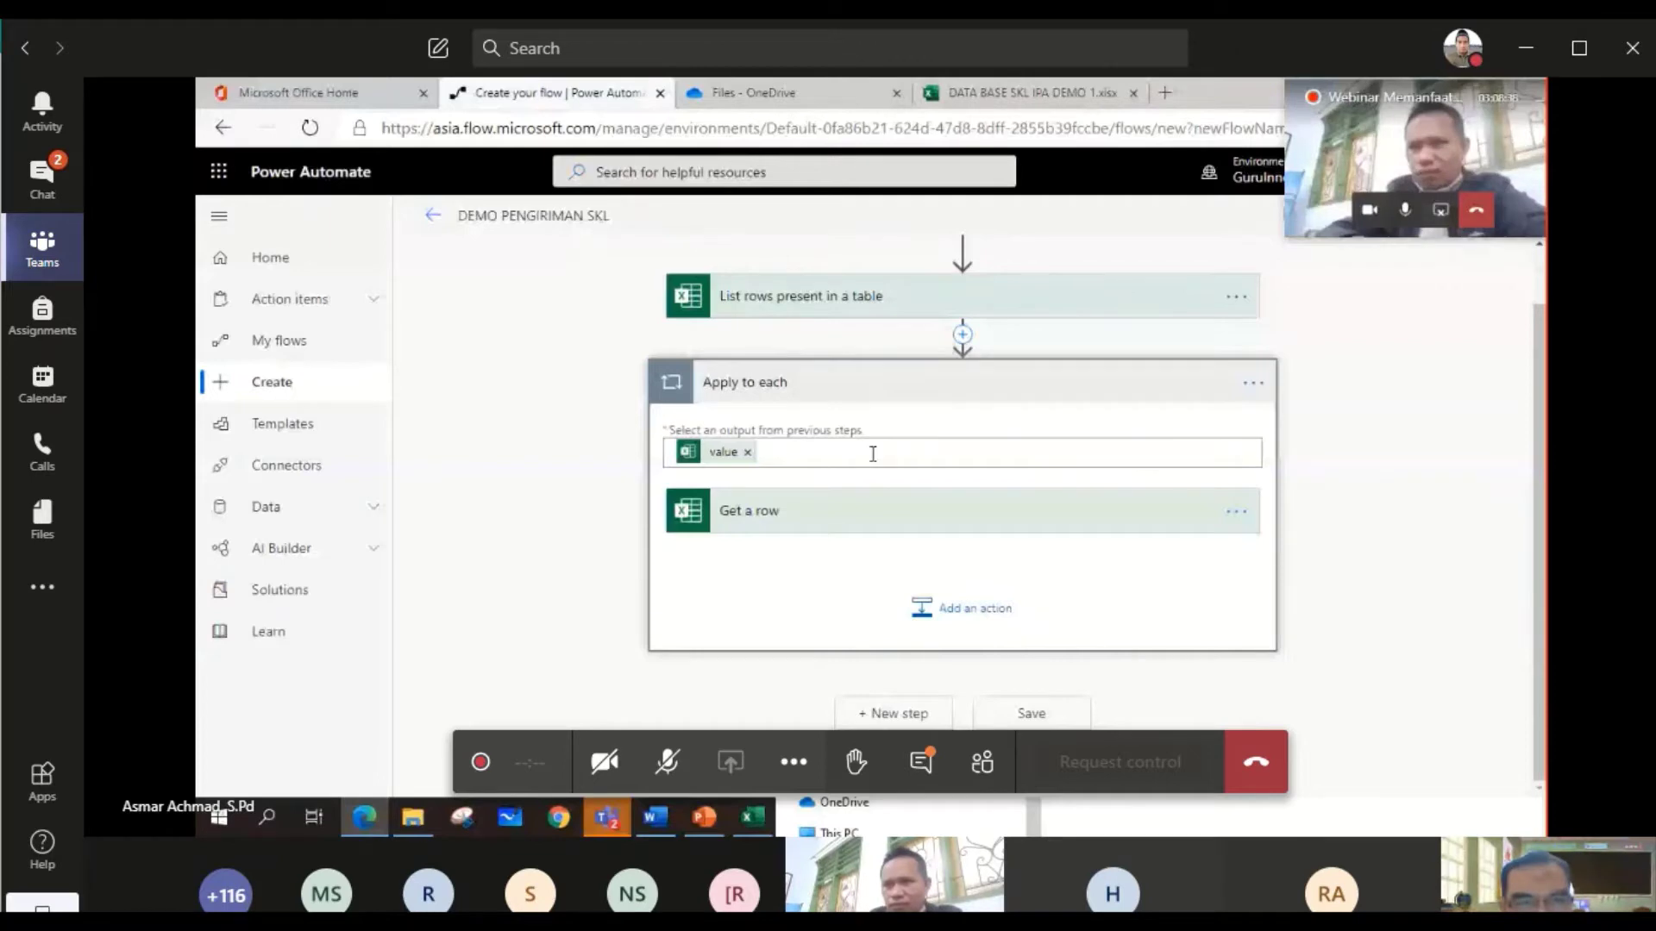
- Search for "send" and add the Microsoft 365 Outlook action "Send an email (V2)" inside Apply to each, after Get a row
{"action": "scroll", "coordinate": [873, 453], "scroll_direction": "up", "scroll_amount": 1}
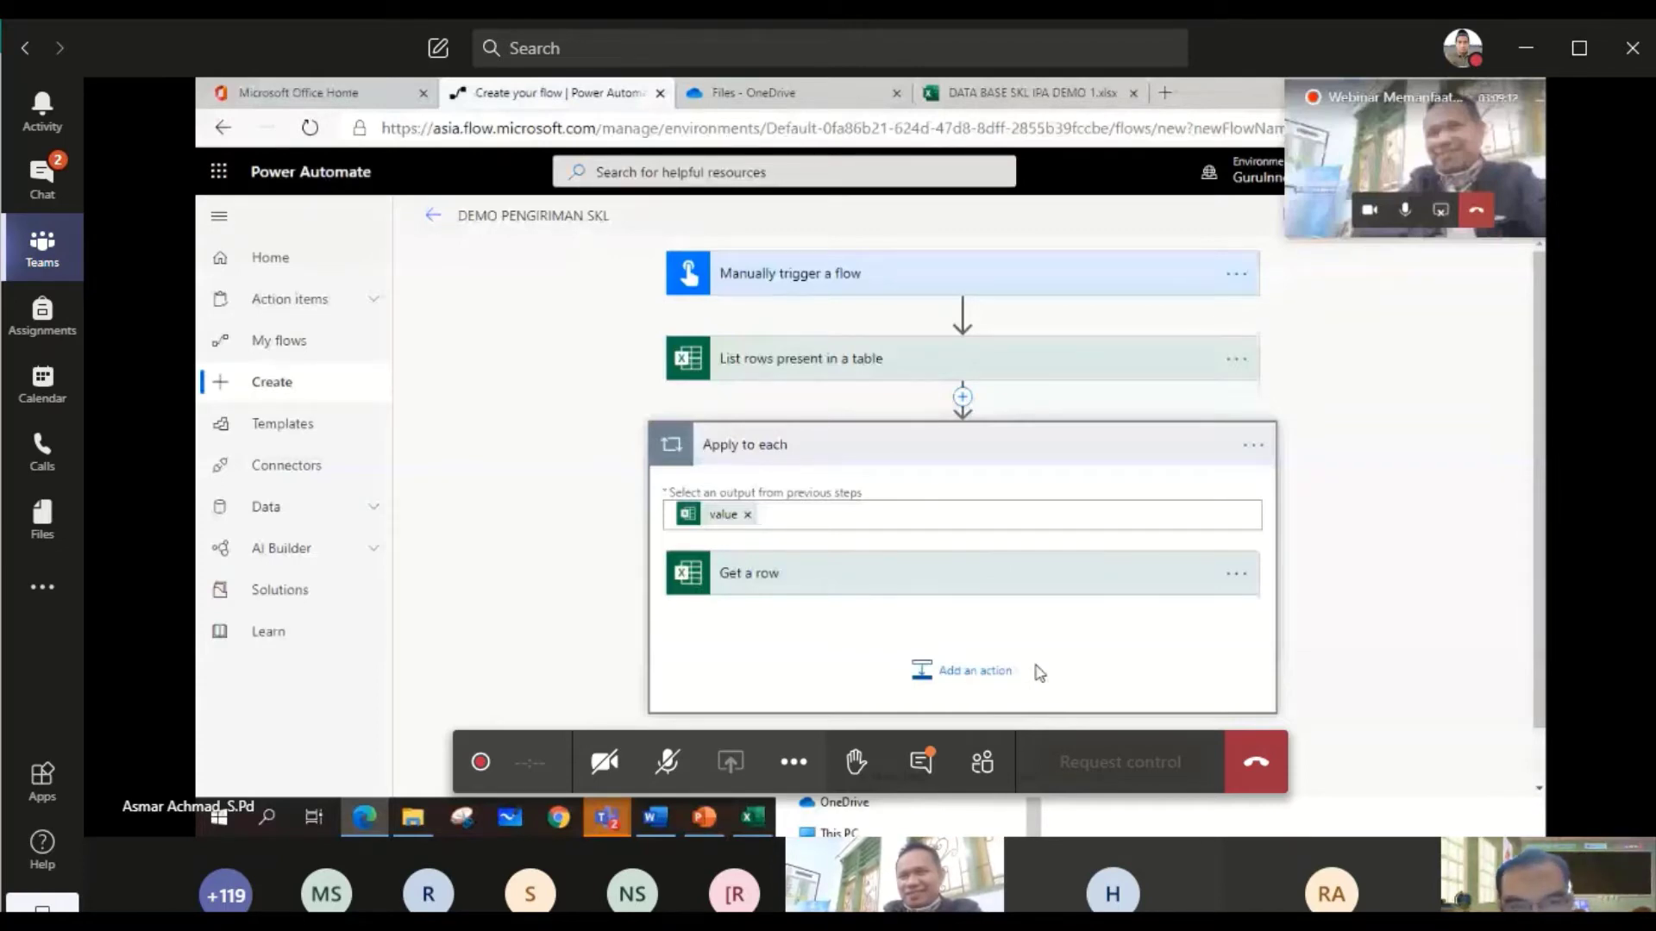
{"action": "scroll", "coordinate": [1039, 673], "scroll_direction": "down", "scroll_amount": 1}
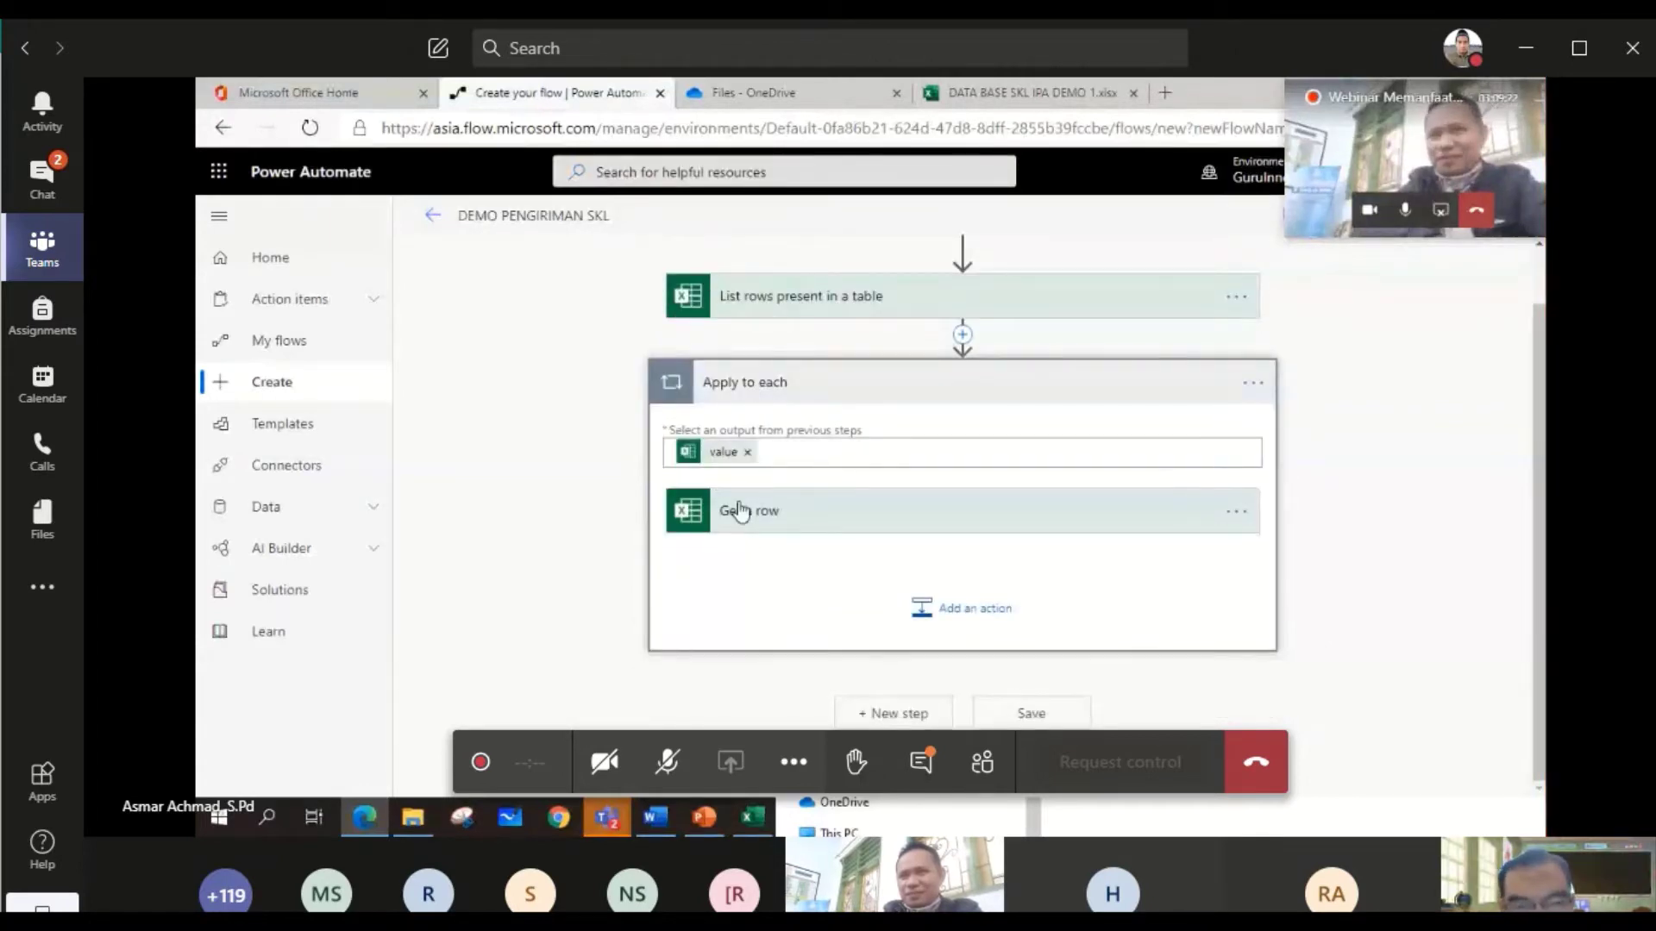
{"action": "left_click", "coordinate": [951, 617]}
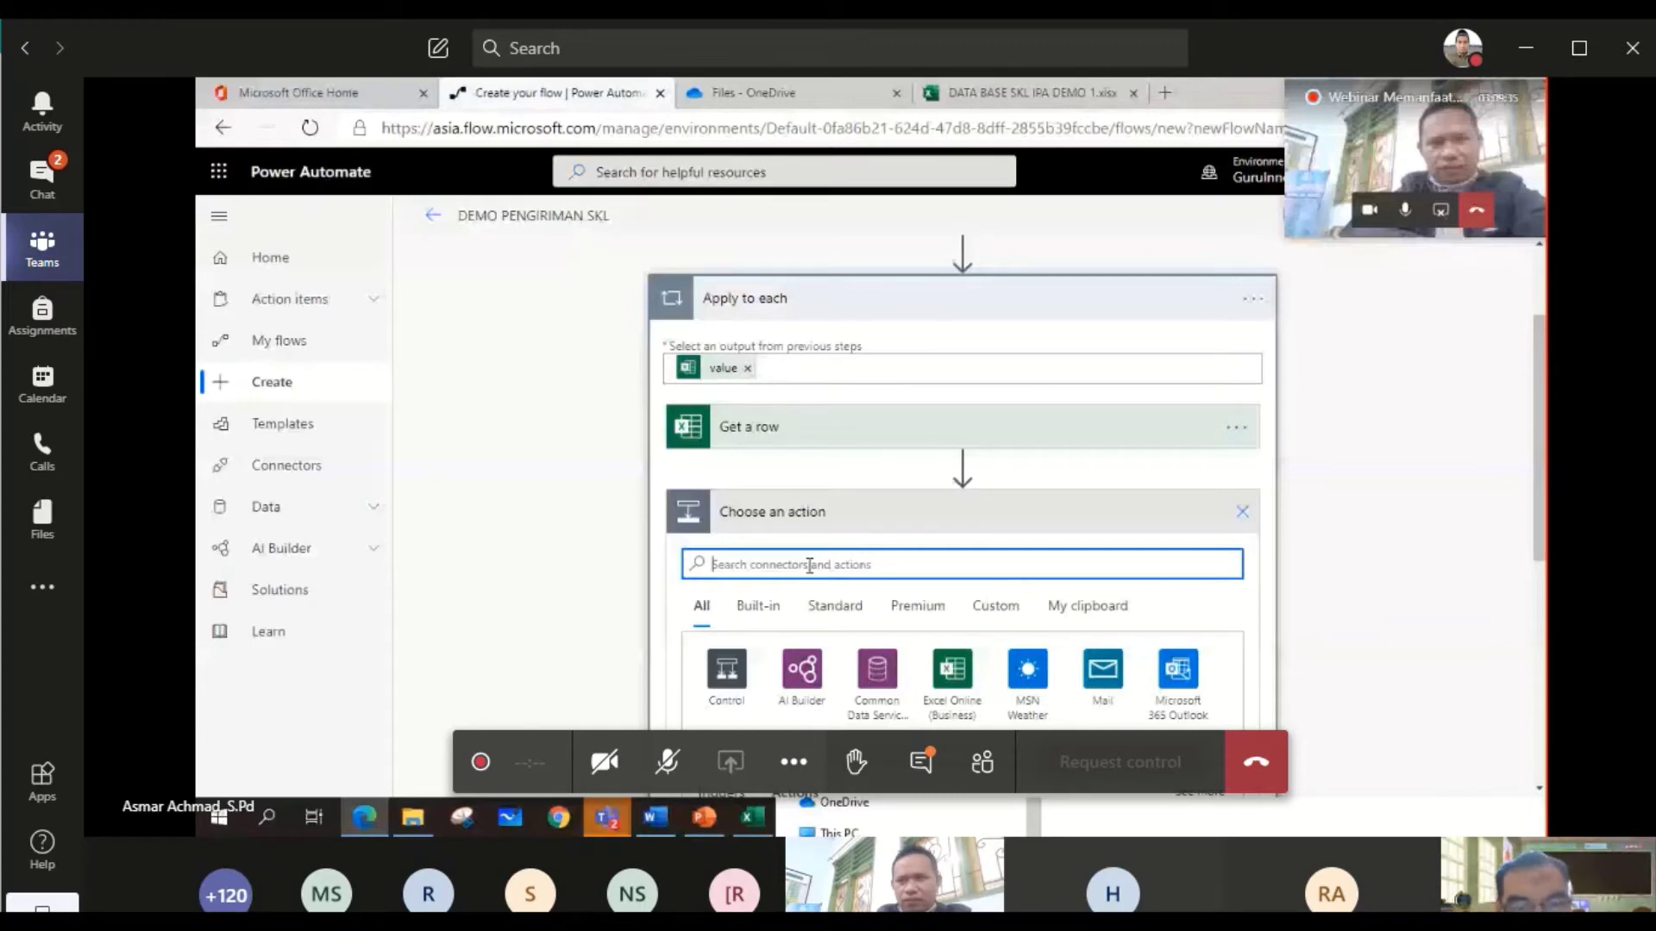
{"action": "type", "text": "send"}
{"action": "scroll", "coordinate": [809, 586], "scroll_direction": "down", "scroll_amount": 1}
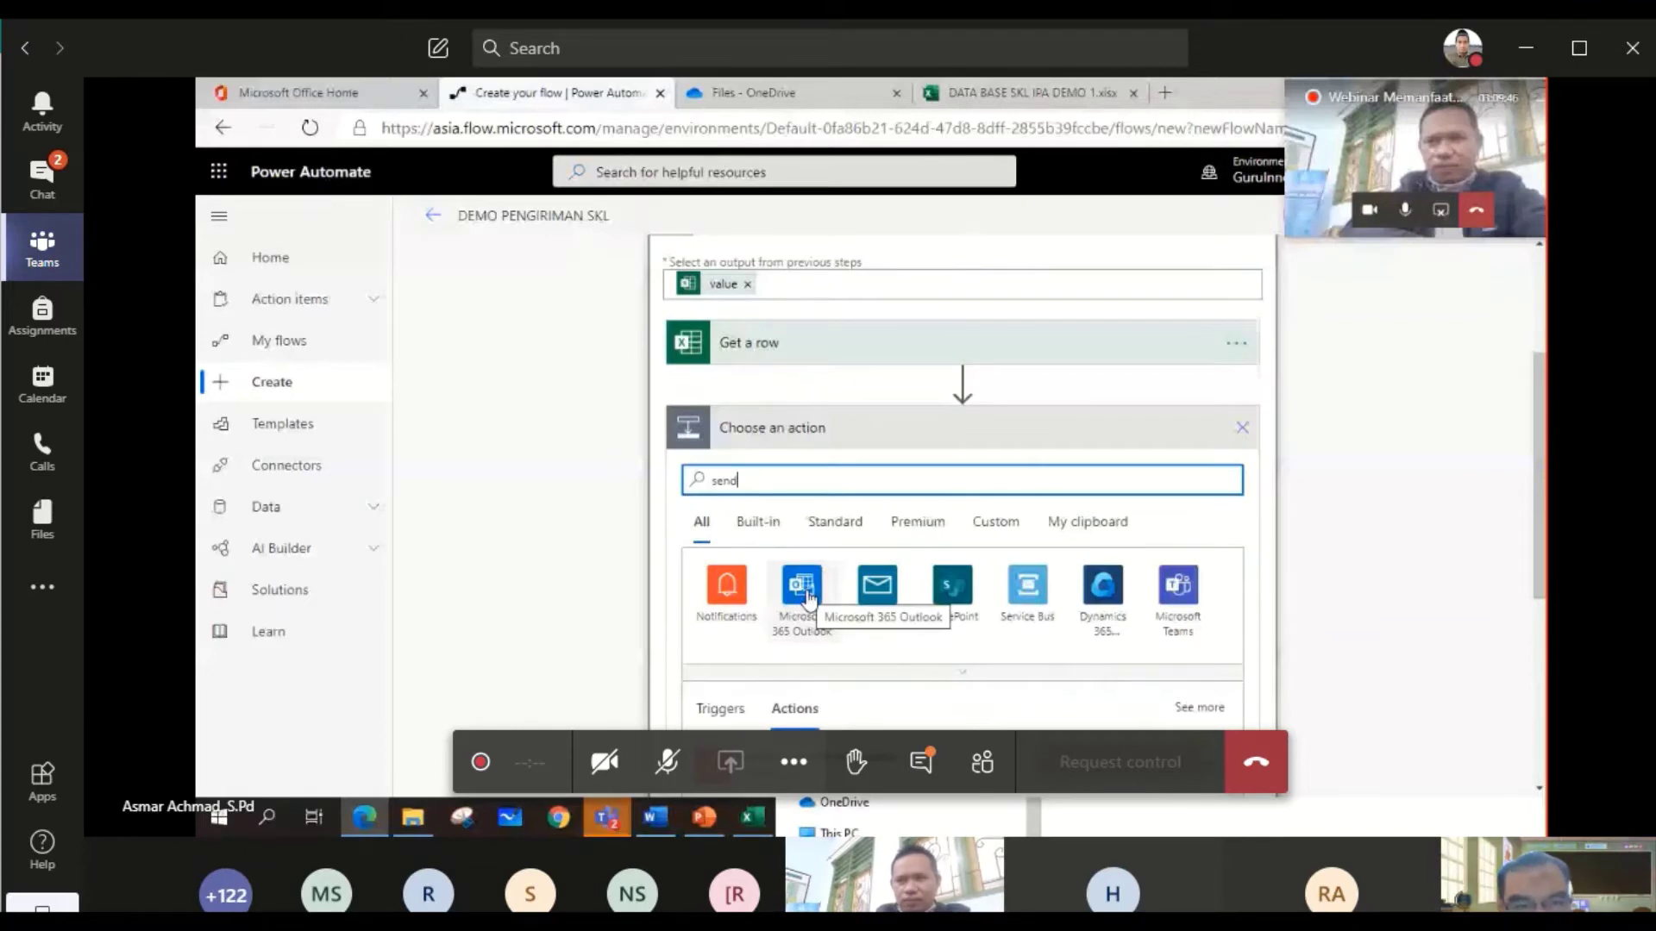
{"action": "left_click", "coordinate": [807, 593]}
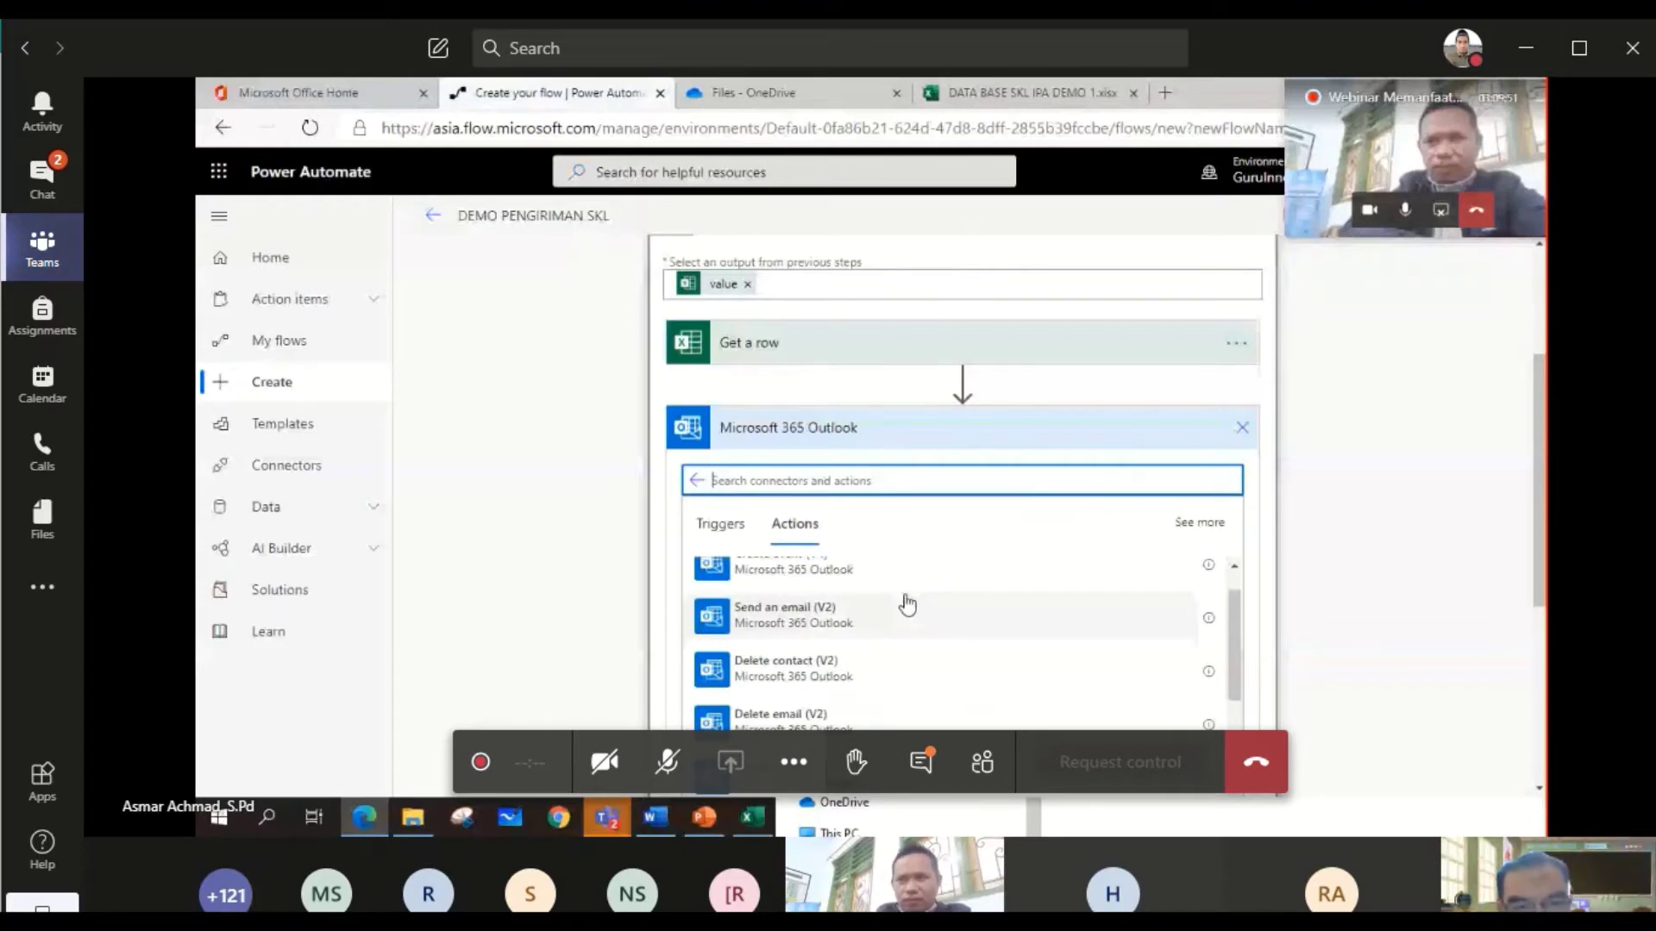
{"action": "scroll", "coordinate": [907, 604], "scroll_direction": "up", "scroll_amount": 1}
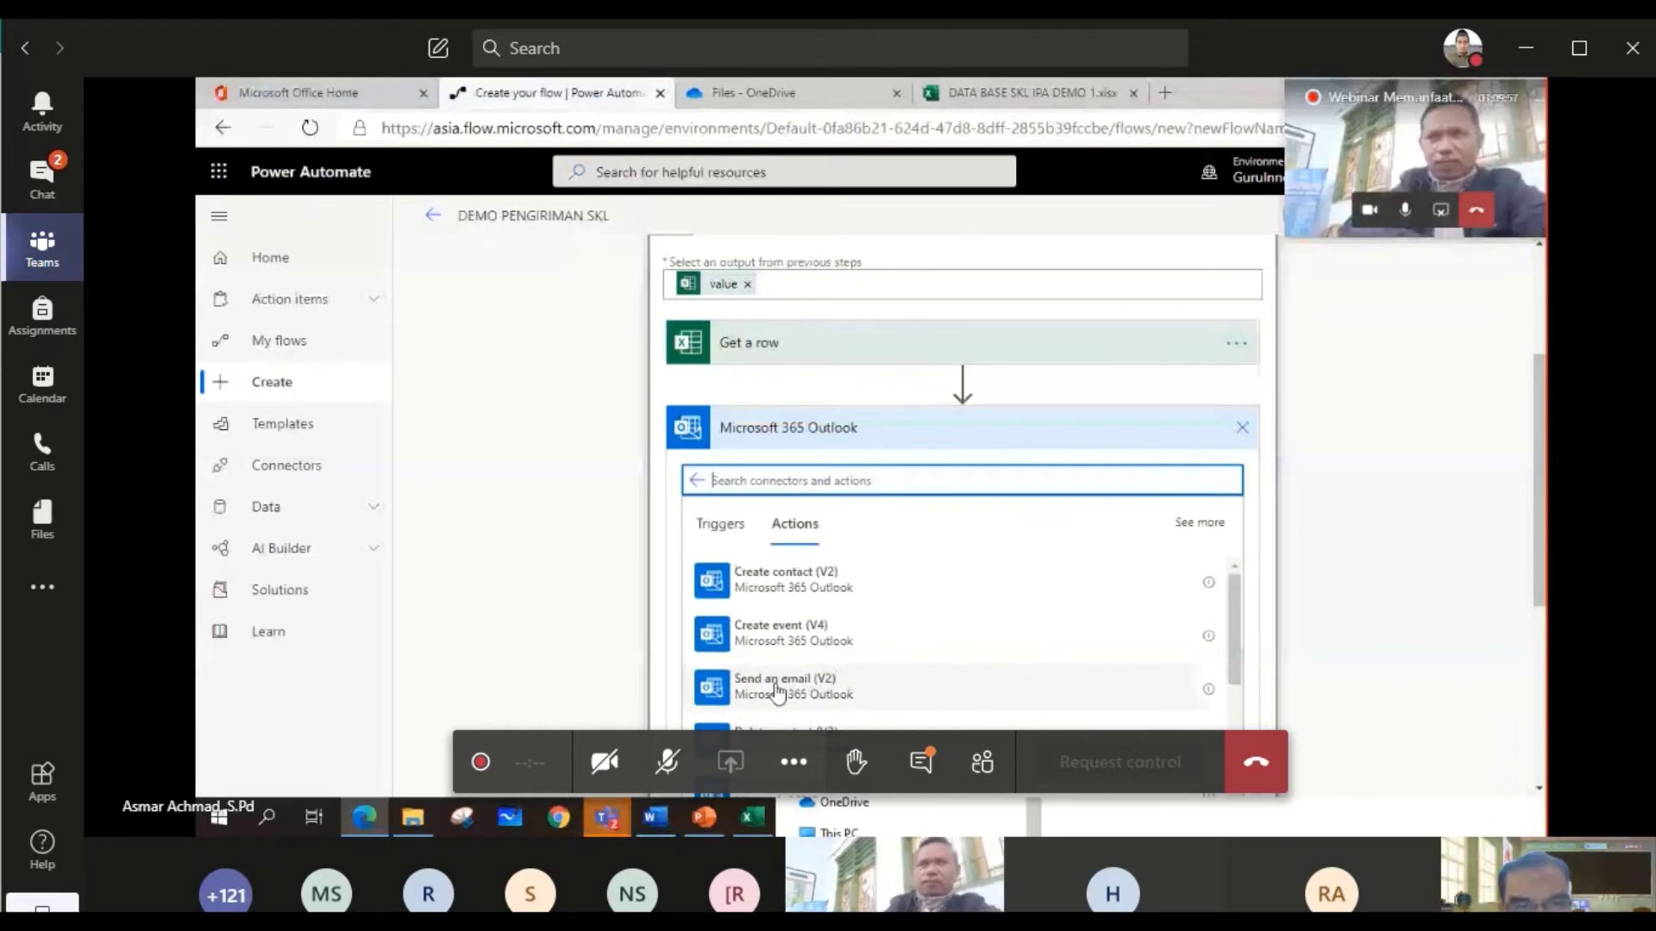
{"action": "left_click", "coordinate": [777, 691]}
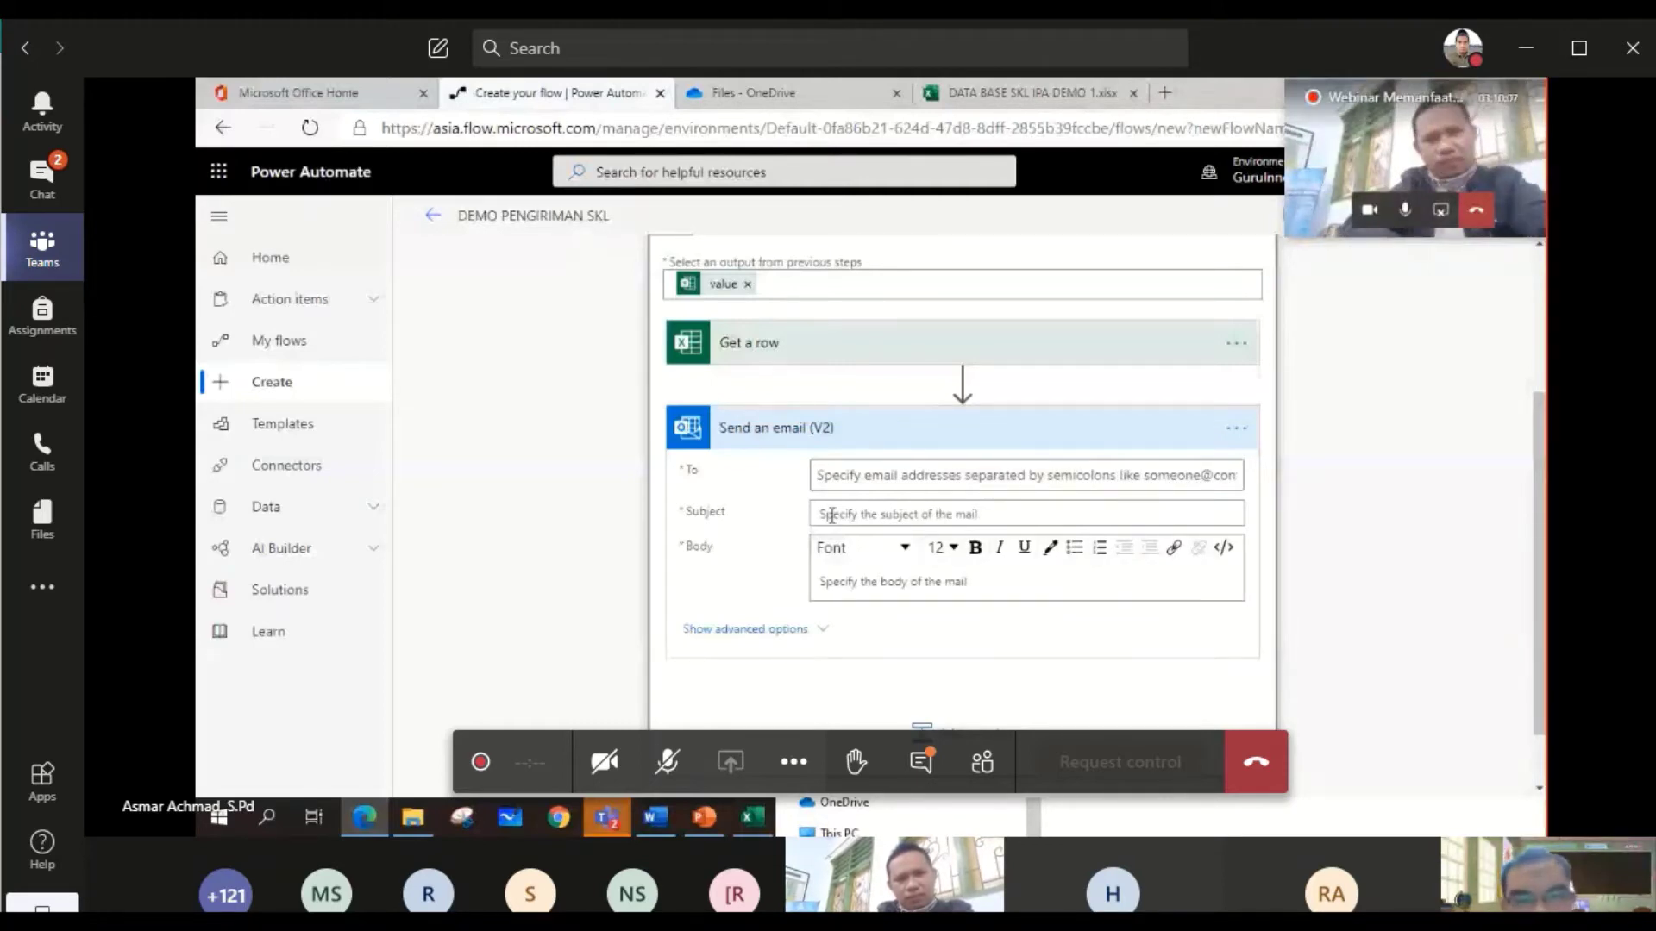
- Check the student table's columns and set the email's To field to the EMAIL value from Get a row
{"action": "left_click", "coordinate": [976, 95]}
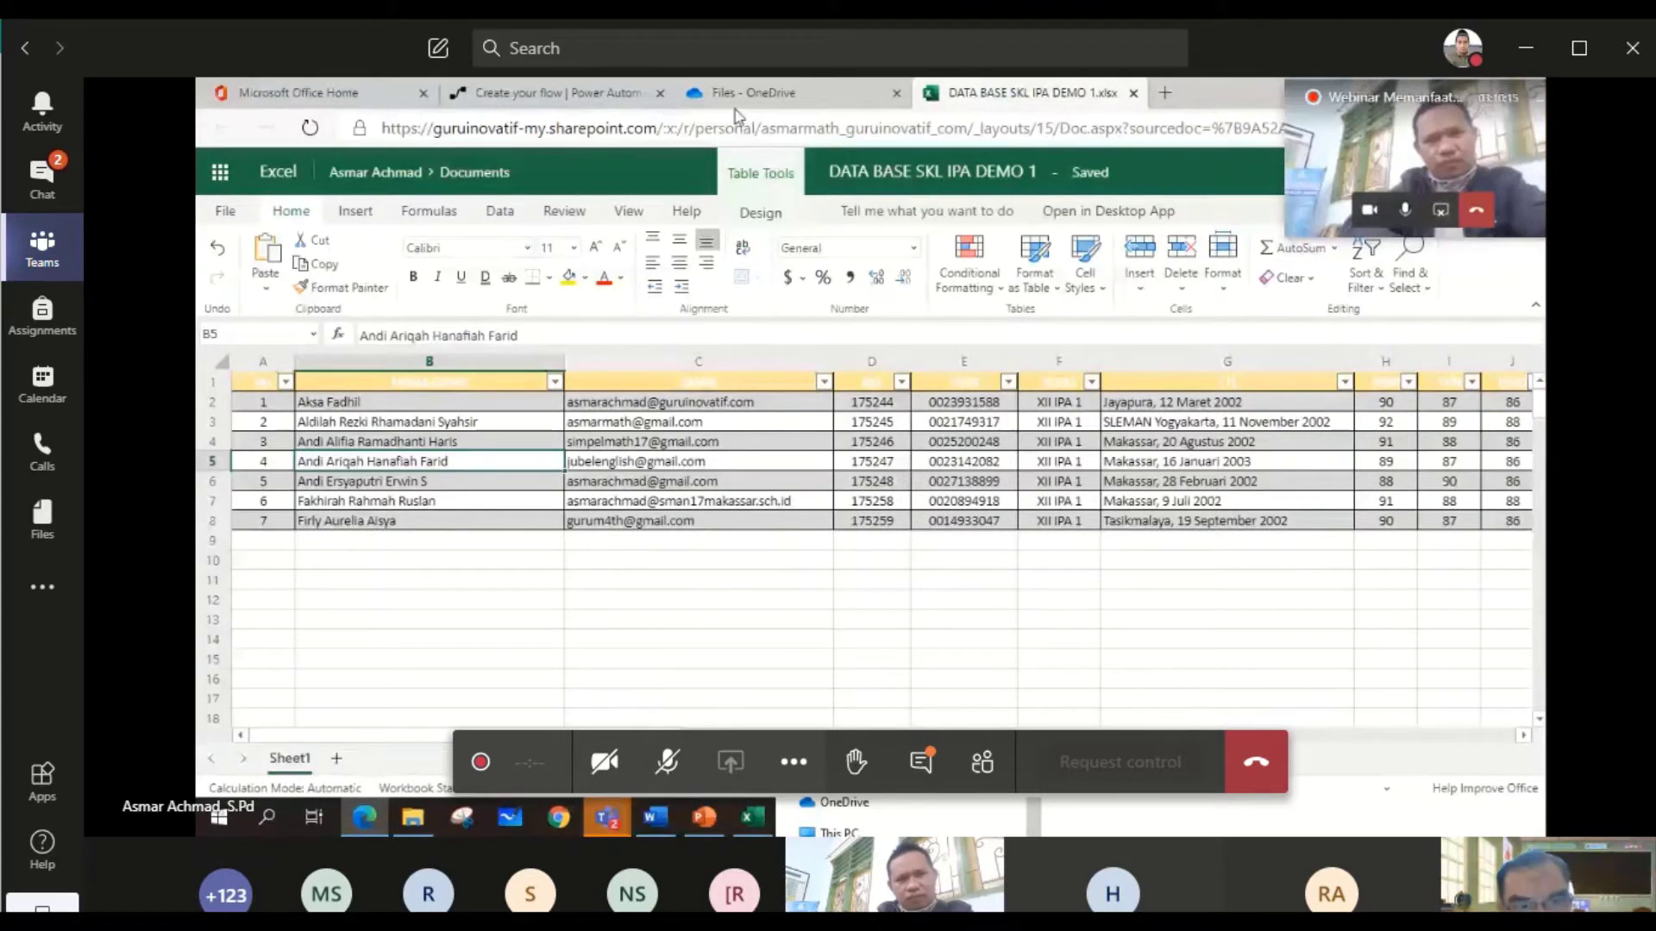
{"action": "left_click", "coordinate": [552, 92]}
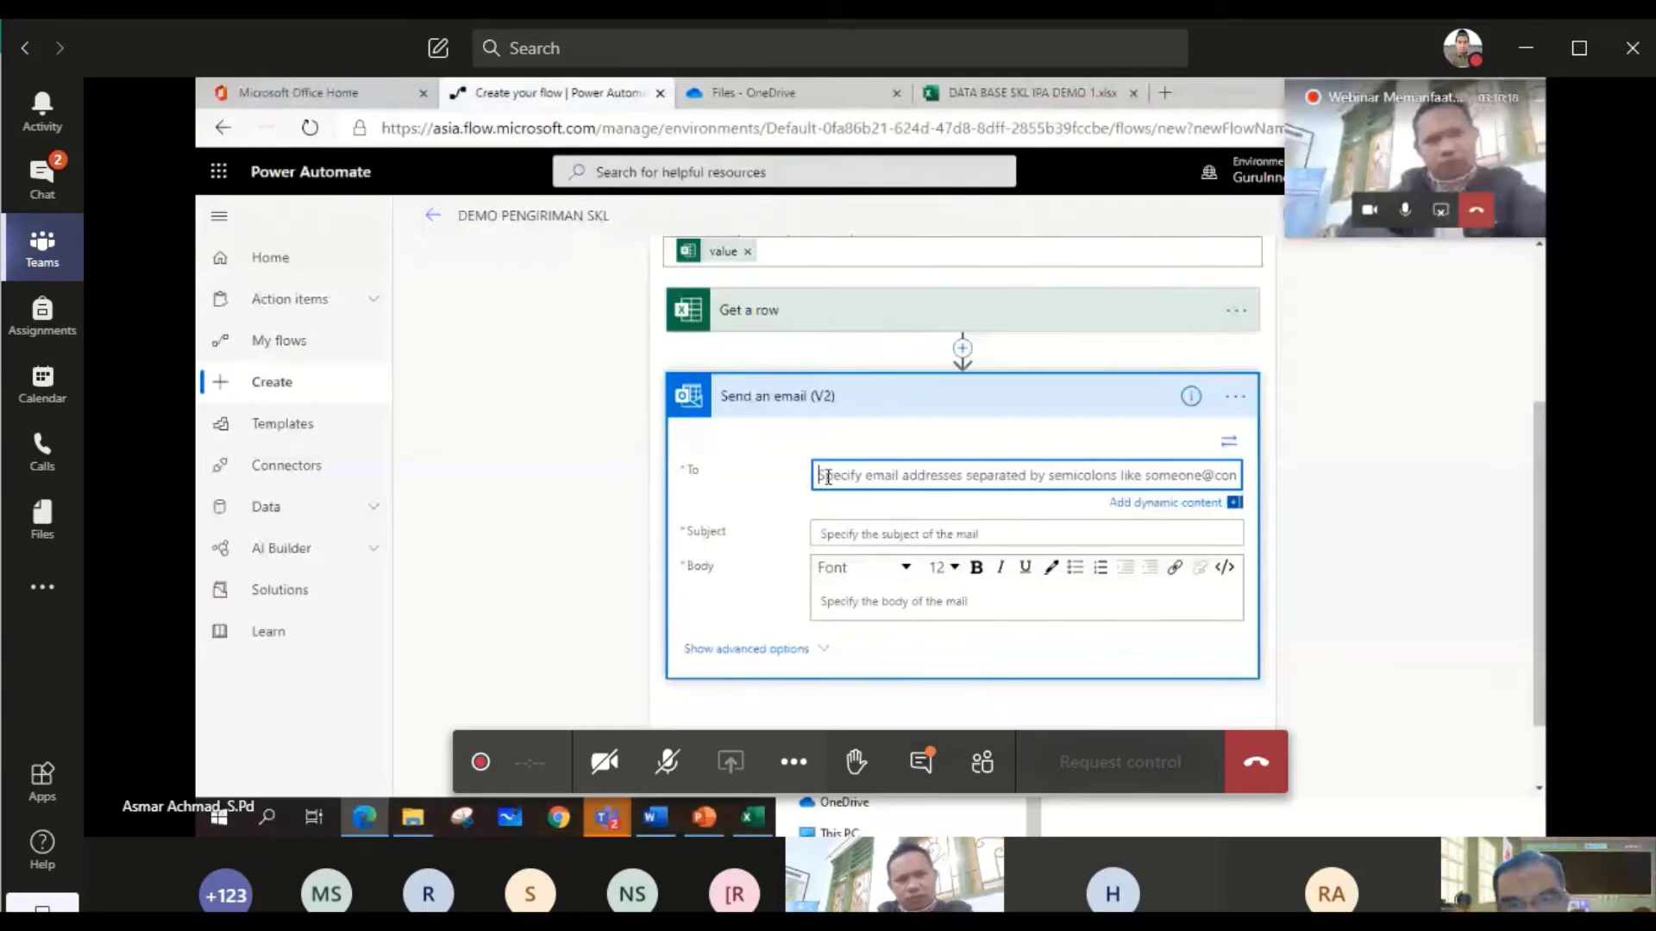
{"action": "left_click", "coordinate": [1159, 507]}
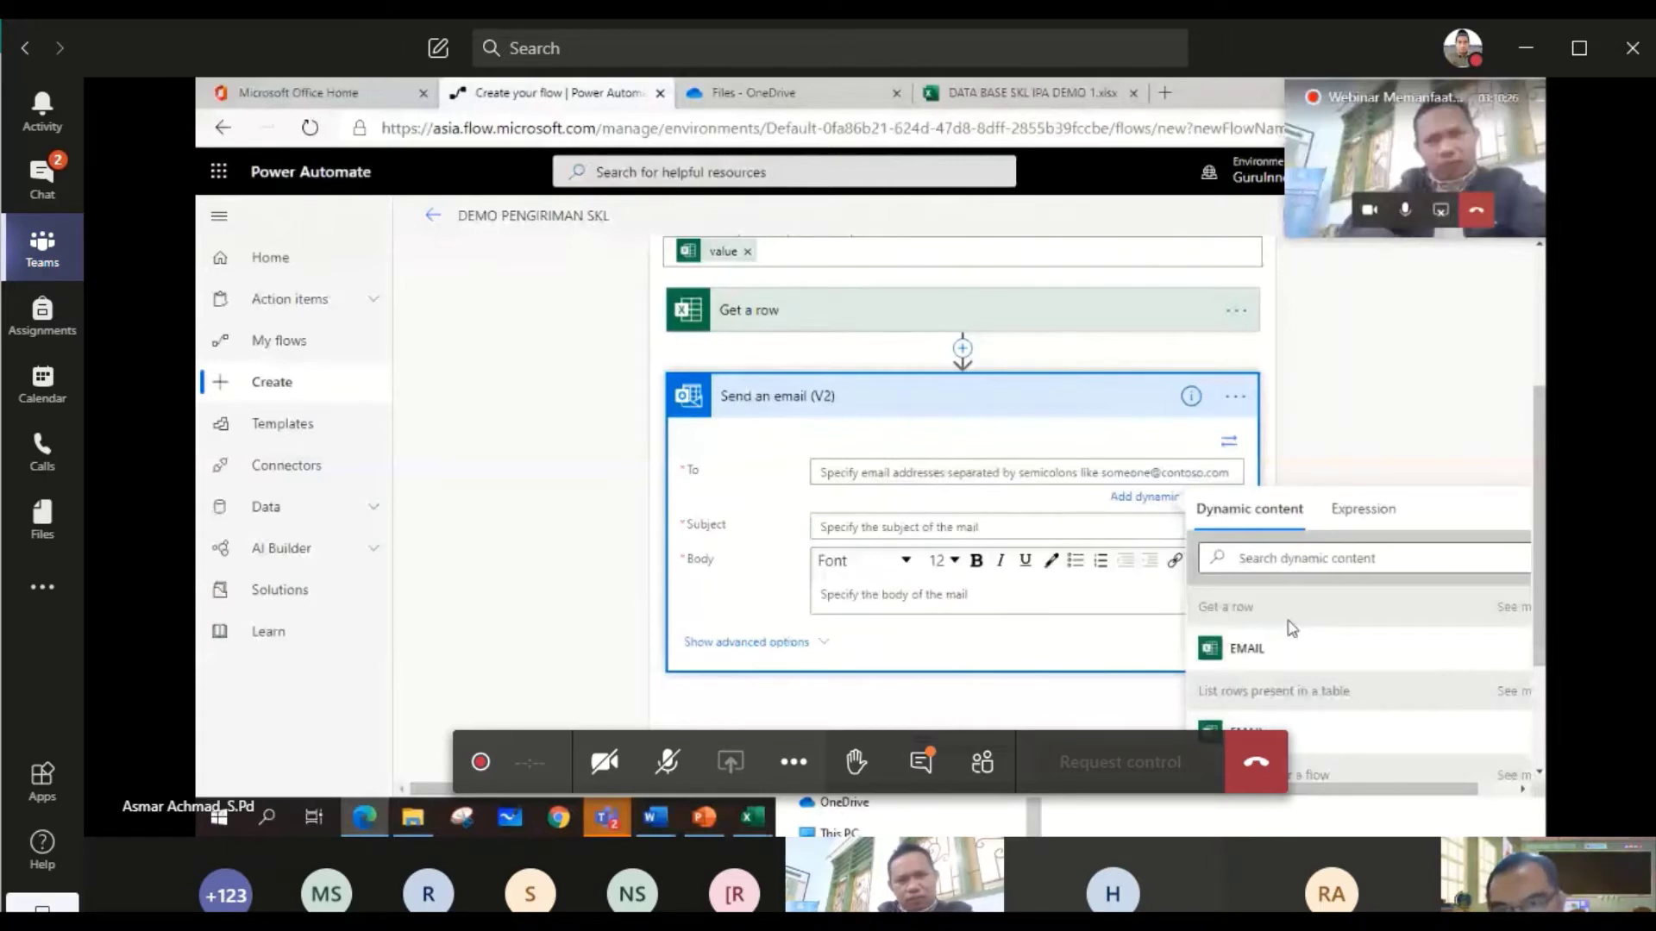
{"action": "left_click", "coordinate": [1247, 648]}
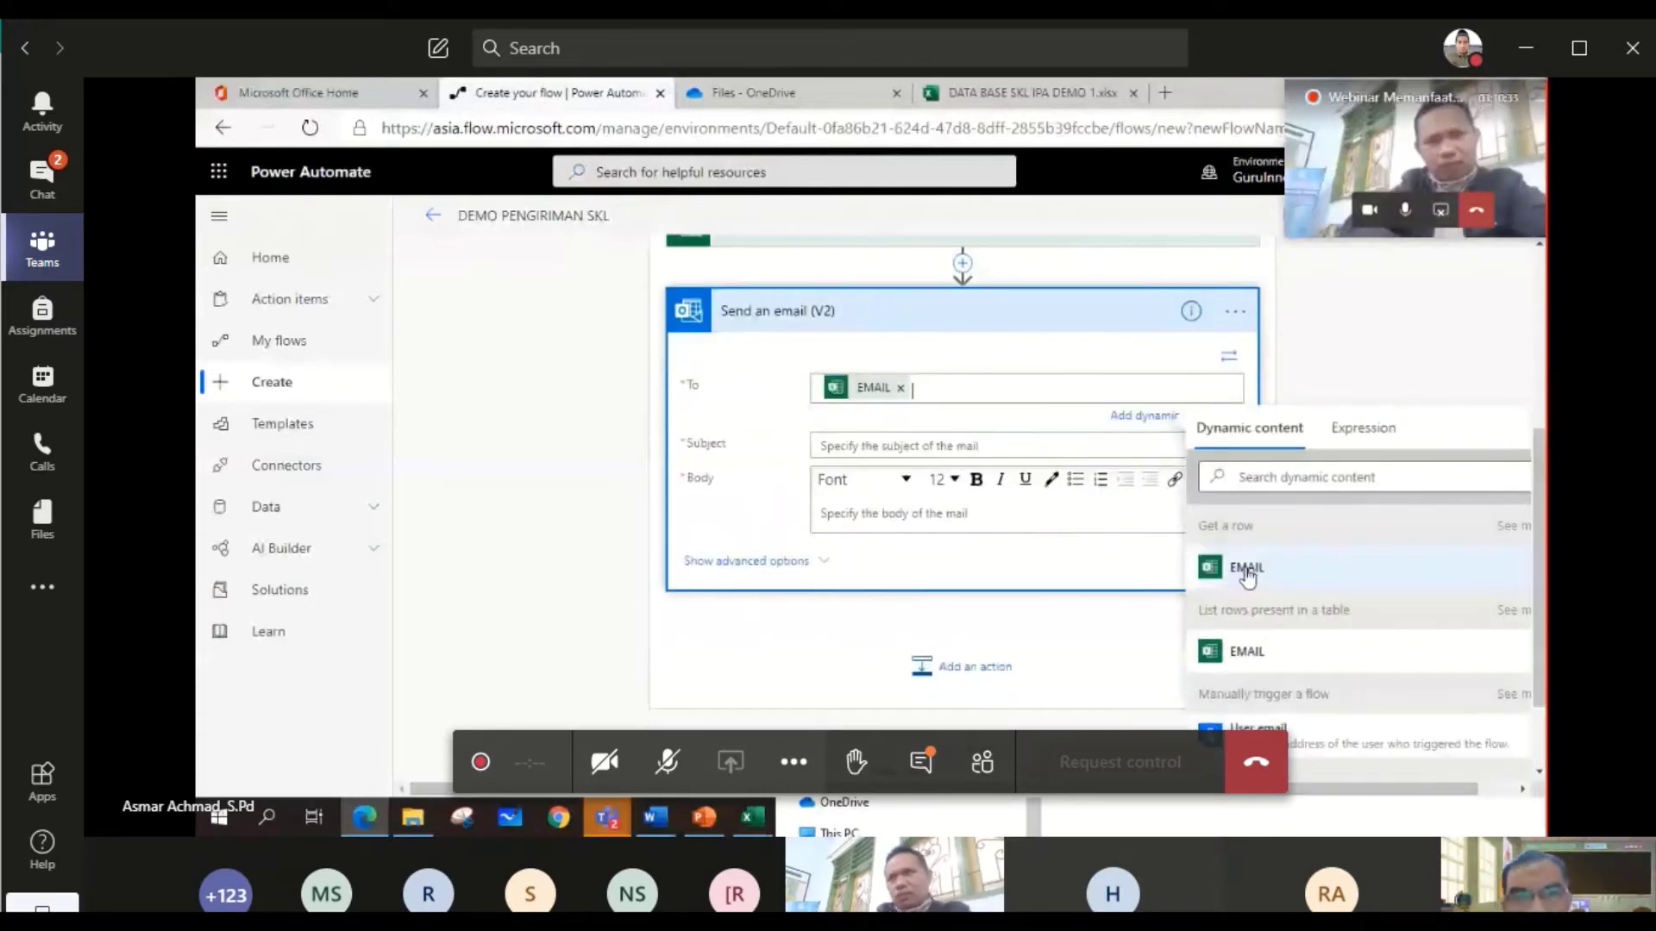
- Set the email's subject to "SKL SEMESTARA" followed by the NAMA SISWA value from Get a row
{"action": "left_click", "coordinate": [907, 450]}
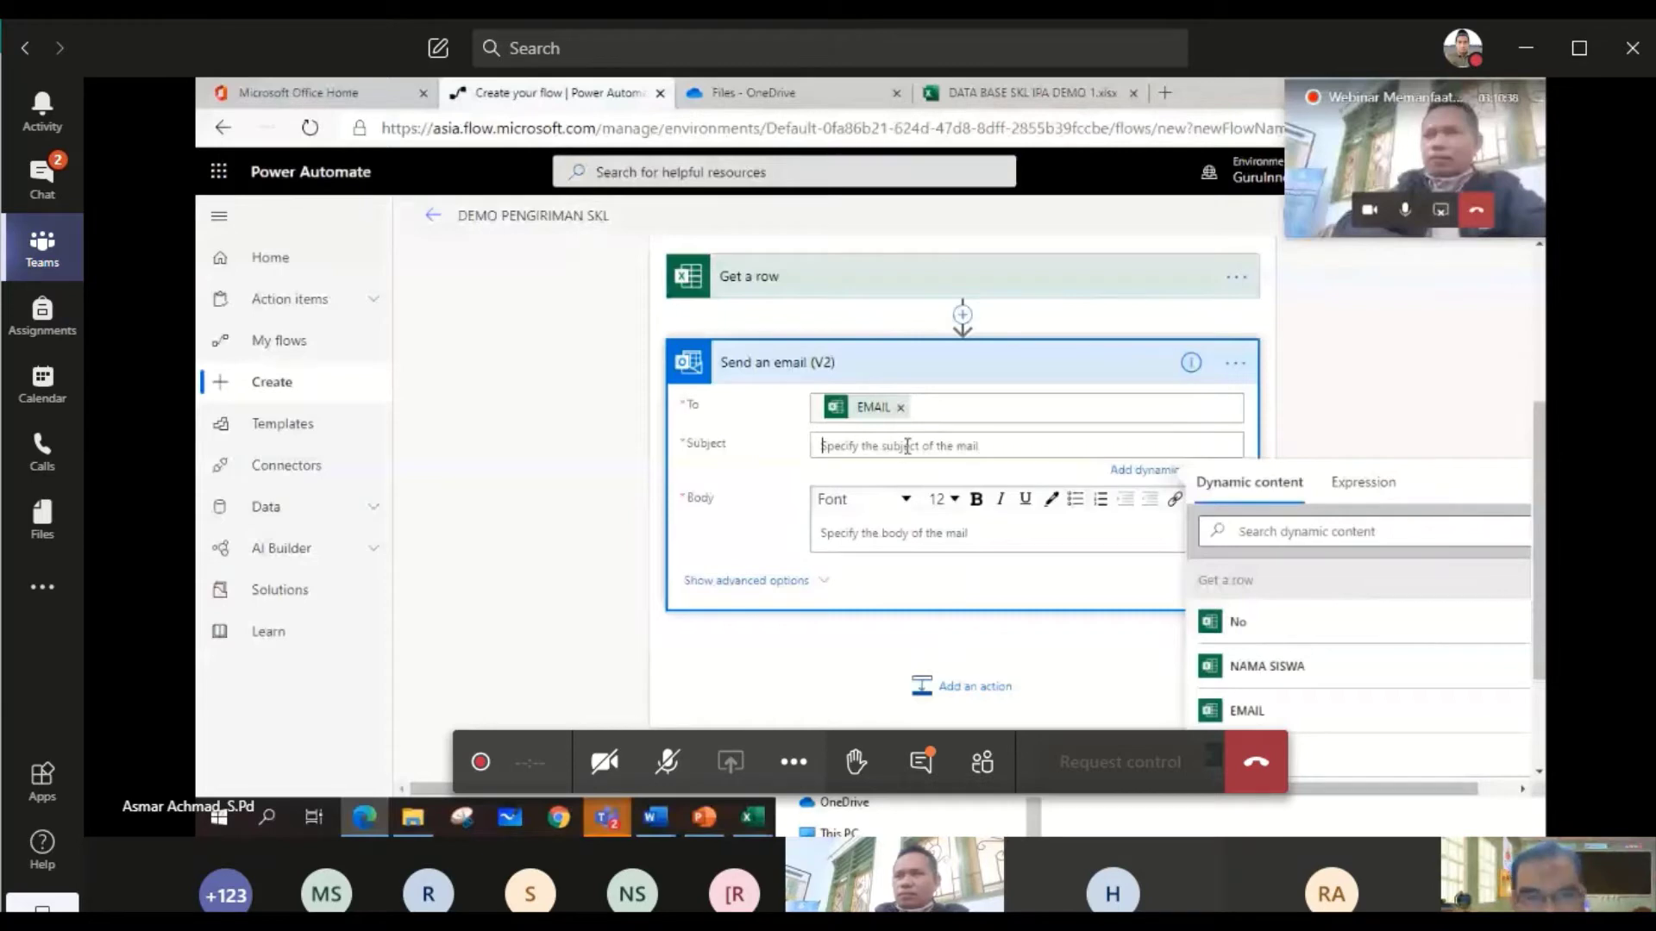
{"action": "type", "text": "s"}
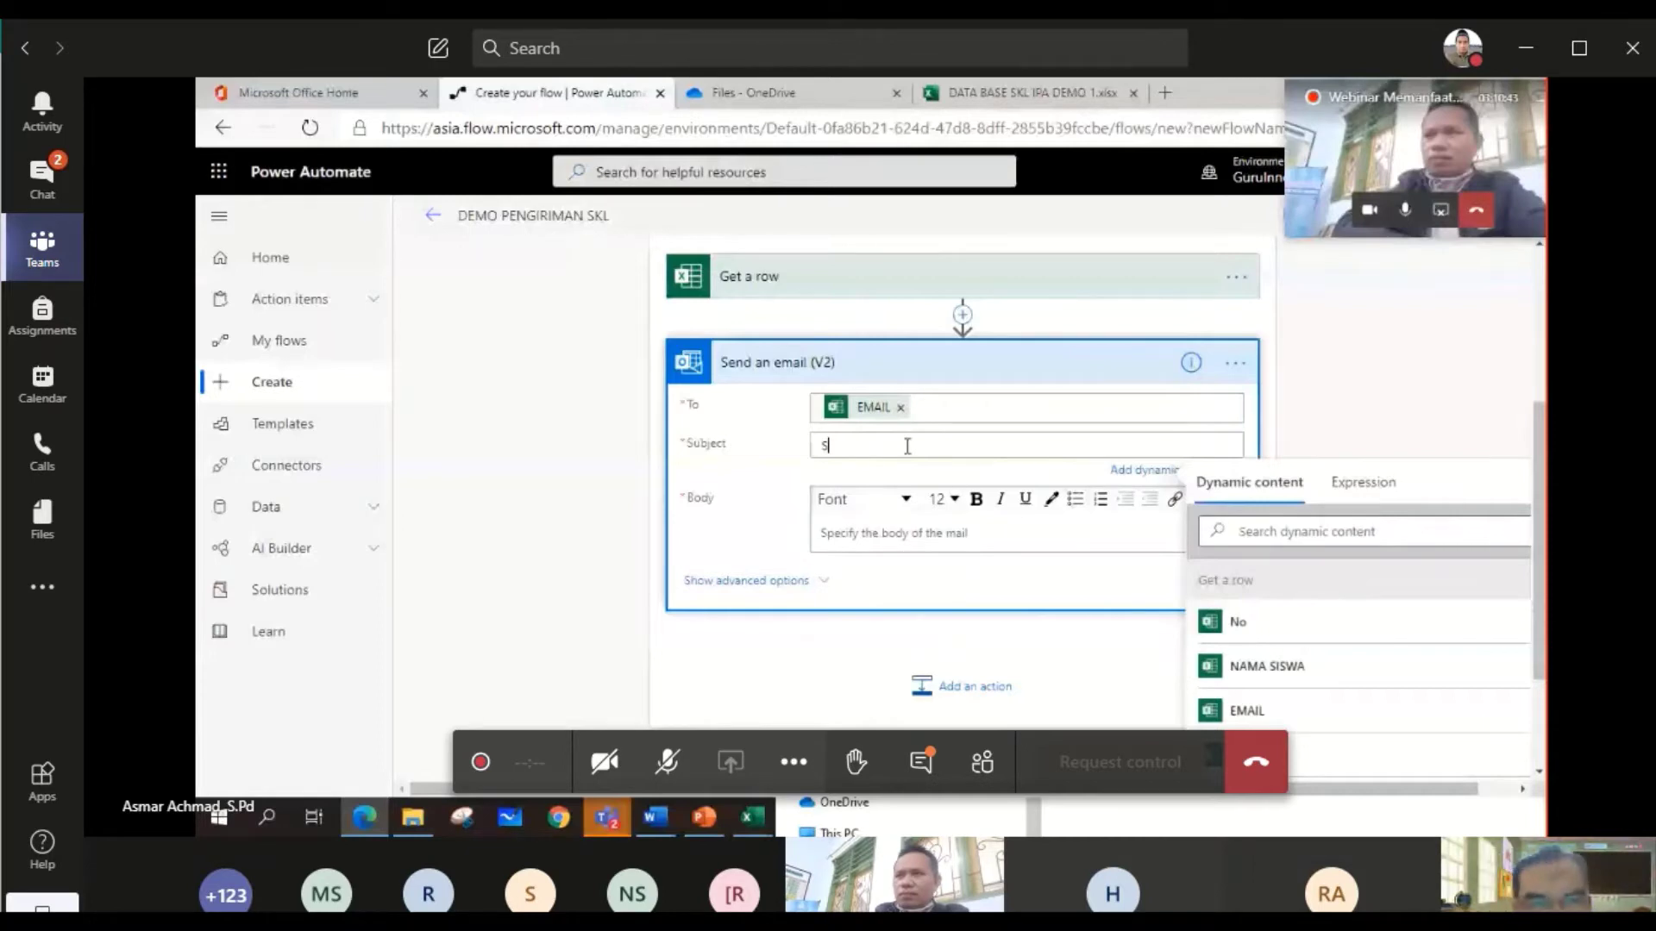
{"action": "type", "text": "KL SEMESTARA"}
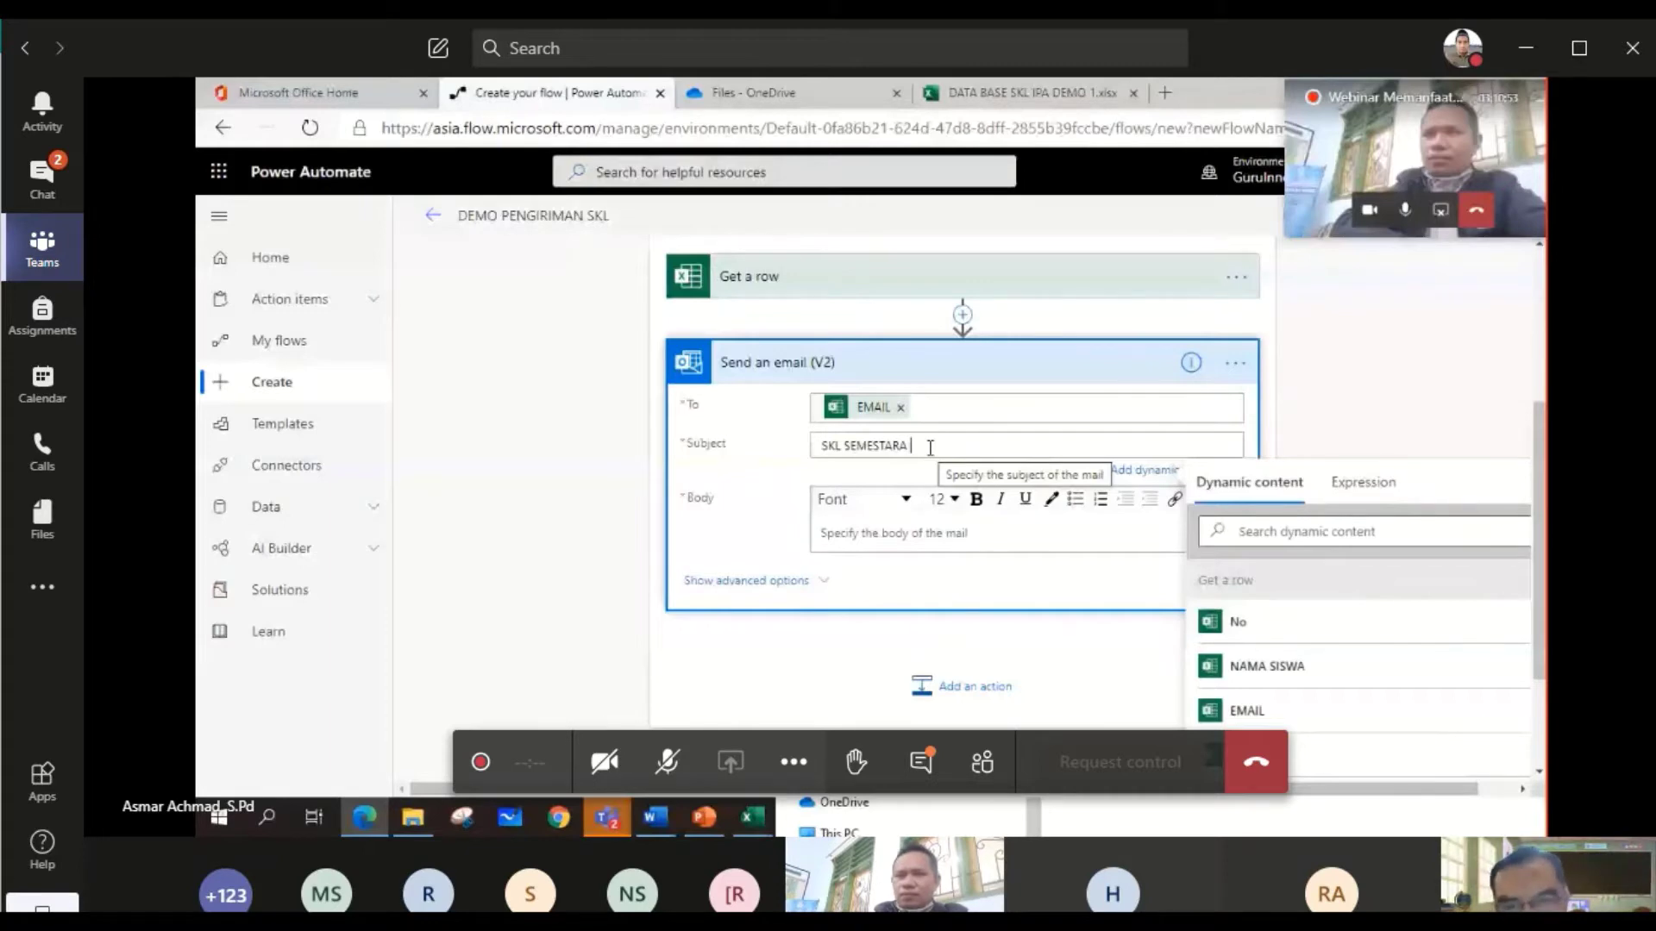
{"action": "left_click", "coordinate": [1360, 678]}
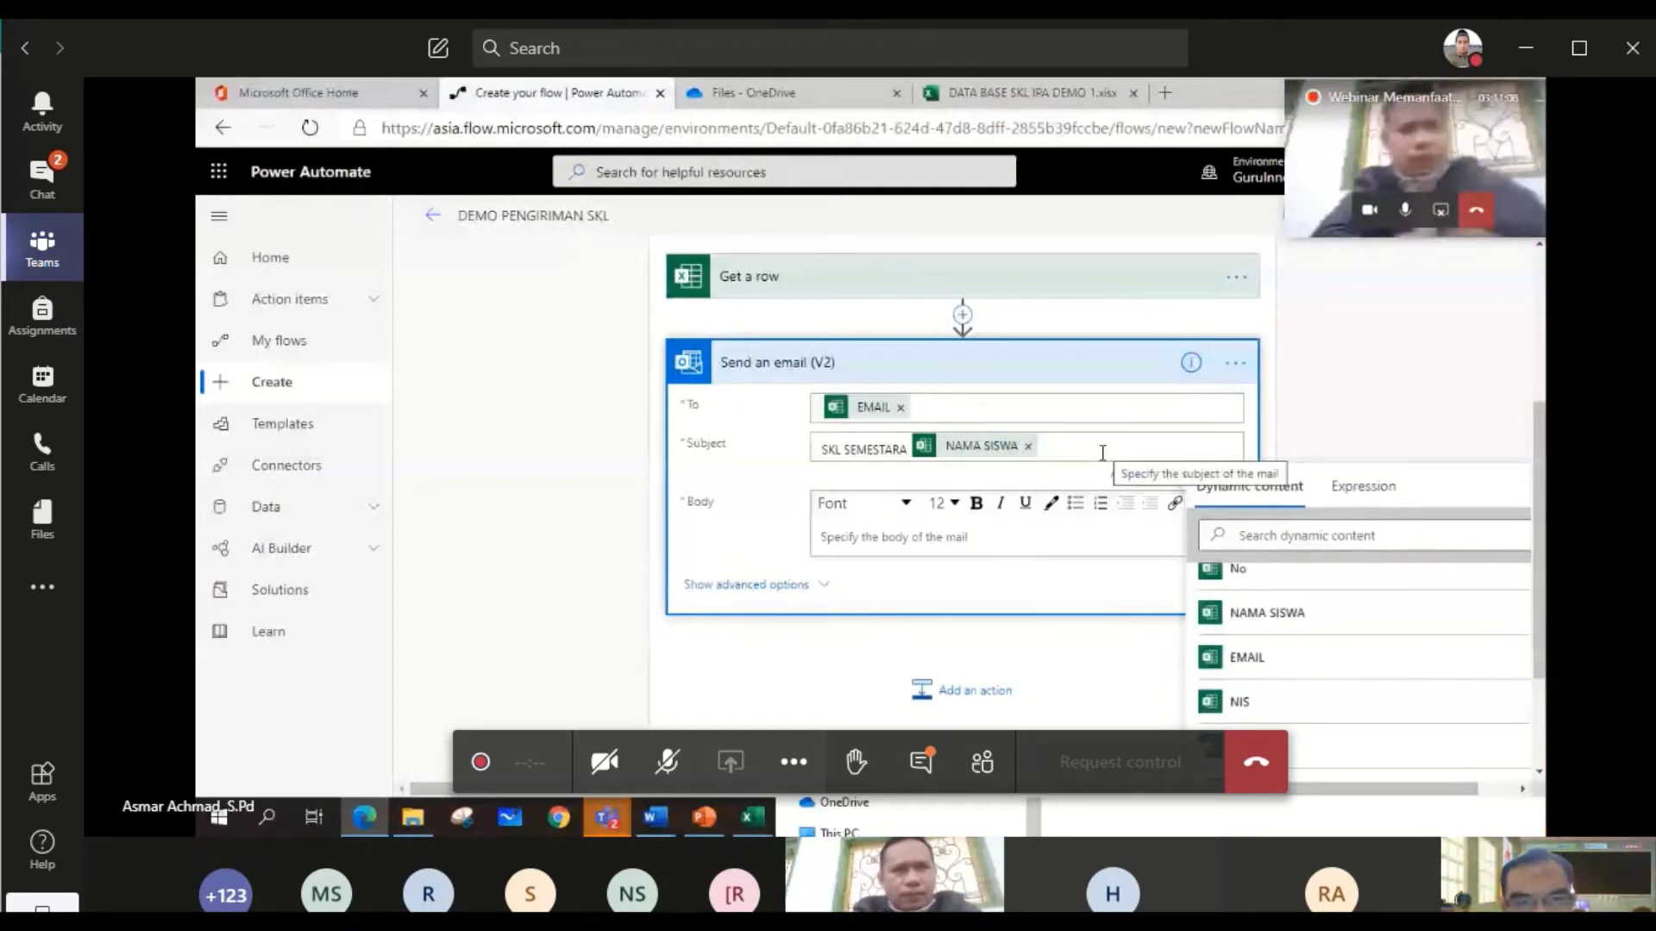
- Start the email body with the heading "SURAT KETERANGAN LULUS SEMENTARA" and check the student table's columns for the remaining content
{"action": "scroll", "coordinate": [822, 464], "scroll_direction": "down", "scroll_amount": 1}
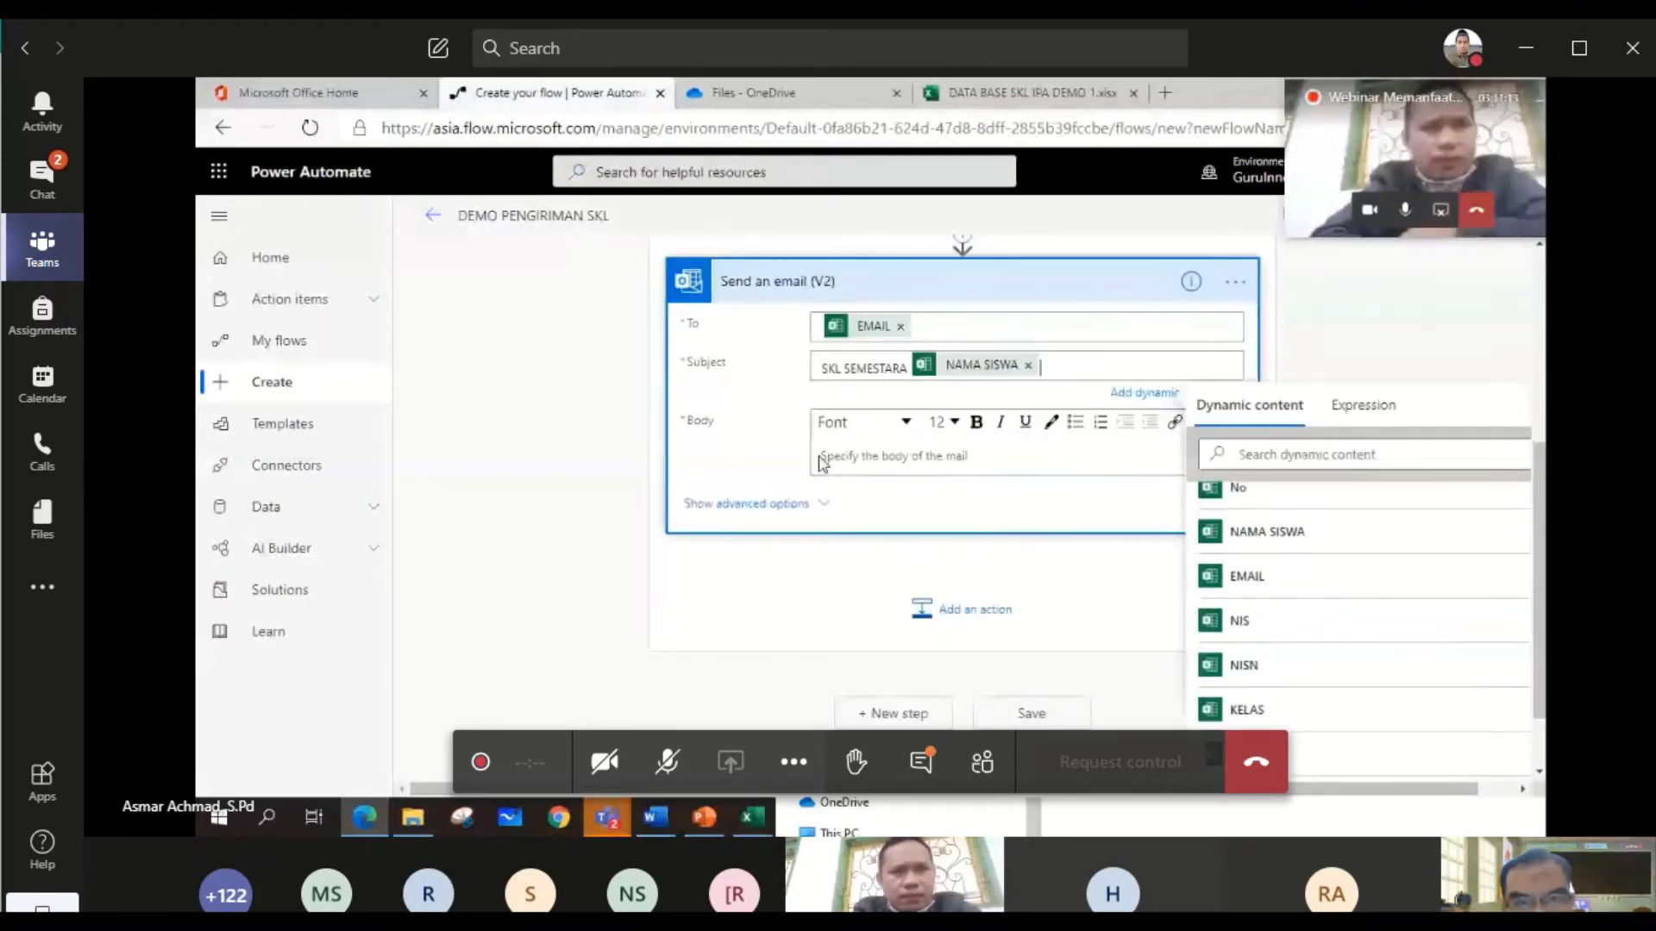
{"action": "left_click", "coordinate": [822, 462]}
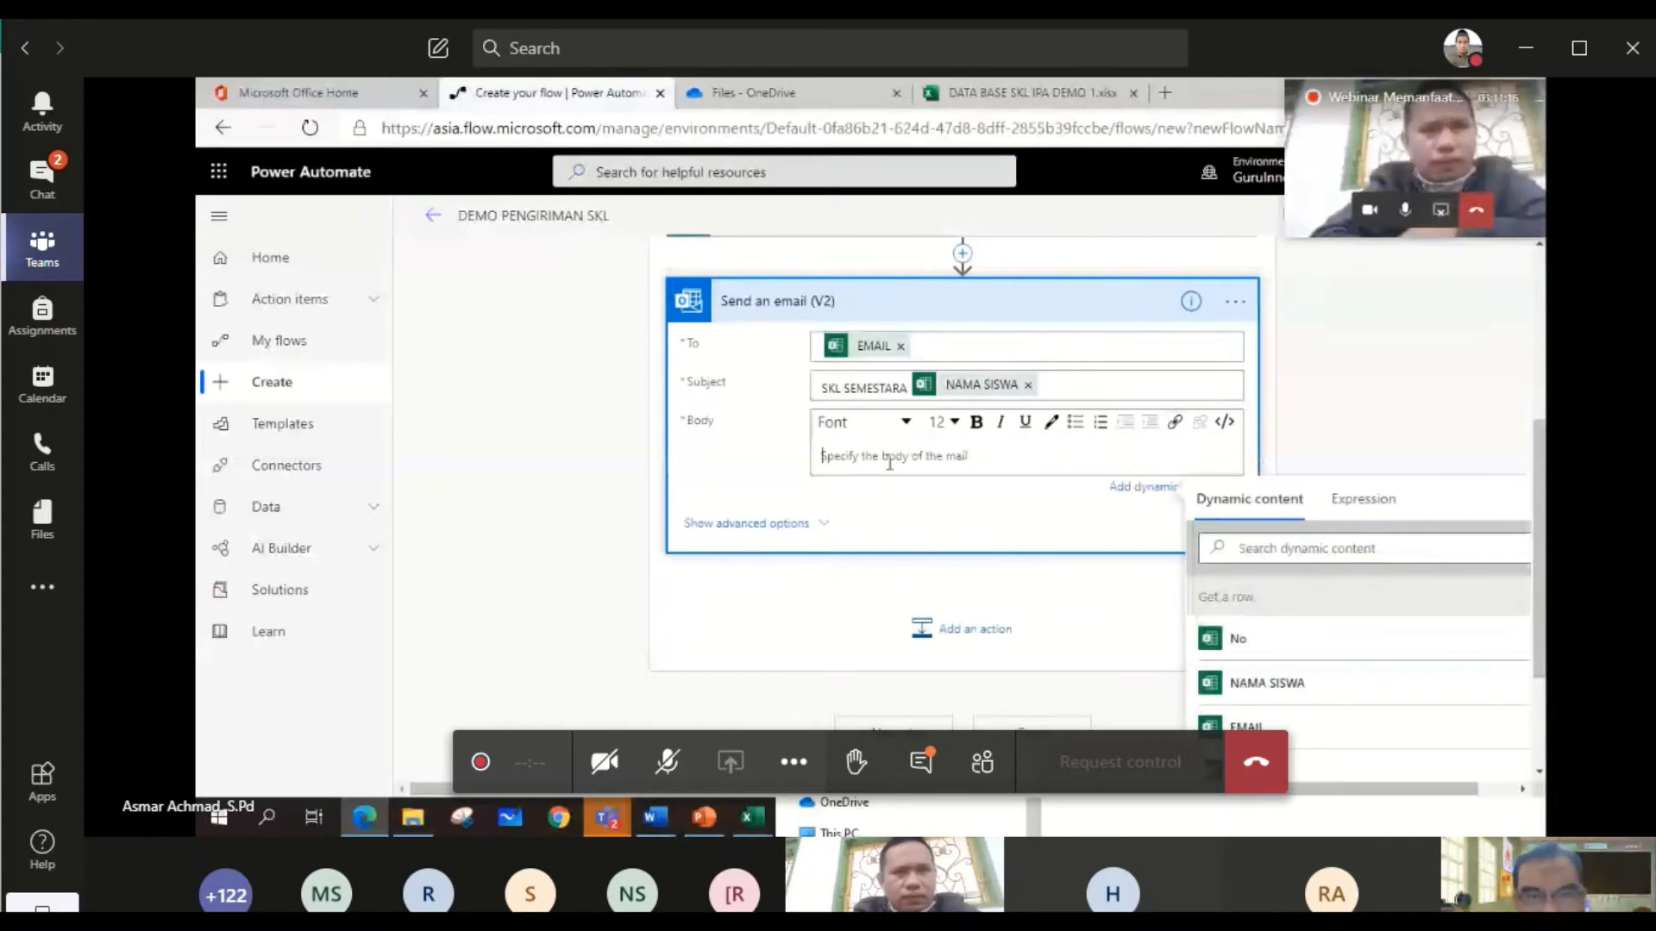
{"action": "type", "text": "SURAT KETERAN"}
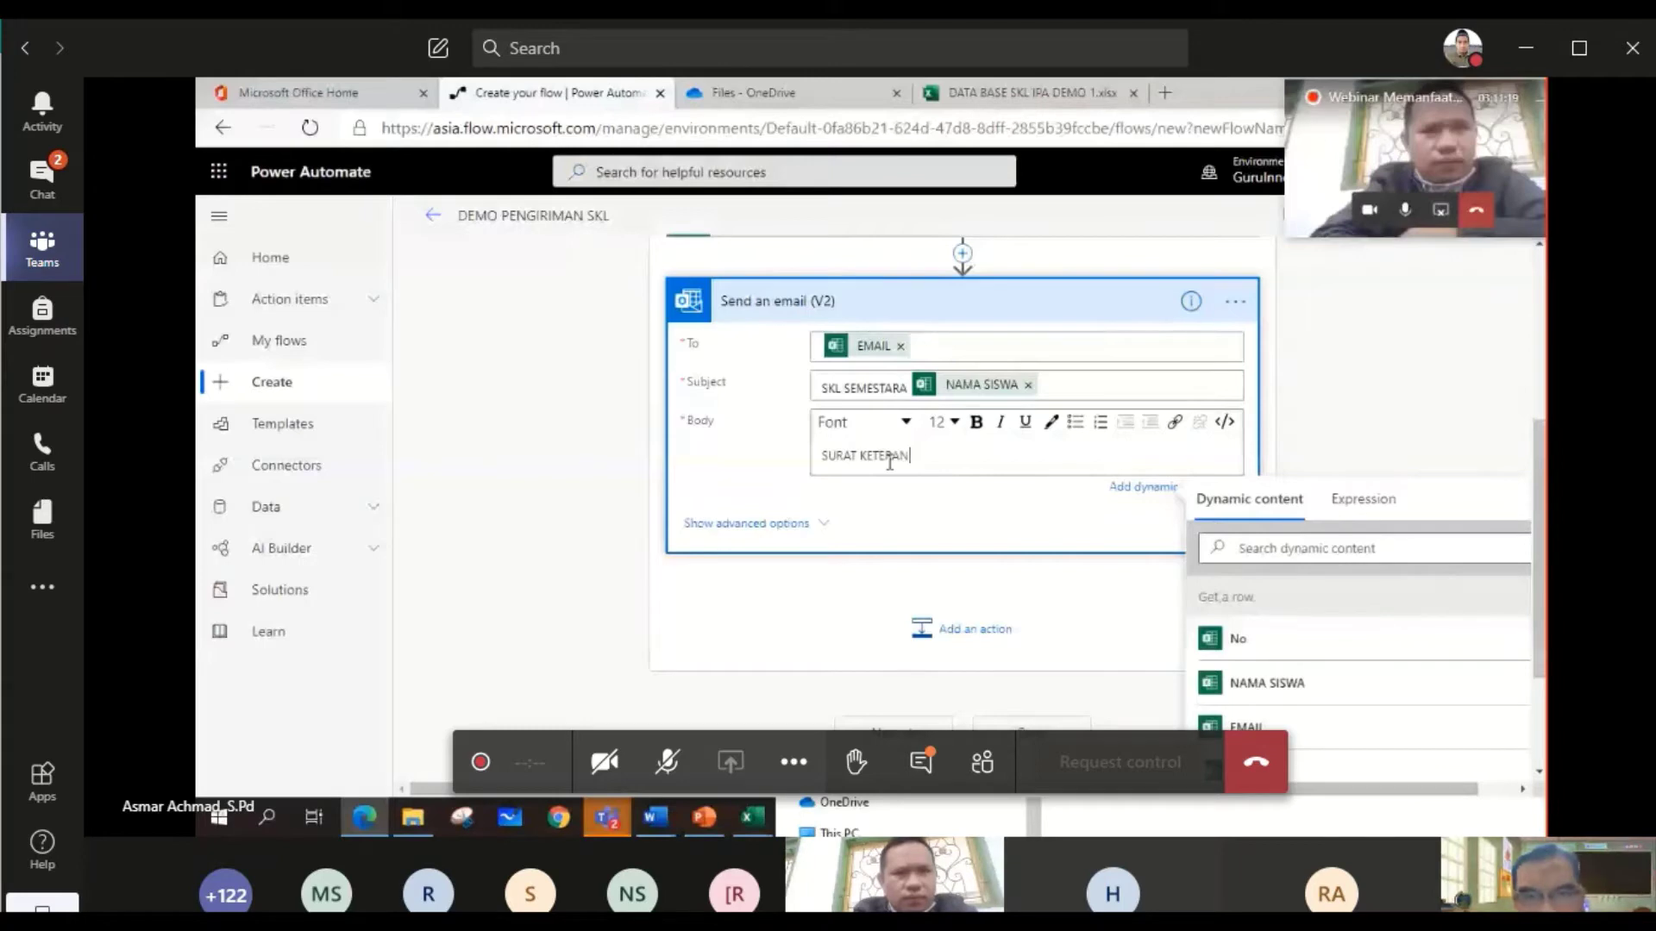
{"action": "type", "text": "GAN LULUS SEME"}
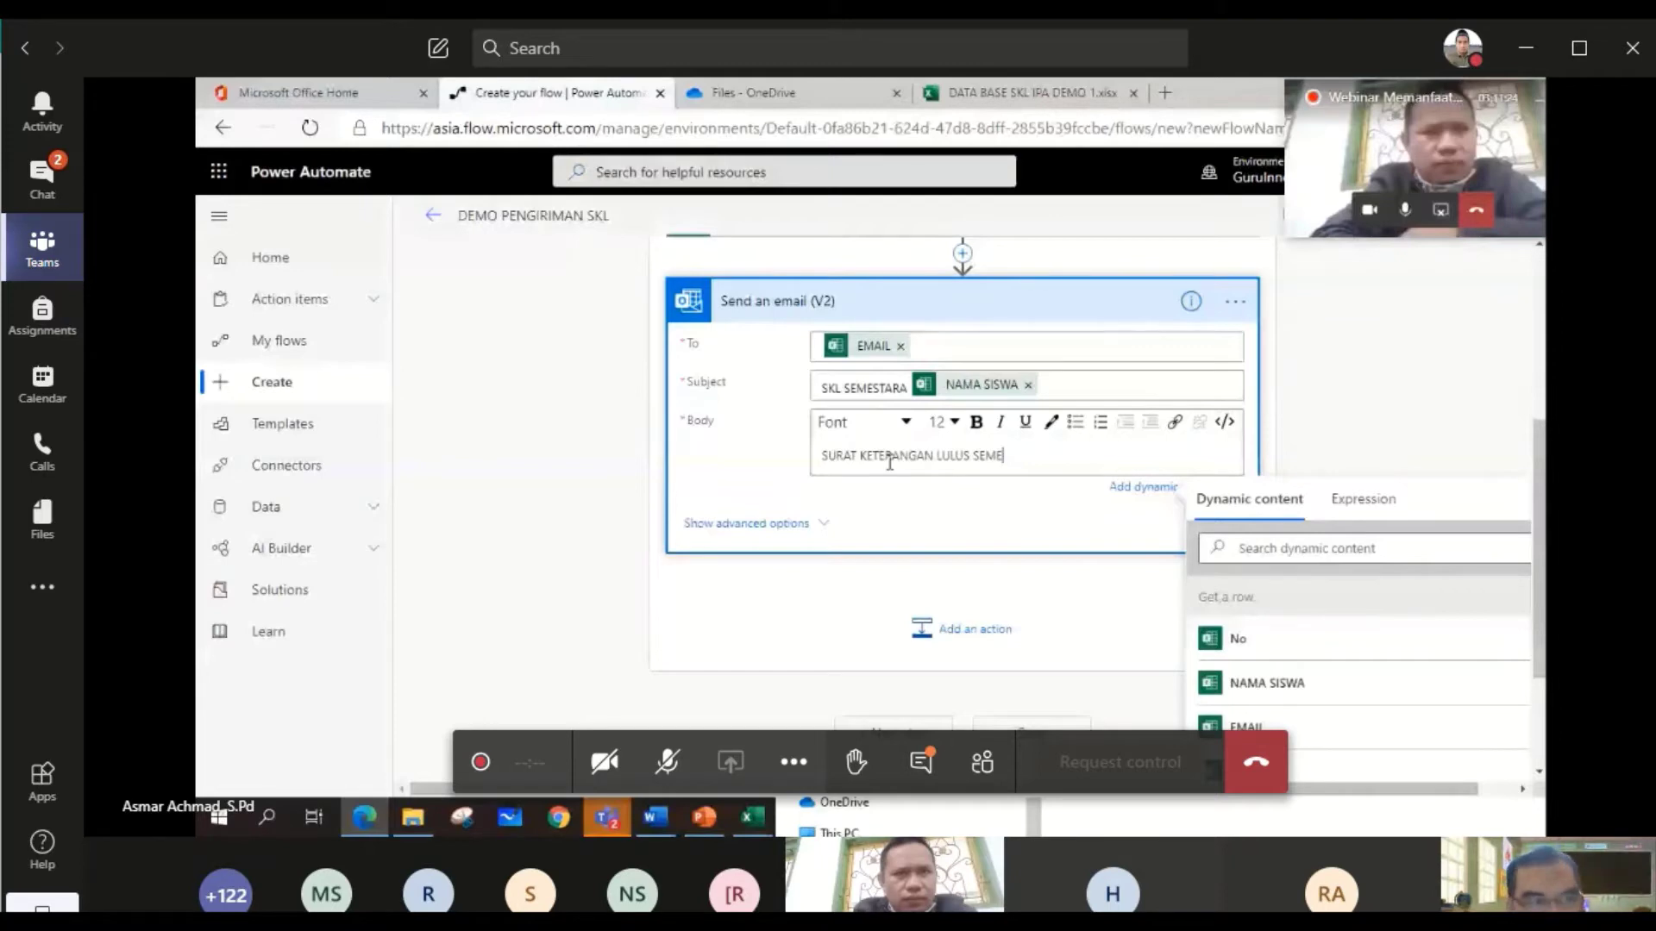
{"action": "key", "text": "ctrl+Tab"}
{"action": "key", "text": "ctrl+Tab"}
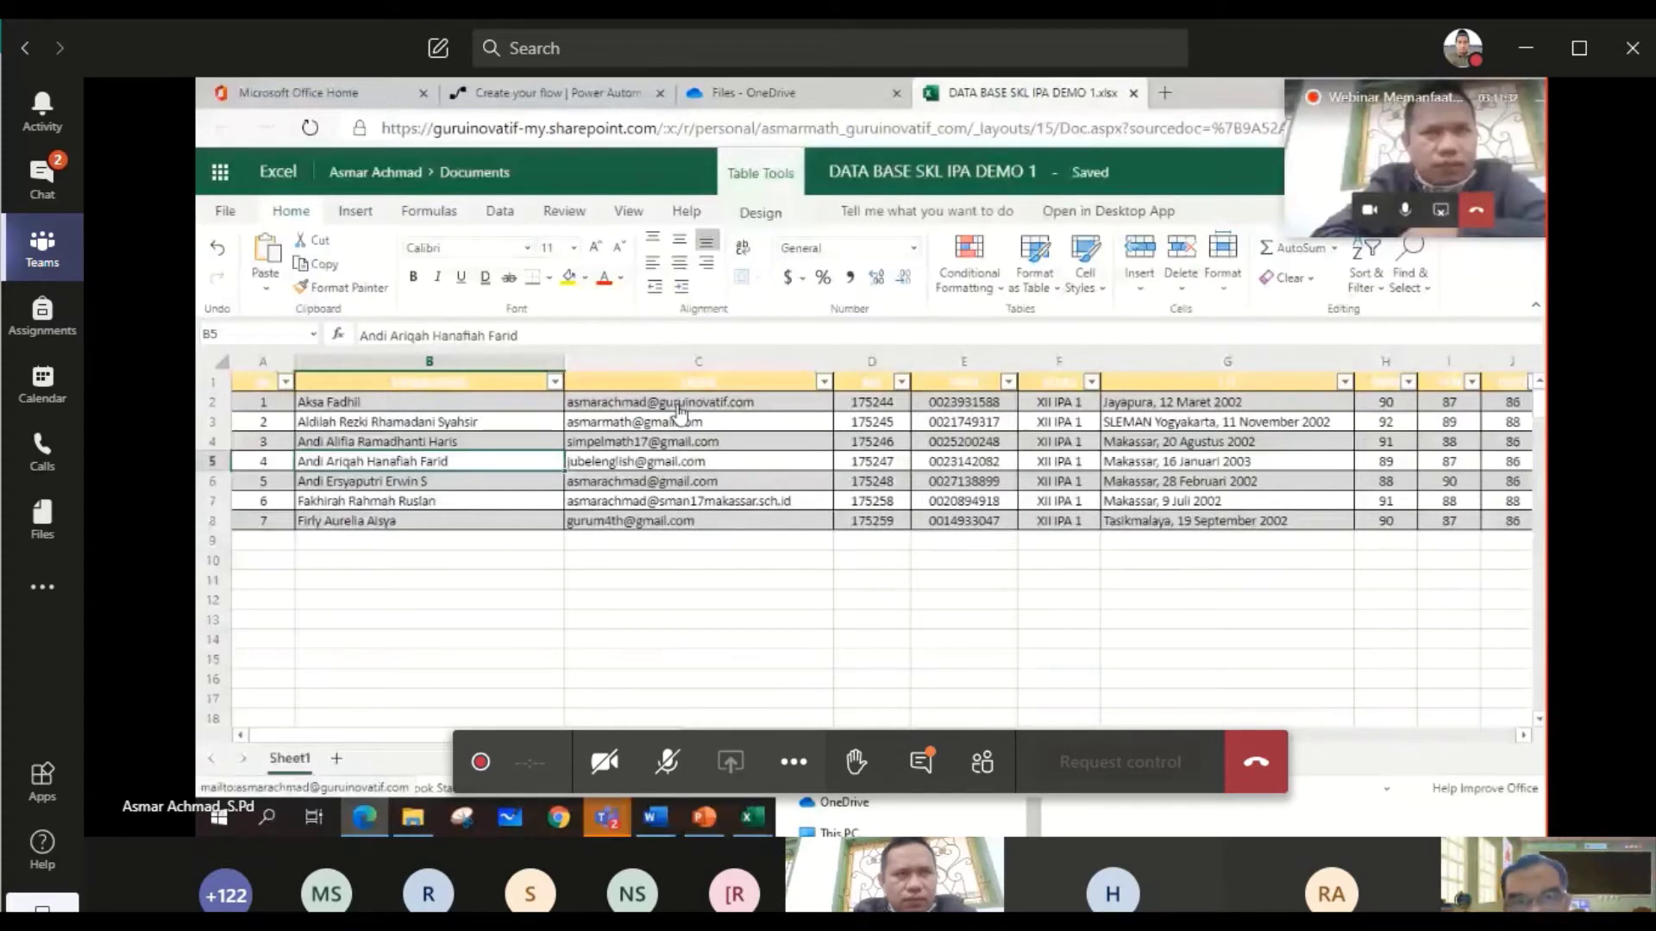
{"action": "scroll", "coordinate": [913, 721], "scroll_direction": "right", "scroll_amount": 3}
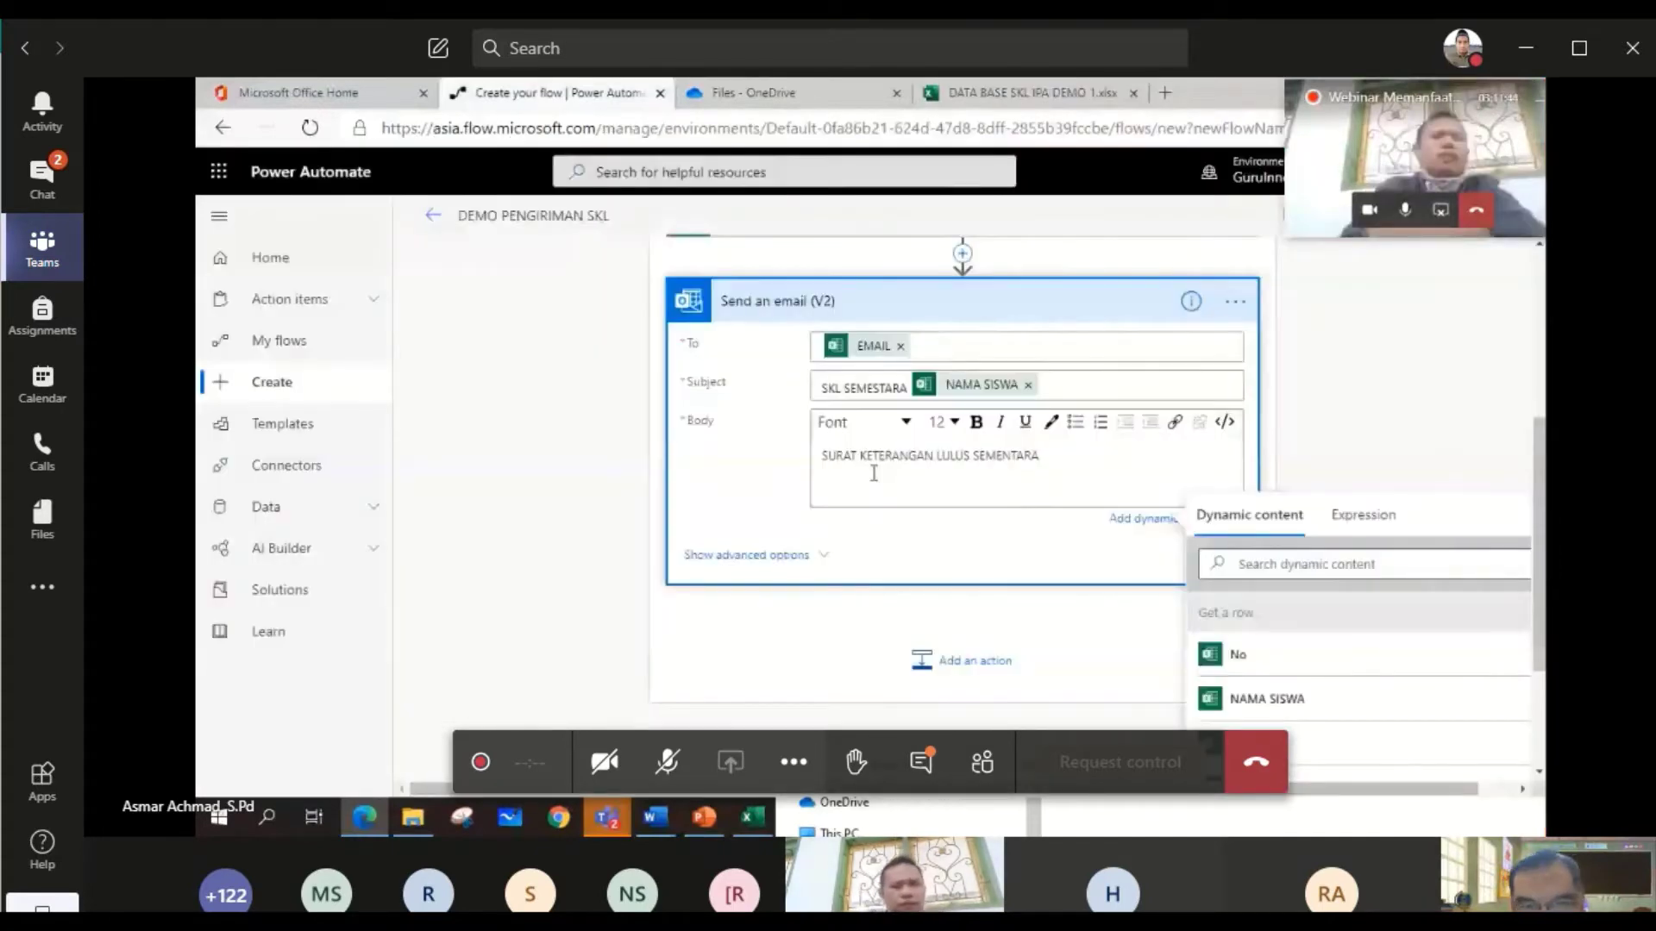
- Add labelled body lines for NAMA SISWA, NISN and TTL, plus a DAFTAR NILAI list with PABP, PKN, BIND, MTK, BING and SI
{"action": "key", "text": "Return"}
{"action": "type", "text": "NAMA"}
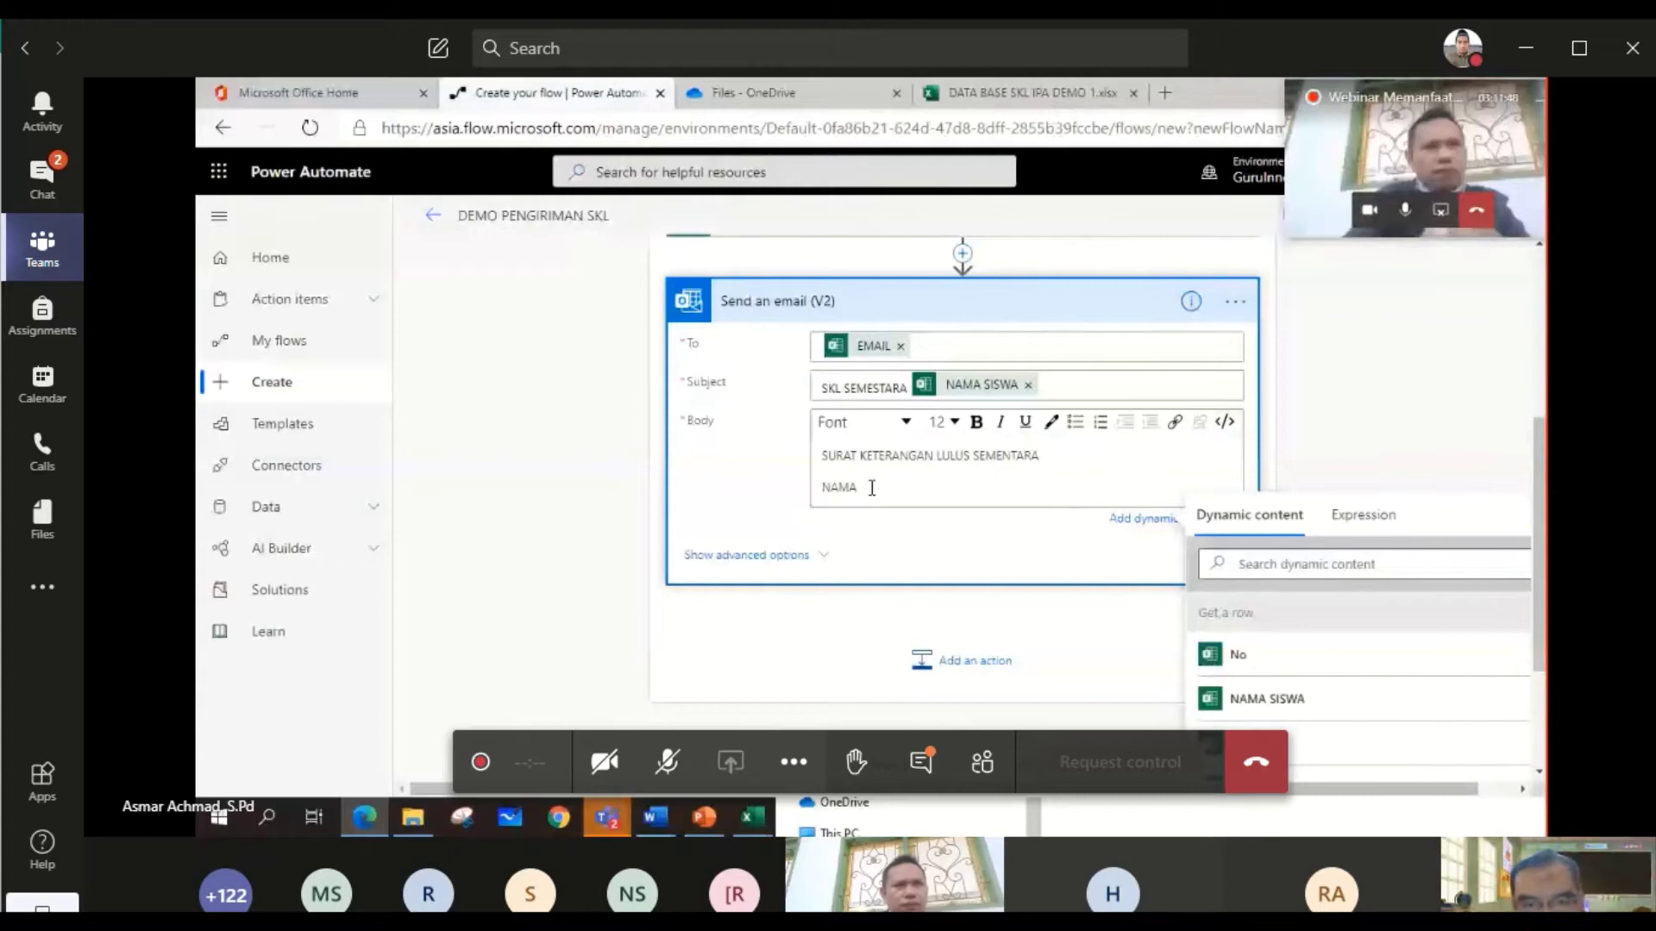
{"action": "type", "text": "SISWA : NAMA SISWA"}
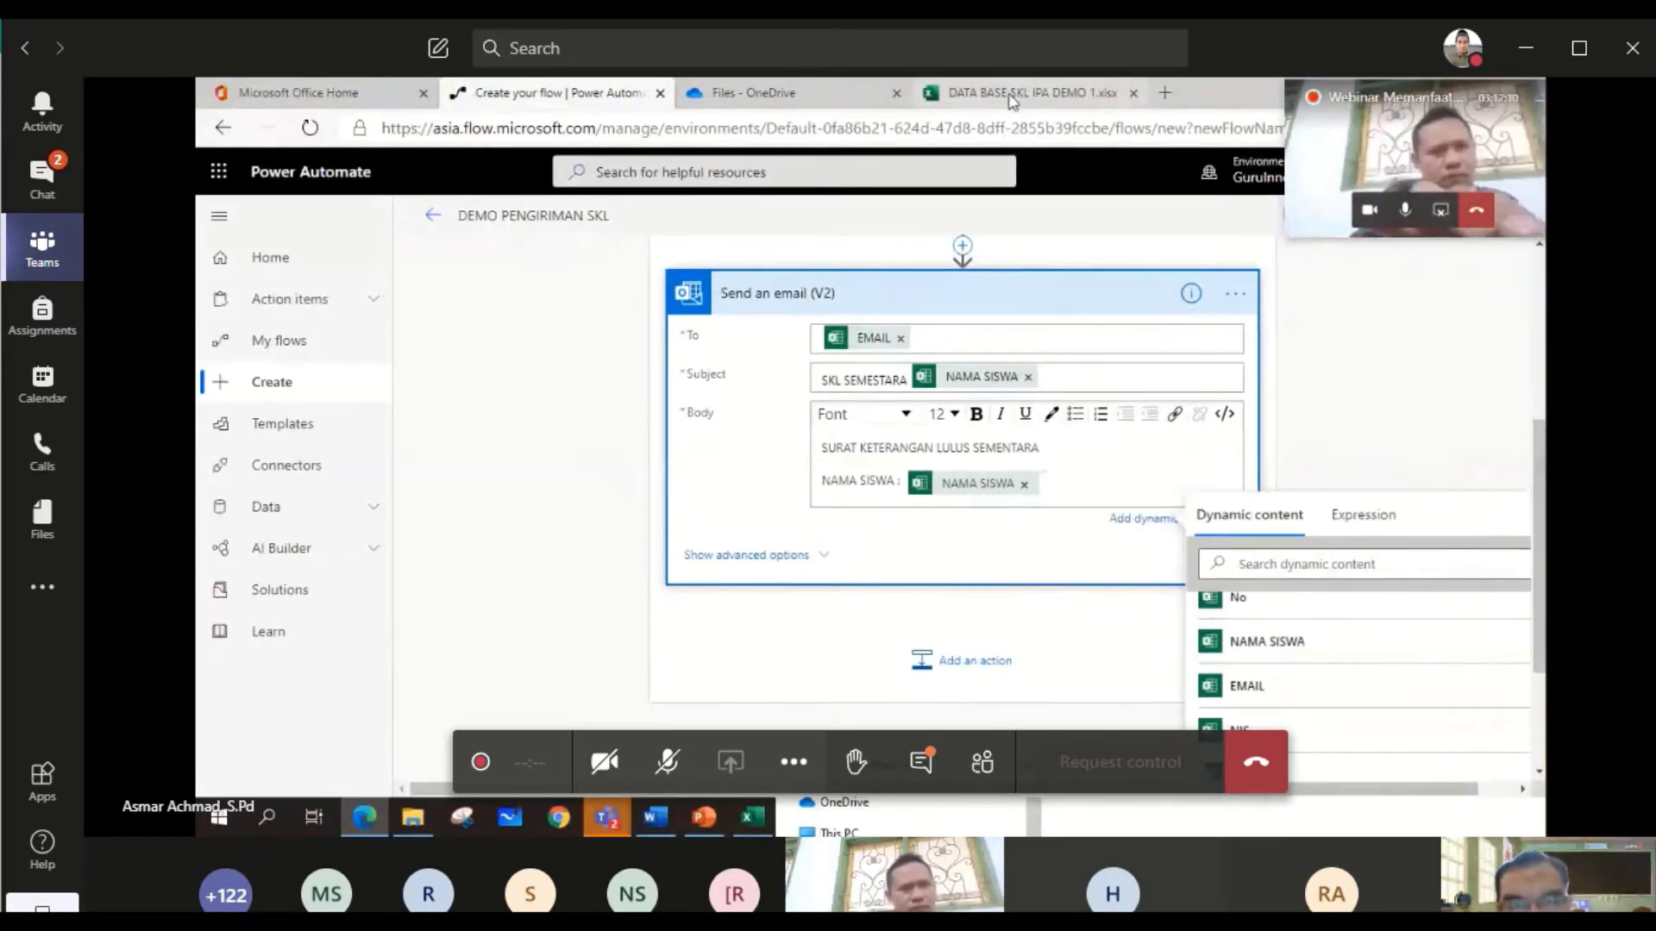
{"action": "left_click", "coordinate": [1092, 493]}
{"action": "key", "text": "Return"}
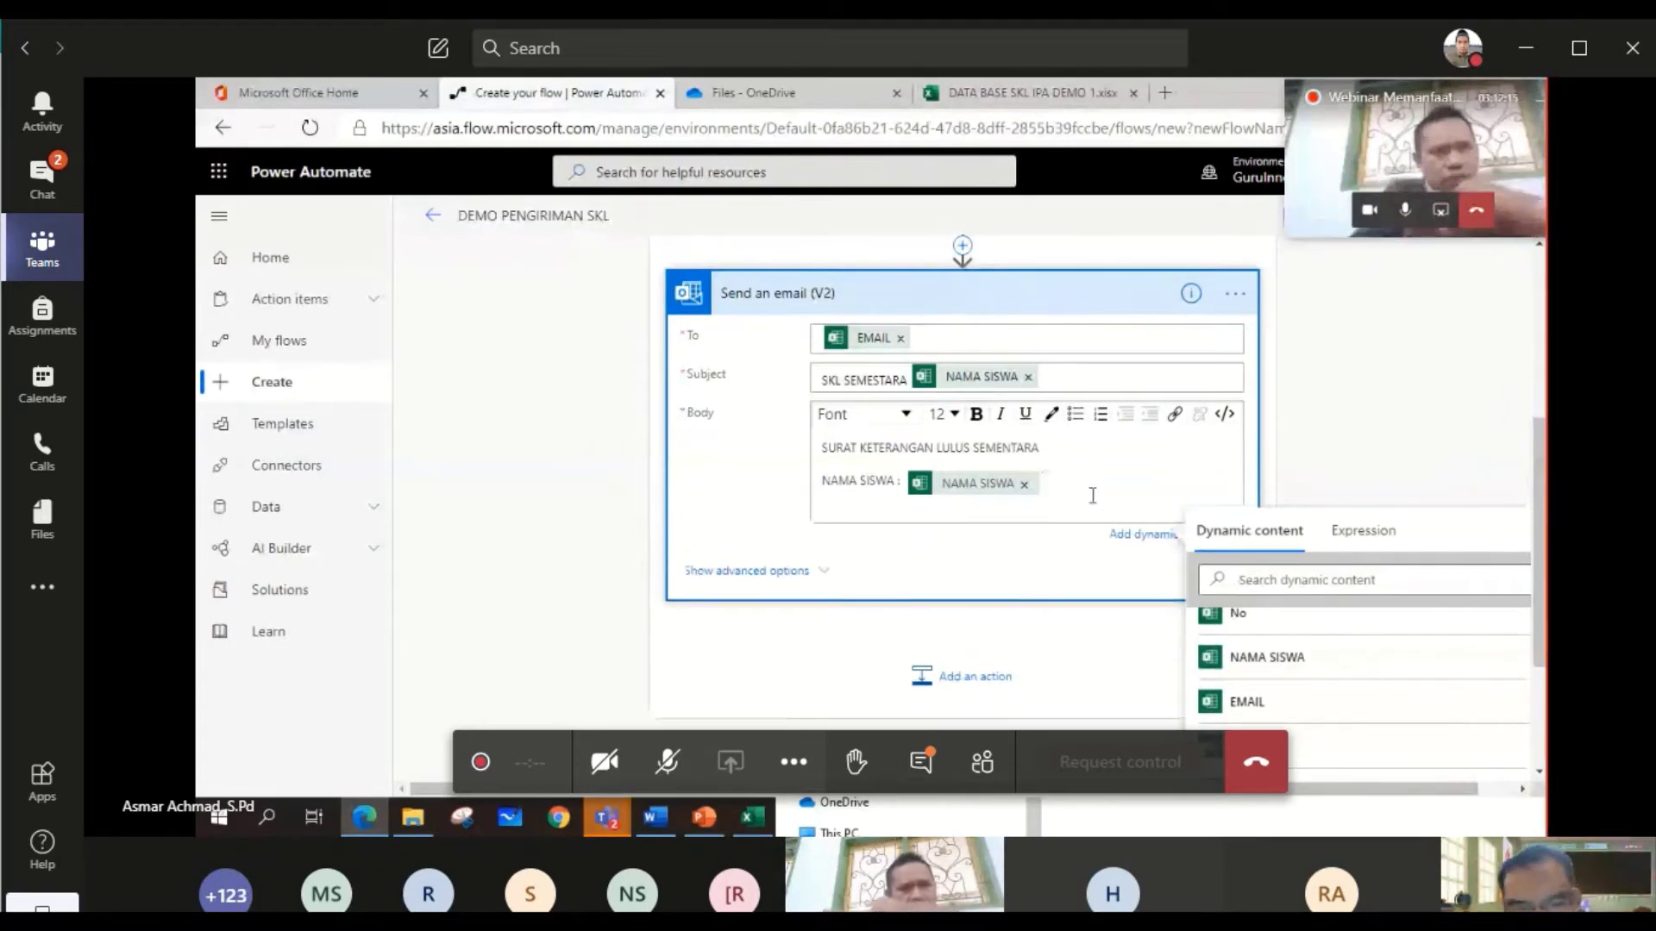
{"action": "type", "text": "NISN : NISN"}
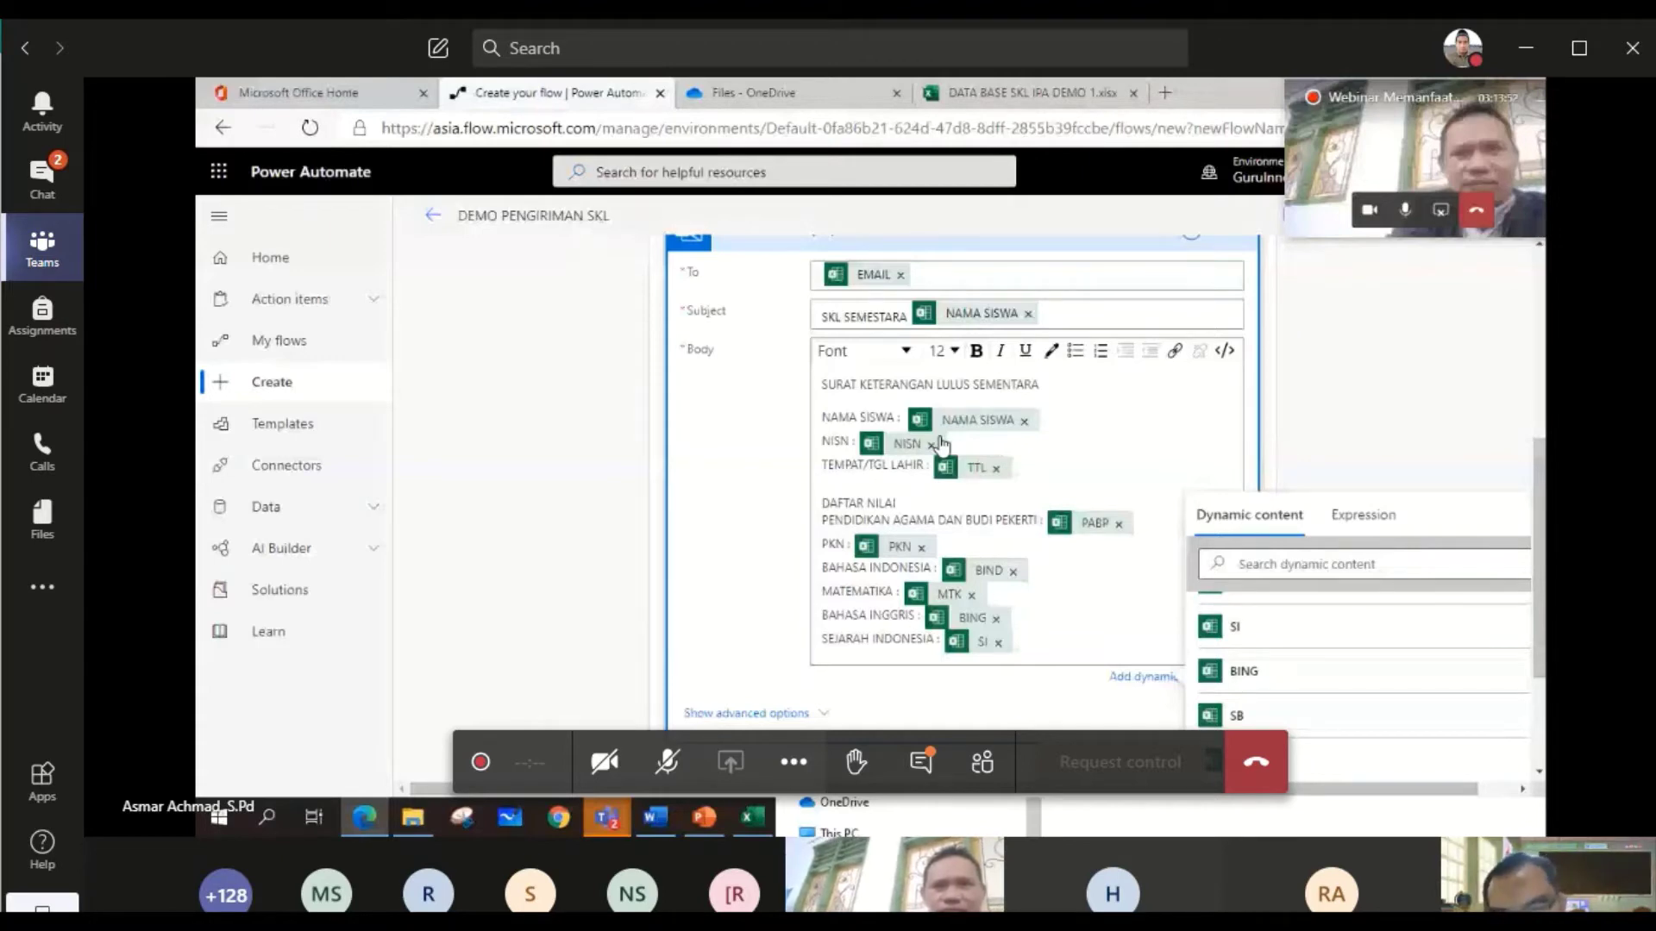
- Review the completed Send an email (V2) action and save the flow
{"action": "left_click", "coordinate": [1336, 446]}
{"action": "scroll", "coordinate": [1069, 503], "scroll_direction": "down", "scroll_amount": 1}
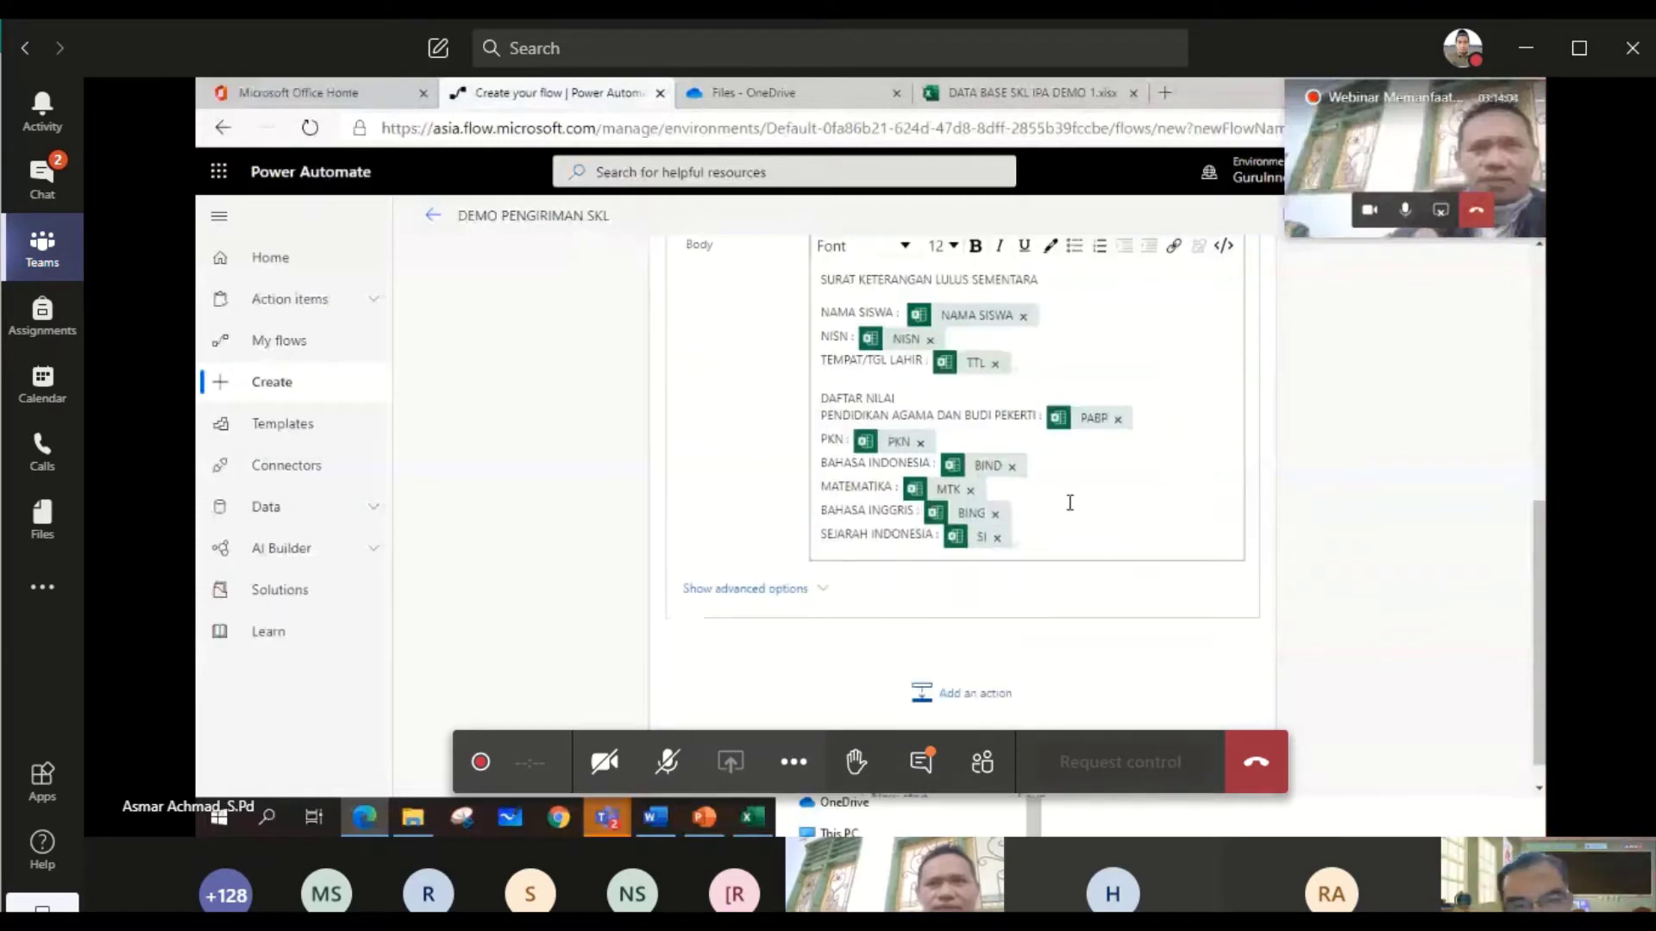
{"action": "scroll", "coordinate": [1086, 498], "scroll_direction": "up", "scroll_amount": 3}
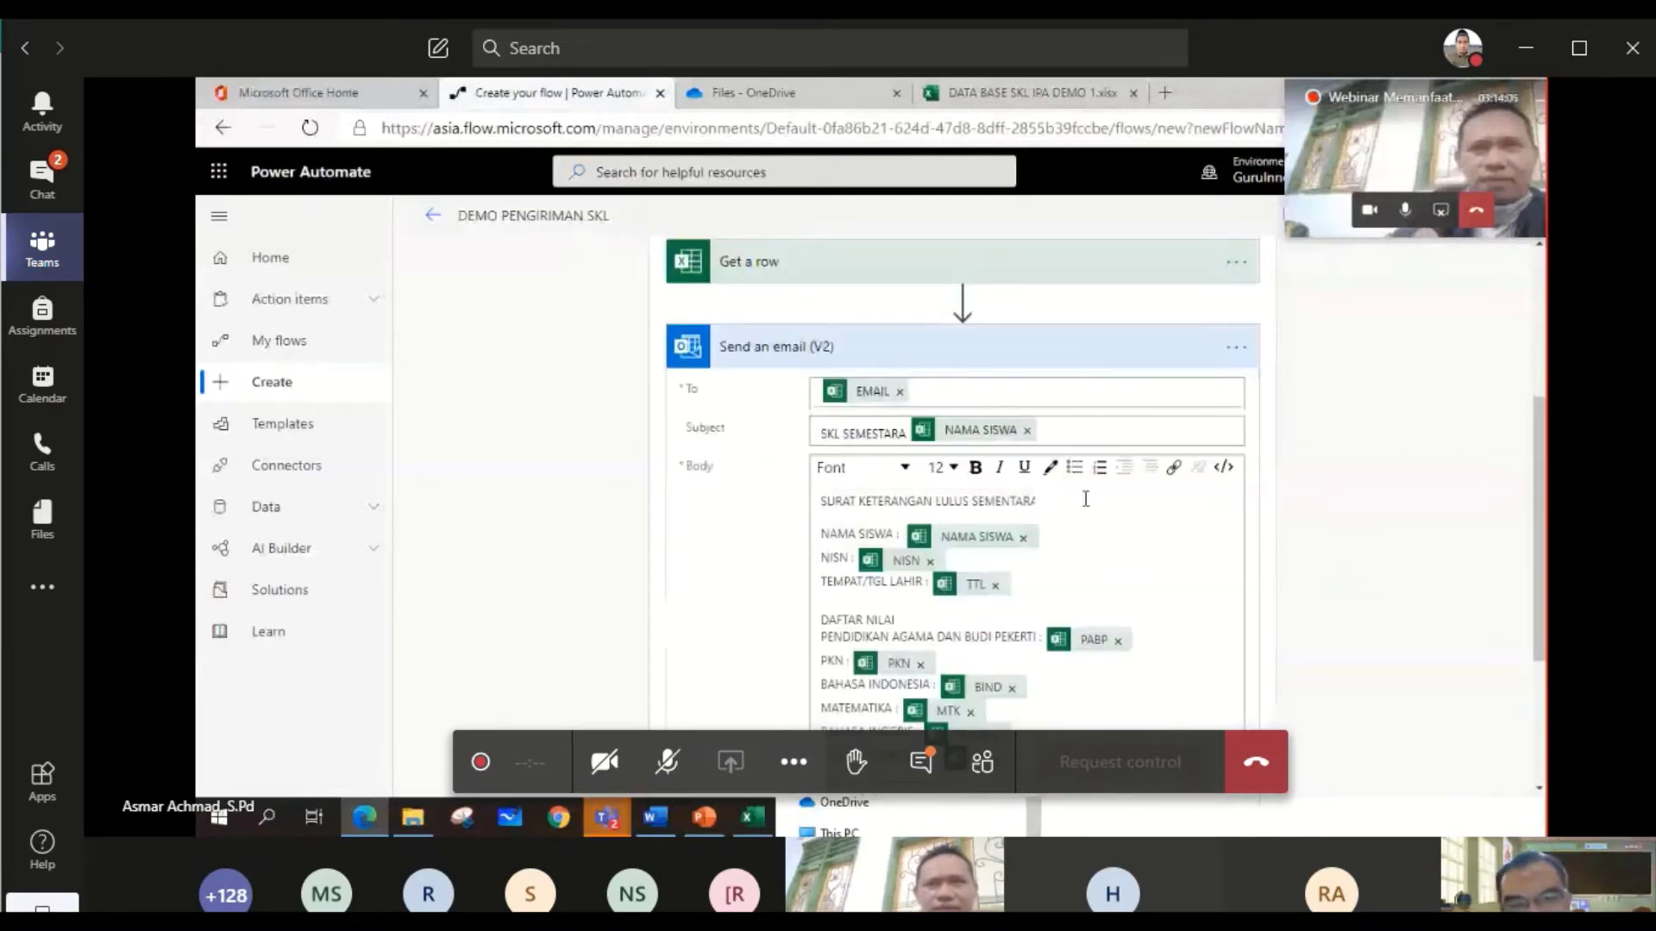
{"action": "scroll", "coordinate": [1086, 499], "scroll_direction": "down", "scroll_amount": 3}
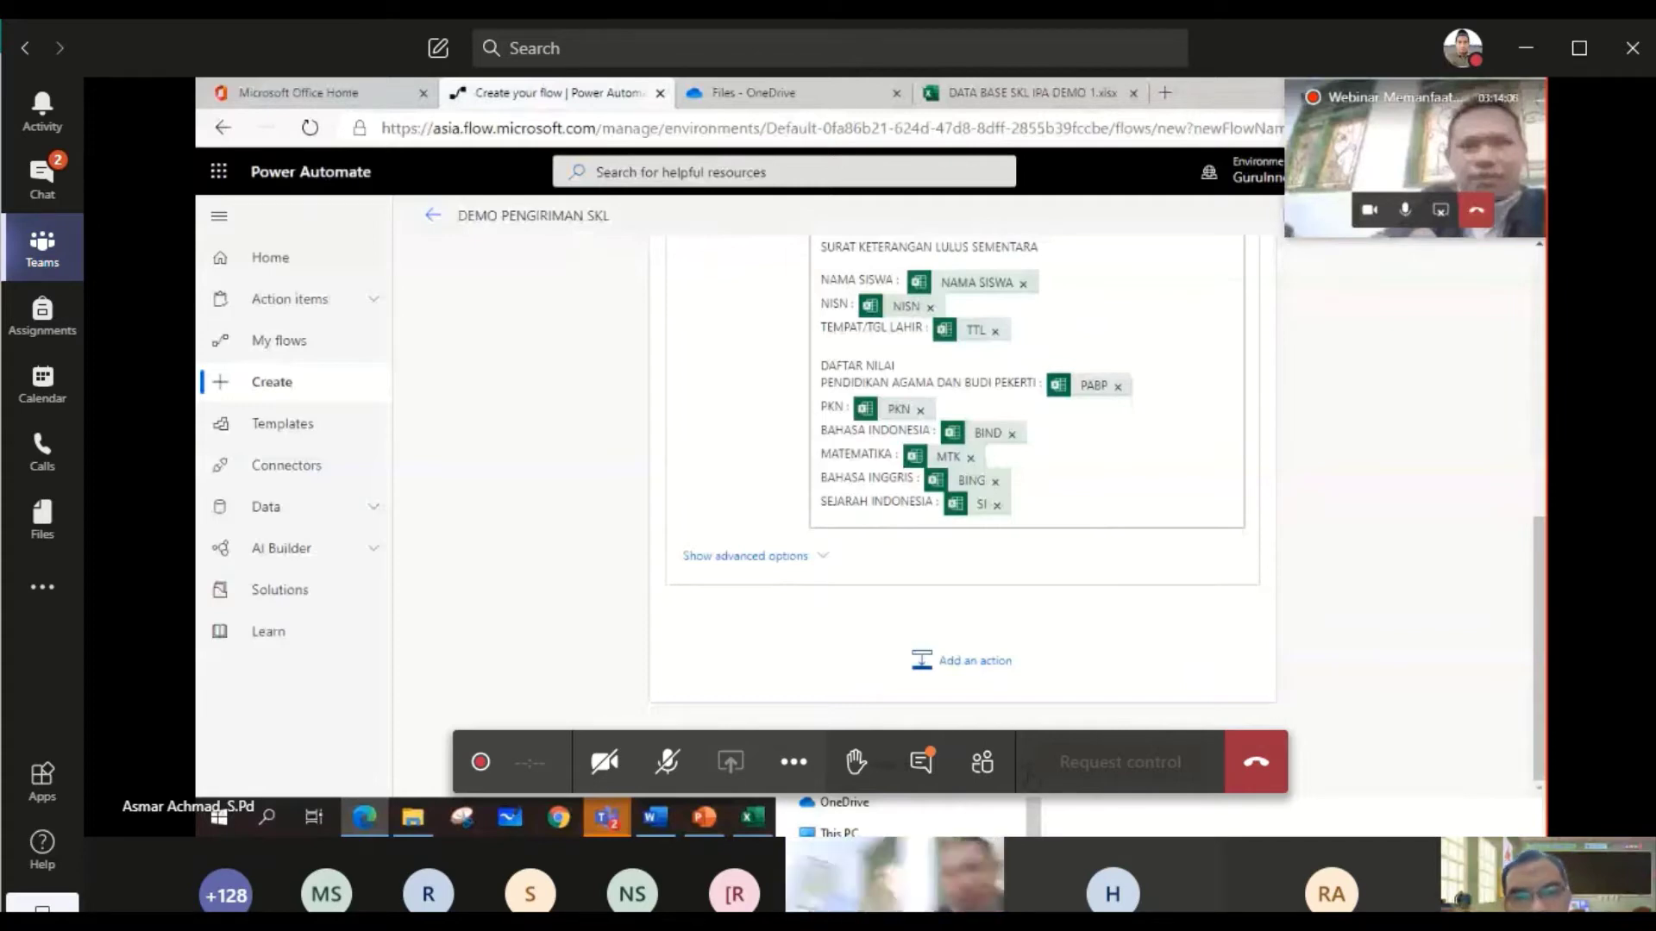
{"action": "scroll", "coordinate": [1312, 654], "scroll_direction": "up", "scroll_amount": 1}
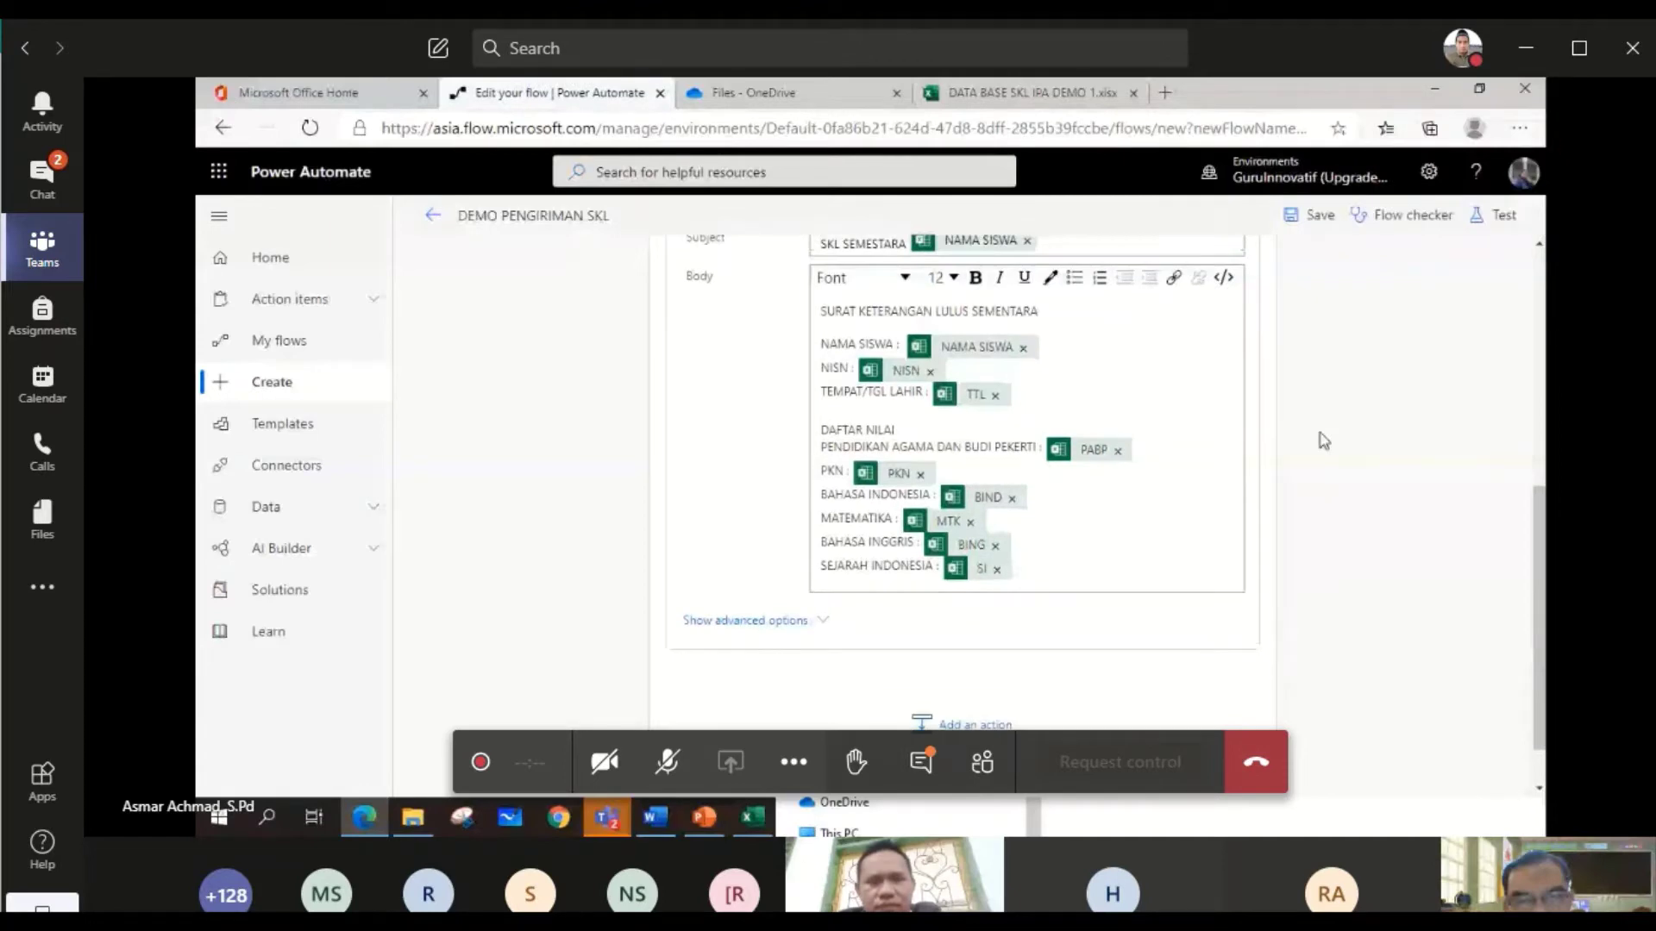
{"action": "scroll", "coordinate": [1324, 441], "scroll_direction": "up", "scroll_amount": 5}
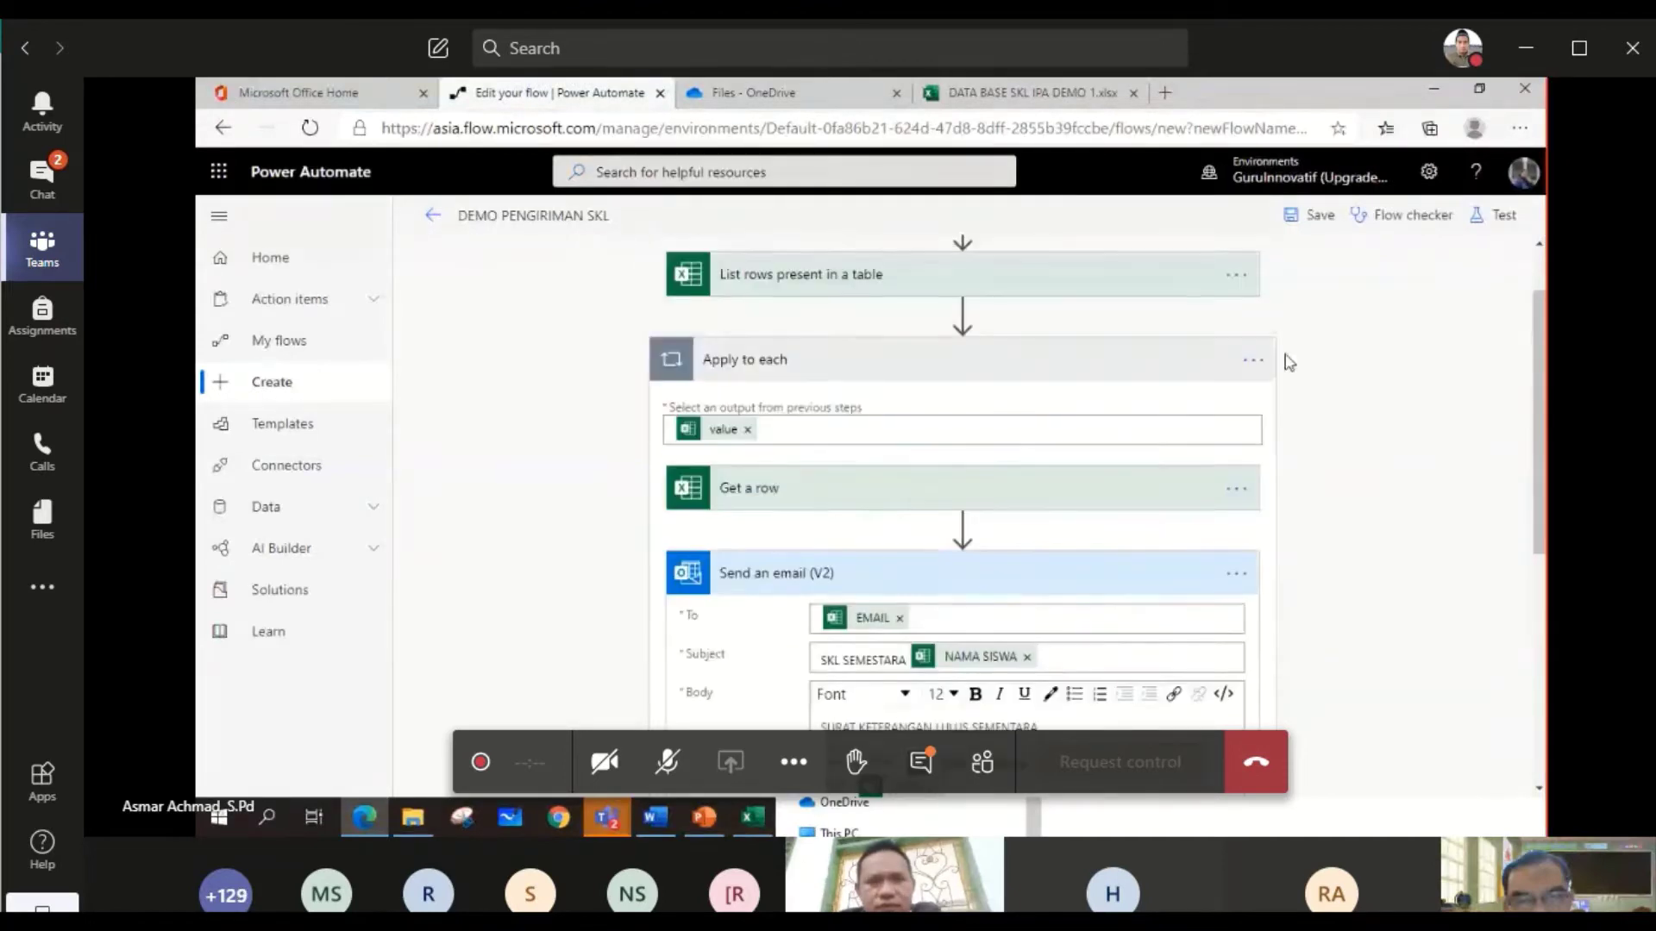
- Run the flow as a test with the Yes/No input switched on and open the run's details
{"action": "left_click", "coordinate": [1503, 218]}
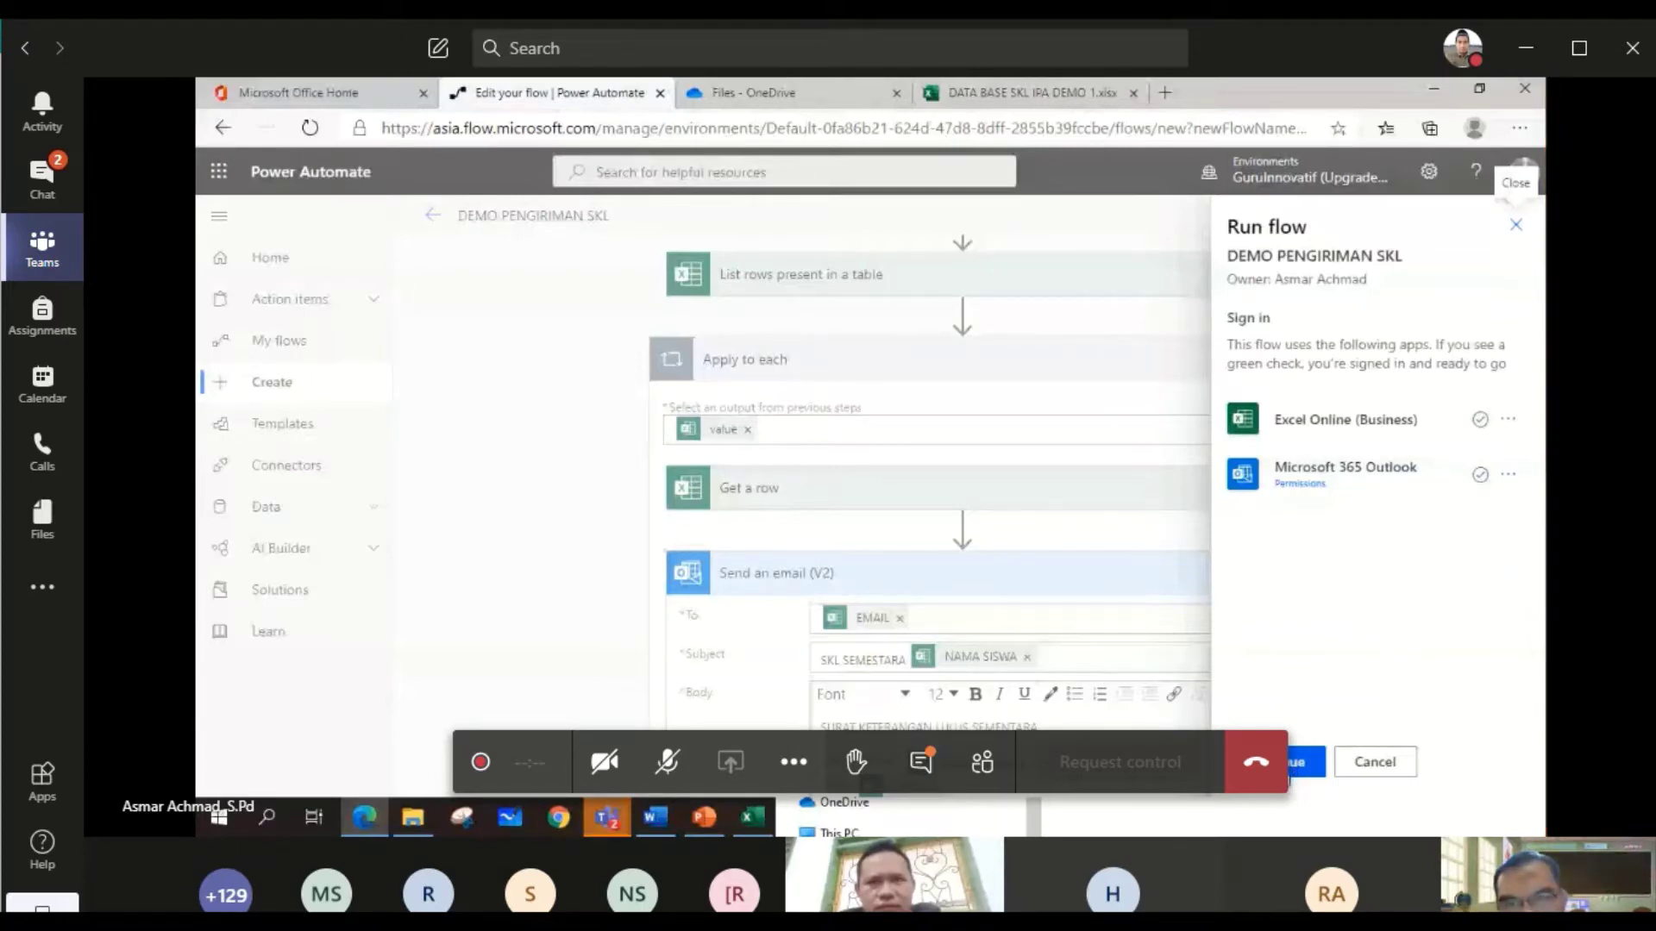
{"action": "left_click", "coordinate": [1268, 762]}
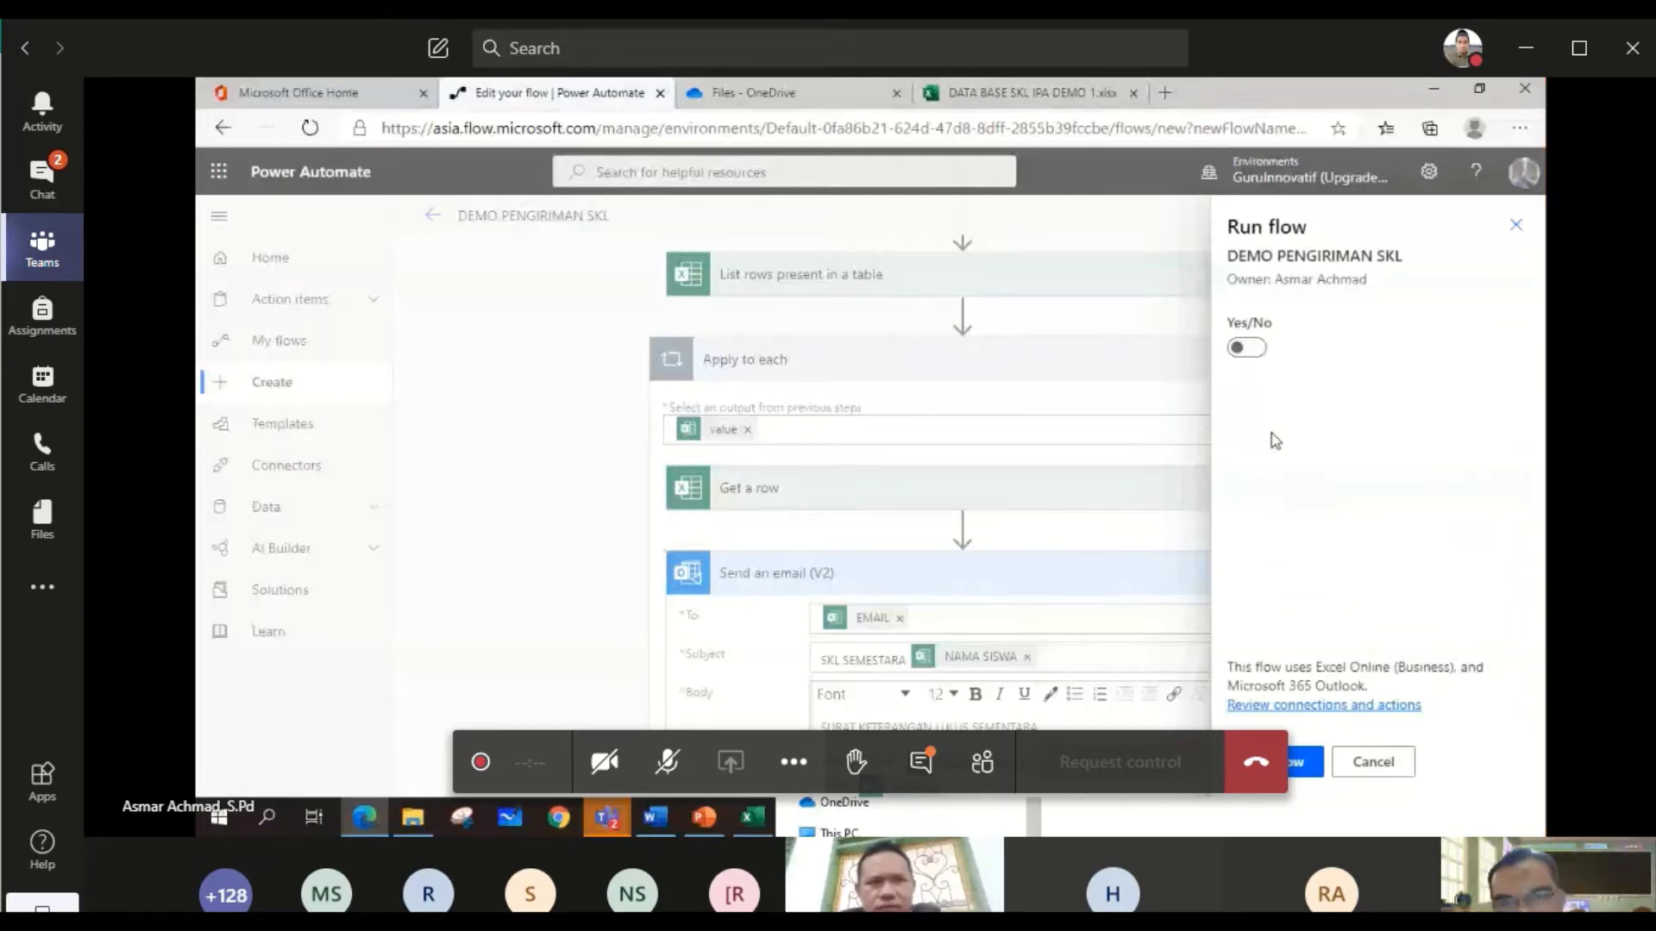
{"action": "left_click", "coordinate": [1252, 352]}
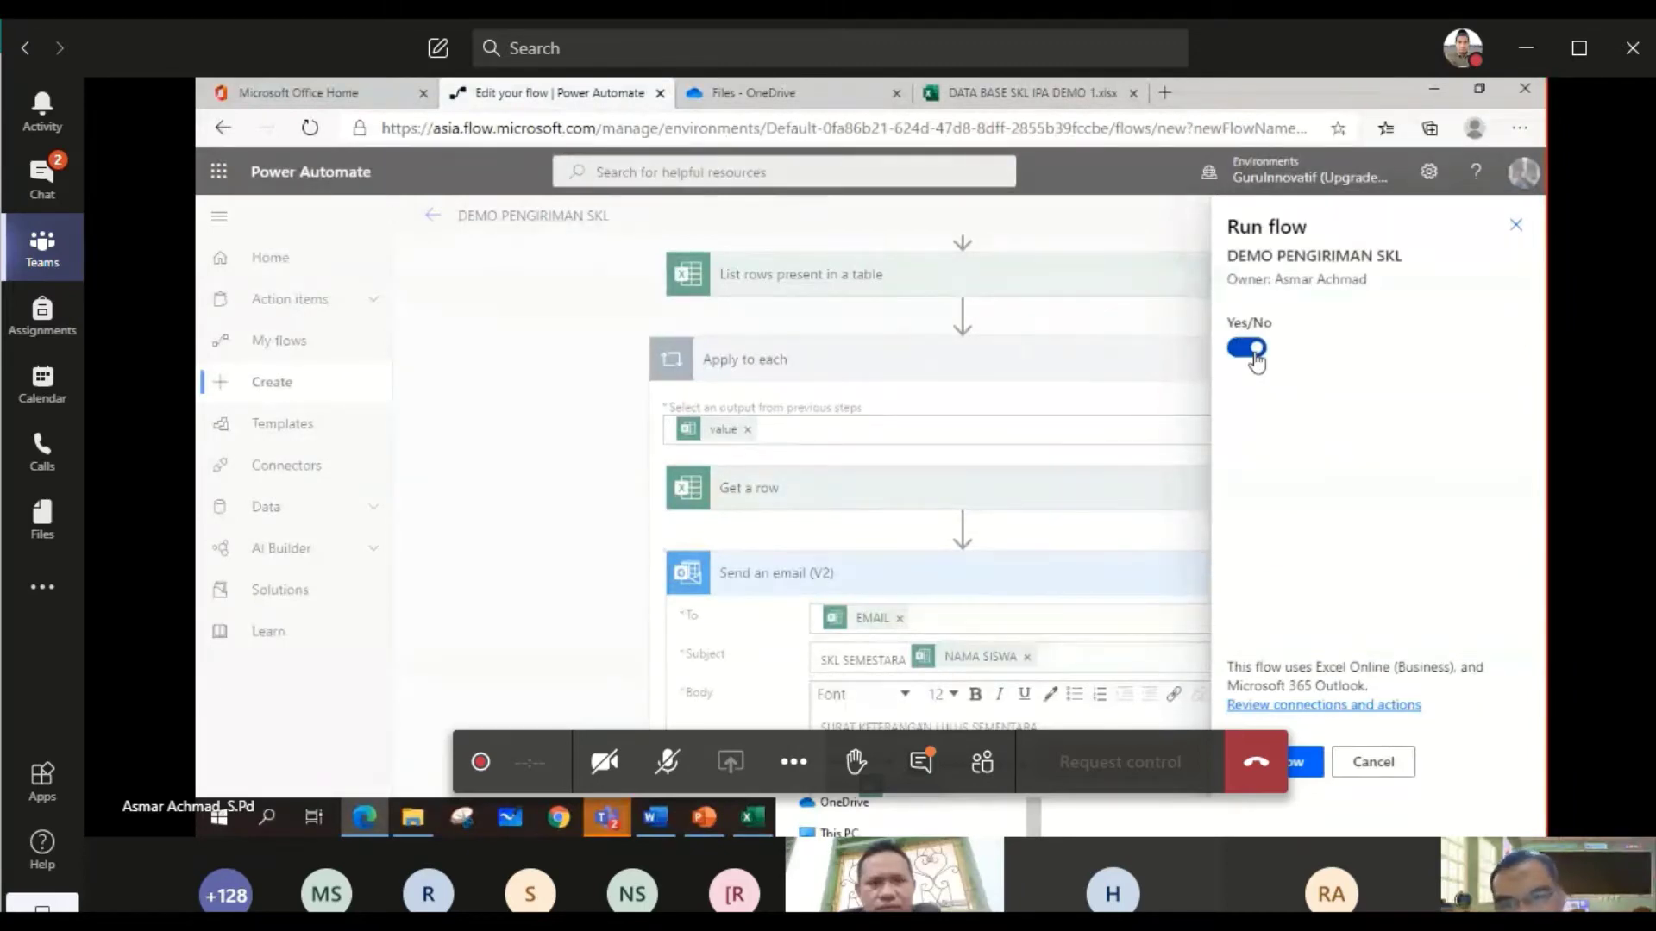
{"action": "left_click", "coordinate": [1298, 762]}
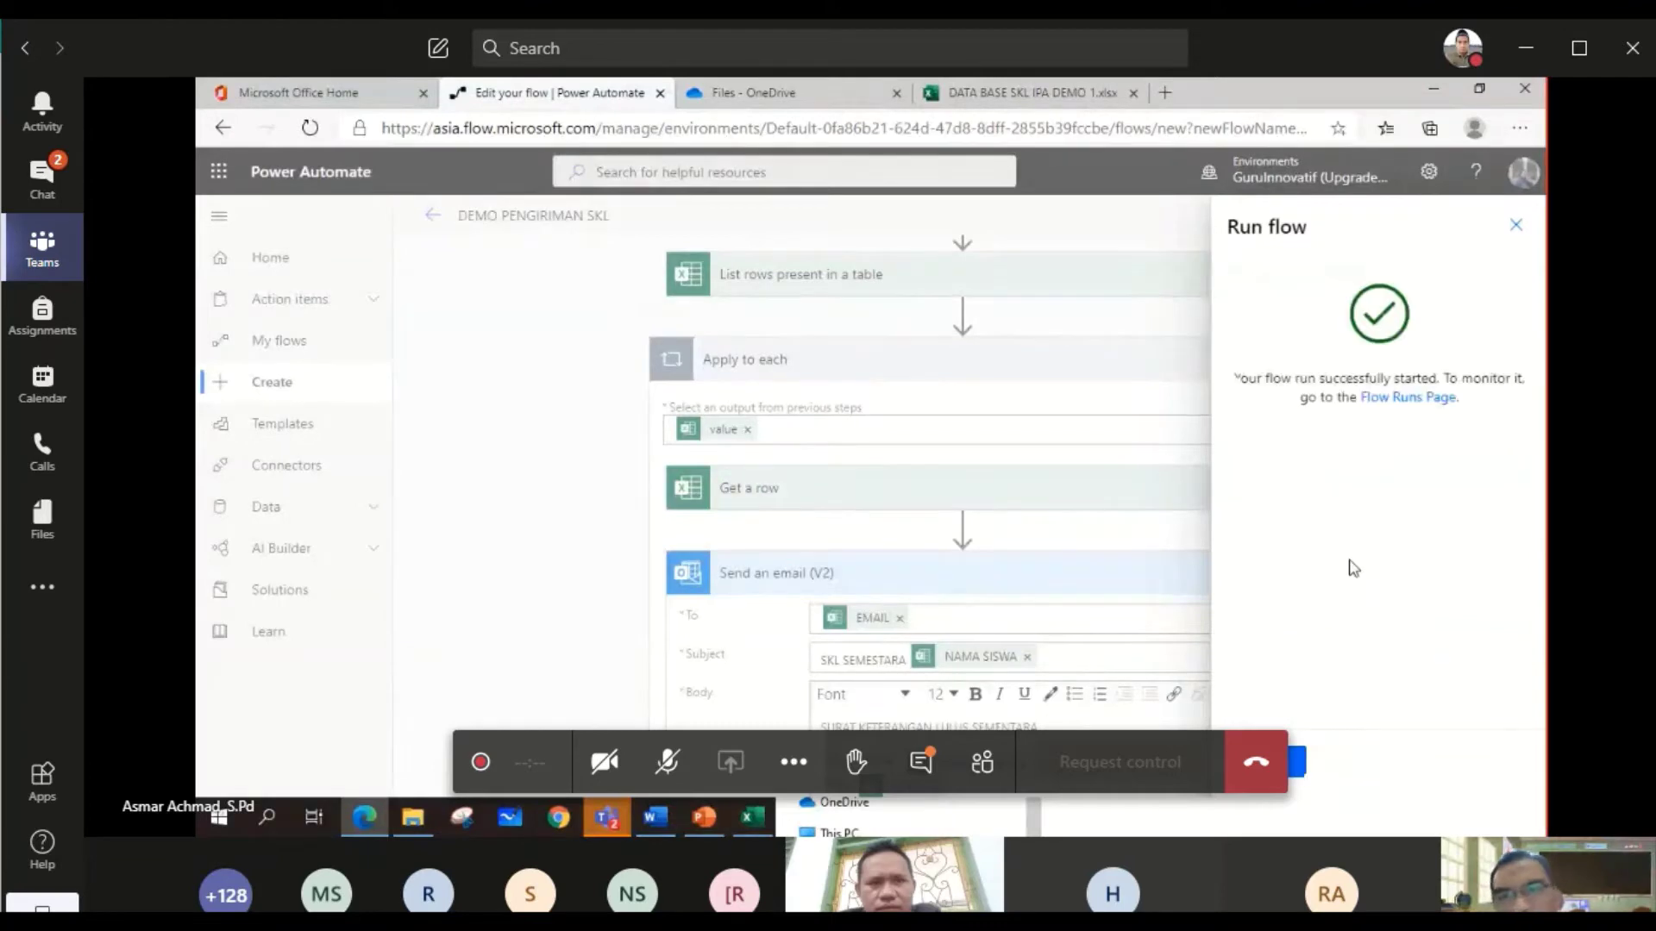
{"action": "left_click", "coordinate": [1296, 761]}
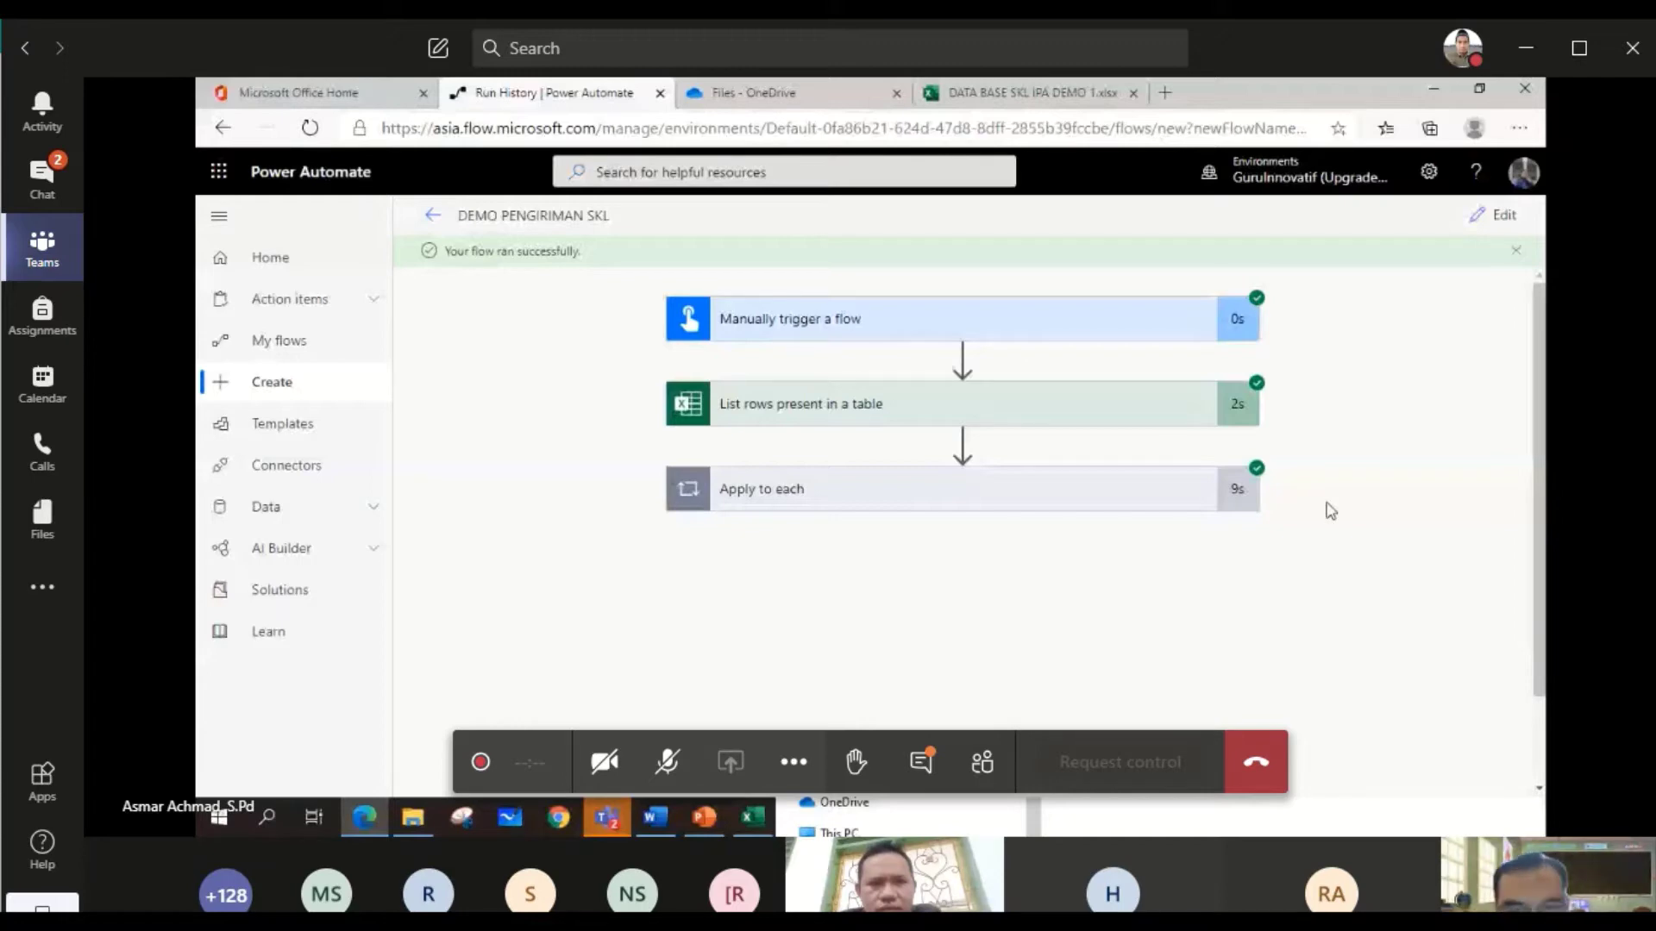
- Compare the flow's run history with the recipients listed in the DATA BASE SKL IPA DEMO 1 table
{"action": "key", "text": "ctrl+4"}
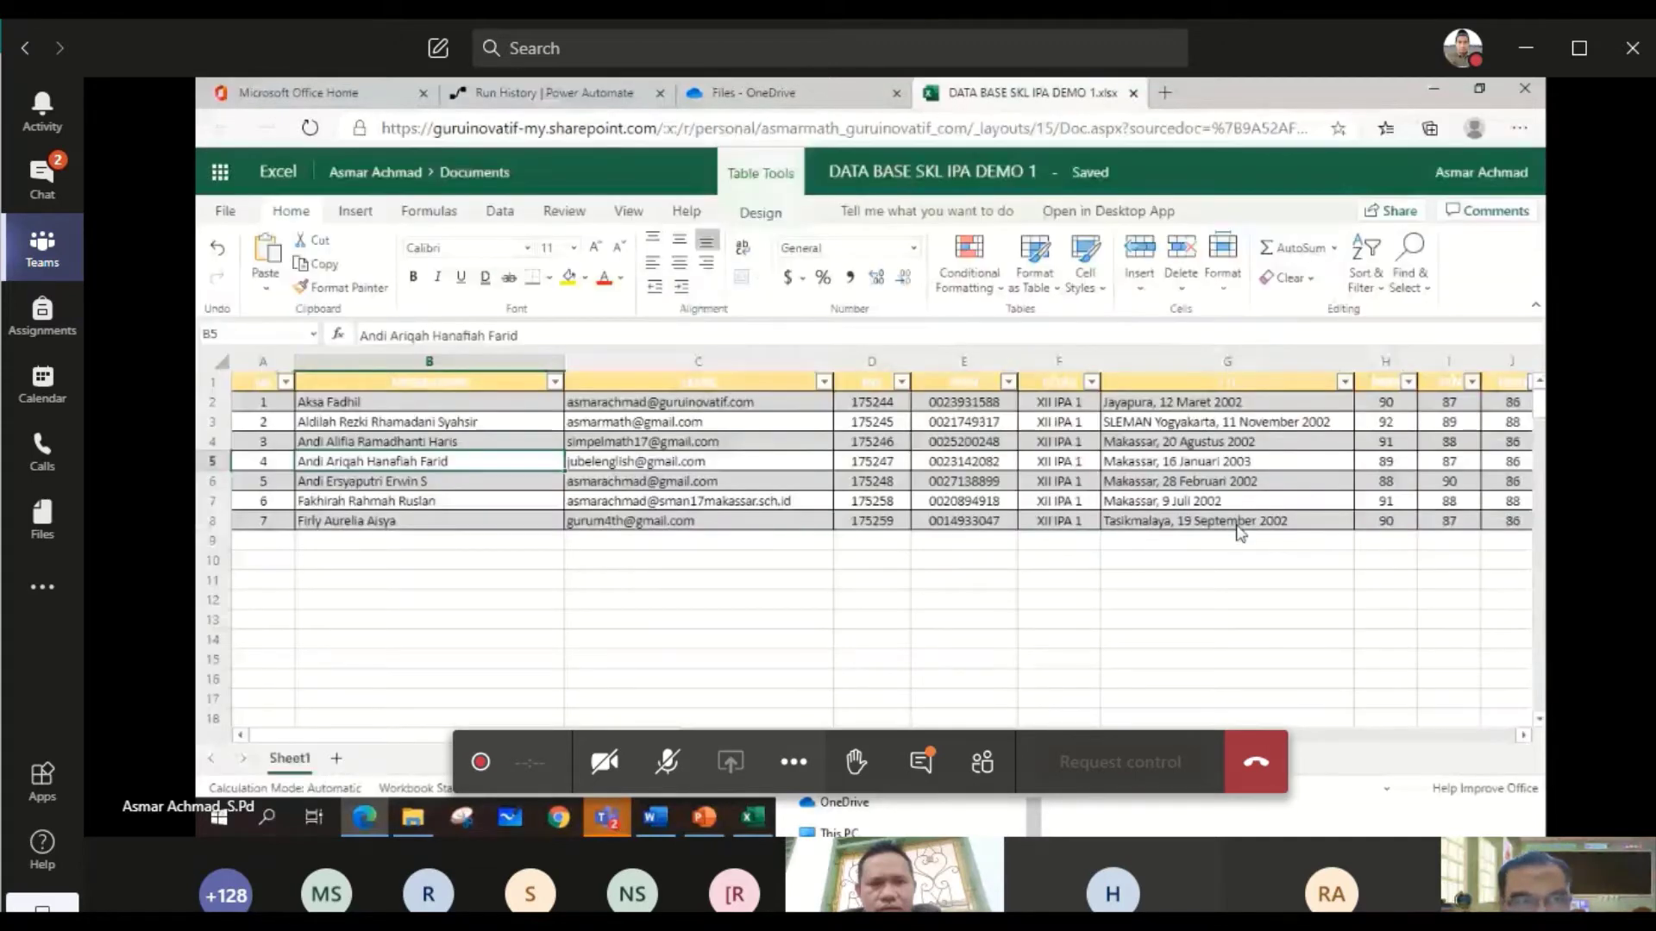
{"action": "key", "text": "ctrl+2"}
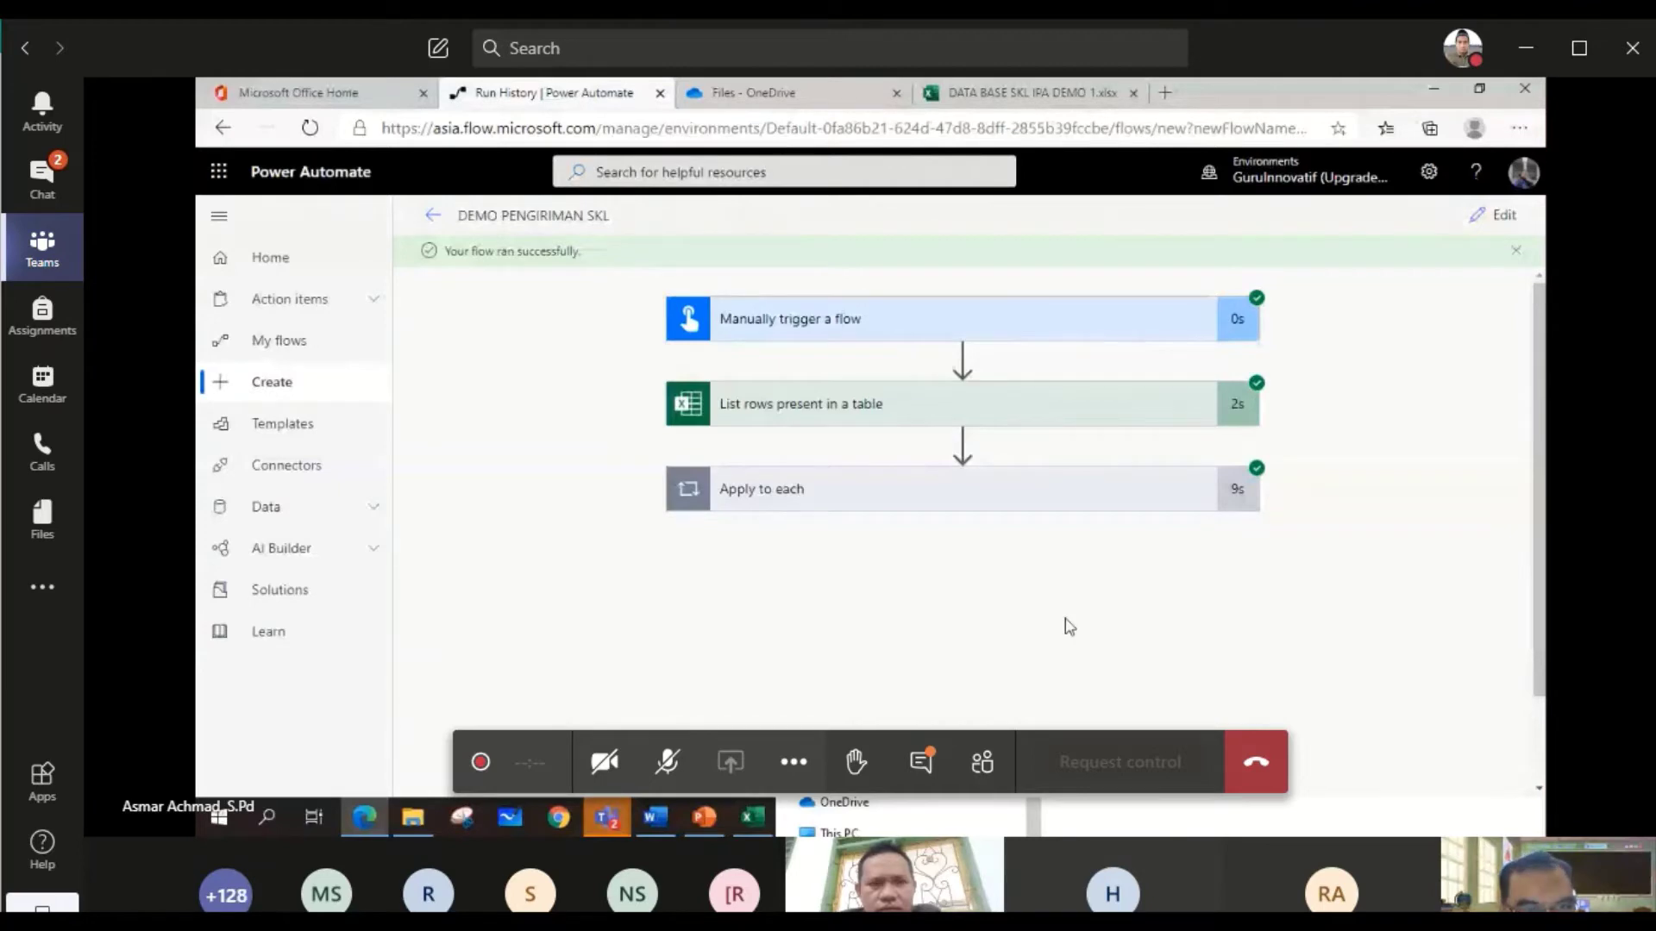
{"action": "key", "text": "ctrl+4"}
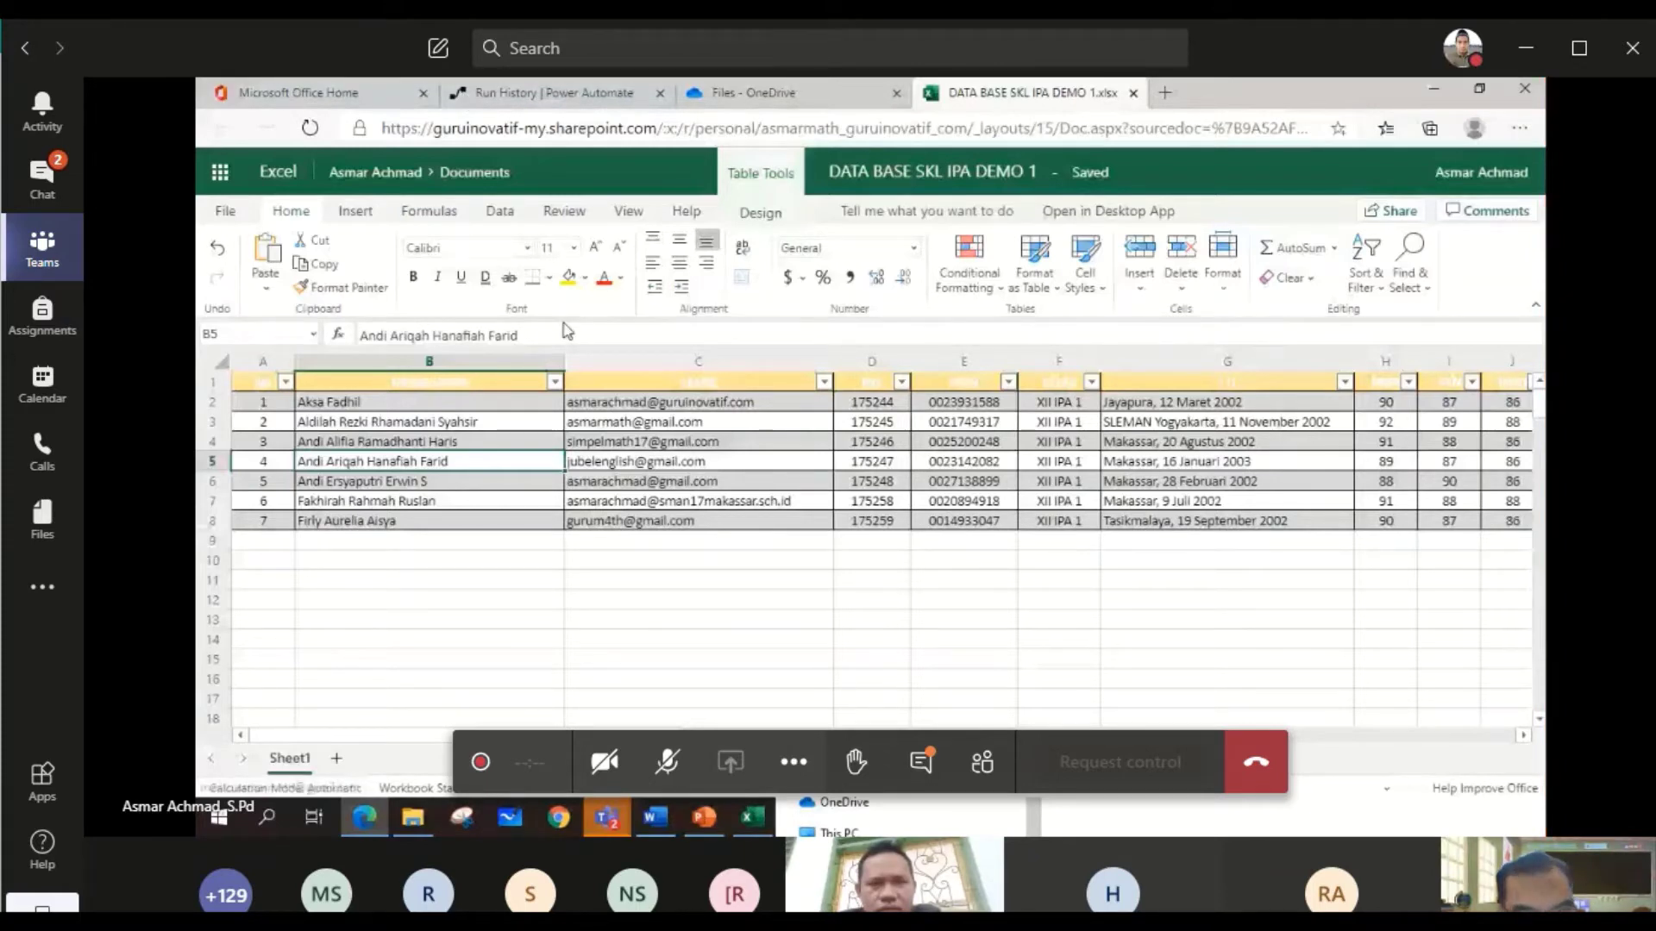
- Examine the SKL email received in the last student's Gmail inbox and return to the desktop Excel workbook
{"action": "key", "text": "ctrl+2"}
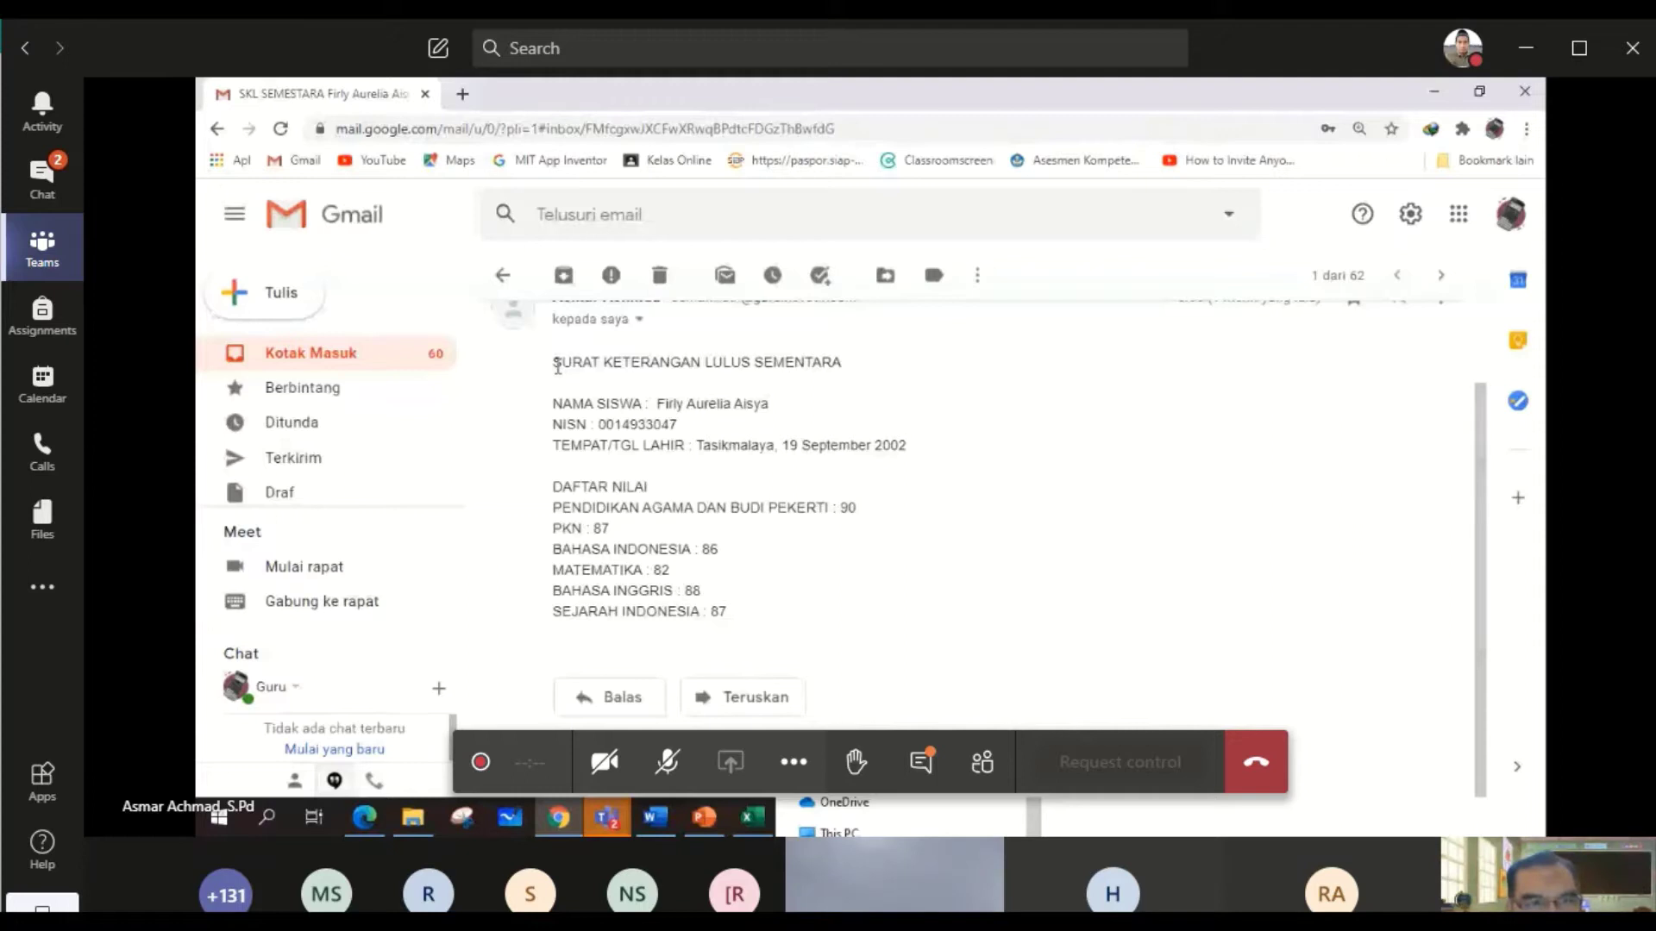
{"action": "left_click_drag", "start_coordinate": [554, 362], "coordinate": [593, 455]}
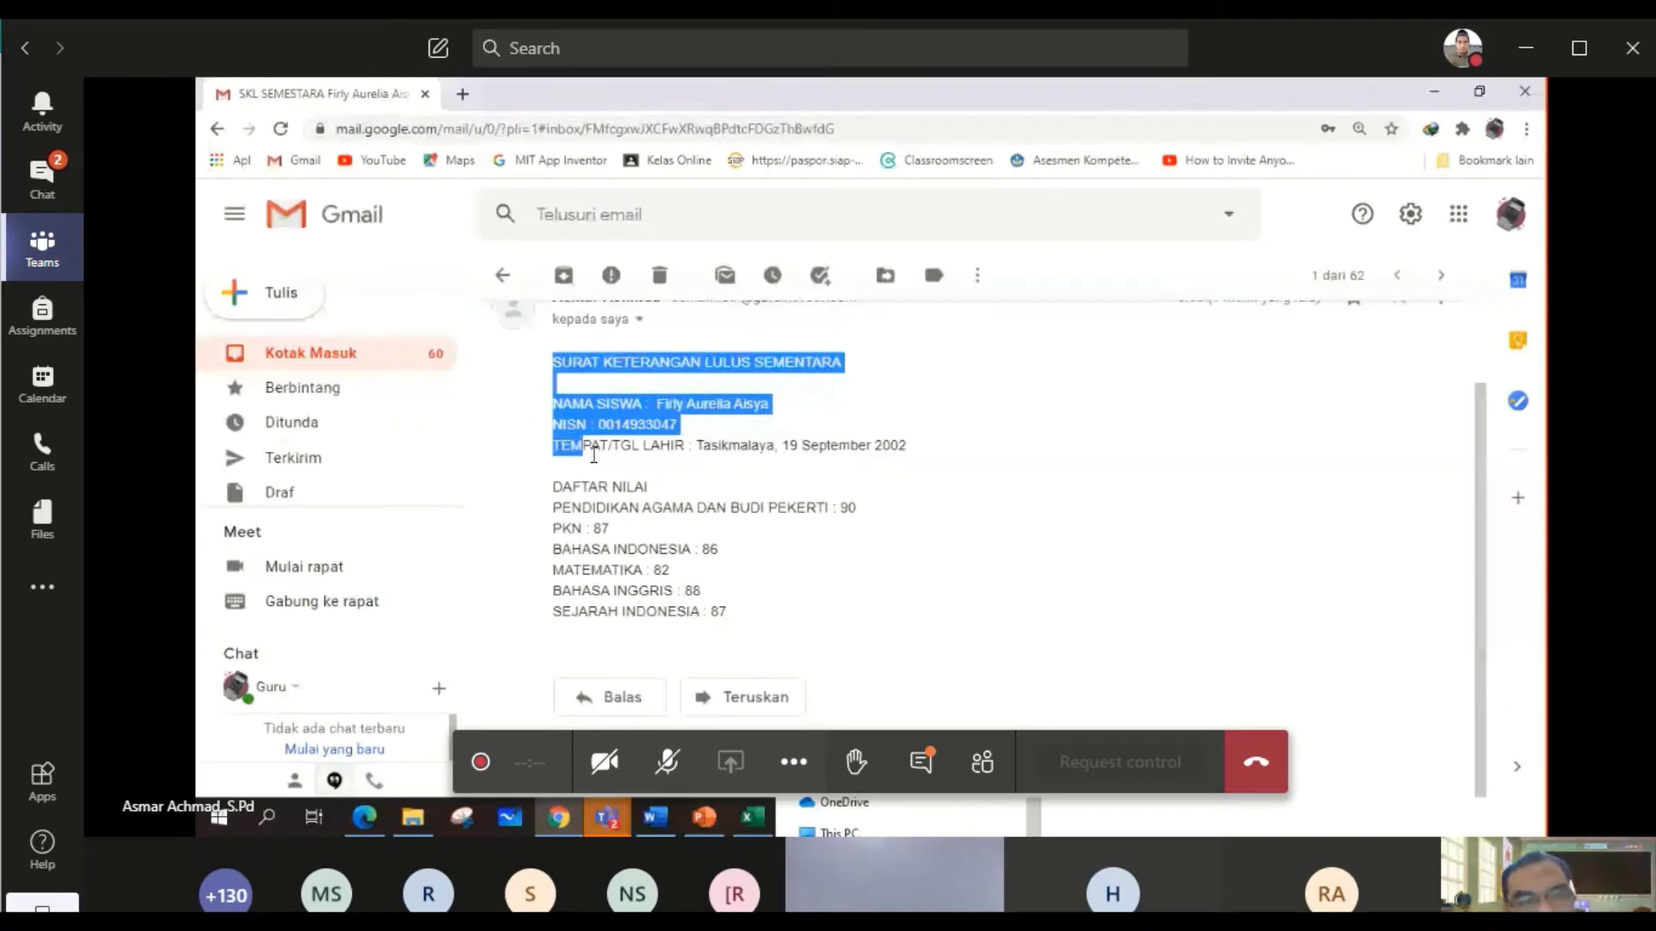
{"action": "left_click", "coordinate": [789, 556]}
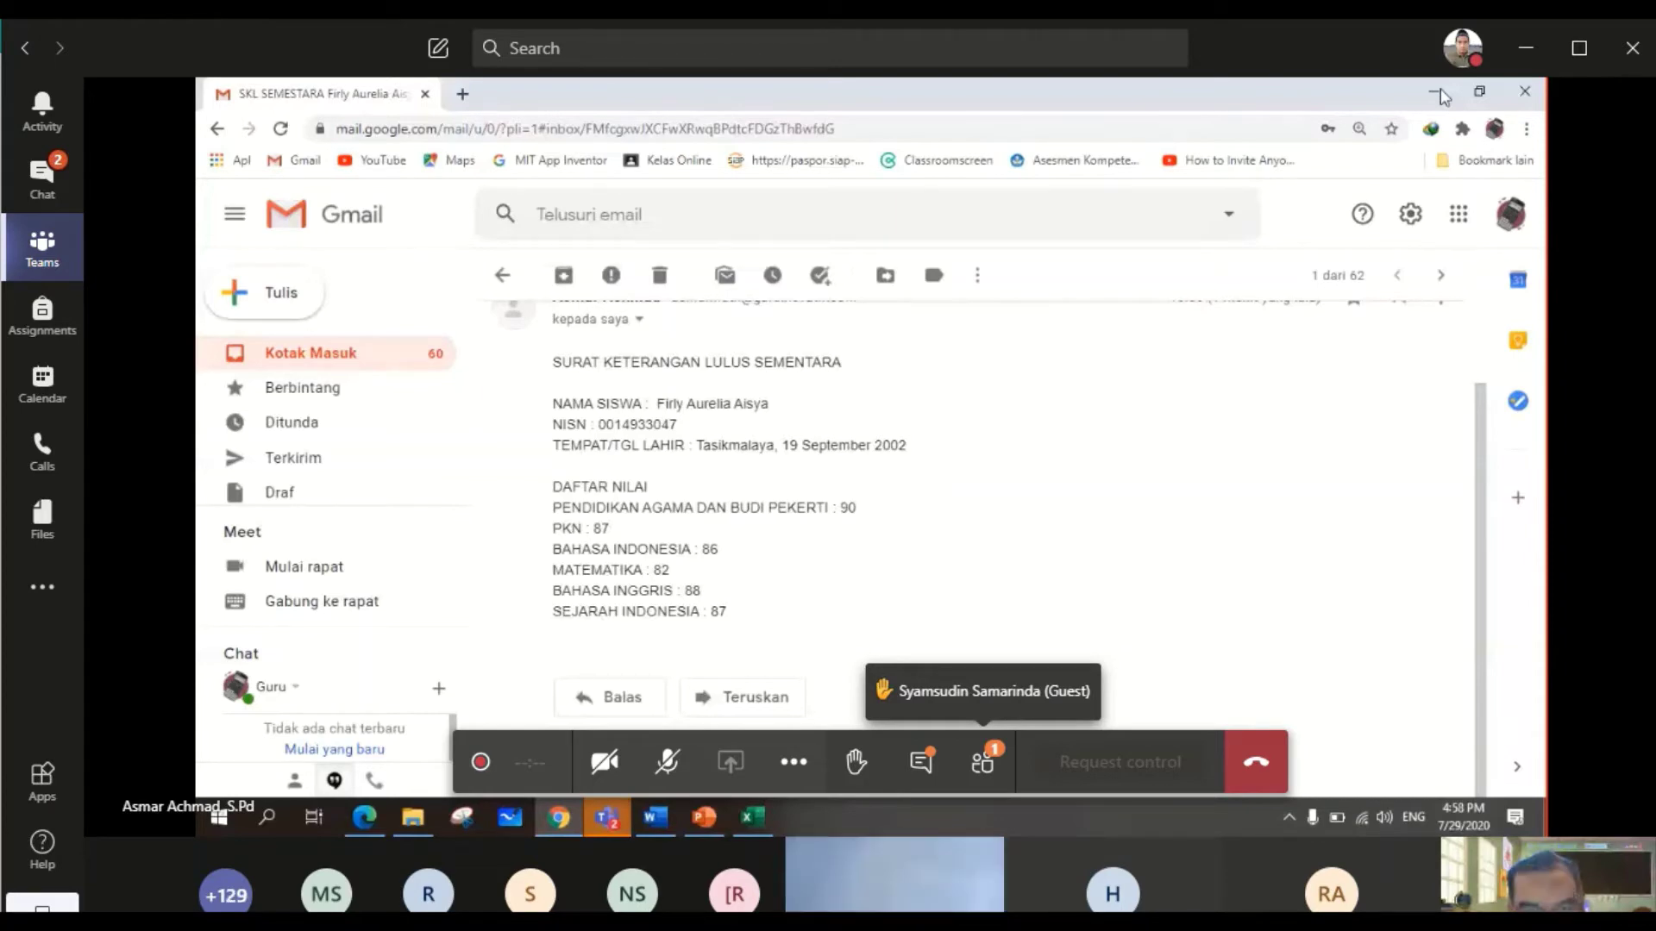
{"action": "left_click", "coordinate": [1436, 91]}
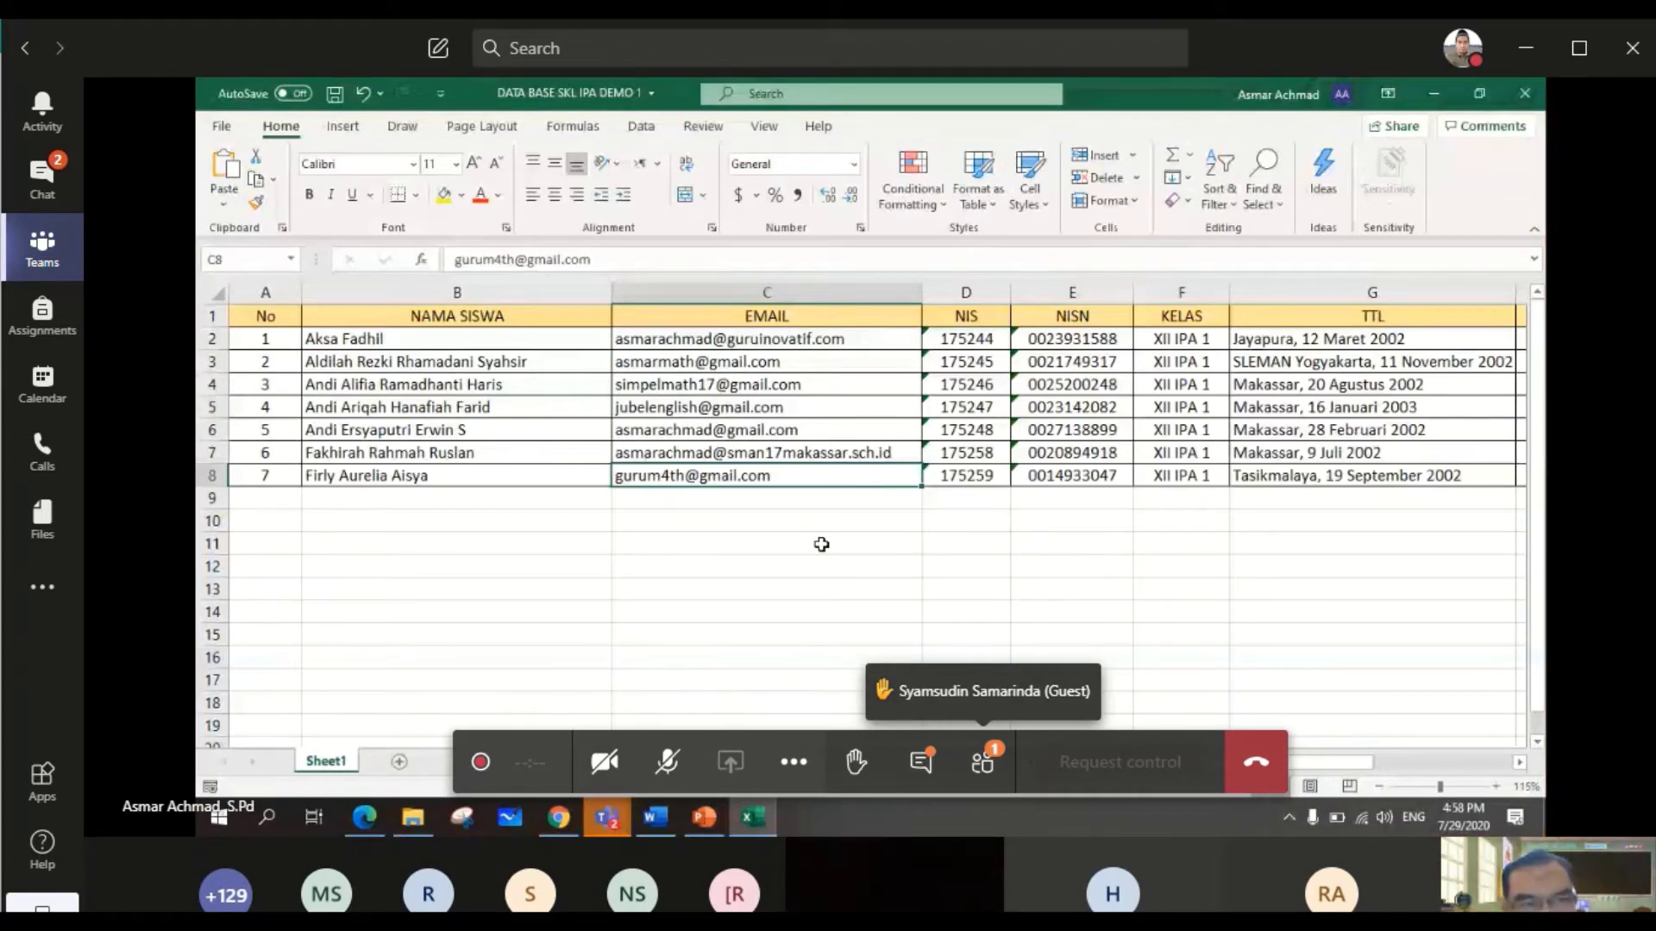
- Close the DATA BASE SKL IPA DEMO 1 workbook in the browser and switch to the PowerAutomate presentation in PowerPoint
{"action": "left_click", "coordinate": [1434, 93]}
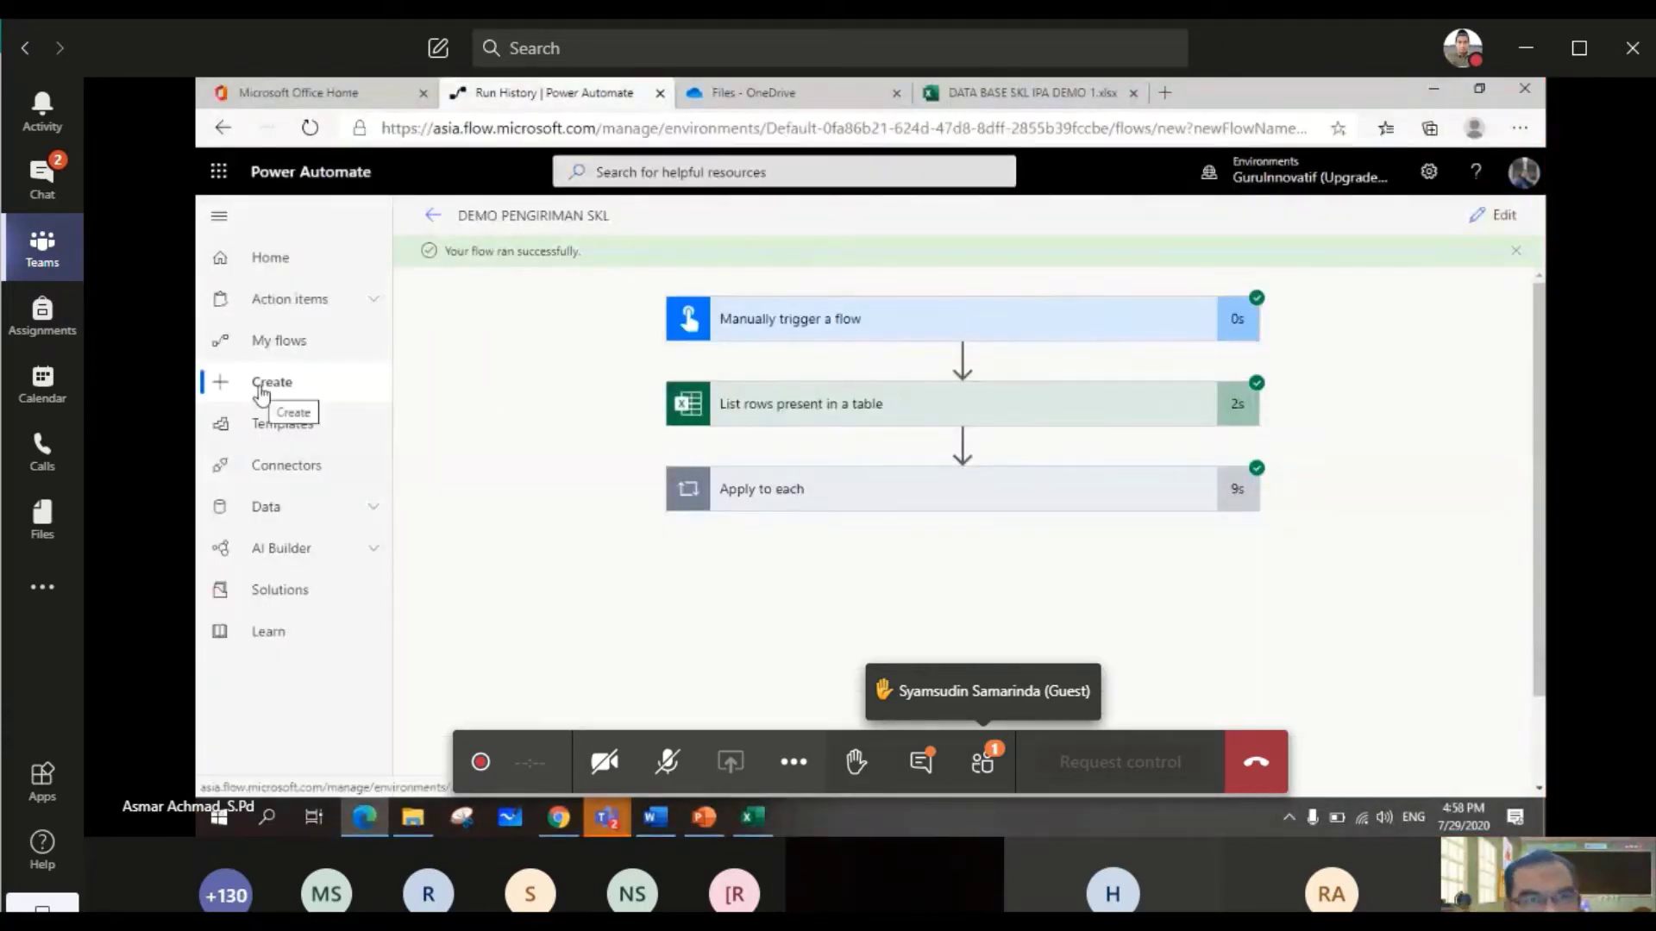
{"action": "left_click", "coordinate": [1131, 93]}
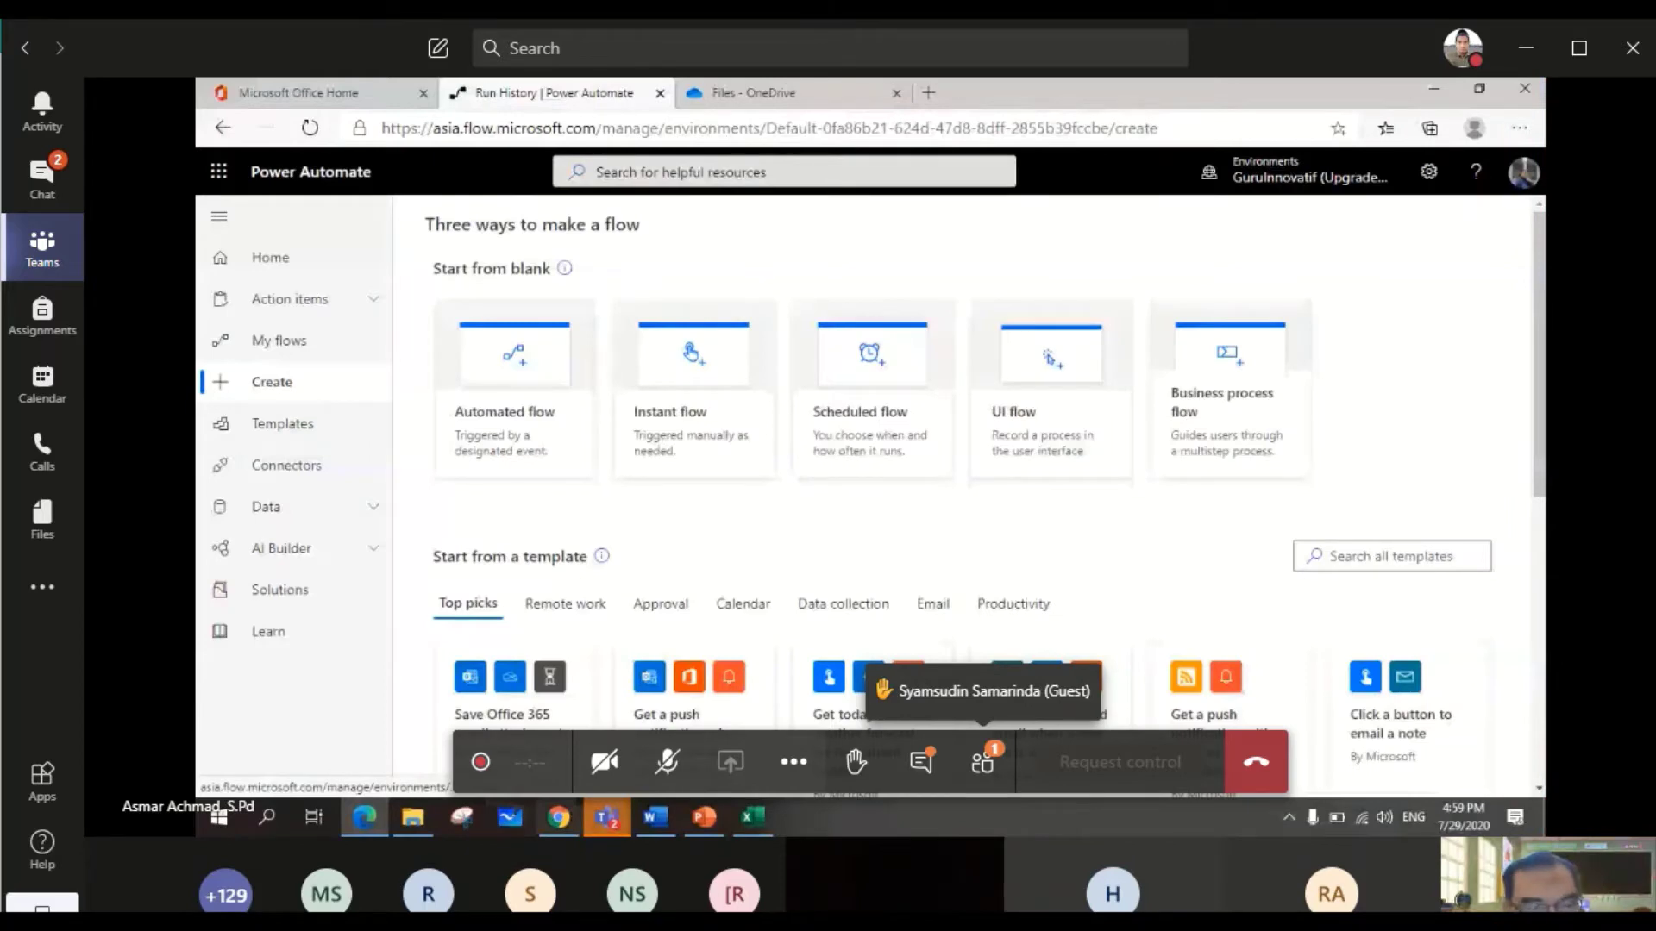
{"action": "key", "text": "alt+Tab"}
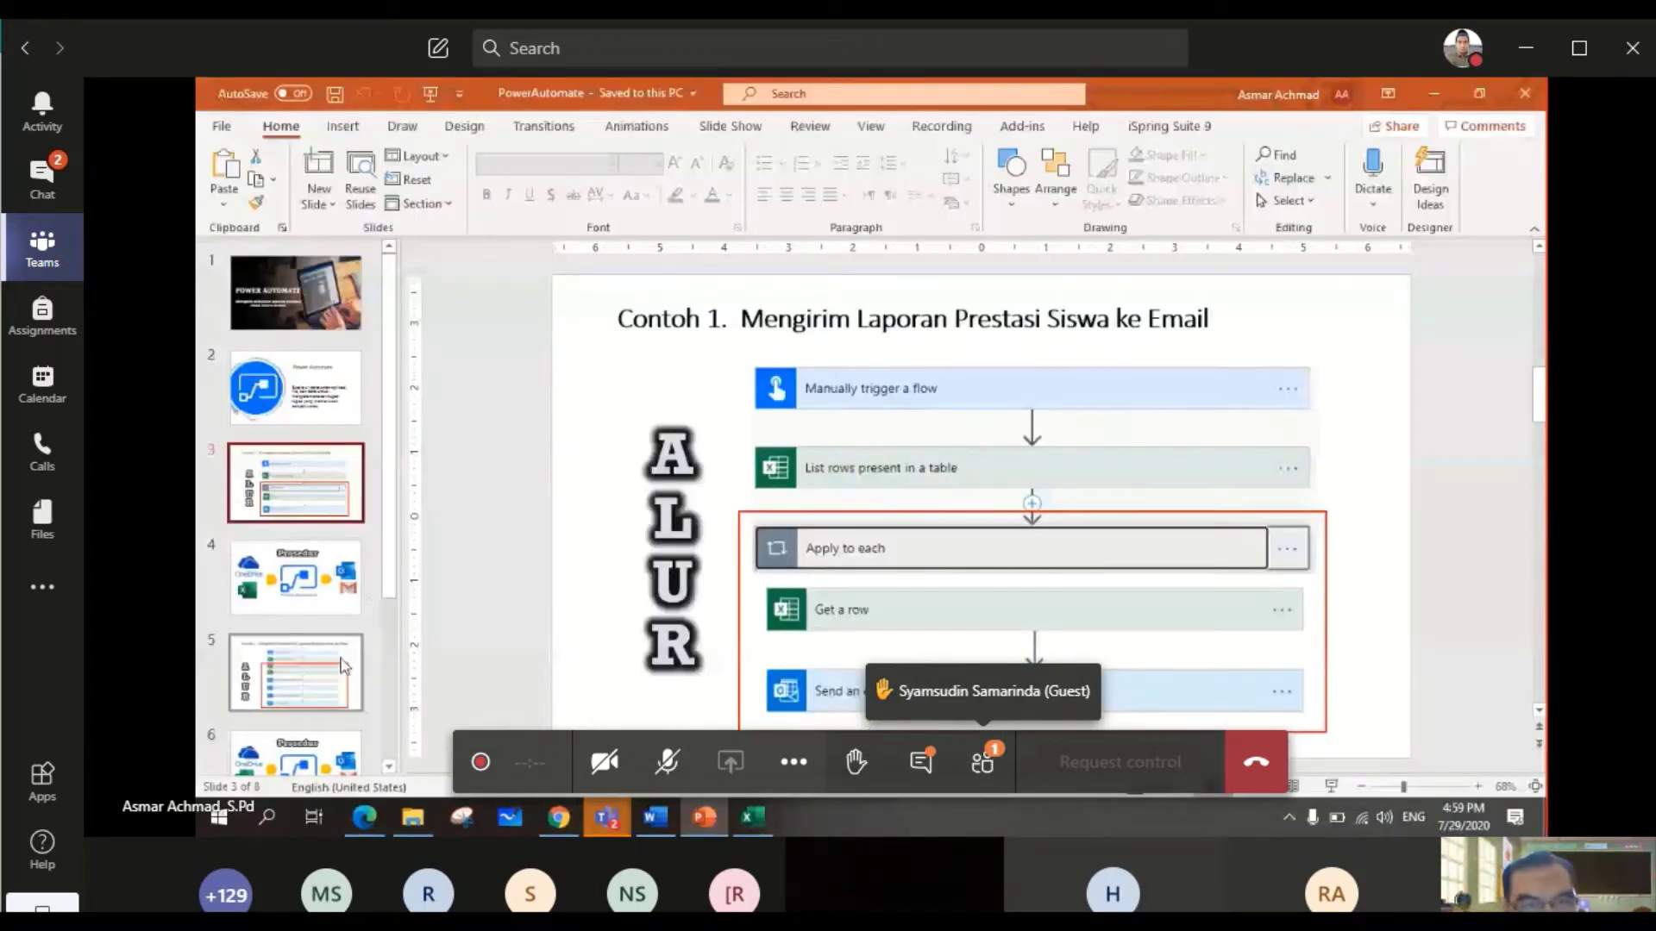
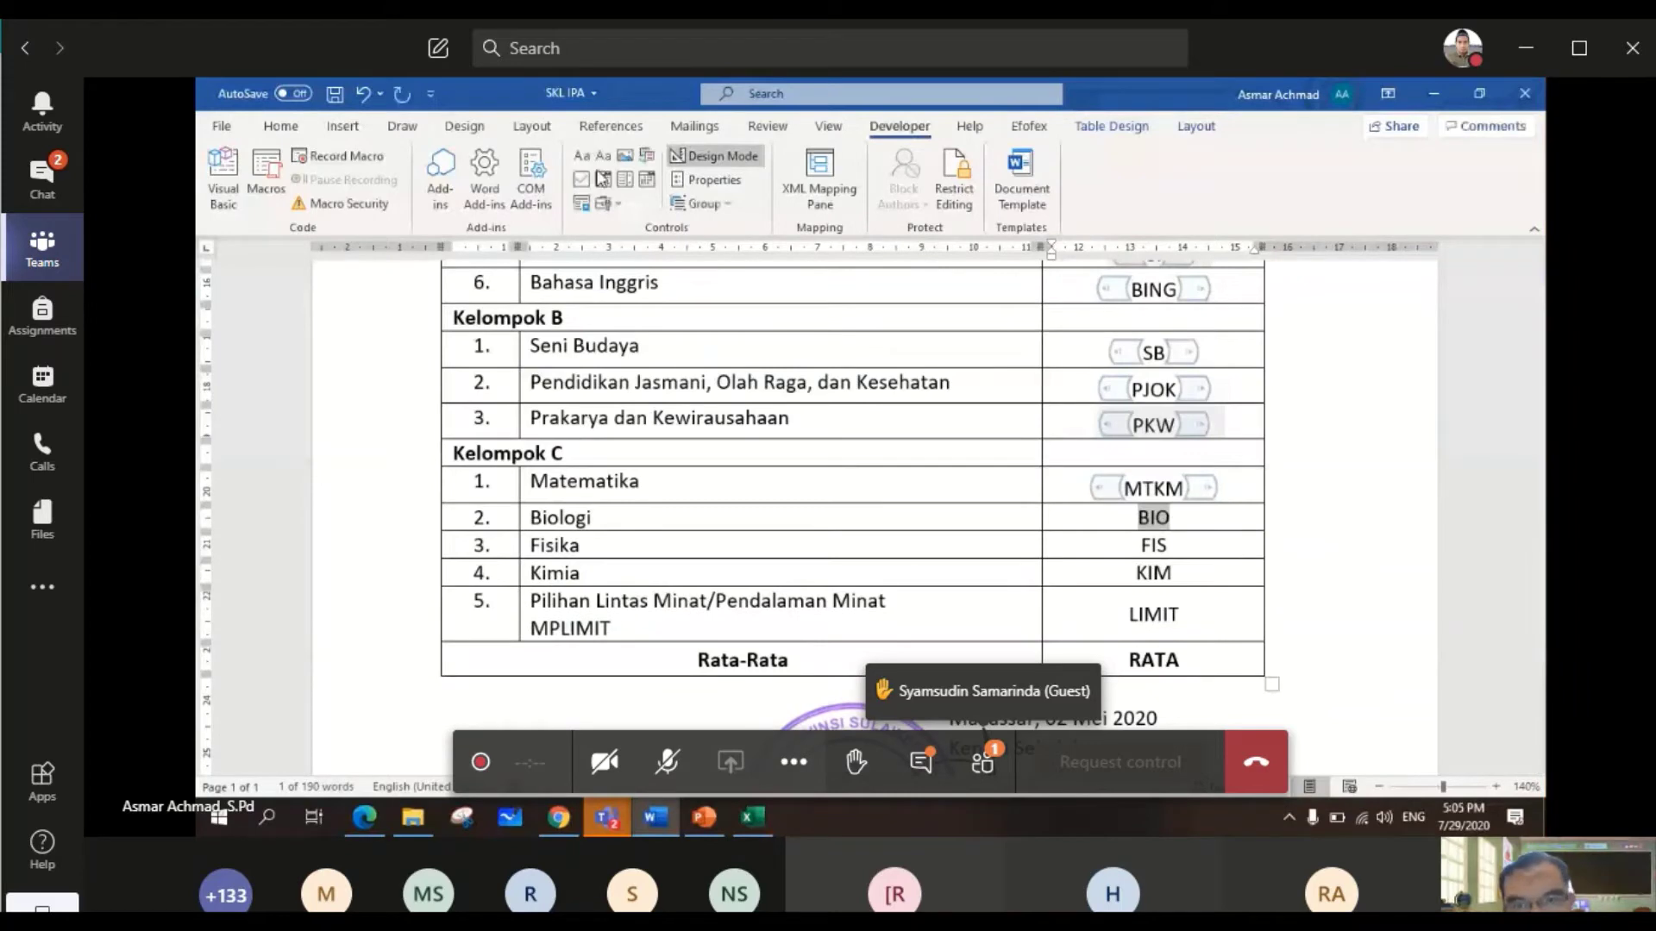
- Turn the BIO, FIS, KIM, LIMIT, RATA and MPLIMIT placeholders in the SKL IPA grade table into text content controls
{"action": "left_click", "coordinate": [603, 178]}
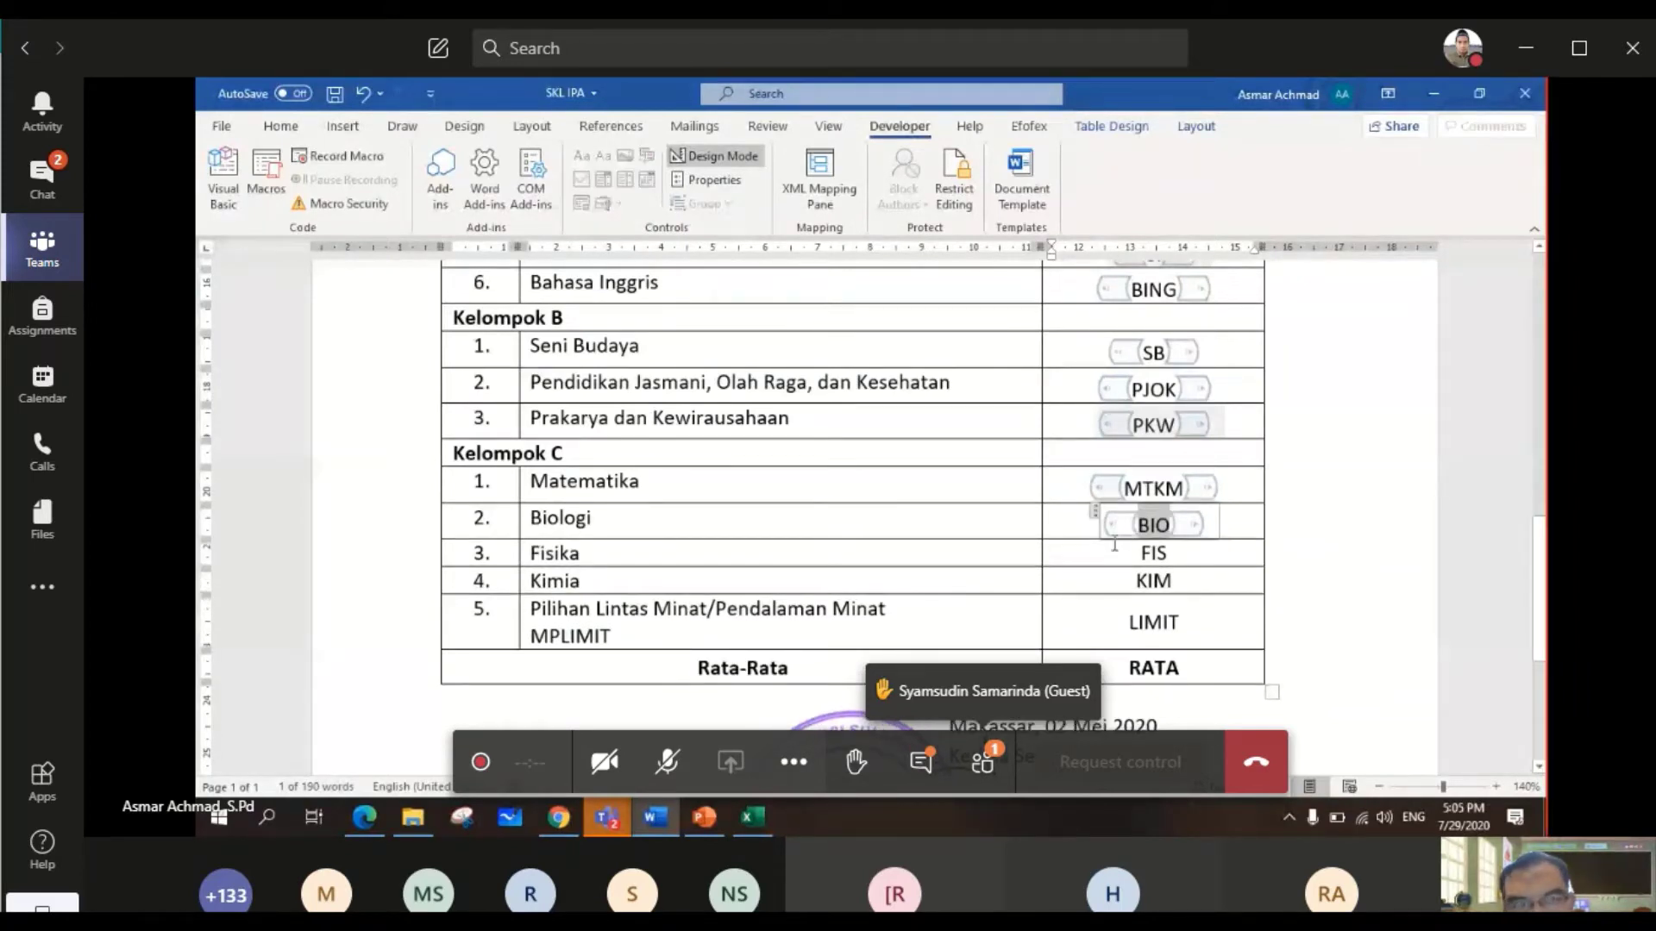
{"action": "double_click", "coordinate": [1153, 553]}
{"action": "left_click", "coordinate": [603, 156]}
{"action": "double_click", "coordinate": [1153, 580]}
{"action": "left_click", "coordinate": [603, 157]}
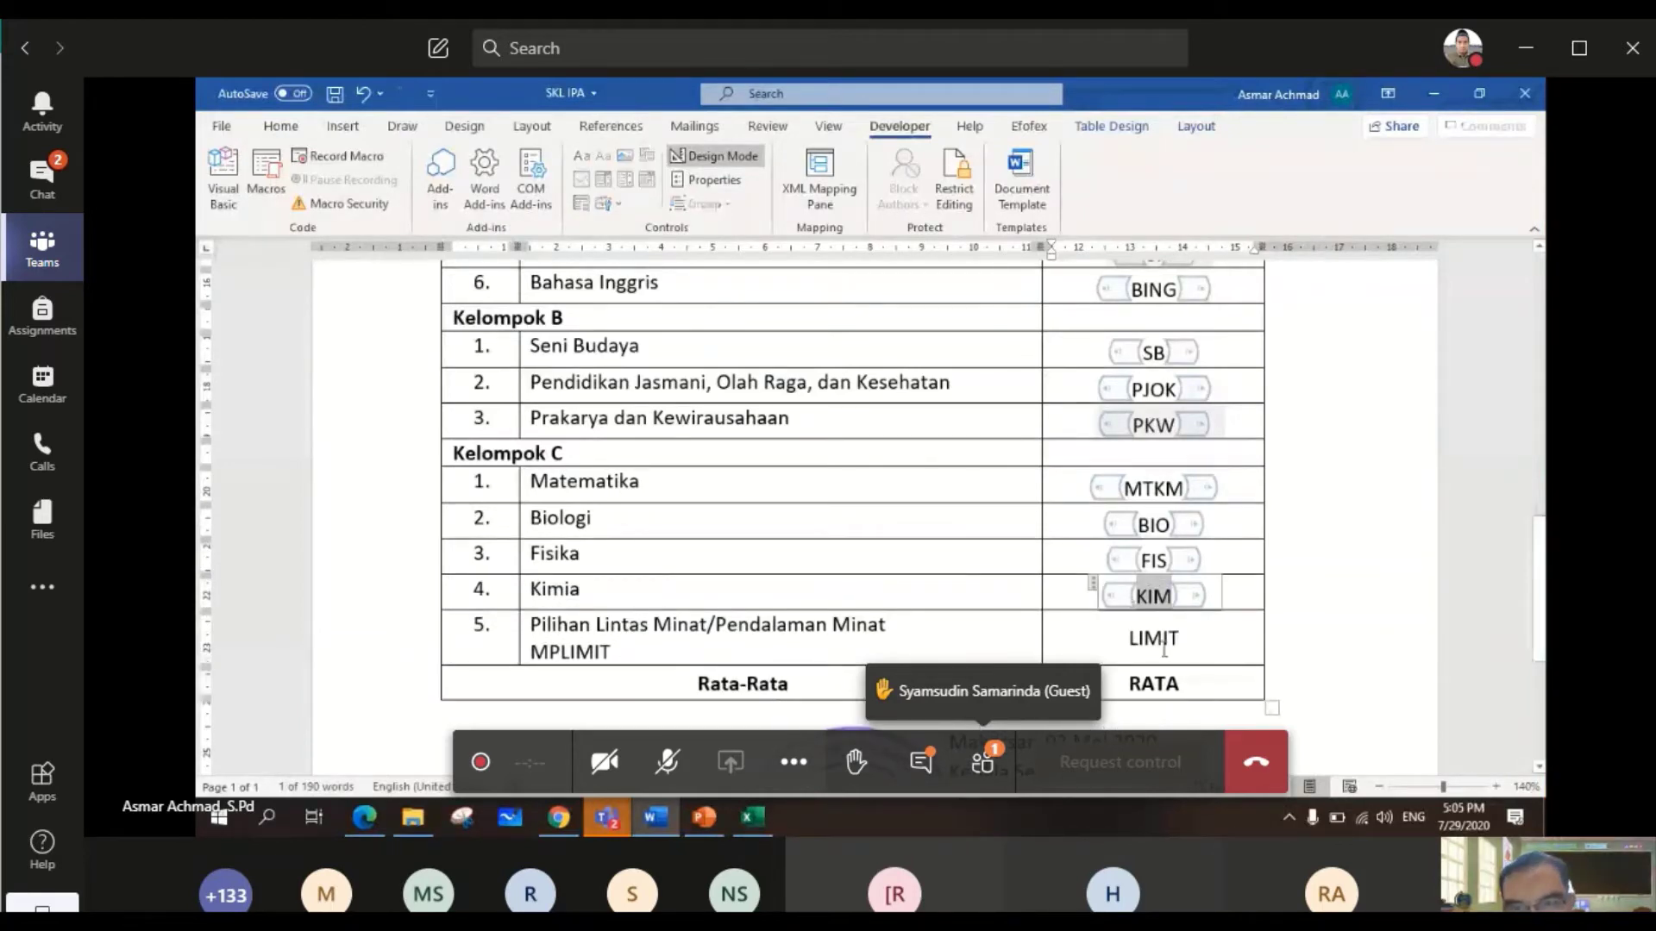
{"action": "double_click", "coordinate": [1153, 639]}
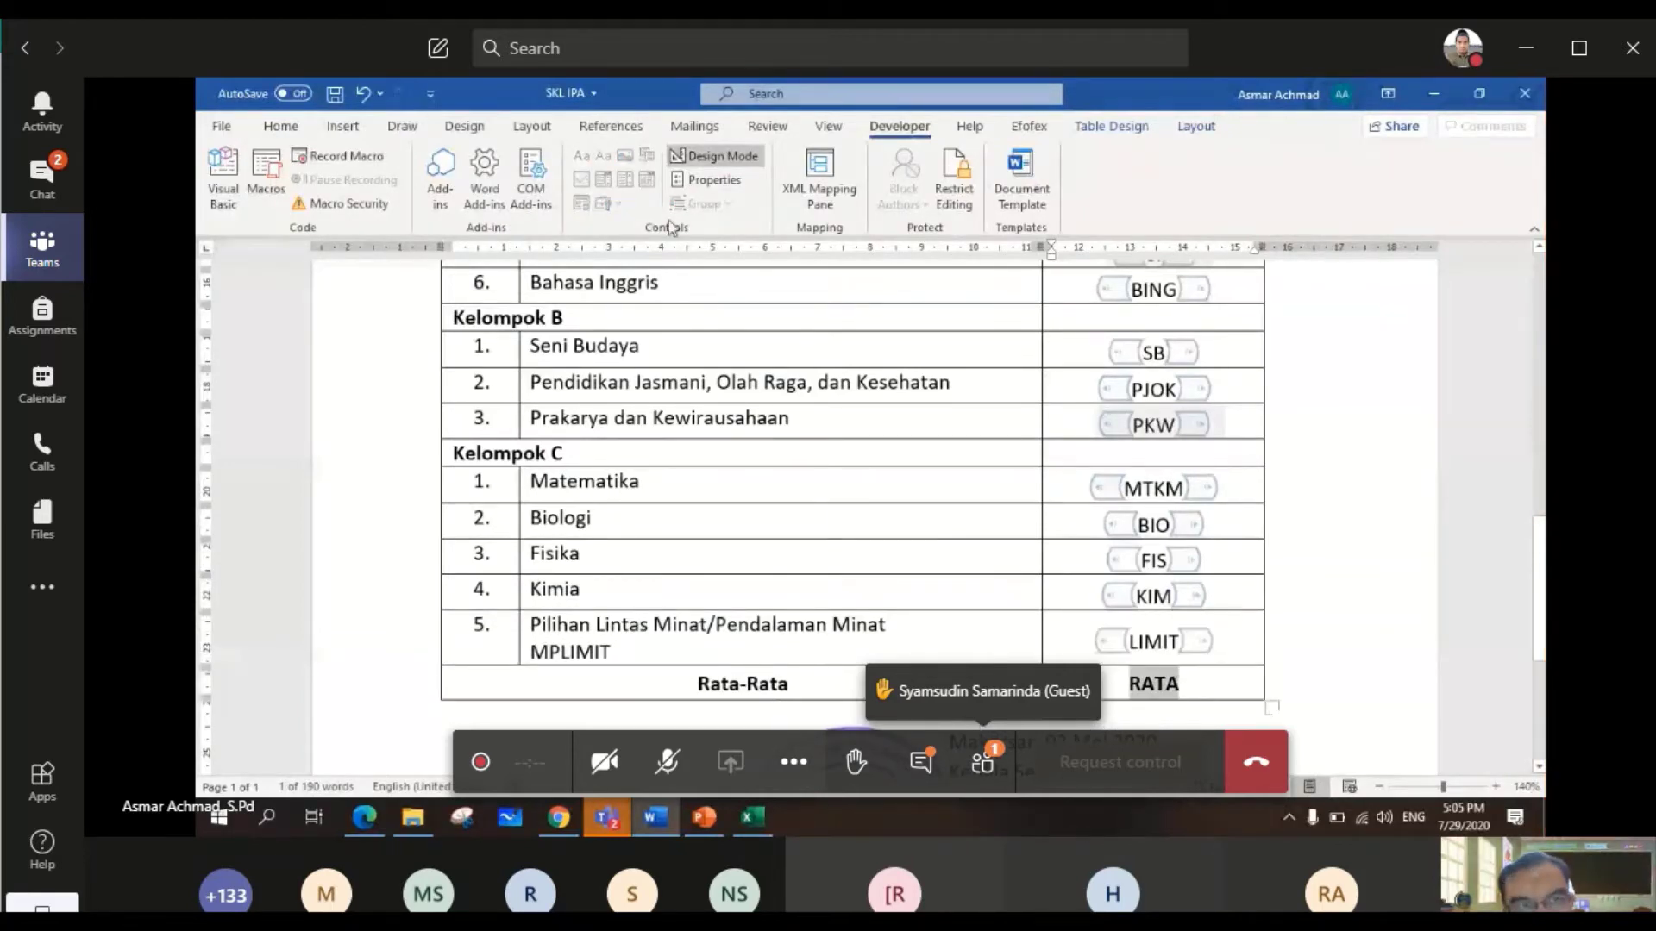
{"action": "left_click", "coordinate": [603, 156]}
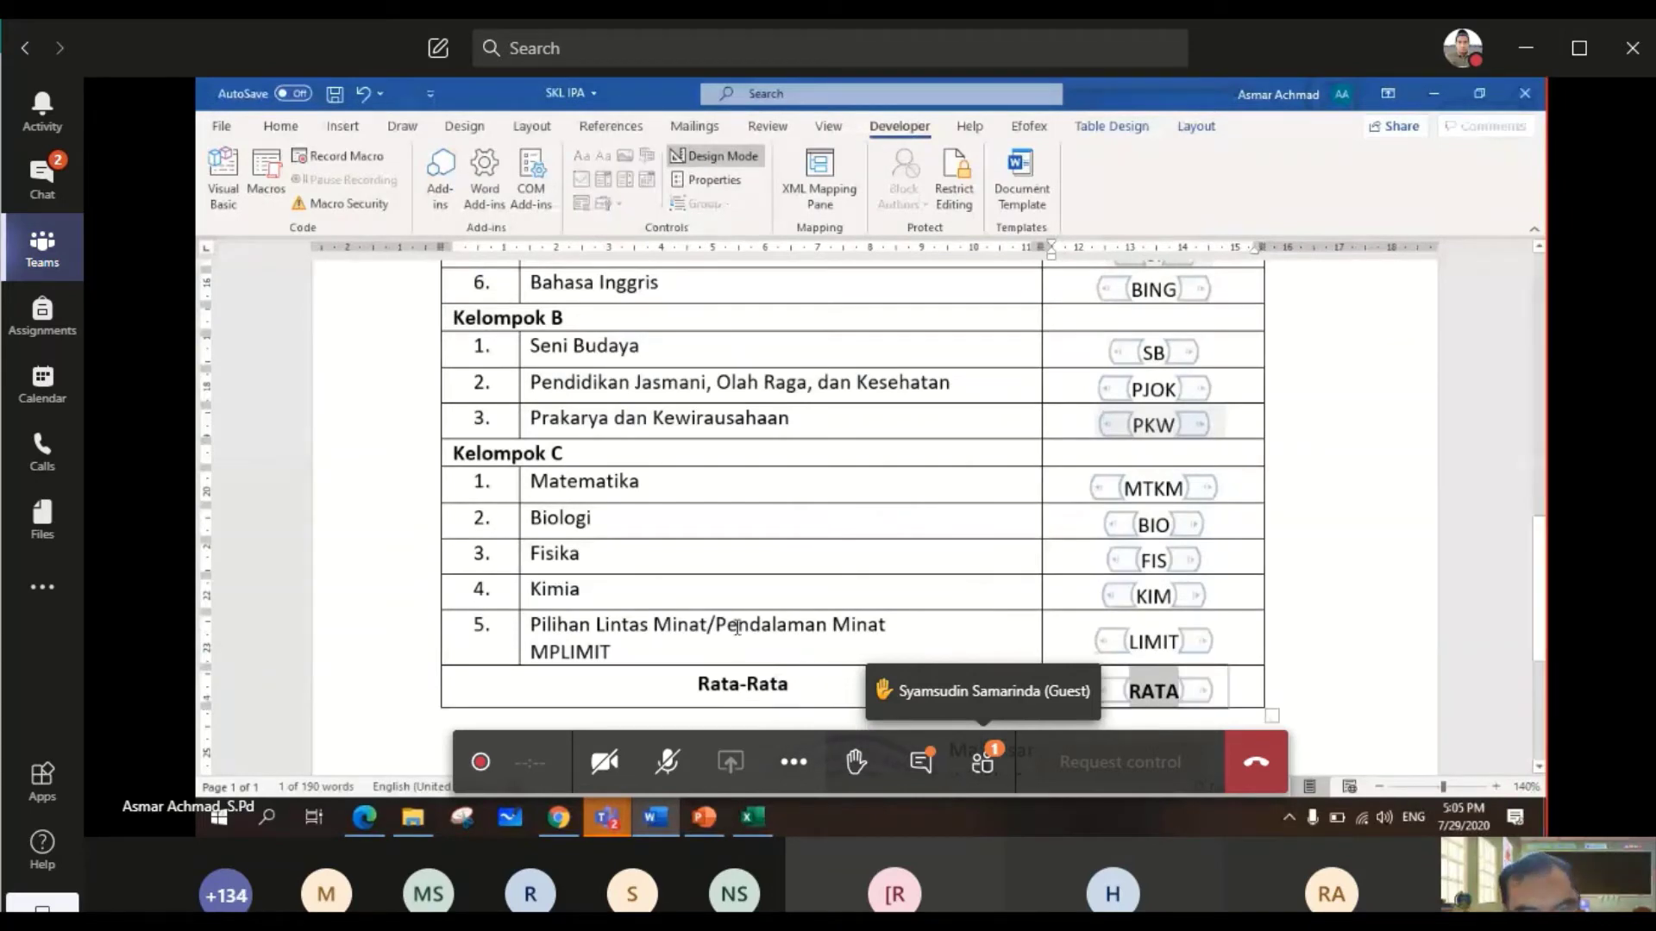
{"action": "double_click", "coordinate": [570, 652]}
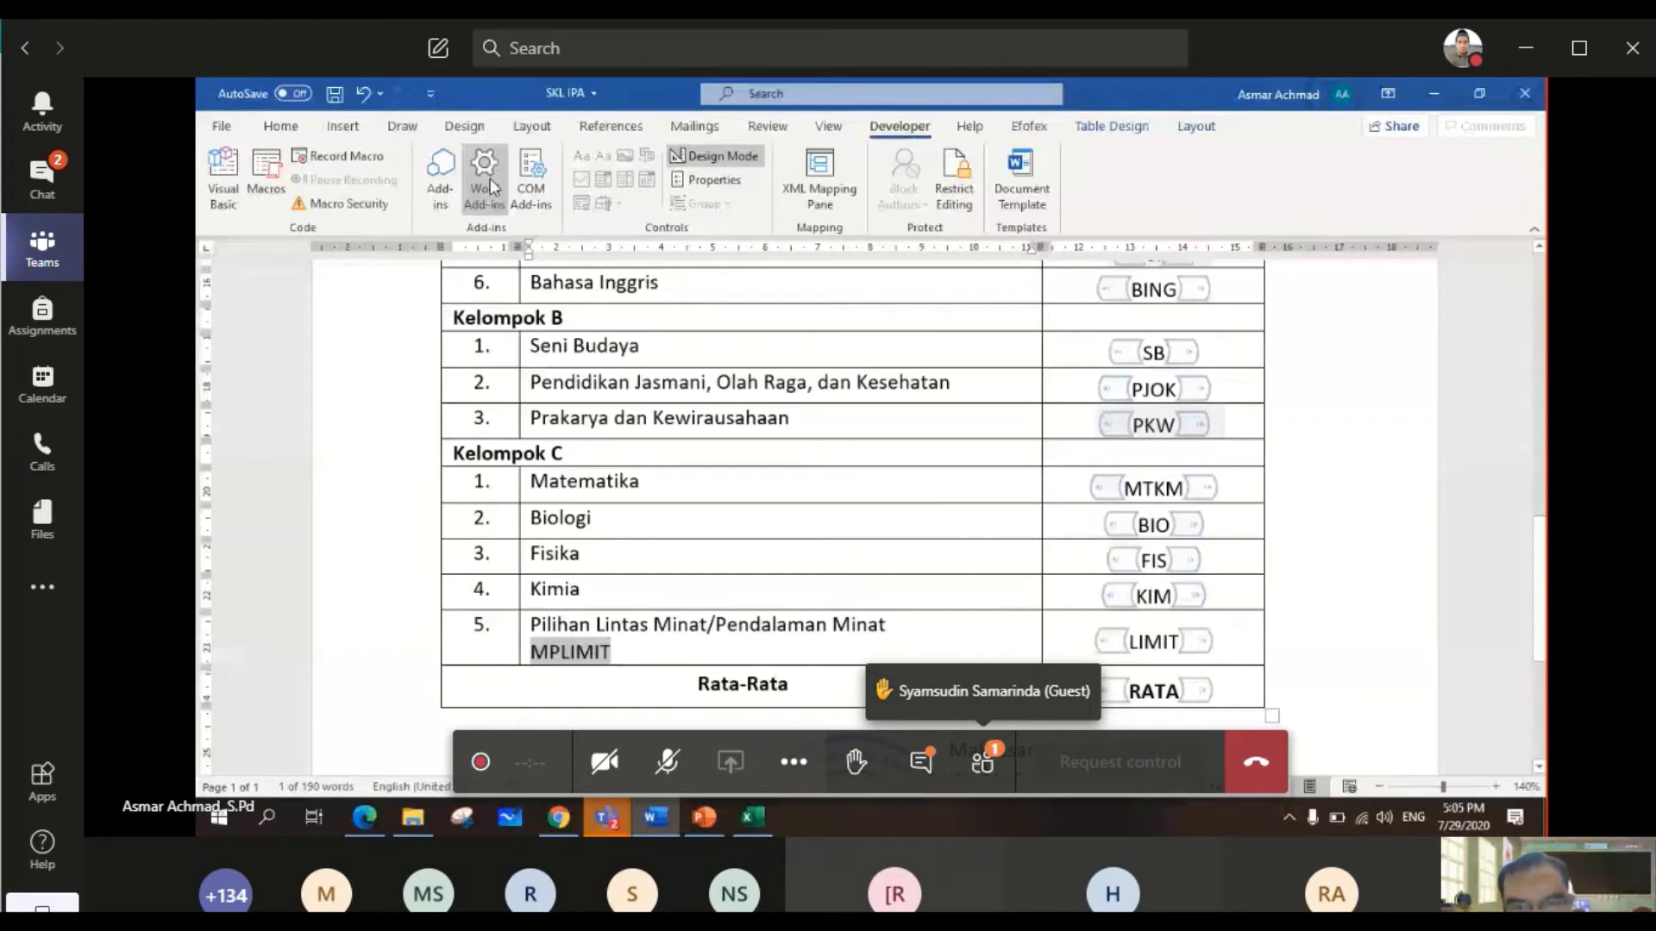
{"action": "left_click", "coordinate": [582, 155]}
- Check the signature block and the letterhead of the SKL IPA document and save the file
{"action": "scroll", "coordinate": [777, 517], "scroll_direction": "down", "scroll_amount": 3}
{"action": "left_click", "coordinate": [1022, 529]}
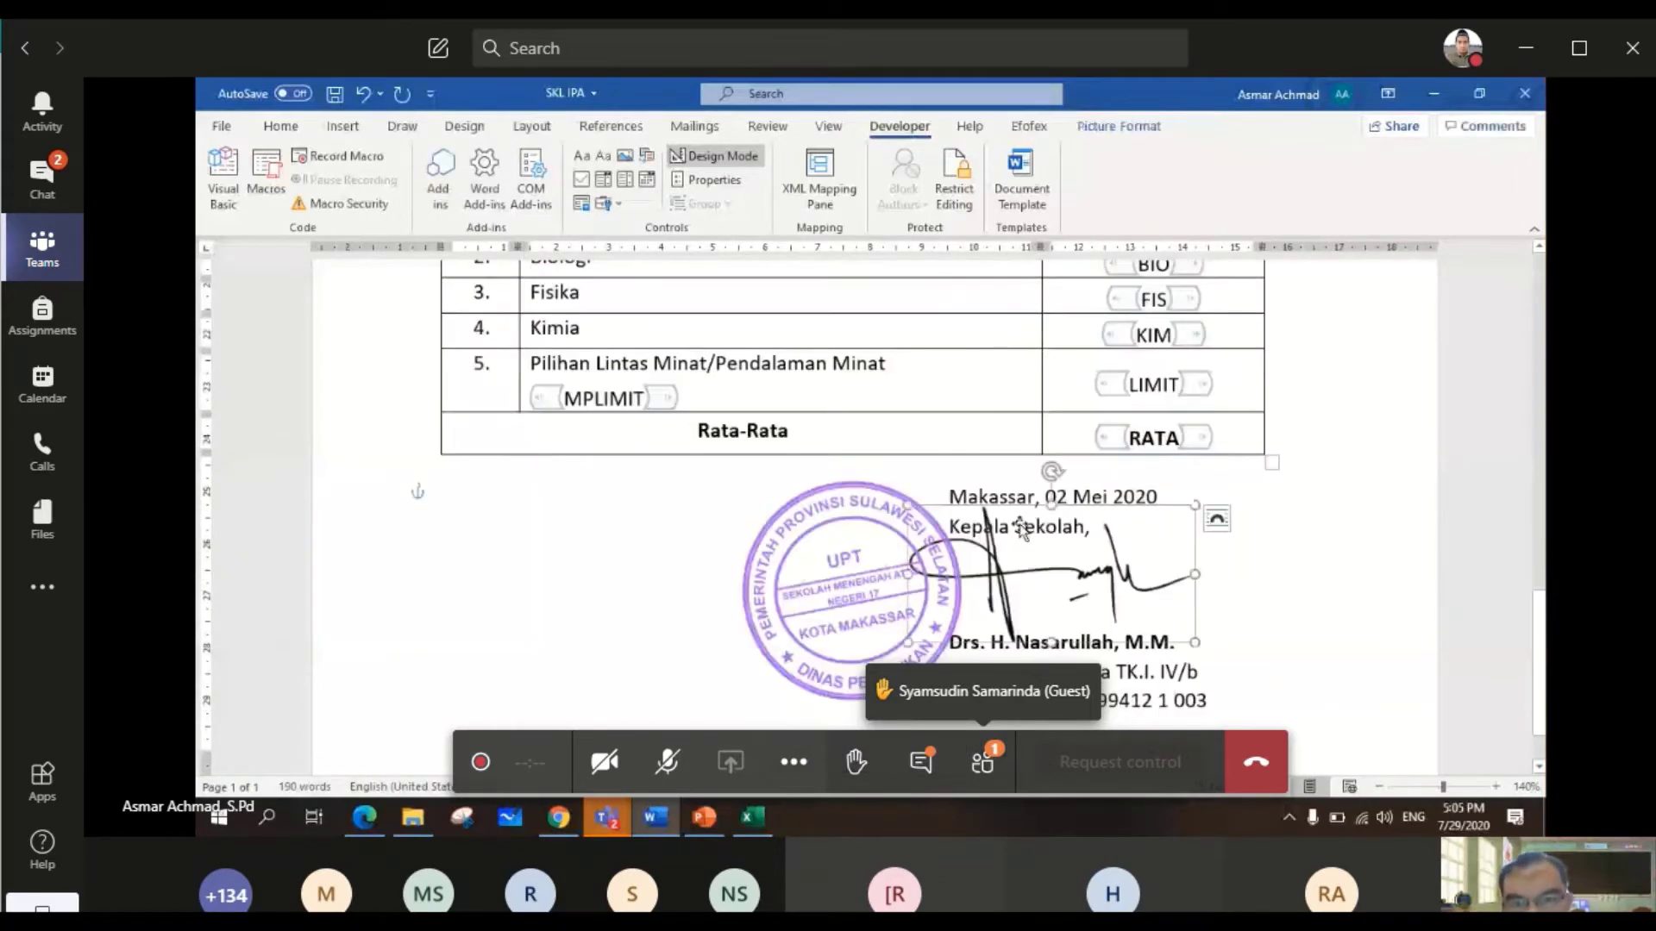
{"action": "left_click", "coordinate": [1022, 529]}
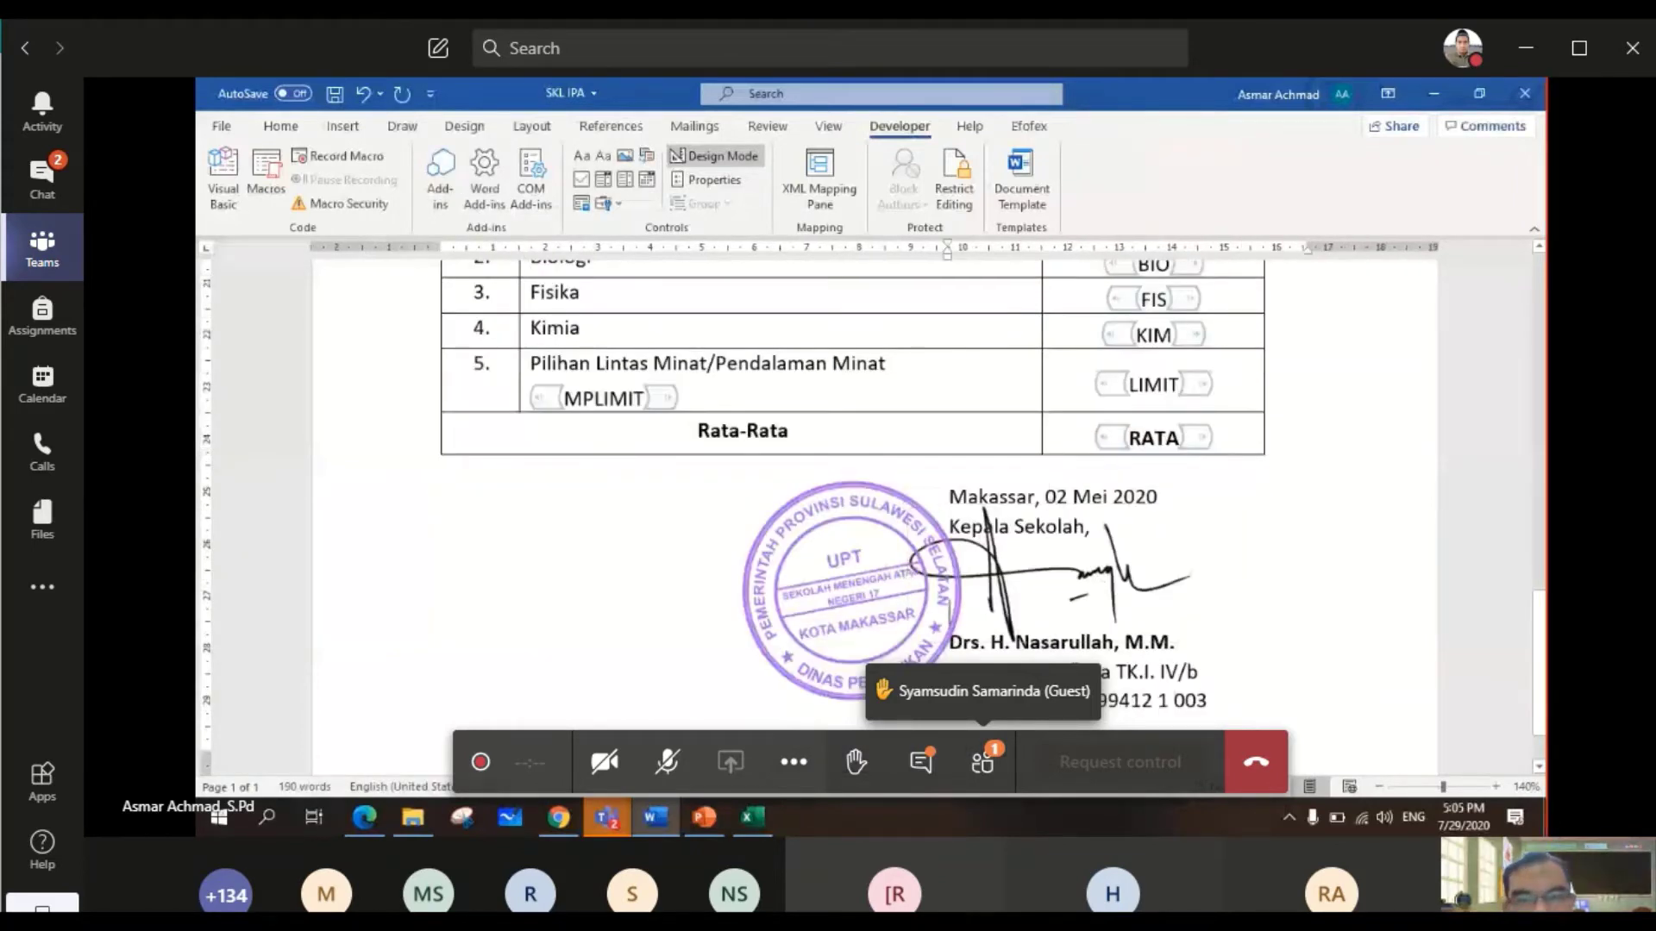
{"action": "scroll", "coordinate": [918, 652], "scroll_direction": "up", "scroll_amount": 2}
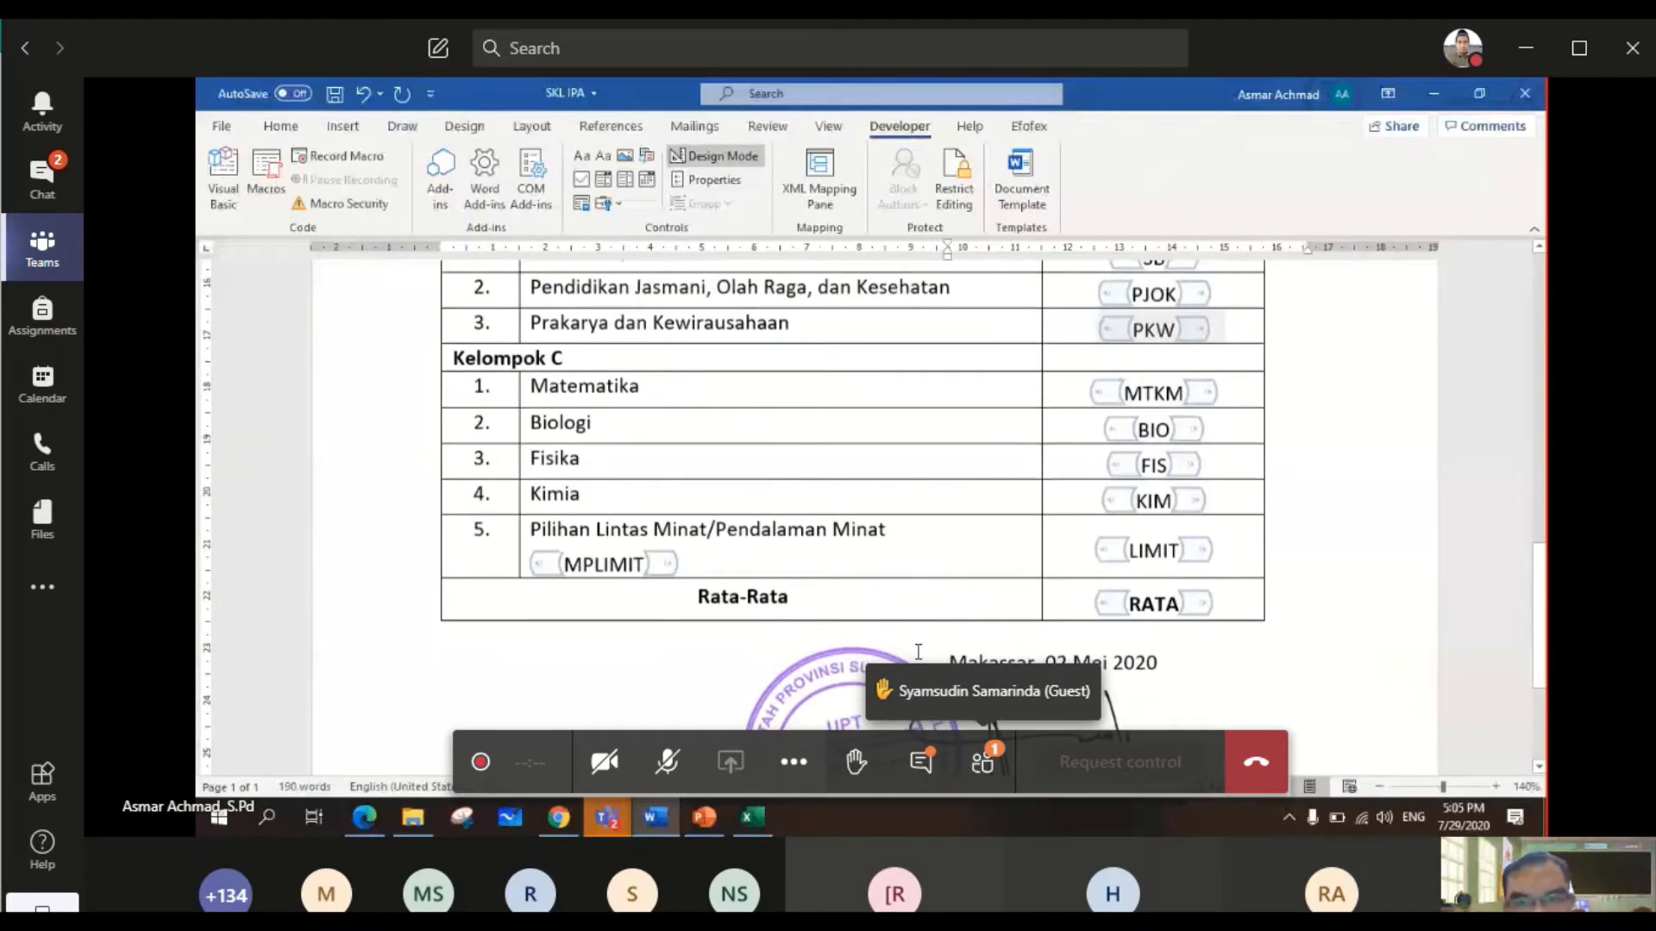
{"action": "key", "text": "ctrl+Home"}
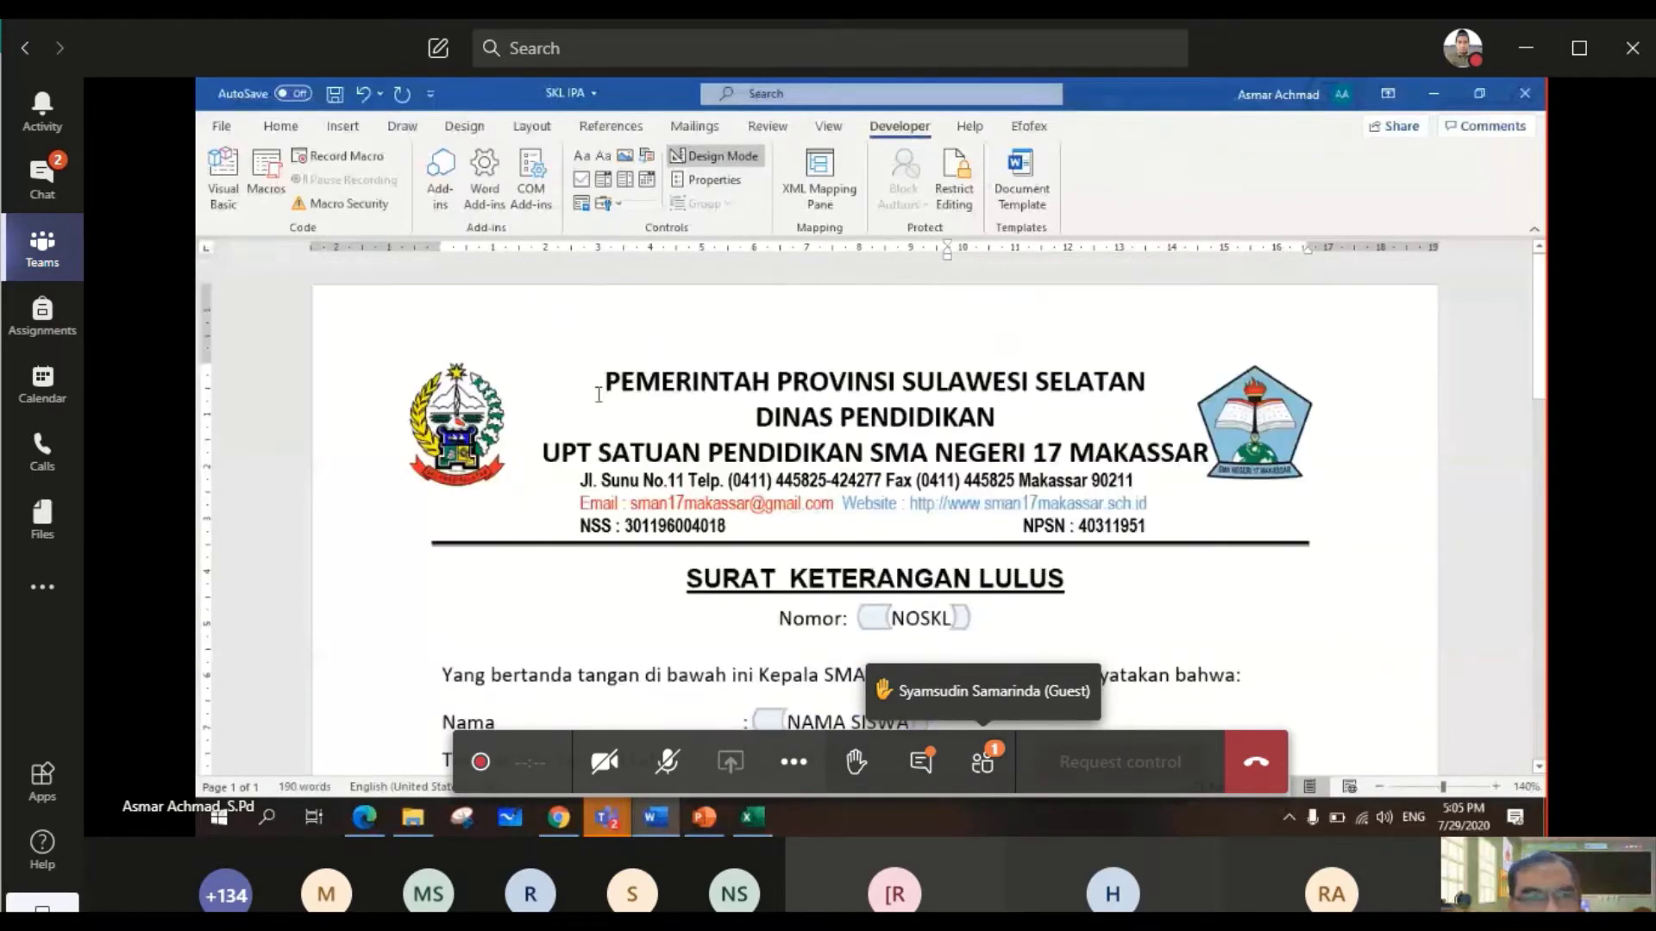
{"action": "left_click", "coordinate": [335, 102]}
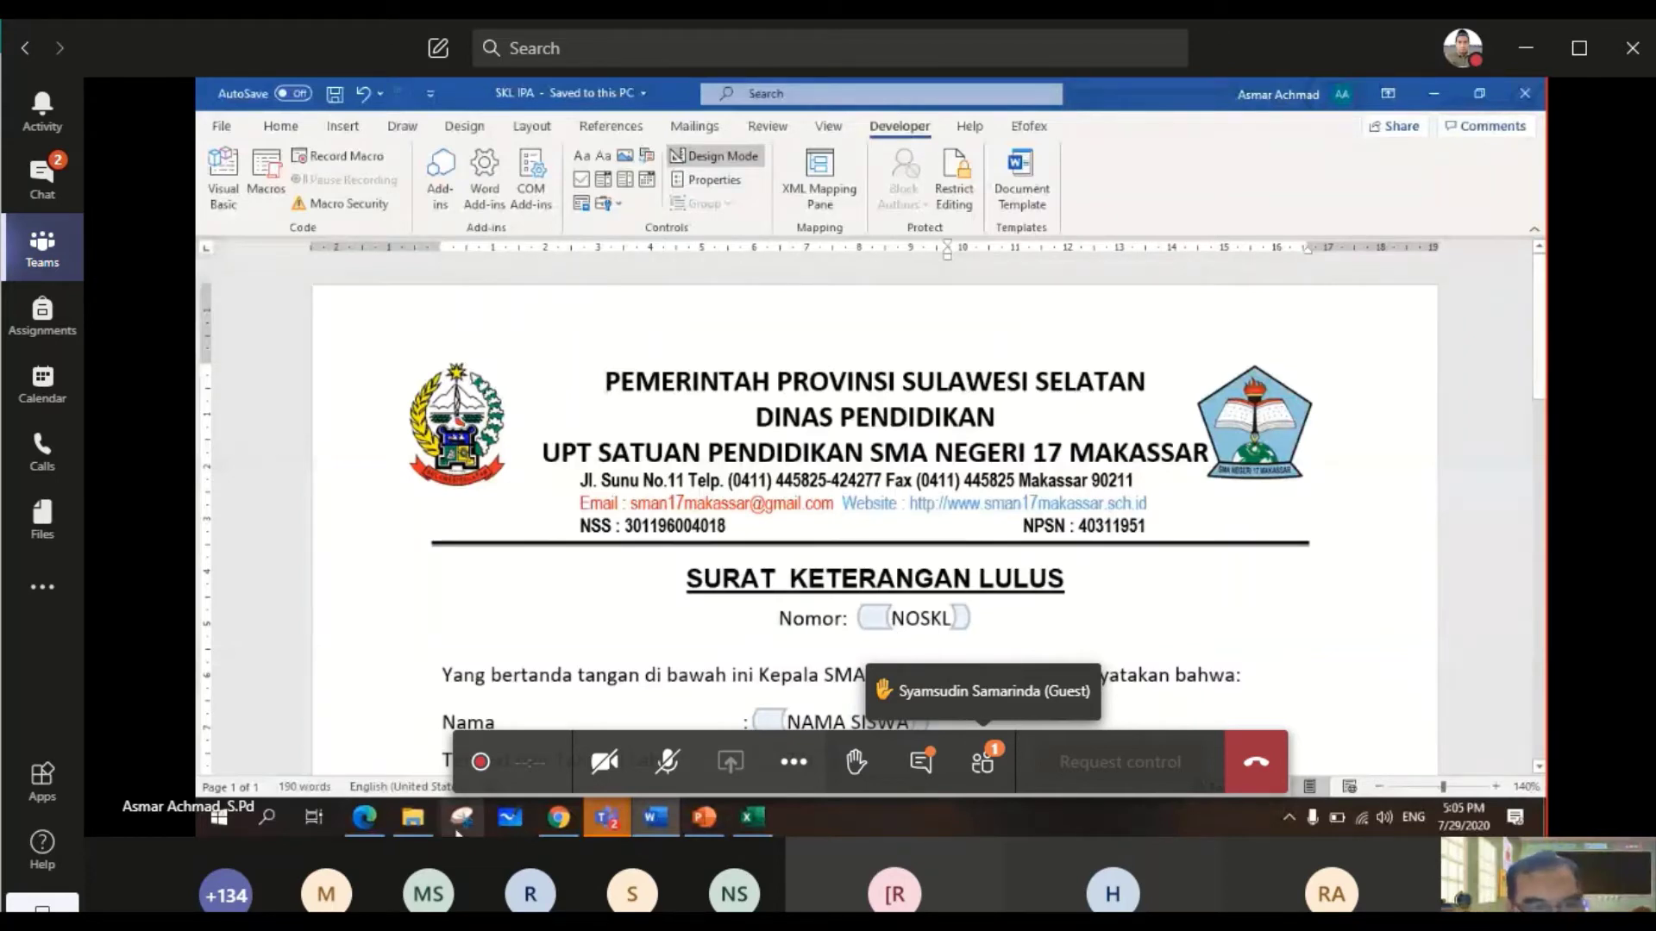
- Switch to OneDrive in the browser, create a folder named SKL DEMO 1 in My files, and open it
{"action": "left_click", "coordinate": [363, 819]}
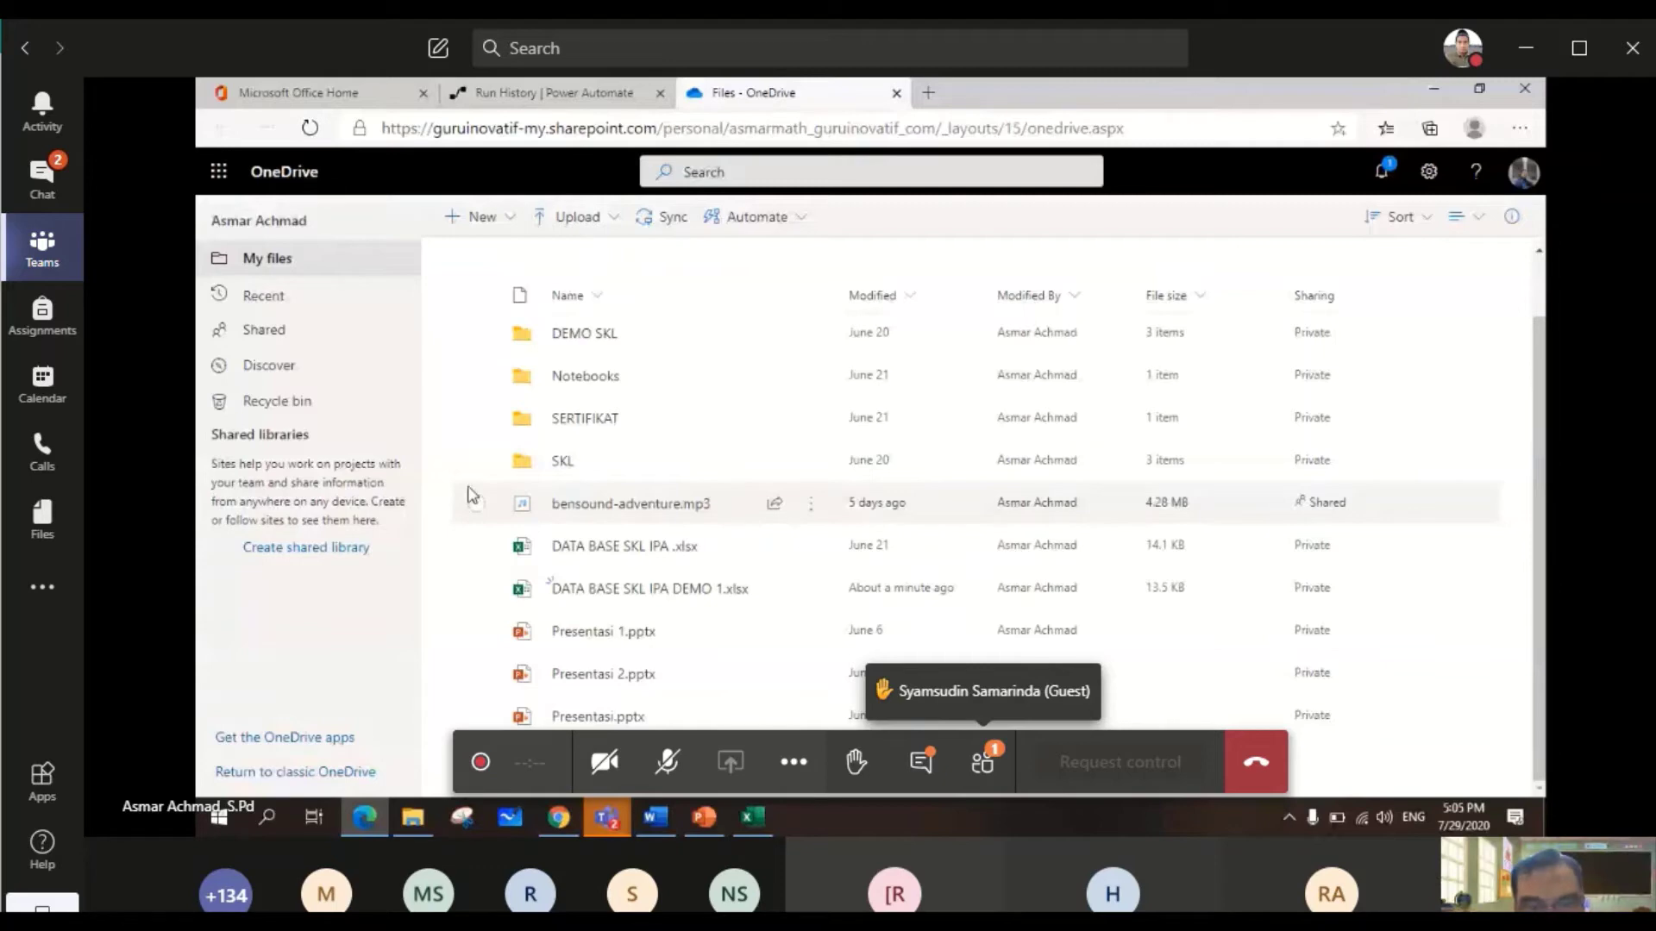
{"action": "type", "text": "s"}
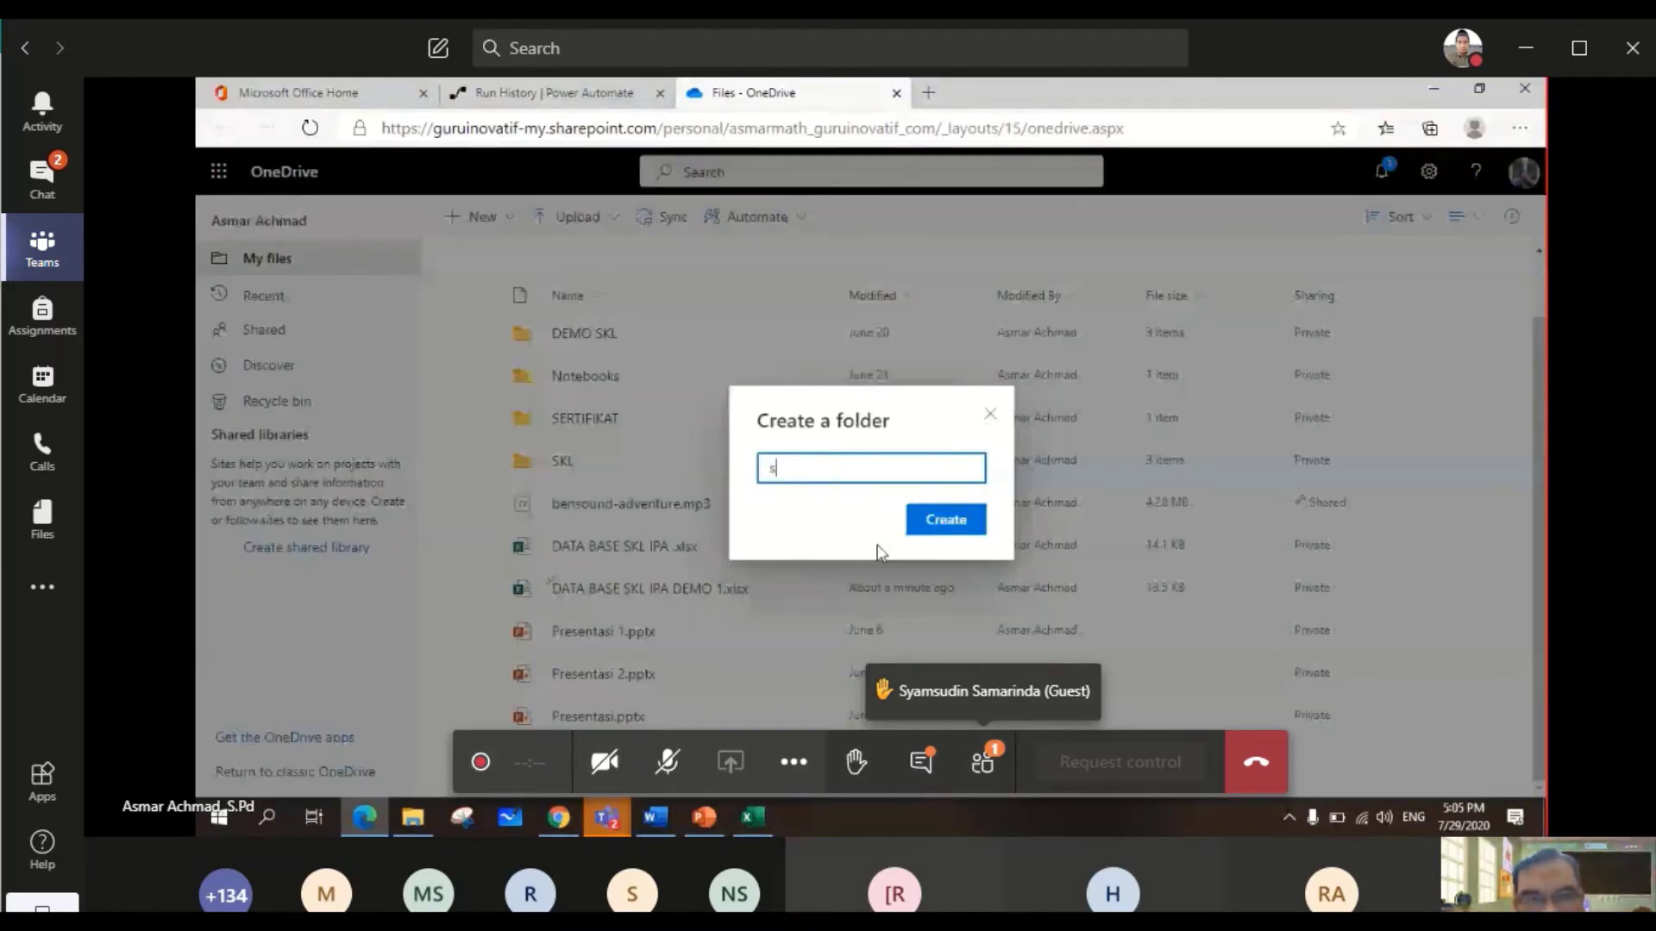
{"action": "type", "text": "KL D"}
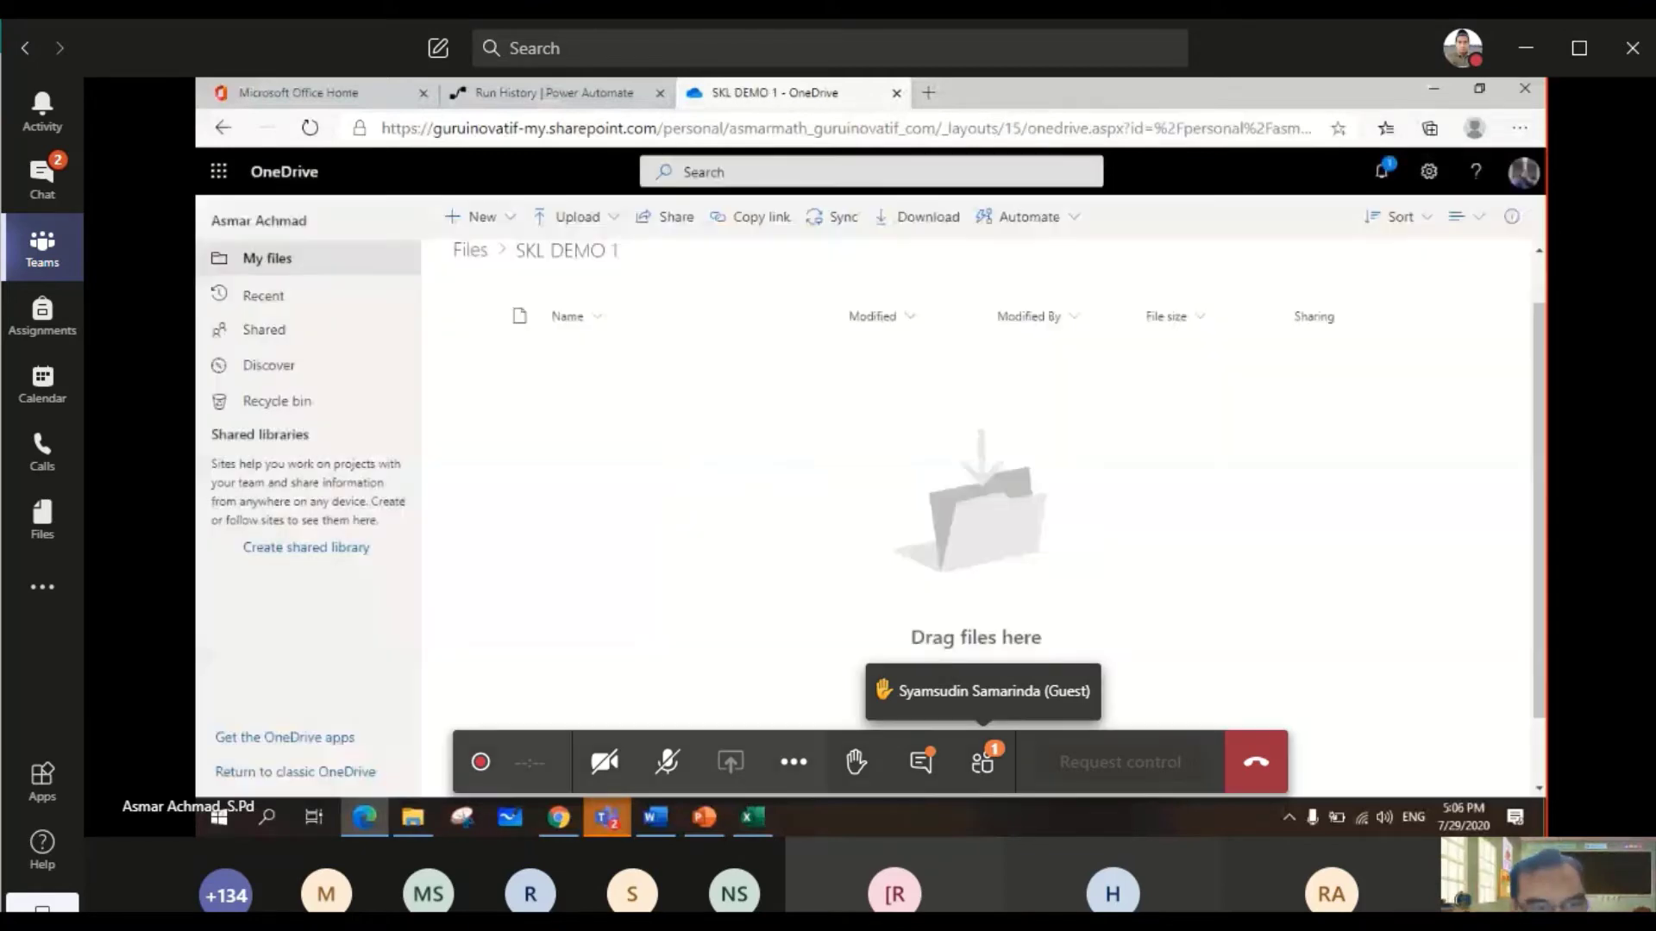
- Upload the DATA BASE SKL IPA workbook and the SKL IPA document from the local SKL folder to SKL DEMO 1
{"action": "left_click", "coordinate": [413, 817]}
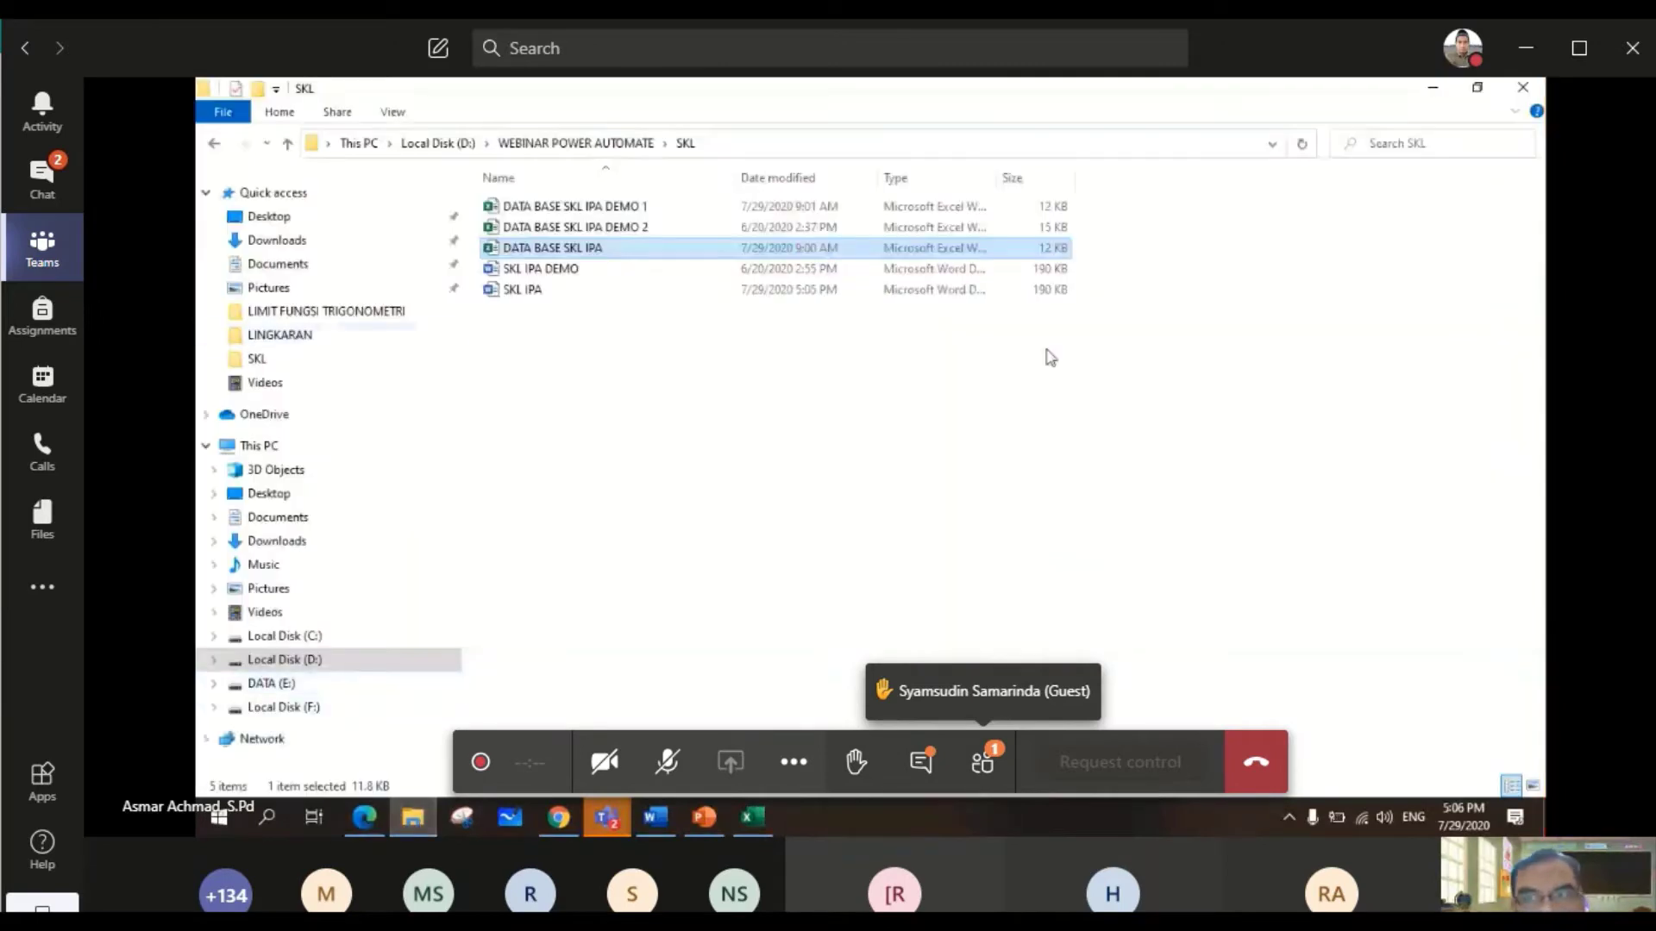
{"action": "left_click", "coordinate": [1478, 89]}
{"action": "left_click", "coordinate": [1121, 679]}
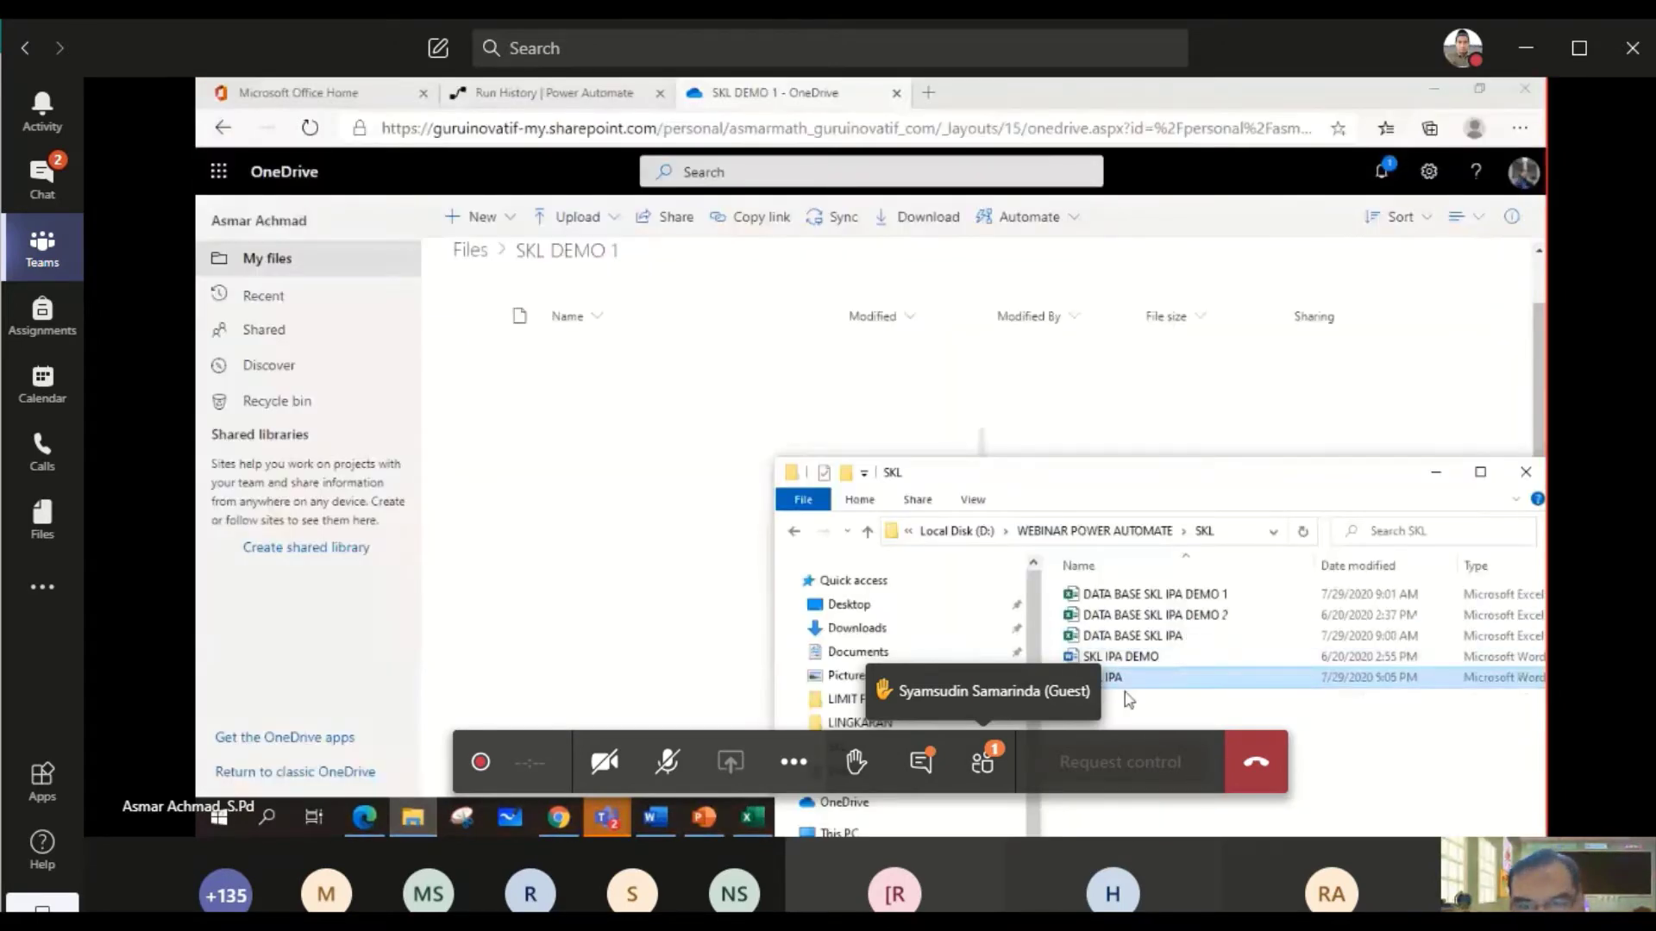
{"action": "left_click", "coordinate": [1166, 643], "text": "ctrl"}
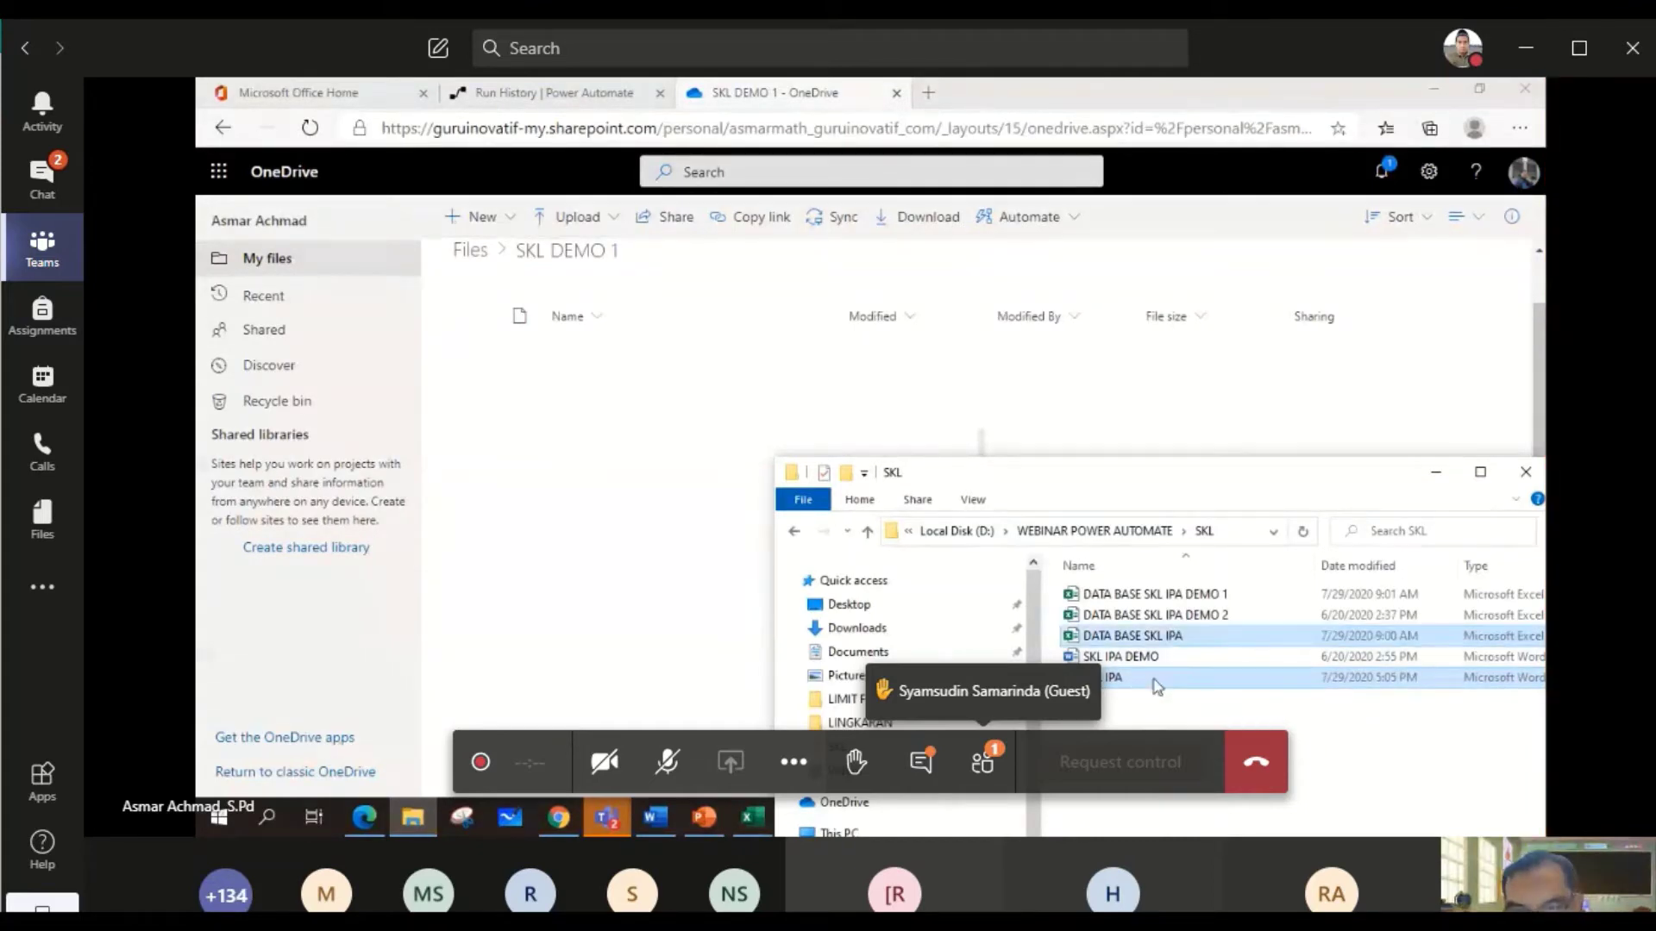
{"action": "left_click_drag", "start_coordinate": [1155, 687], "coordinate": [758, 572]}
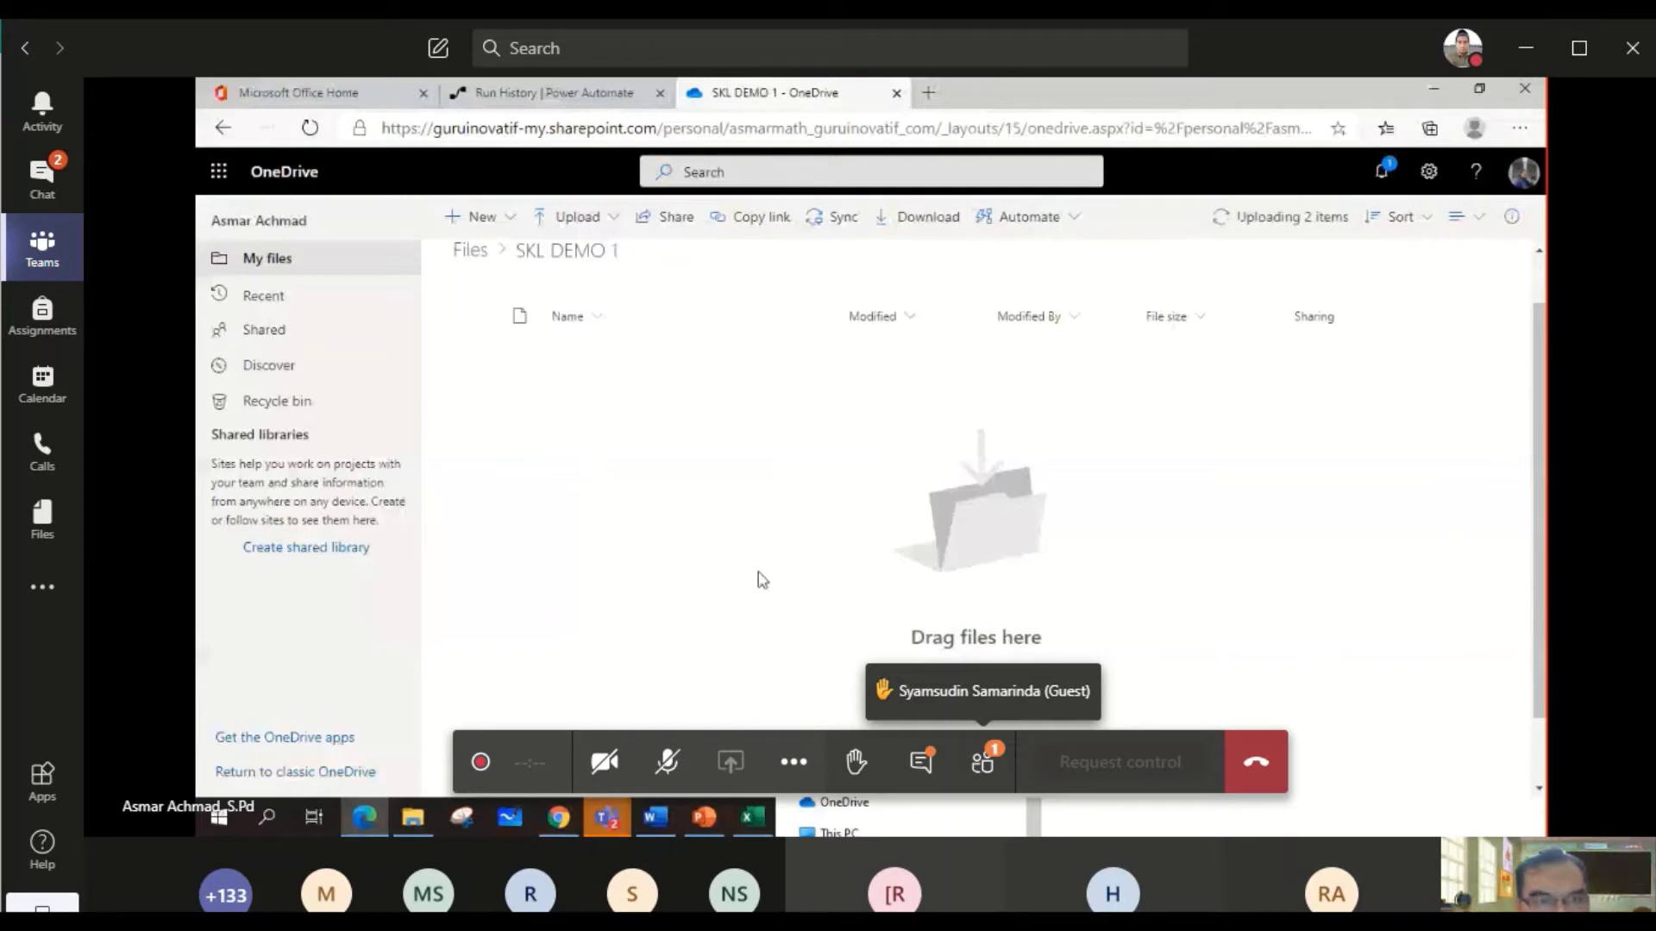
- Open DATA BASE SKL IPA.xlsx from SKL DEMO 1 and format the range A1:X8 as a table with headers
{"action": "left_click", "coordinate": [598, 417]}
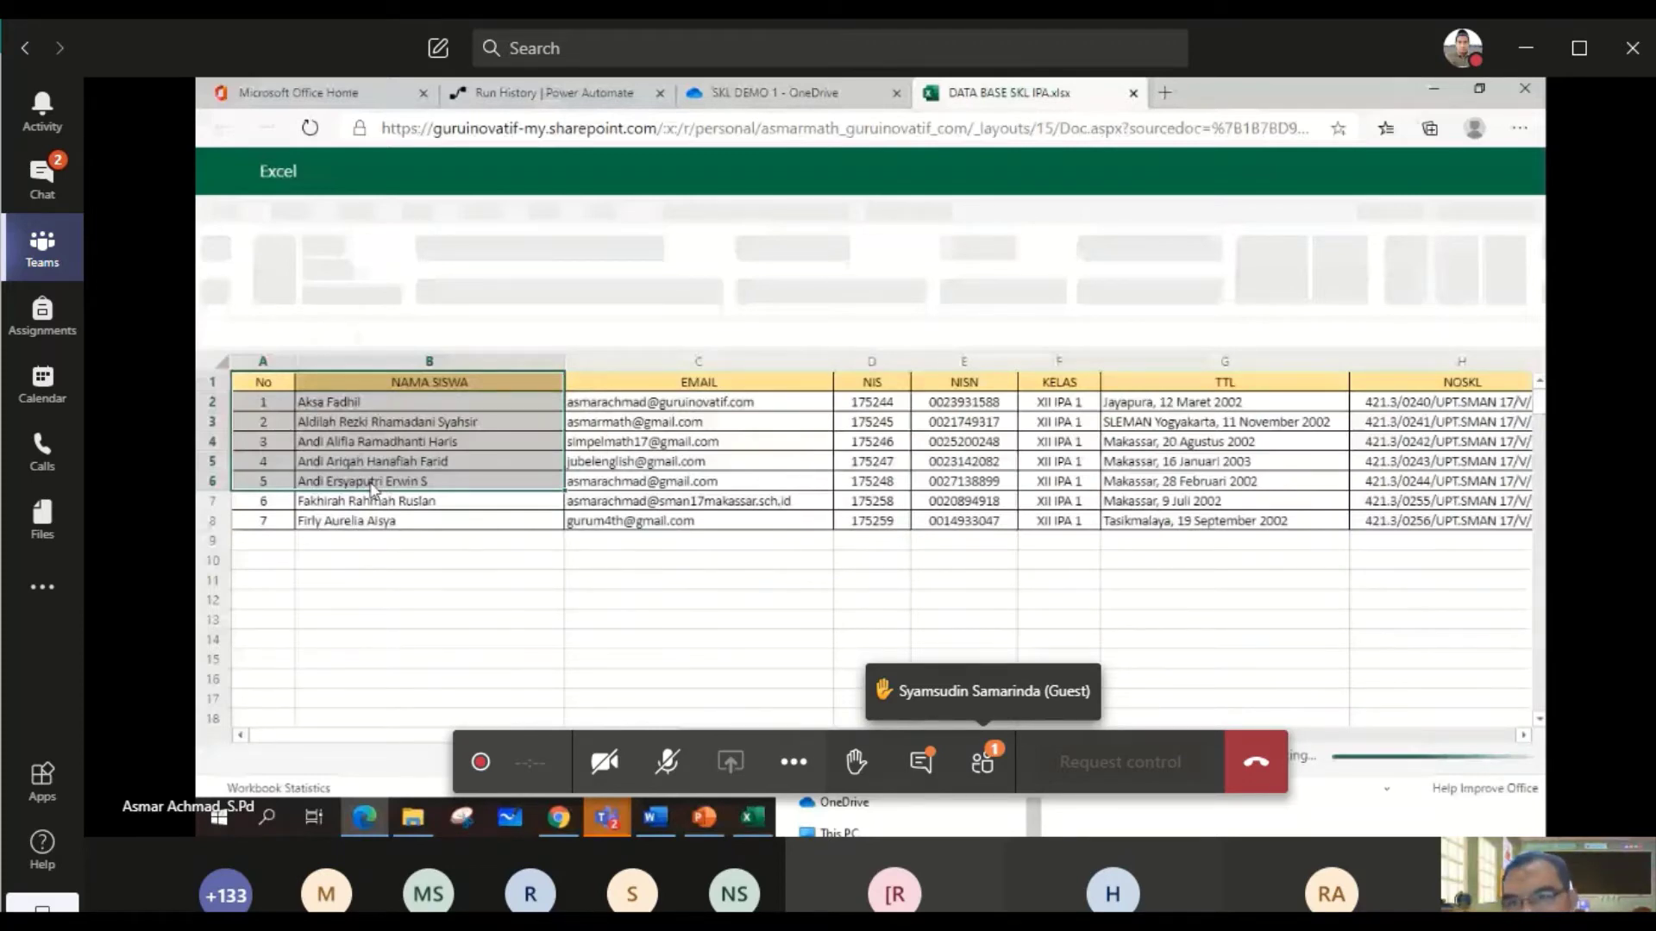
{"action": "left_click_drag", "start_coordinate": [373, 487], "coordinate": [954, 517]}
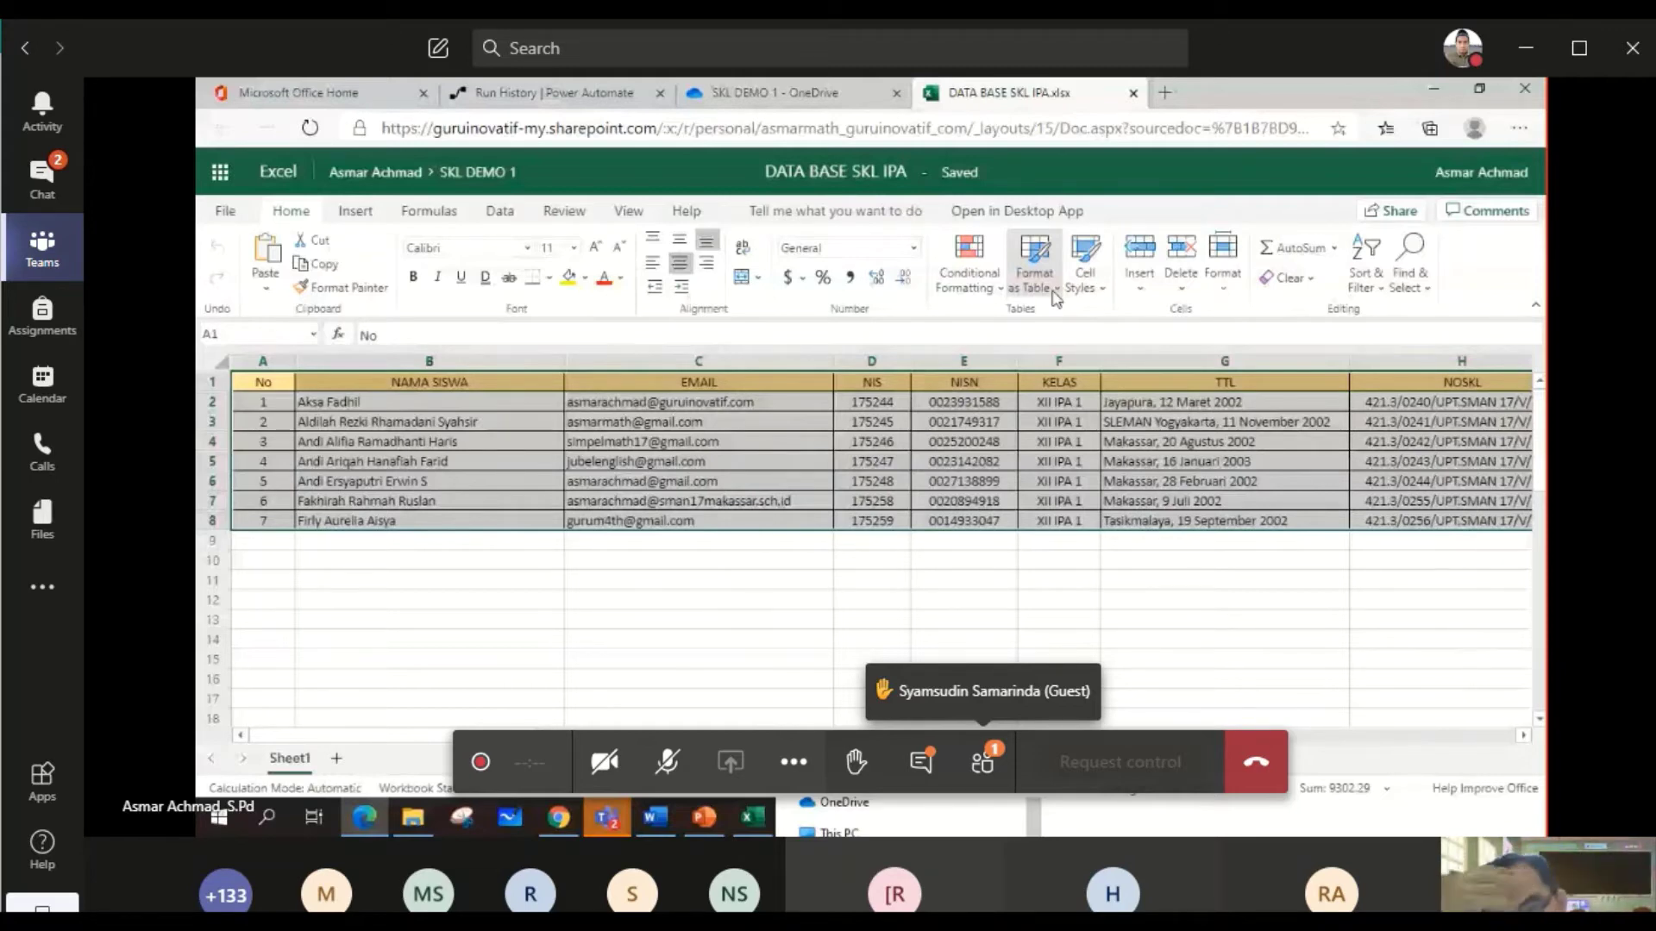
{"action": "left_click", "coordinate": [1055, 293]}
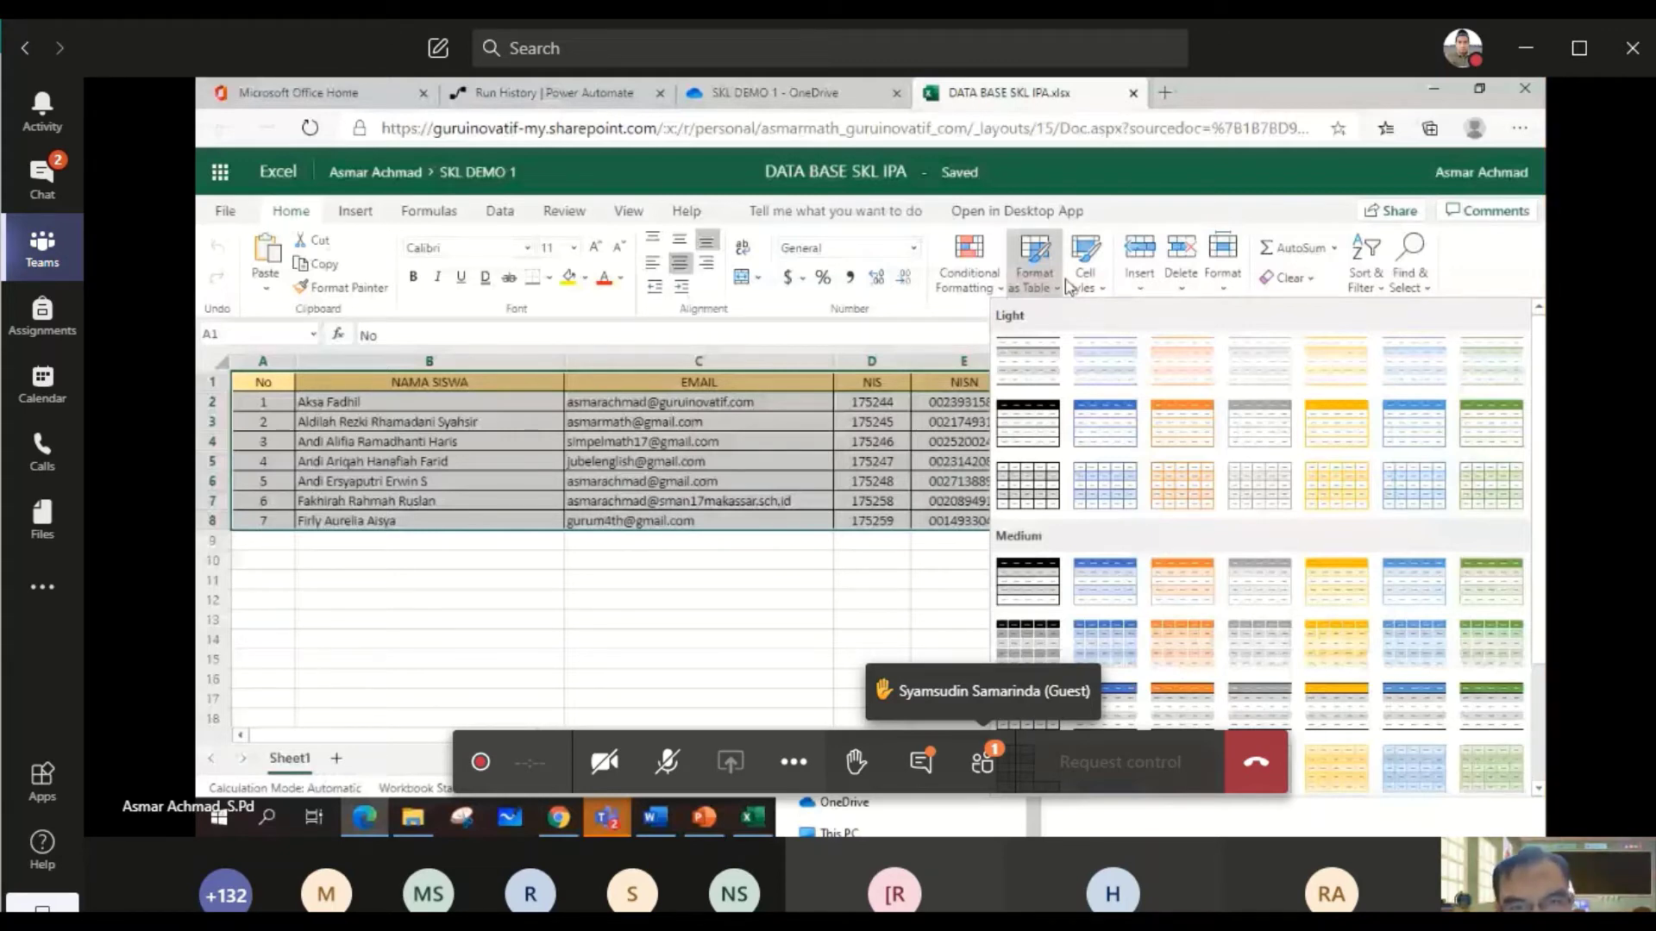
{"action": "left_click", "coordinate": [908, 442]}
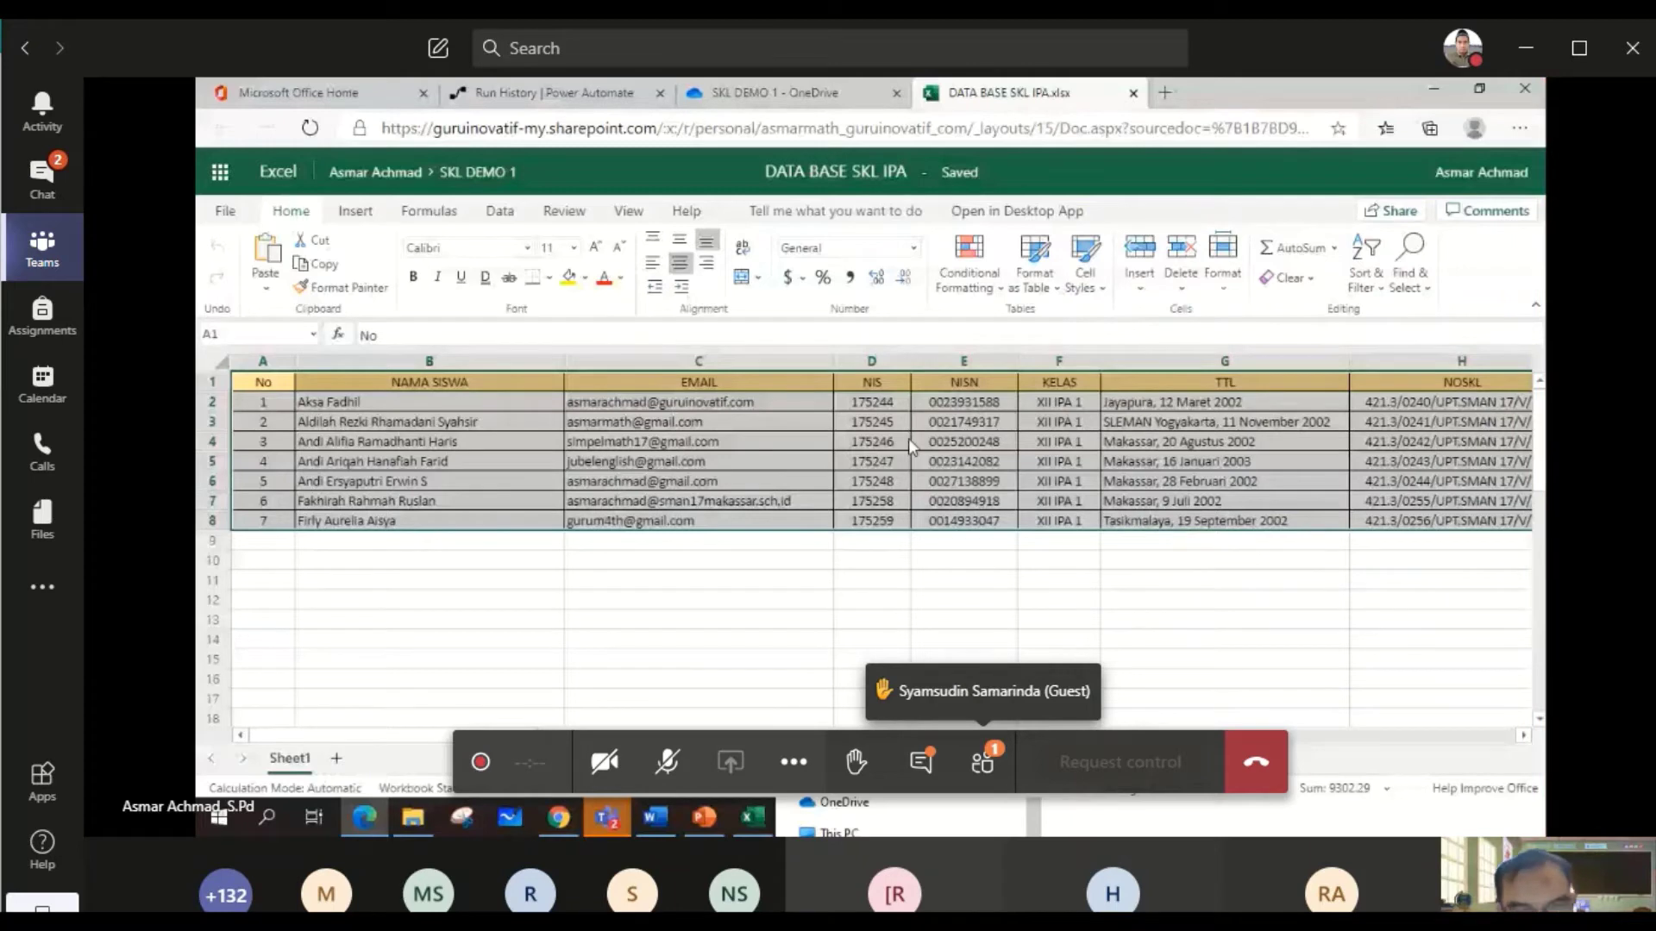
{"action": "left_click_drag", "start_coordinate": [349, 734], "coordinate": [399, 760]}
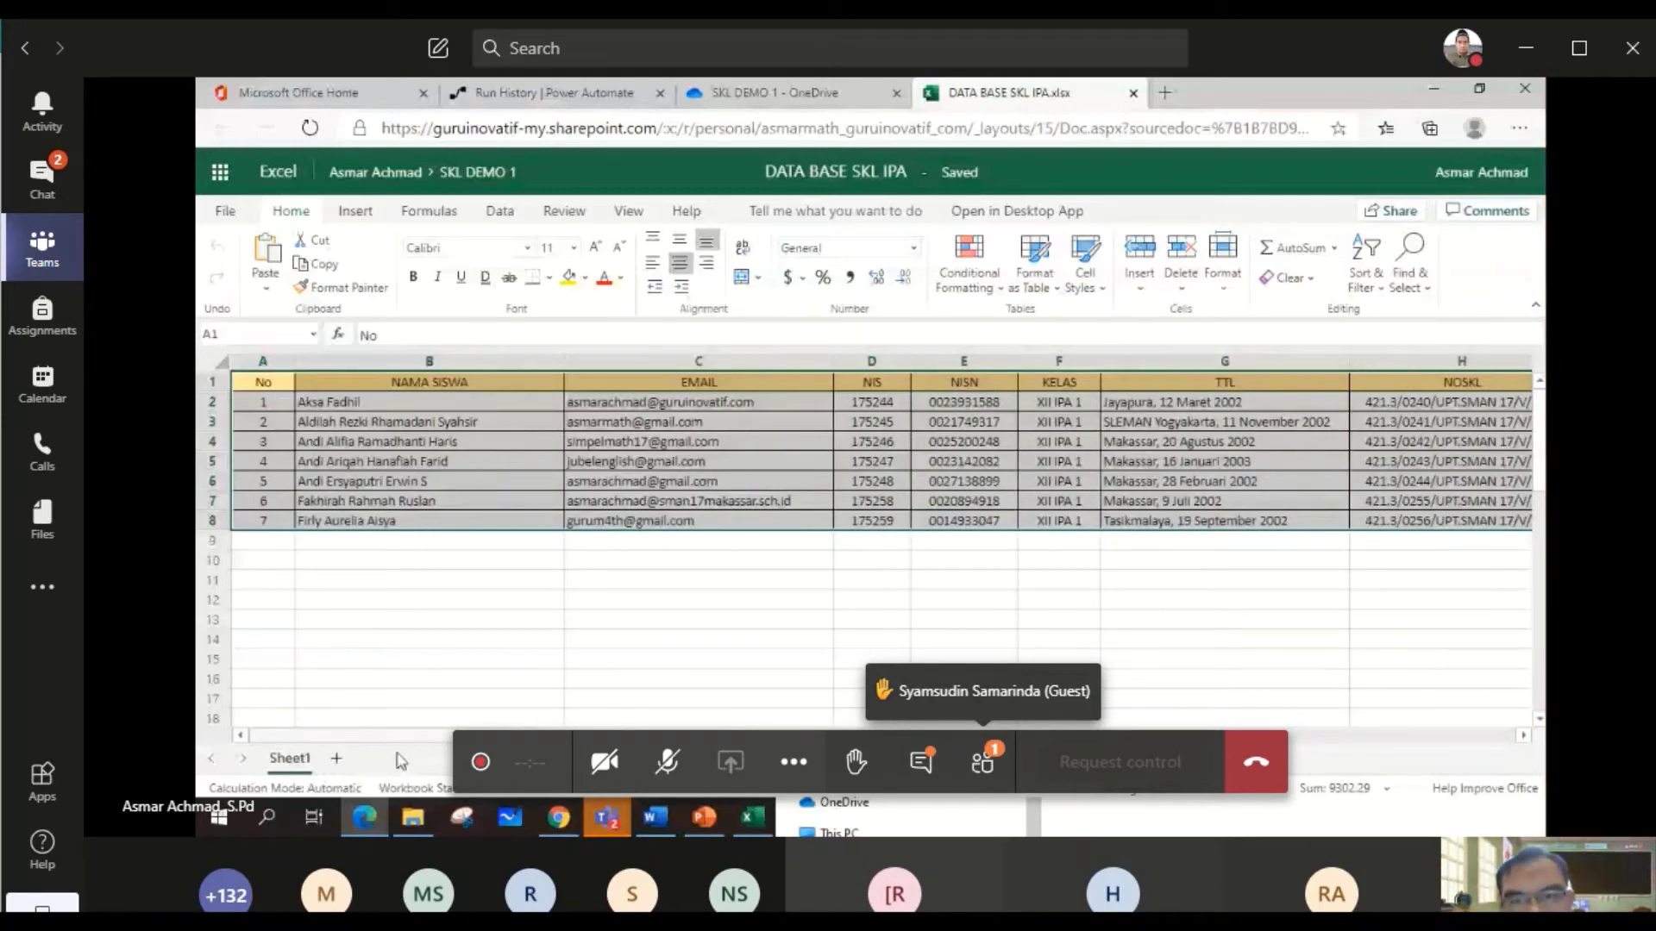
{"action": "left_click", "coordinate": [1035, 267]}
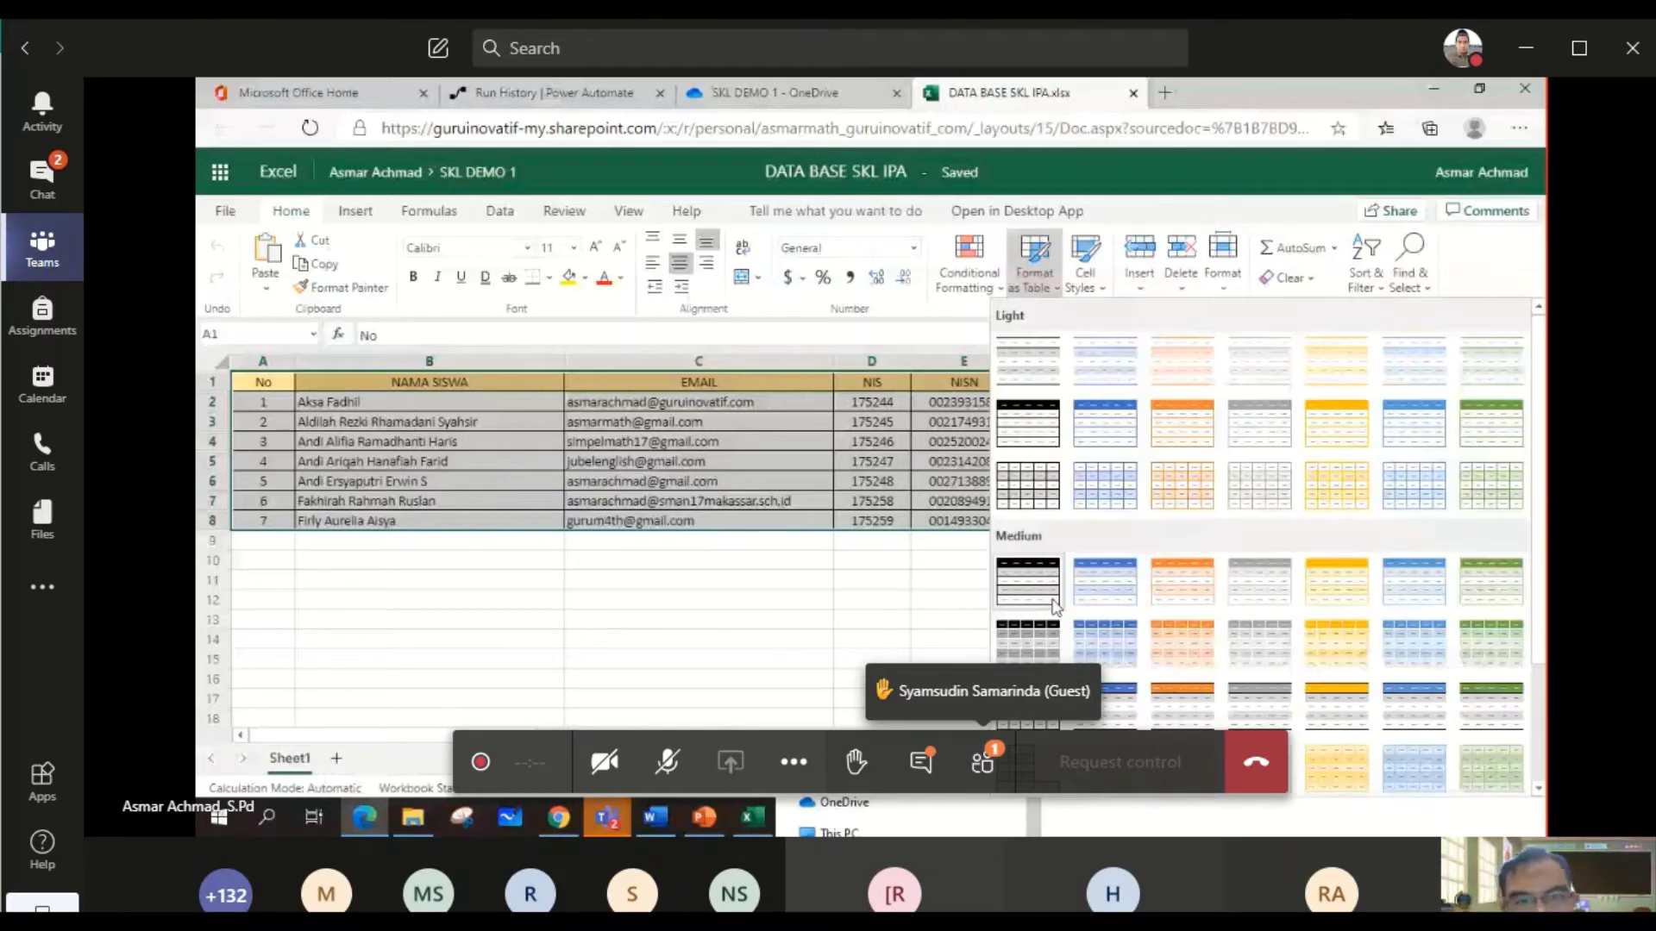
{"action": "left_click", "coordinate": [1053, 603]}
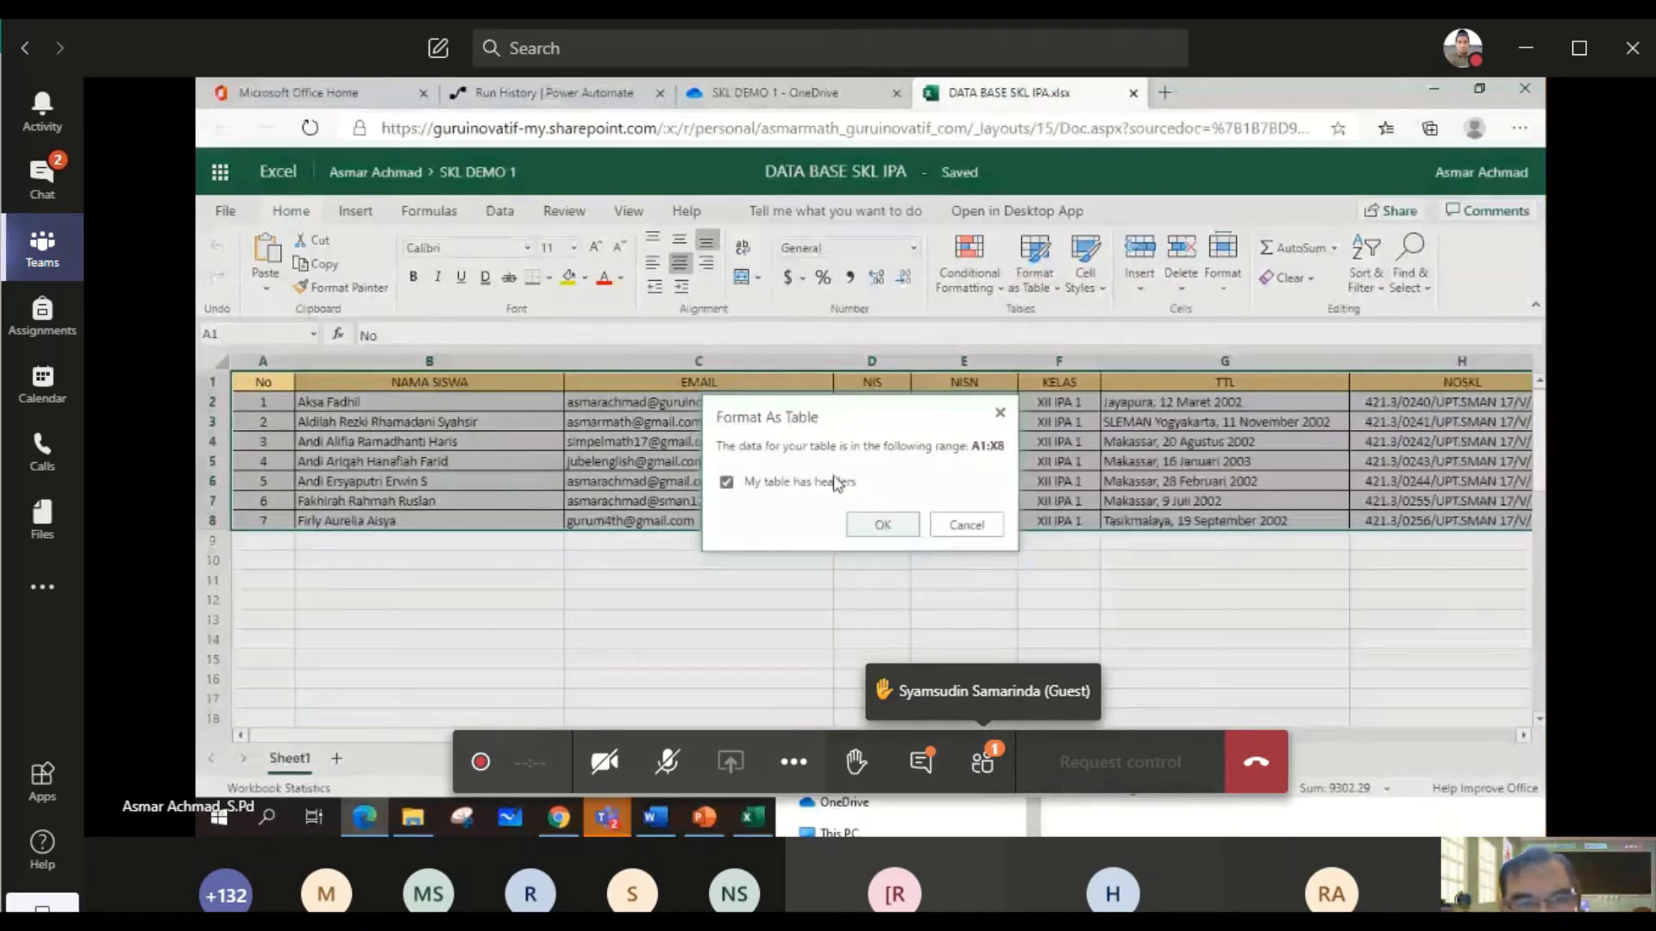
{"action": "left_click", "coordinate": [875, 526]}
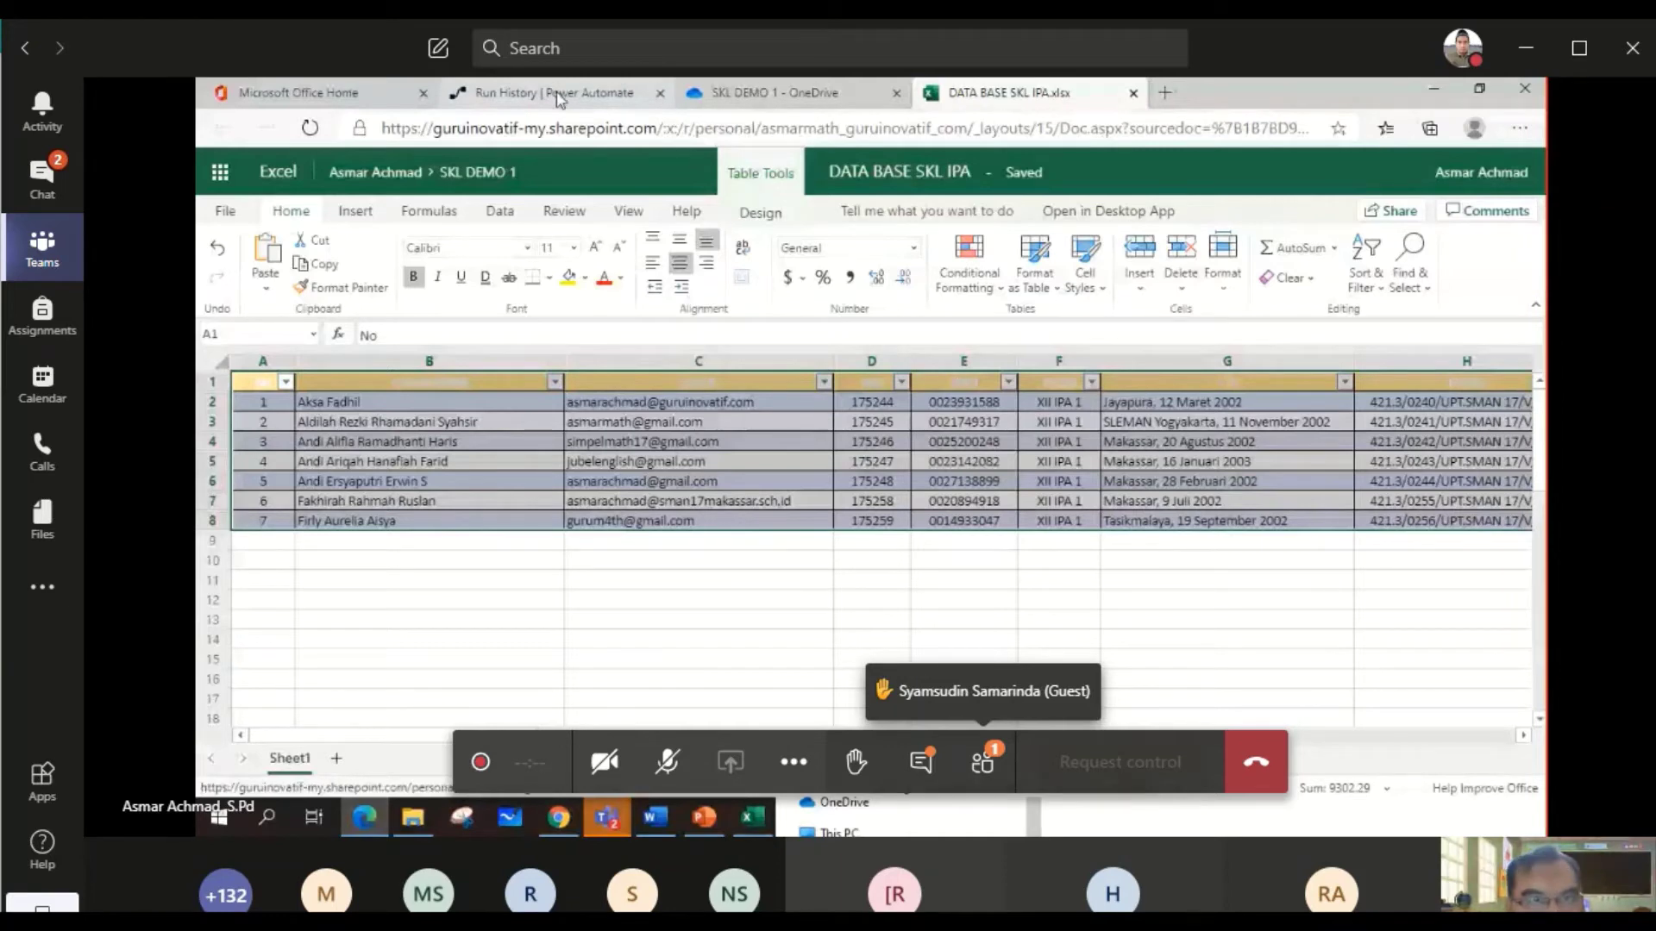
- In Power Automate, create a manually triggered flow named KIRIM SKL1 and add a Yes/No input to its trigger
{"action": "left_click", "coordinate": [760, 95]}
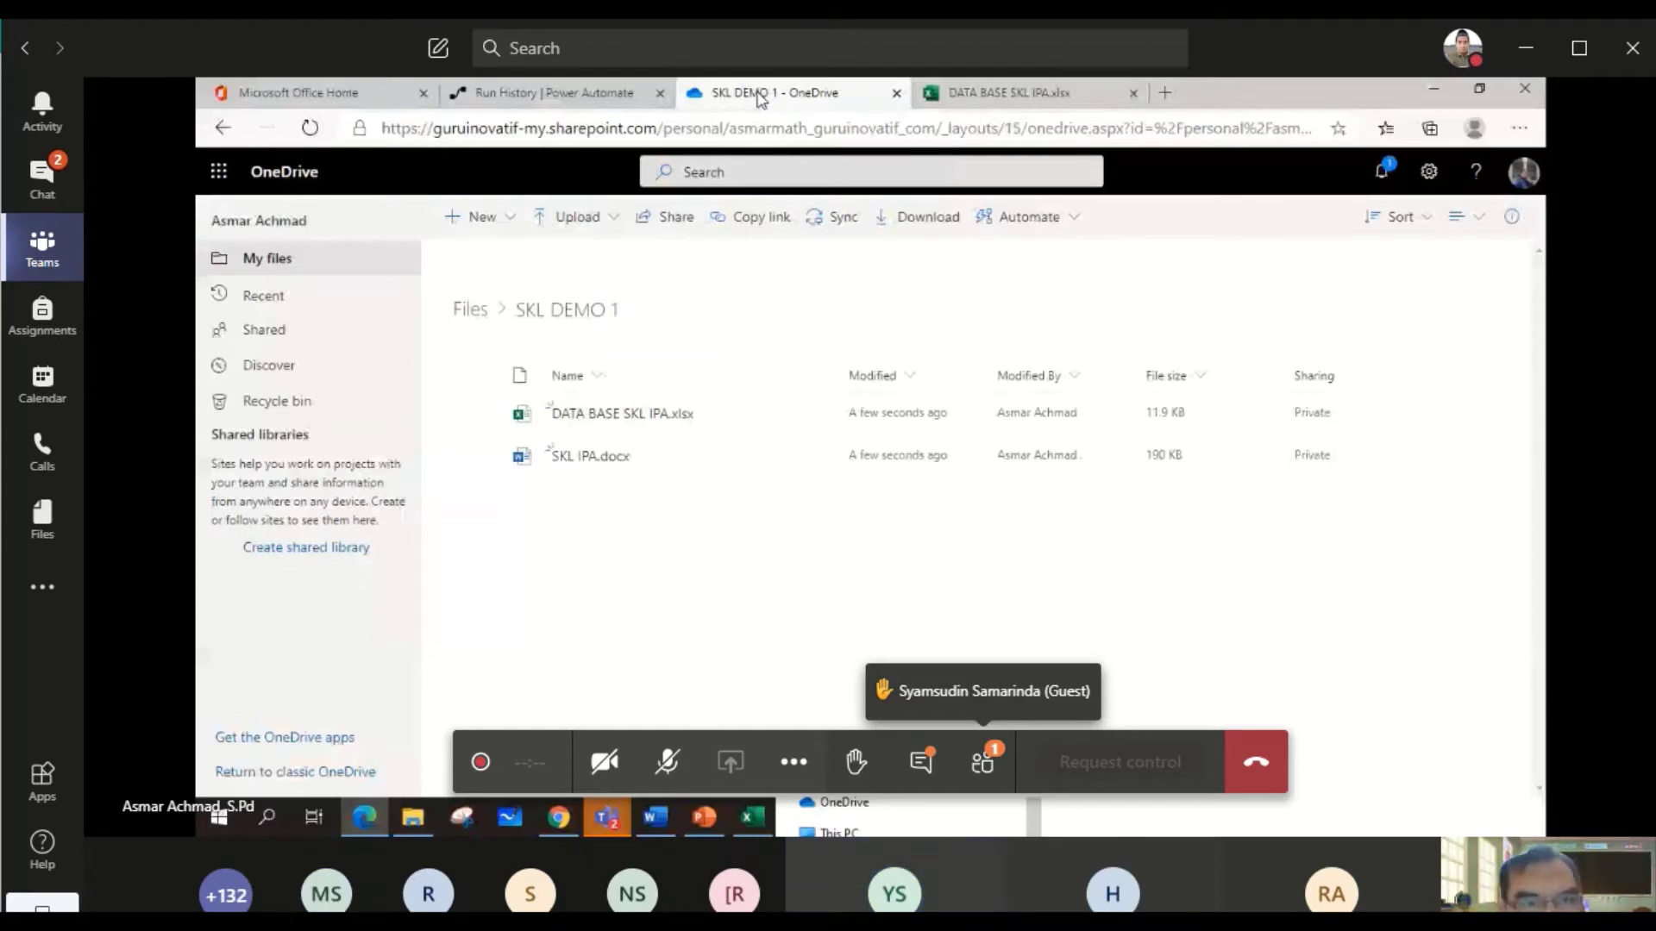
{"action": "left_click", "coordinate": [552, 93]}
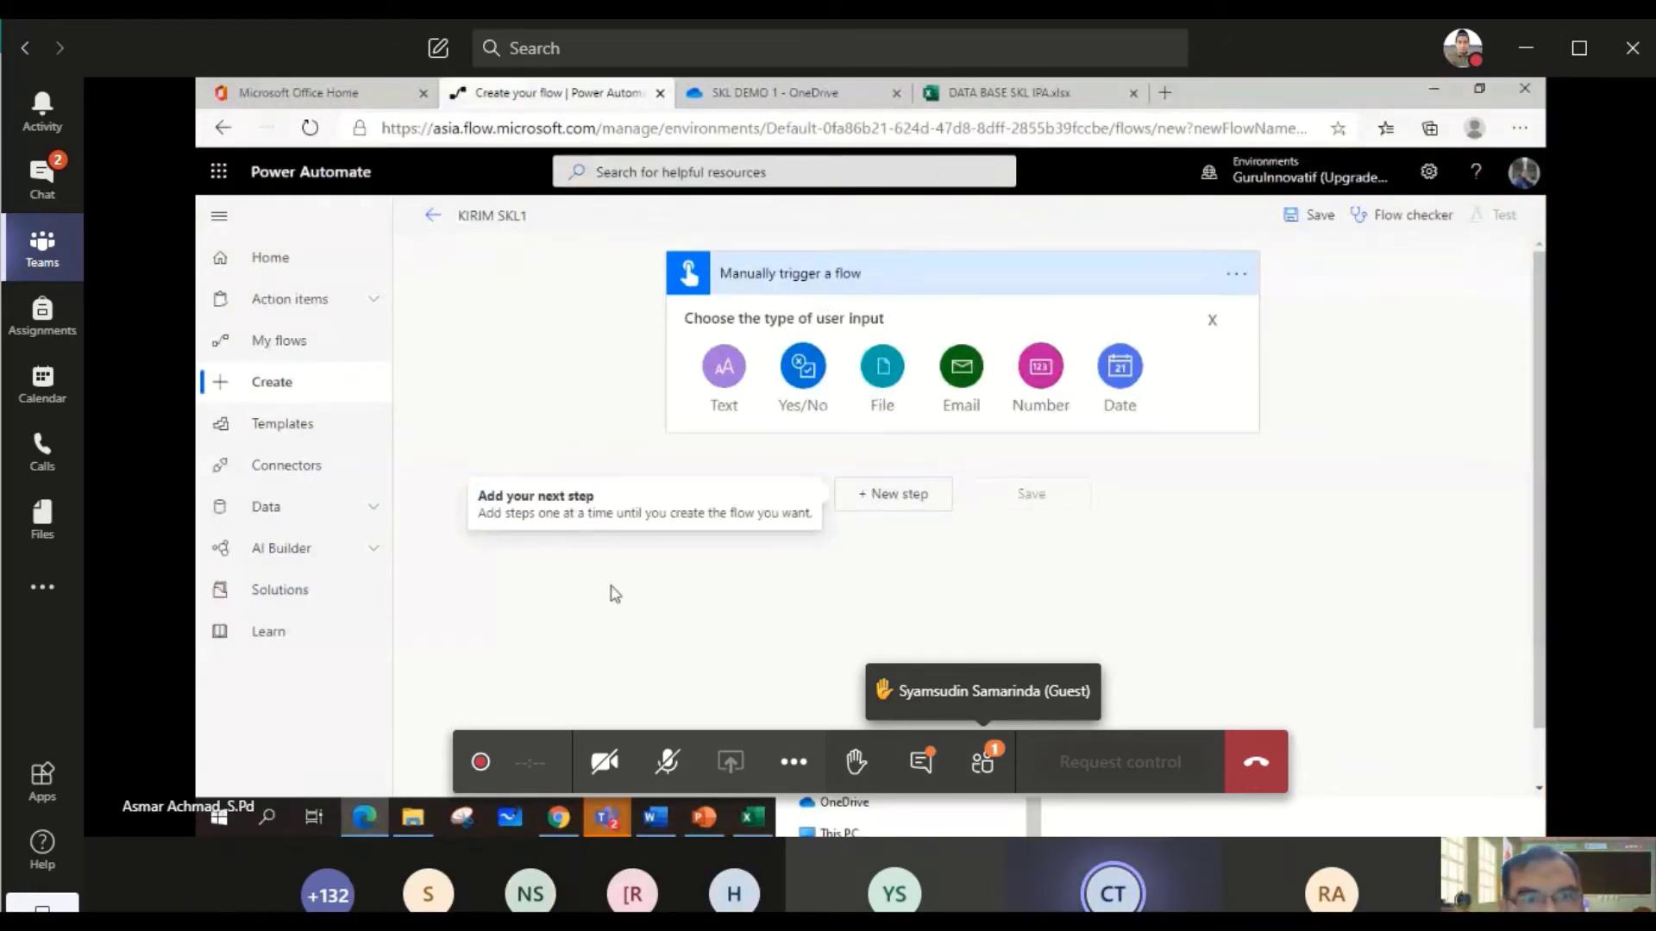
{"action": "left_click", "coordinate": [764, 276]}
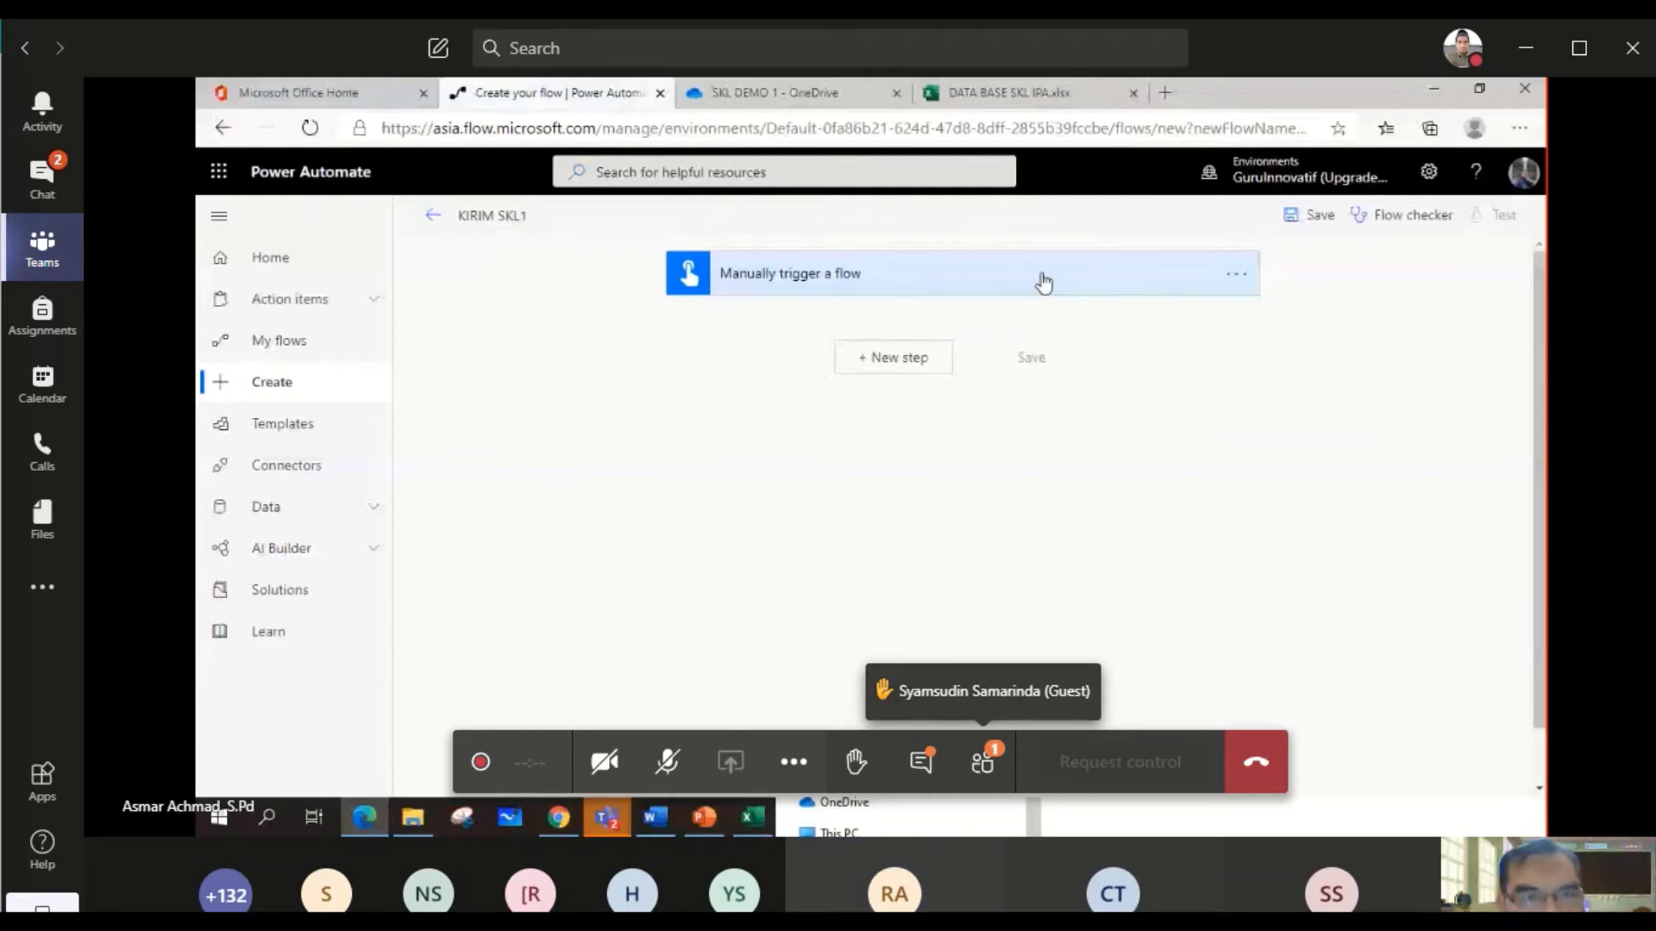
{"action": "left_click", "coordinate": [753, 276]}
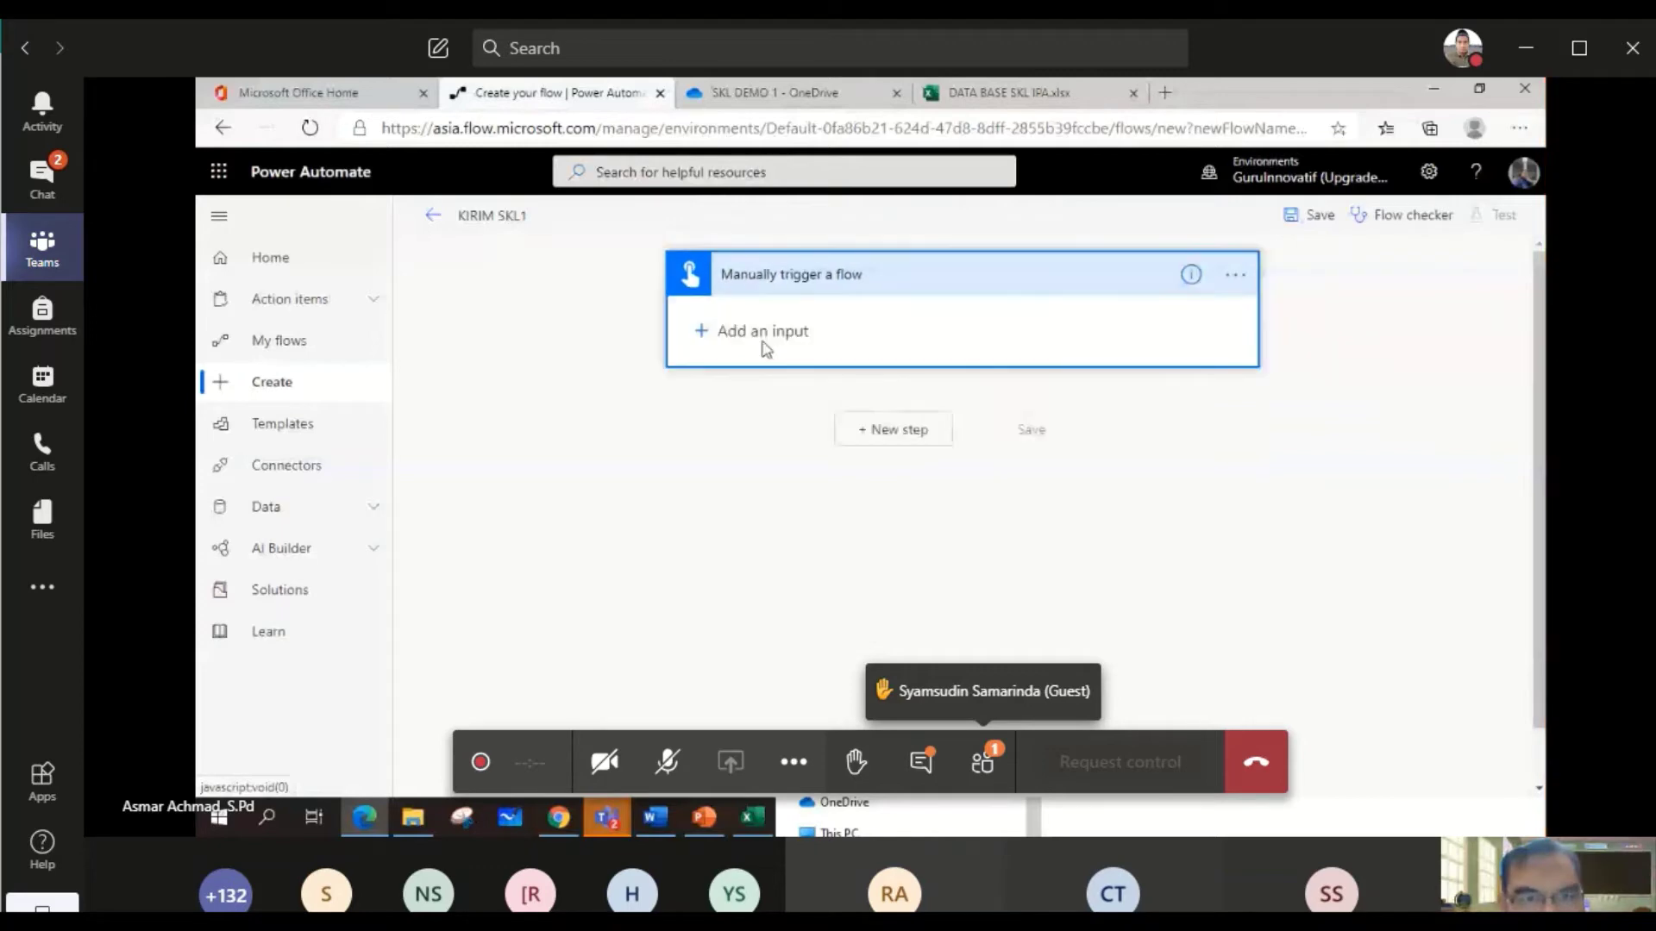
{"action": "left_click", "coordinate": [759, 332]}
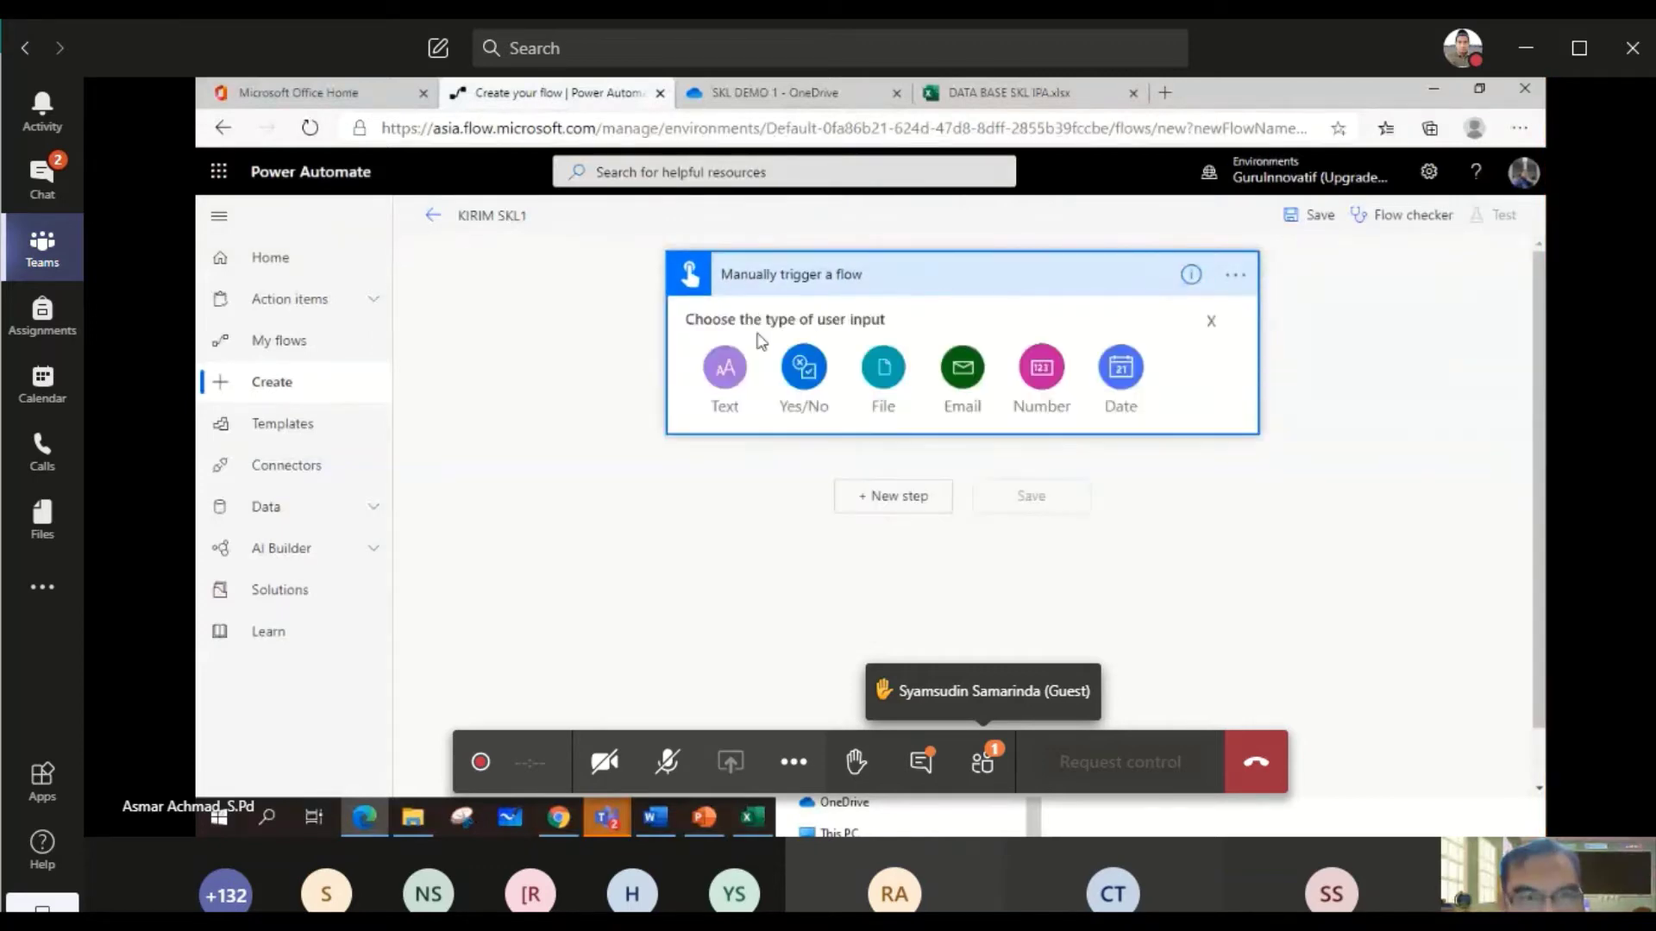
{"action": "left_click", "coordinate": [804, 368]}
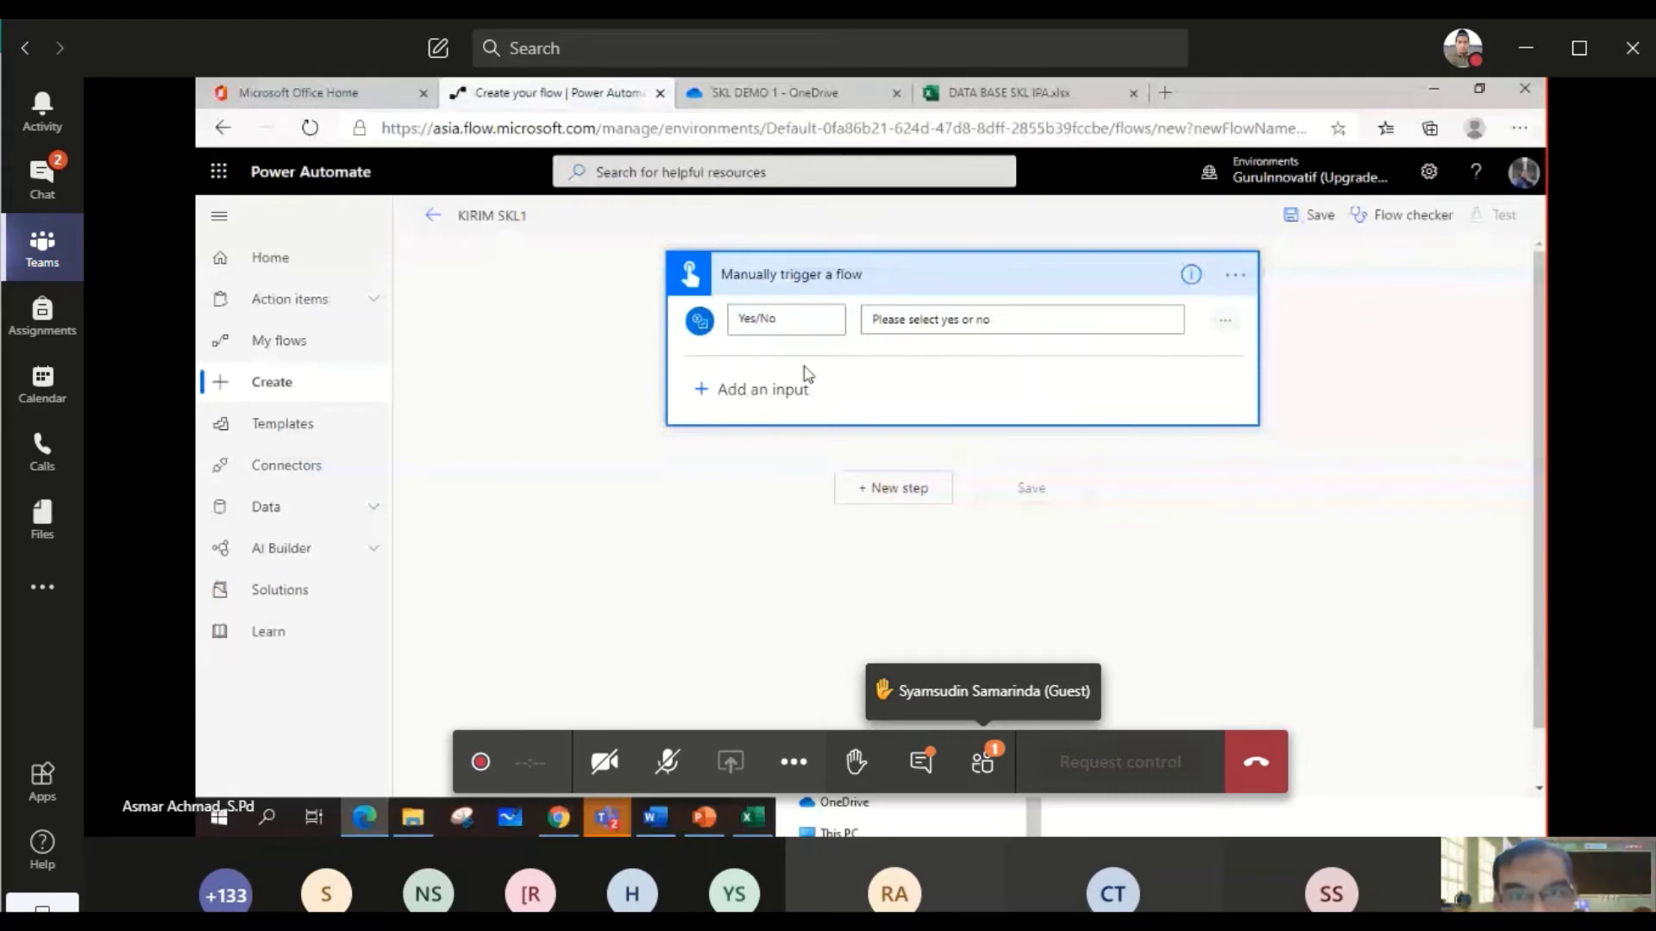
- Add the Excel Online (Business) action List rows present in a table, with location OneDrive for Business and document library OneDrive
{"action": "left_click", "coordinate": [897, 493]}
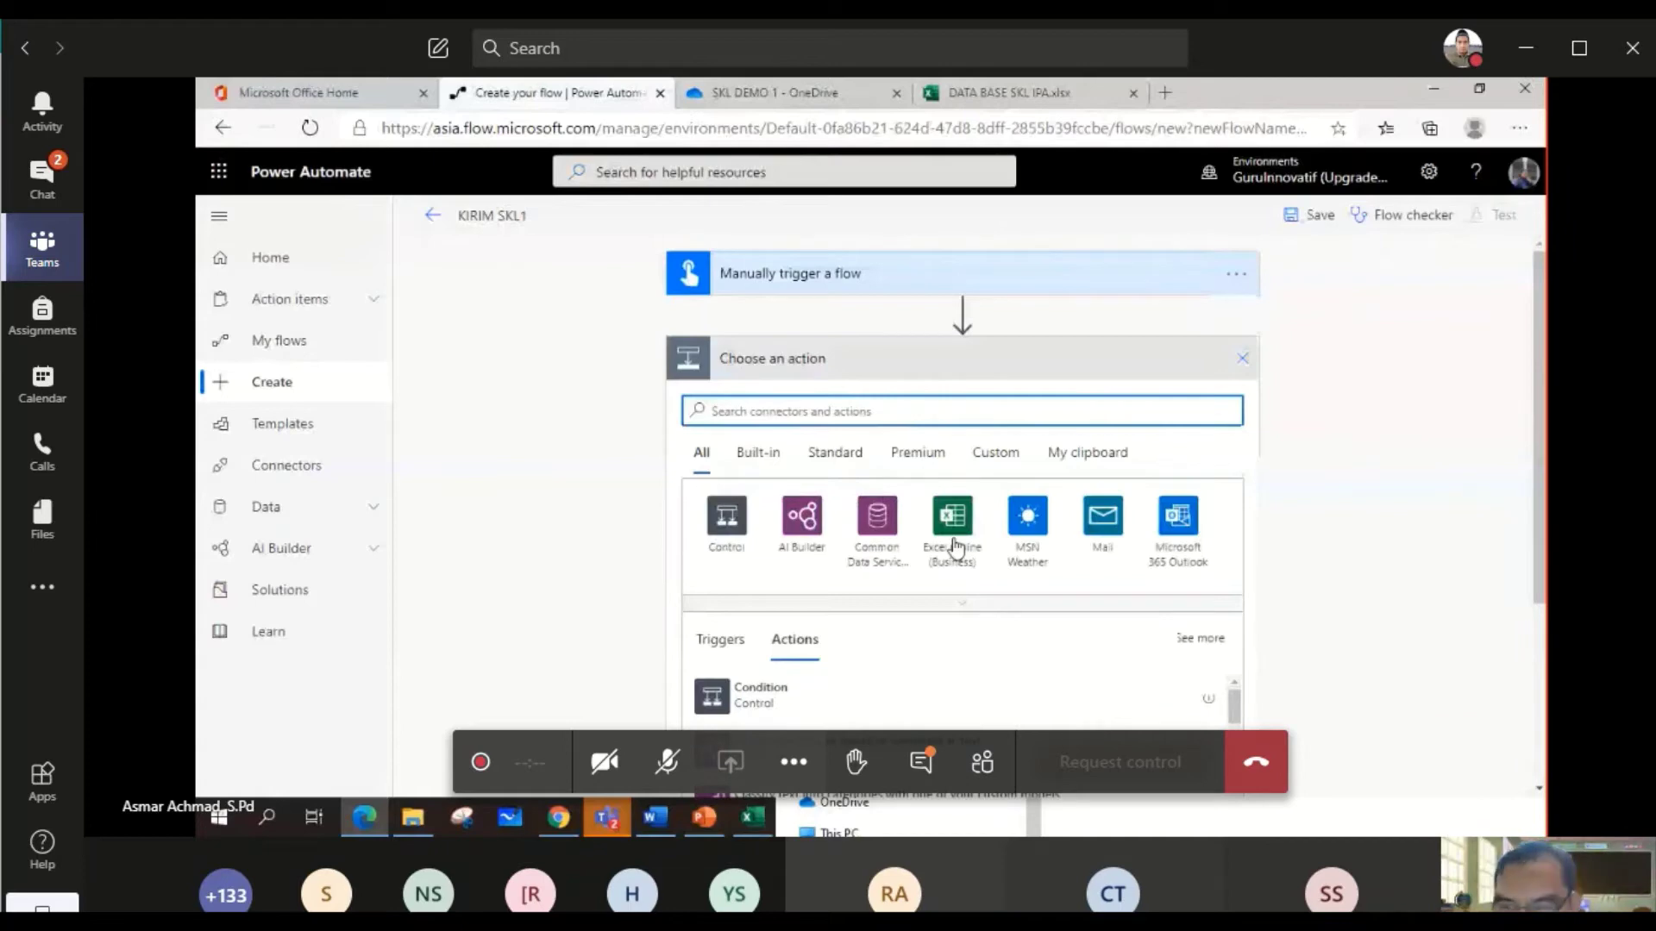
{"action": "left_click", "coordinate": [954, 544]}
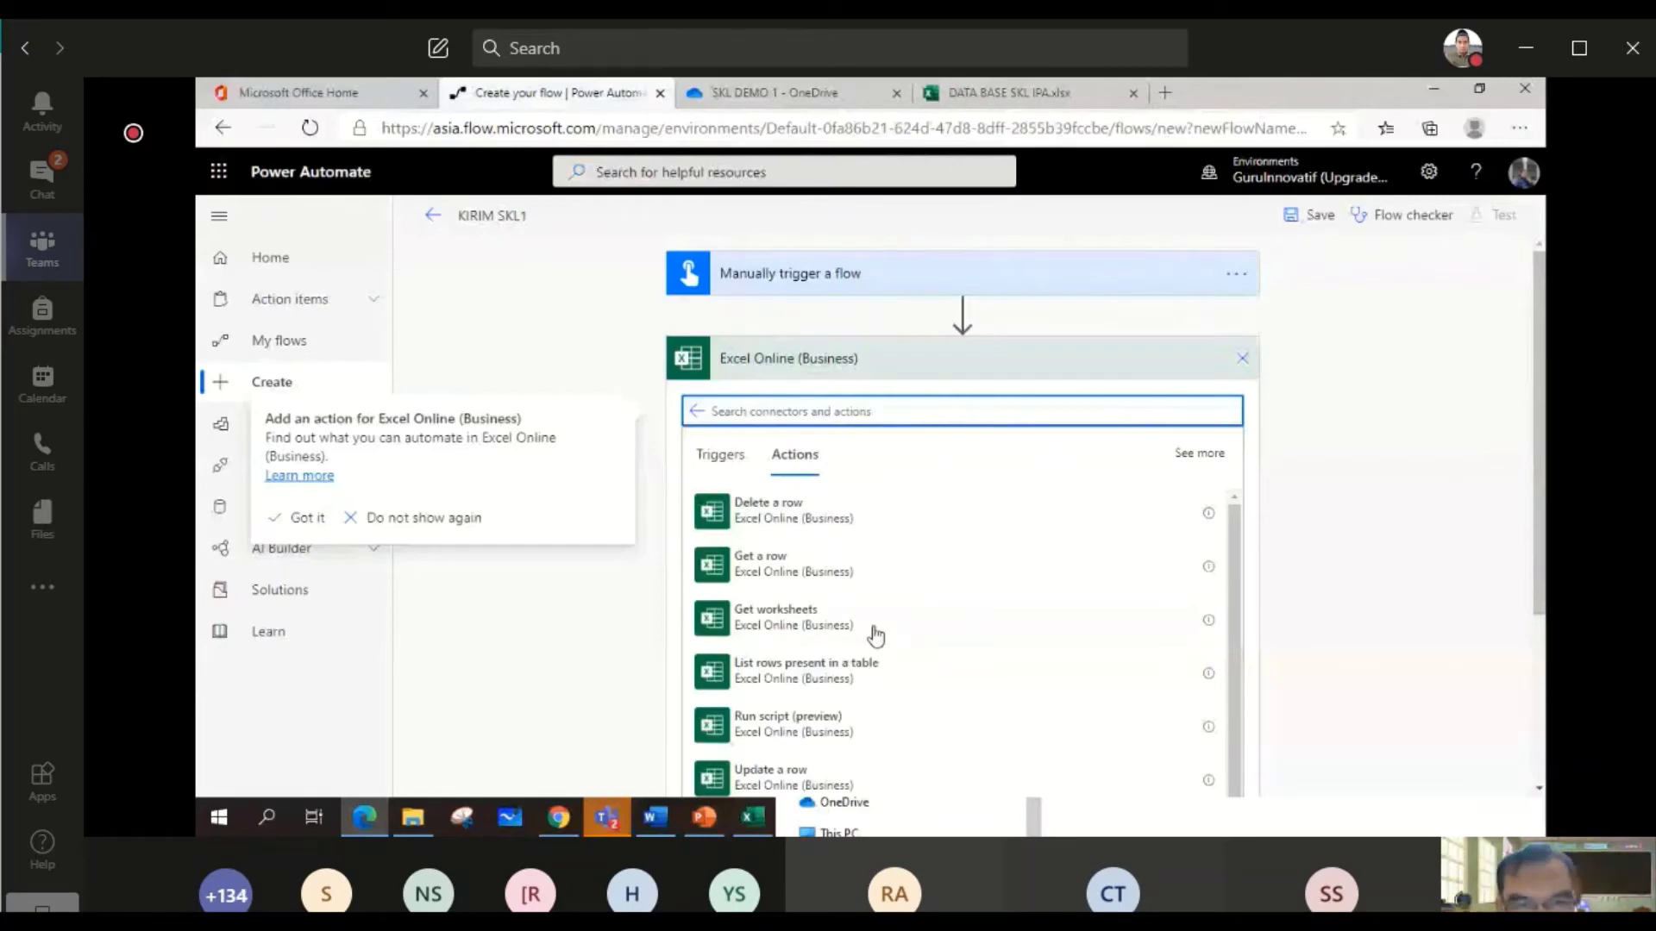
{"action": "left_click", "coordinate": [828, 677]}
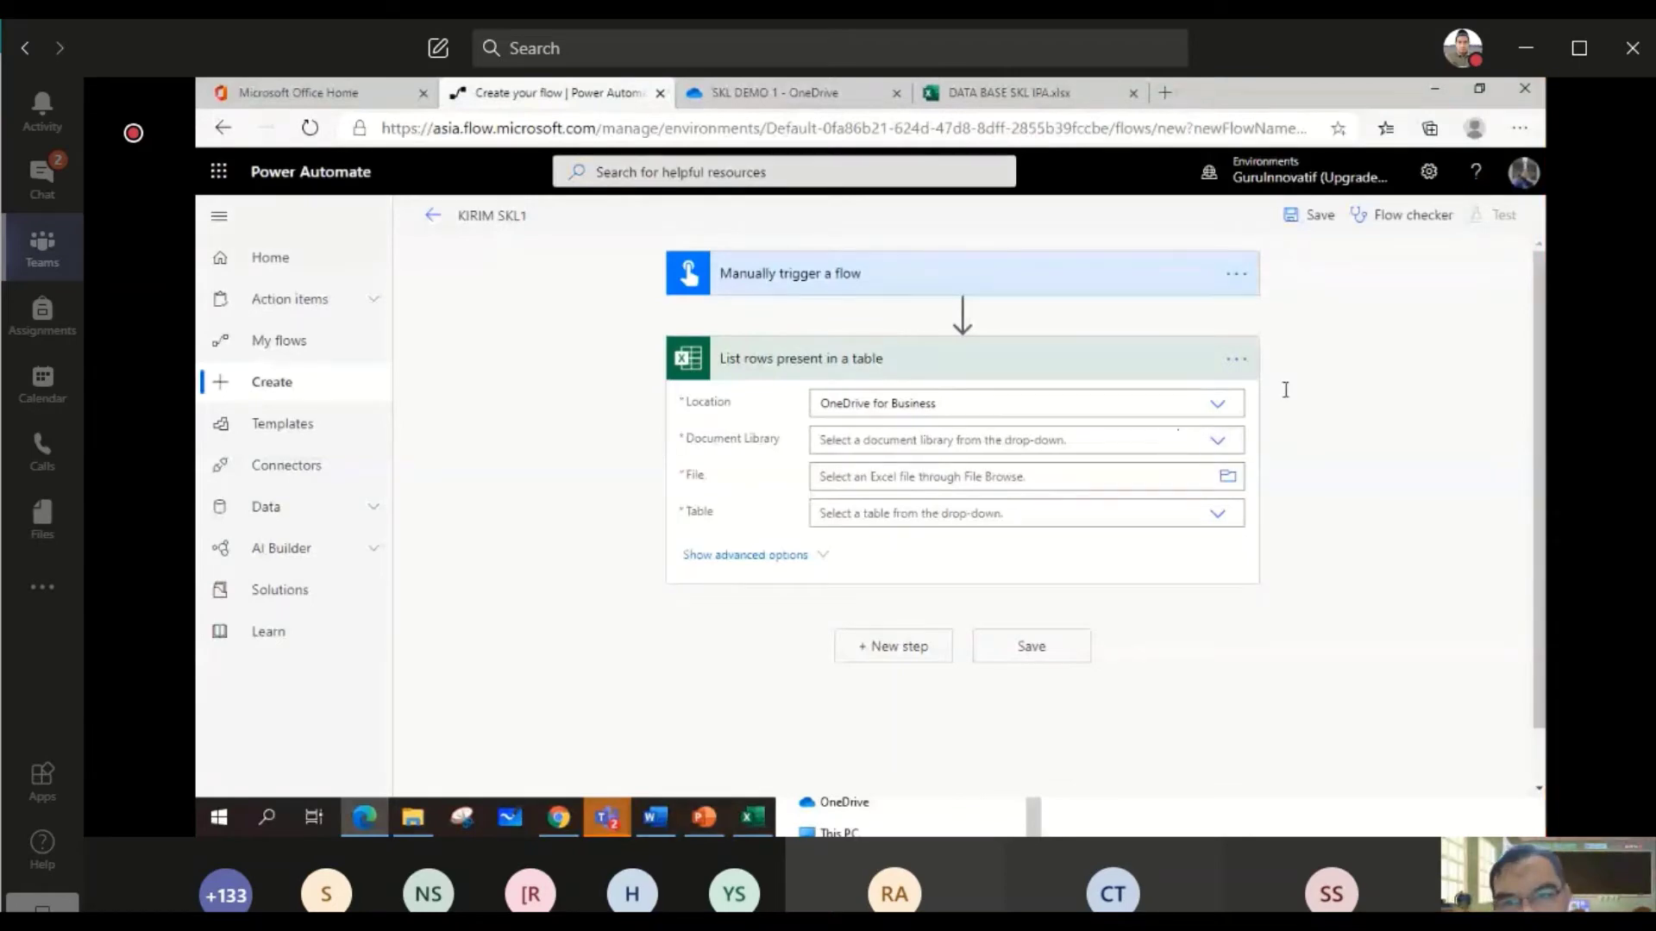
{"action": "left_click", "coordinate": [1219, 442]}
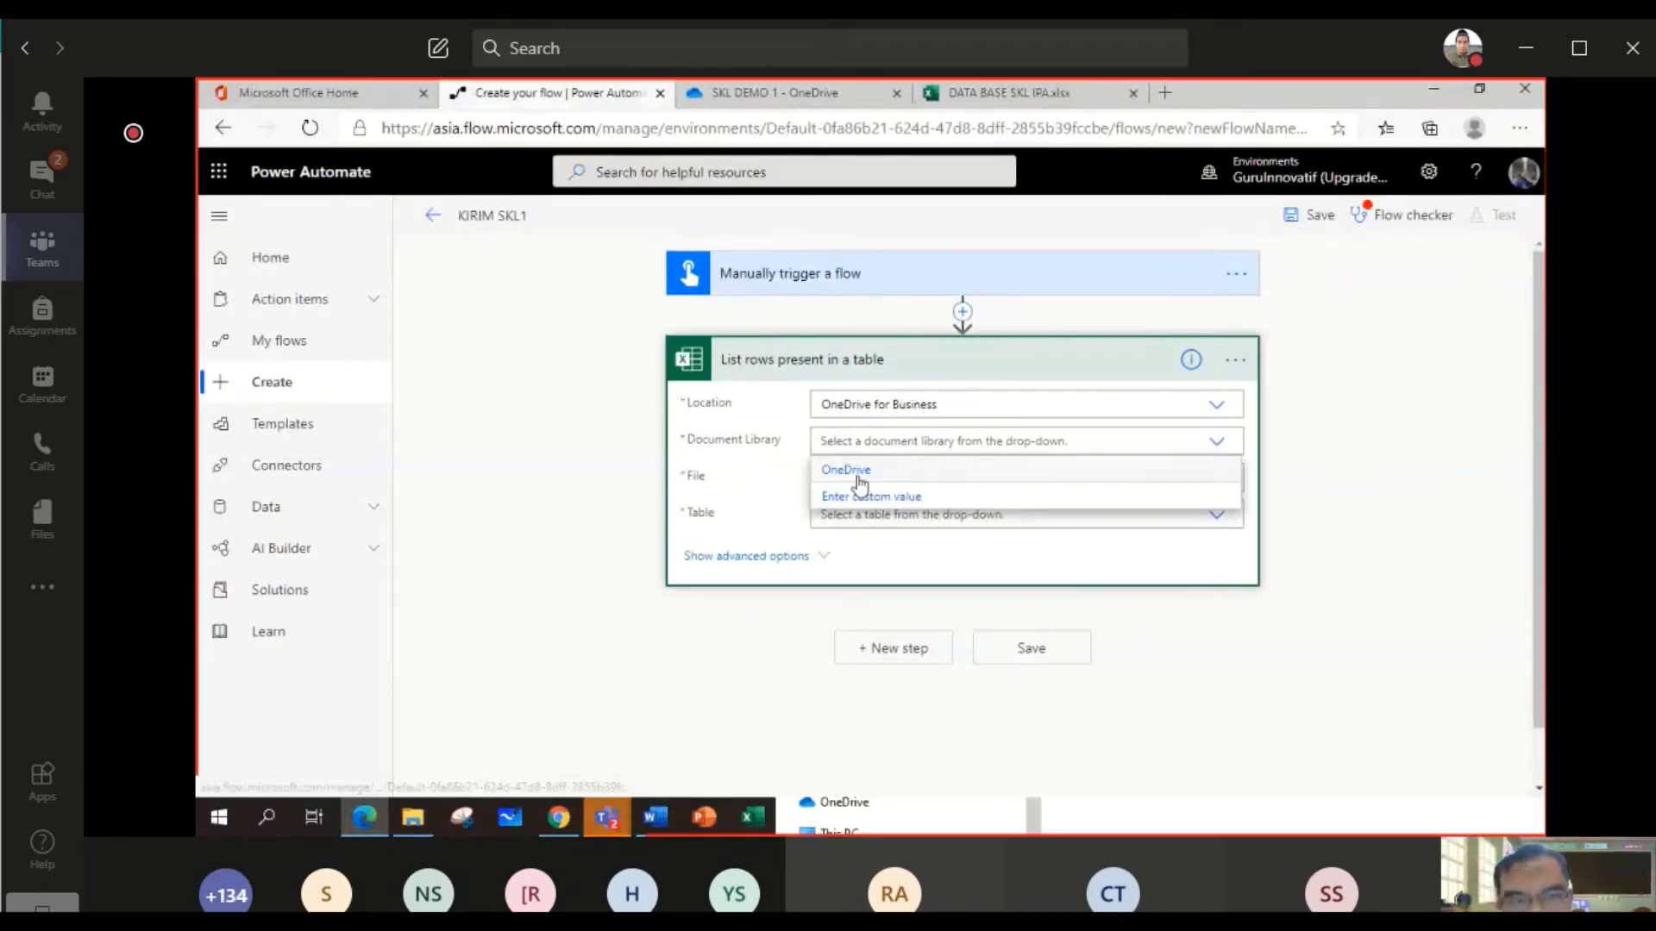
{"action": "left_click", "coordinate": [858, 476]}
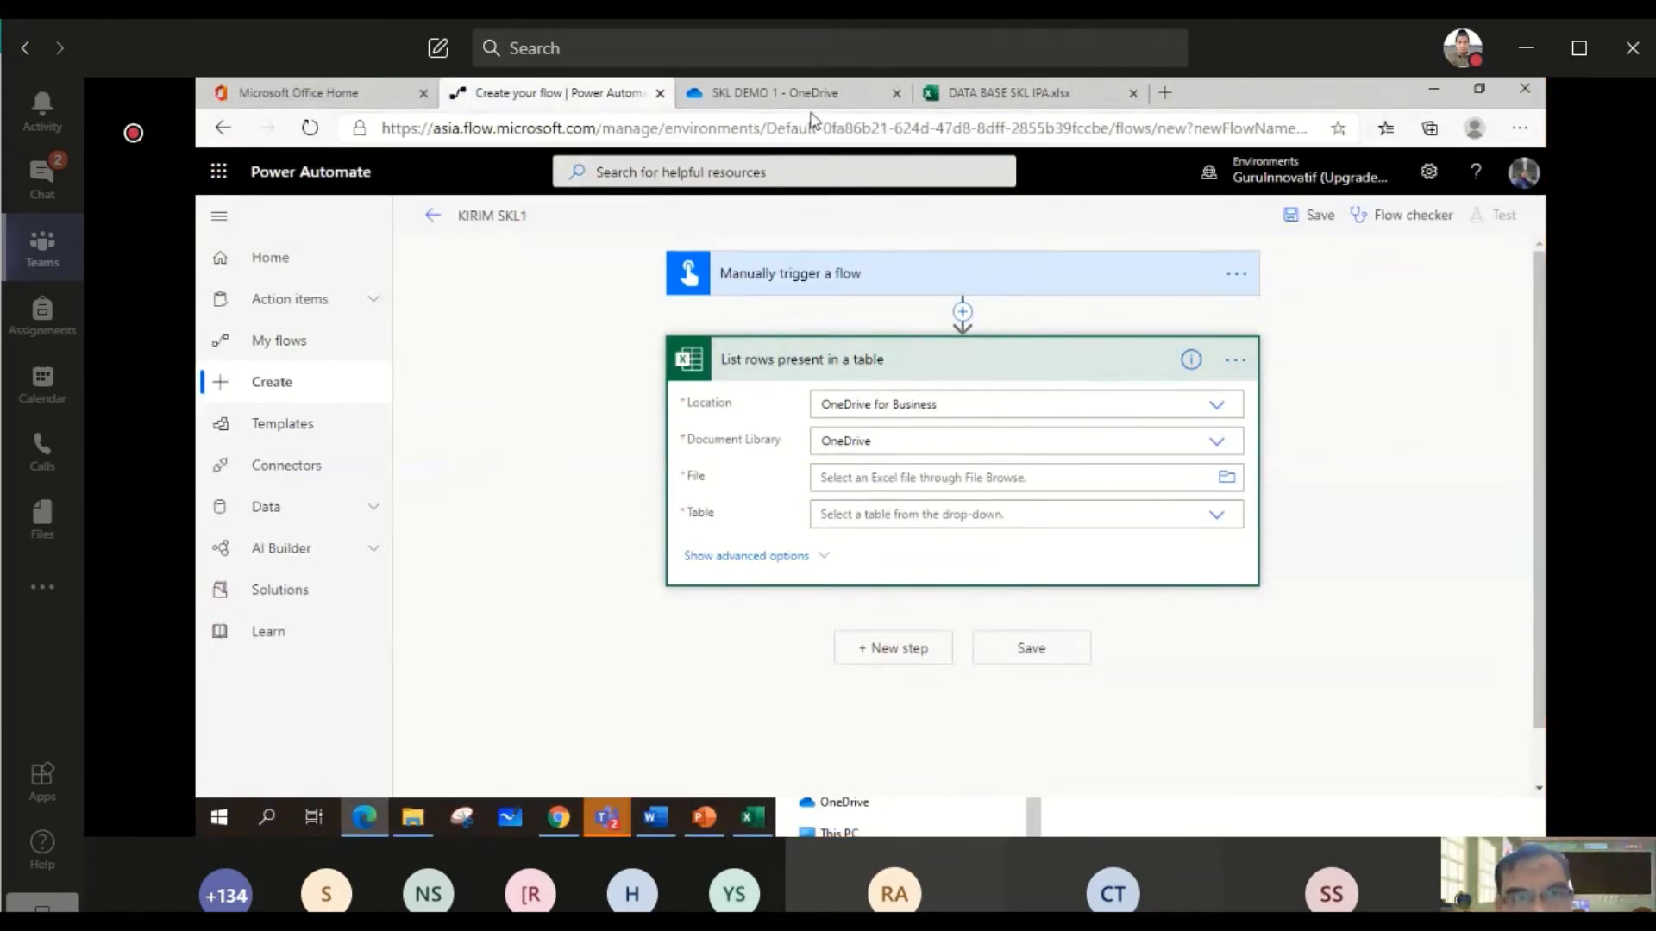
- Point the List rows action to DATA BASE SKL IPA.xlsx in the SKL DEMO 1 folder and select Table1
{"action": "left_click", "coordinate": [1227, 481]}
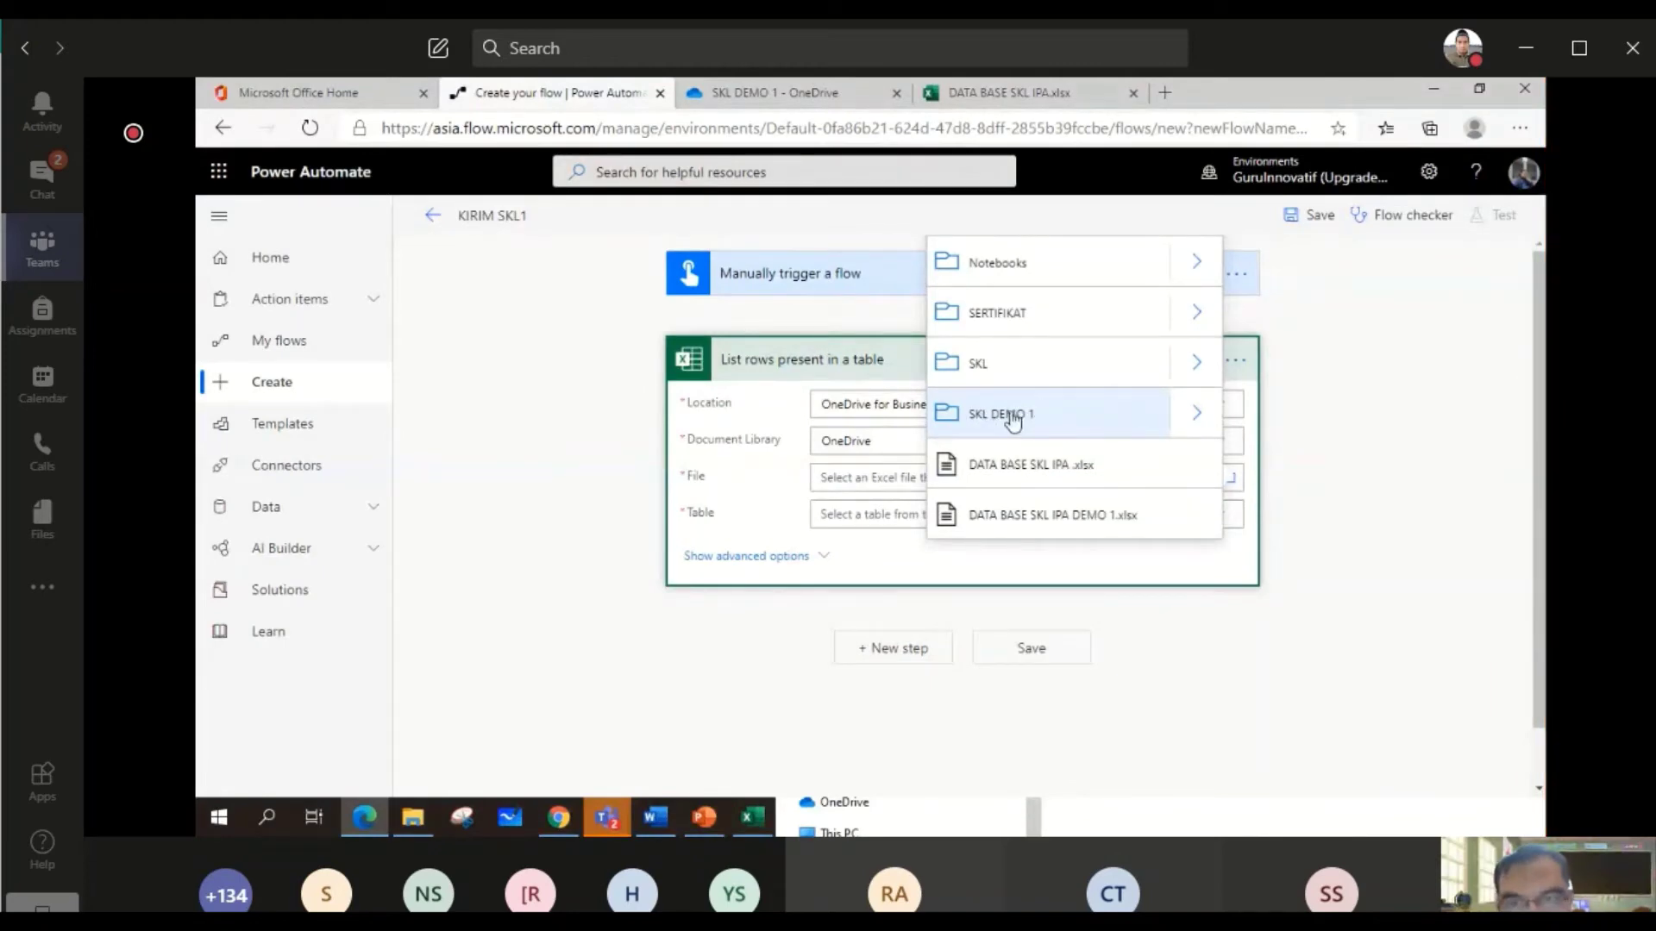
{"action": "left_click", "coordinate": [1196, 412]}
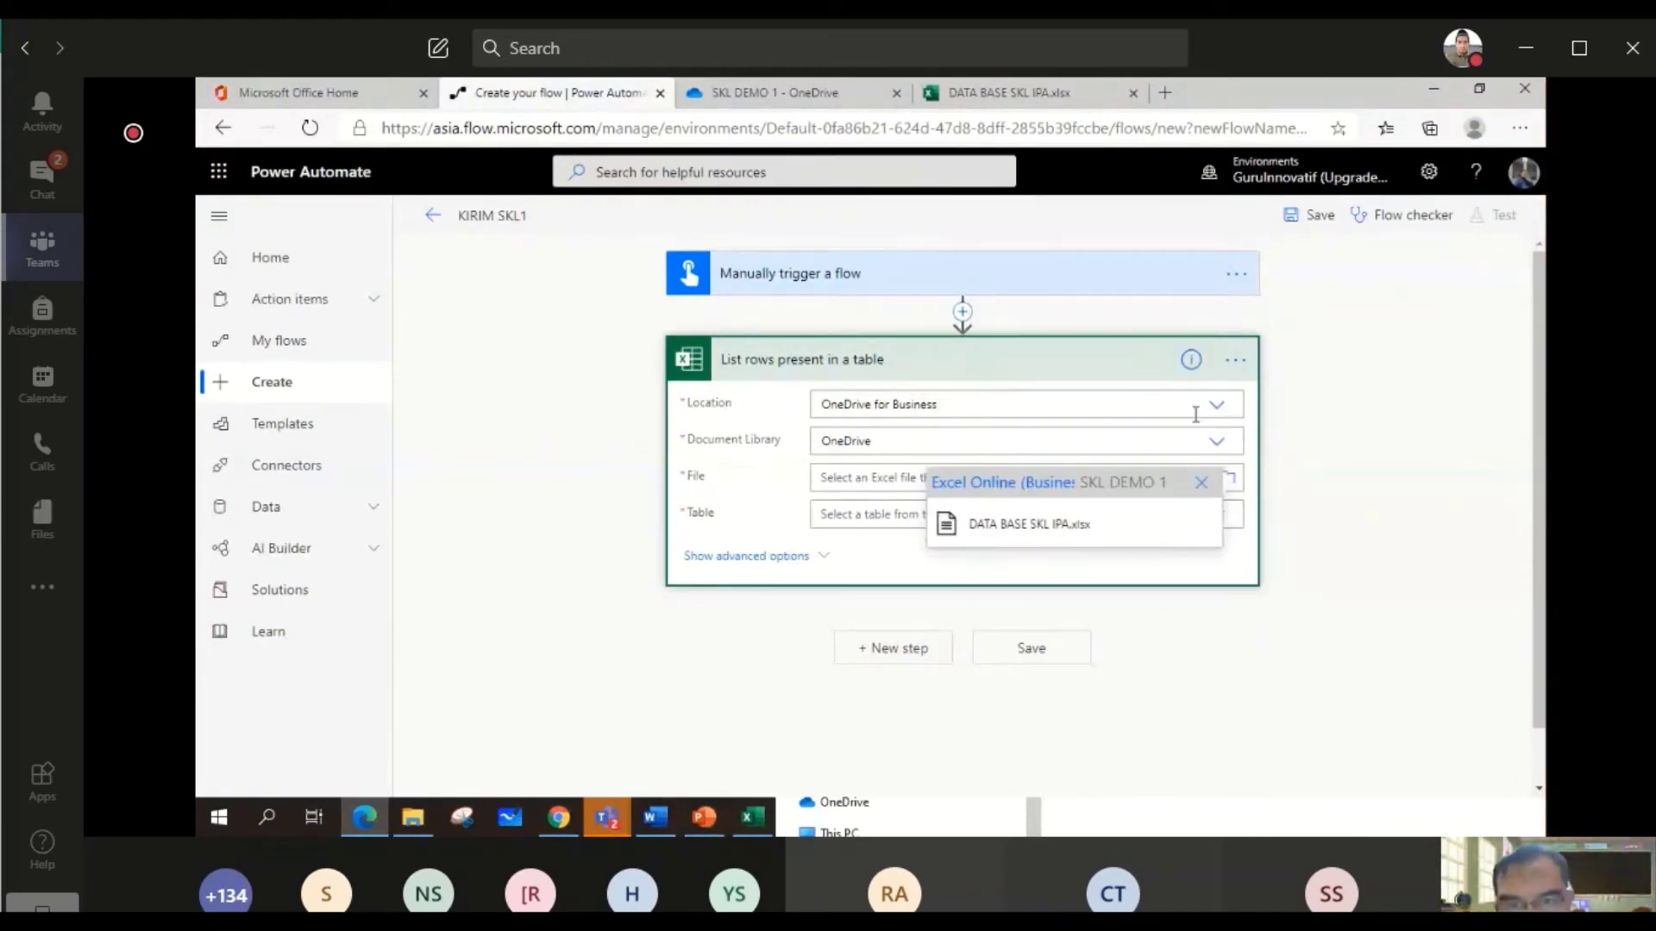
{"action": "left_click", "coordinate": [1056, 528]}
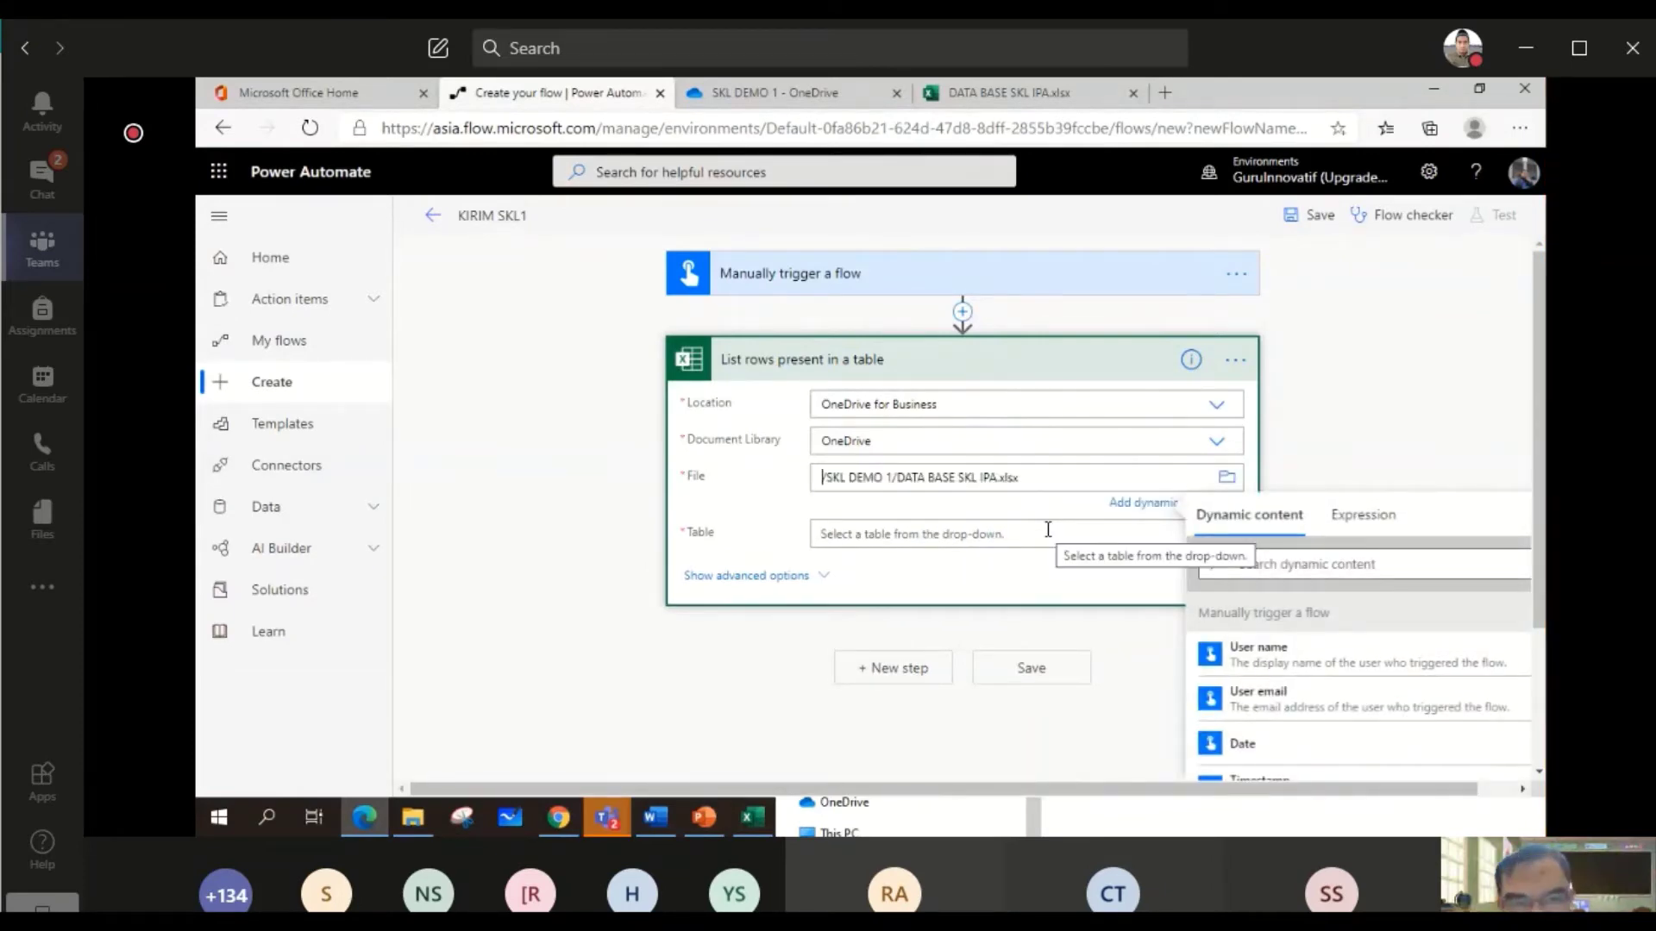
{"action": "left_click", "coordinate": [947, 538]}
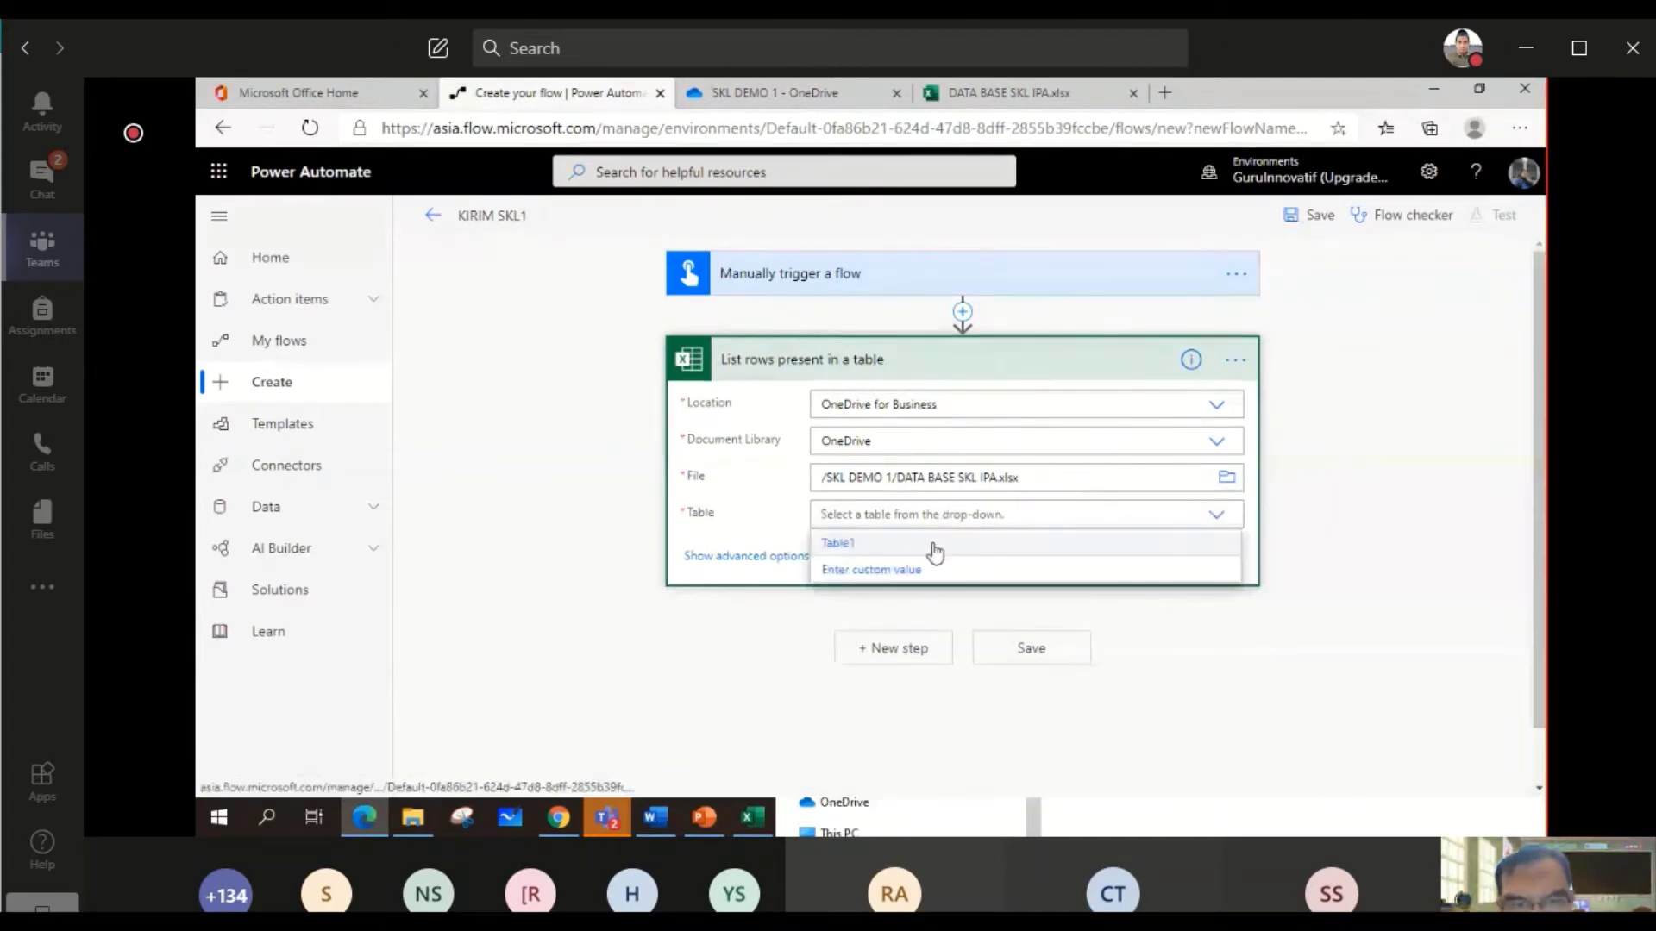
{"action": "left_click", "coordinate": [833, 543]}
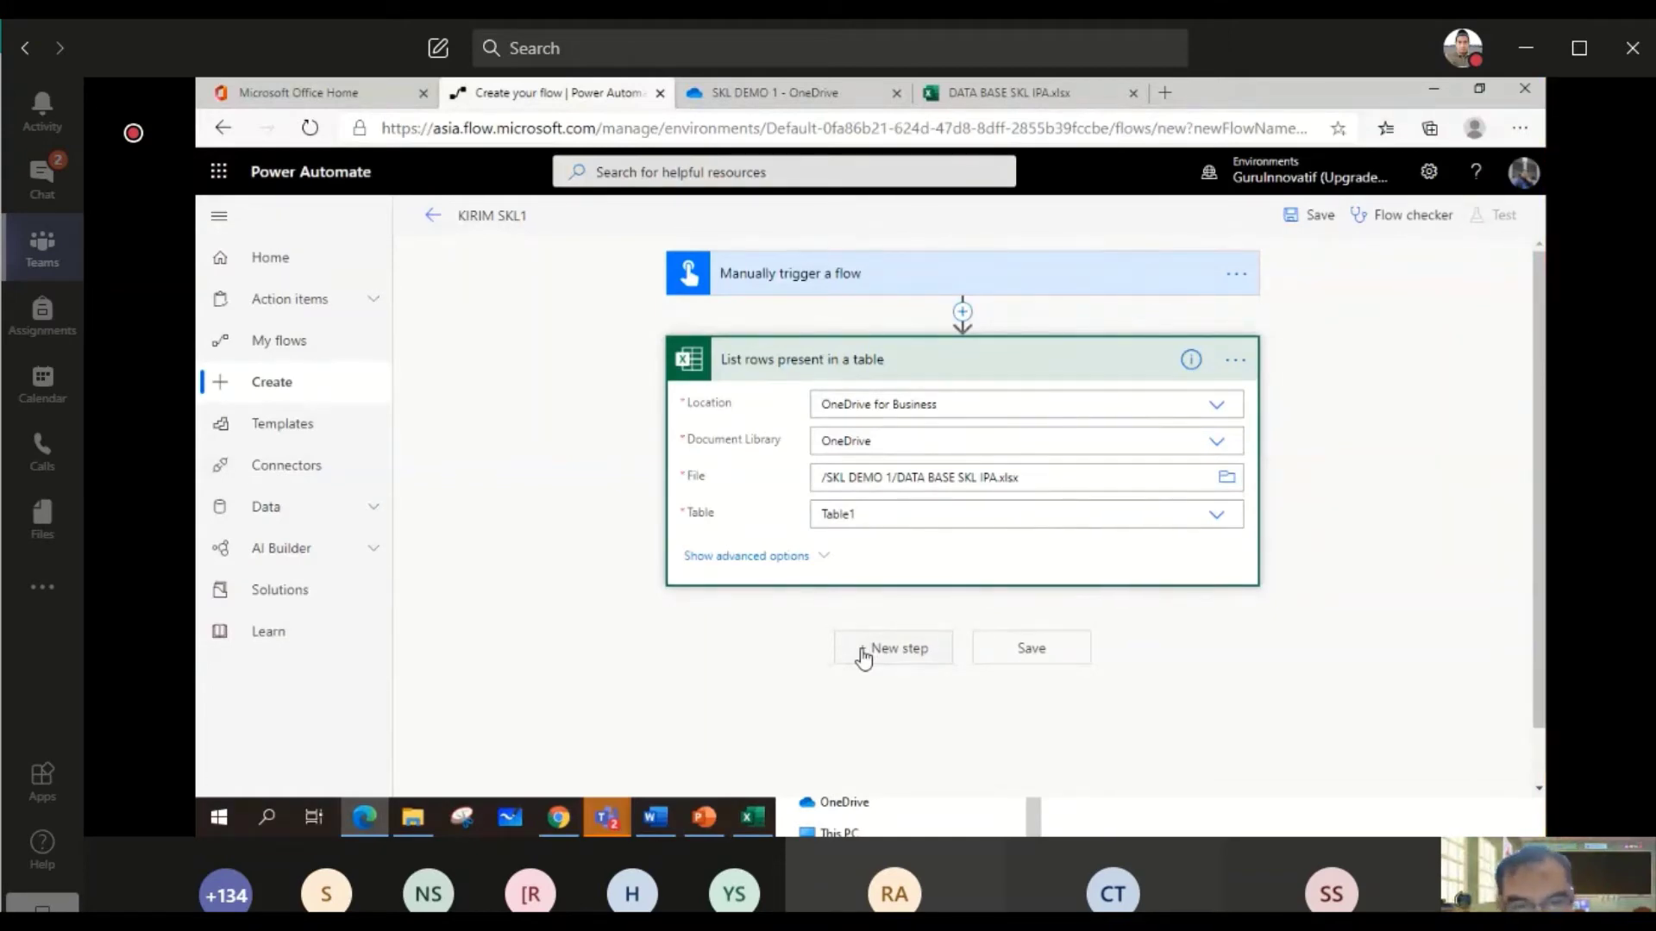
- Add the Excel Online (Business) action Get a row, with location OneDrive for Business and document library OneDrive
{"action": "left_click", "coordinate": [864, 658]}
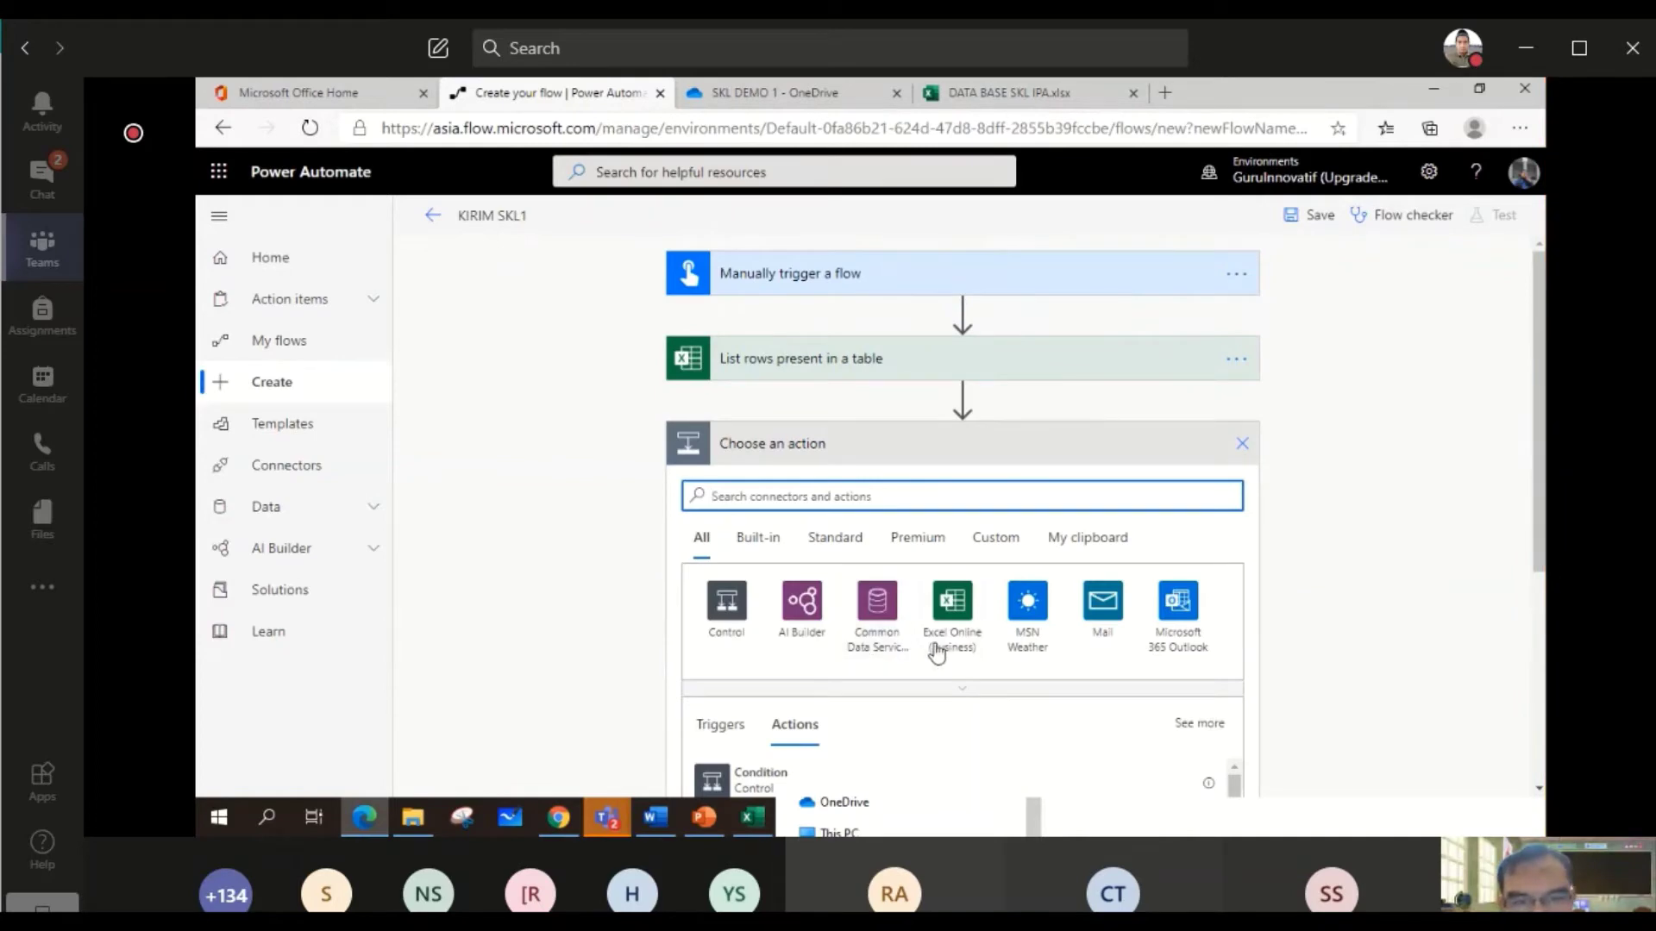
{"action": "left_click", "coordinate": [953, 604]}
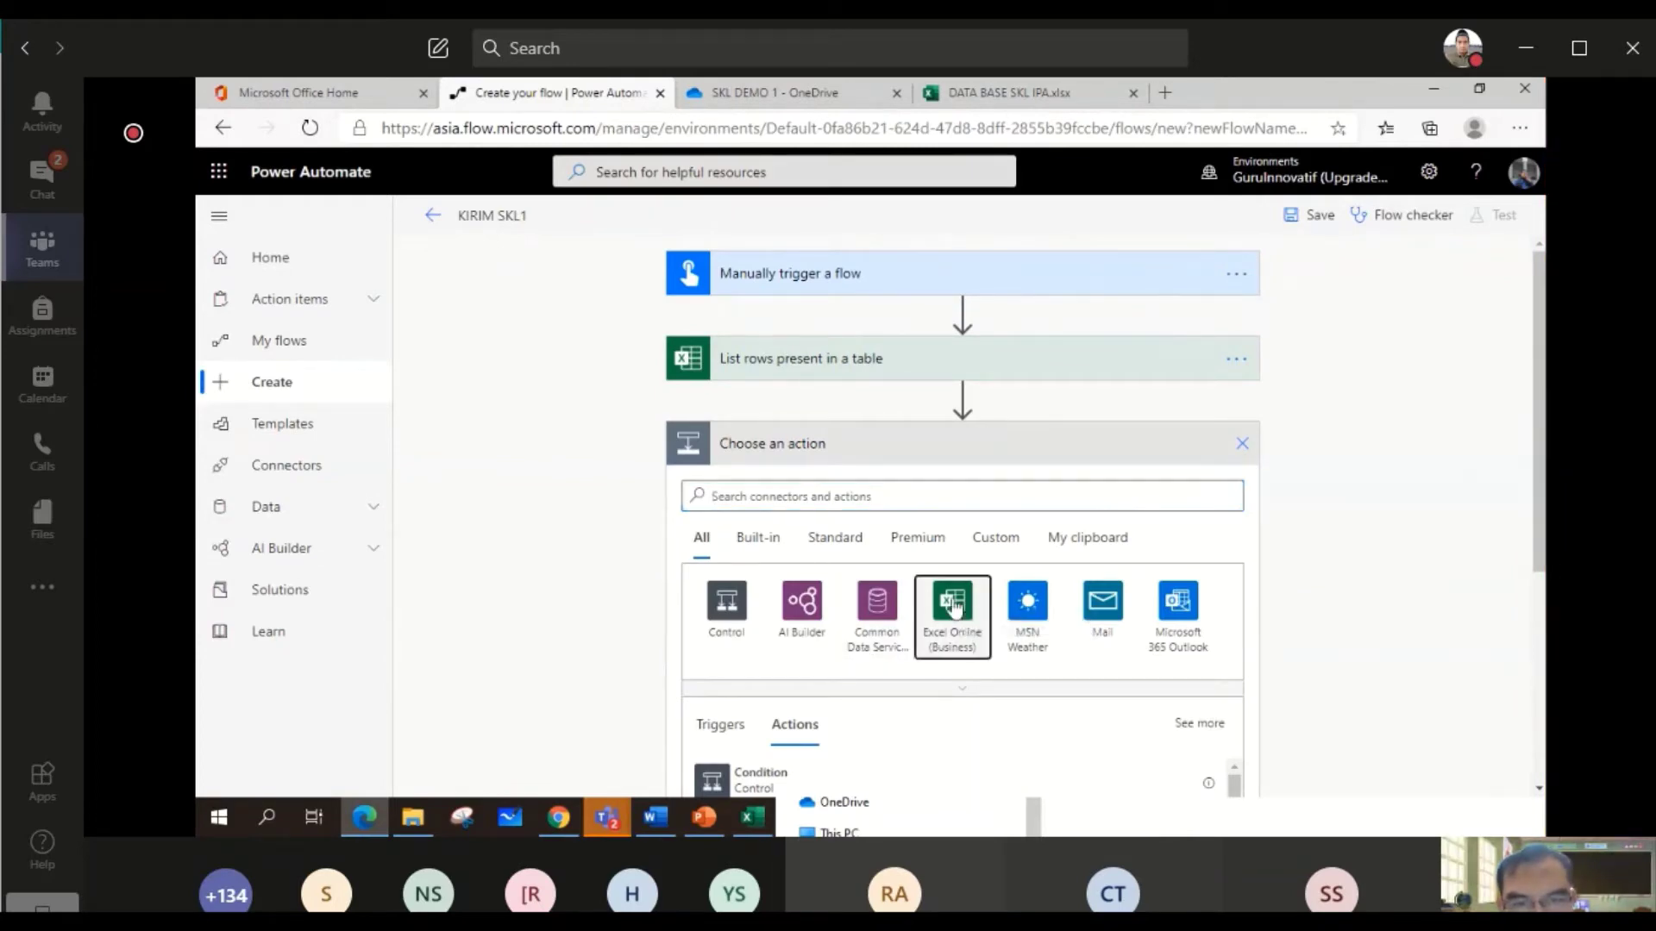
{"action": "scroll", "coordinate": [954, 608], "scroll_direction": "down", "scroll_amount": 1}
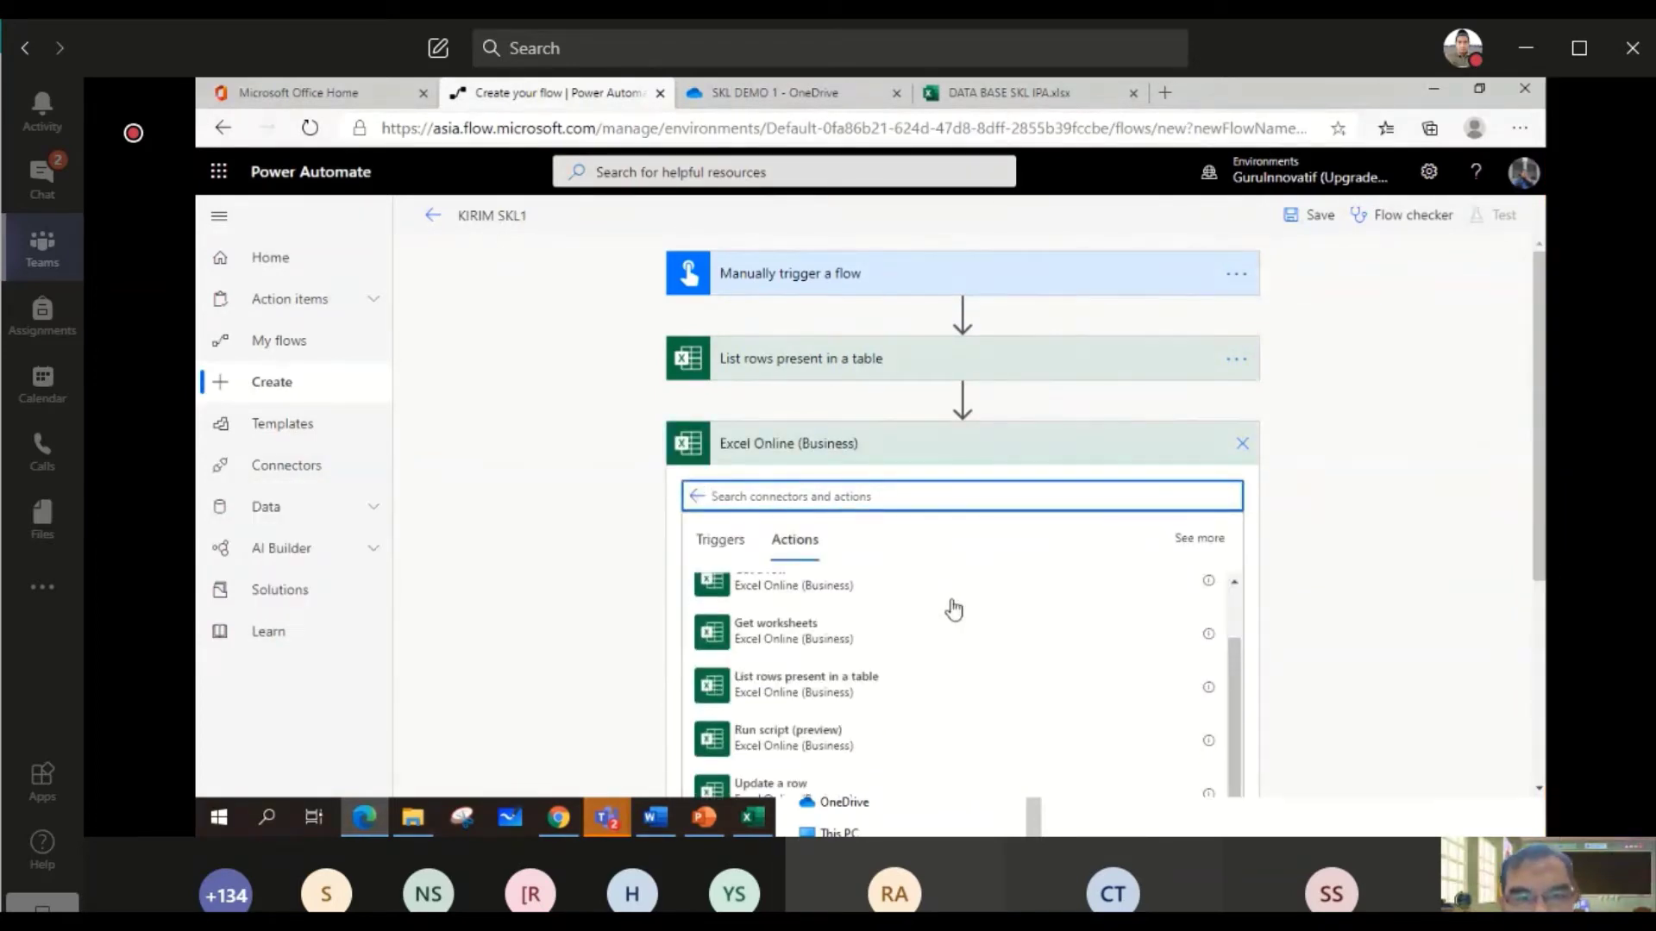
{"action": "scroll", "coordinate": [953, 609], "scroll_direction": "up", "scroll_amount": 1}
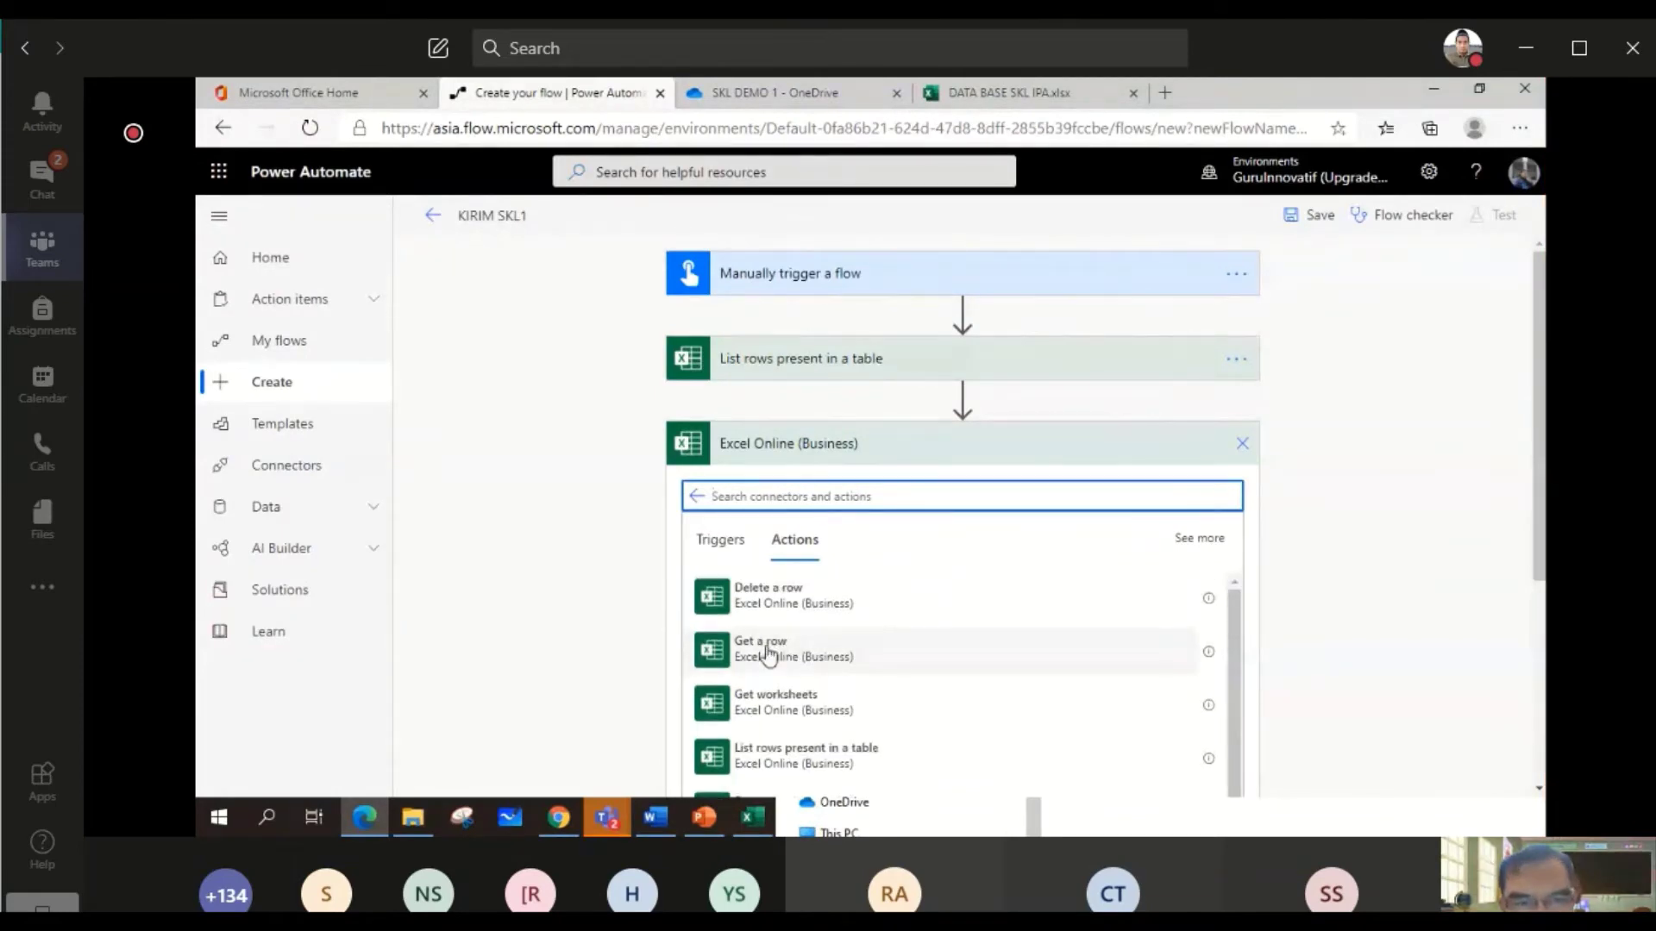
{"action": "left_click", "coordinate": [769, 652]}
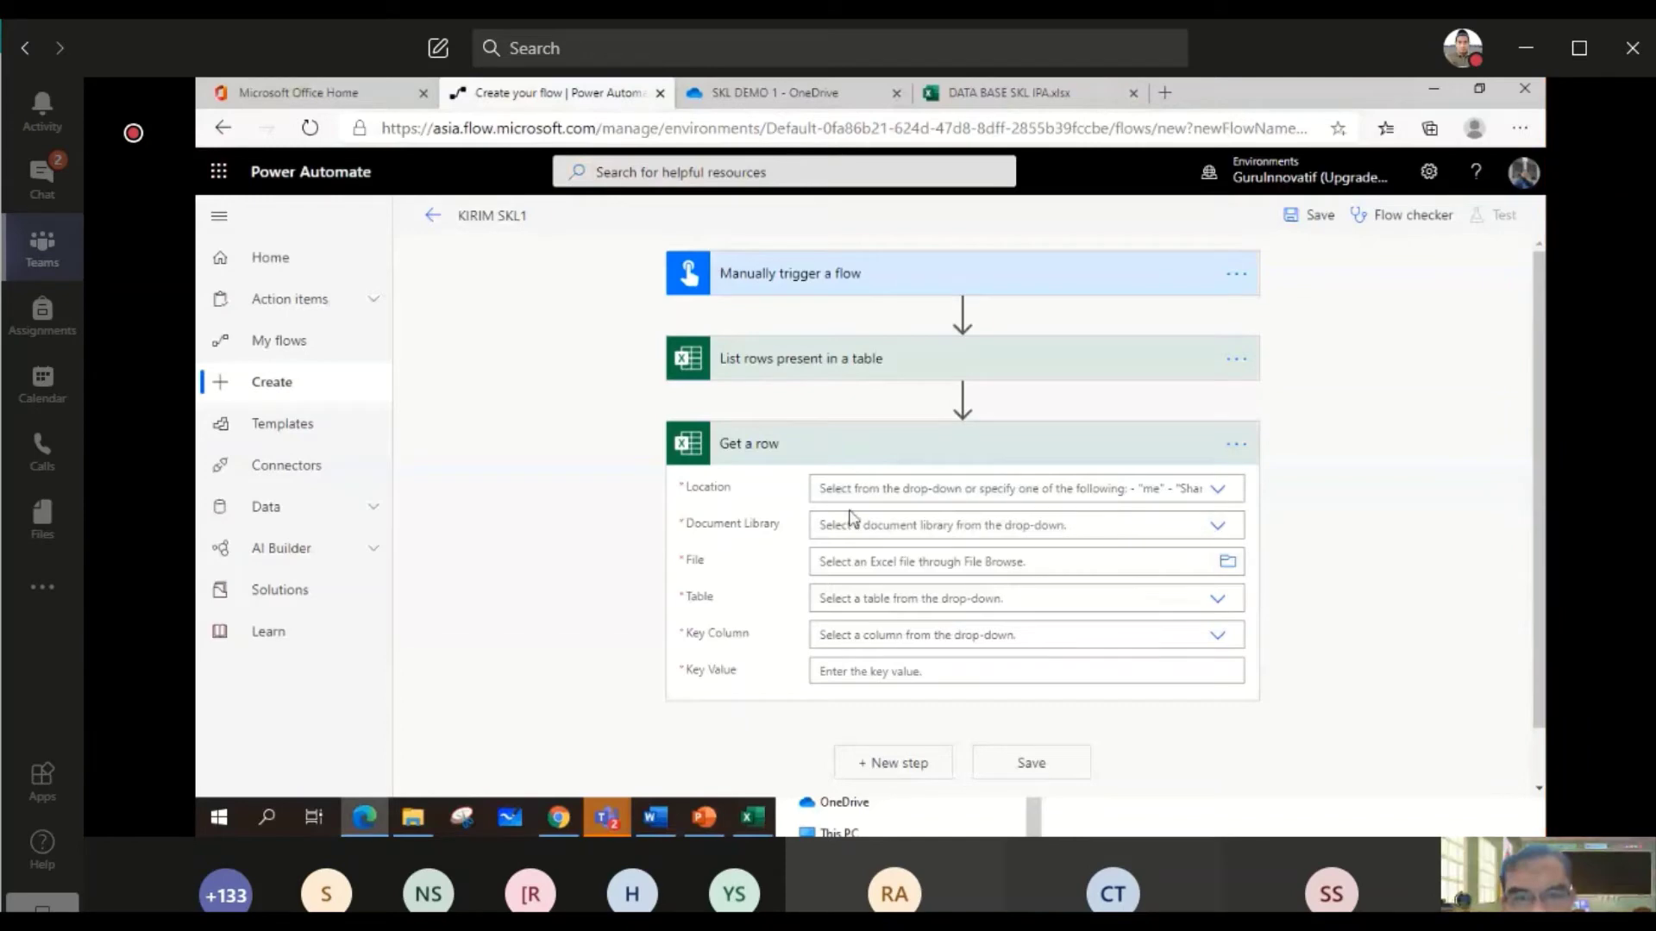
{"action": "left_click", "coordinate": [1217, 491]}
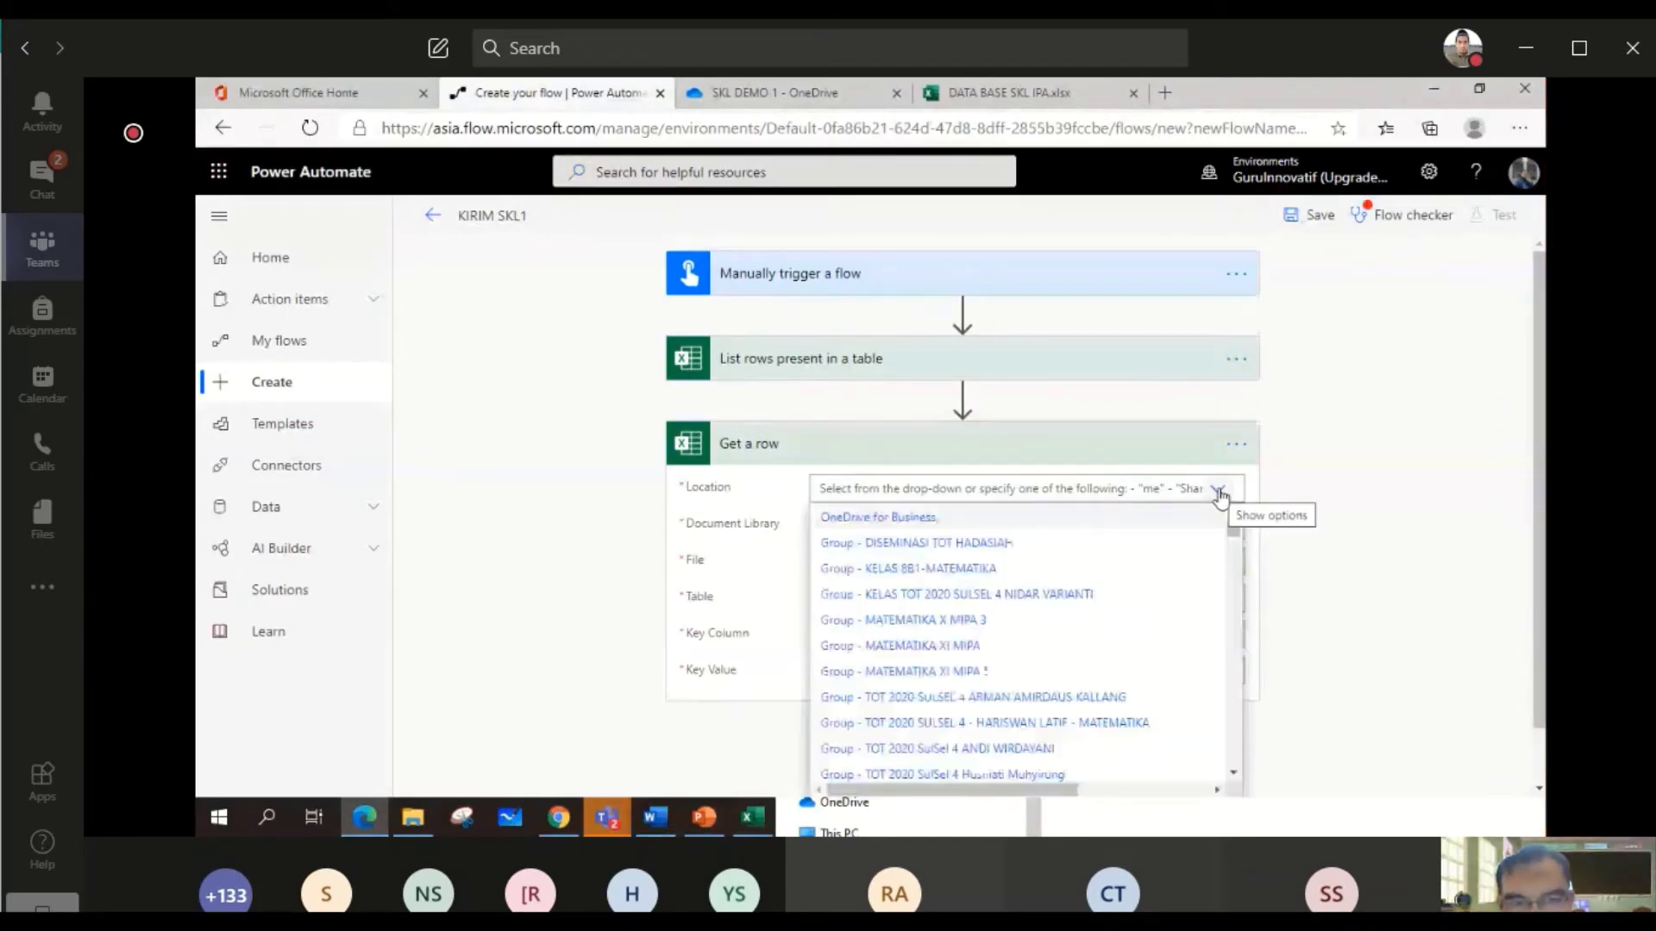
{"action": "left_click", "coordinate": [900, 519]}
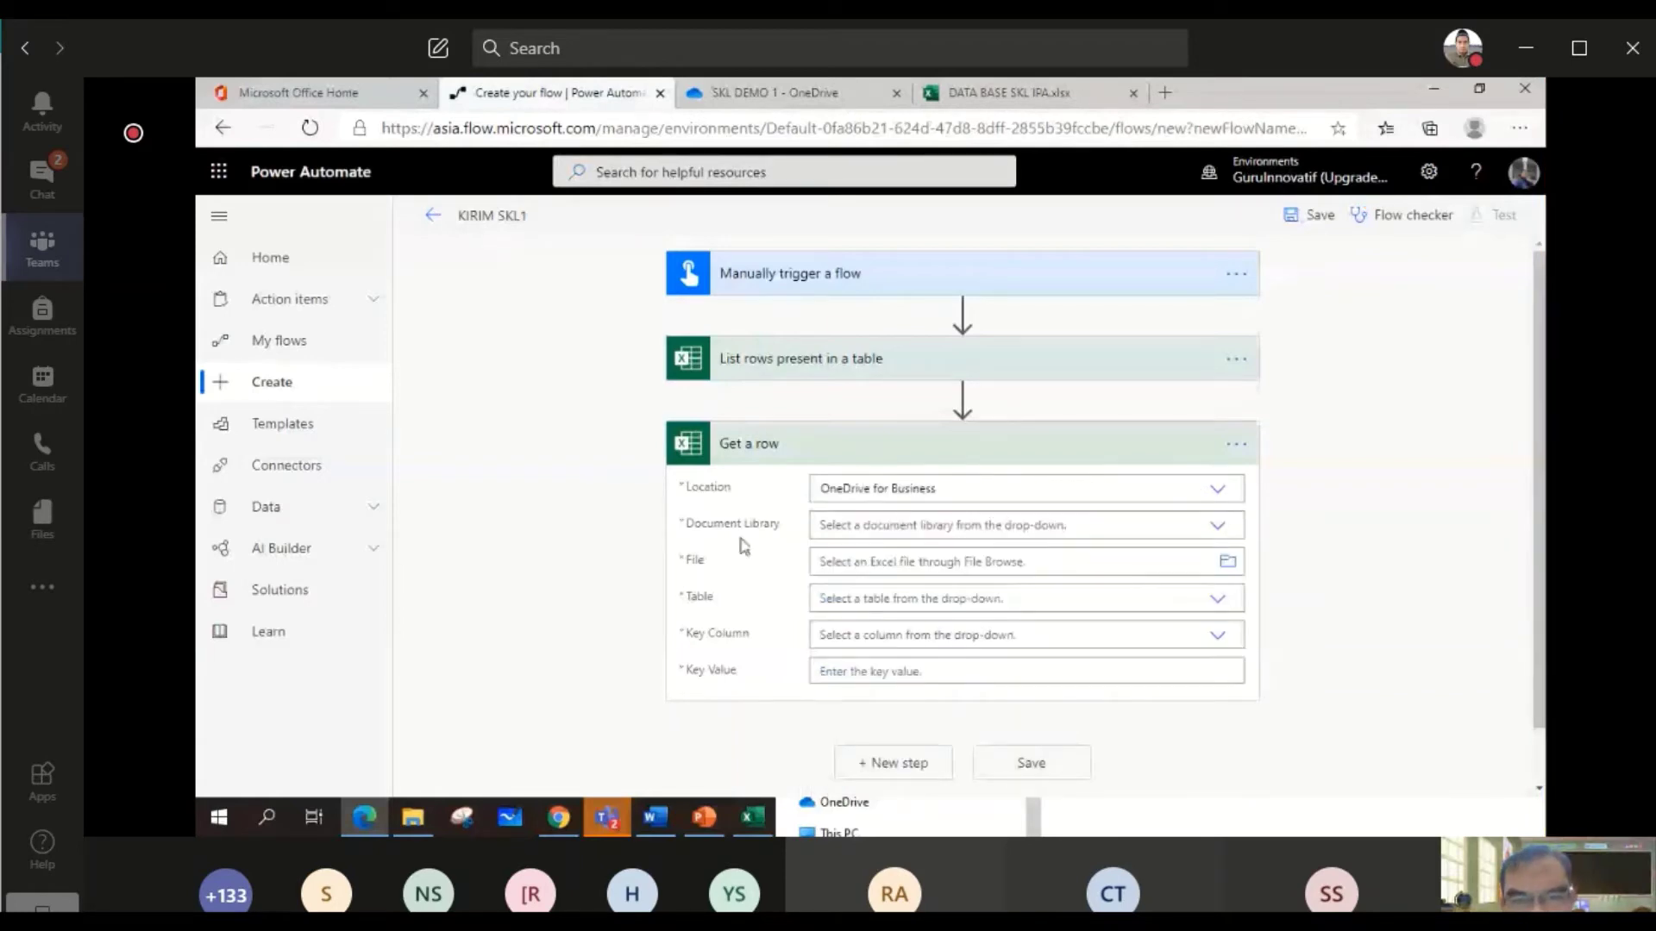
{"action": "left_click", "coordinate": [1216, 527]}
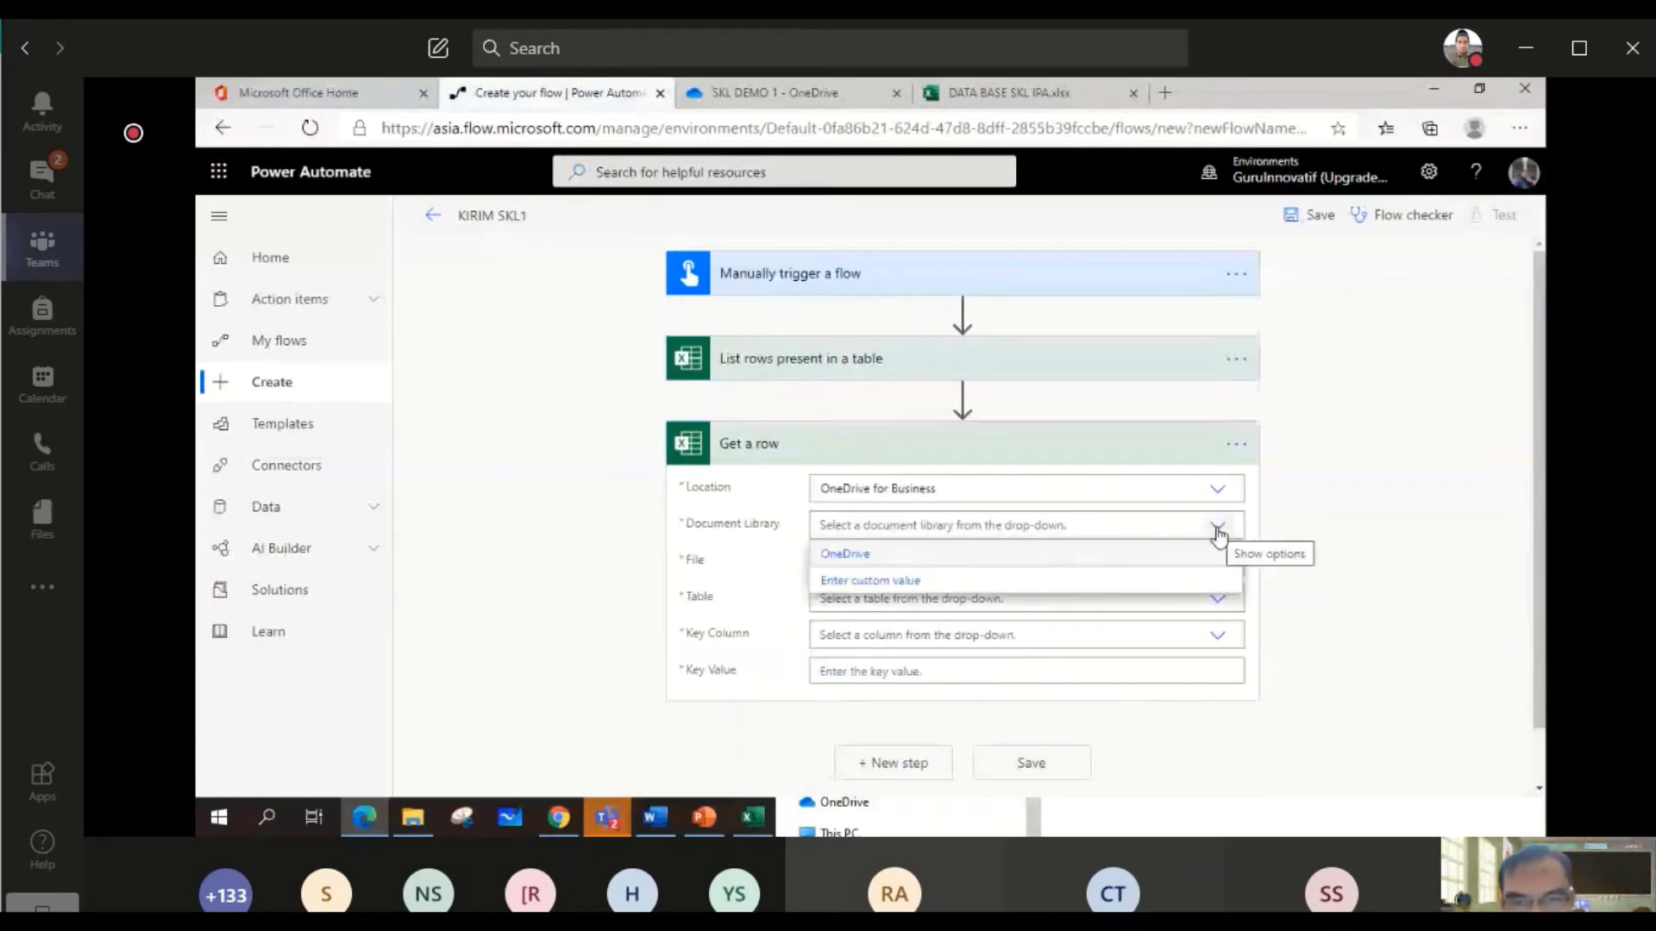
{"action": "left_click", "coordinate": [833, 553]}
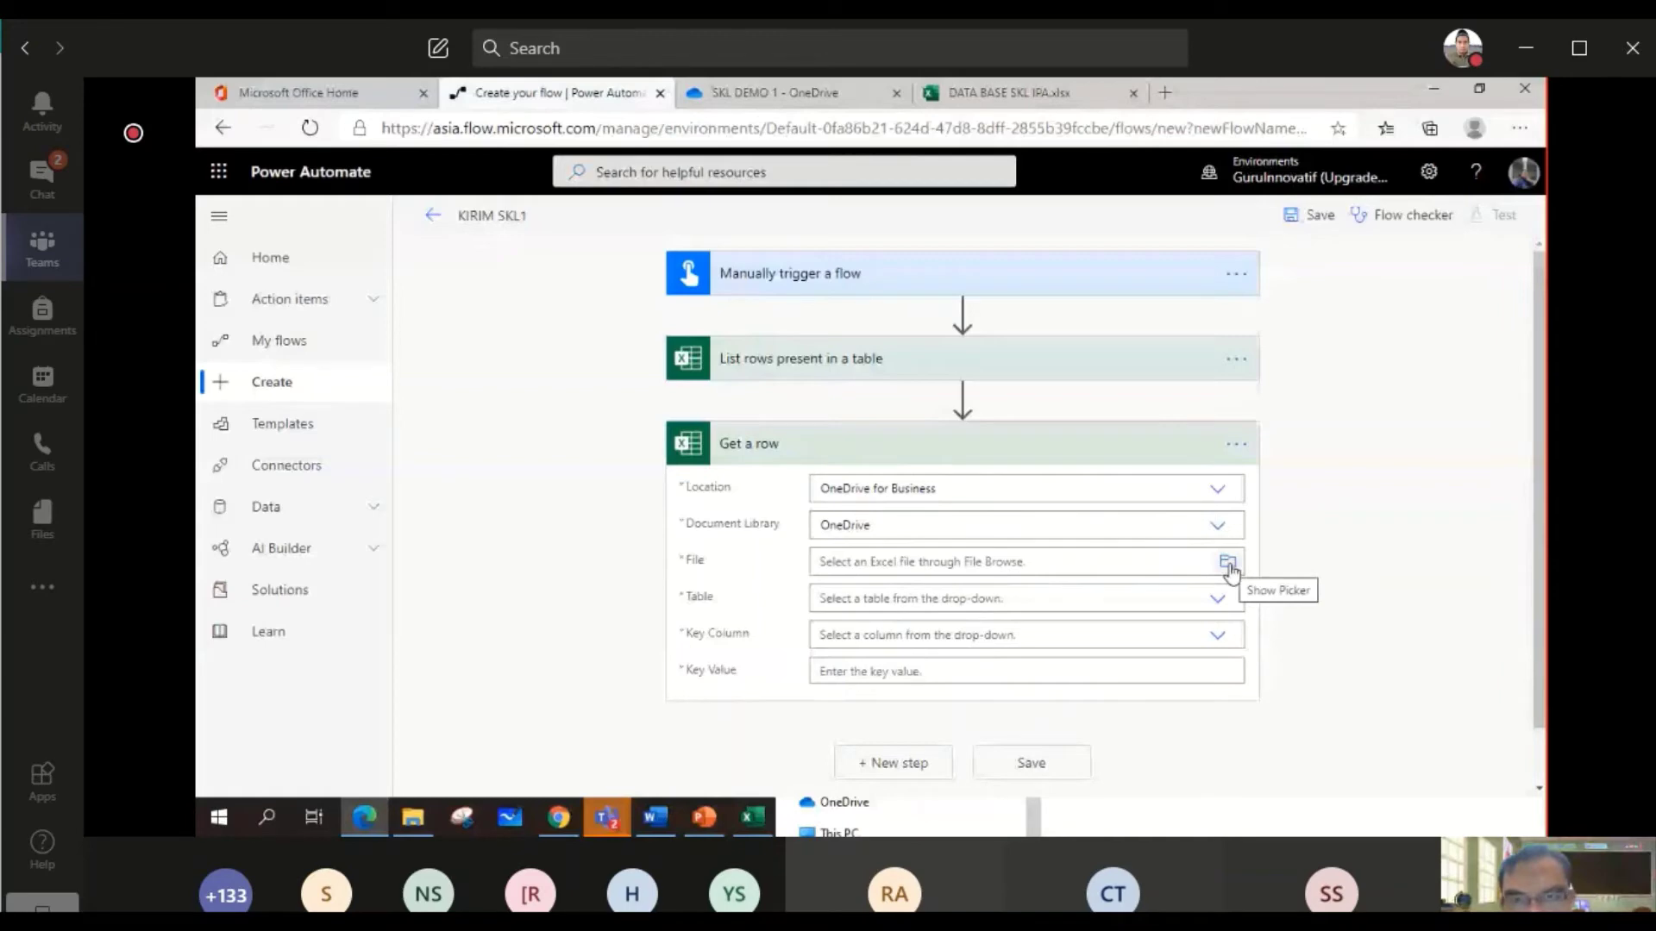
- Set the Get a row action's file to DATA BASE SKL IPA.xlsx in SKL DEMO 1 and its table to Table1
{"action": "left_click", "coordinate": [1228, 564]}
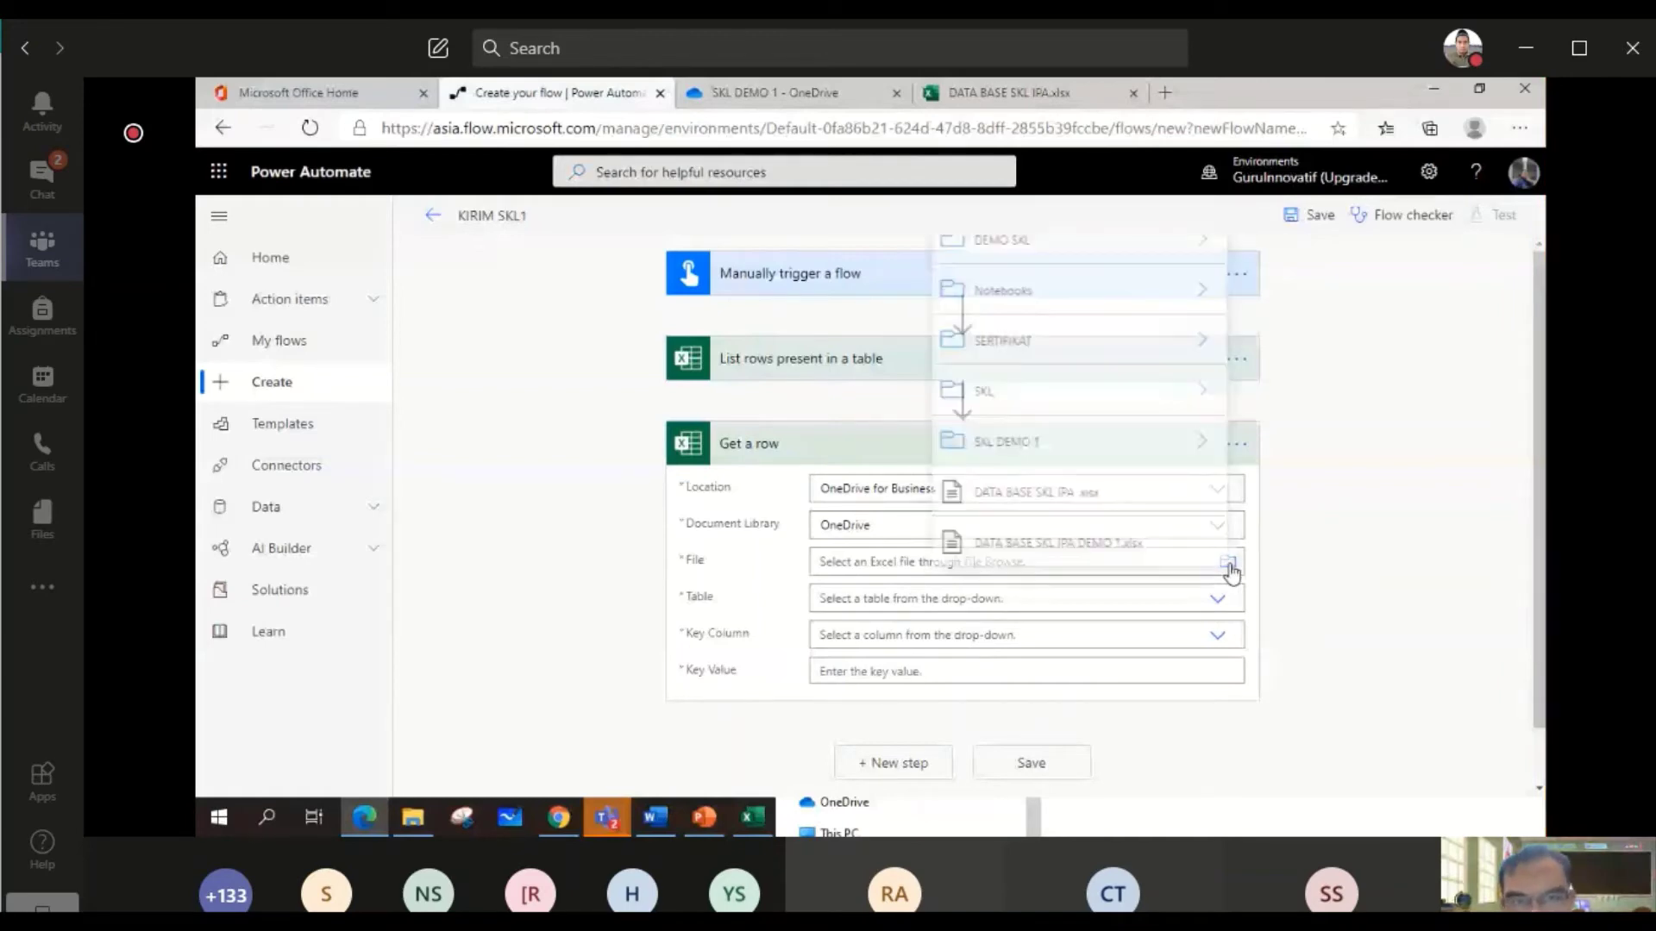
{"action": "left_click", "coordinate": [1144, 451]}
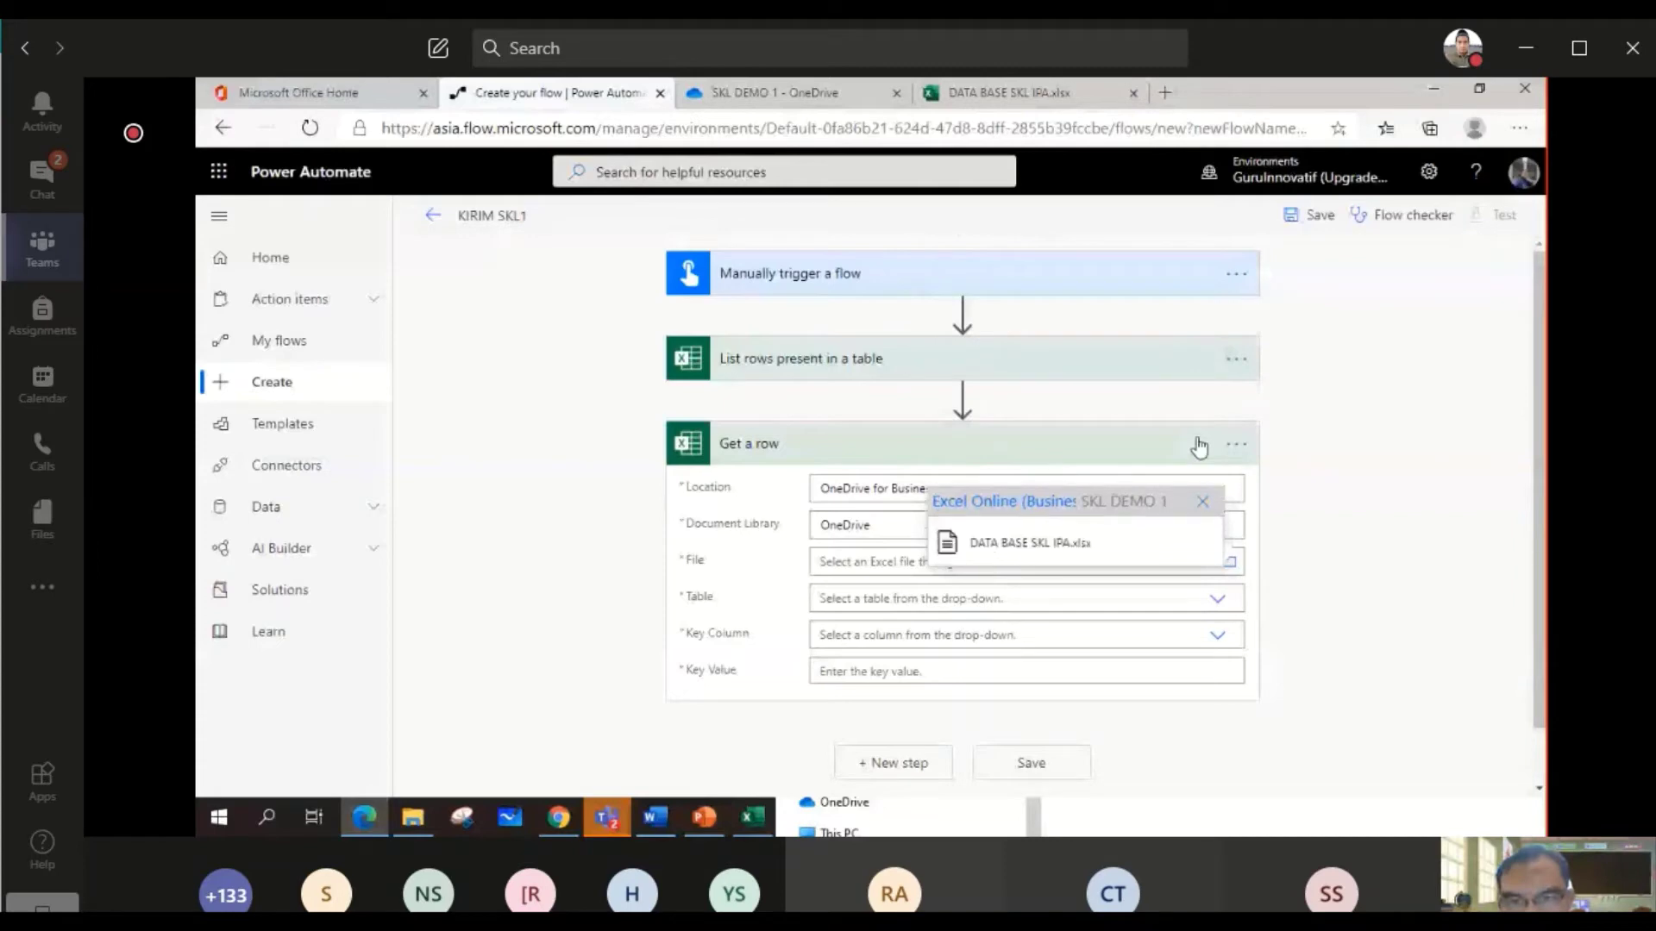
{"action": "left_click", "coordinate": [1034, 545]}
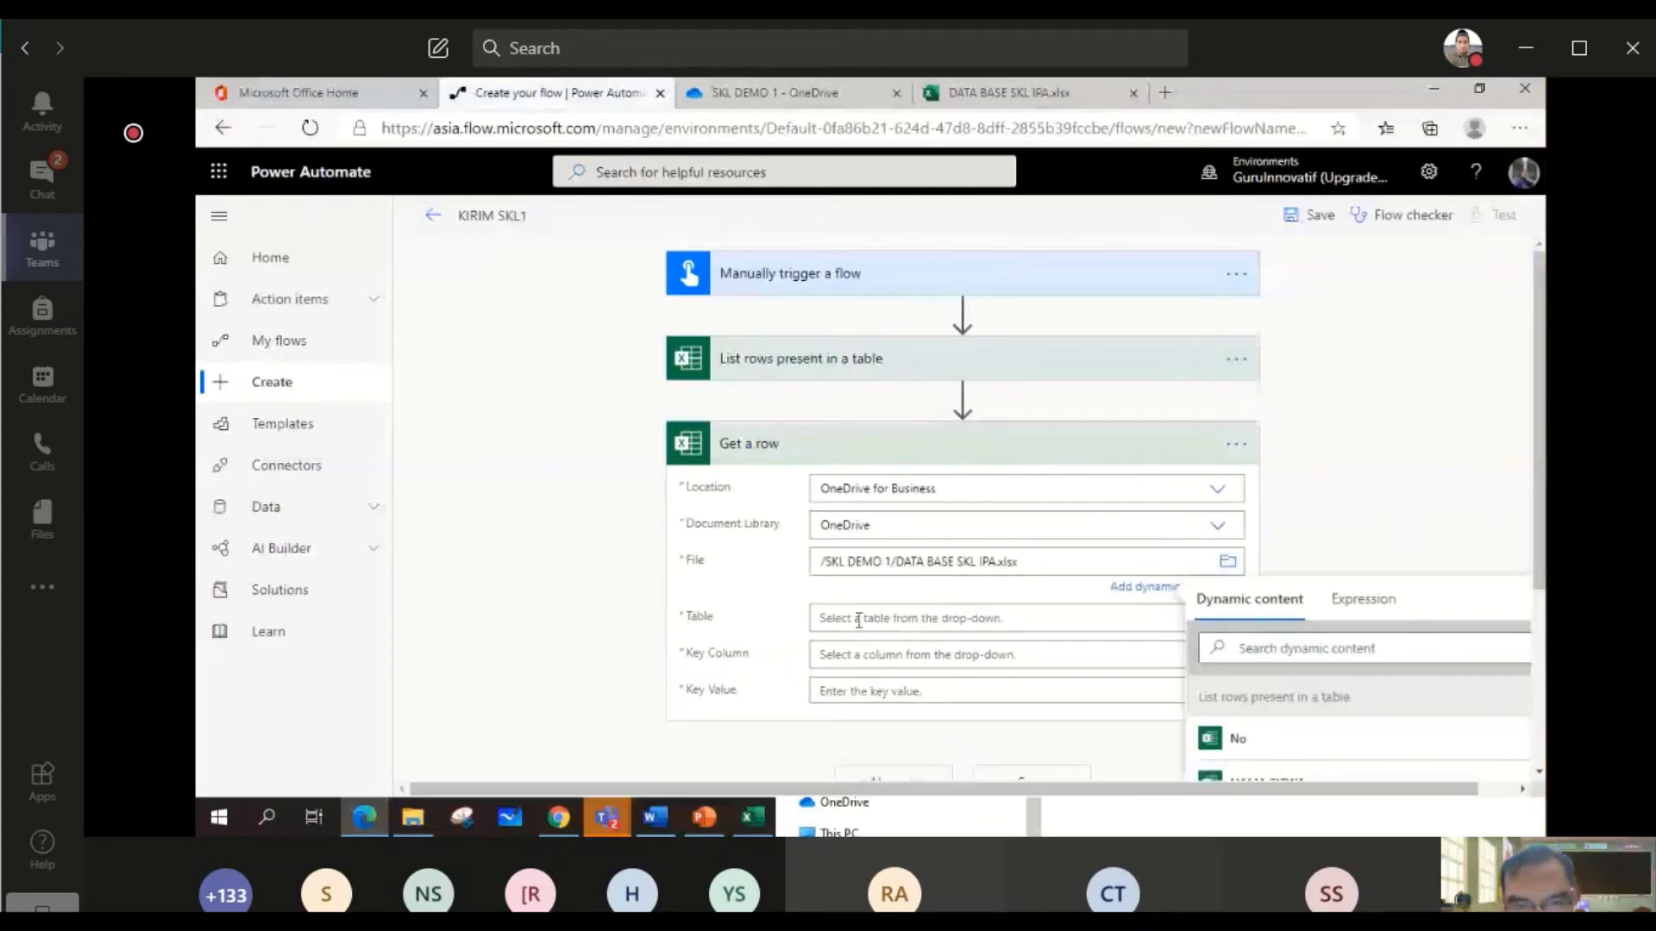
{"action": "left_click", "coordinate": [858, 619]}
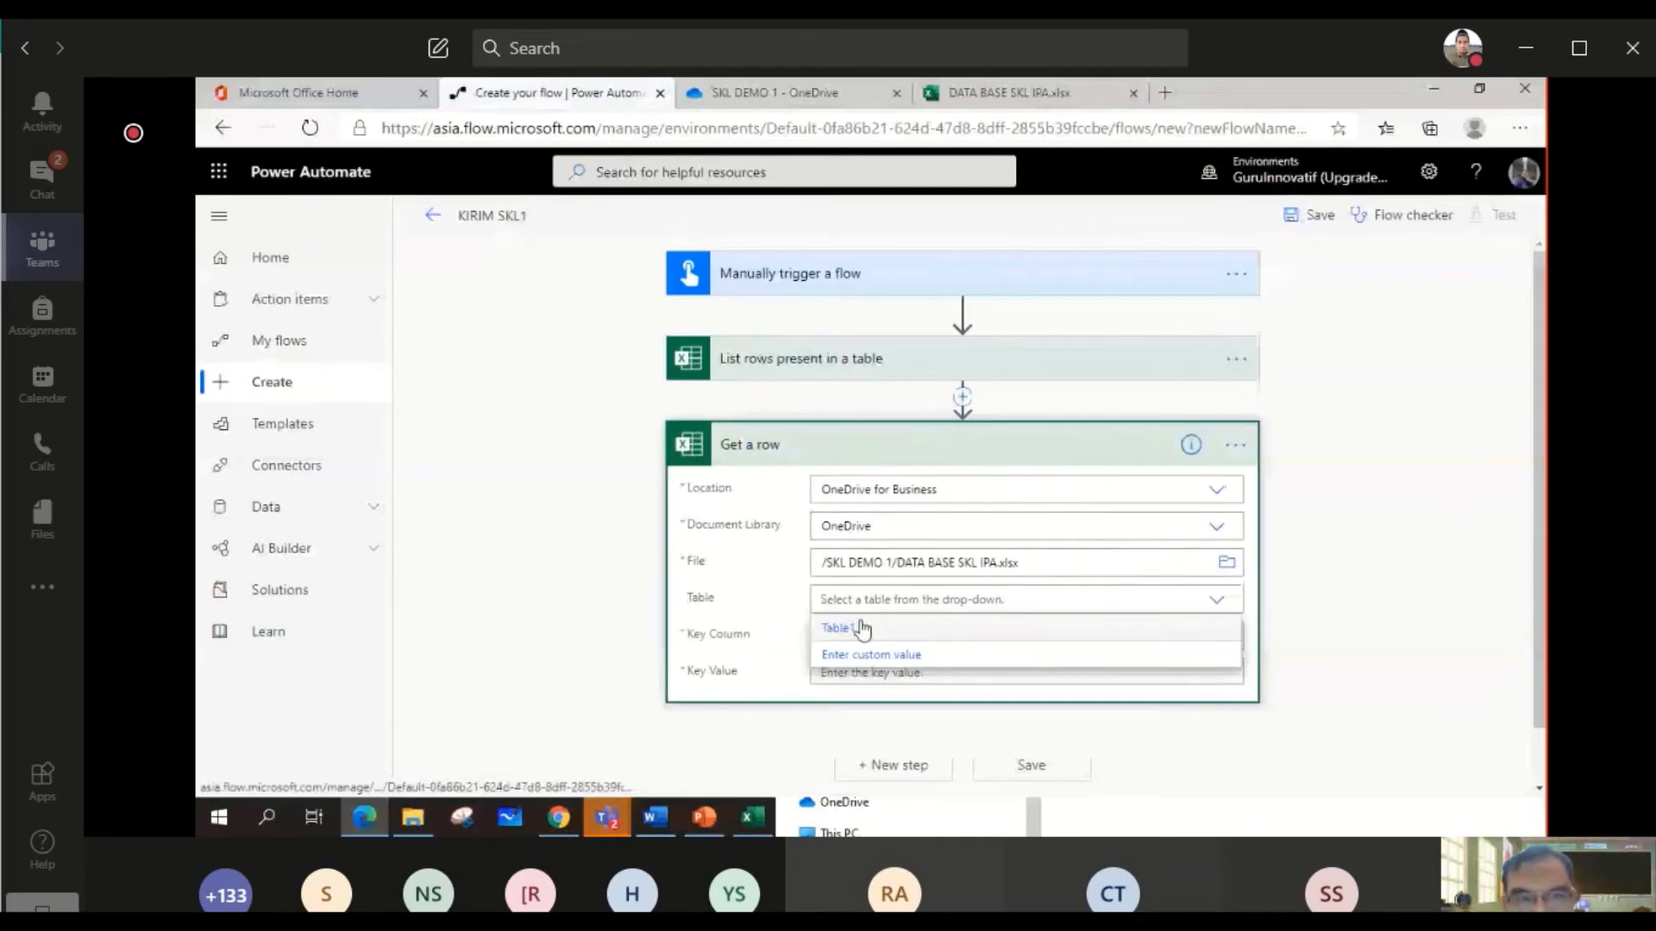
{"action": "left_click", "coordinate": [862, 629]}
- Set the Get a row key column to NIS and fill the key value with dynamic content from the List rows action
{"action": "scroll", "coordinate": [874, 592], "scroll_direction": "down", "scroll_amount": 1}
{"action": "left_click", "coordinate": [862, 576]}
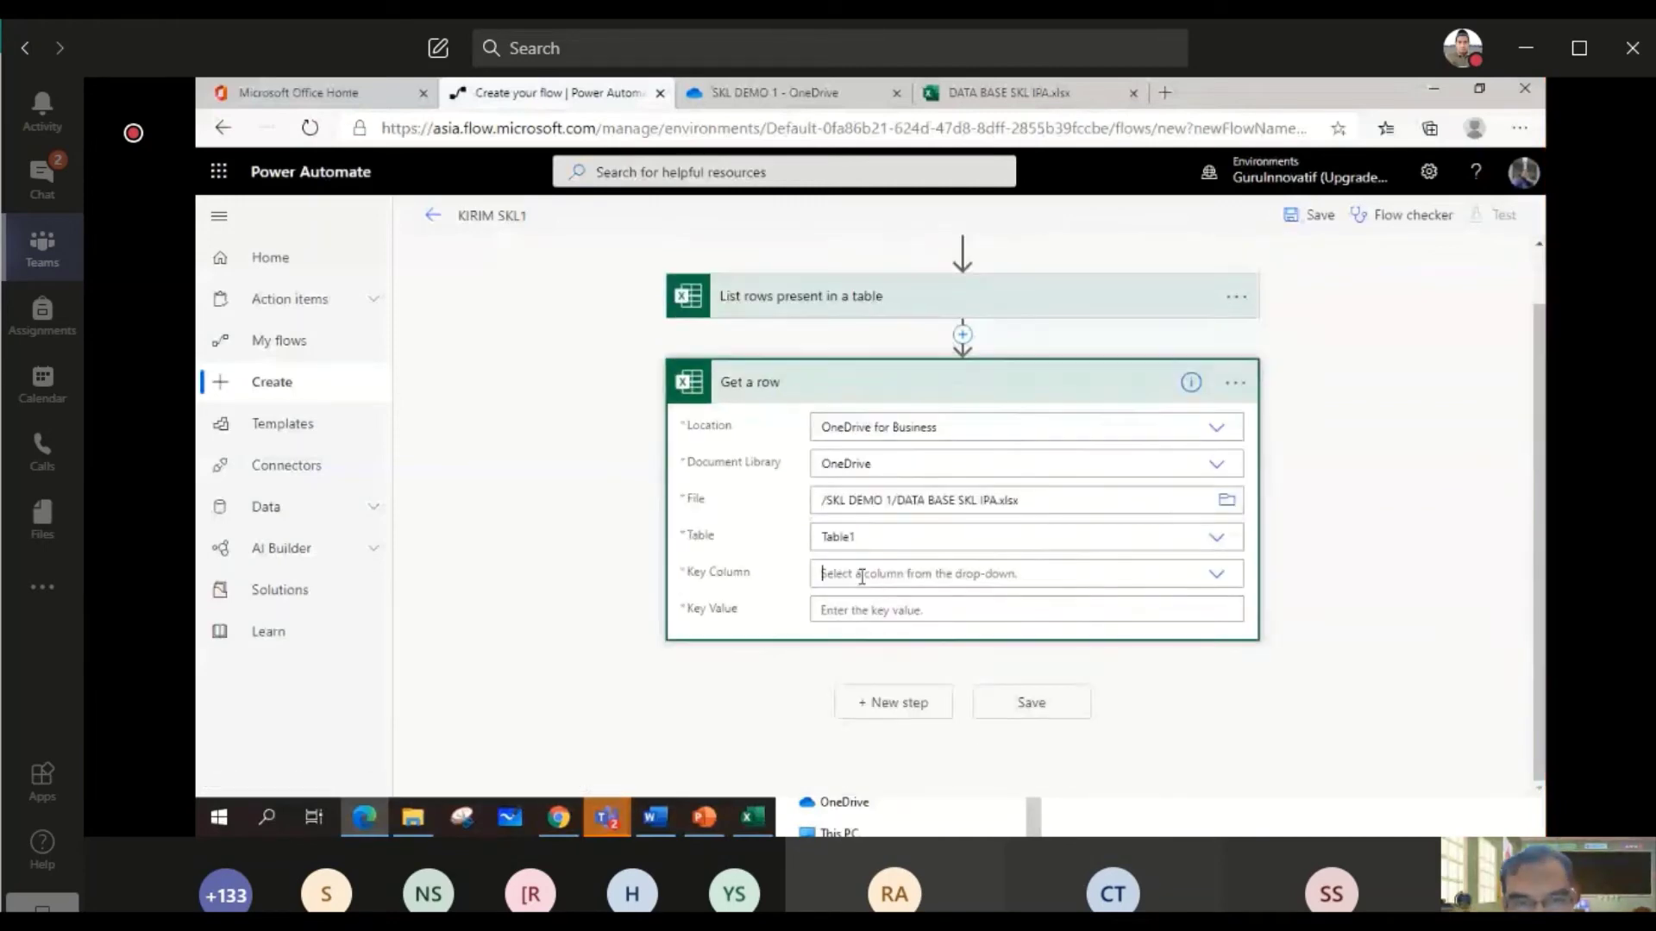
{"action": "scroll", "coordinate": [1043, 721], "scroll_direction": "down", "scroll_amount": 1}
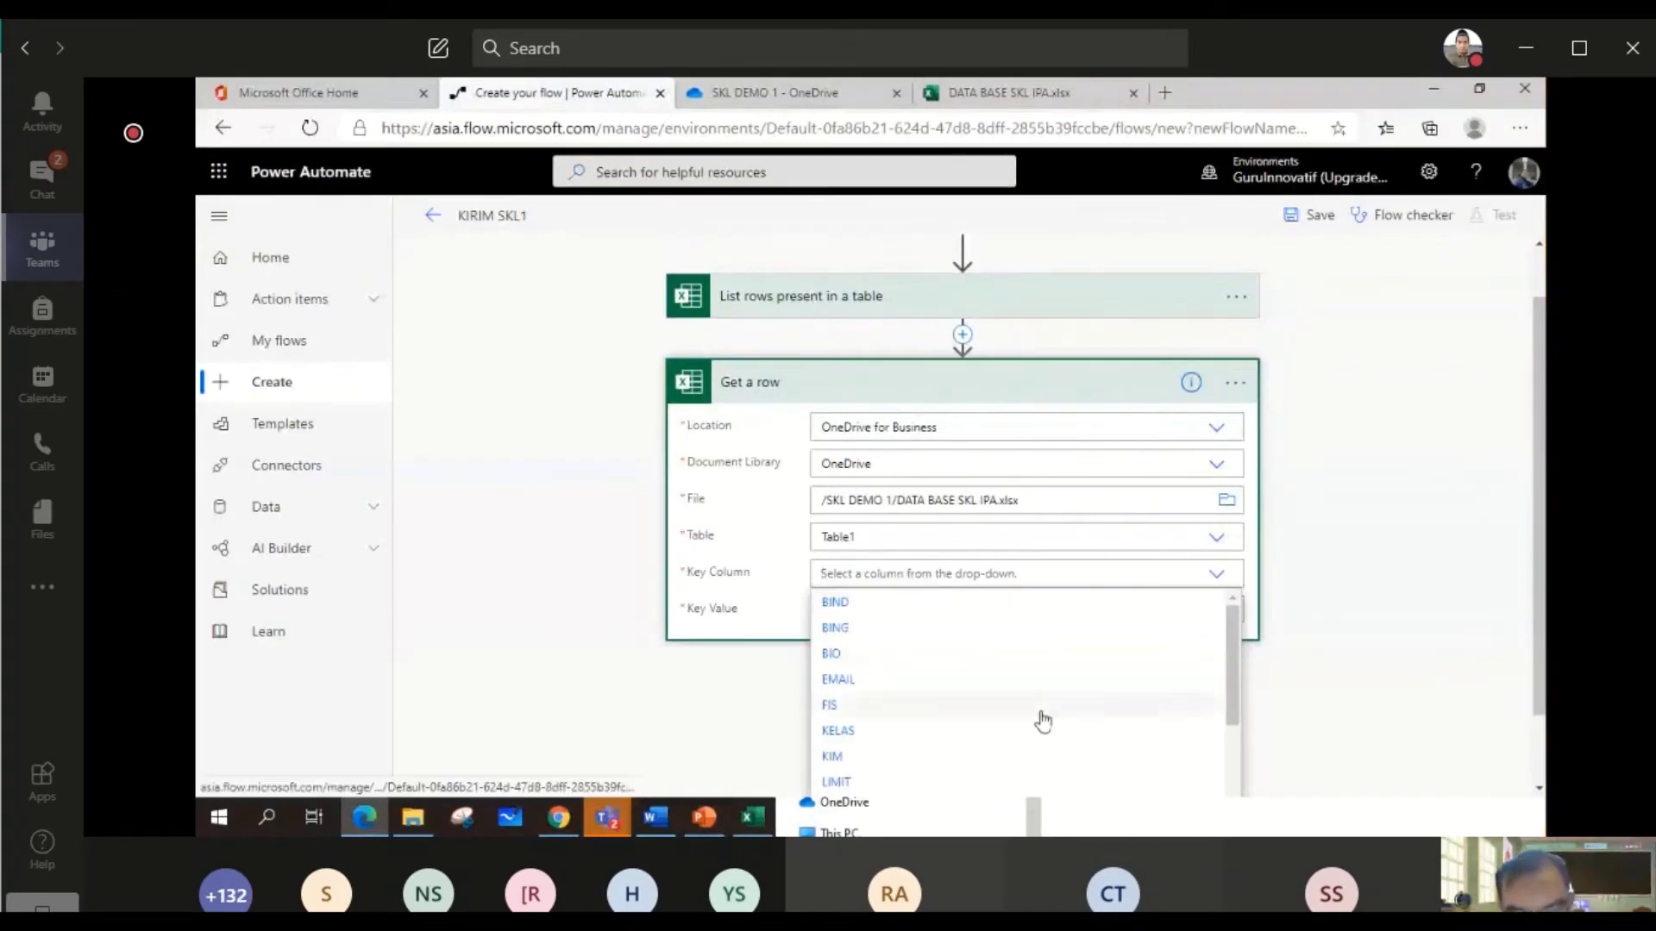
{"action": "scroll", "coordinate": [971, 703], "scroll_direction": "up", "scroll_amount": 1}
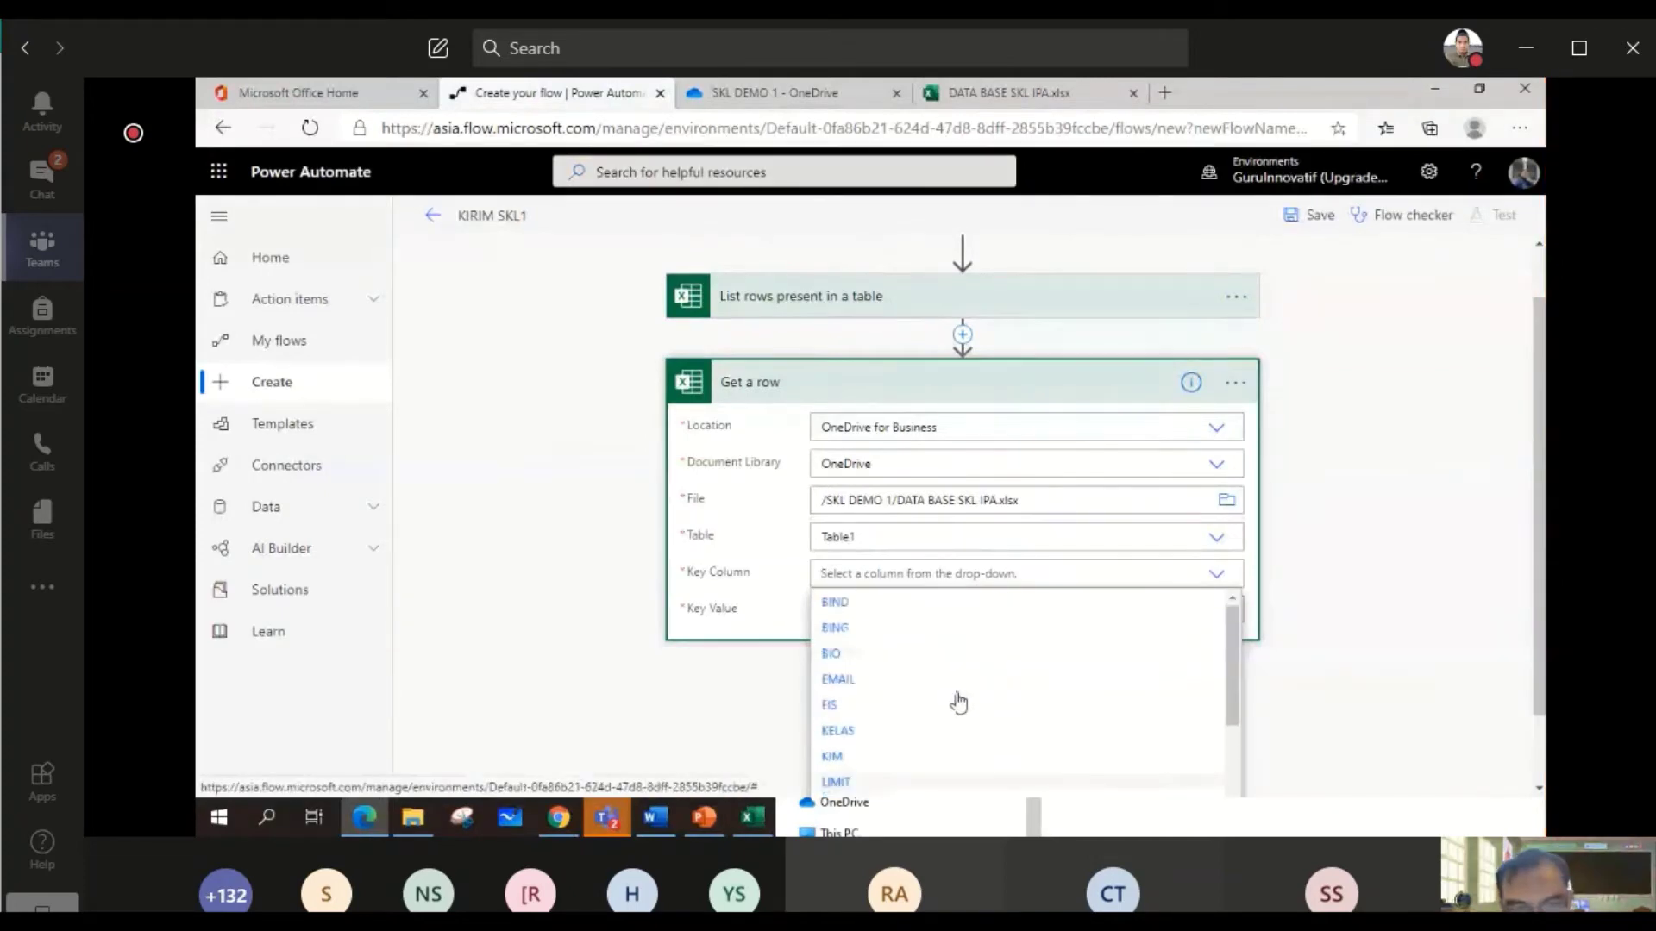
{"action": "scroll", "coordinate": [959, 703], "scroll_direction": "down", "scroll_amount": 1}
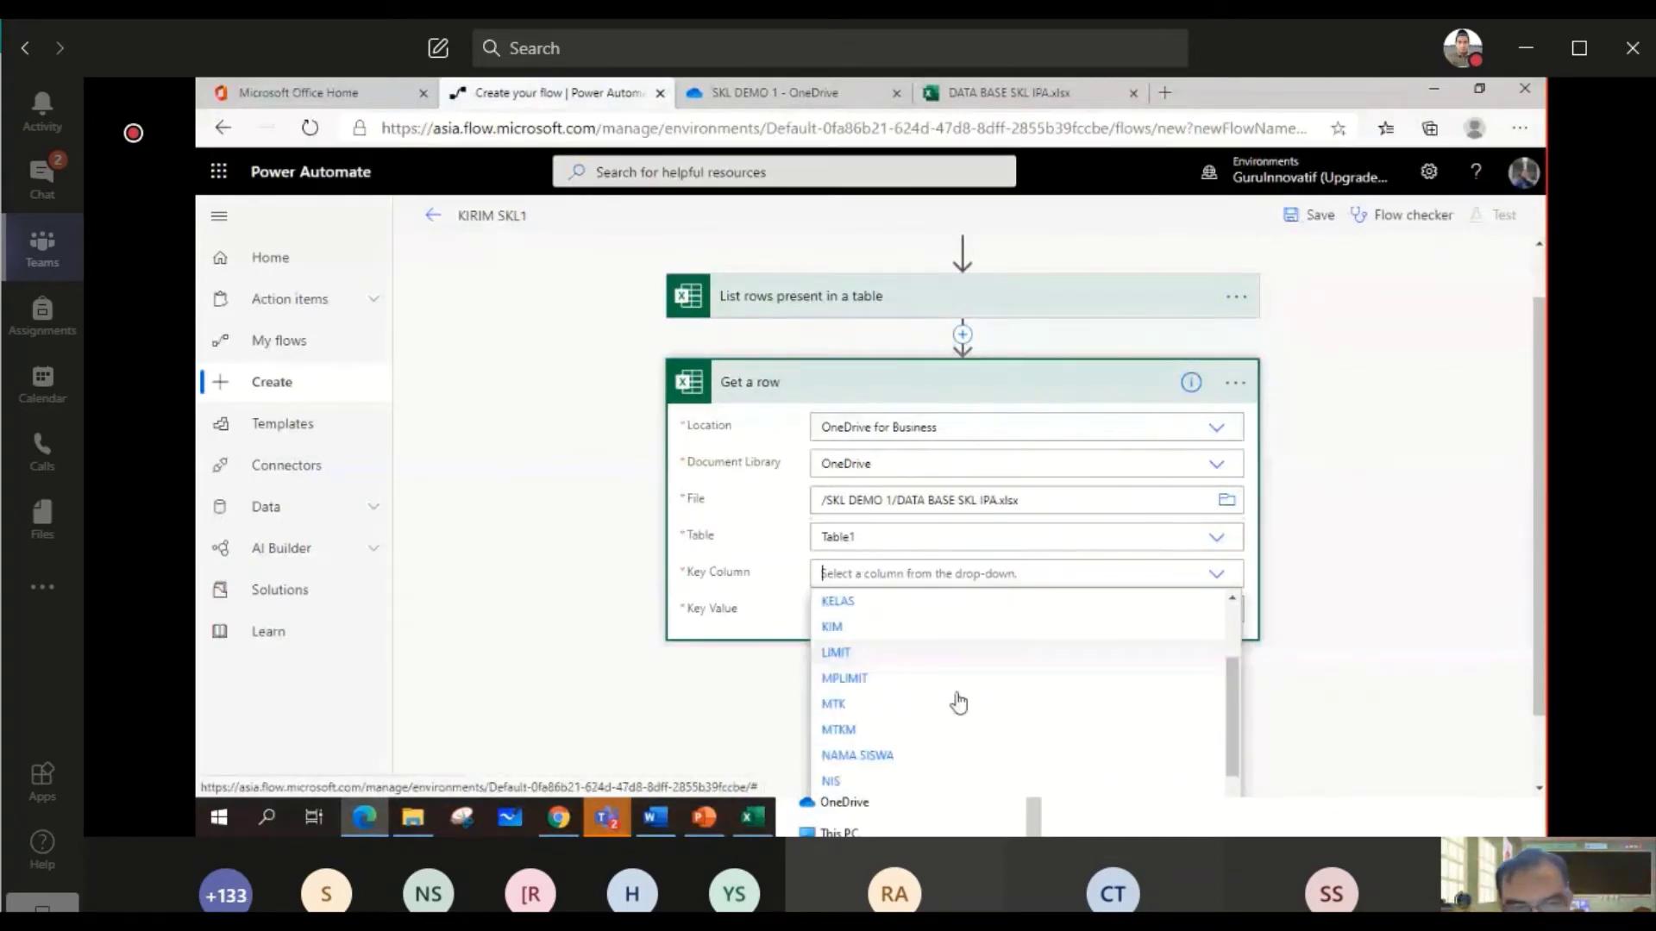
{"action": "left_click", "coordinate": [862, 780]}
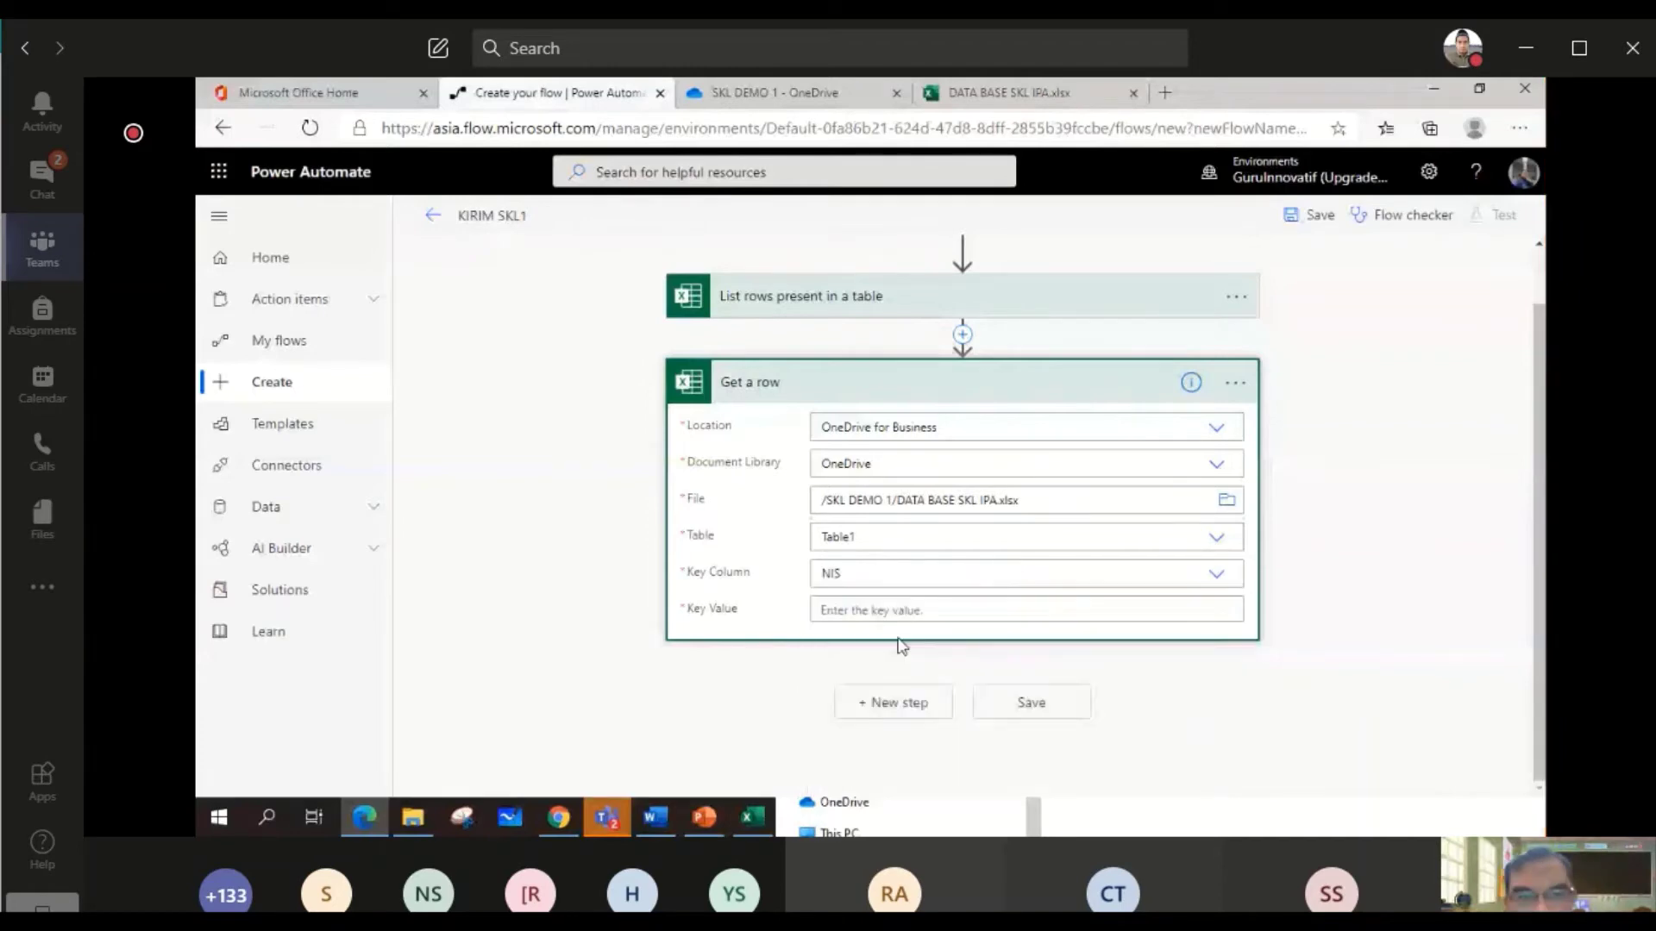
{"action": "left_click", "coordinate": [886, 613]}
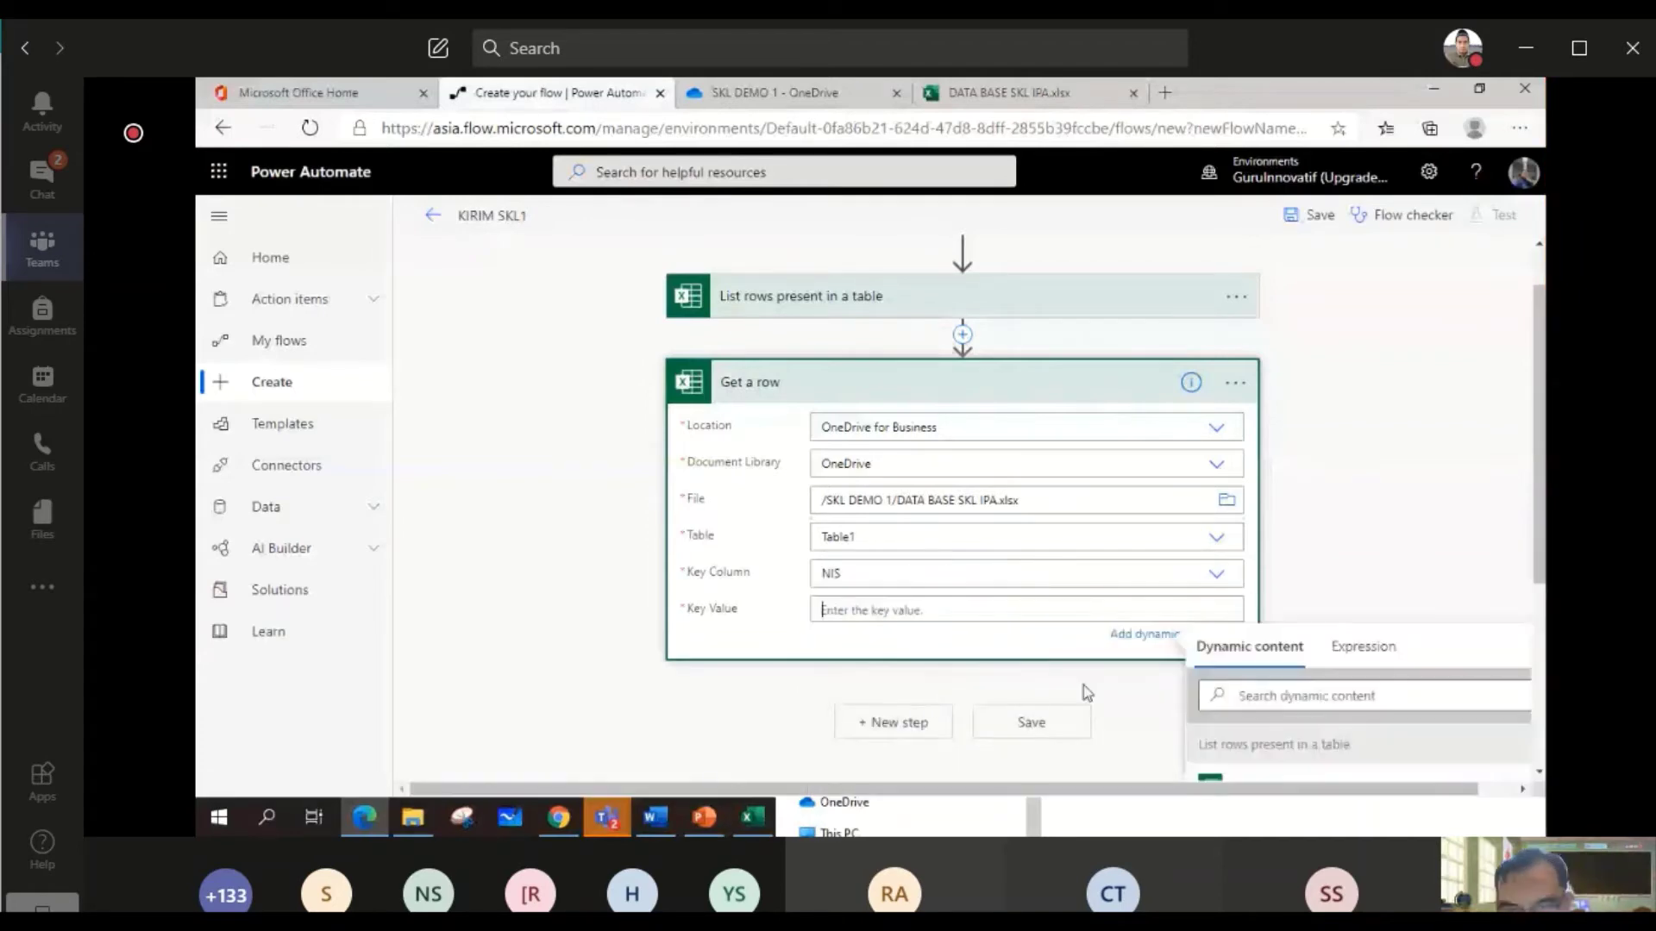
{"action": "scroll", "coordinate": [1537, 645], "scroll_direction": "down", "scroll_amount": 2}
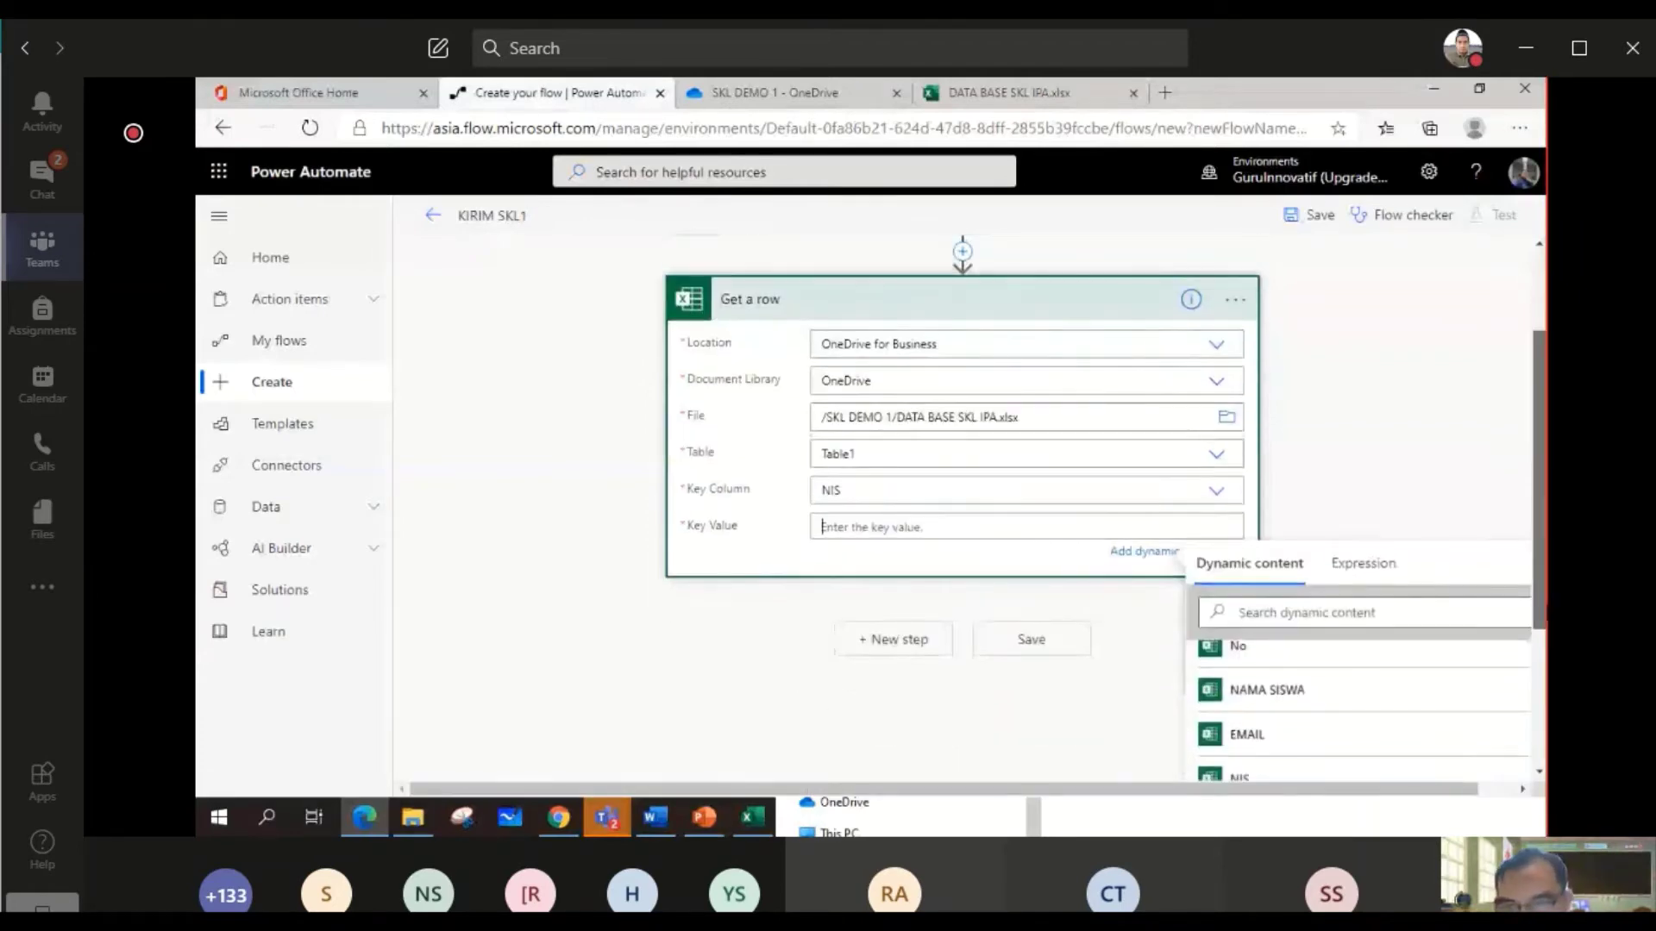
{"action": "scroll", "coordinate": [1537, 645], "scroll_direction": "down", "scroll_amount": 1}
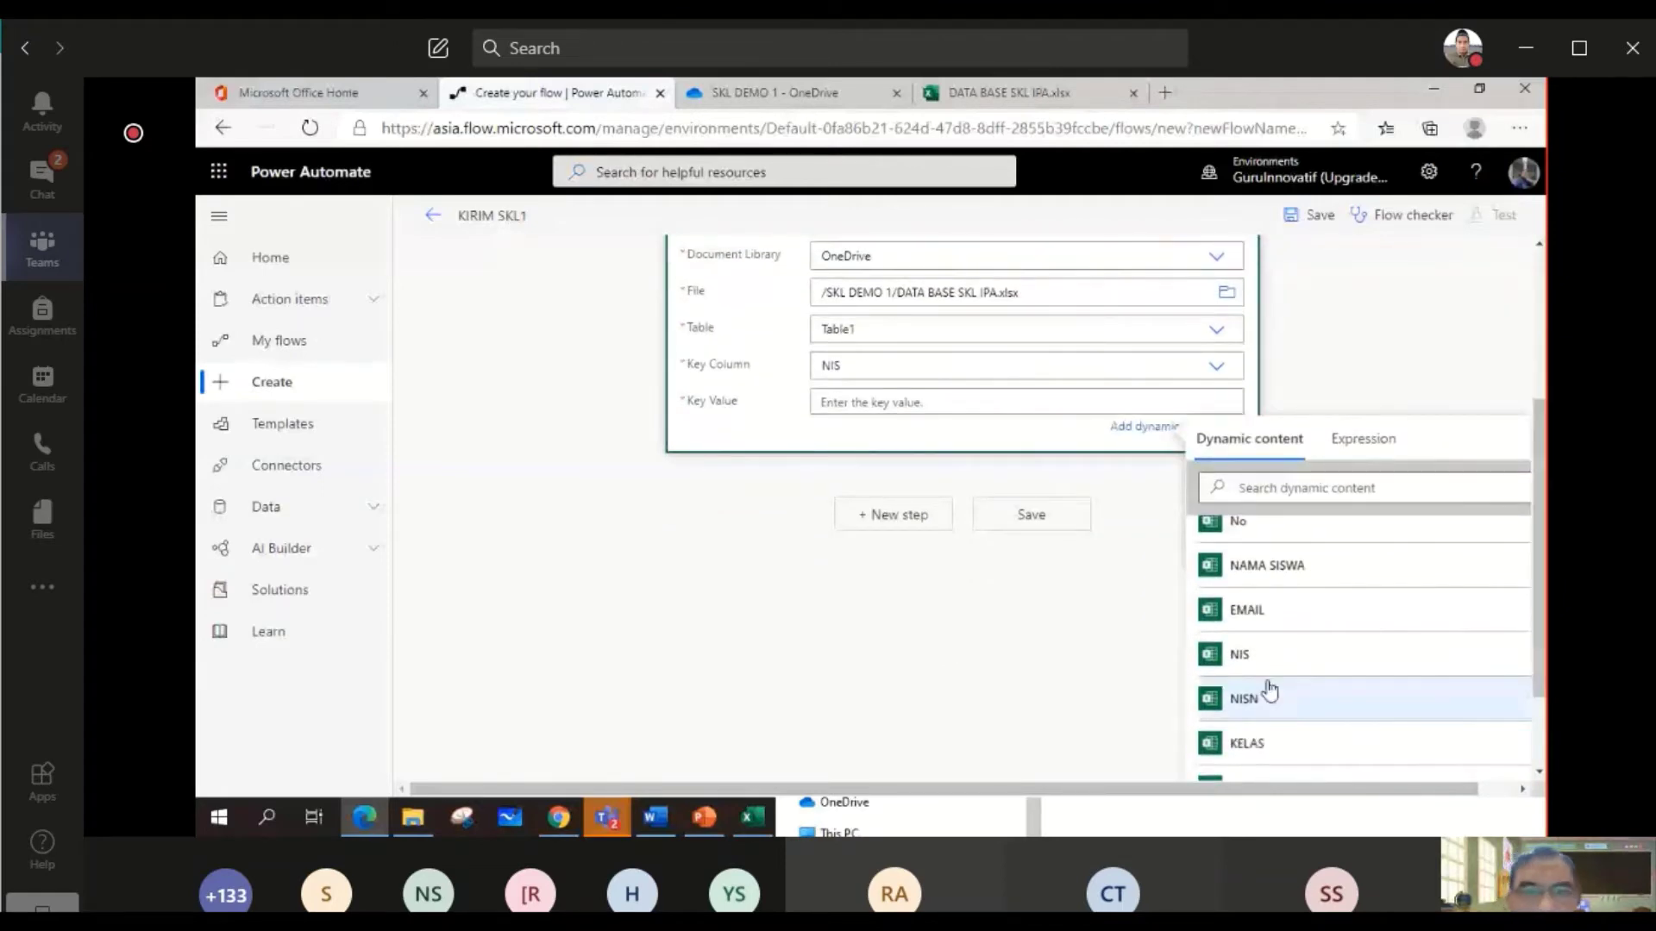
{"action": "left_click", "coordinate": [1268, 690]}
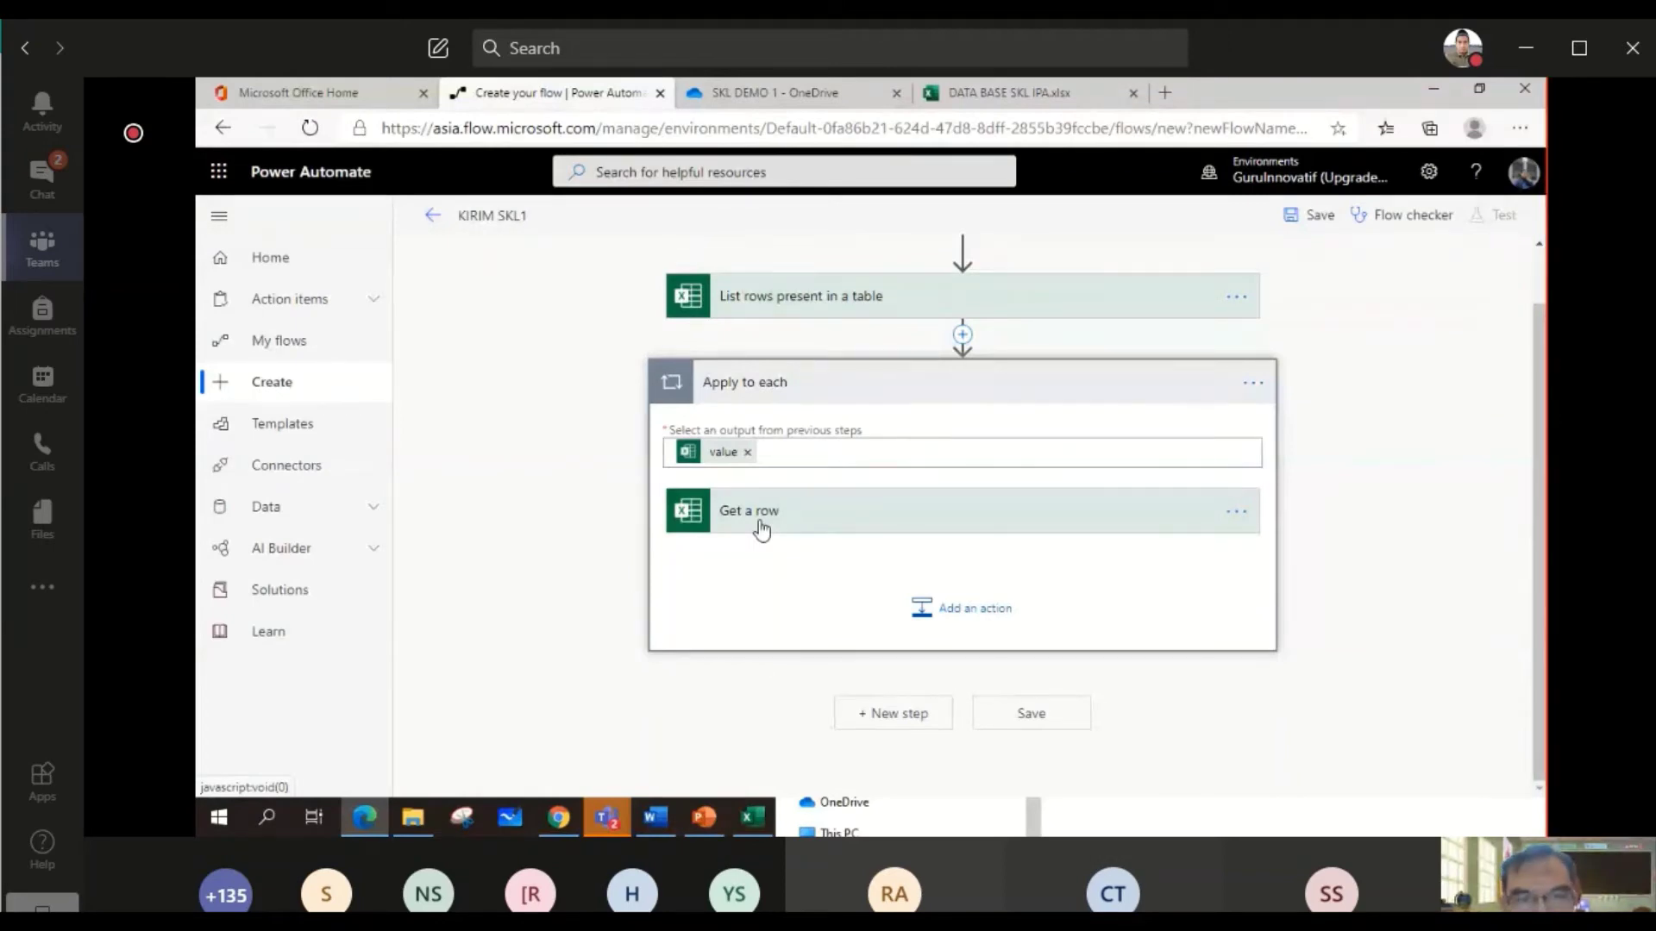
- Add the Word Online (Business) action Populate a Microsoft Word template after Get a row inside the Apply to each loop
{"action": "left_click", "coordinate": [979, 632]}
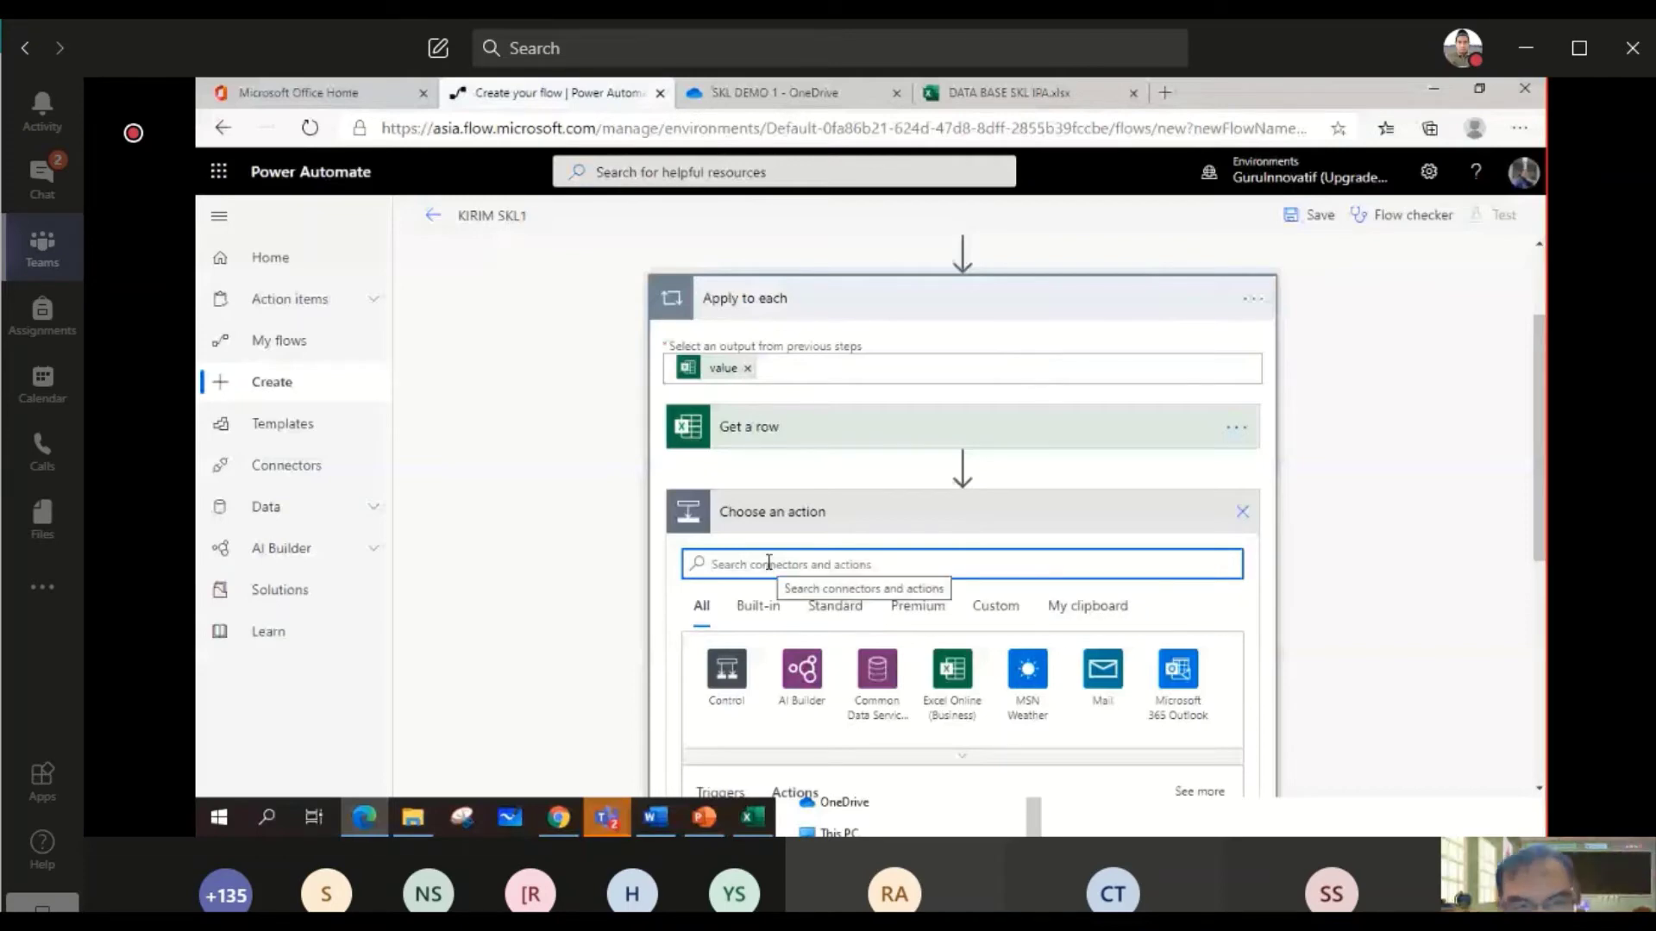
{"action": "type", "text": "popu"}
{"action": "scroll", "coordinate": [776, 586], "scroll_direction": "down", "scroll_amount": 1}
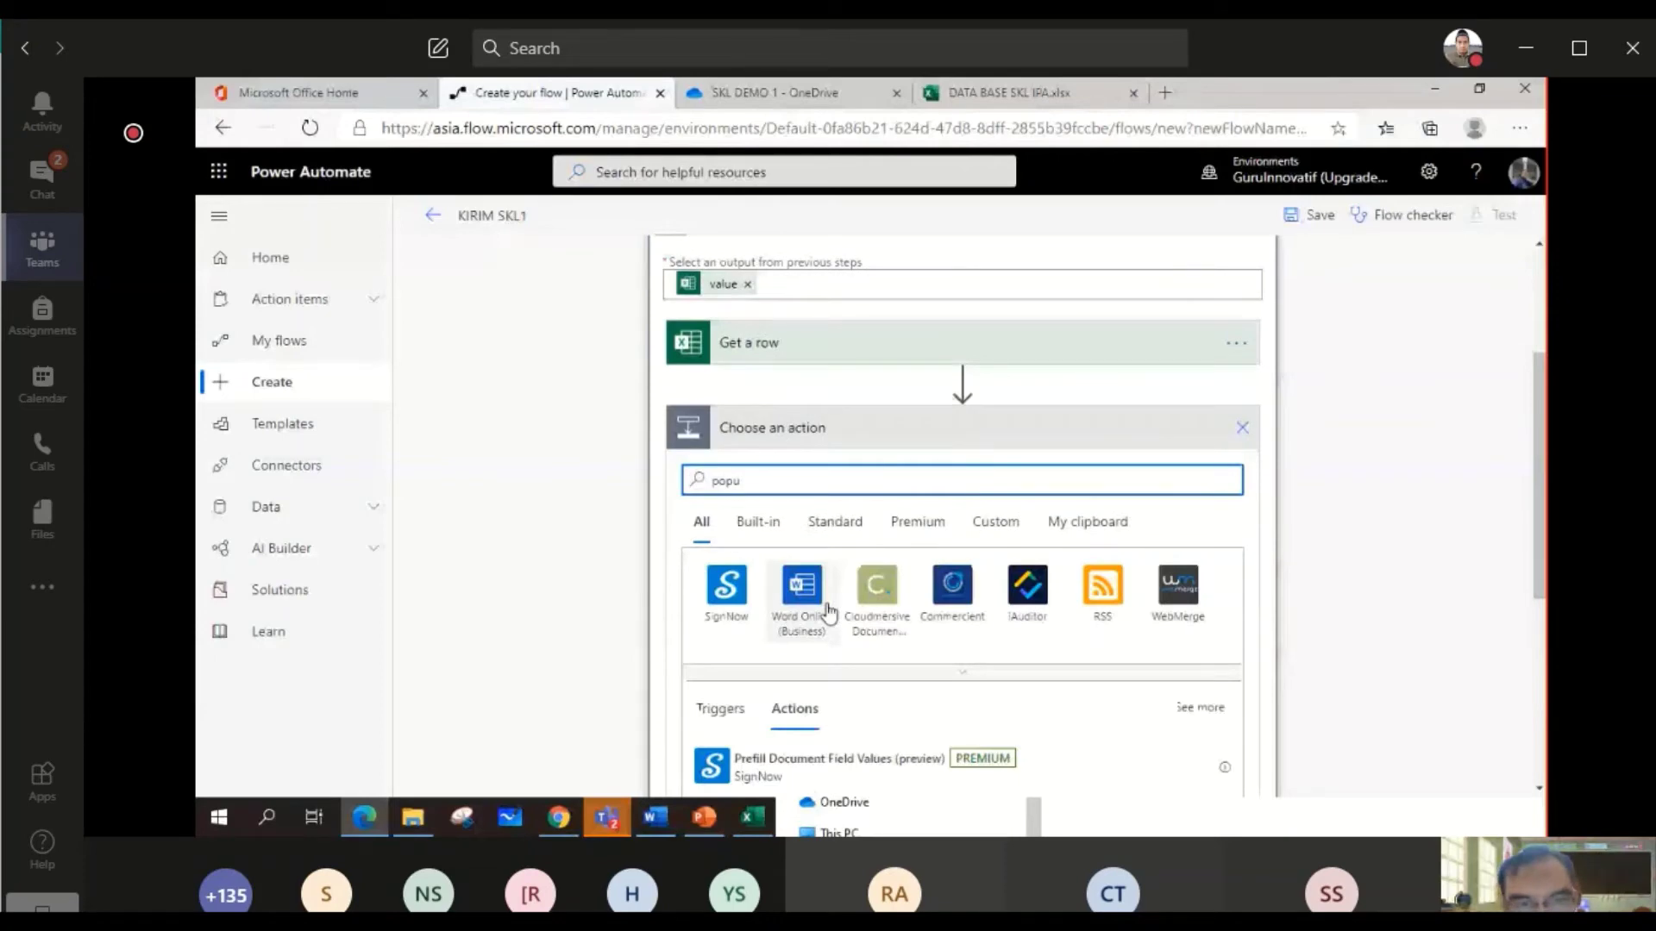
{"action": "left_click", "coordinate": [826, 607]}
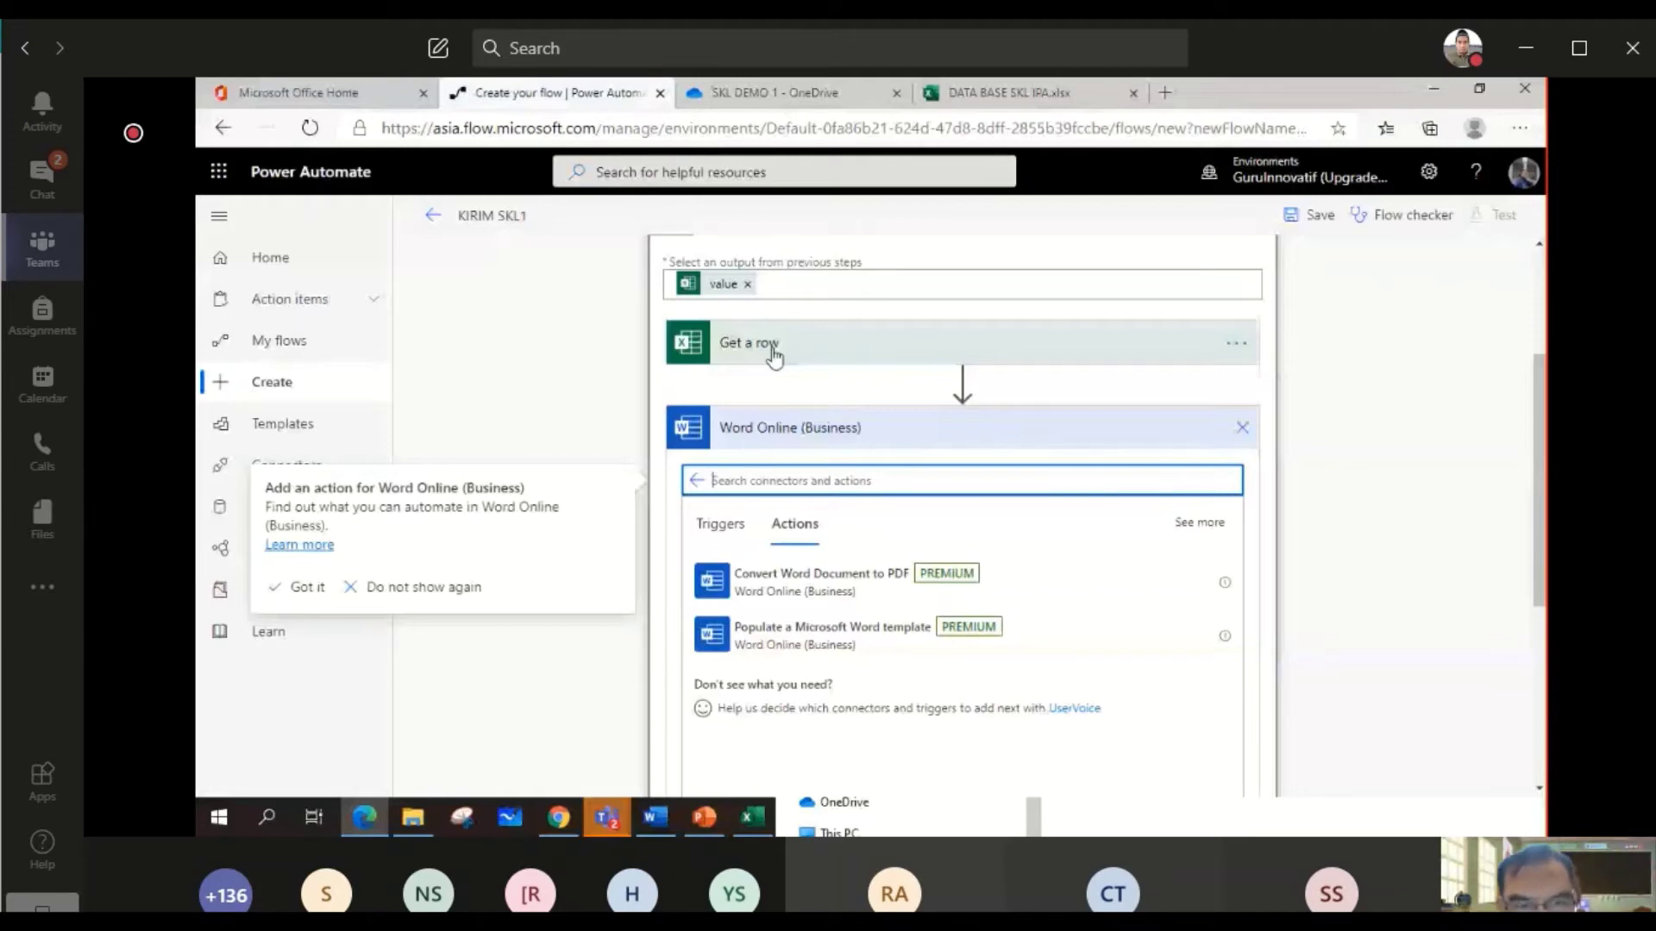
{"action": "left_click", "coordinate": [805, 636]}
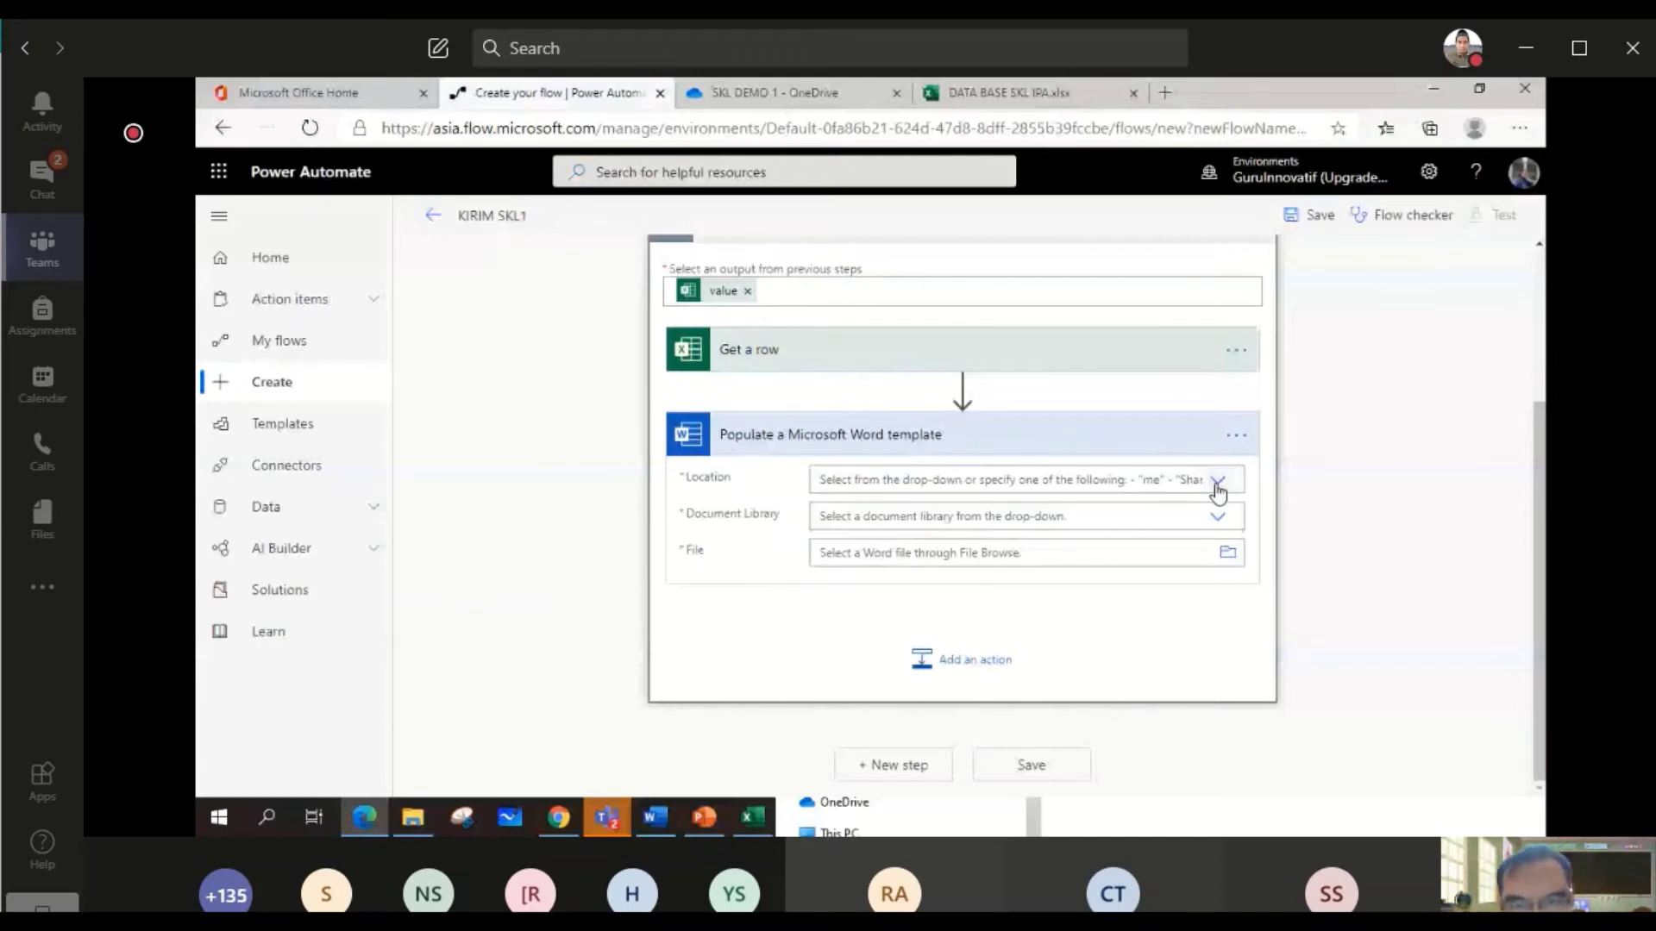
- Set the Word template action to location OneDrive for Business, library OneDrive and file SKL IPA.docx in the SKL DEMO 1 folder
{"action": "left_click", "coordinate": [1216, 491]}
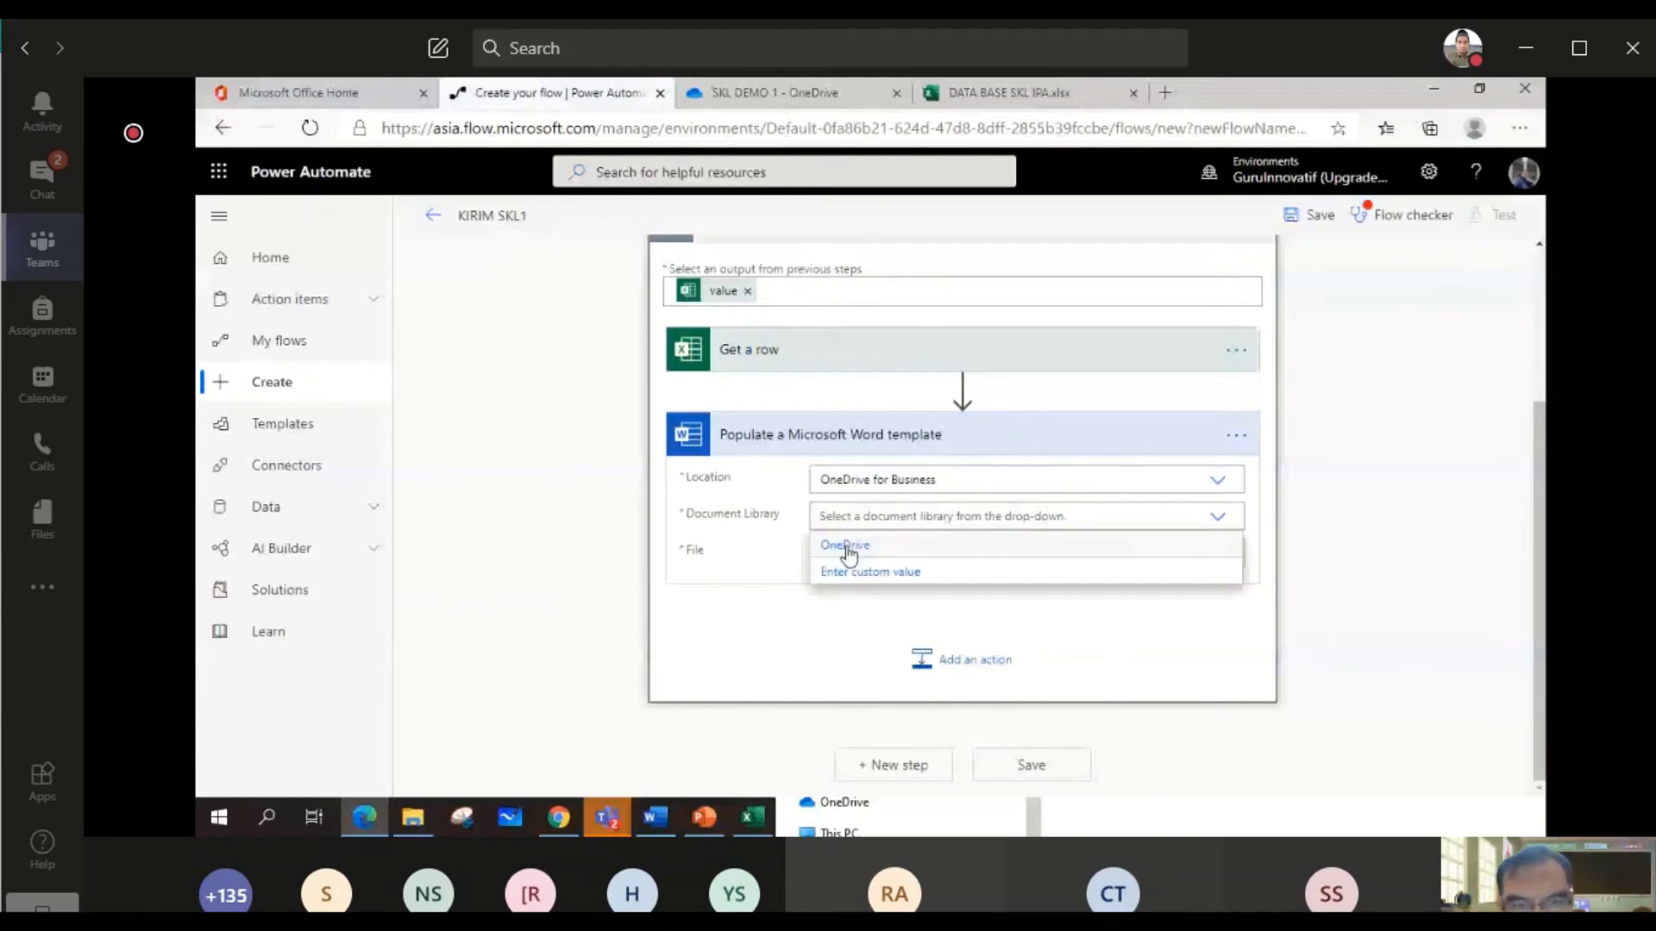
{"action": "left_click", "coordinate": [843, 545]}
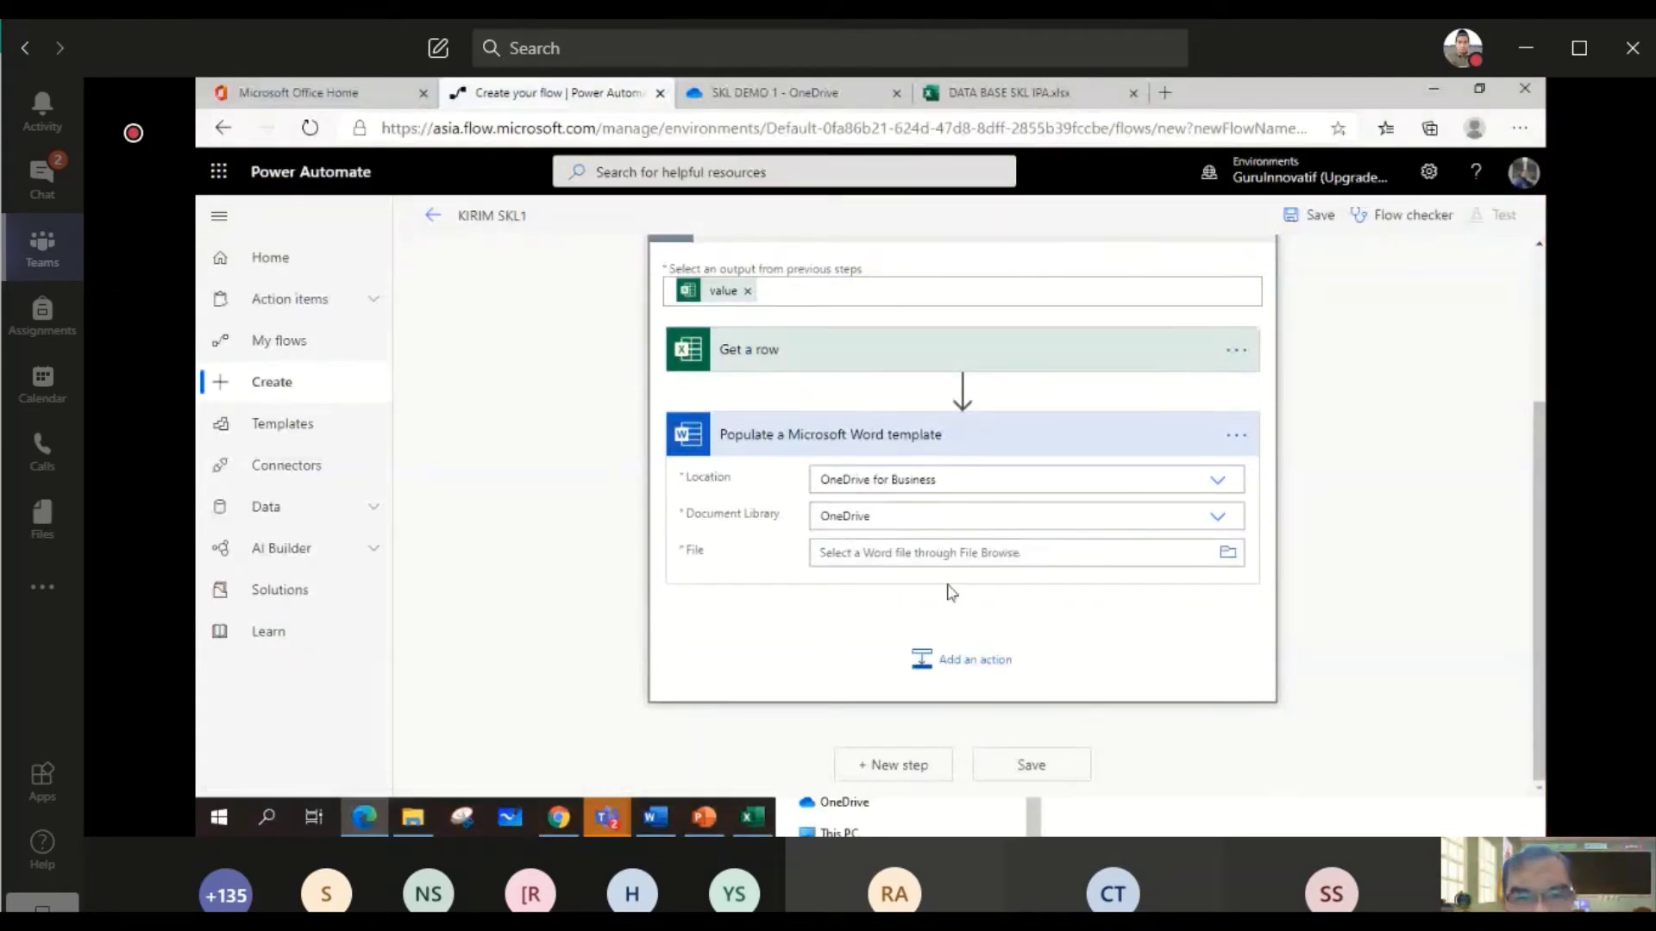
{"action": "left_click", "coordinate": [1228, 556]}
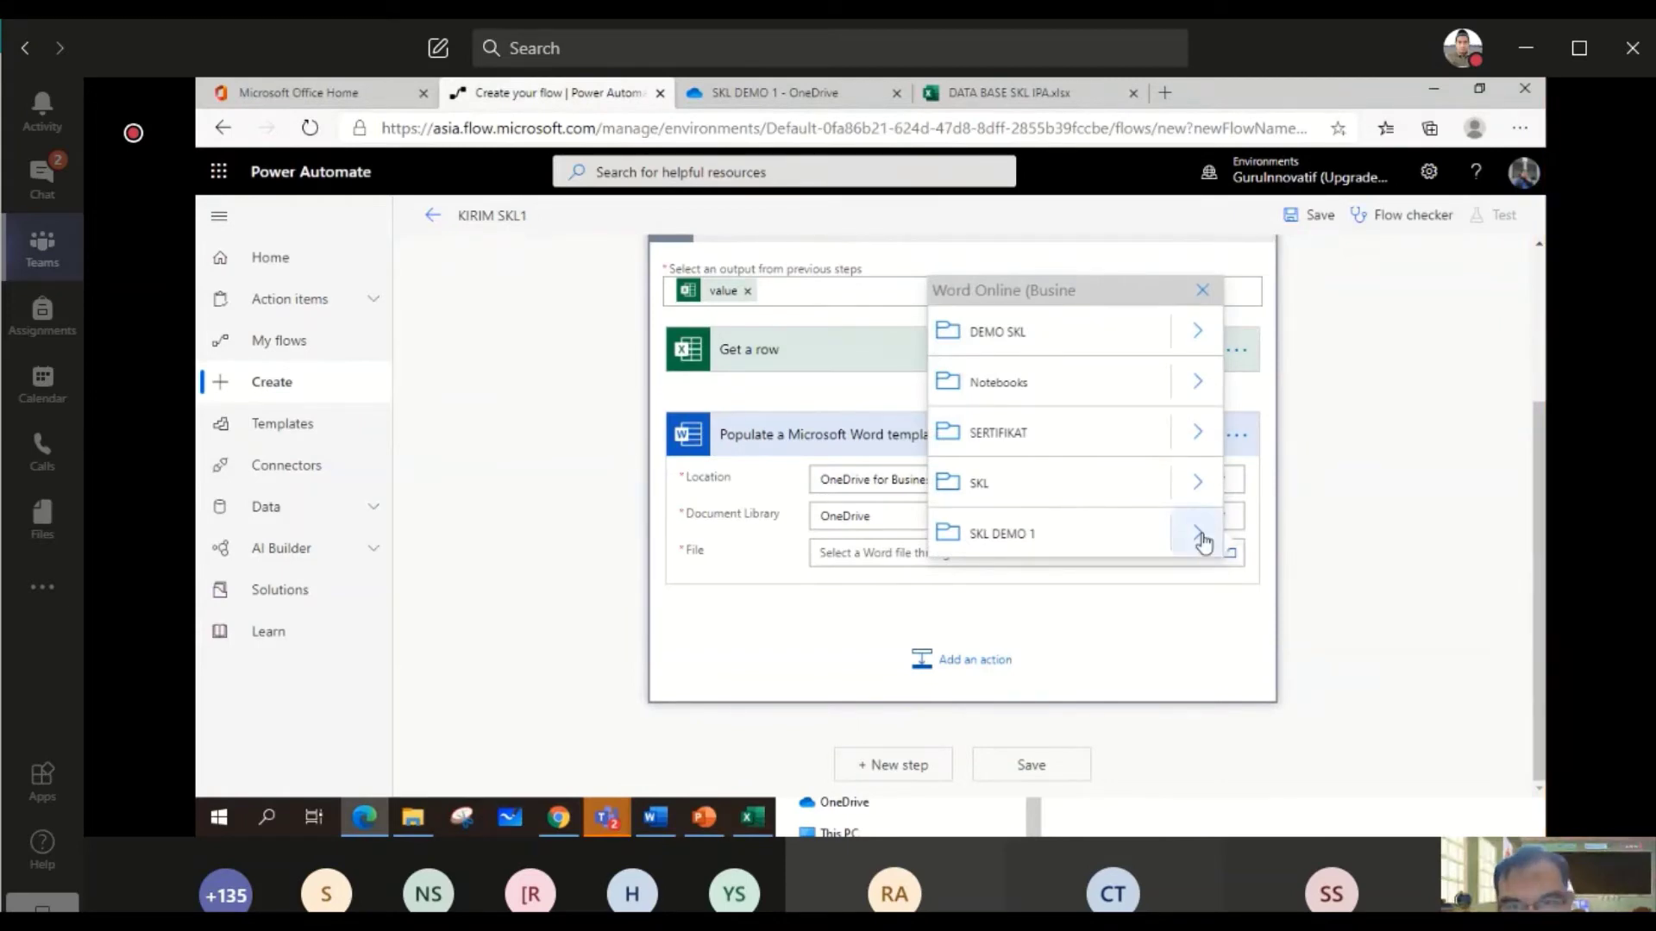
{"action": "left_click", "coordinate": [1198, 534]}
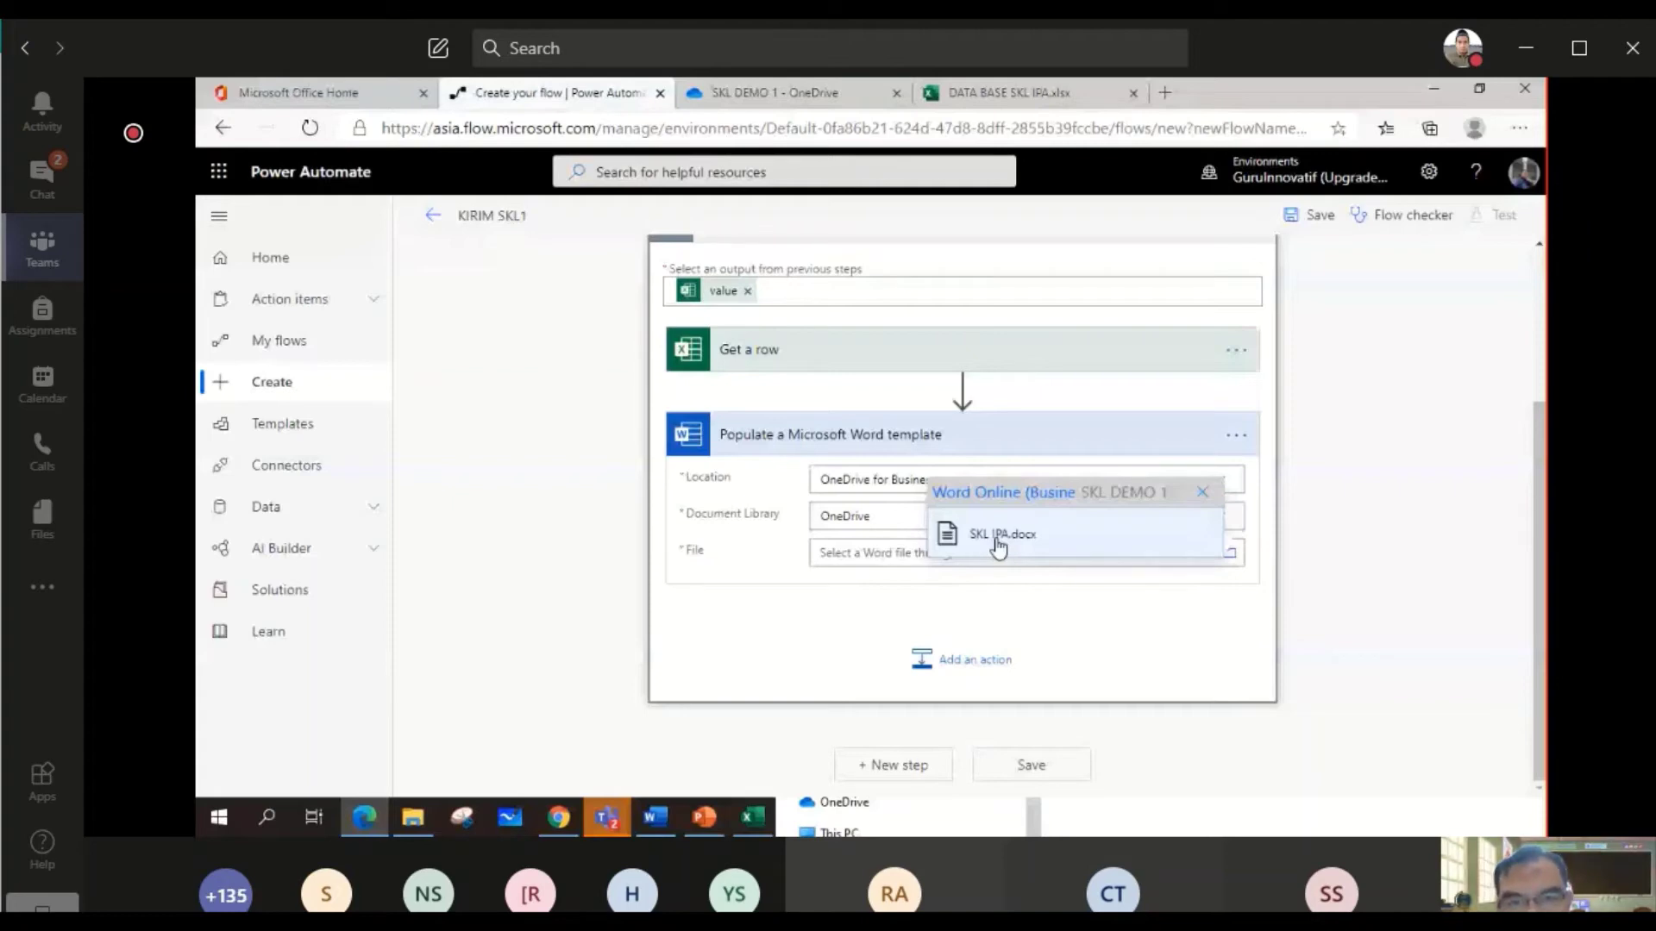
{"action": "left_click", "coordinate": [998, 543]}
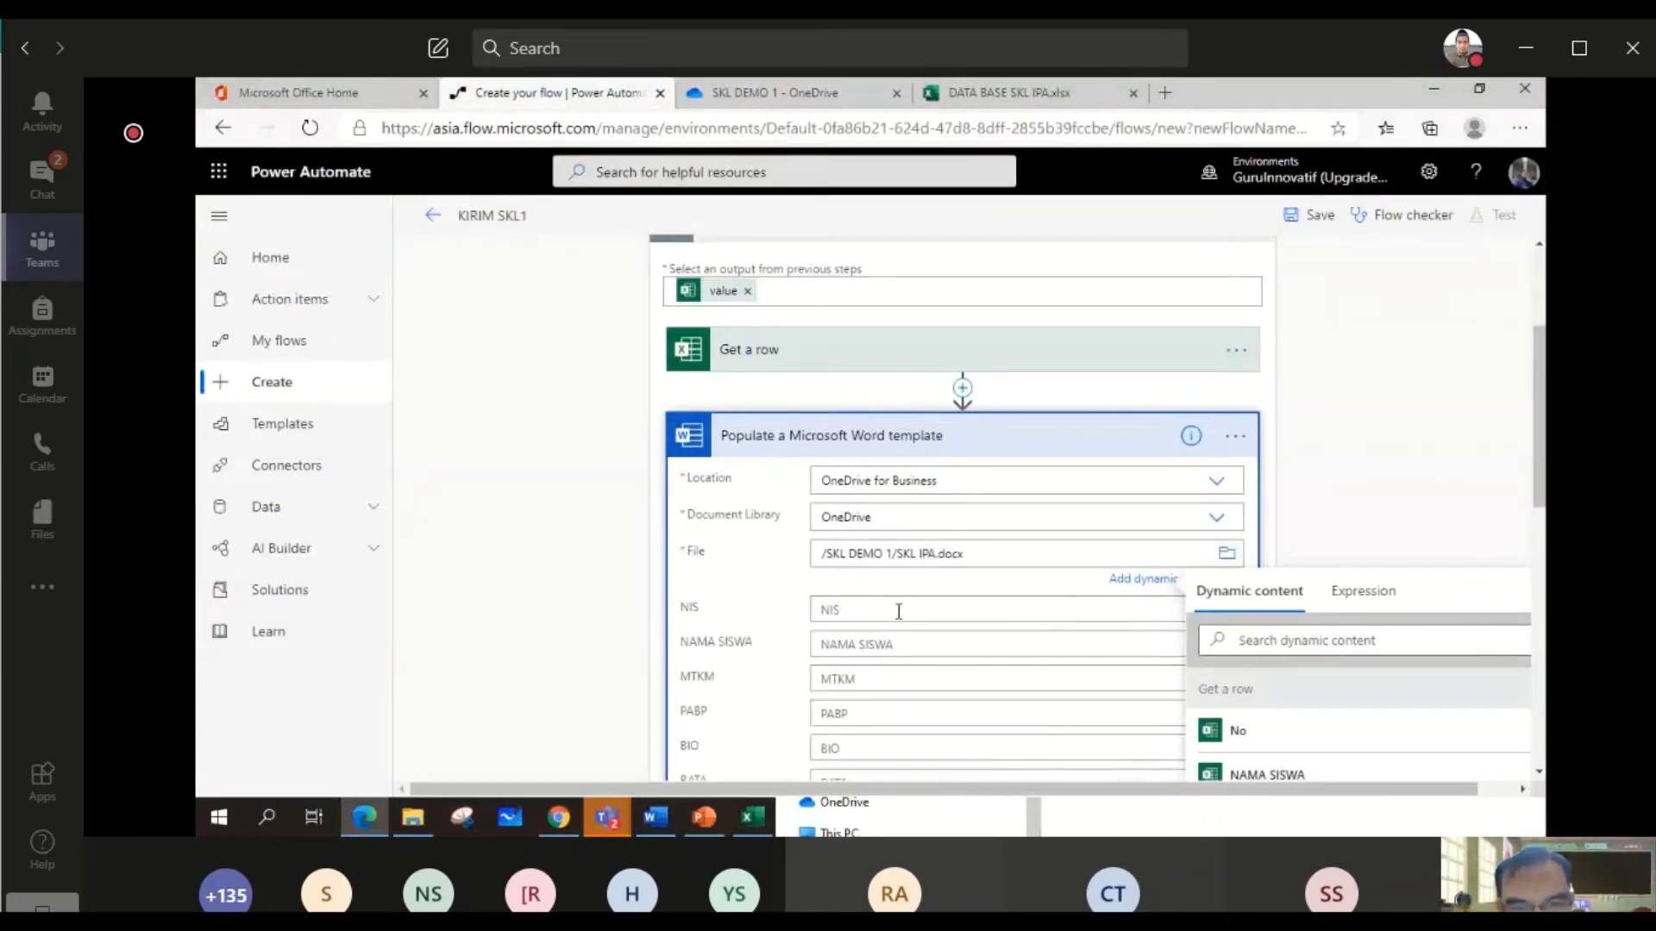
- Fill the Word template's NIS and NAMA SISWA fields with the matching dynamic content from Get a row
{"action": "scroll", "coordinate": [899, 612], "scroll_direction": "down", "scroll_amount": 8}
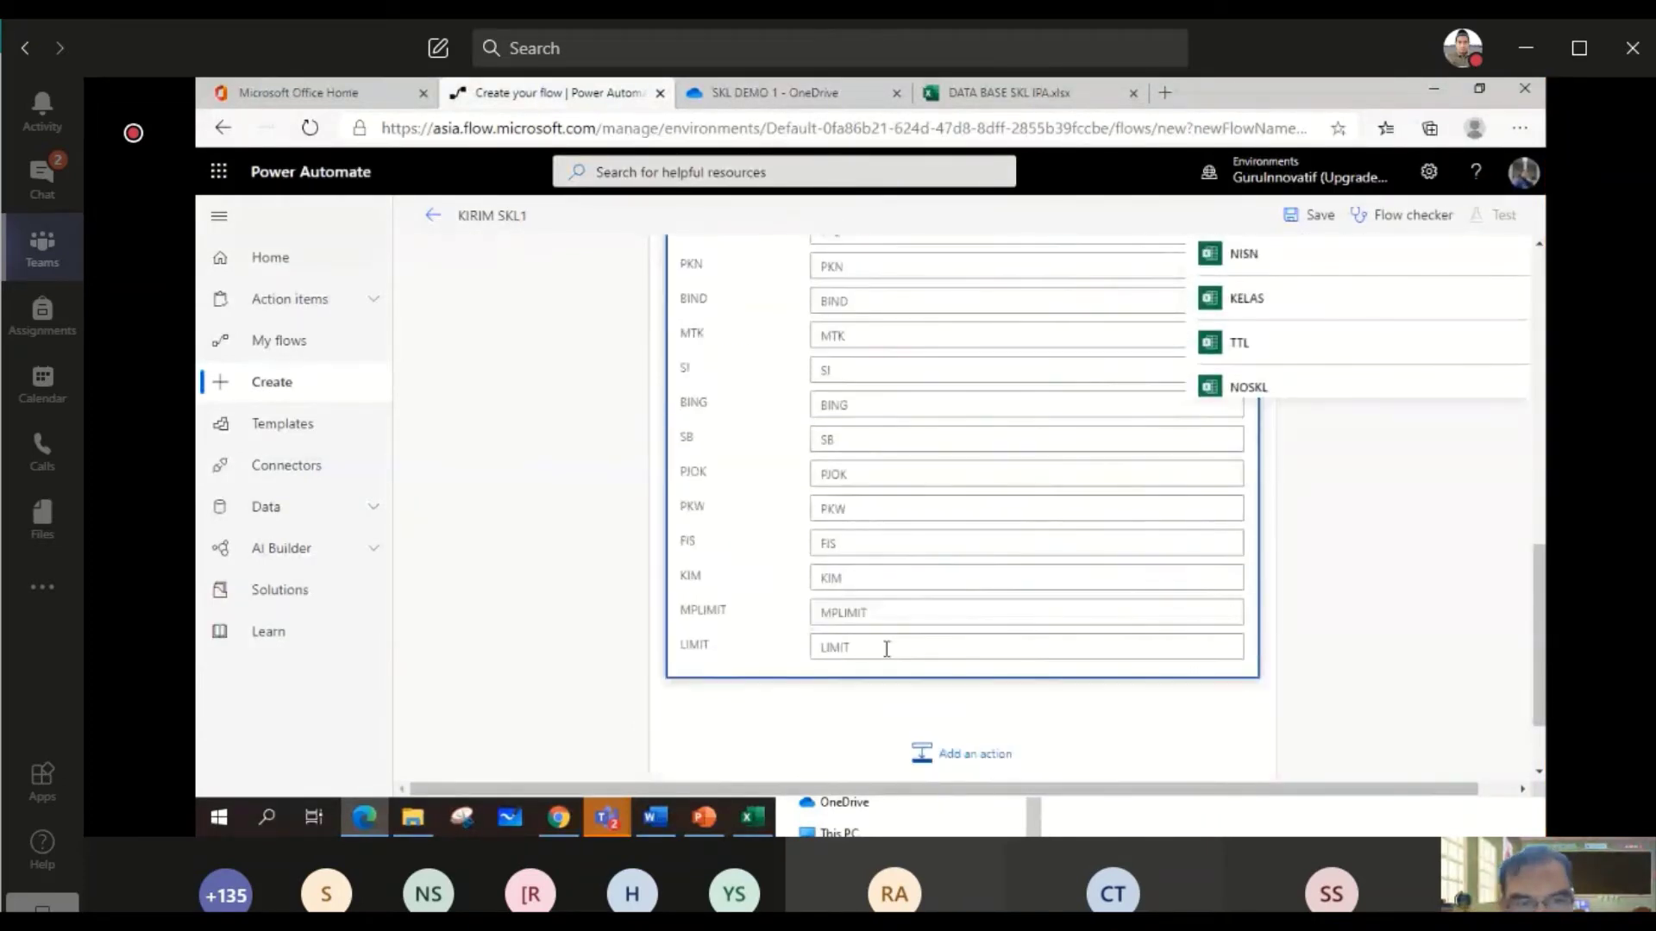
{"action": "scroll", "coordinate": [887, 648], "scroll_direction": "up", "scroll_amount": 5}
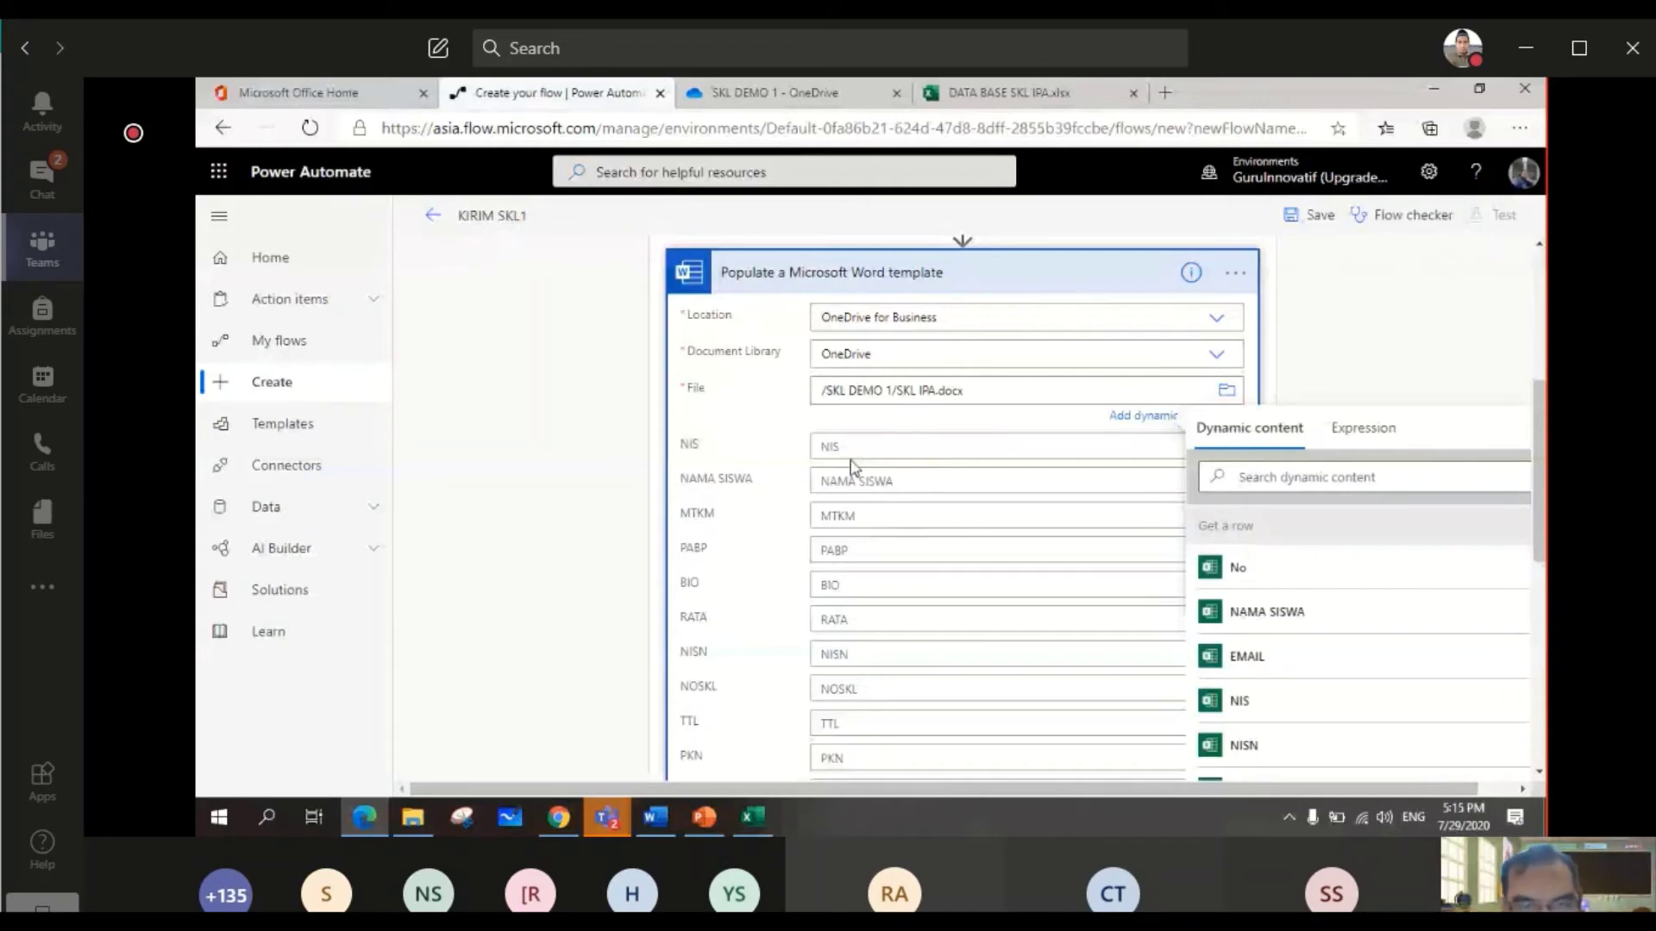
{"action": "scroll", "coordinate": [854, 500], "scroll_direction": "down", "scroll_amount": 10}
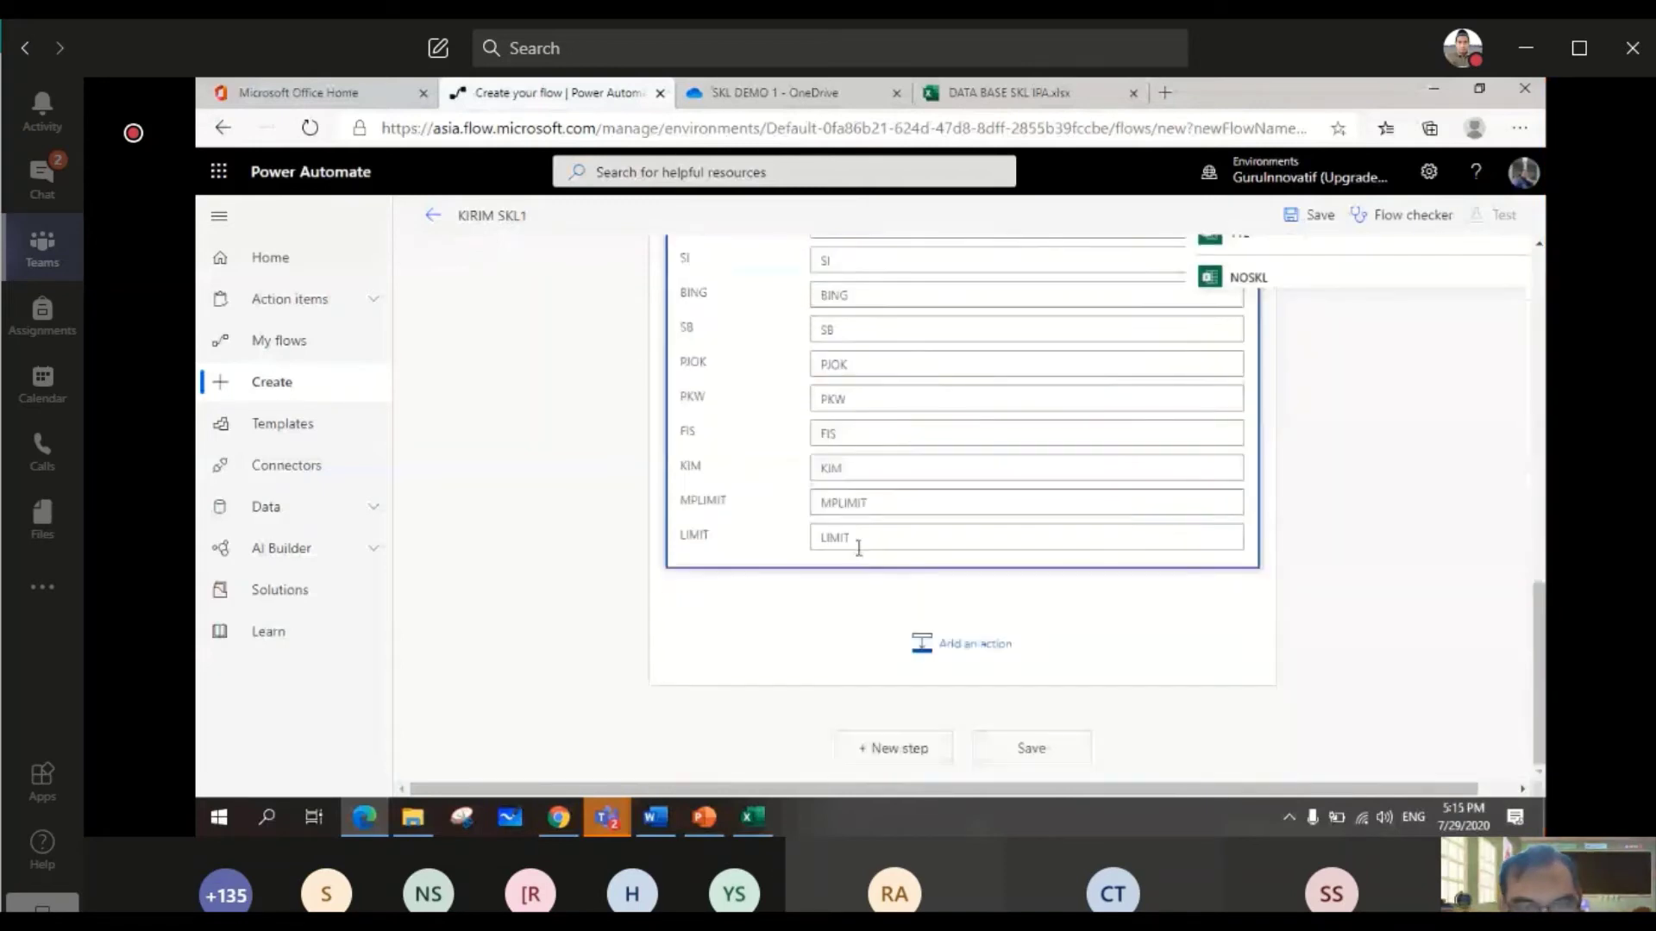
{"action": "scroll", "coordinate": [863, 535], "scroll_direction": "up", "scroll_amount": 8}
{"action": "scroll", "coordinate": [862, 517], "scroll_direction": "up", "scroll_amount": 2}
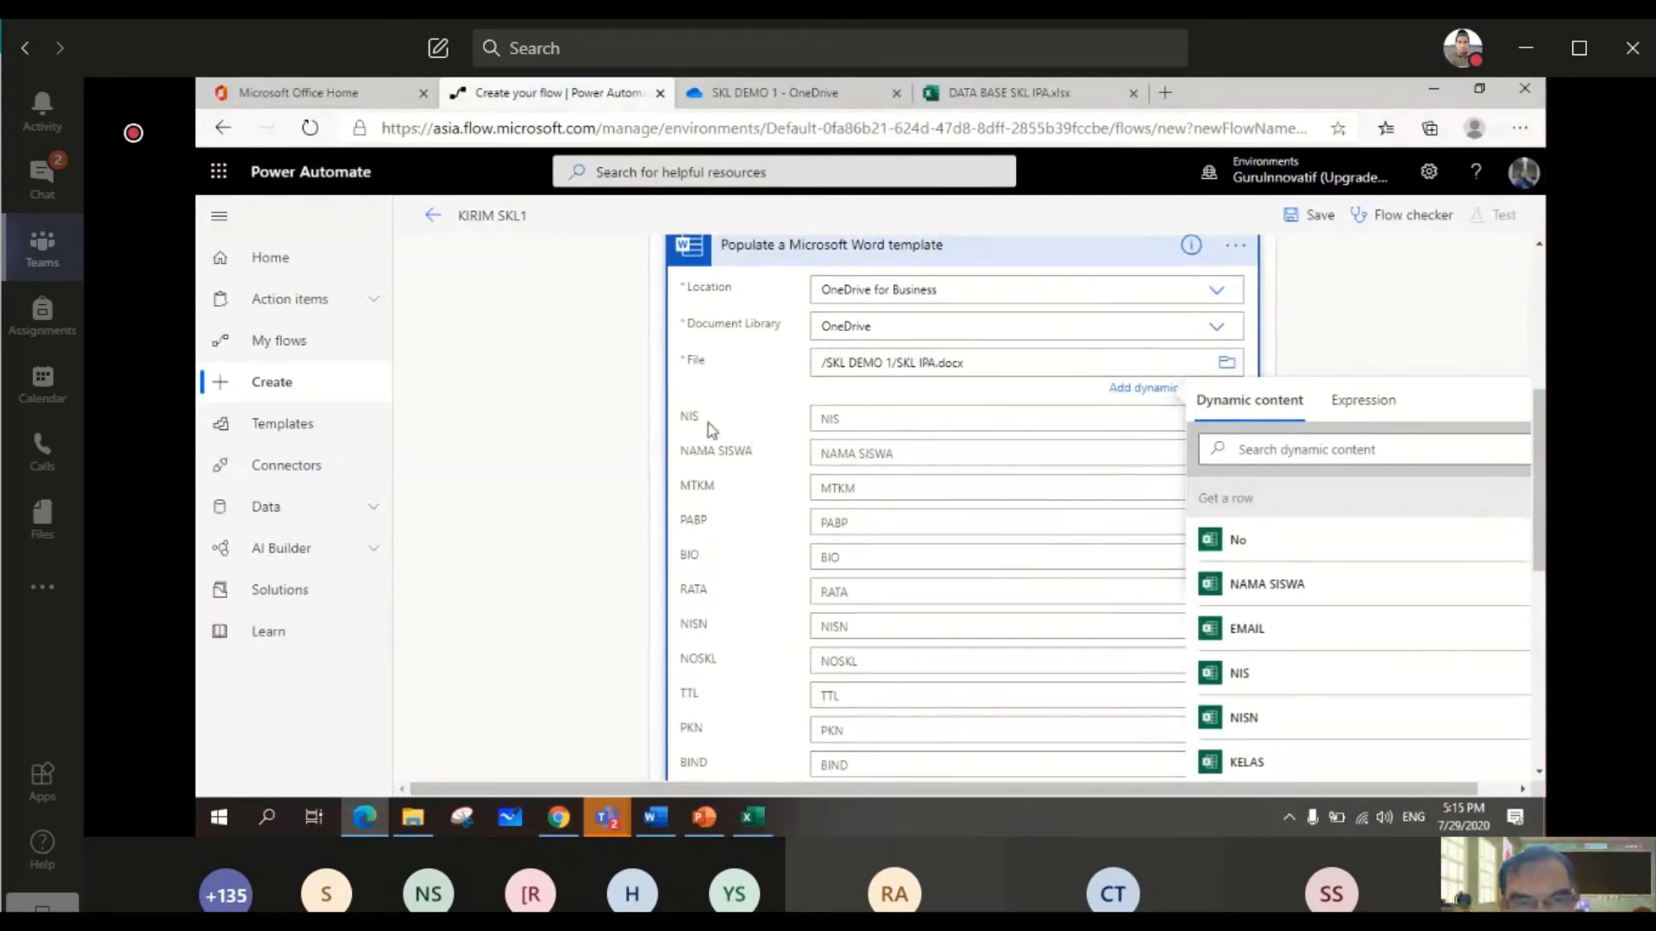
{"action": "left_click", "coordinate": [830, 418]}
{"action": "left_click", "coordinate": [1247, 733]}
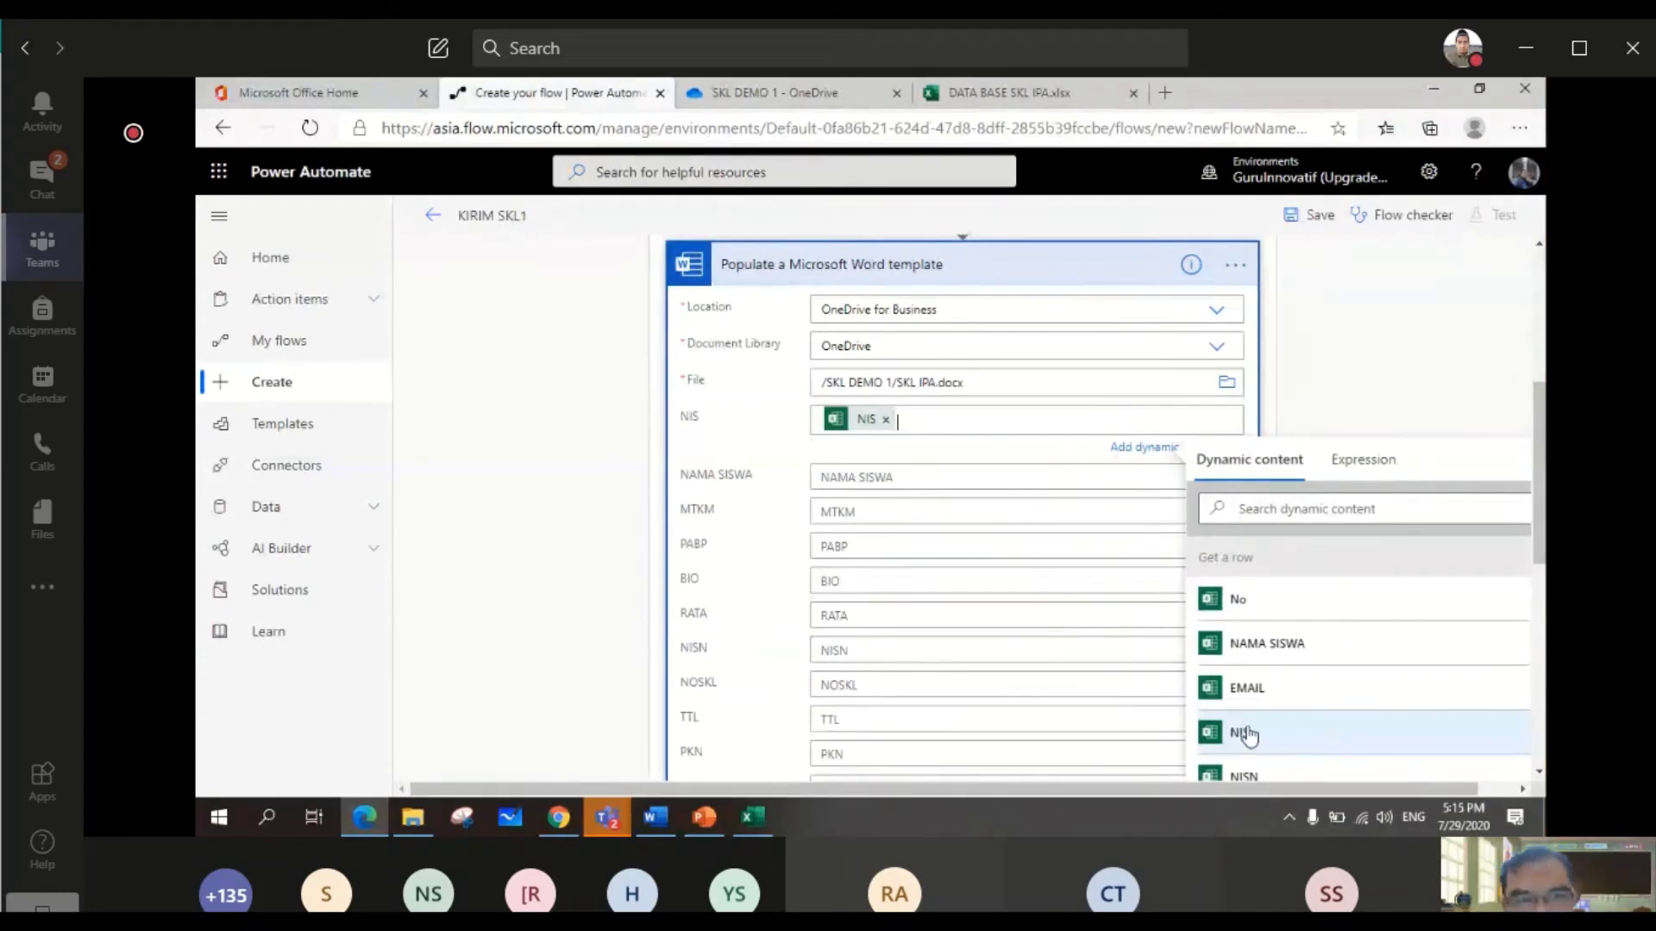
{"action": "left_click", "coordinate": [863, 475]}
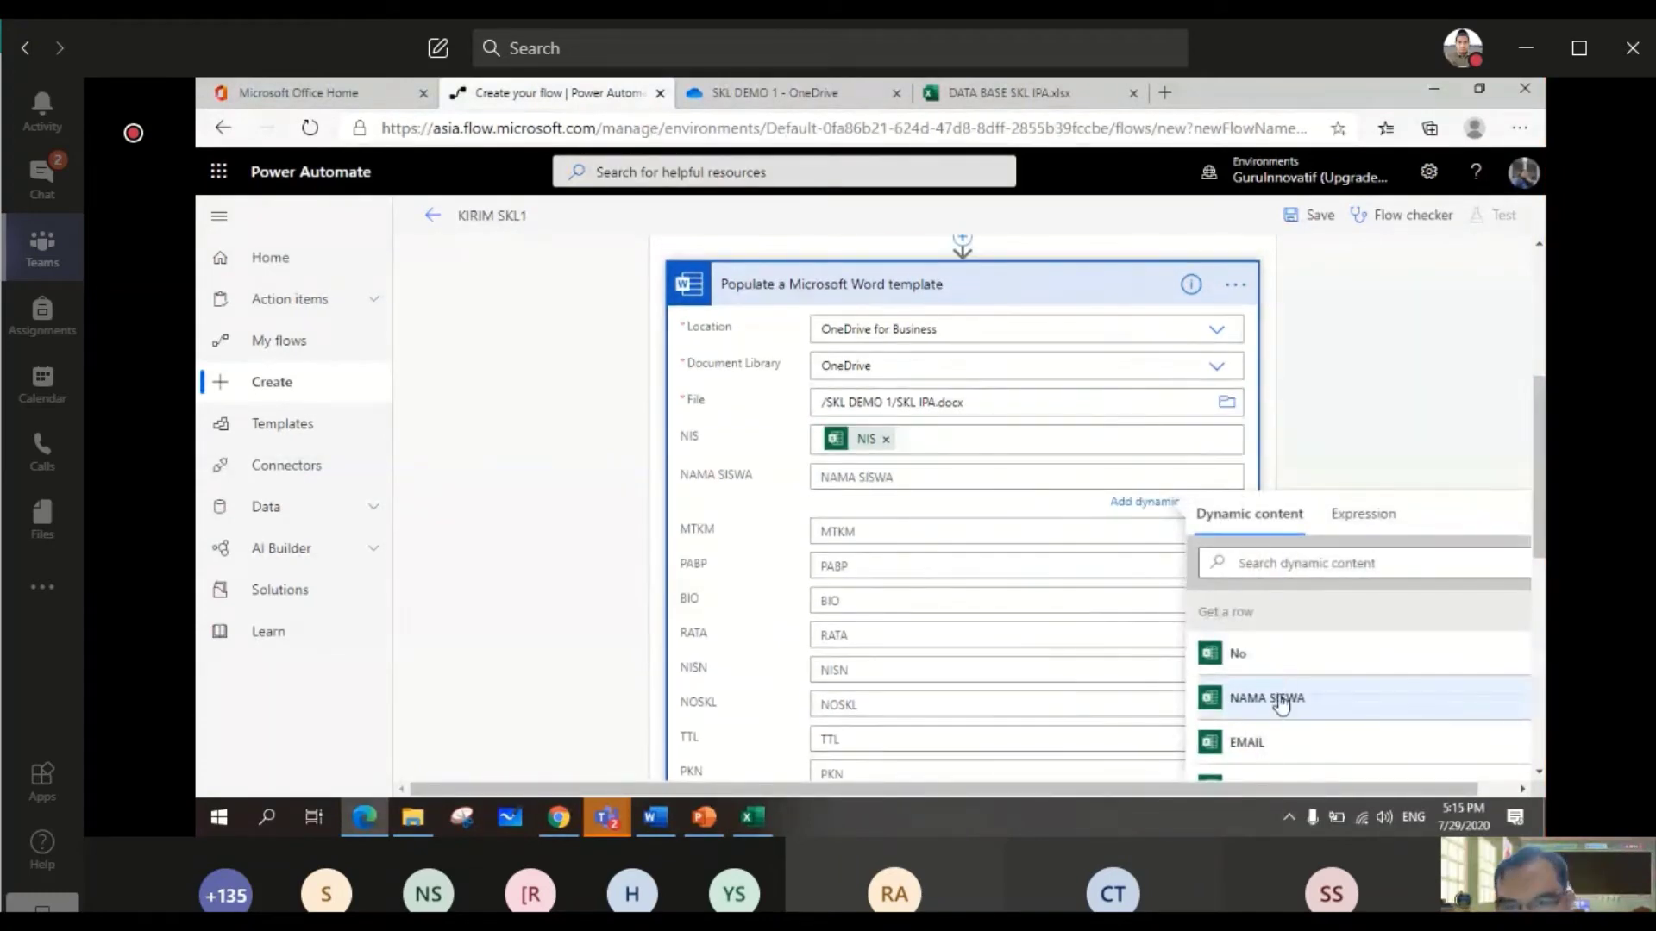
{"action": "left_click", "coordinate": [1267, 701]}
- Fill the Word template's MTKM field with the MTKM dynamic content from Get a row
{"action": "left_click", "coordinate": [846, 533]}
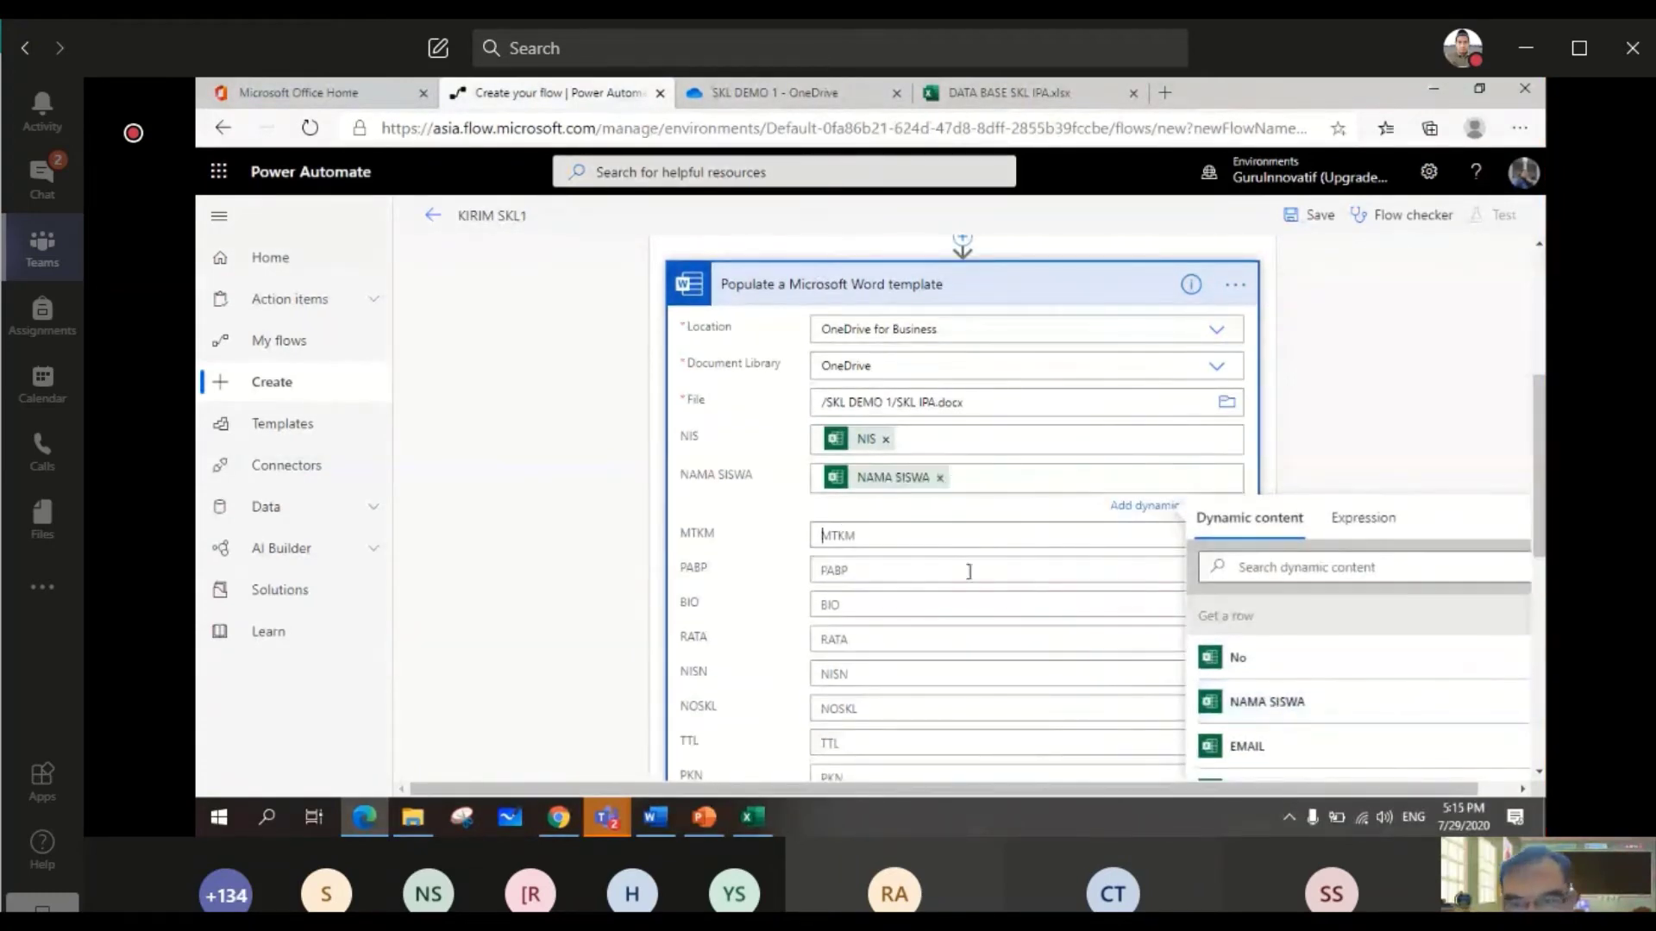
{"action": "scroll", "coordinate": [1320, 716], "scroll_direction": "down", "scroll_amount": 1}
{"action": "scroll", "coordinate": [1325, 729], "scroll_direction": "down", "scroll_amount": 1}
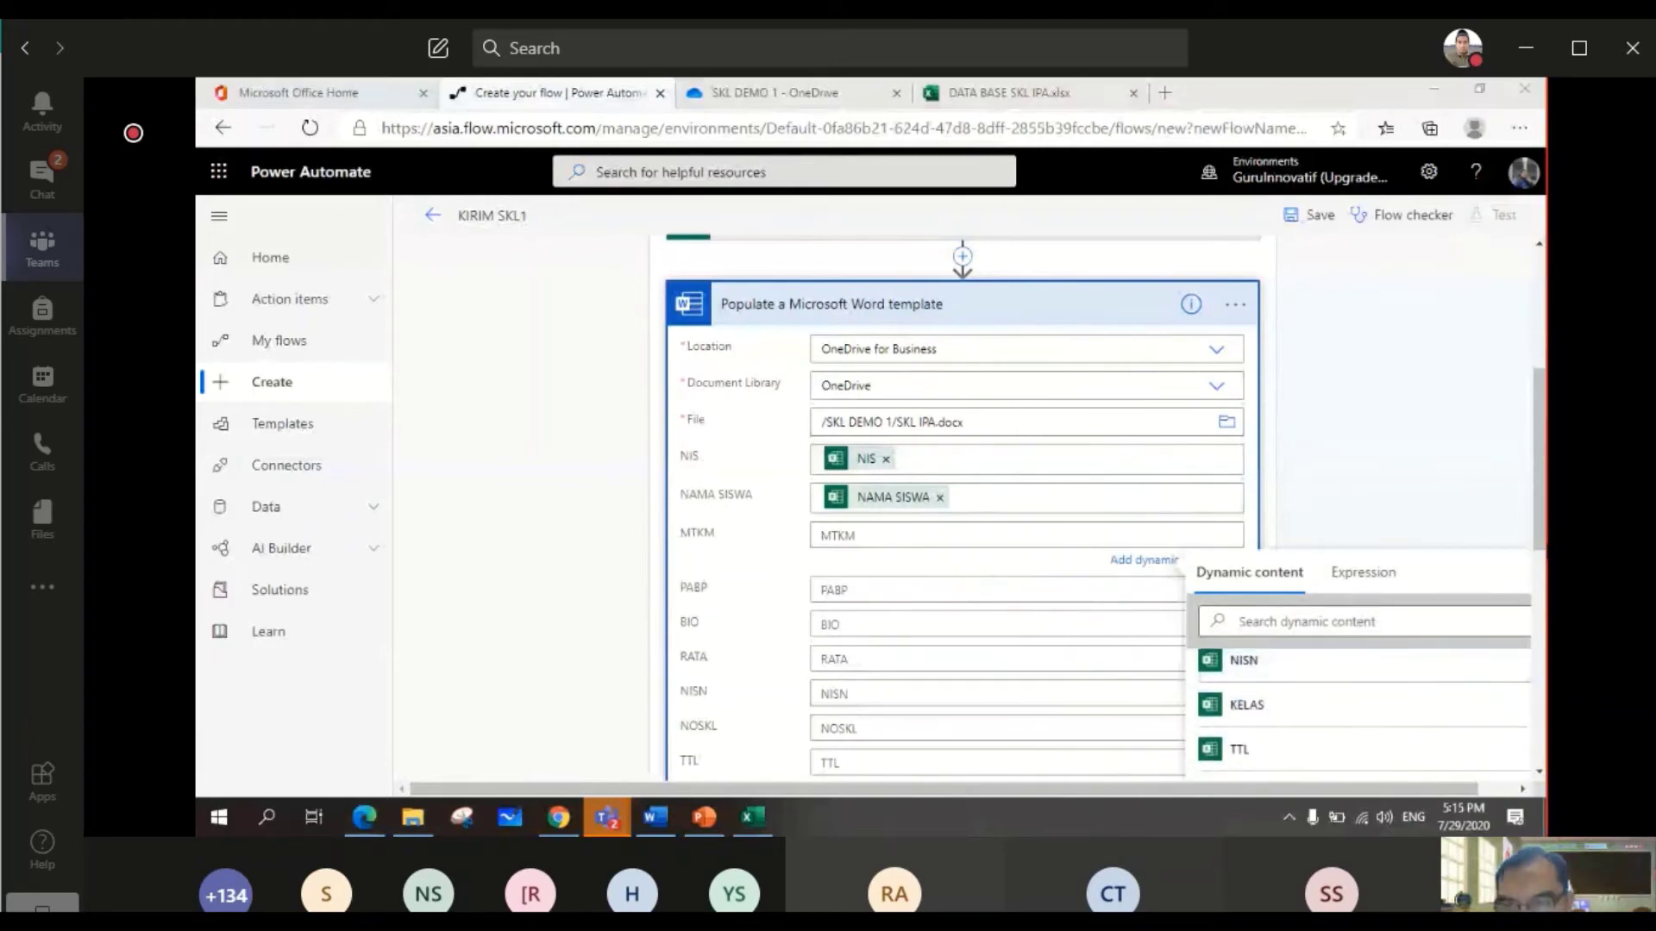
{"action": "scroll", "coordinate": [1541, 511], "scroll_direction": "down", "scroll_amount": 3}
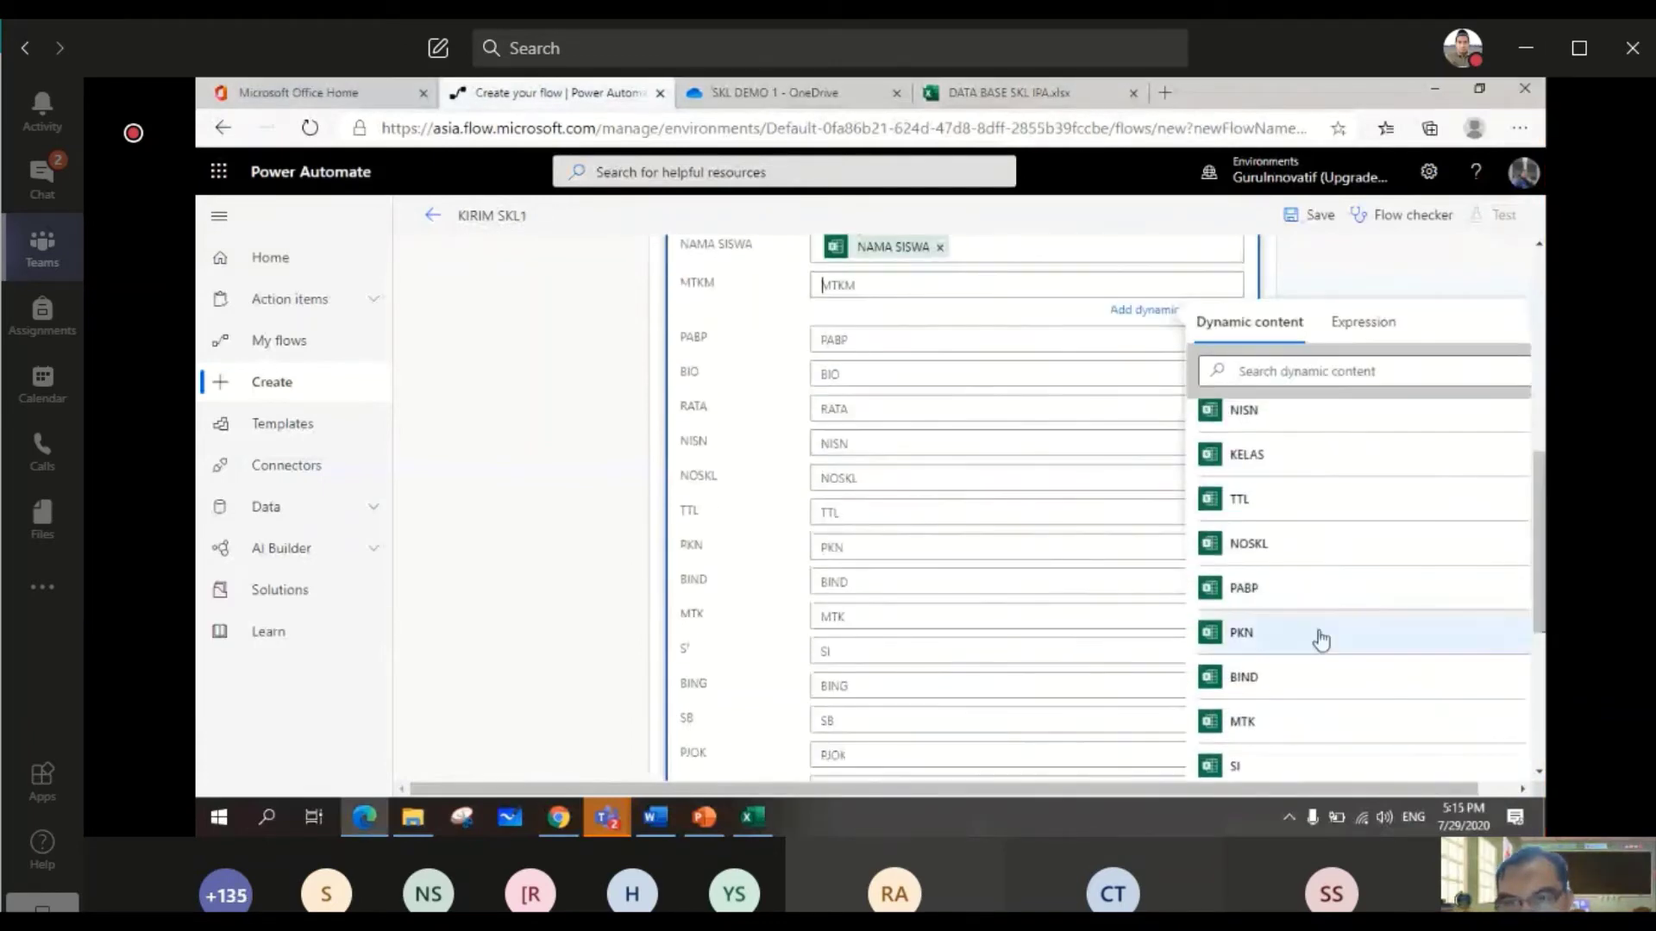
{"action": "scroll", "coordinate": [1317, 638], "scroll_direction": "down", "scroll_amount": 3}
{"action": "scroll", "coordinate": [1306, 665], "scroll_direction": "down", "scroll_amount": 5}
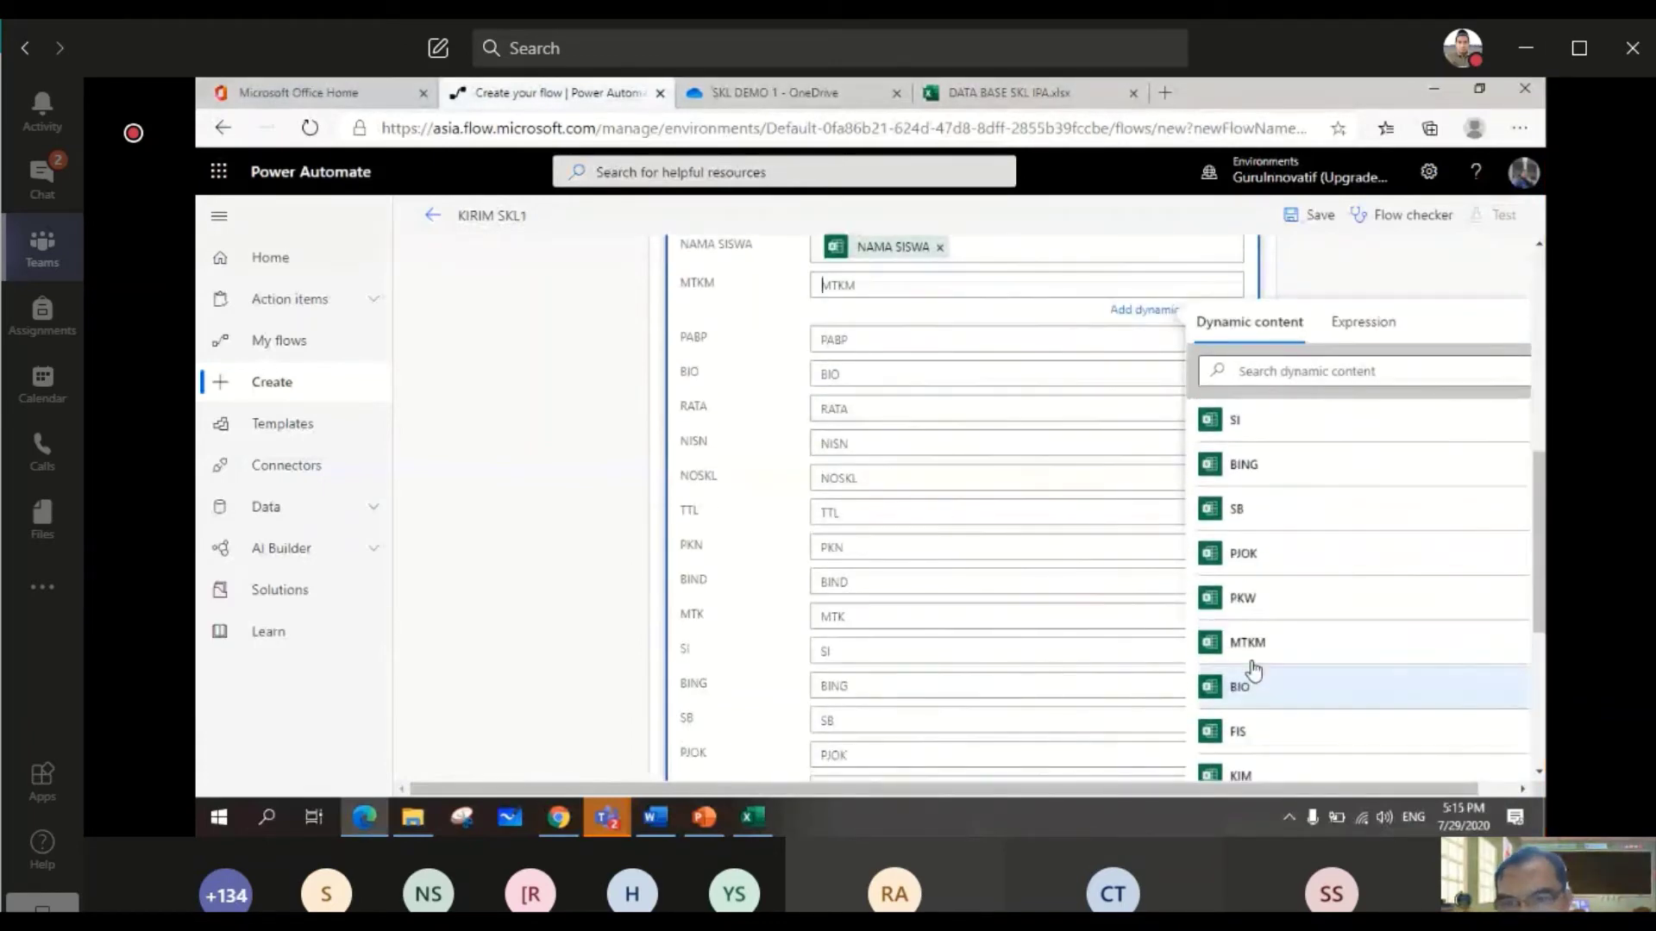
{"action": "left_click", "coordinate": [1248, 645]}
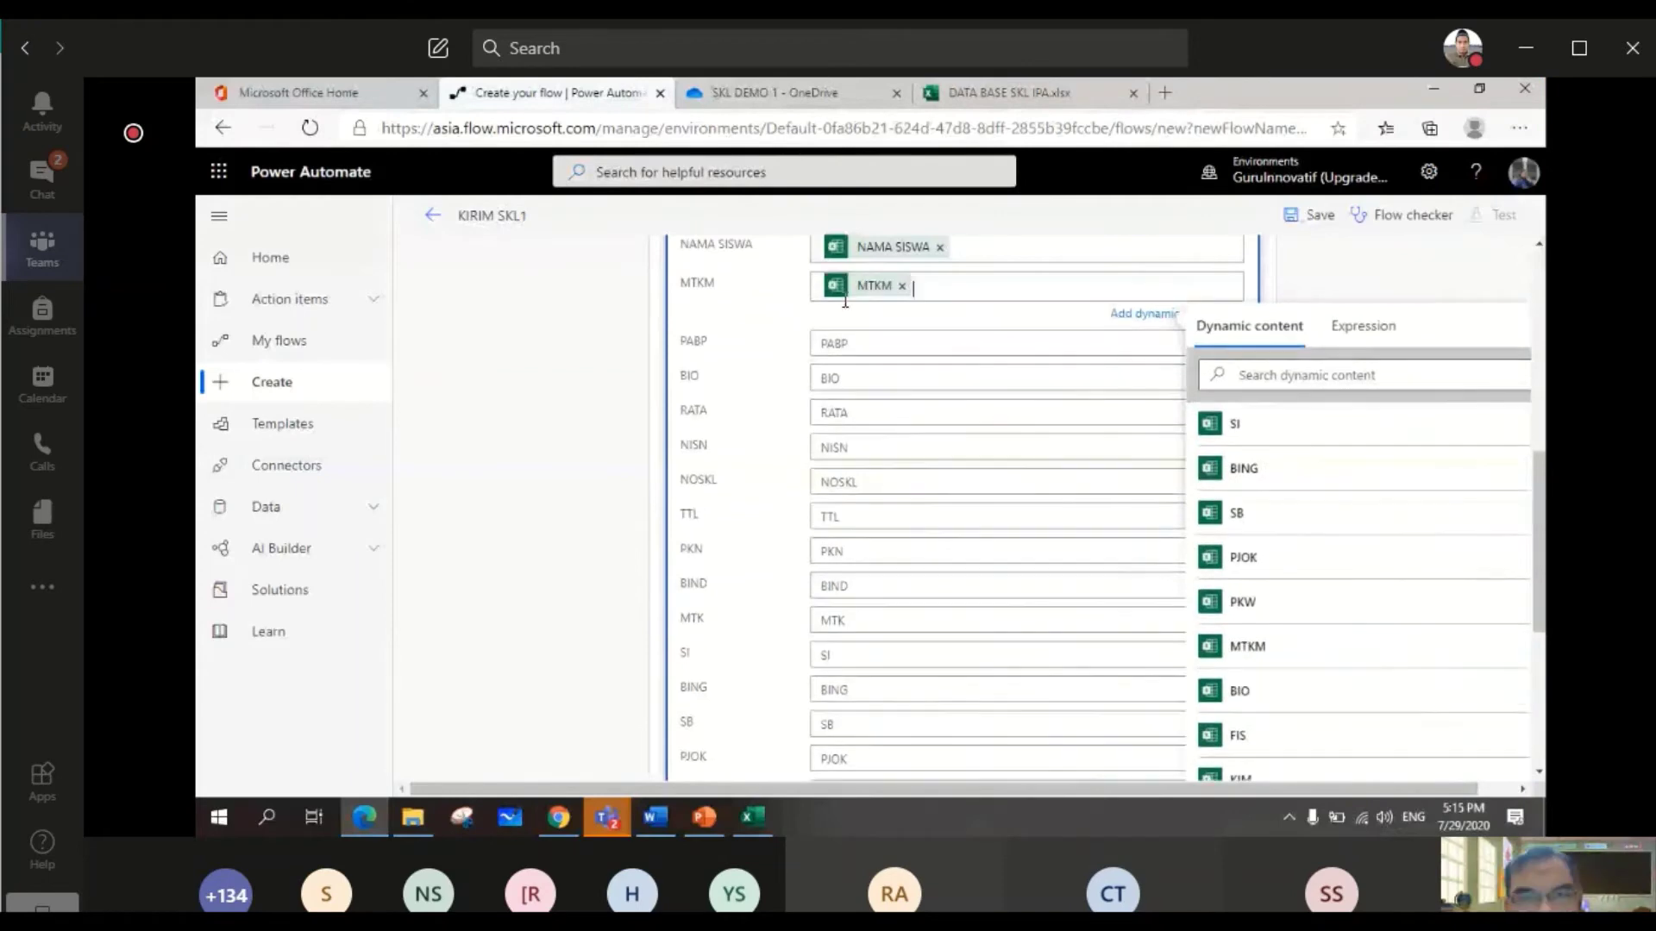
- Fill the Word template's PABP and BIO fields with the matching dynamic content from Get a row
{"action": "left_click", "coordinate": [823, 342]}
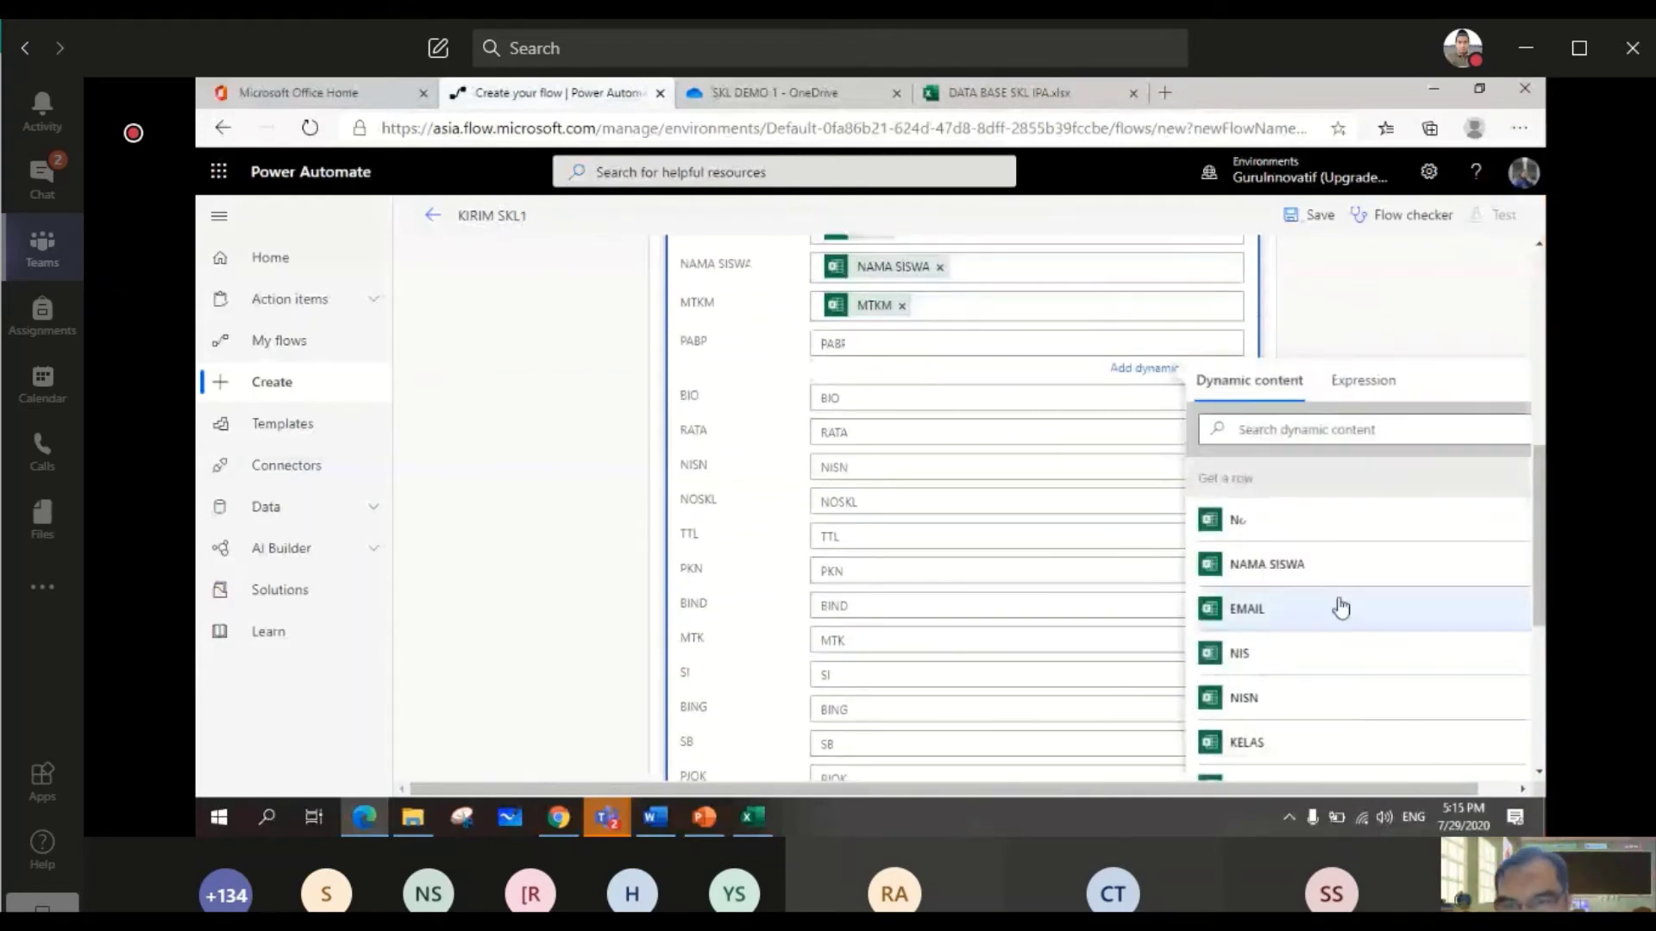
{"action": "scroll", "coordinate": [1285, 720], "scroll_direction": "down", "scroll_amount": 3}
{"action": "left_click", "coordinate": [1286, 720]}
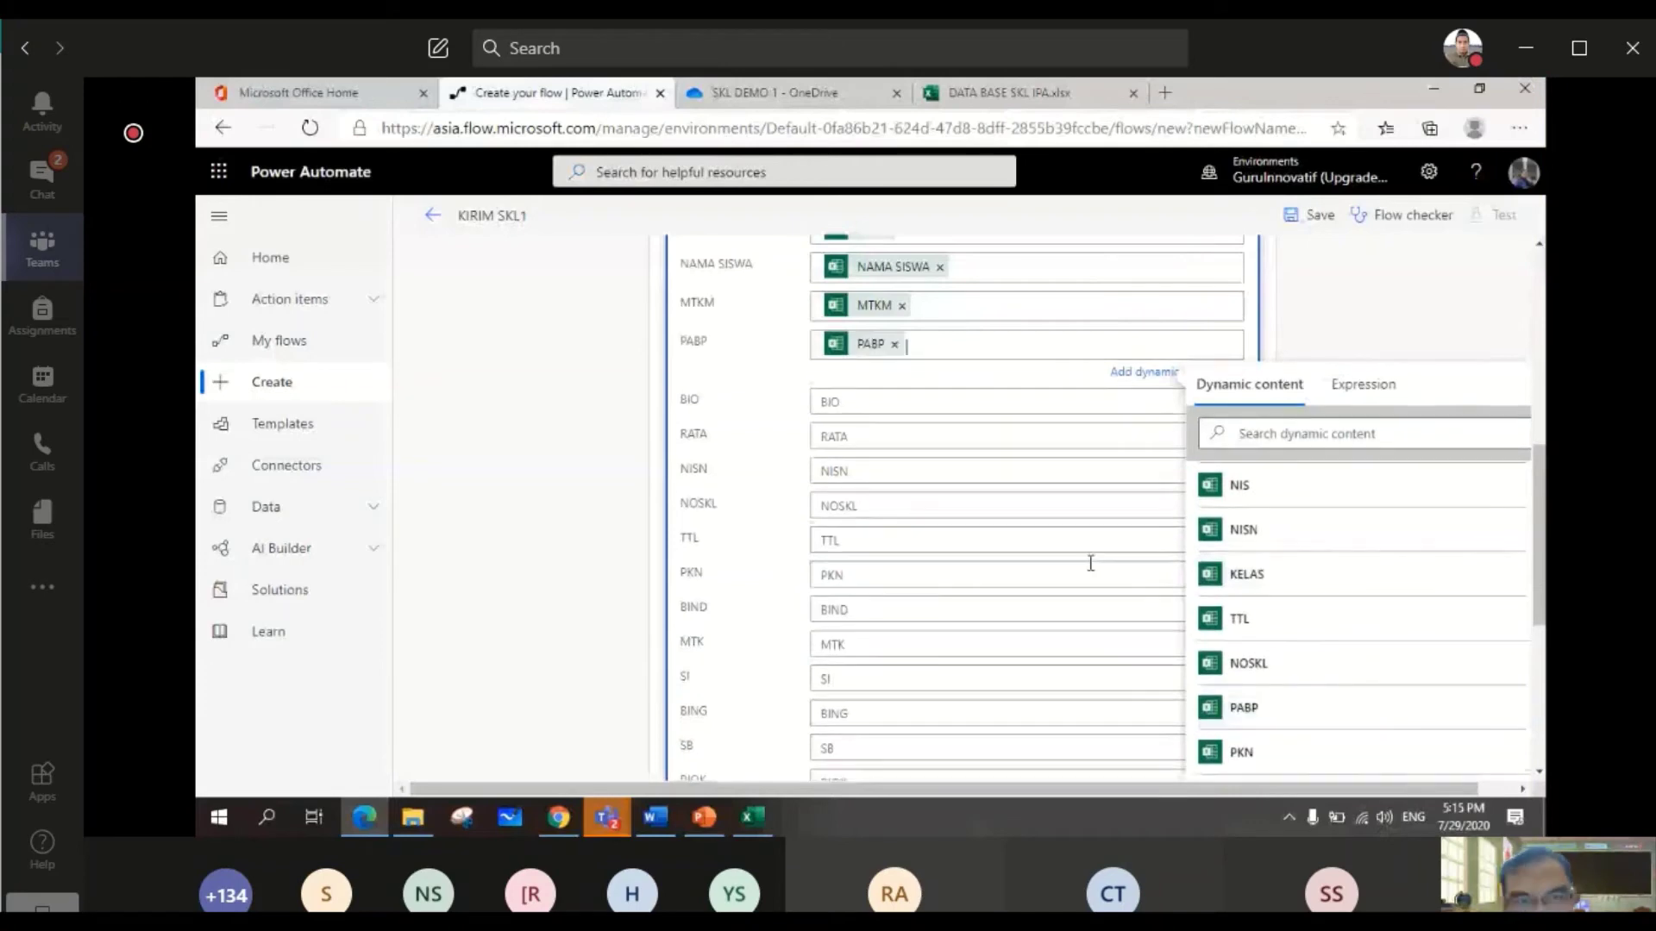
{"action": "left_click", "coordinate": [902, 415]}
{"action": "scroll", "coordinate": [1286, 710], "scroll_direction": "down", "scroll_amount": 9}
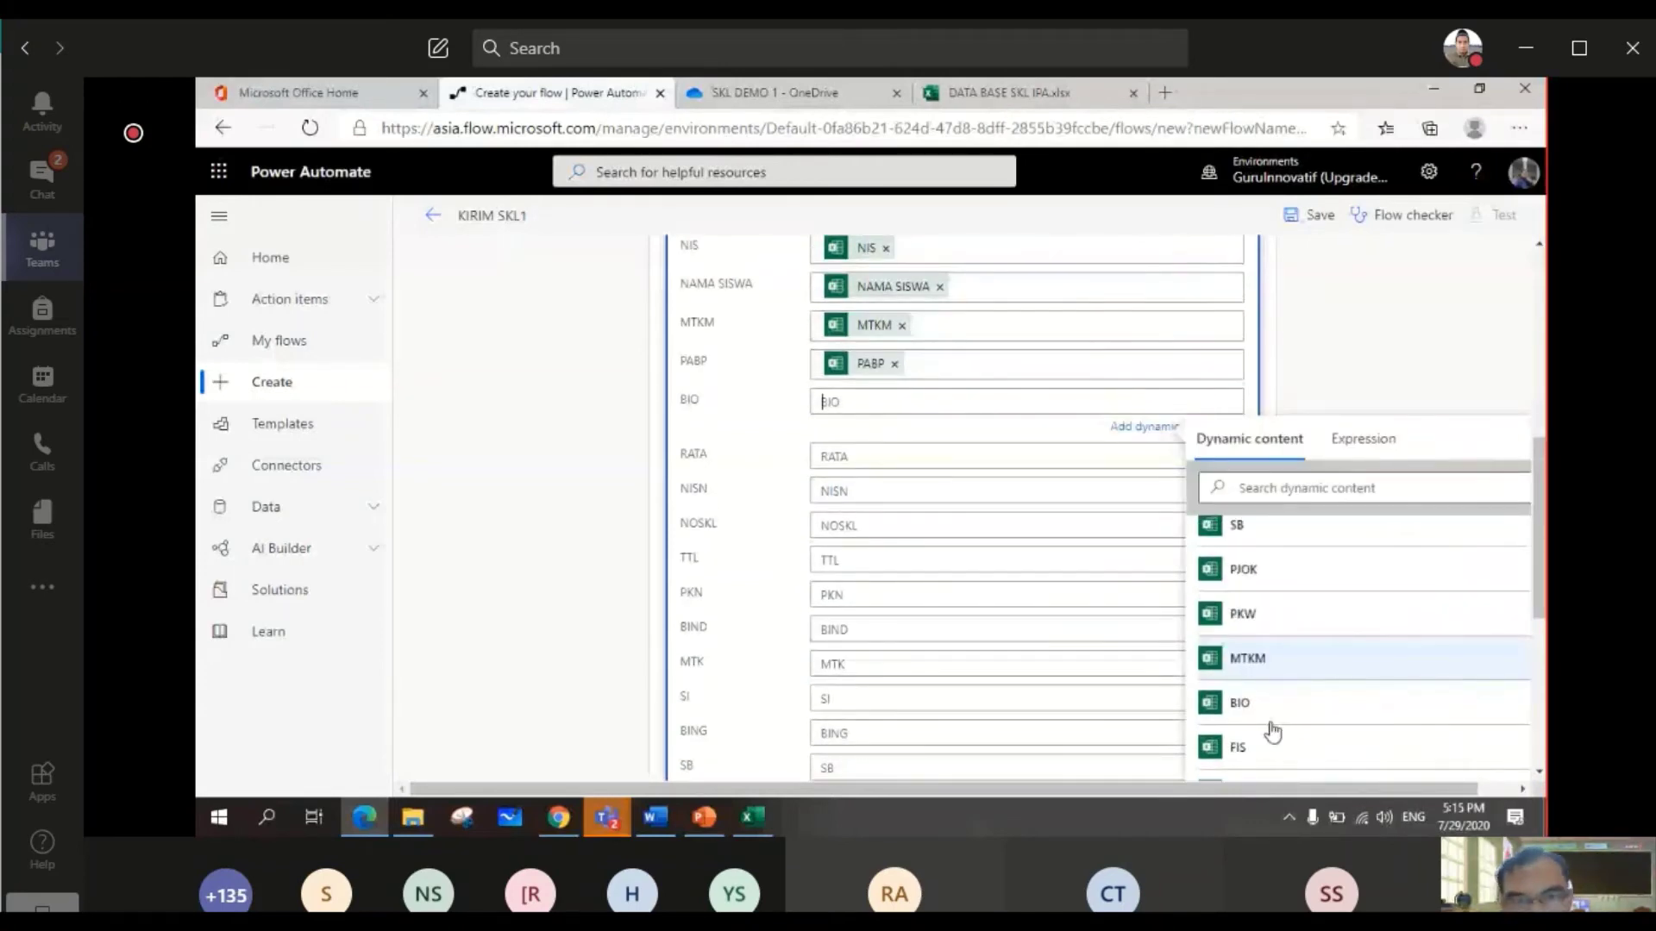
{"action": "left_click", "coordinate": [1271, 722]}
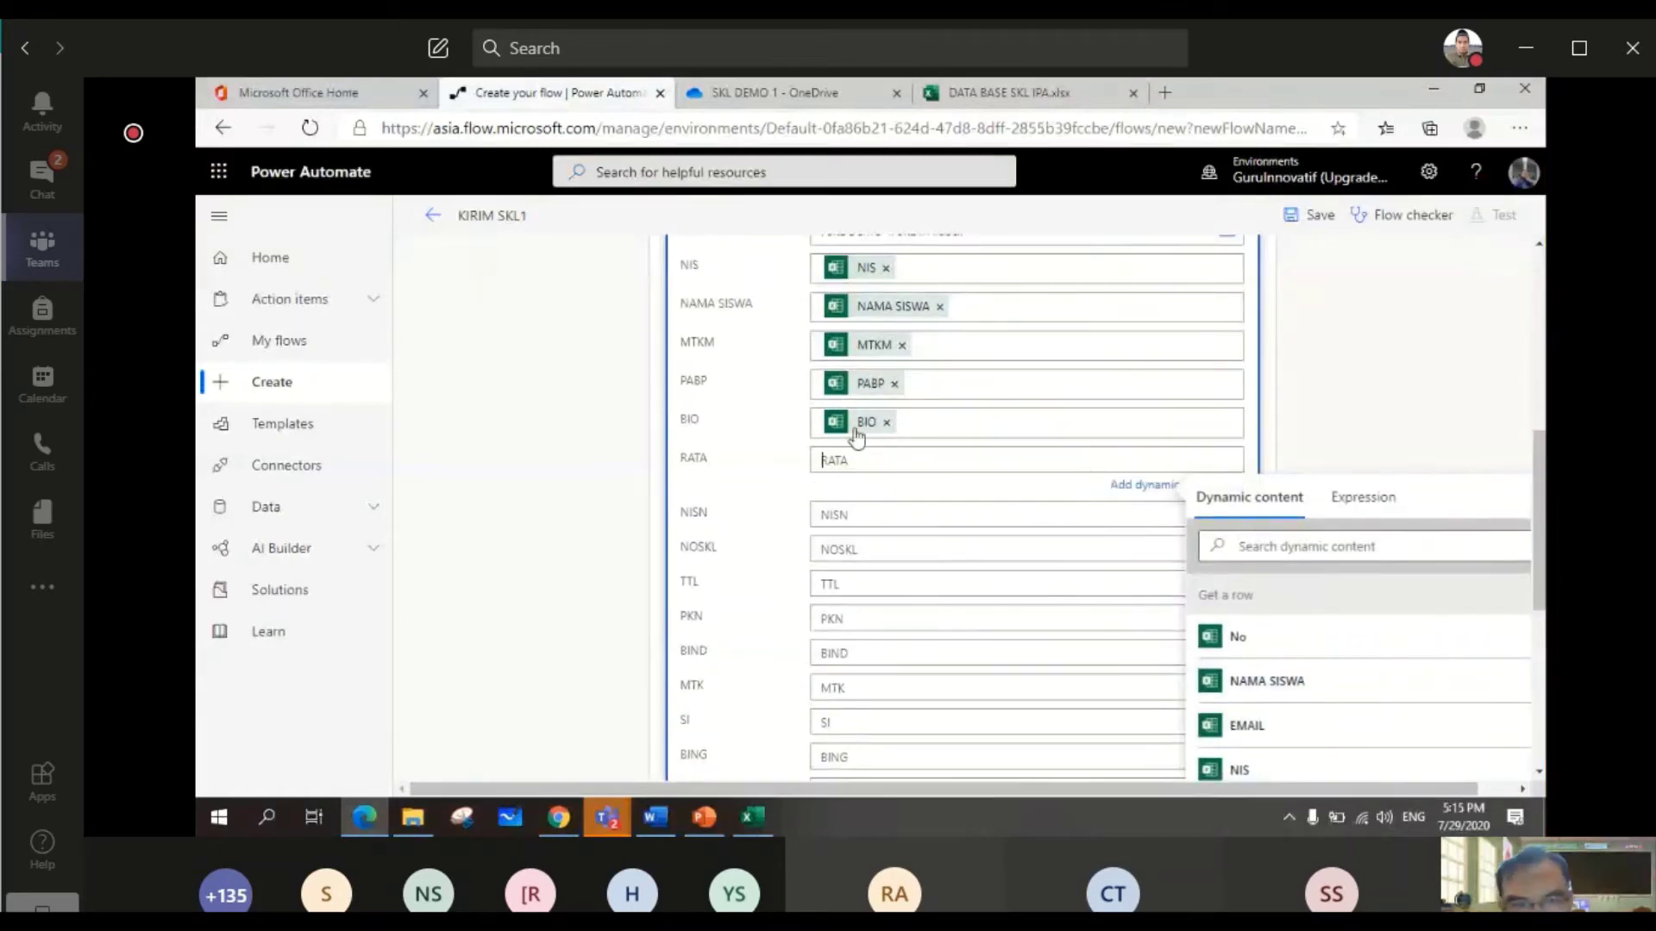
- Fill the Word template's RATA field with the RATA dynamic content from Get a row
{"action": "scroll", "coordinate": [1327, 738], "scroll_direction": "down", "scroll_amount": 2}
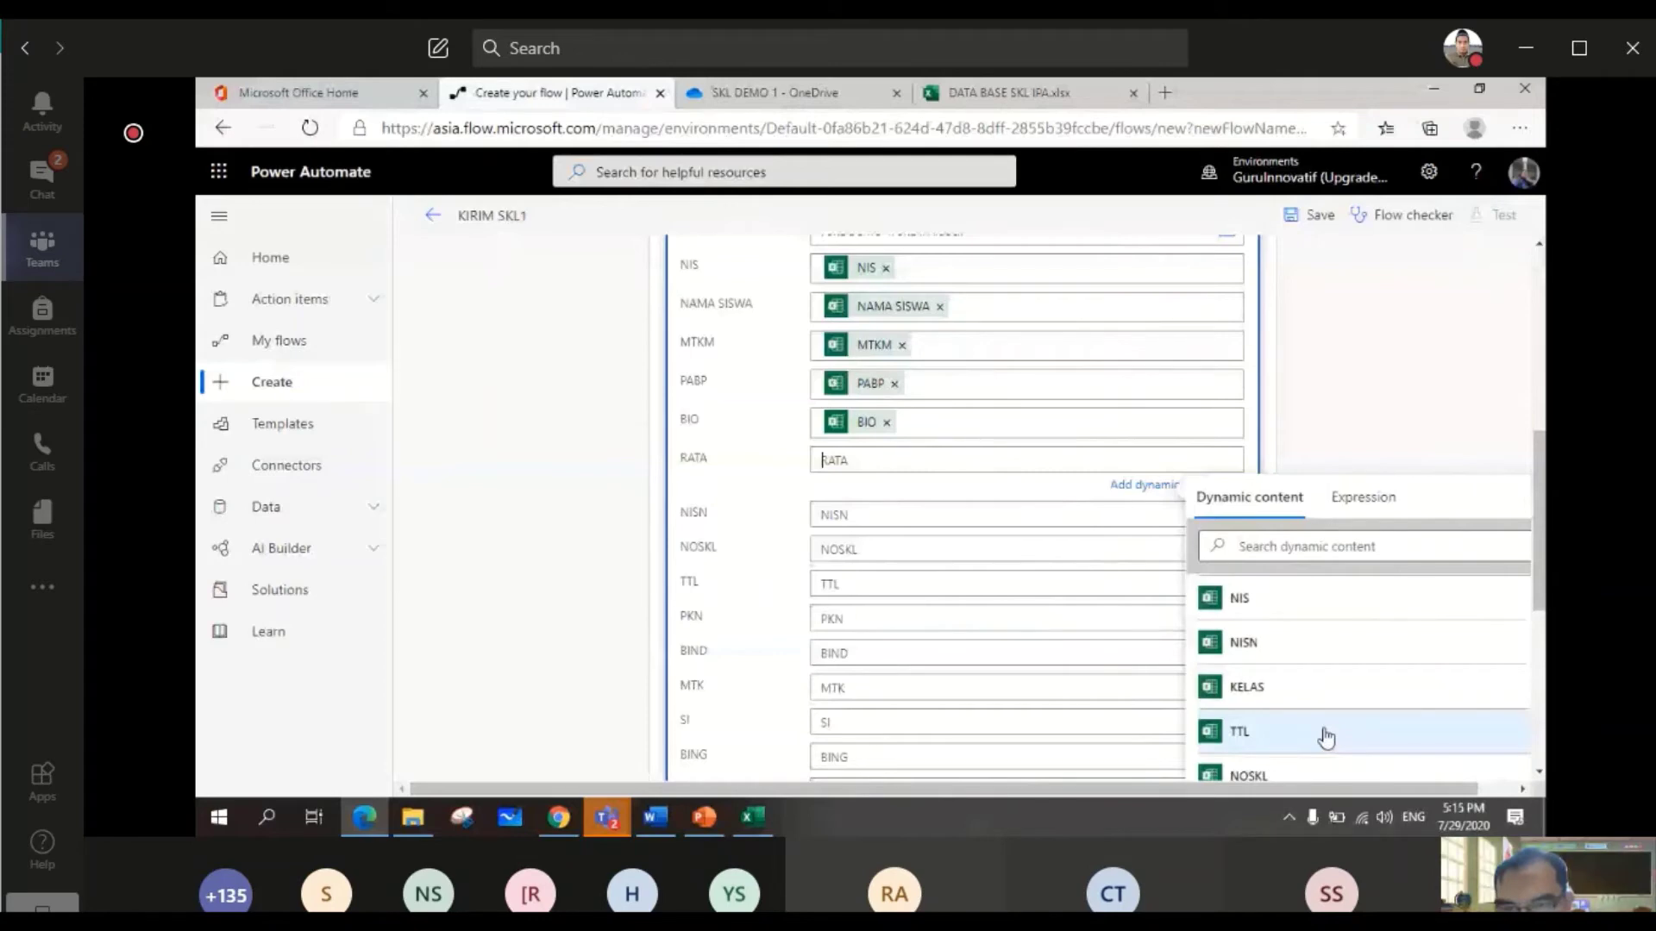
{"action": "scroll", "coordinate": [1326, 738], "scroll_direction": "down", "scroll_amount": 3}
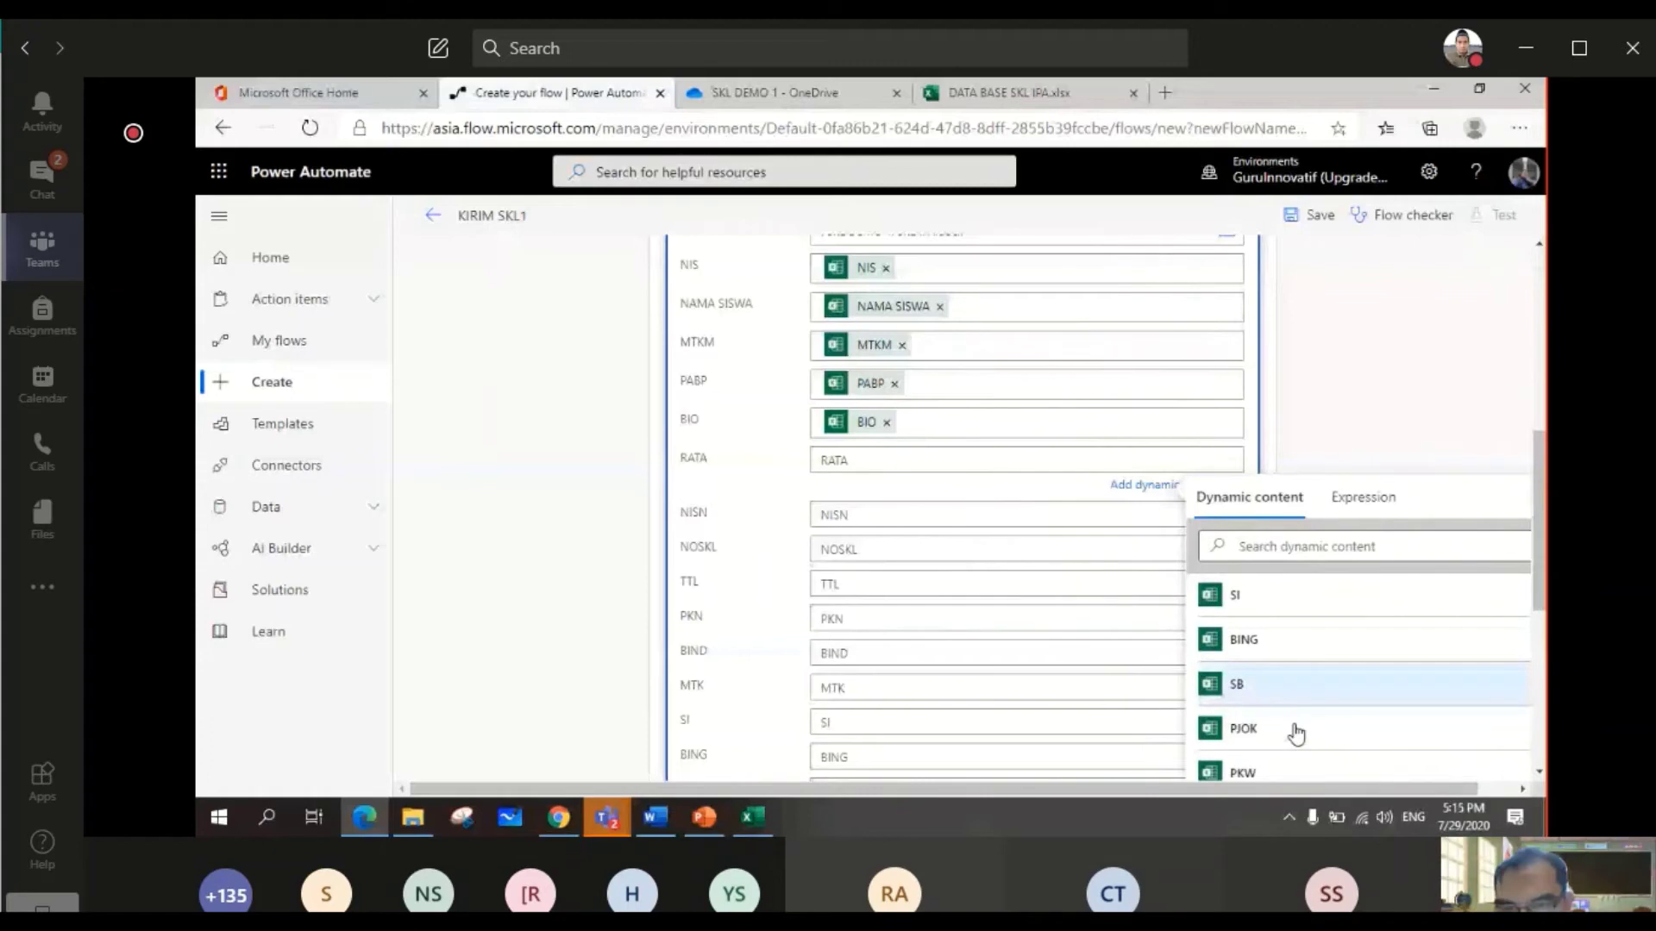
{"action": "scroll", "coordinate": [1536, 577], "scroll_direction": "up", "scroll_amount": 5}
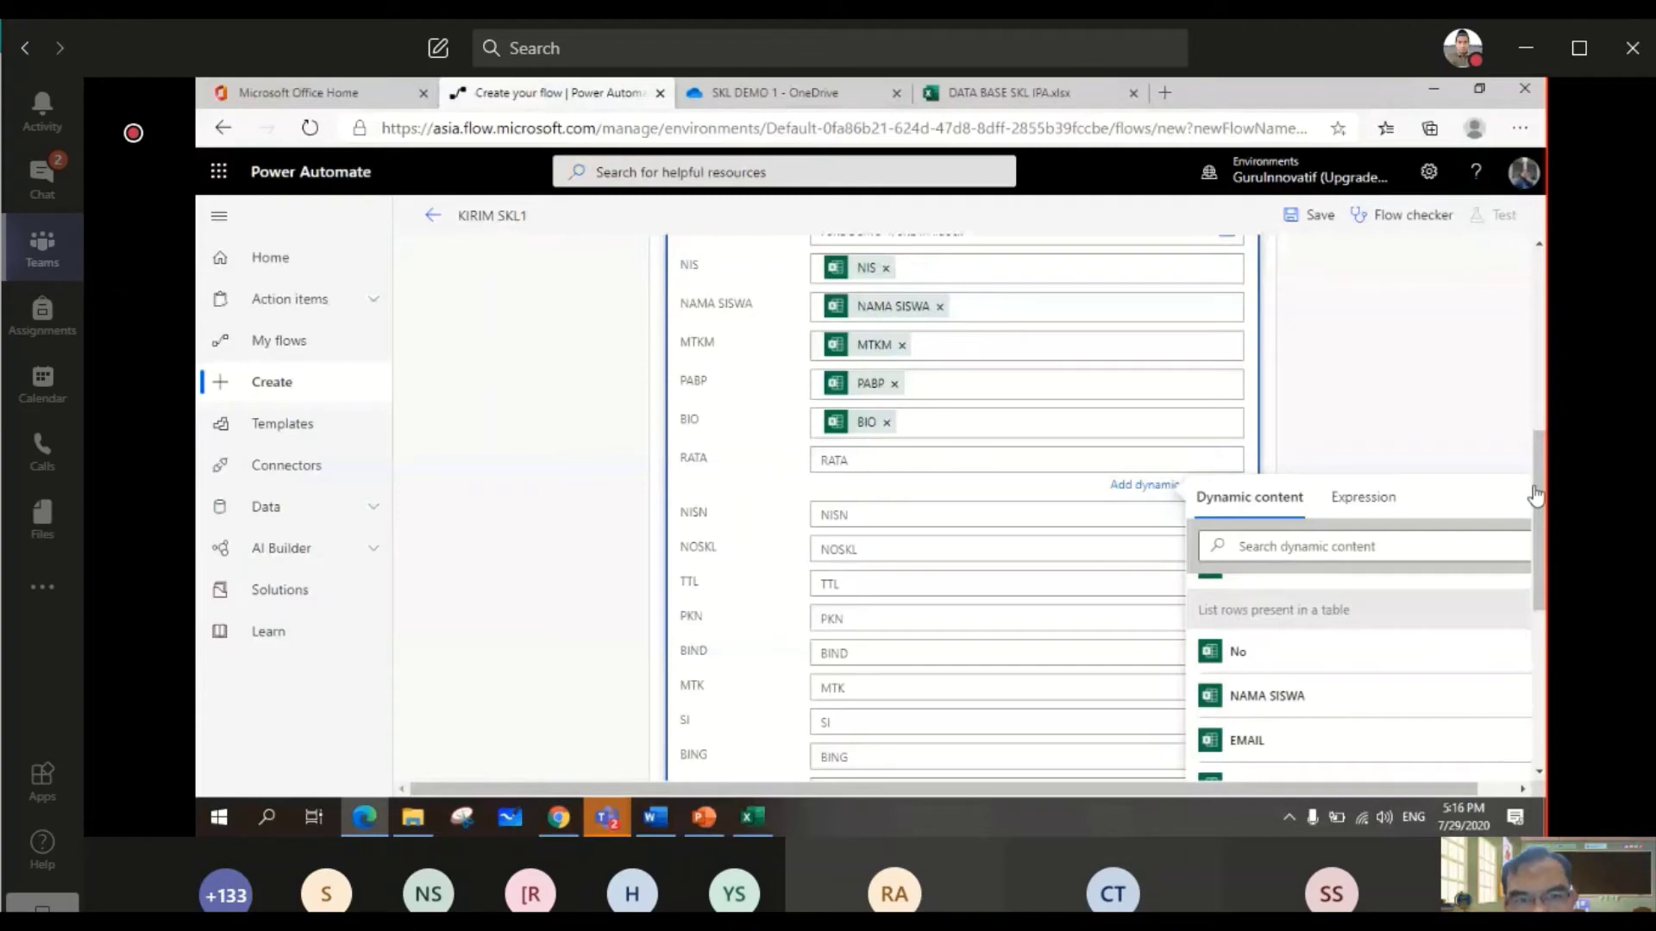
{"action": "scroll", "coordinate": [1535, 496], "scroll_direction": "up", "scroll_amount": 1}
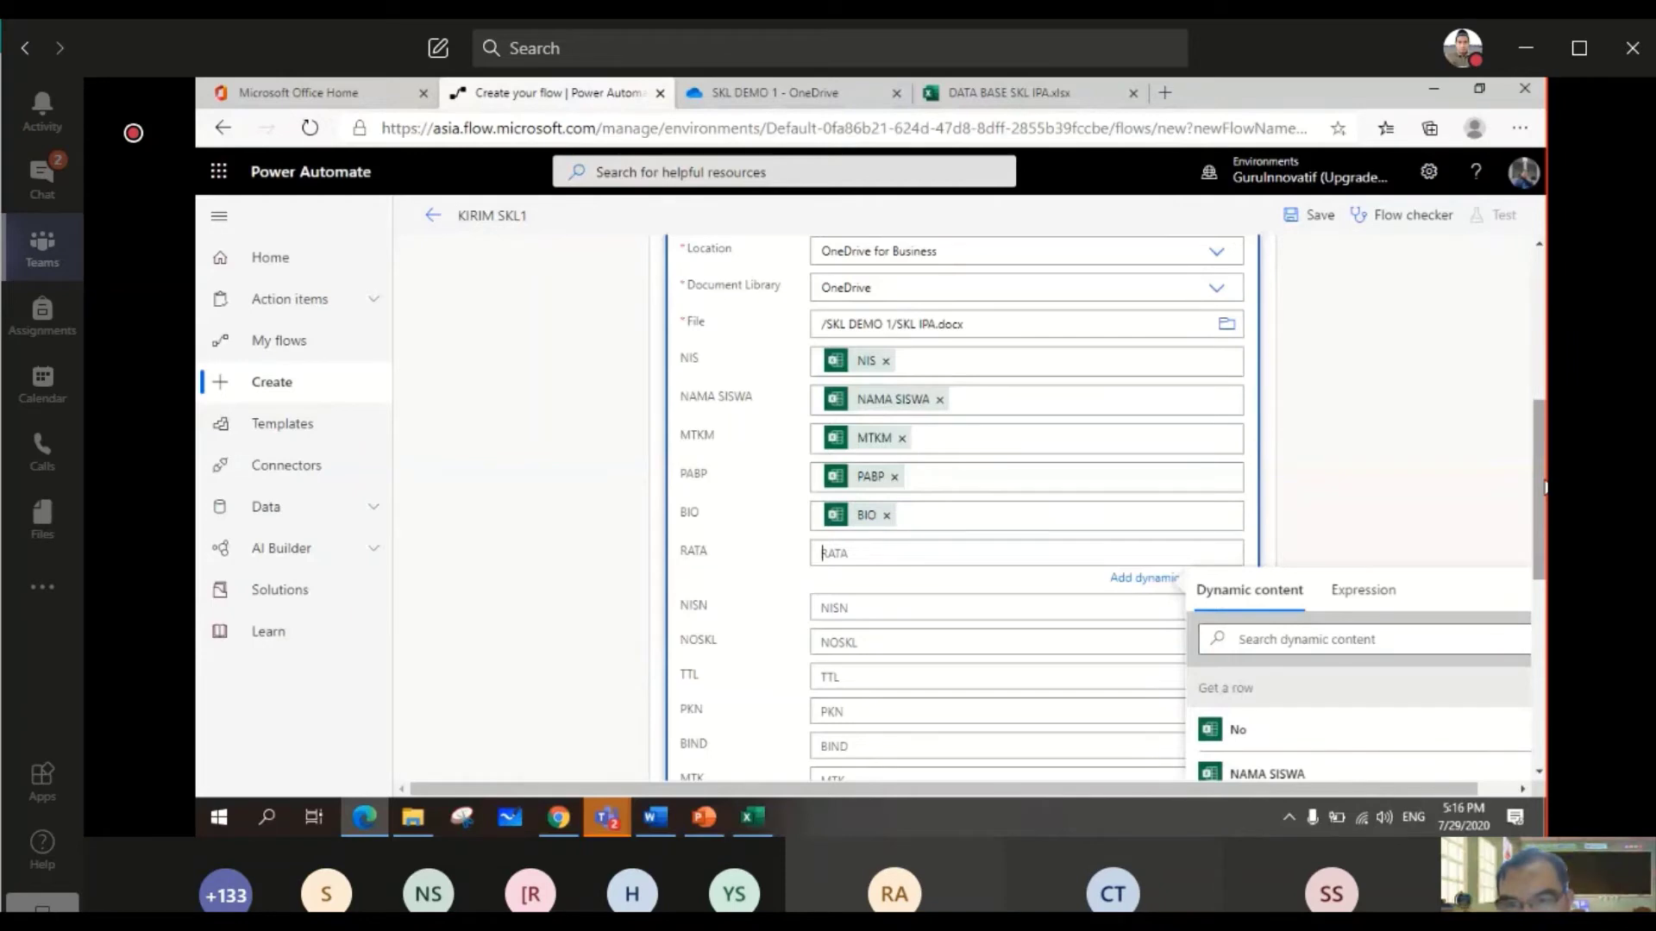
{"action": "scroll", "coordinate": [1275, 610], "scroll_direction": "down", "scroll_amount": 5}
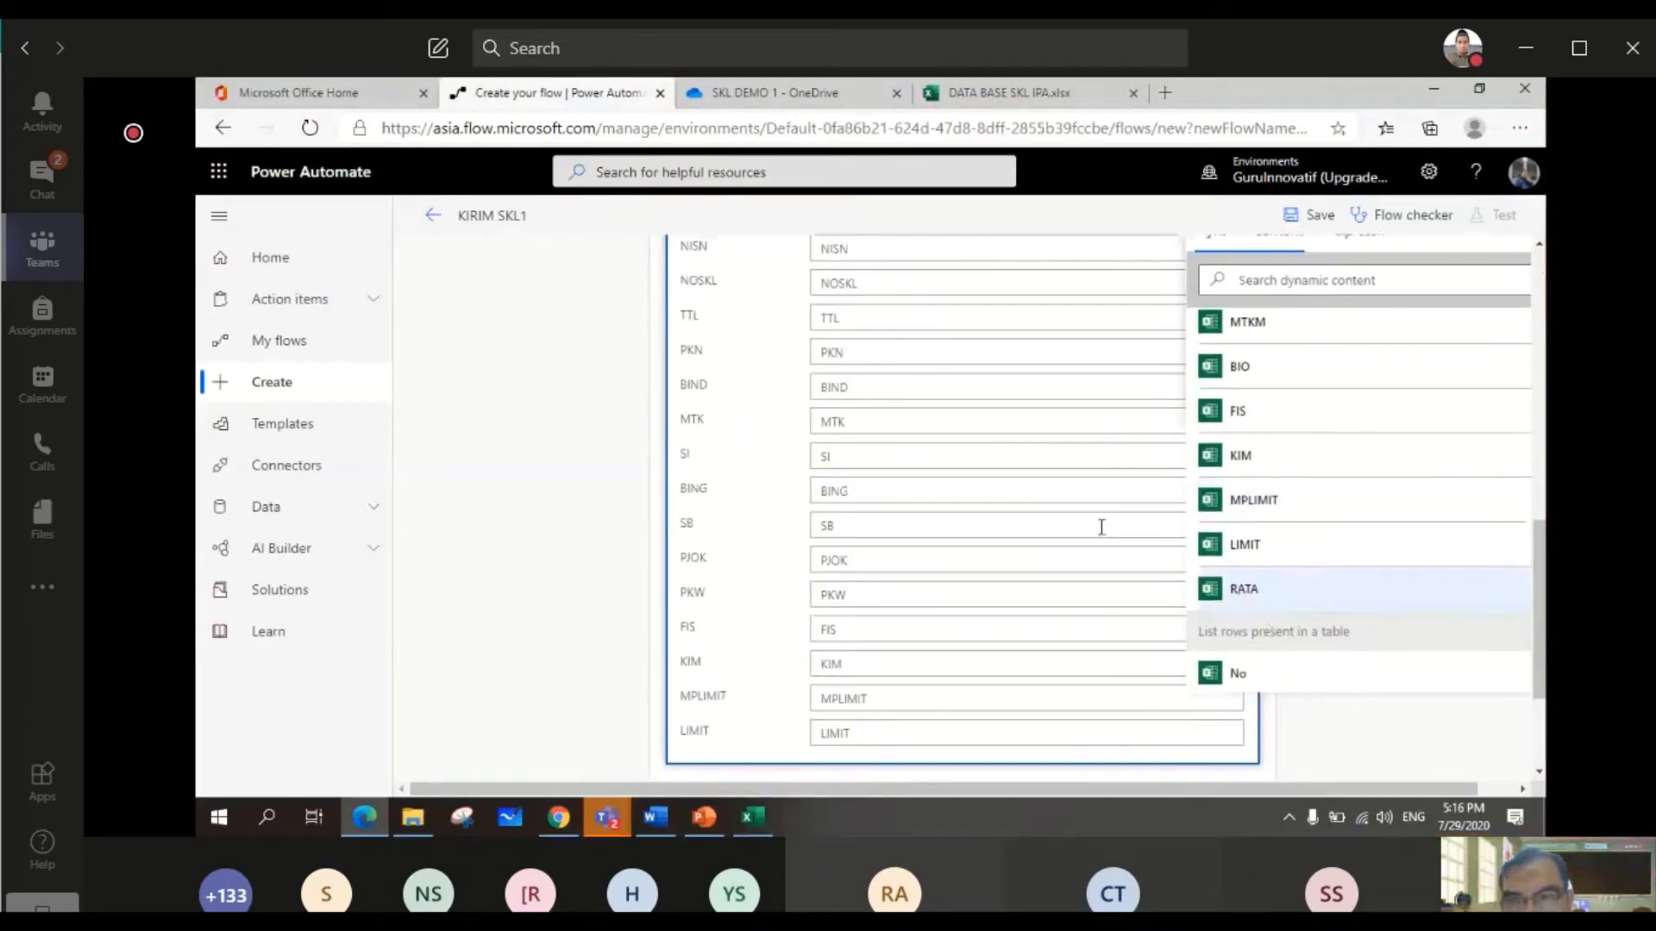
- Fill the Word template's NISN and NOSKL fields with the matching dynamic content from Get a row
{"action": "scroll", "coordinate": [929, 452], "scroll_direction": "up", "scroll_amount": 1}
{"action": "left_click", "coordinate": [865, 333]}
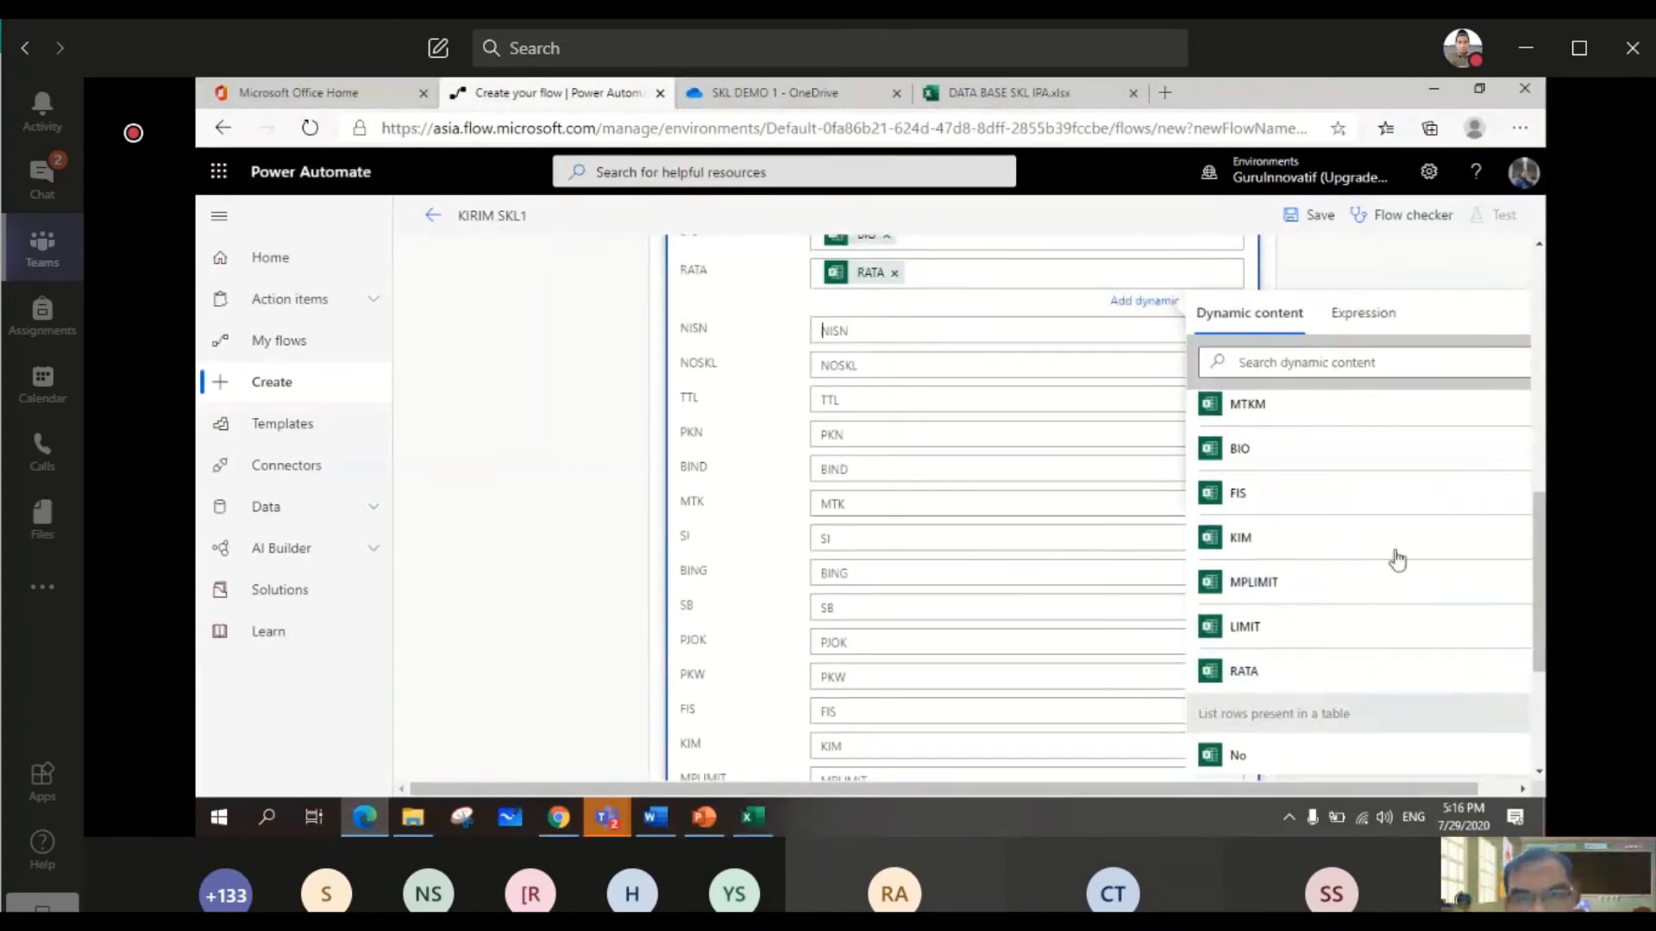
{"action": "left_click", "coordinate": [1251, 690]}
{"action": "left_click", "coordinate": [876, 390]}
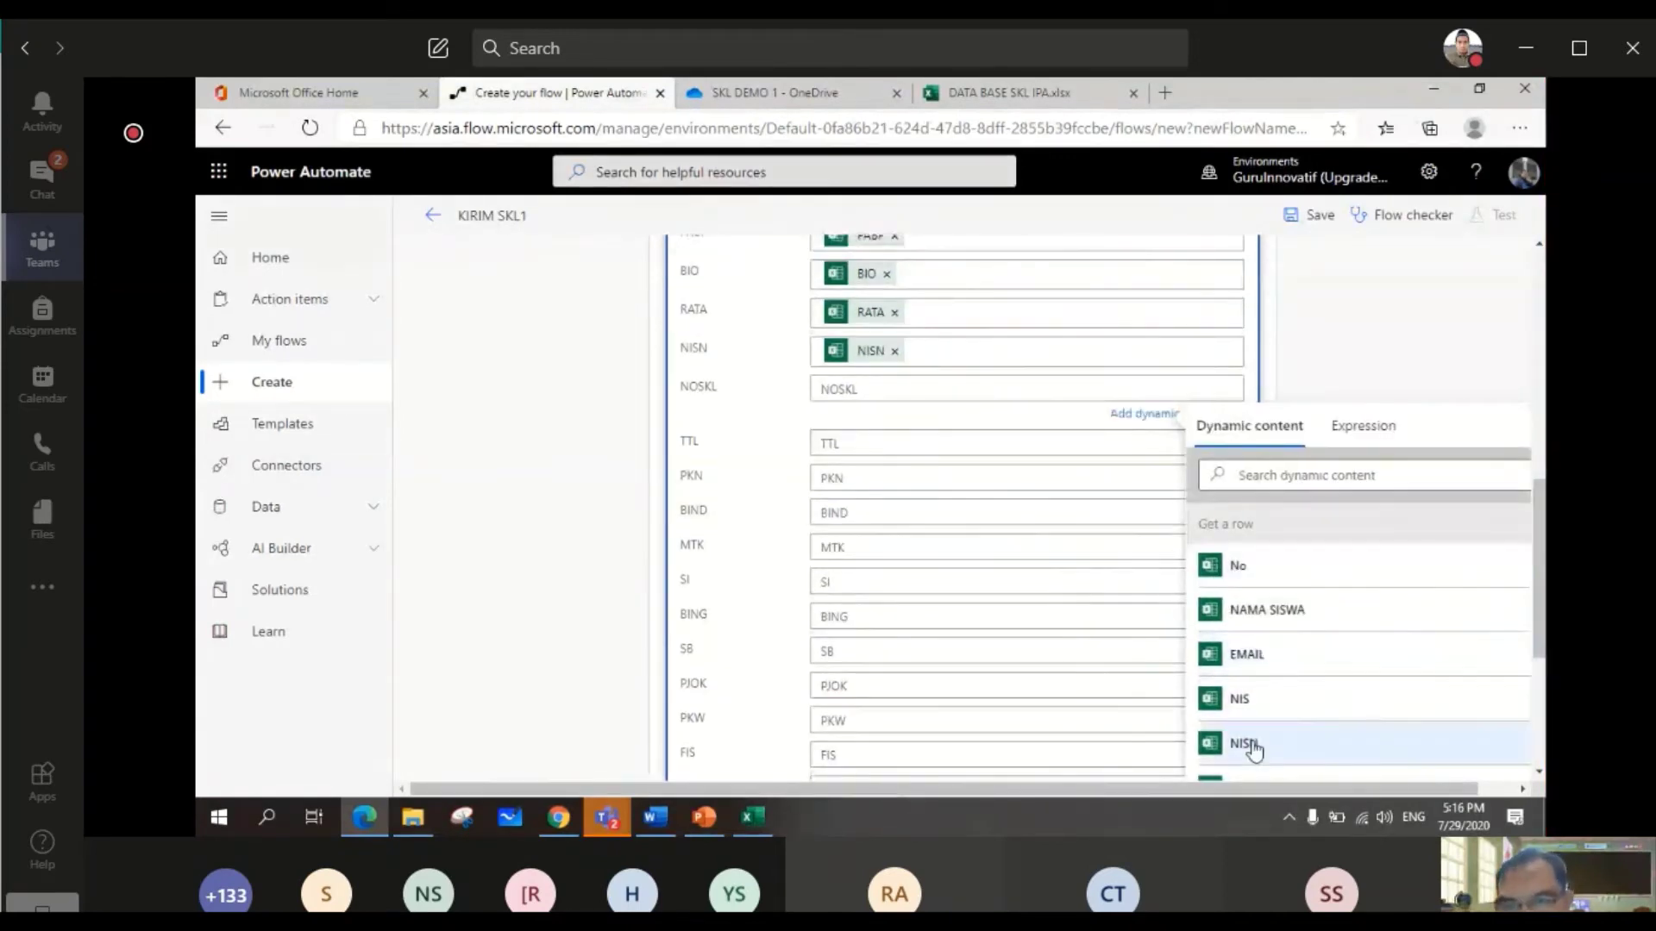
{"action": "scroll", "coordinate": [1276, 742], "scroll_direction": "down", "scroll_amount": 1}
{"action": "scroll", "coordinate": [1288, 740], "scroll_direction": "down", "scroll_amount": 1}
{"action": "left_click", "coordinate": [1276, 729]}
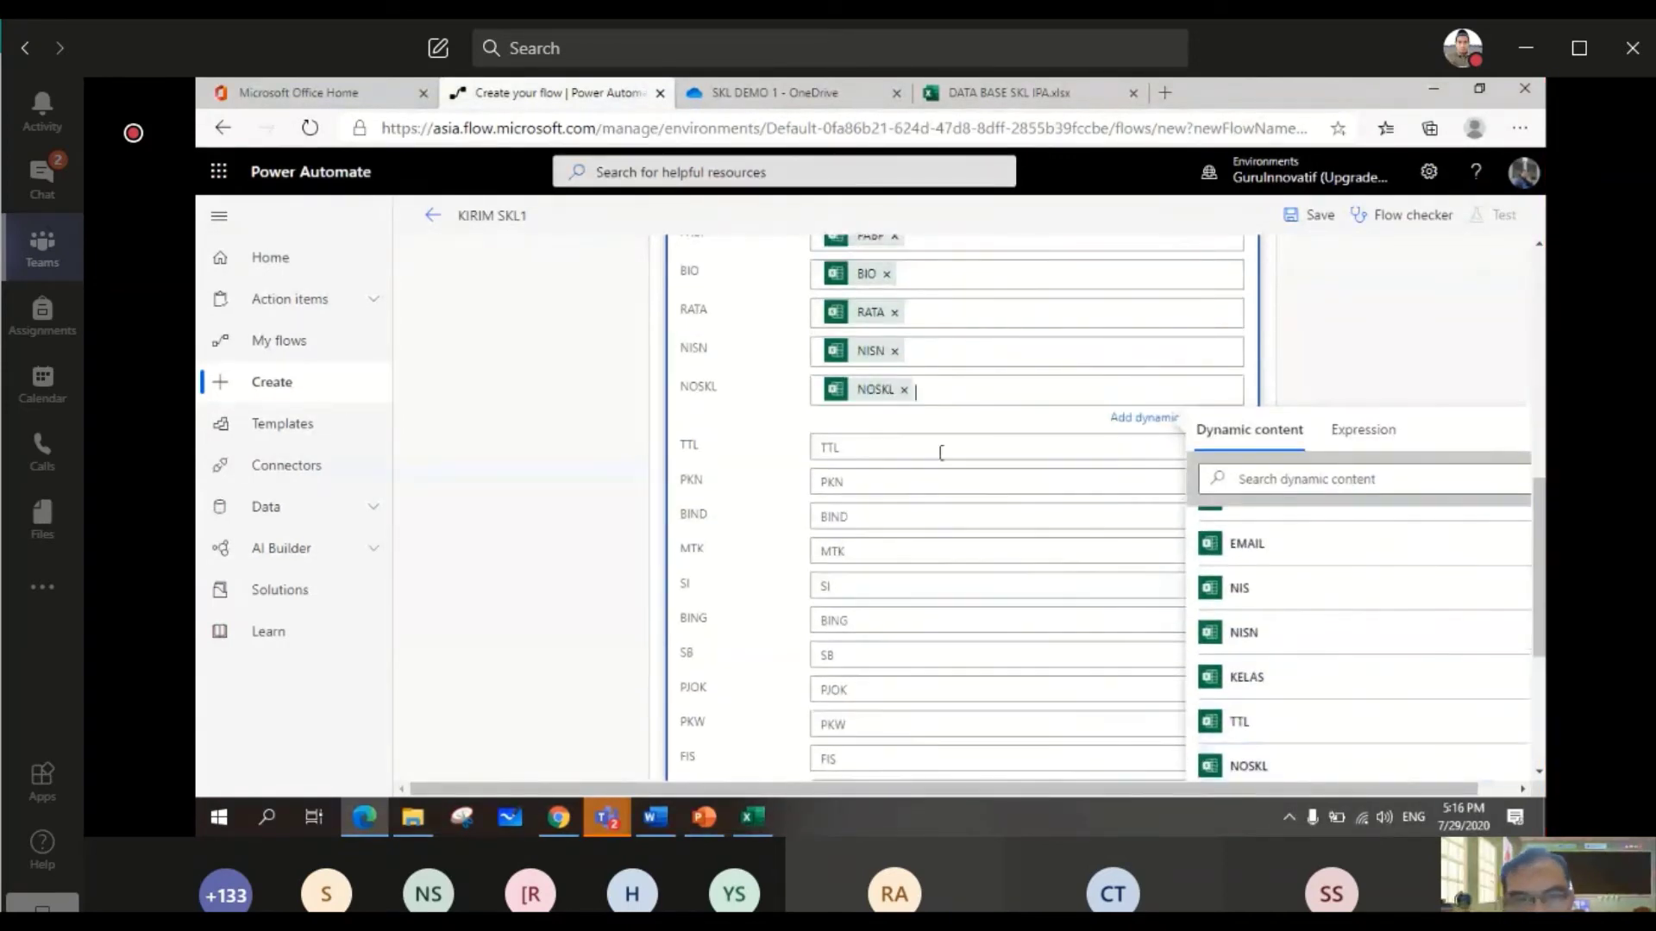
- Fill the Word template's TTL and PKN fields with the matching dynamic content from Get a row
{"action": "left_click", "coordinate": [894, 457]}
{"action": "scroll", "coordinate": [1276, 732], "scroll_direction": "down", "scroll_amount": 2}
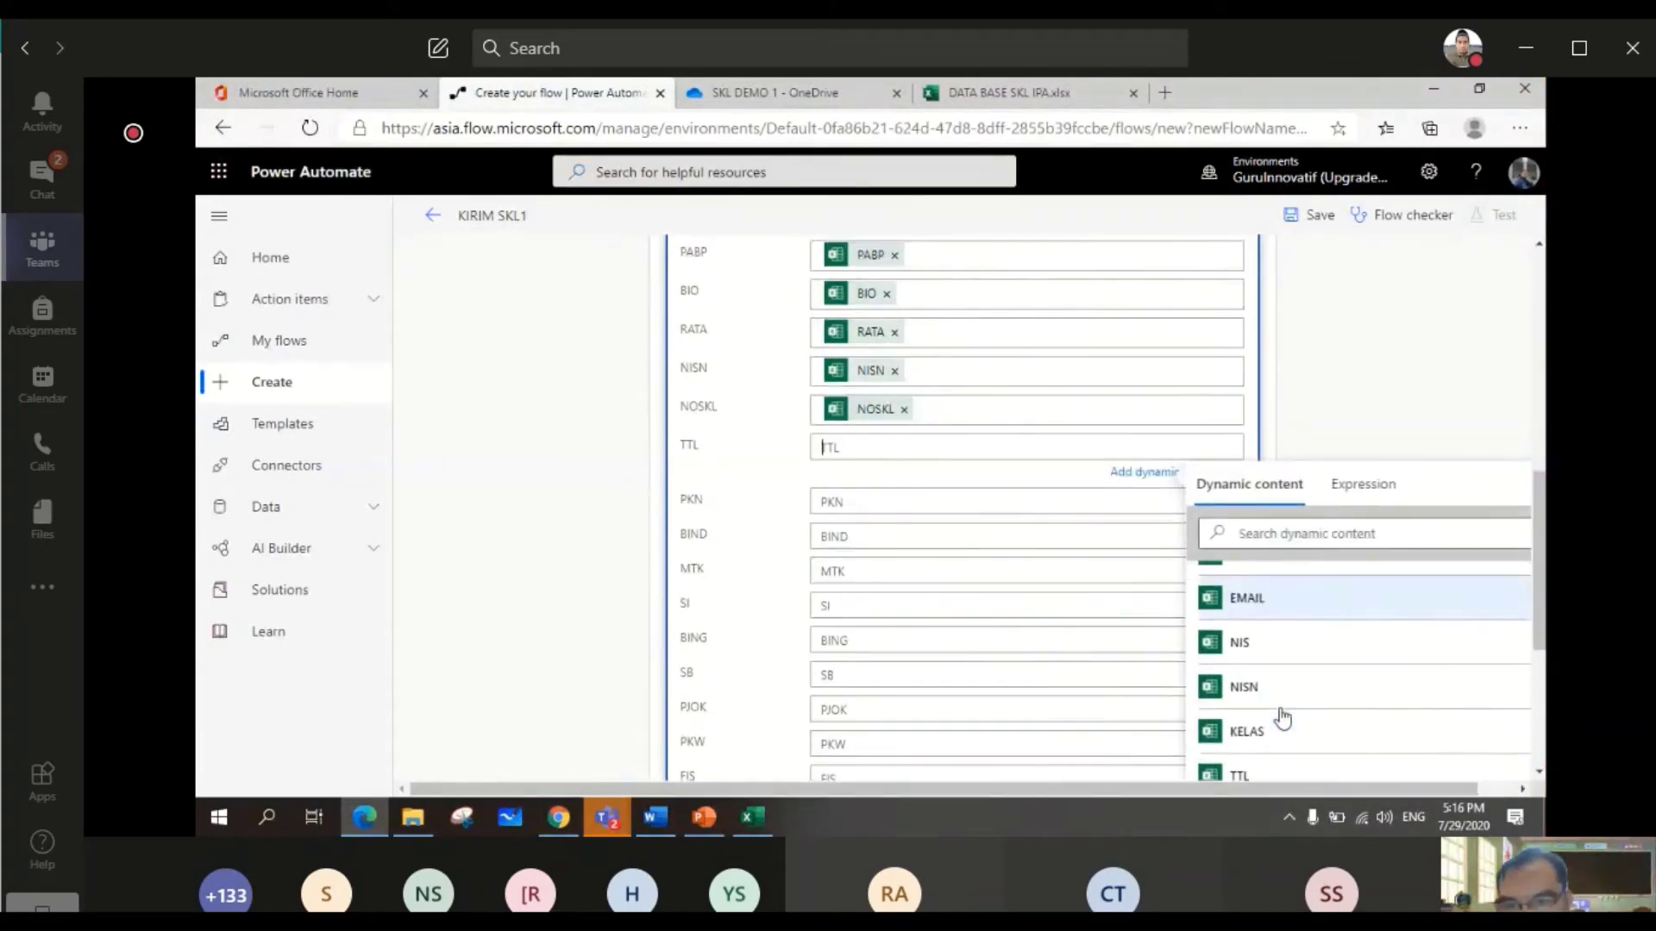
{"action": "left_click", "coordinate": [1254, 770]}
{"action": "left_click", "coordinate": [852, 505]}
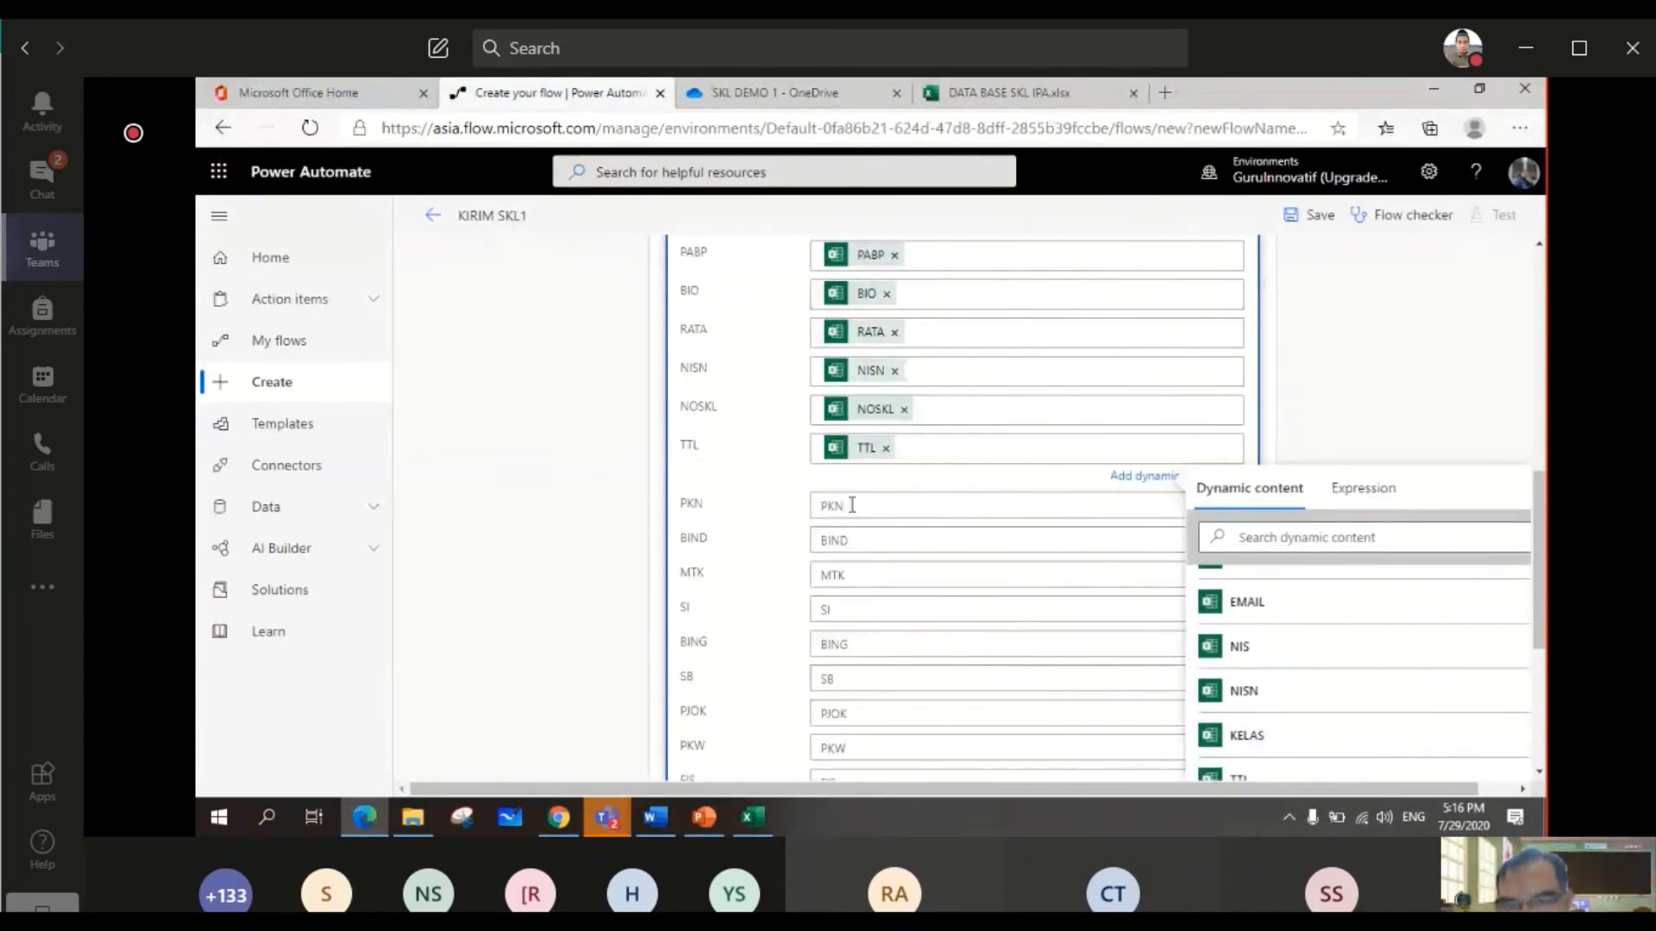
{"action": "scroll", "coordinate": [1275, 732], "scroll_direction": "down", "scroll_amount": 4}
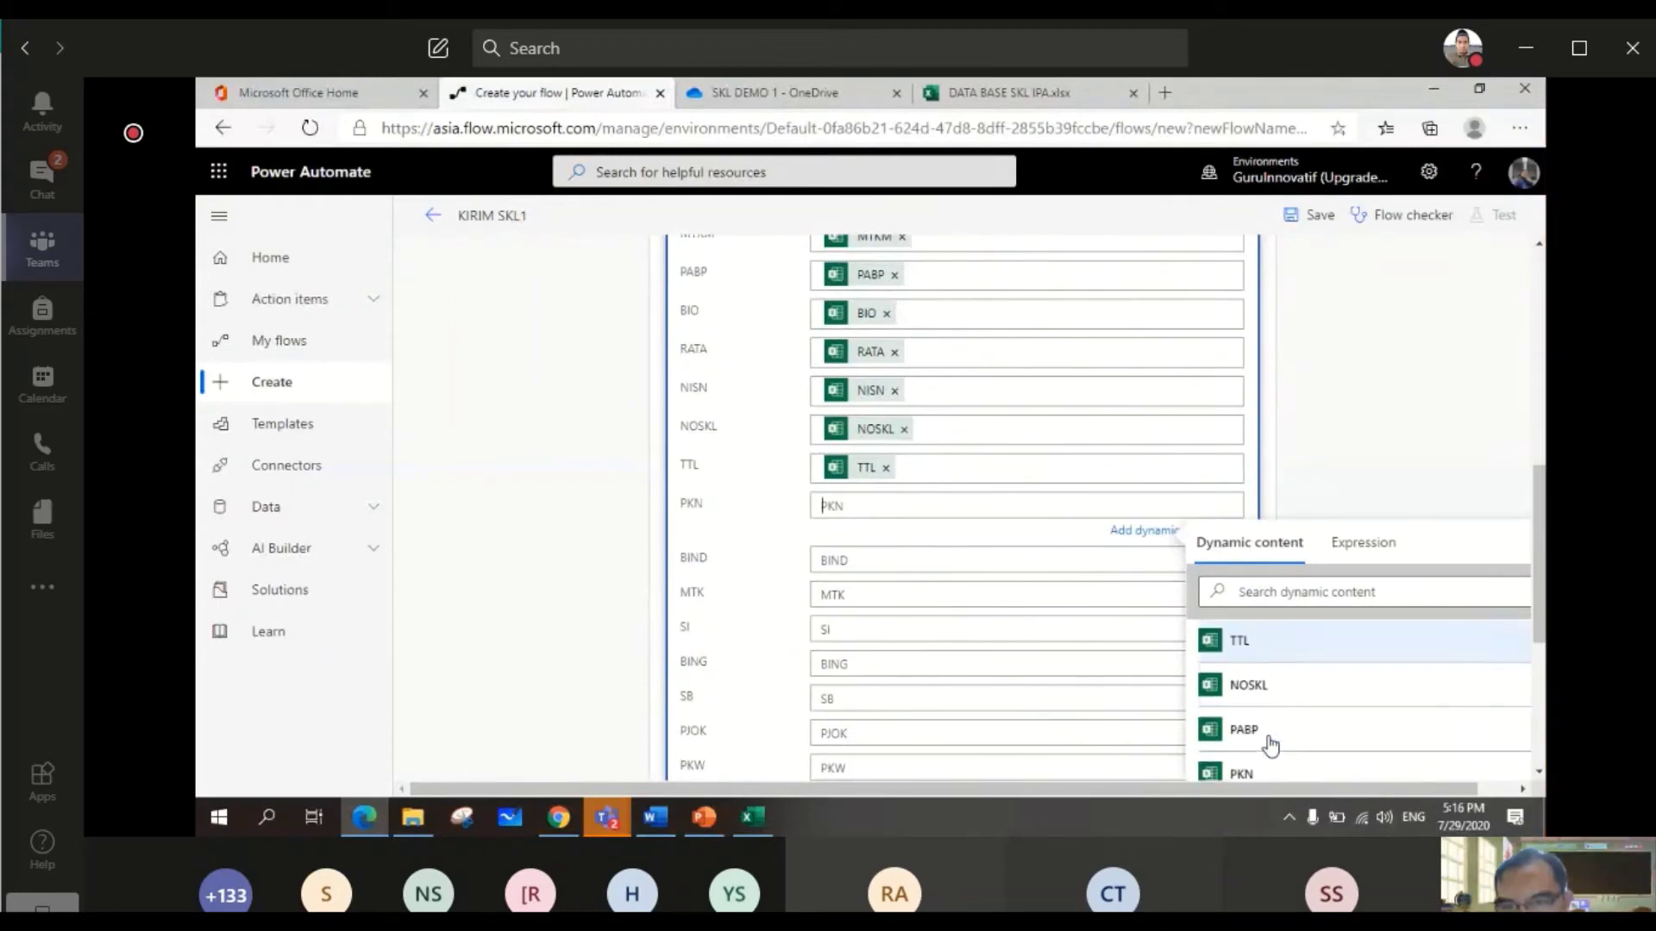
{"action": "left_click", "coordinate": [1277, 743]}
- Fill the Word template's BIND and MTK fields with the matching dynamic content from Get a row
{"action": "left_click", "coordinate": [857, 568]}
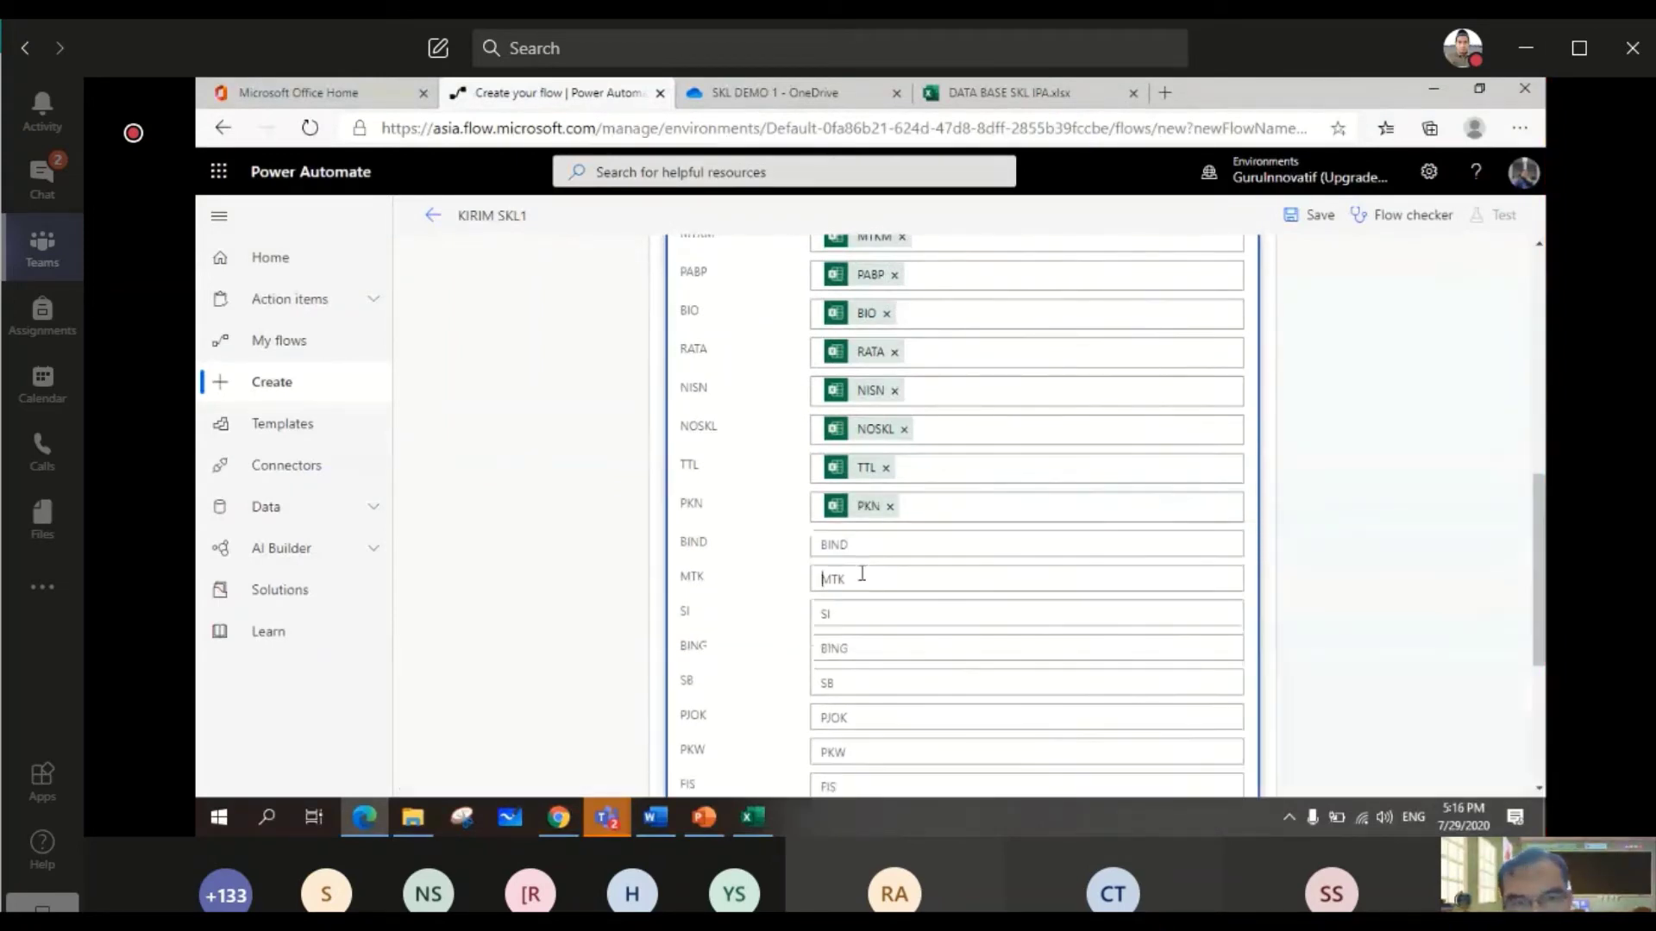
{"action": "scroll", "coordinate": [1310, 742], "scroll_direction": "down", "scroll_amount": 2}
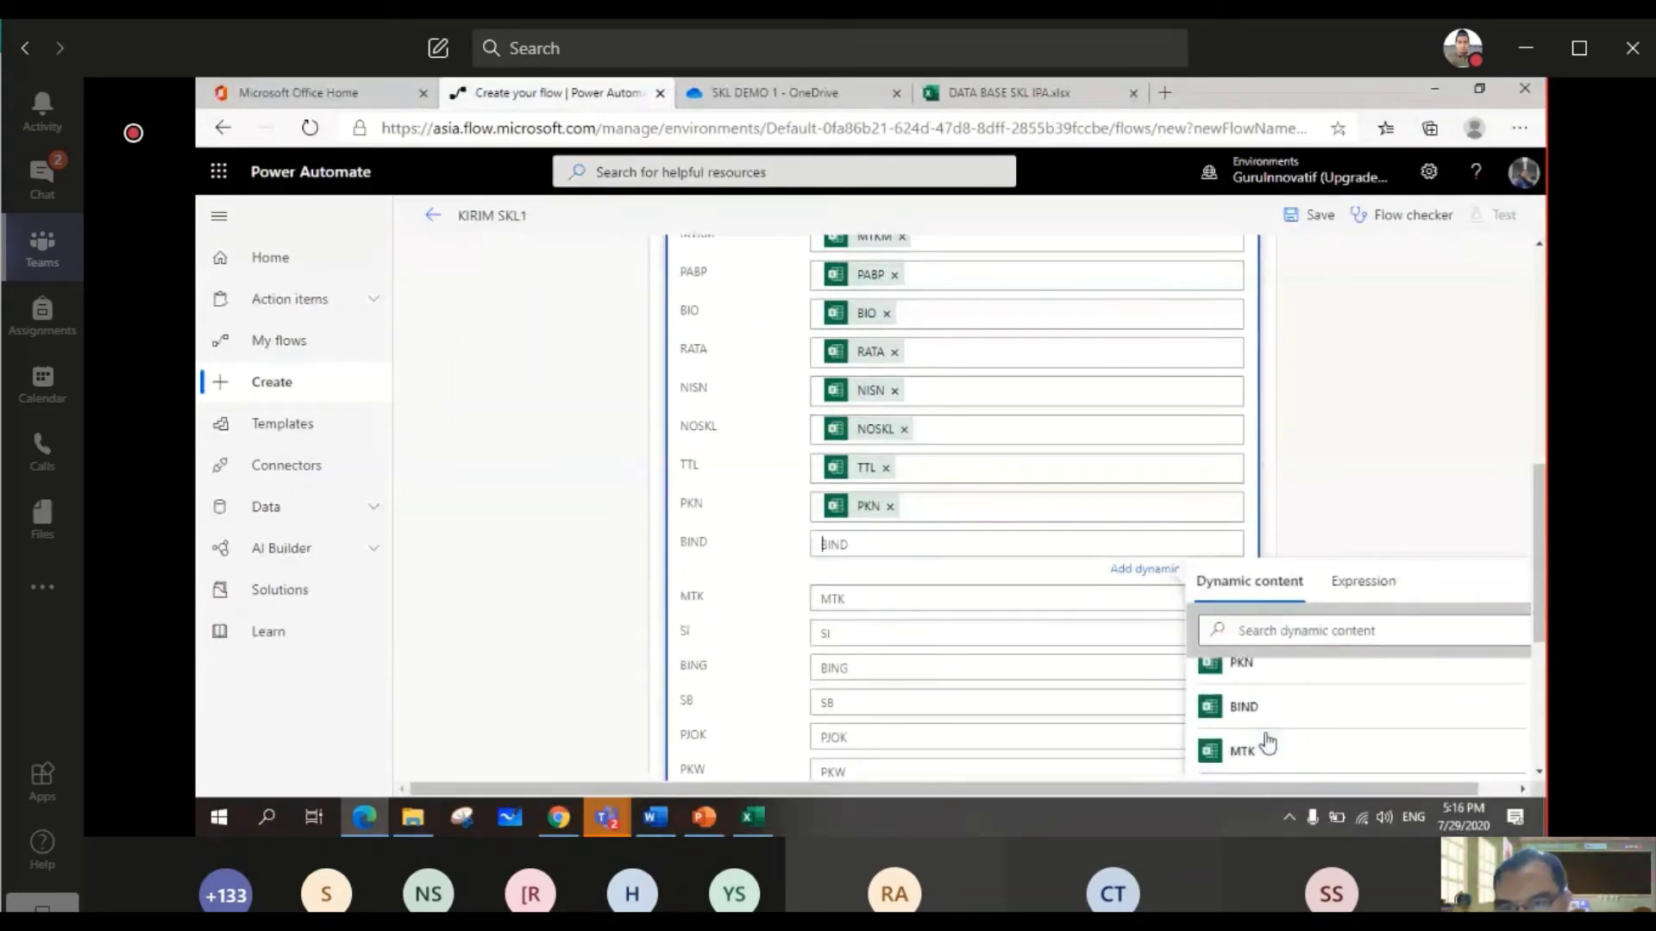
{"action": "left_click", "coordinate": [1251, 708]}
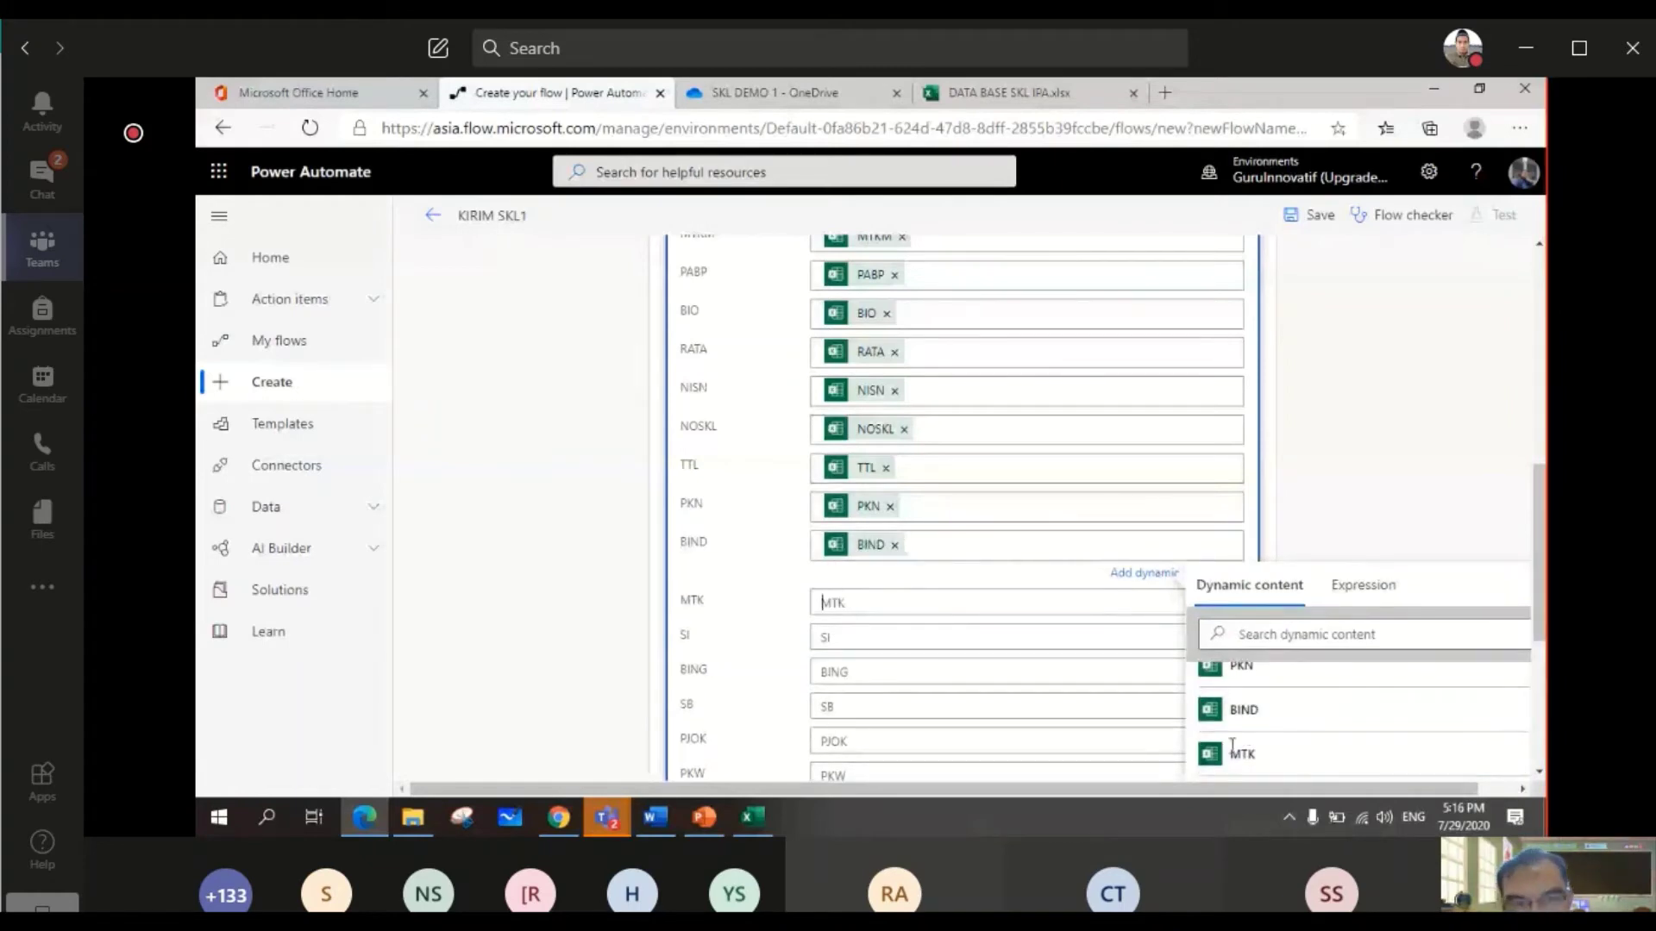
{"action": "left_click", "coordinate": [835, 597]}
{"action": "left_click_drag", "start_coordinate": [1541, 590], "coordinate": [1542, 642]}
{"action": "scroll", "coordinate": [1275, 710], "scroll_direction": "down", "scroll_amount": 3}
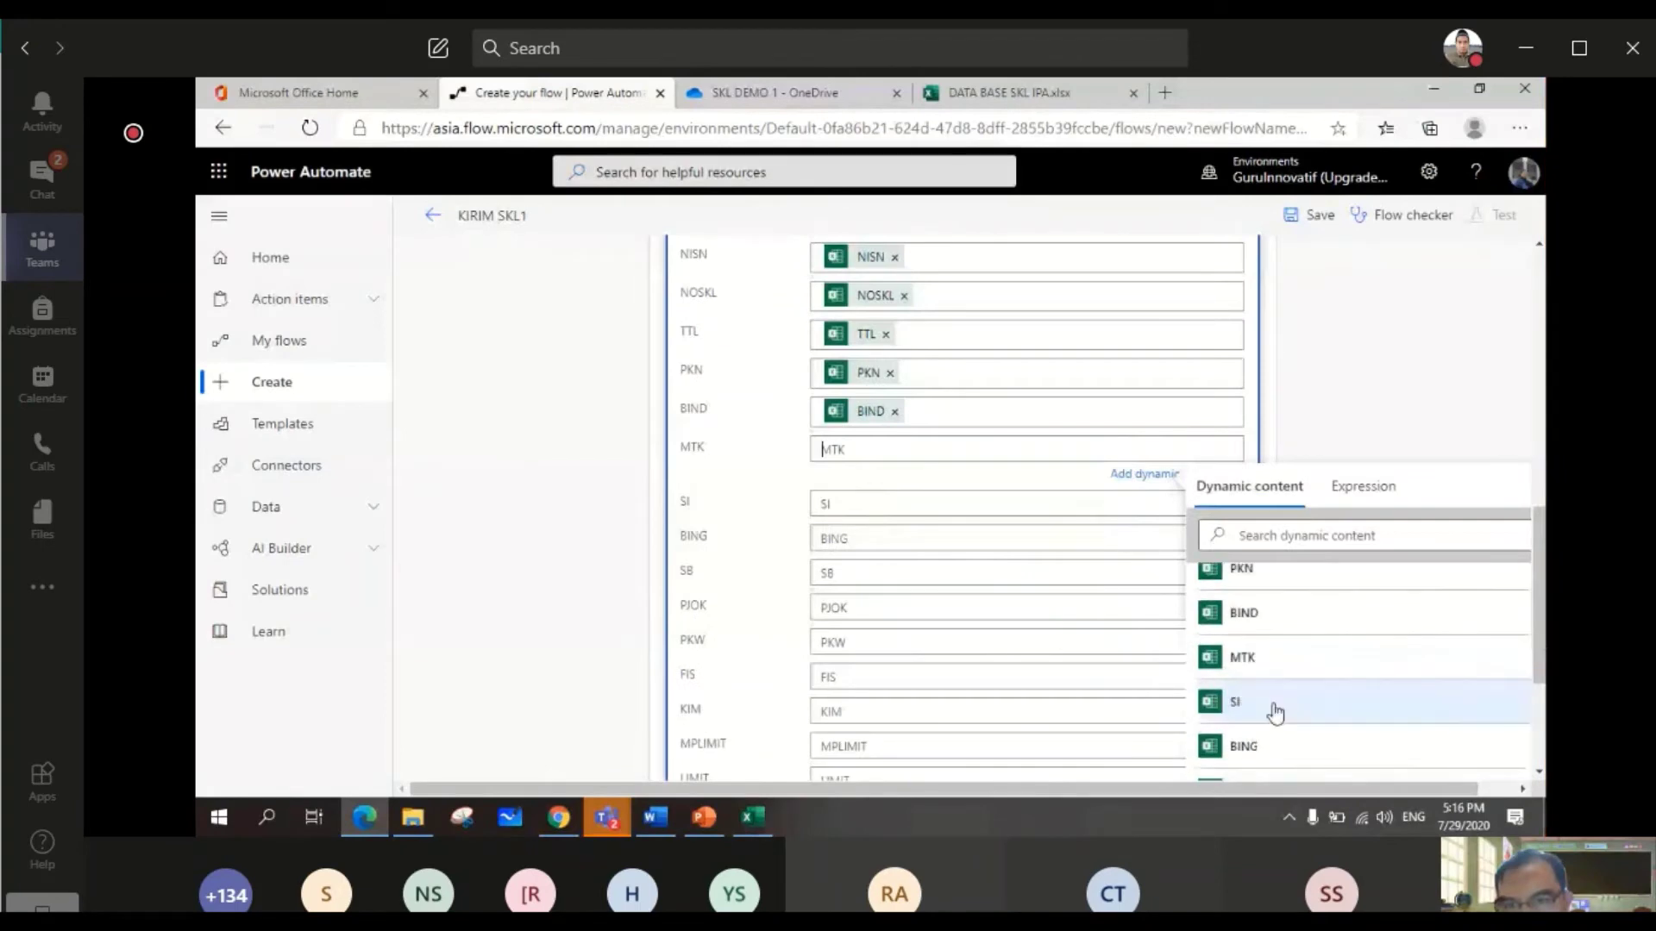
{"action": "left_click", "coordinate": [1242, 661]}
- Fill the Word template's SI and BING fields with the matching dynamic content from Get a row
{"action": "left_click", "coordinate": [900, 521]}
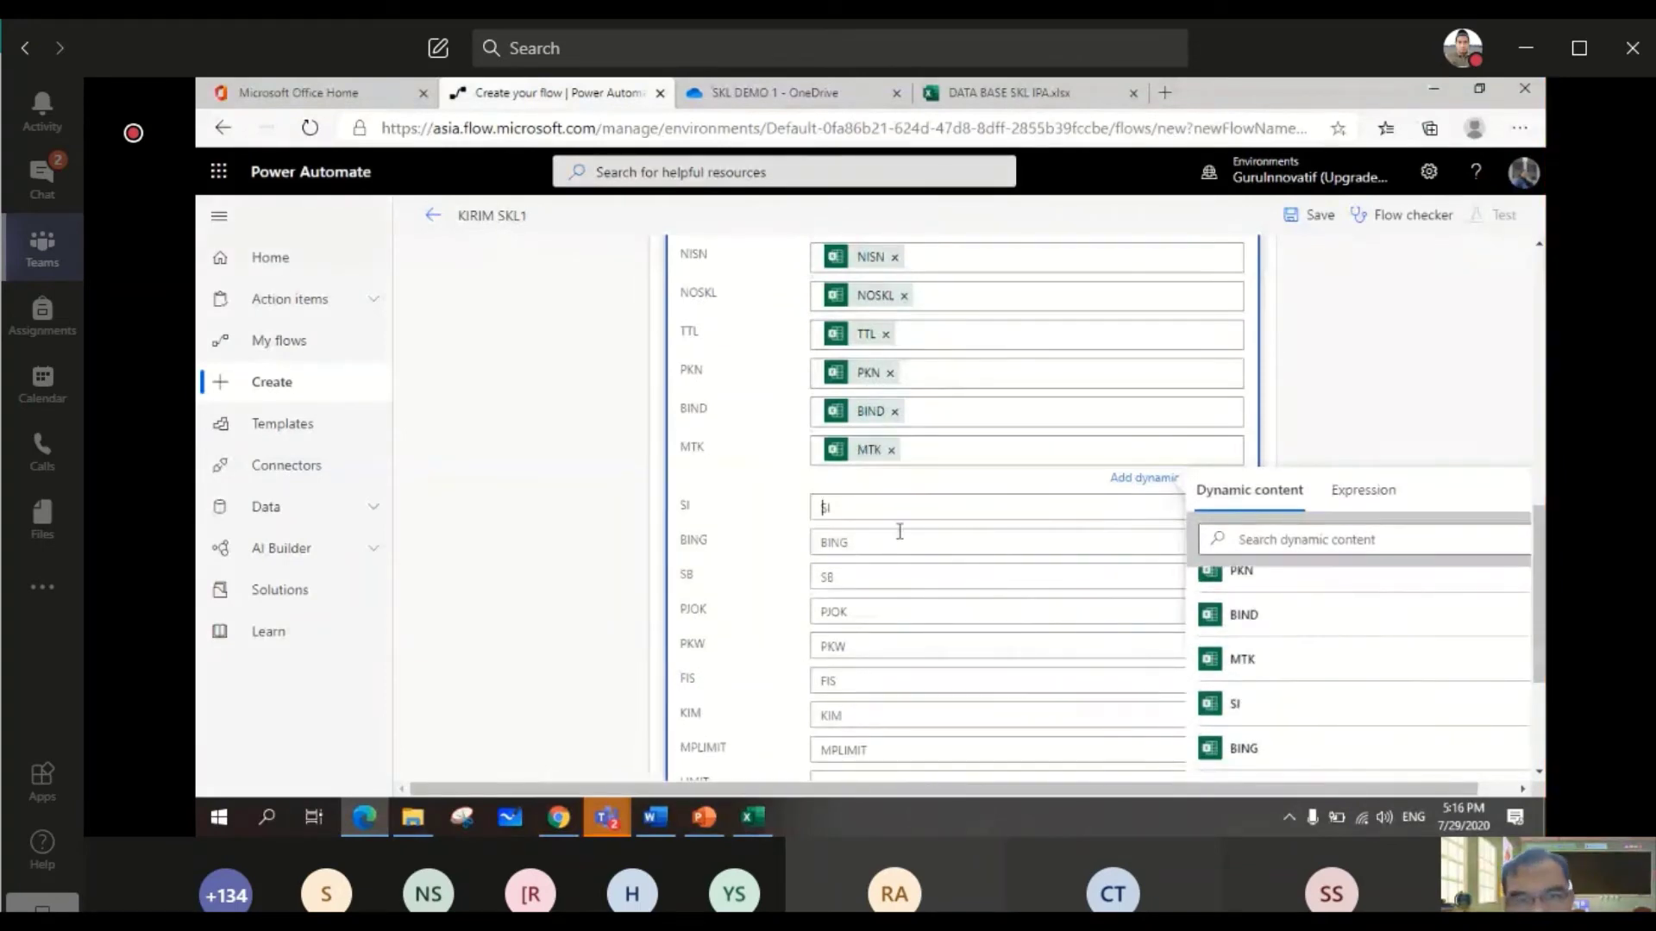
{"action": "left_click", "coordinate": [1250, 702]}
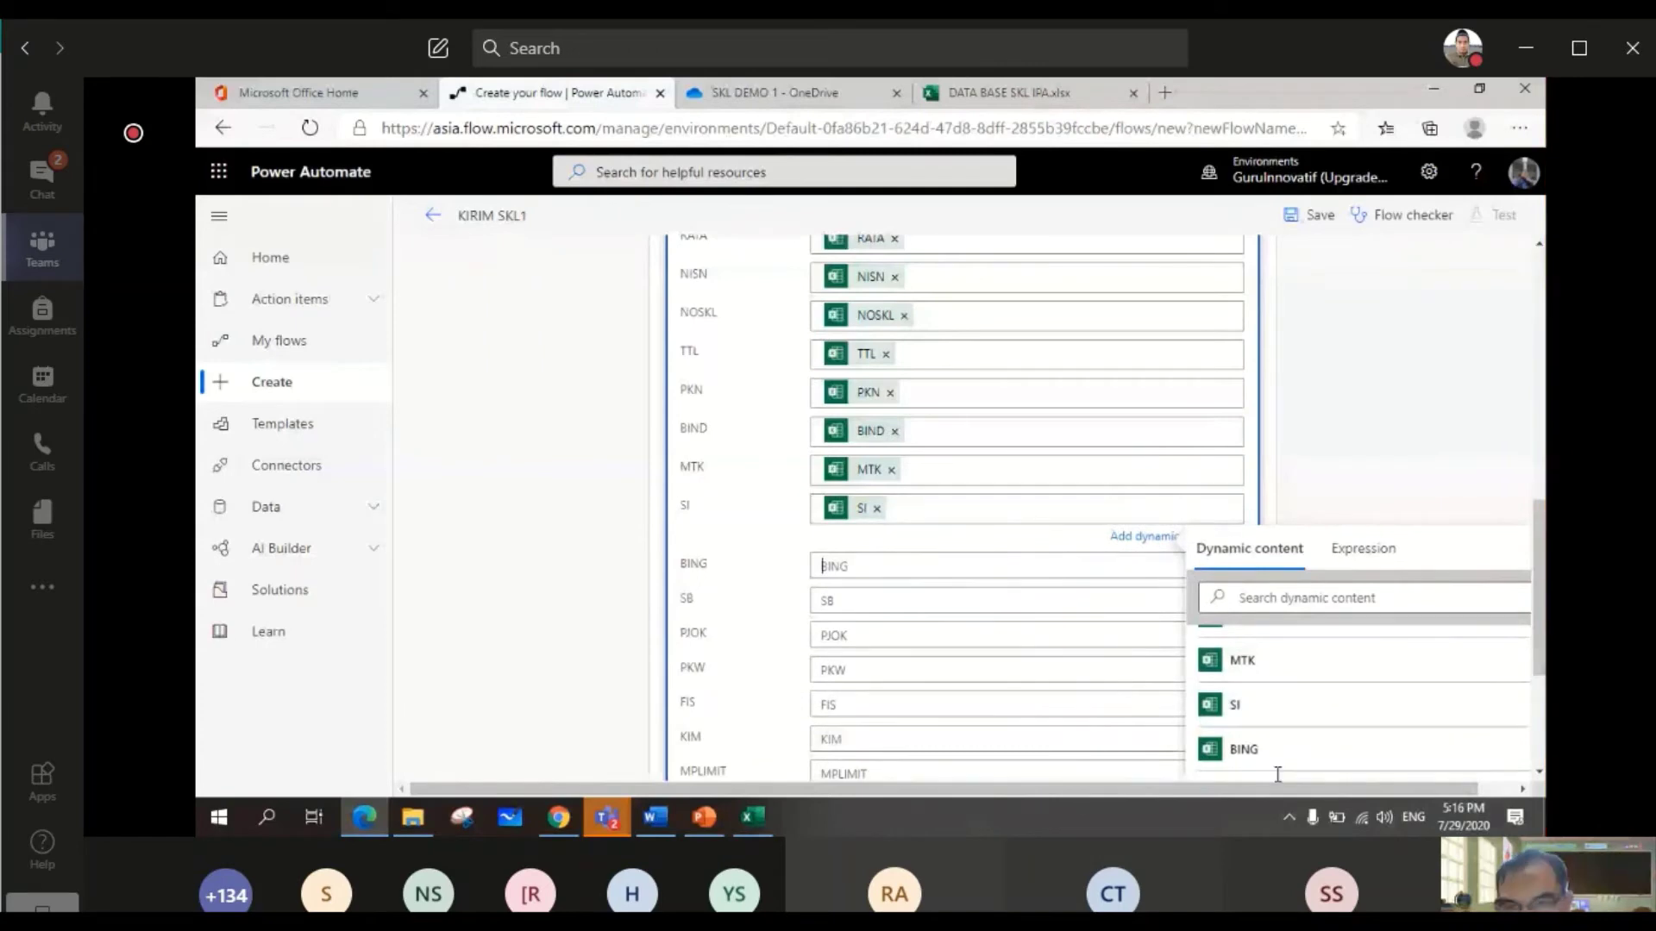
{"action": "scroll", "coordinate": [1283, 750], "scroll_direction": "down", "scroll_amount": 5}
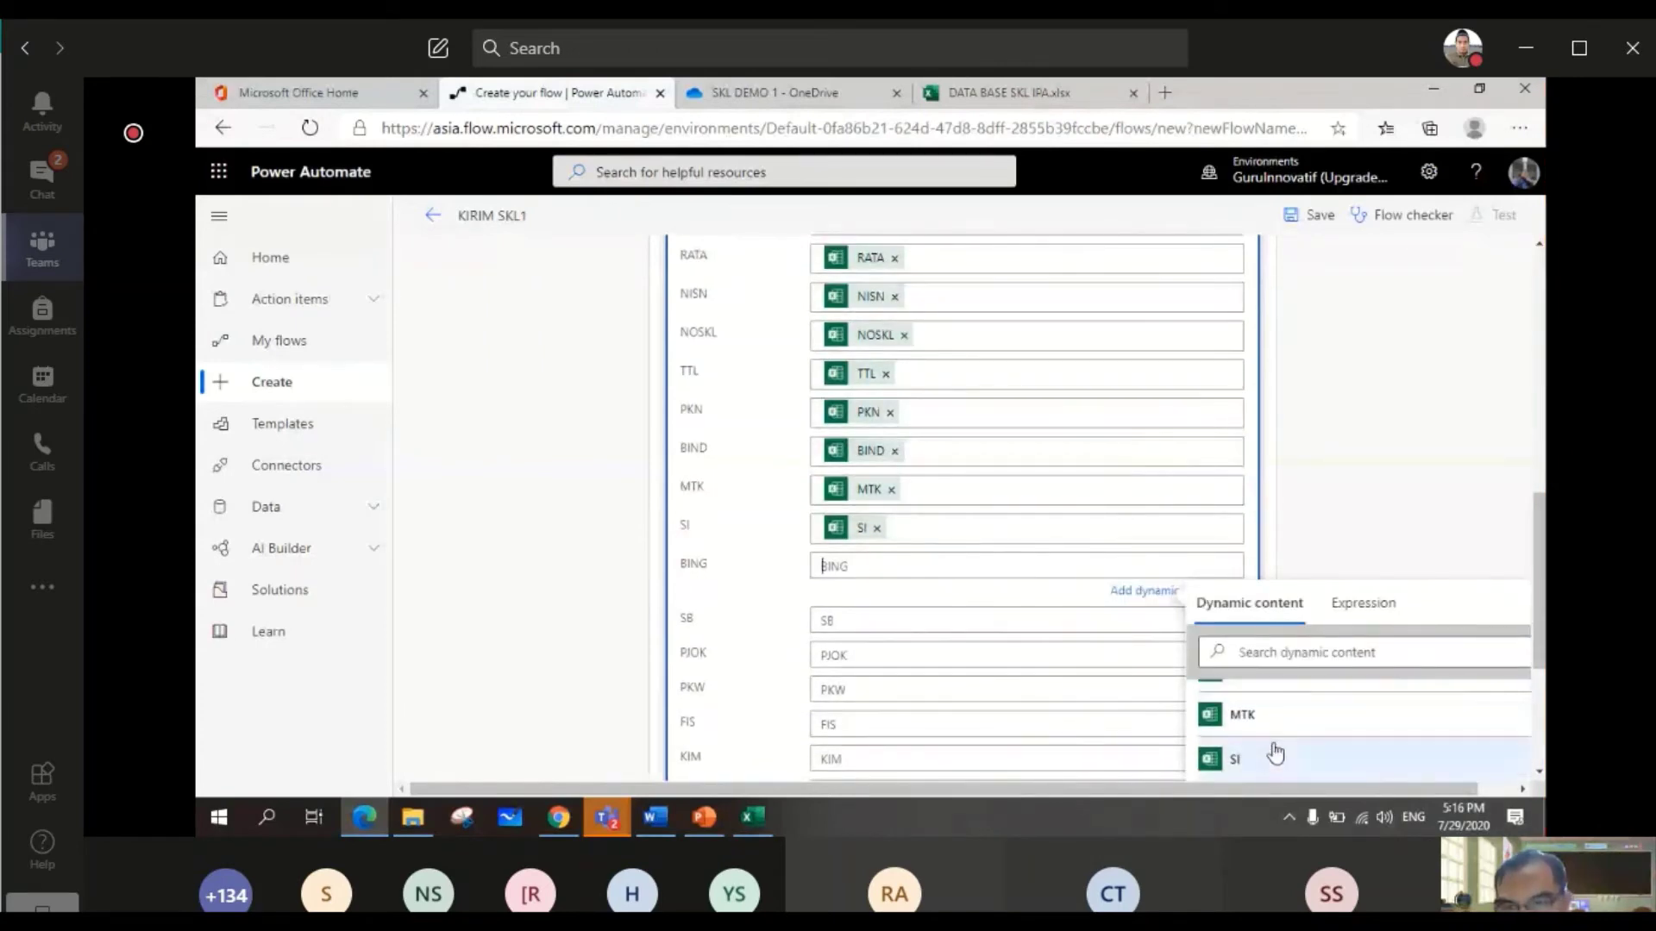
{"action": "scroll", "coordinate": [1449, 716], "scroll_direction": "down", "scroll_amount": 3}
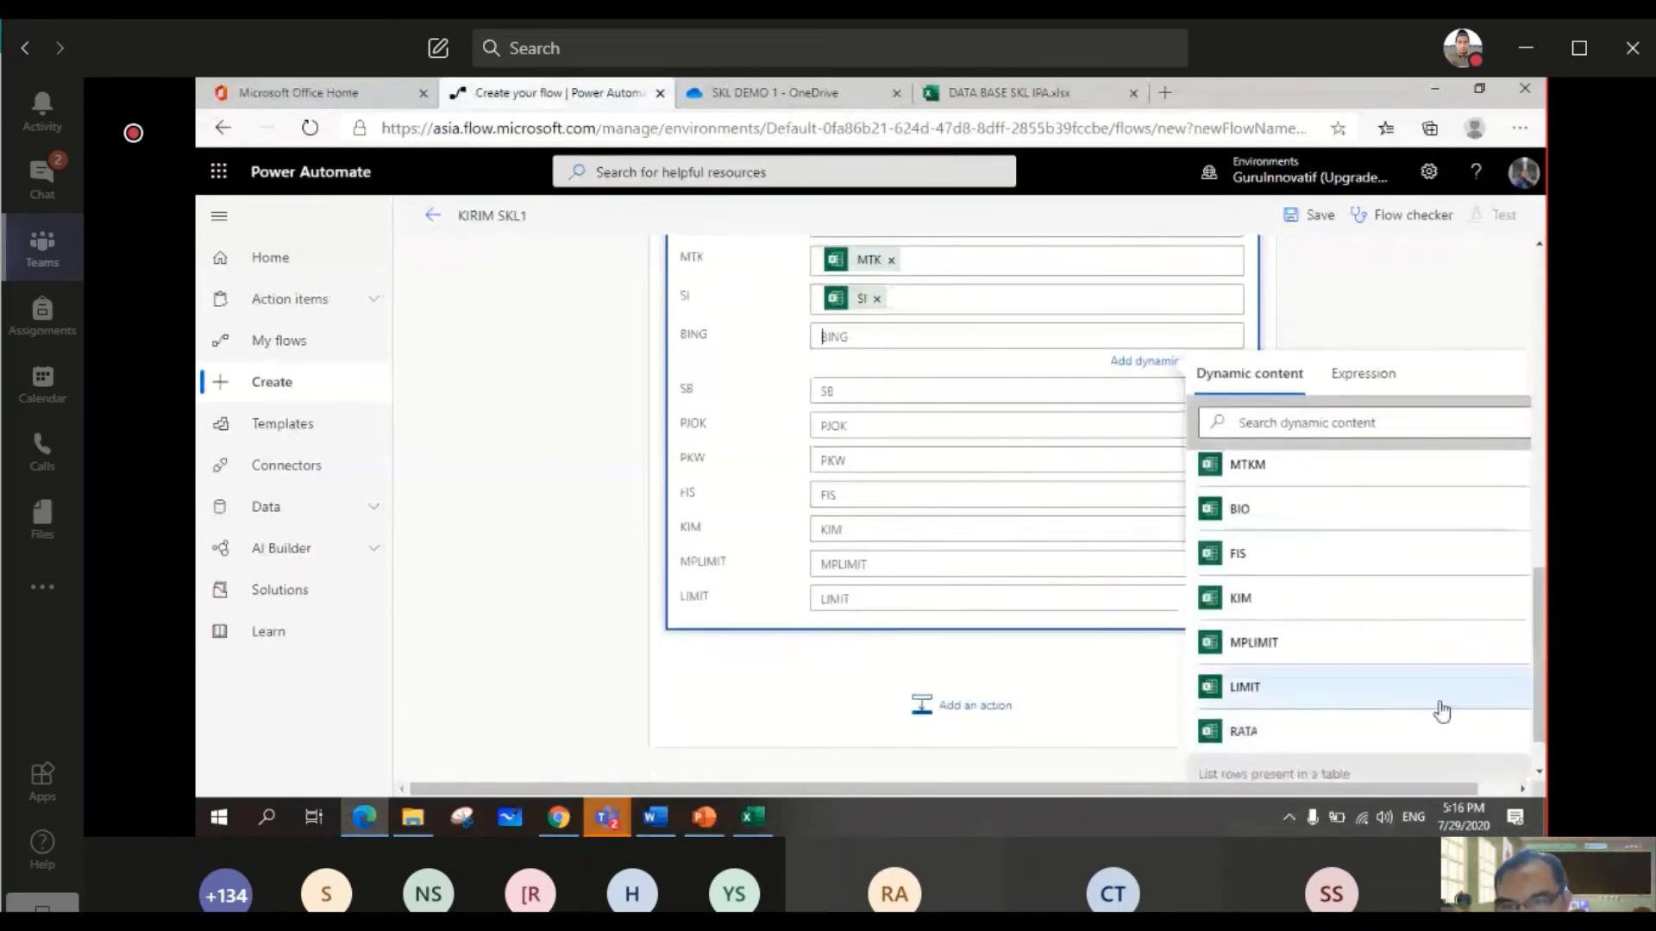
{"action": "scroll", "coordinate": [1363, 690], "scroll_direction": "down", "scroll_amount": 2}
{"action": "scroll", "coordinate": [1314, 677], "scroll_direction": "down", "scroll_amount": 5}
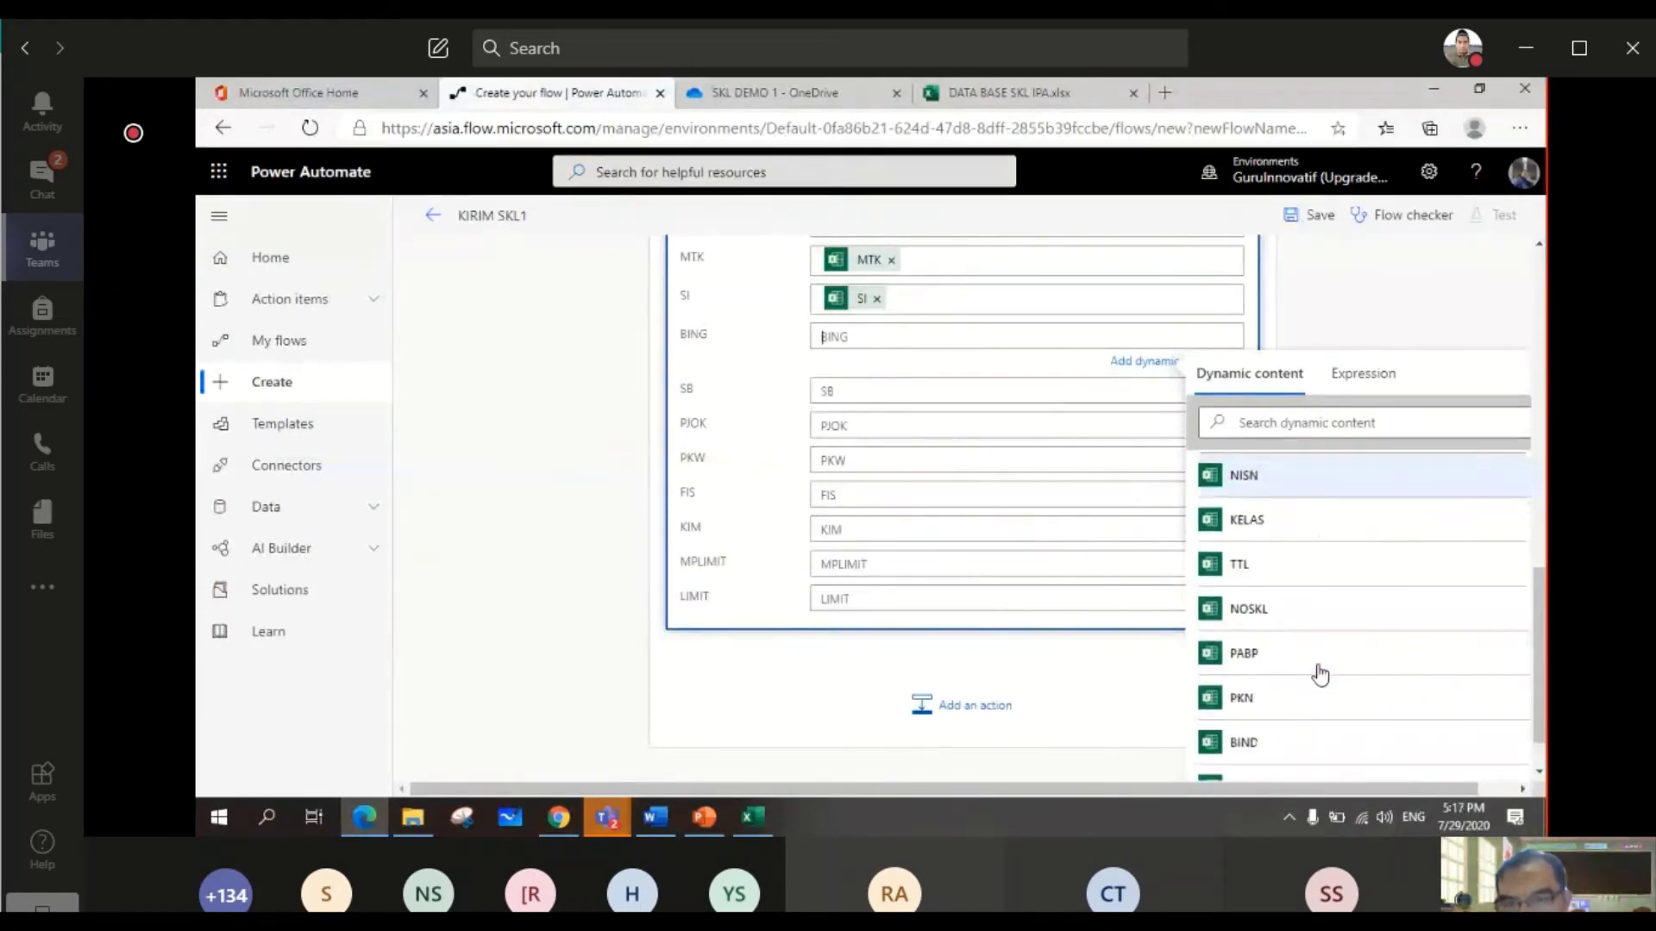
{"action": "scroll", "coordinate": [1285, 724], "scroll_direction": "down", "scroll_amount": 2}
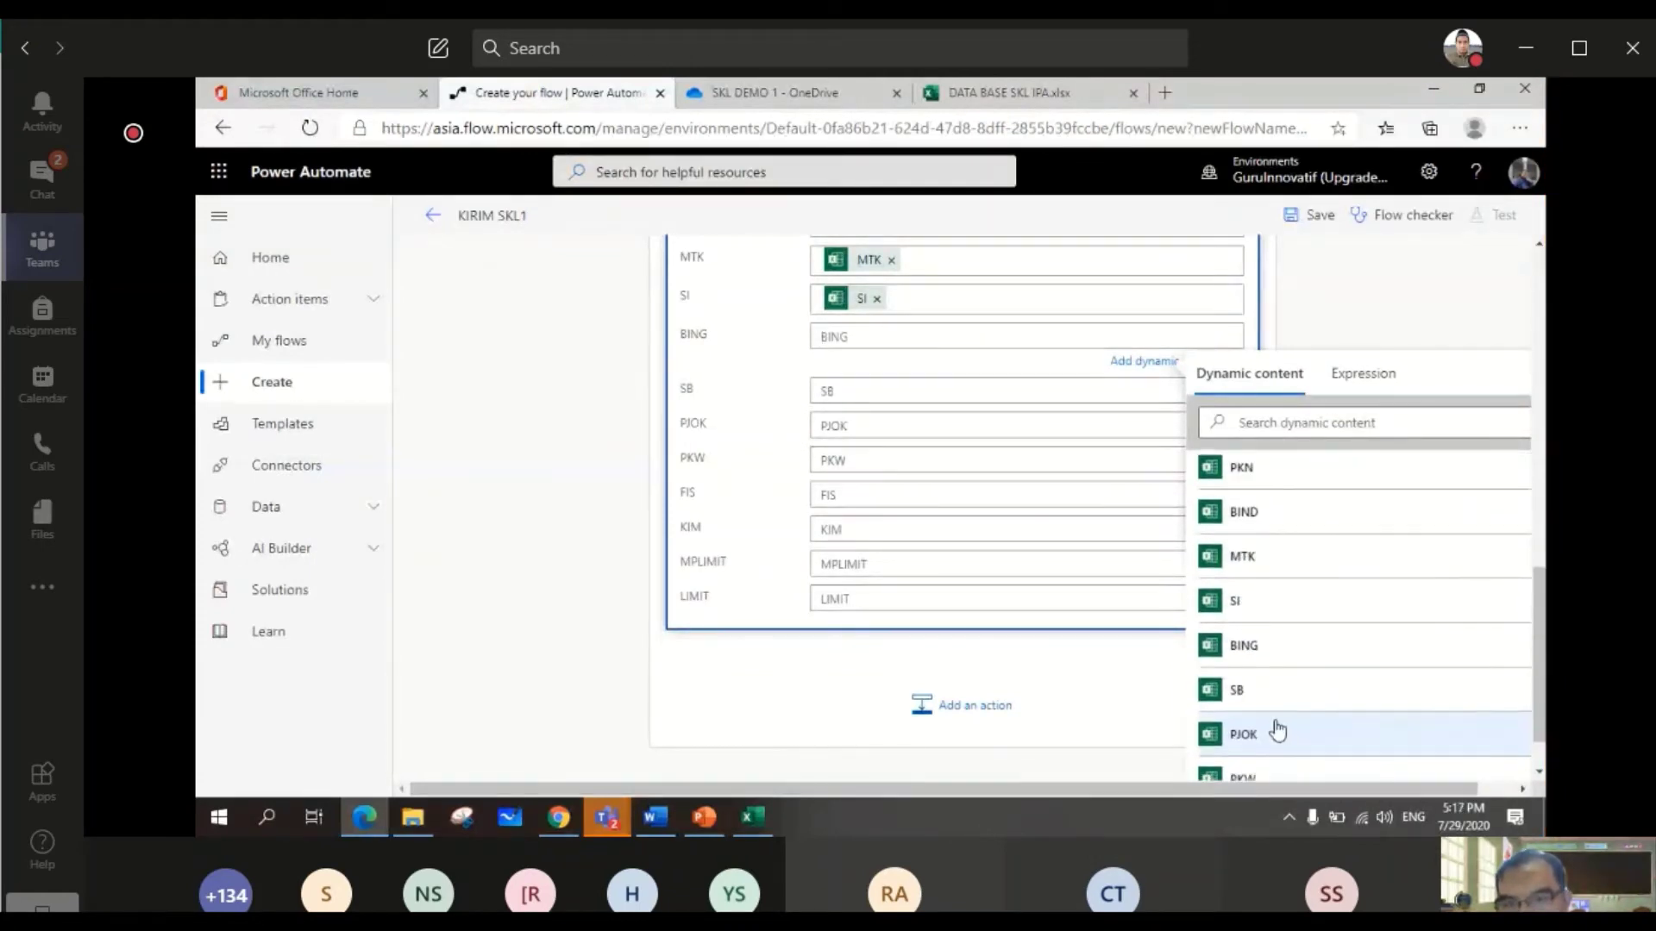
{"action": "left_click", "coordinate": [1268, 649]}
- Fill the Word template's SB and PJOK fields with the matching dynamic content from Get a row
{"action": "left_click", "coordinate": [843, 398]}
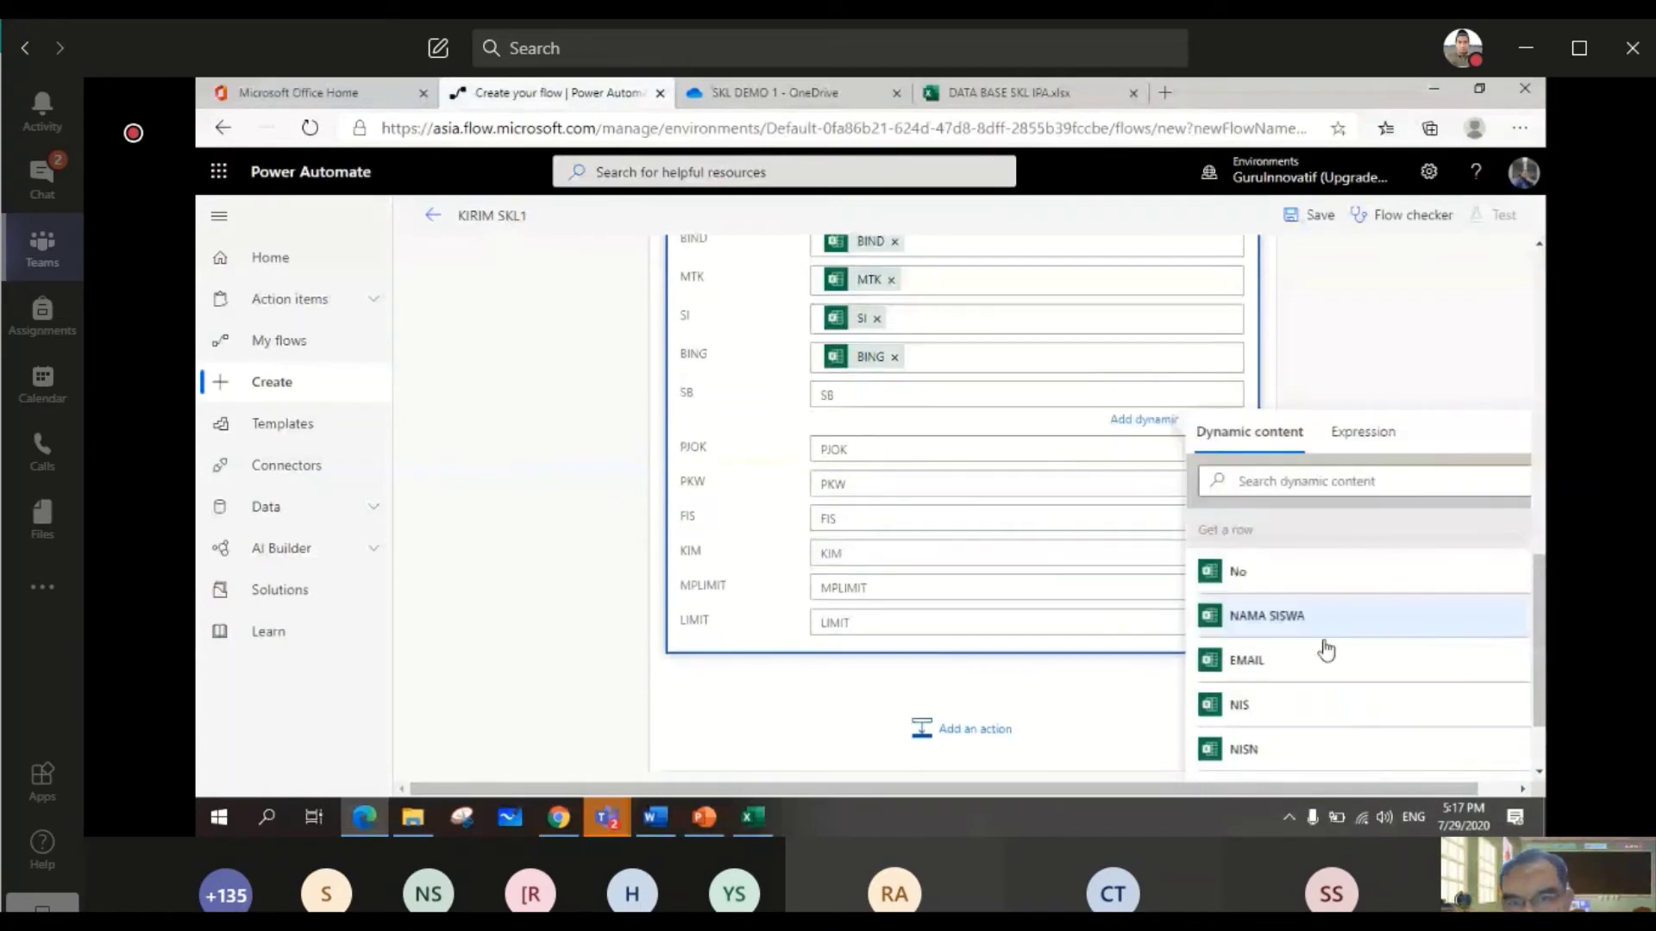
{"action": "scroll", "coordinate": [1323, 650], "scroll_direction": "down", "scroll_amount": 6}
{"action": "left_click", "coordinate": [1266, 620]}
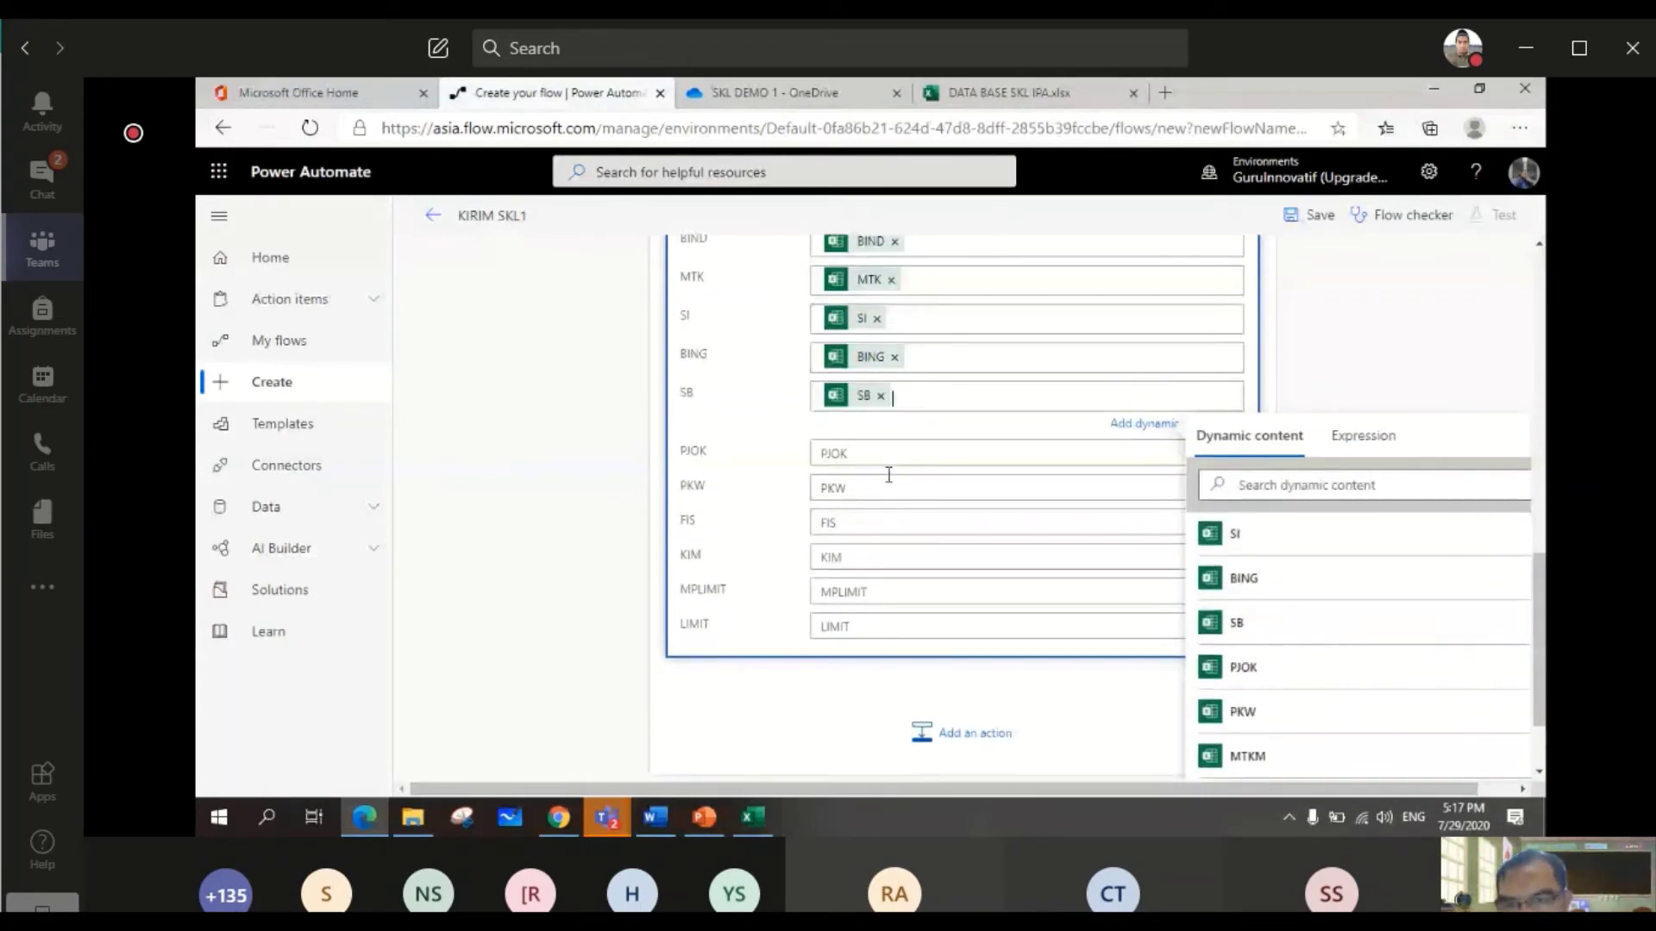
{"action": "left_click", "coordinate": [889, 464]}
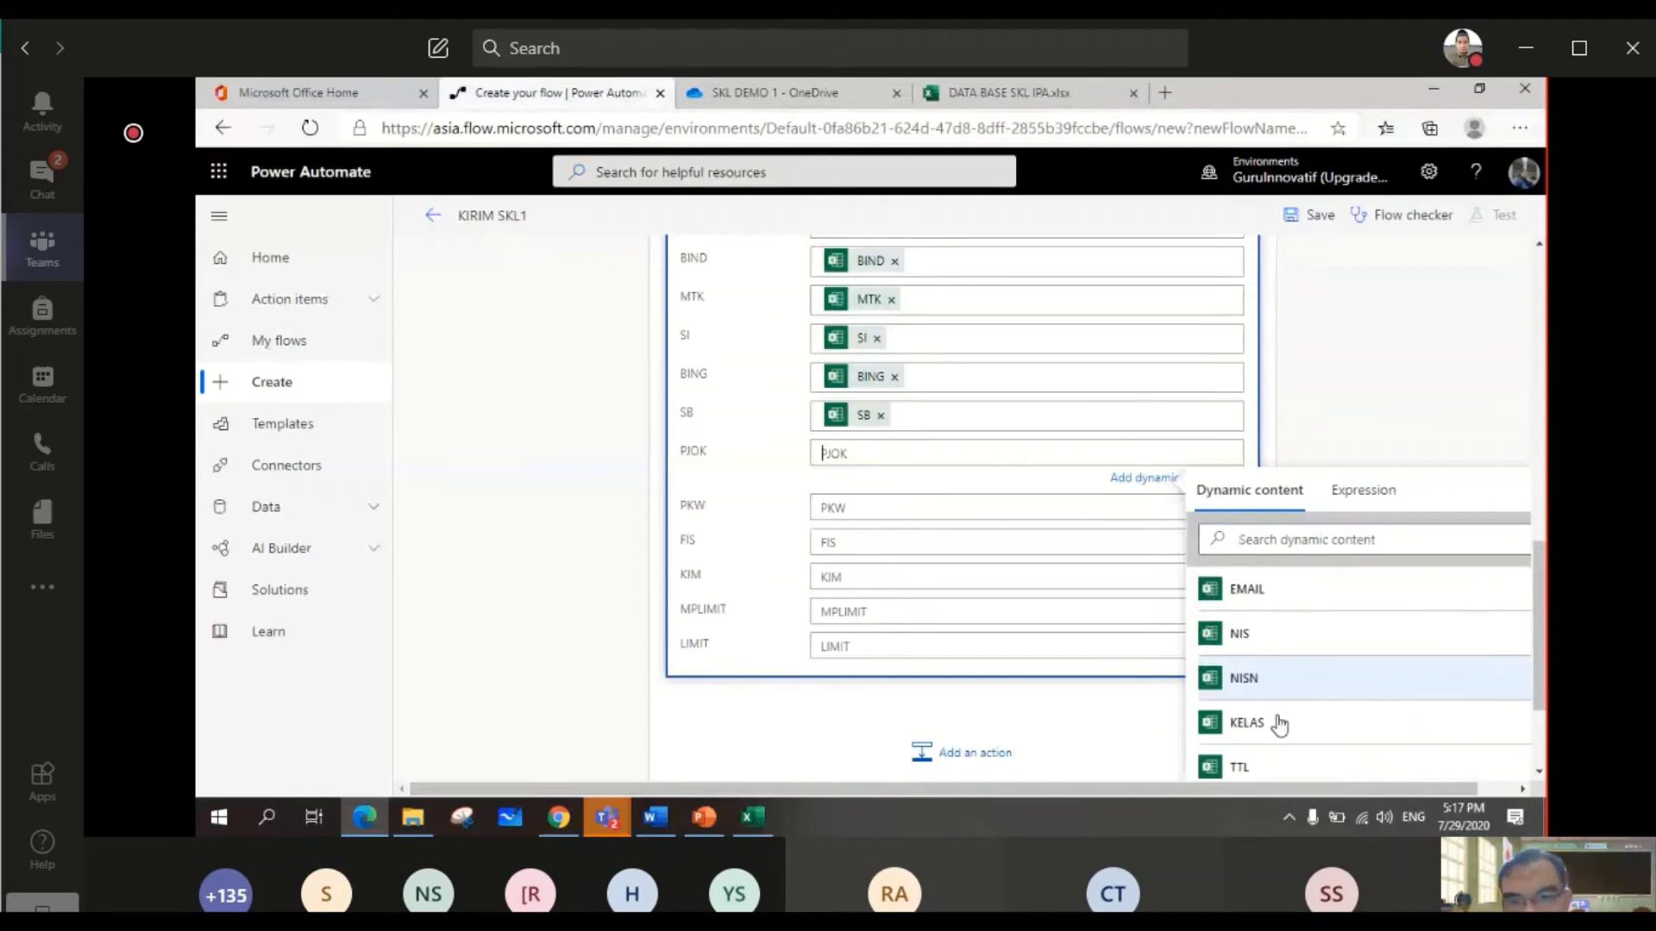
{"action": "left_click", "coordinate": [1279, 724]}
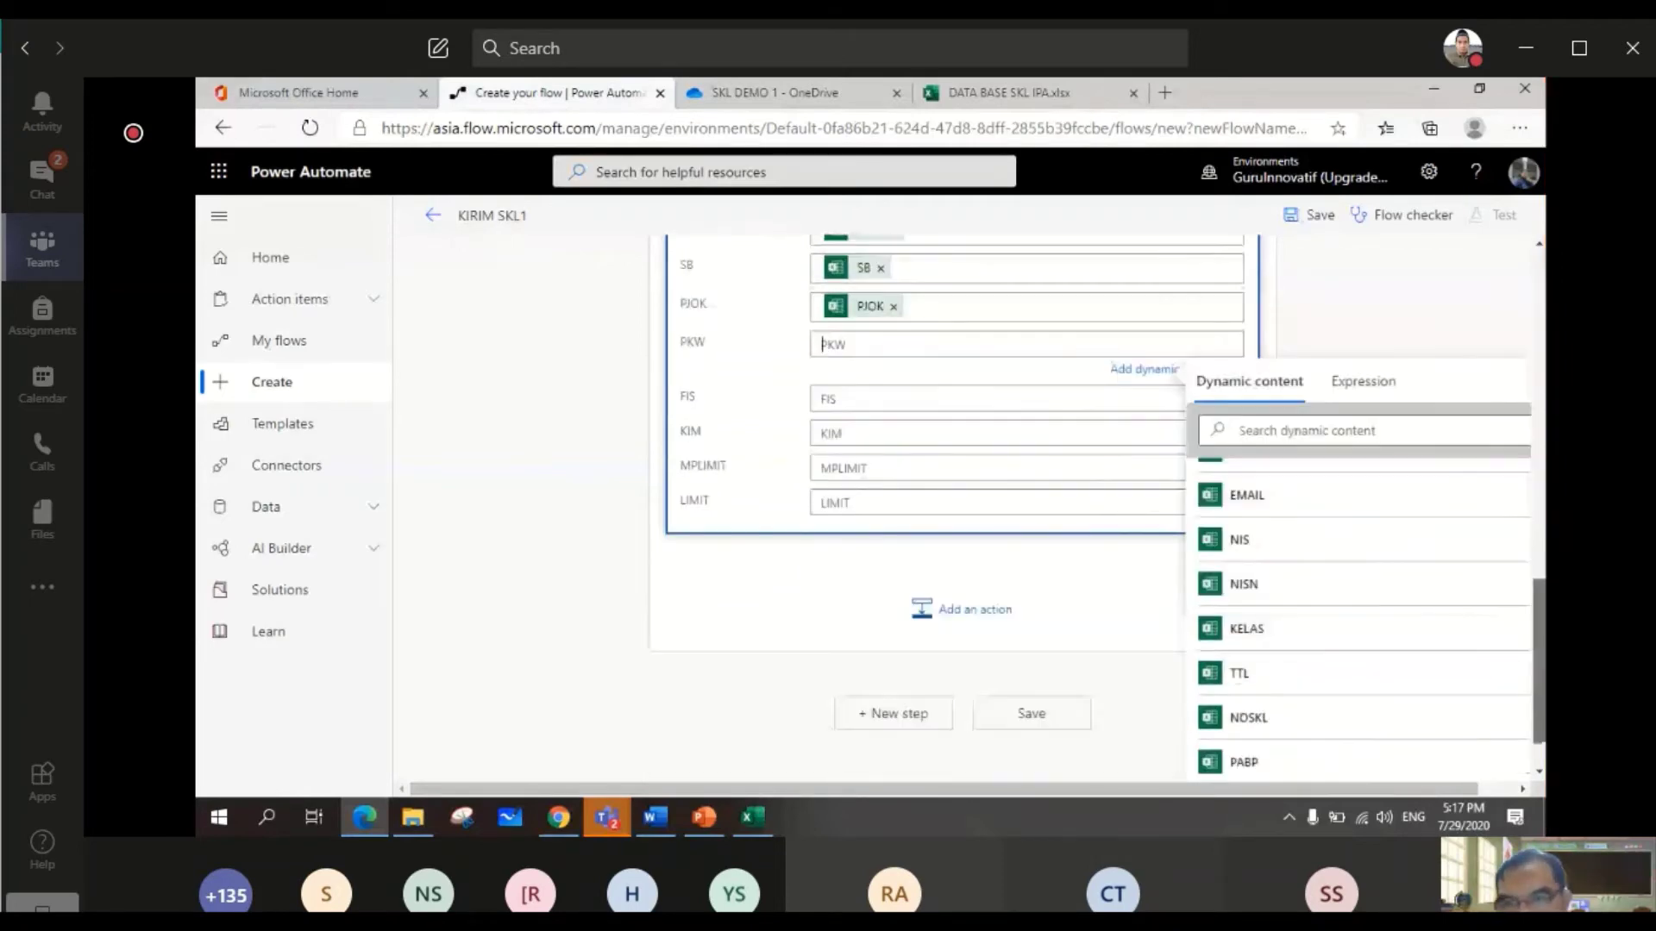
- Fill the Word template's PKW and FIS fields with the matching dynamic content from Get a row
{"action": "scroll", "coordinate": [1397, 610], "scroll_direction": "down", "scroll_amount": 5}
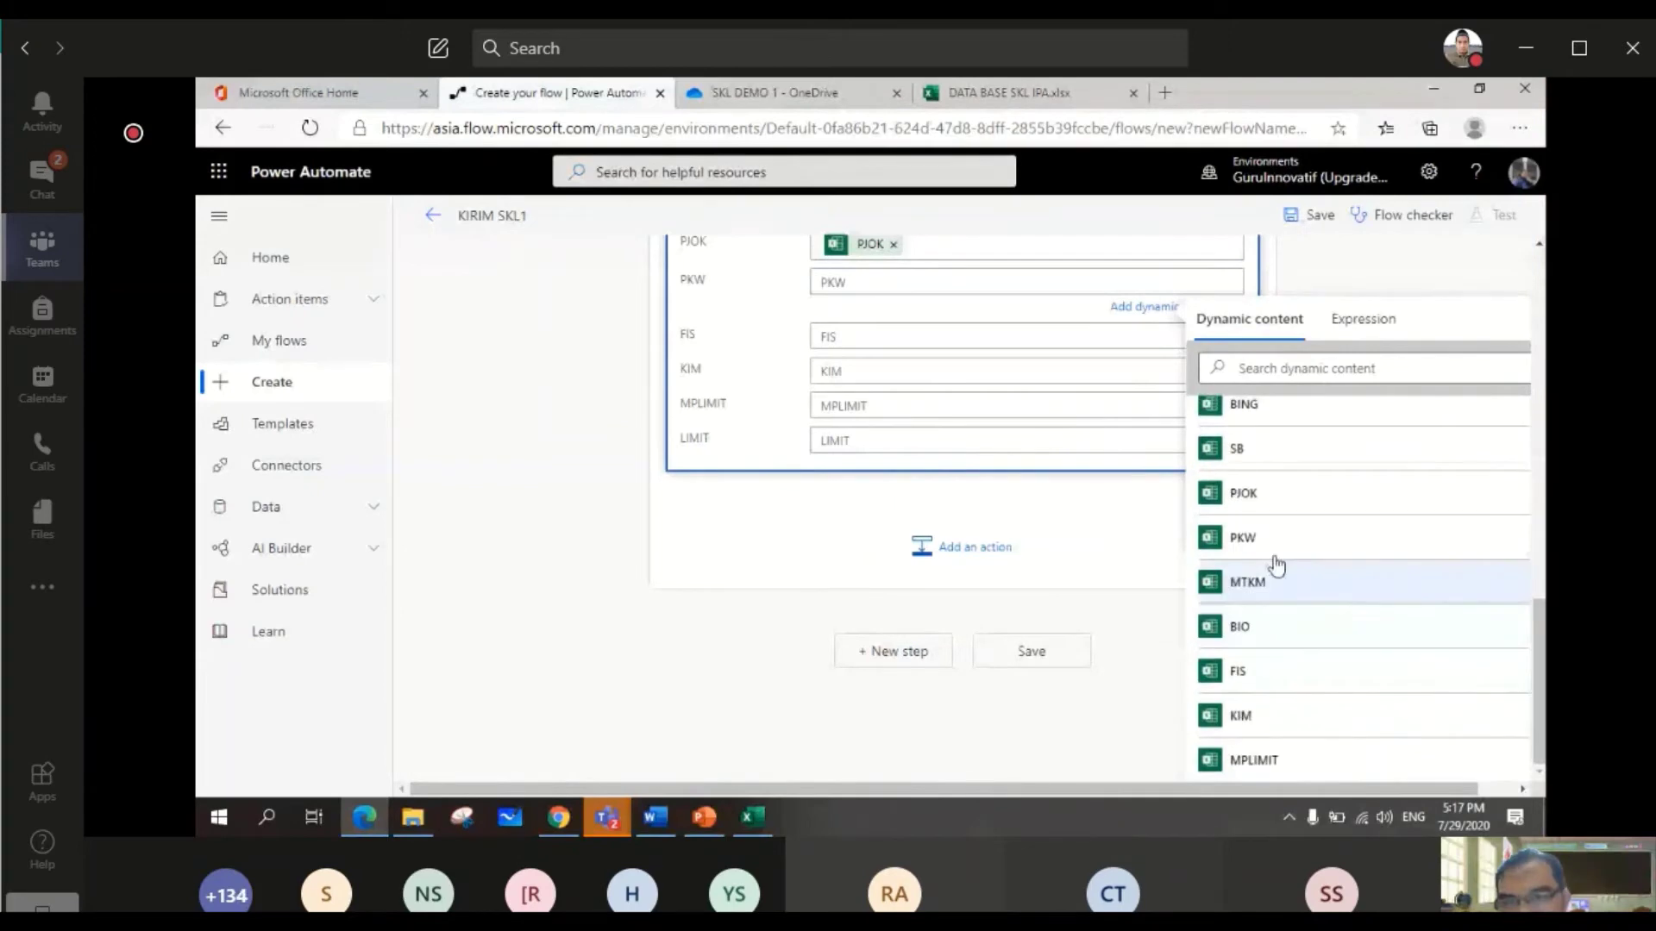
{"action": "left_click", "coordinate": [1277, 542]}
{"action": "scroll", "coordinate": [1277, 637], "scroll_direction": "down", "scroll_amount": 5}
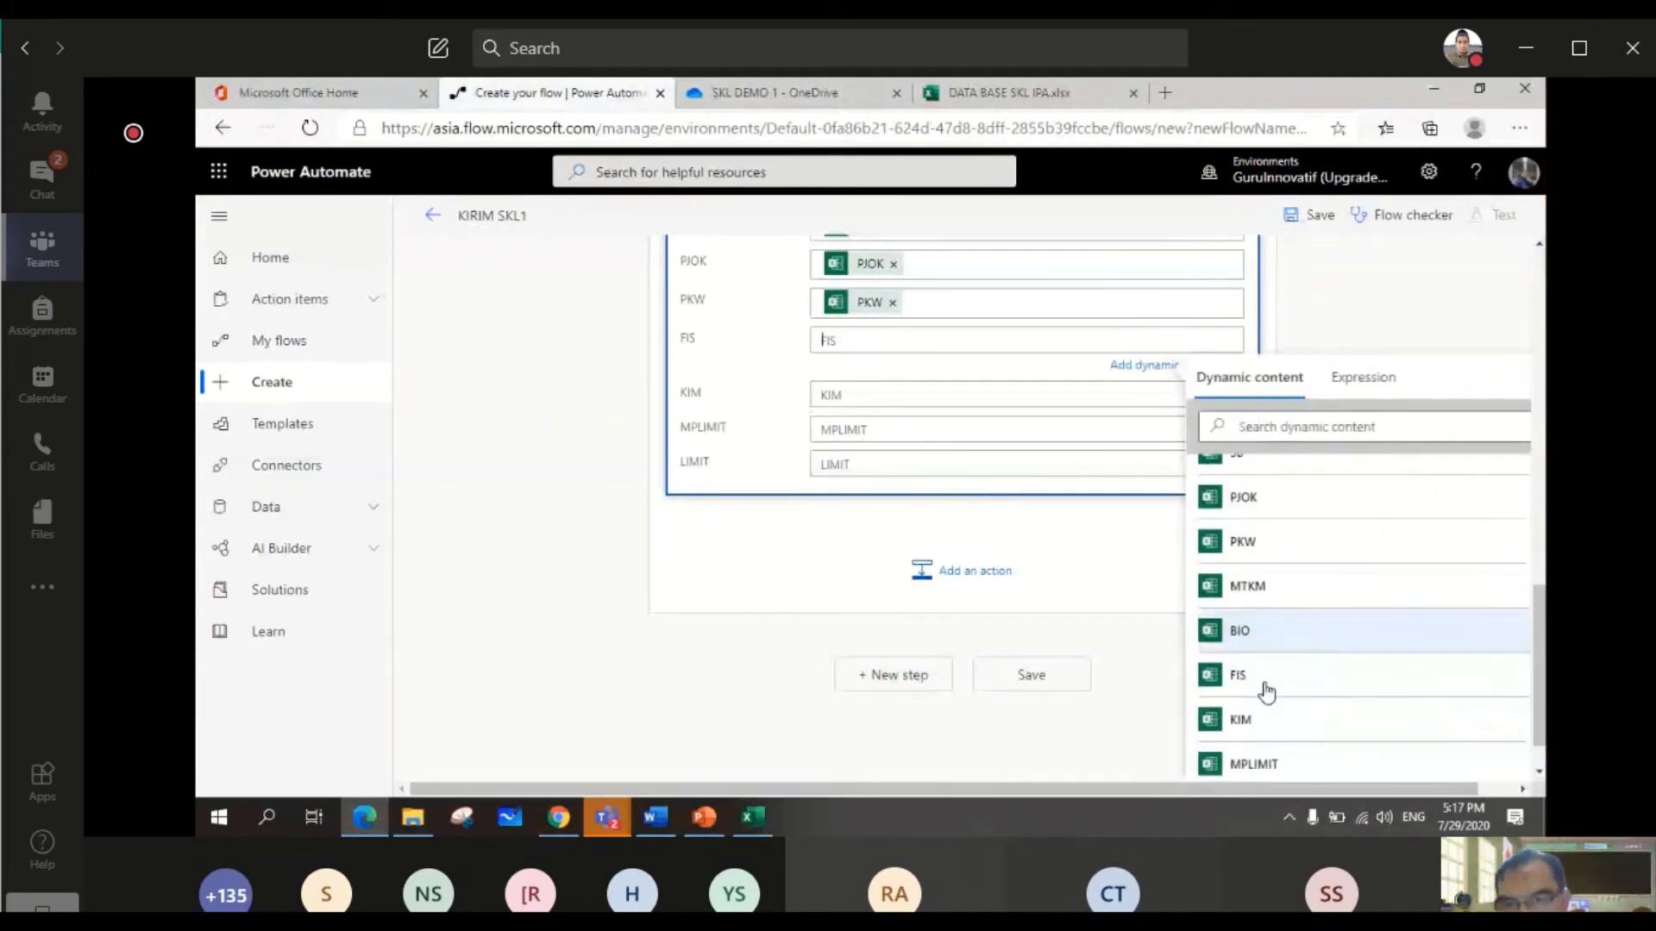
{"action": "left_click", "coordinate": [1250, 673]}
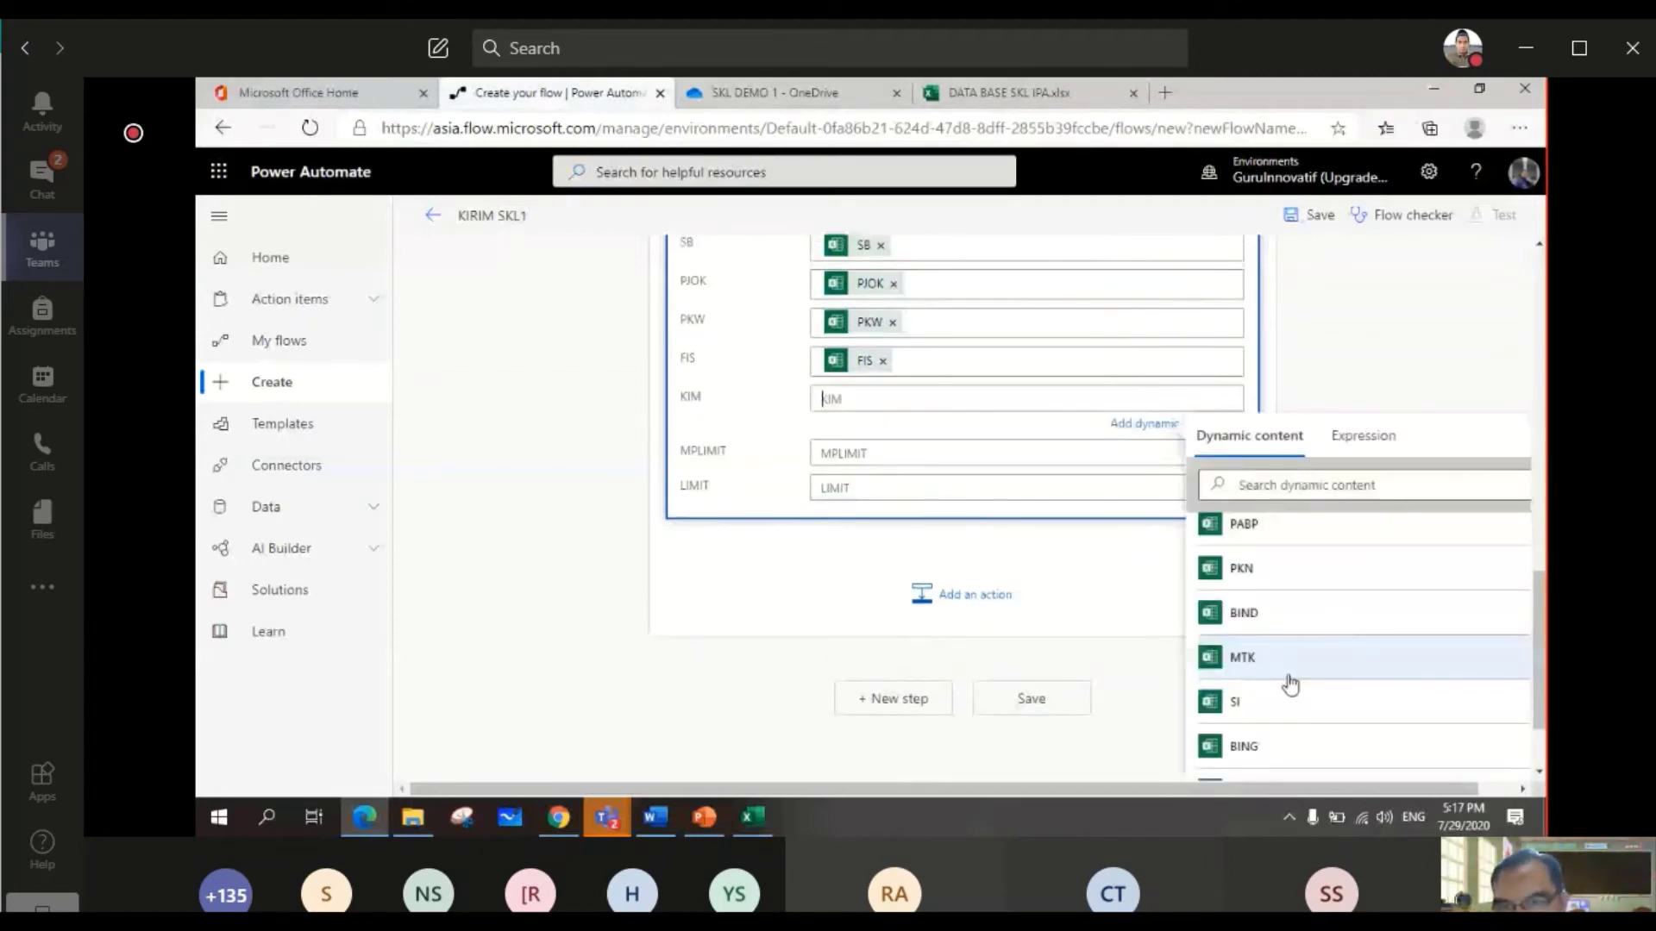
- Fill the Word template's KIM, MPLIMIT and LIMIT fields with the matching dynamic content from Get a row
{"action": "scroll", "coordinate": [1290, 684], "scroll_direction": "down", "scroll_amount": 5}
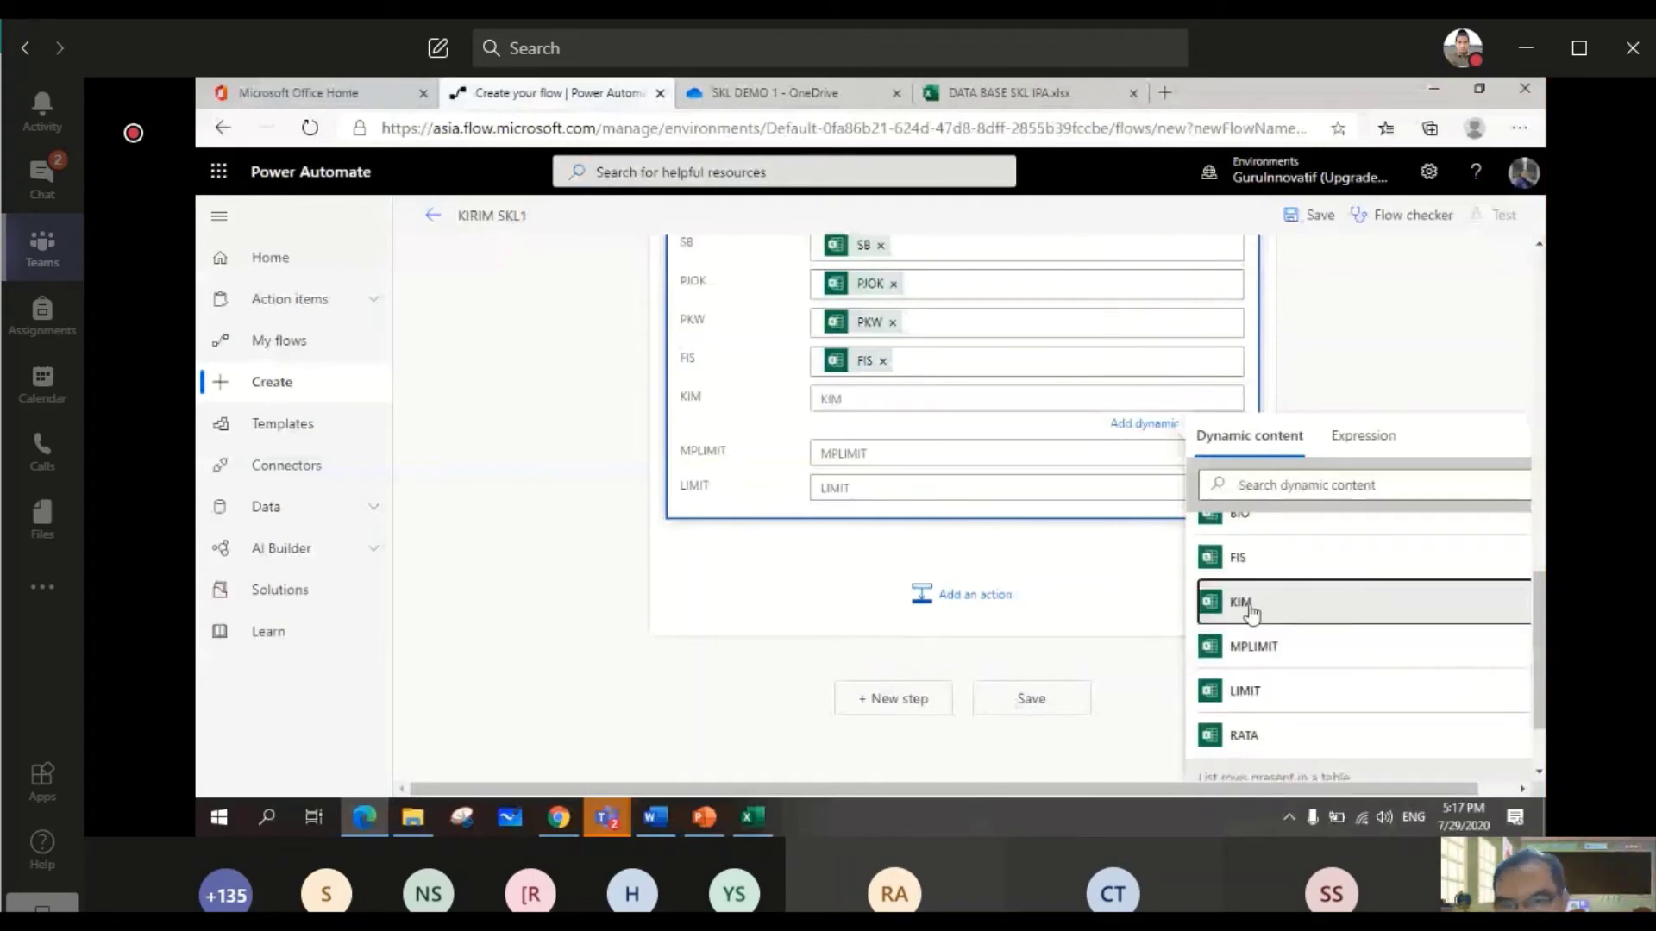
{"action": "left_click", "coordinate": [1249, 609]}
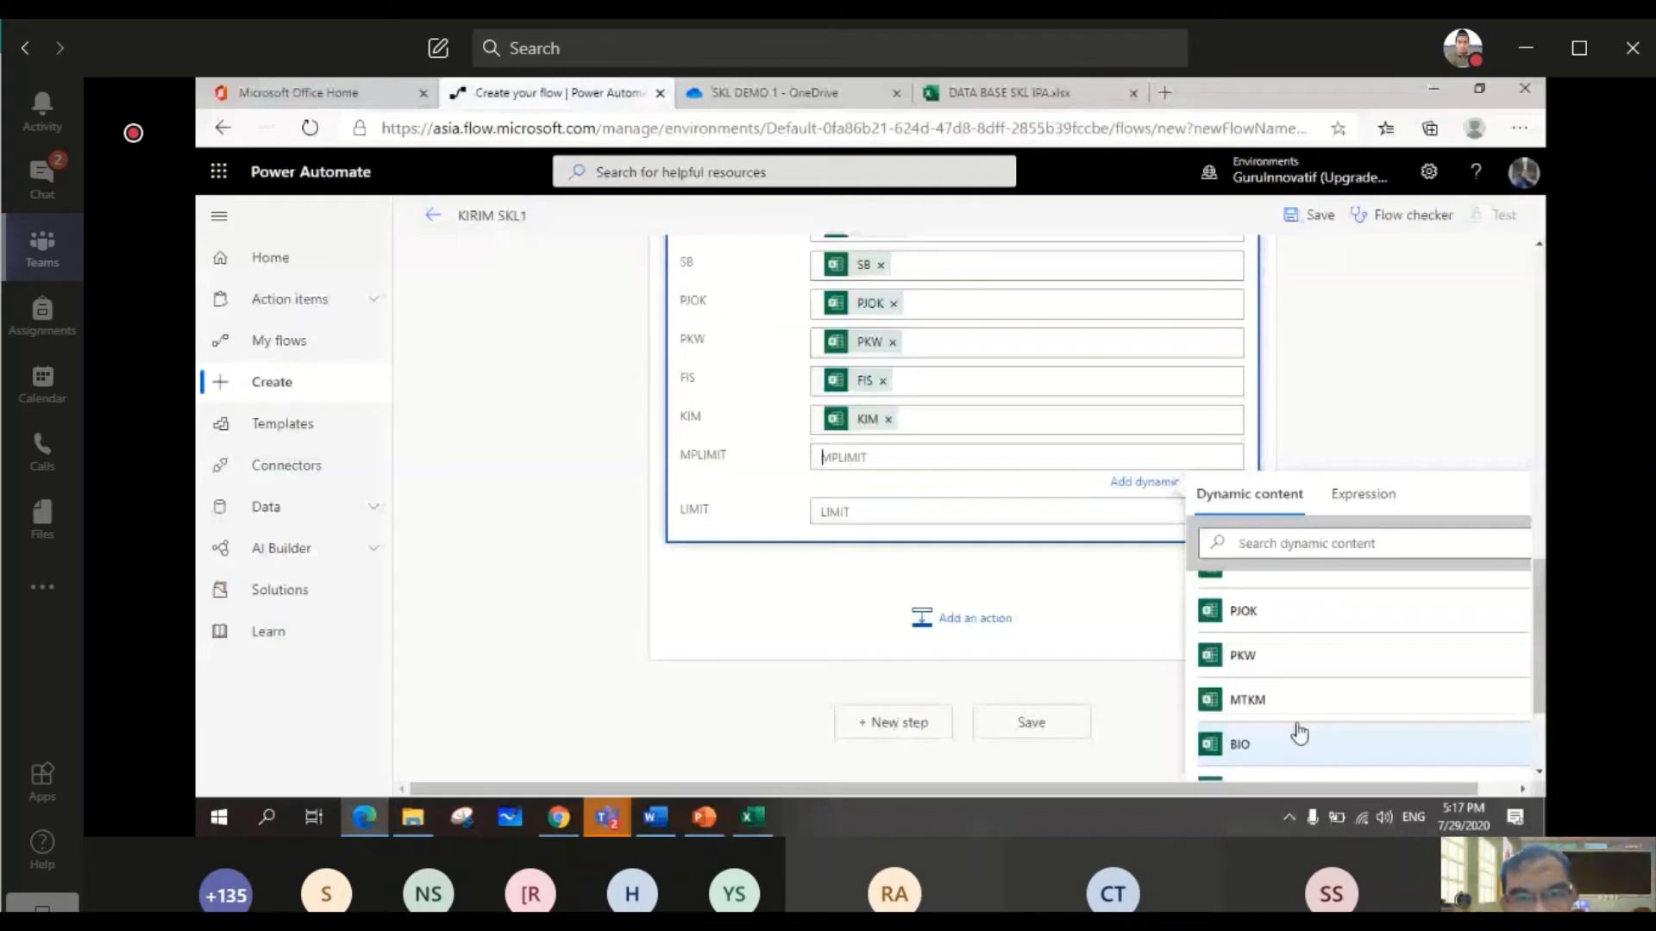
{"action": "scroll", "coordinate": [968, 510], "scroll_direction": "up", "scroll_amount": 10}
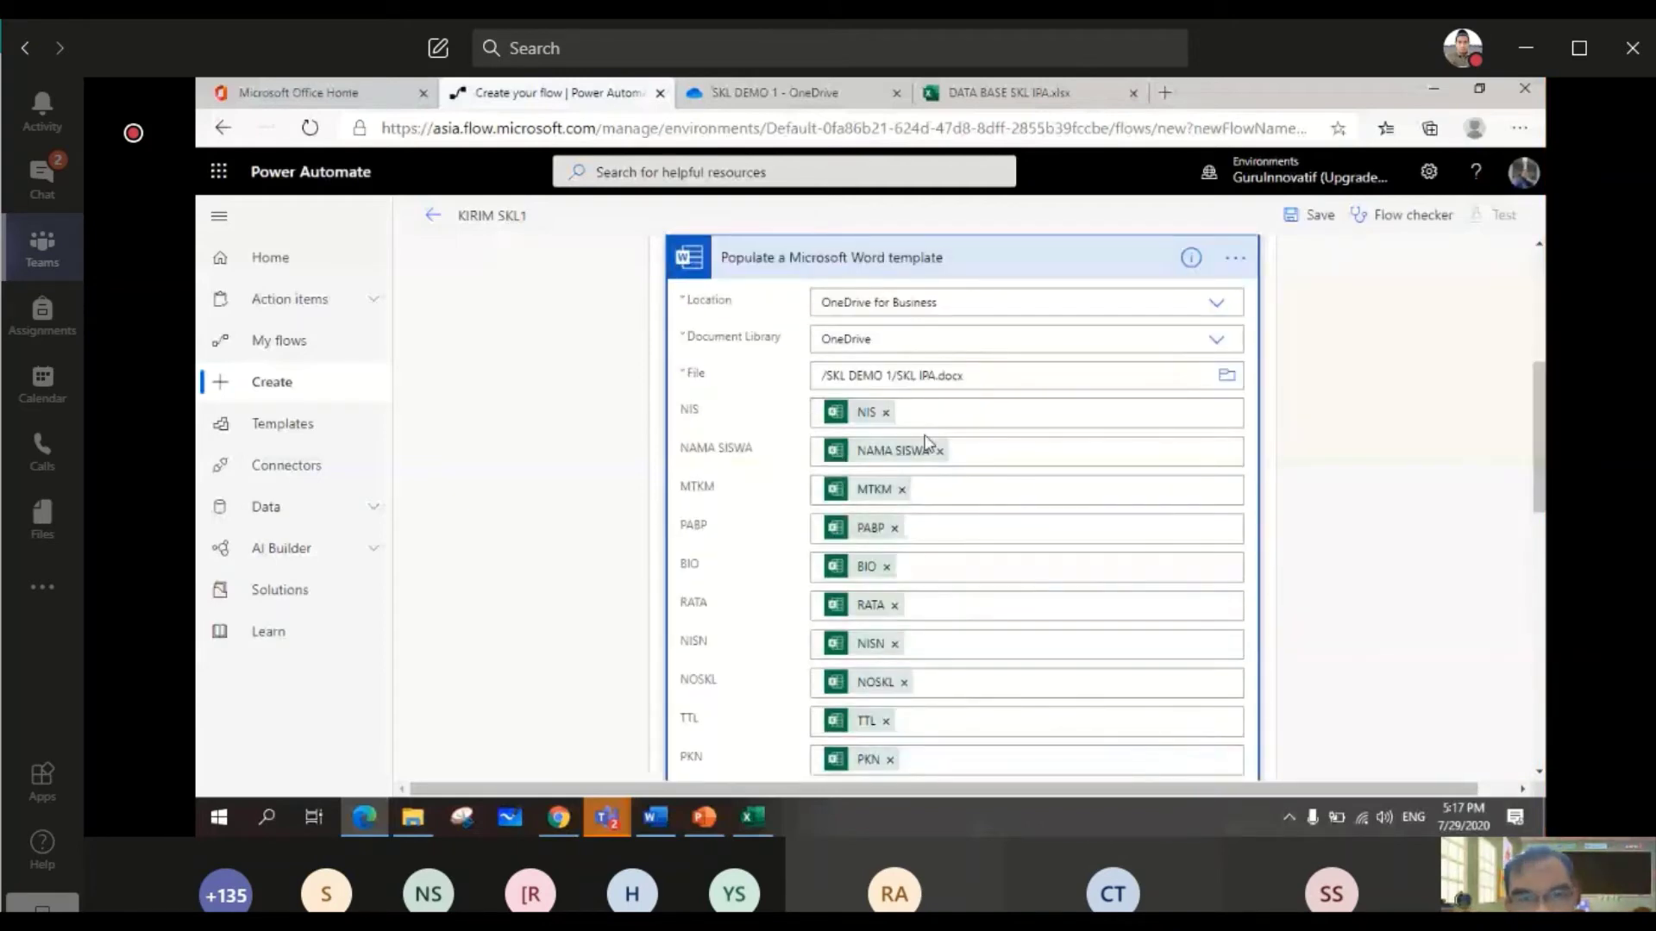
{"action": "scroll", "coordinate": [935, 470], "scroll_direction": "down", "scroll_amount": 10}
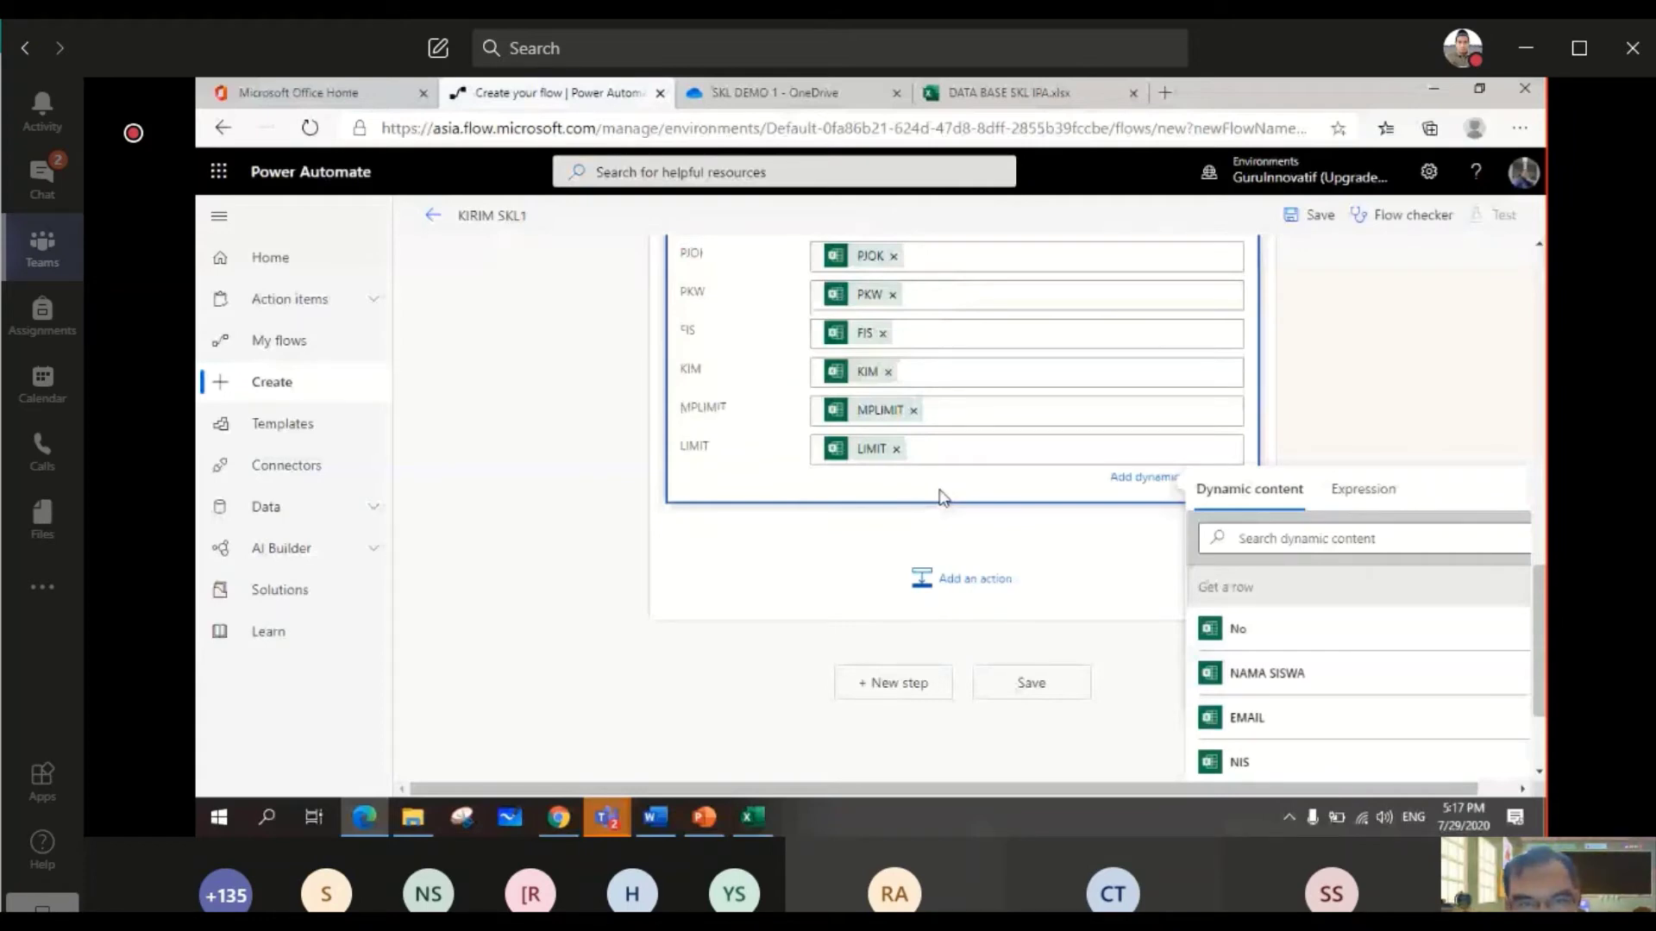
{"action": "left_click", "coordinate": [942, 497]}
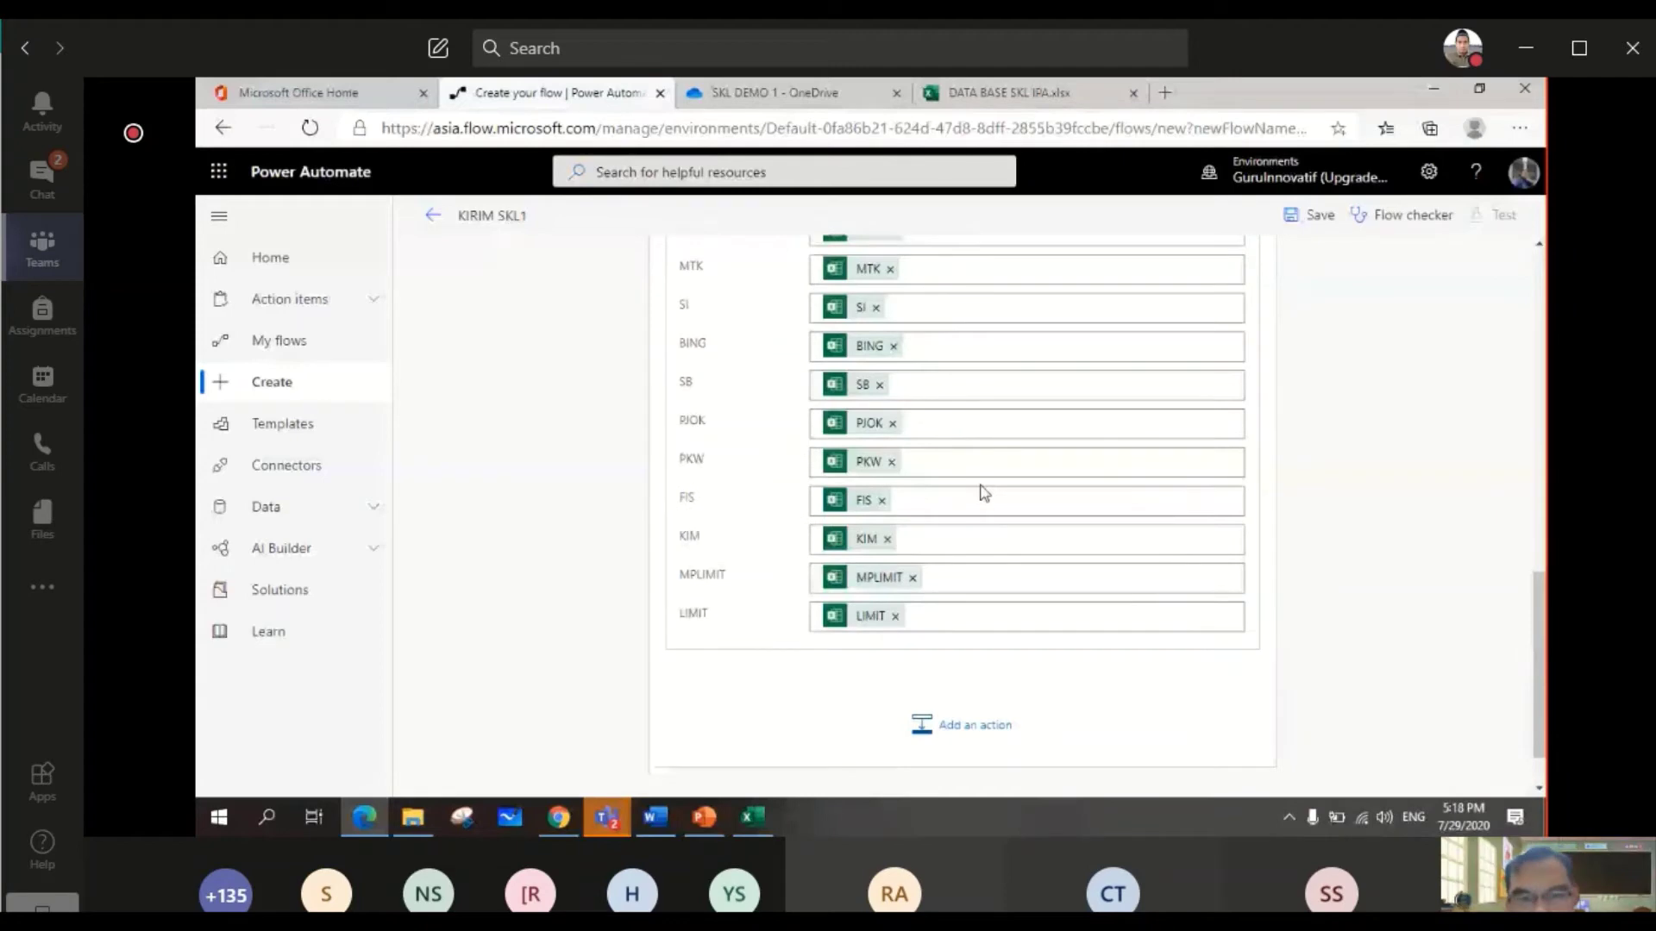
- Add the OneDrive for Business Create file action after the Word template action inside the loop, searching connectors for "drive"
{"action": "scroll", "coordinate": [1000, 604], "scroll_direction": "down", "scroll_amount": 1}
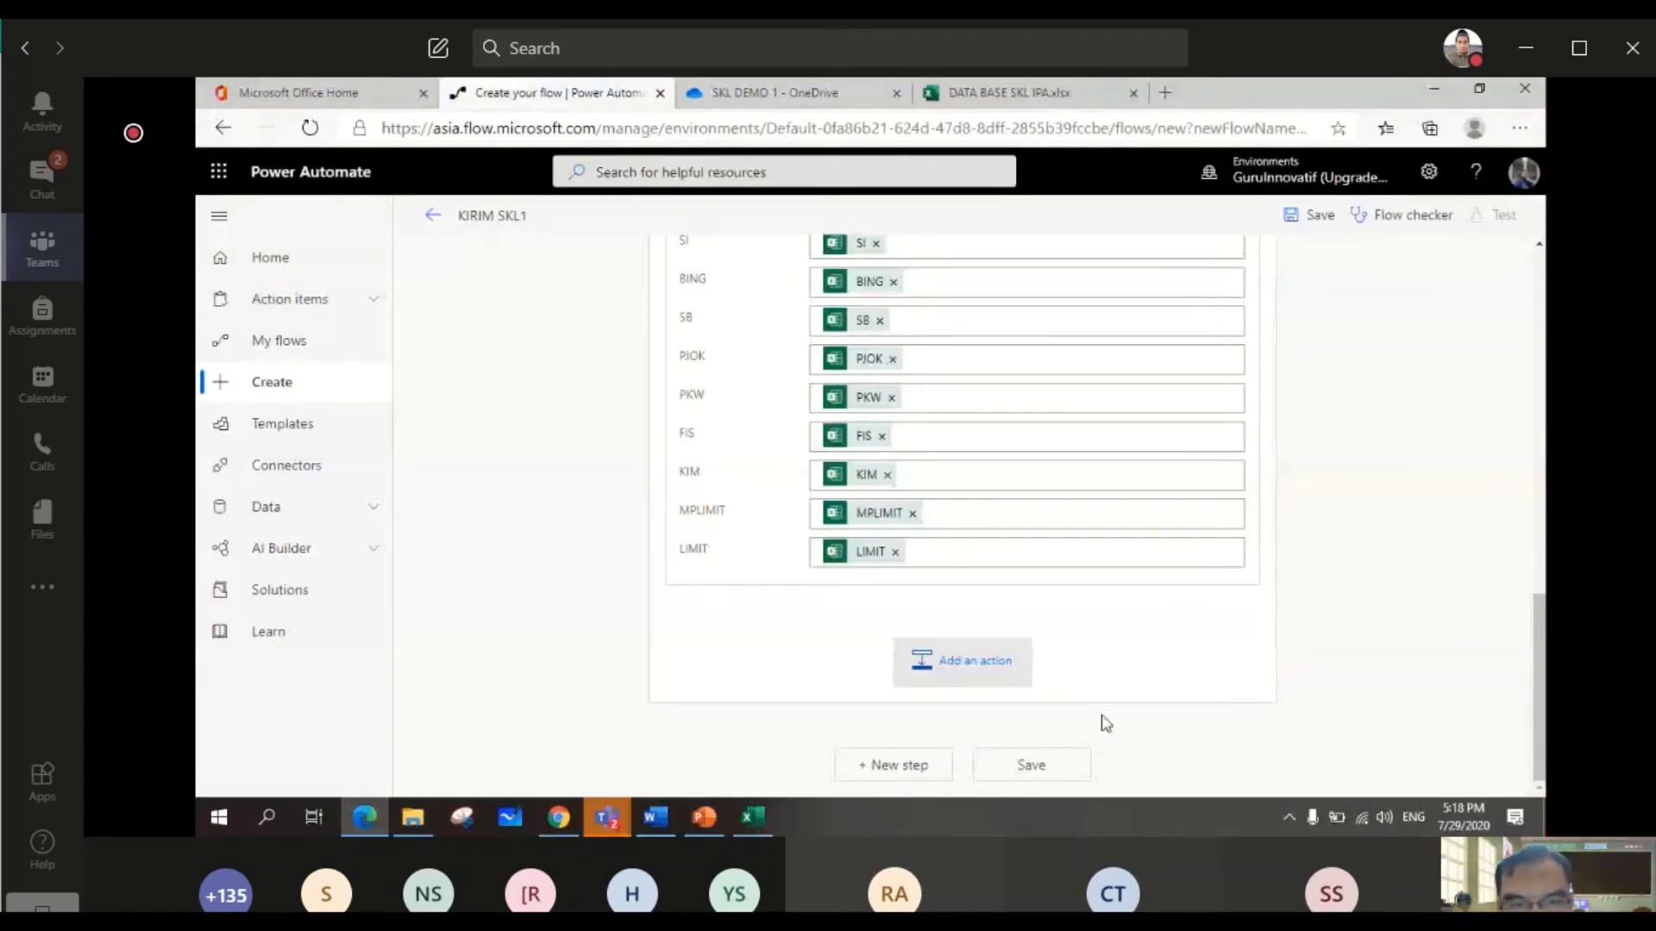
{"action": "left_click", "coordinate": [970, 660]}
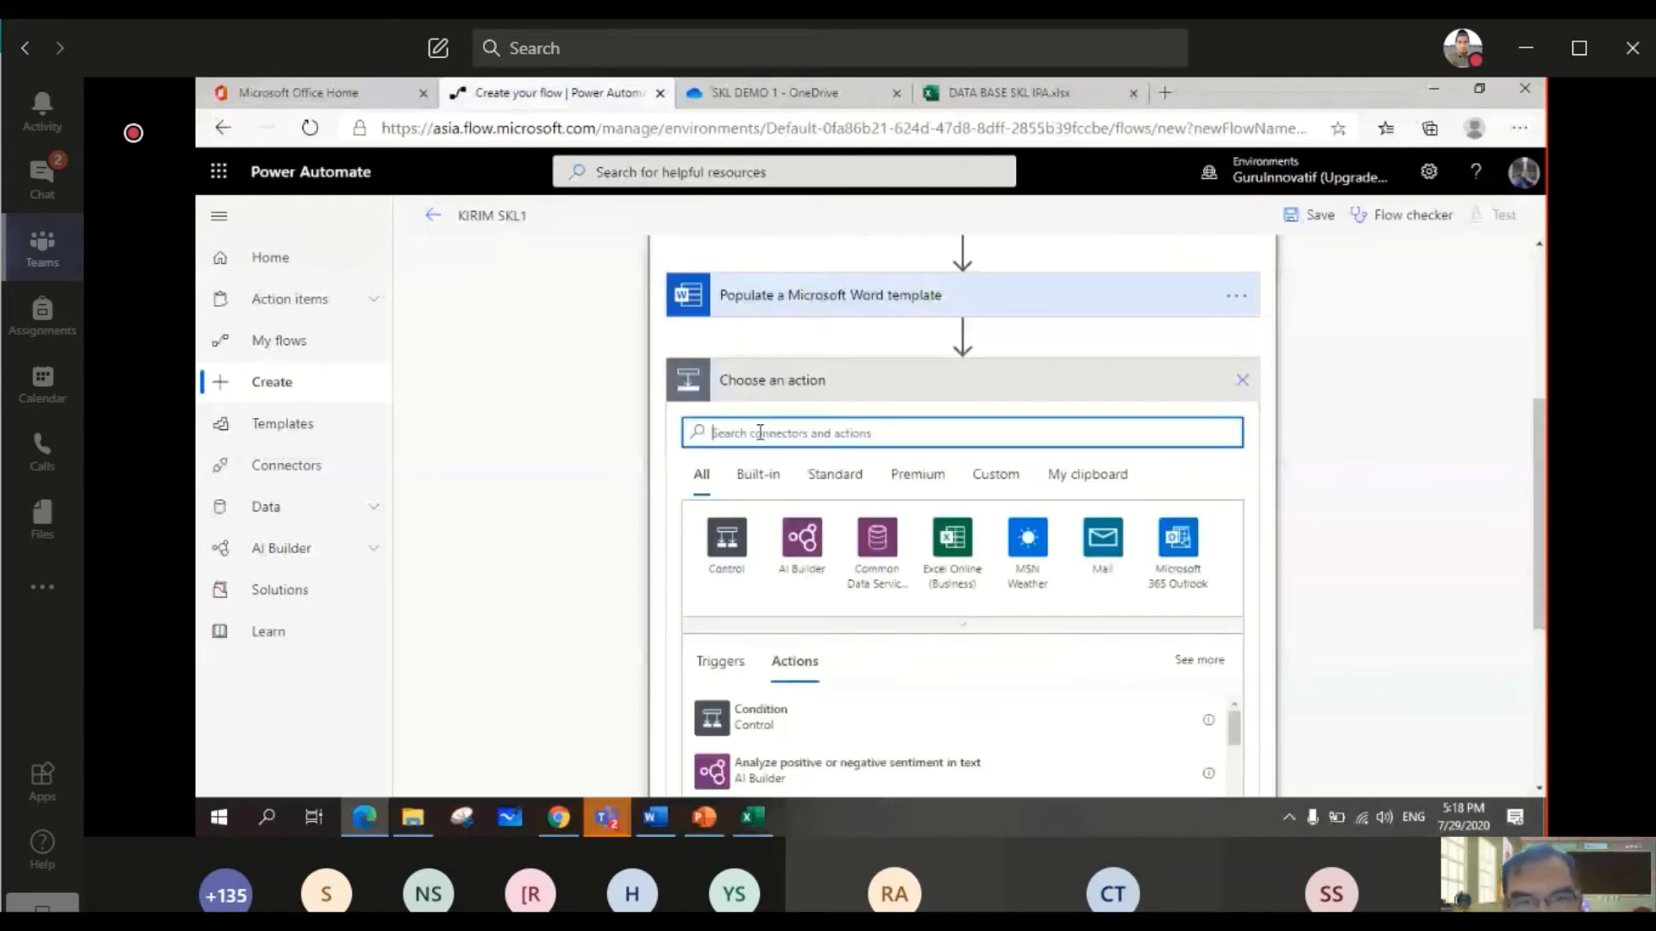
{"action": "type", "text": "one"}
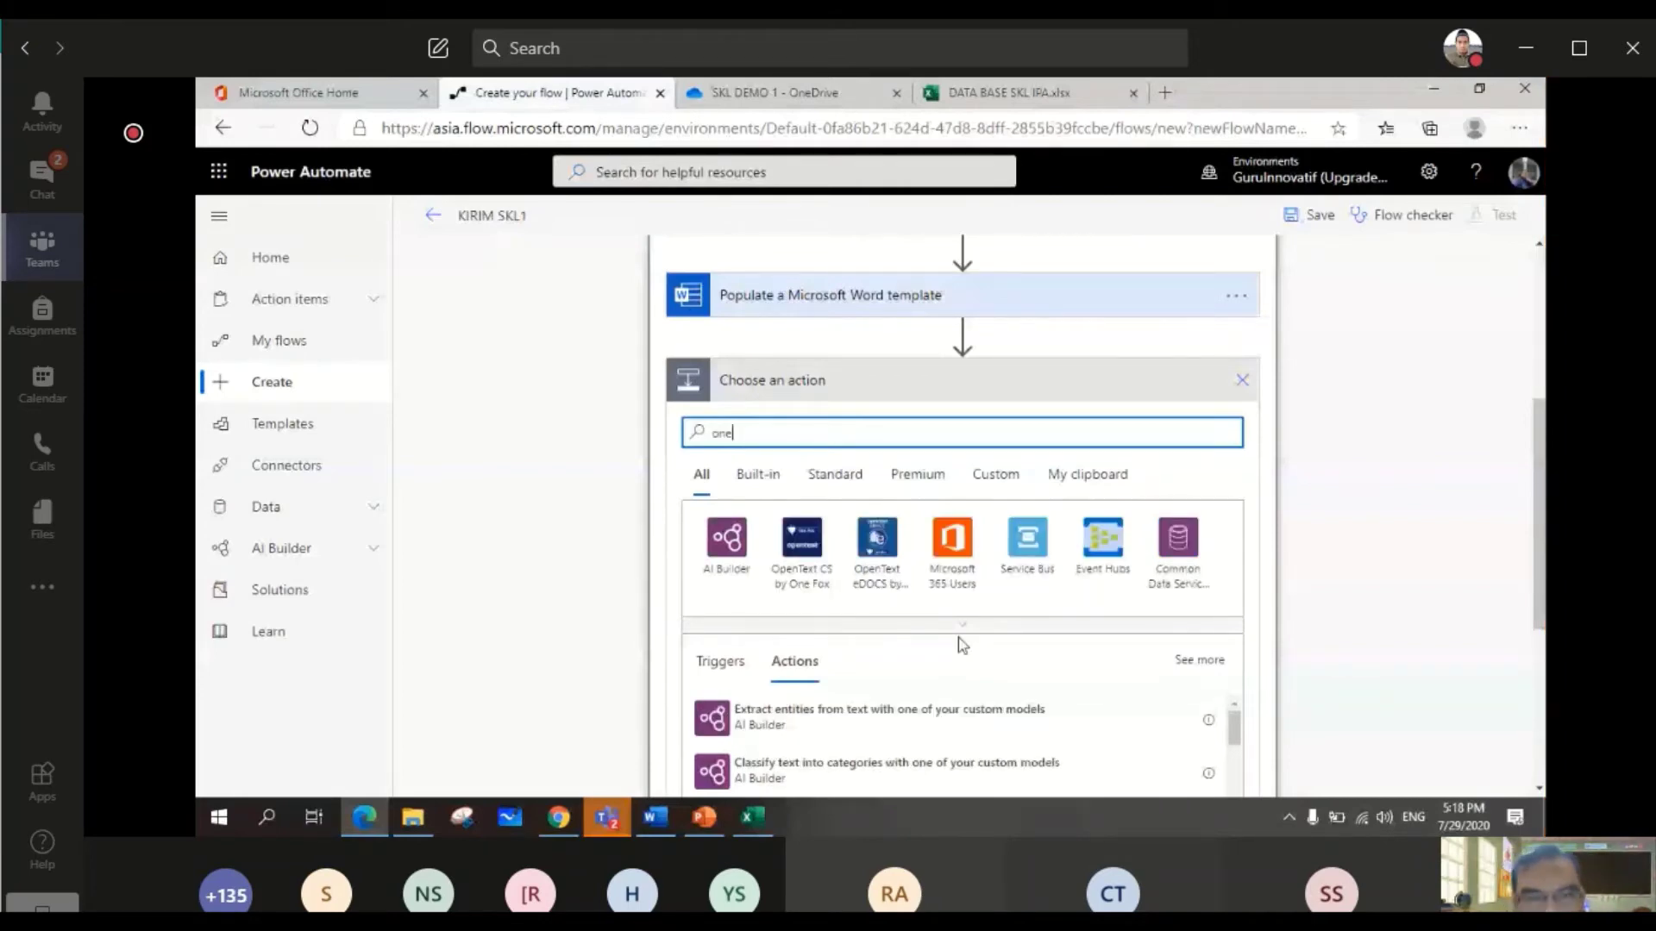
{"action": "key", "text": "BackSpace"}
{"action": "key", "text": "BackSpace"}
{"action": "key", "text": "BackSpace"}
{"action": "type", "text": "di"}
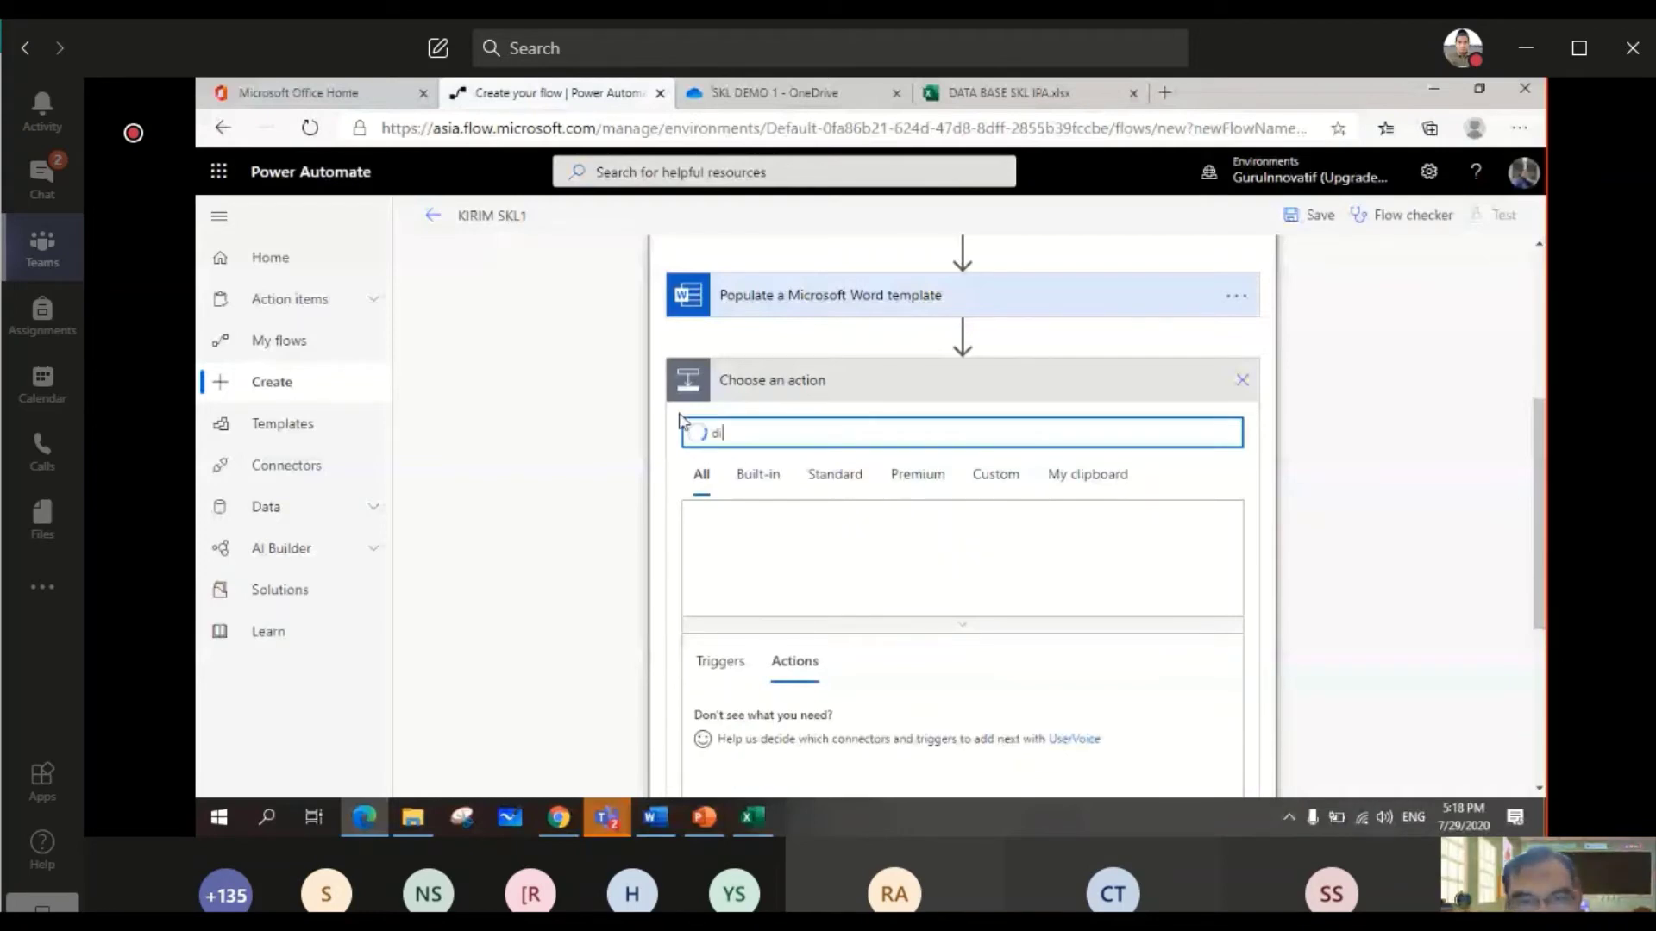
{"action": "type", "text": "ive"}
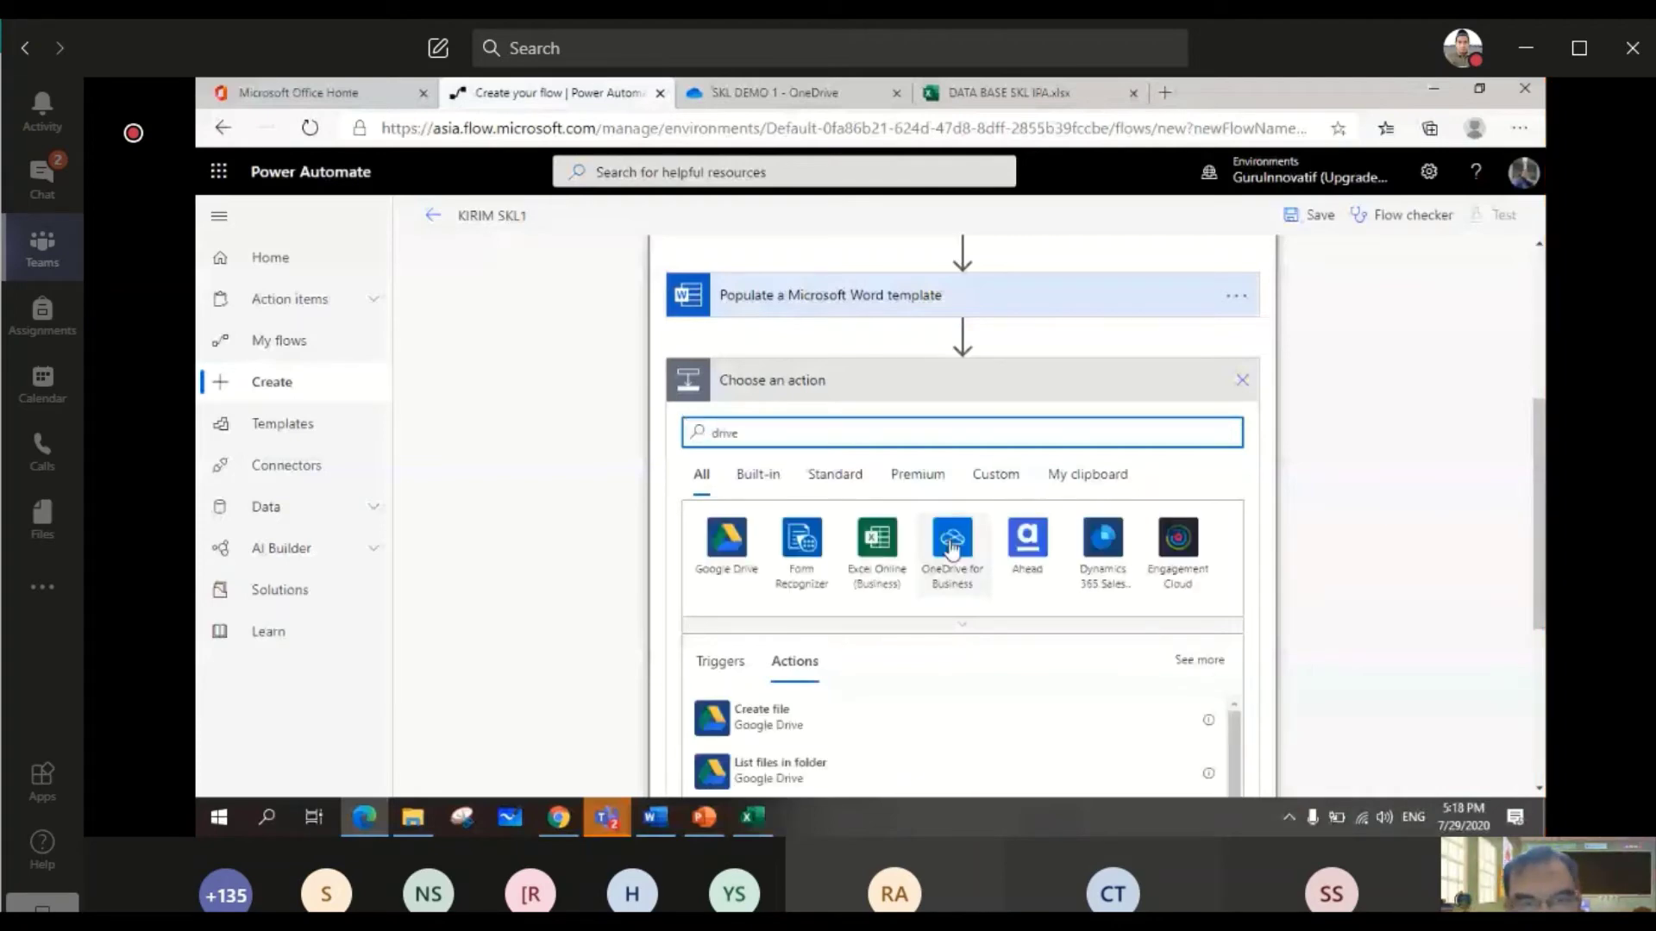
{"action": "left_click", "coordinate": [951, 549]}
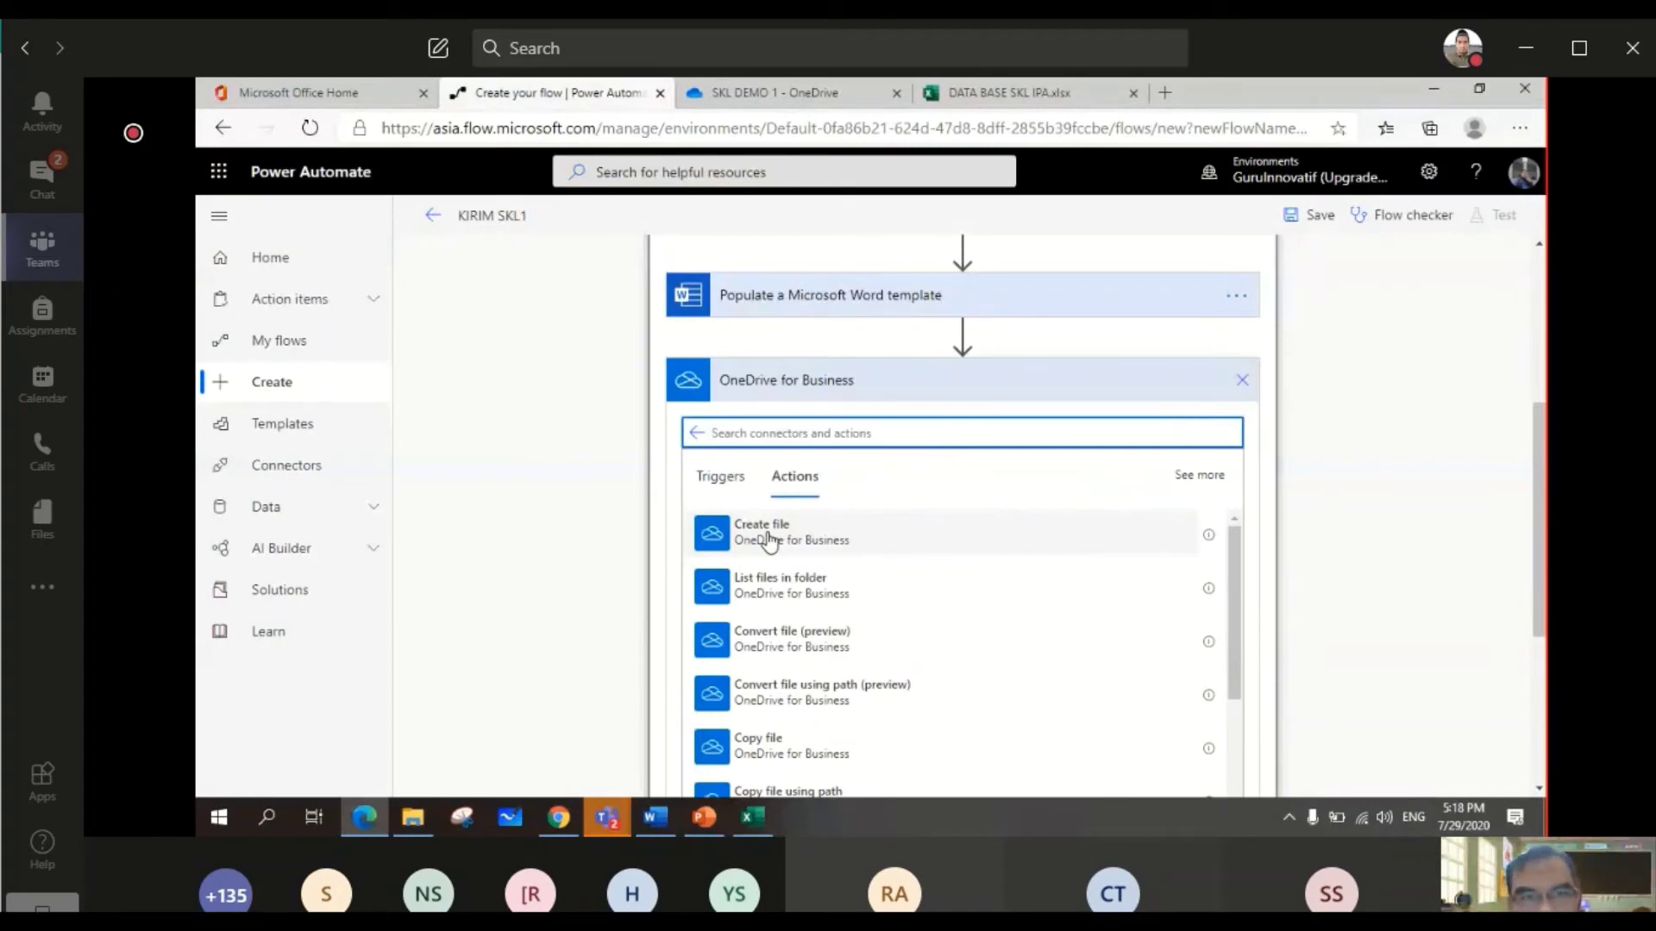
{"action": "left_click", "coordinate": [770, 534]}
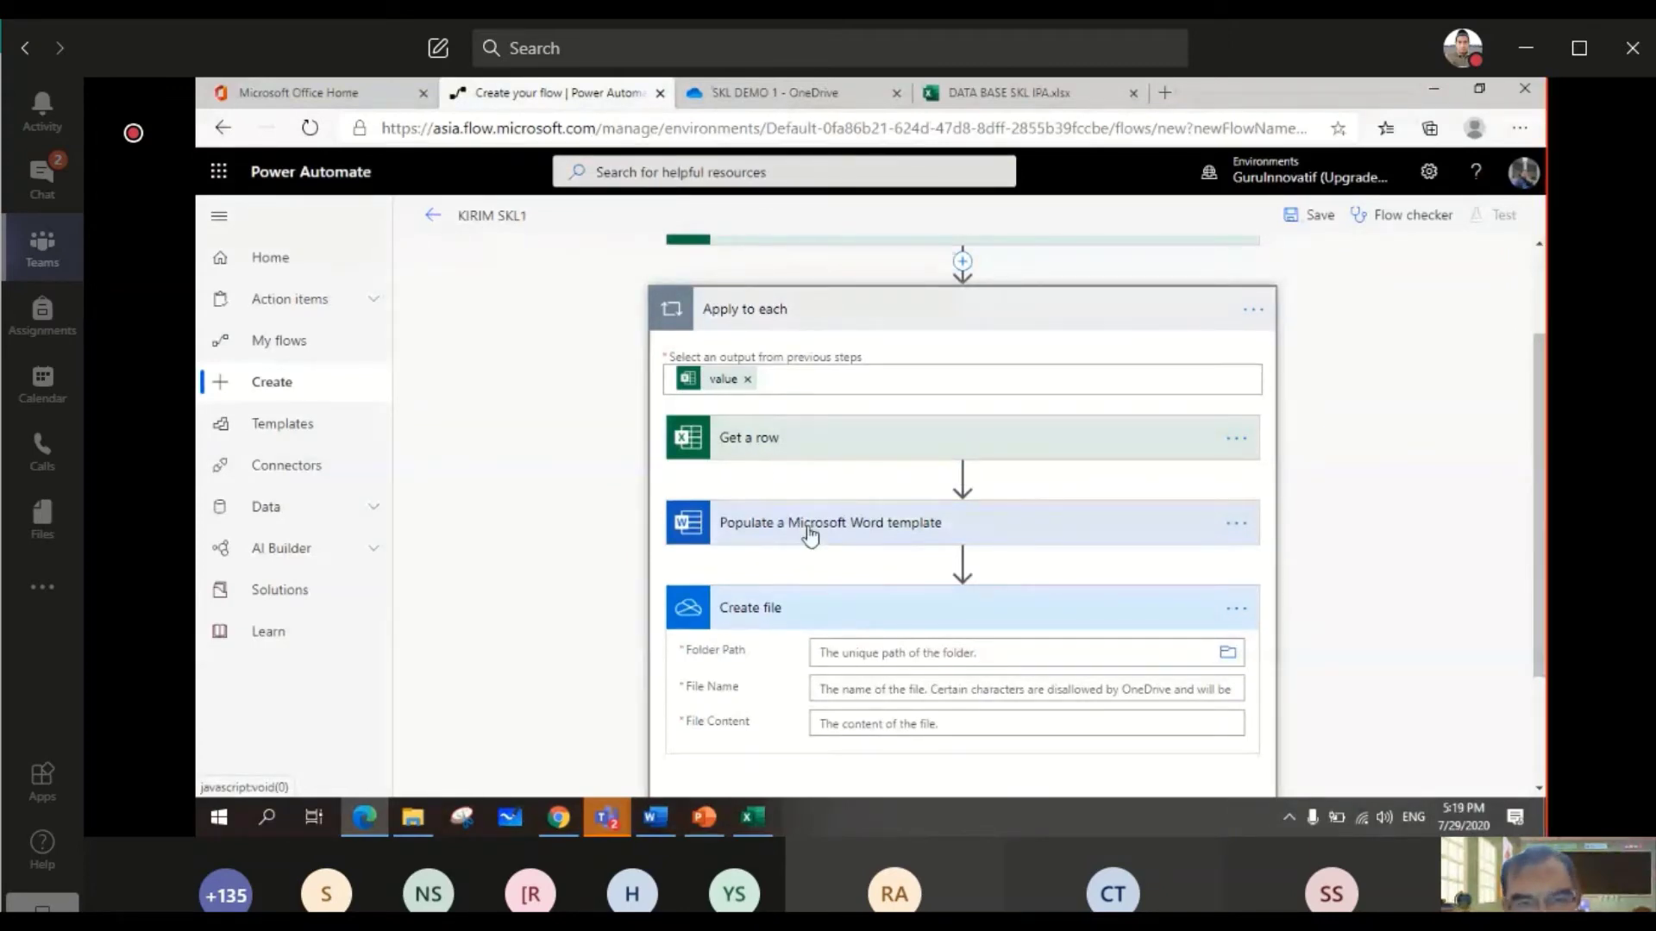
- Set the Create file action's folder path to the OneDrive folder /SKL DEMO 1
{"action": "scroll", "coordinate": [776, 457], "scroll_direction": "down", "scroll_amount": 2}
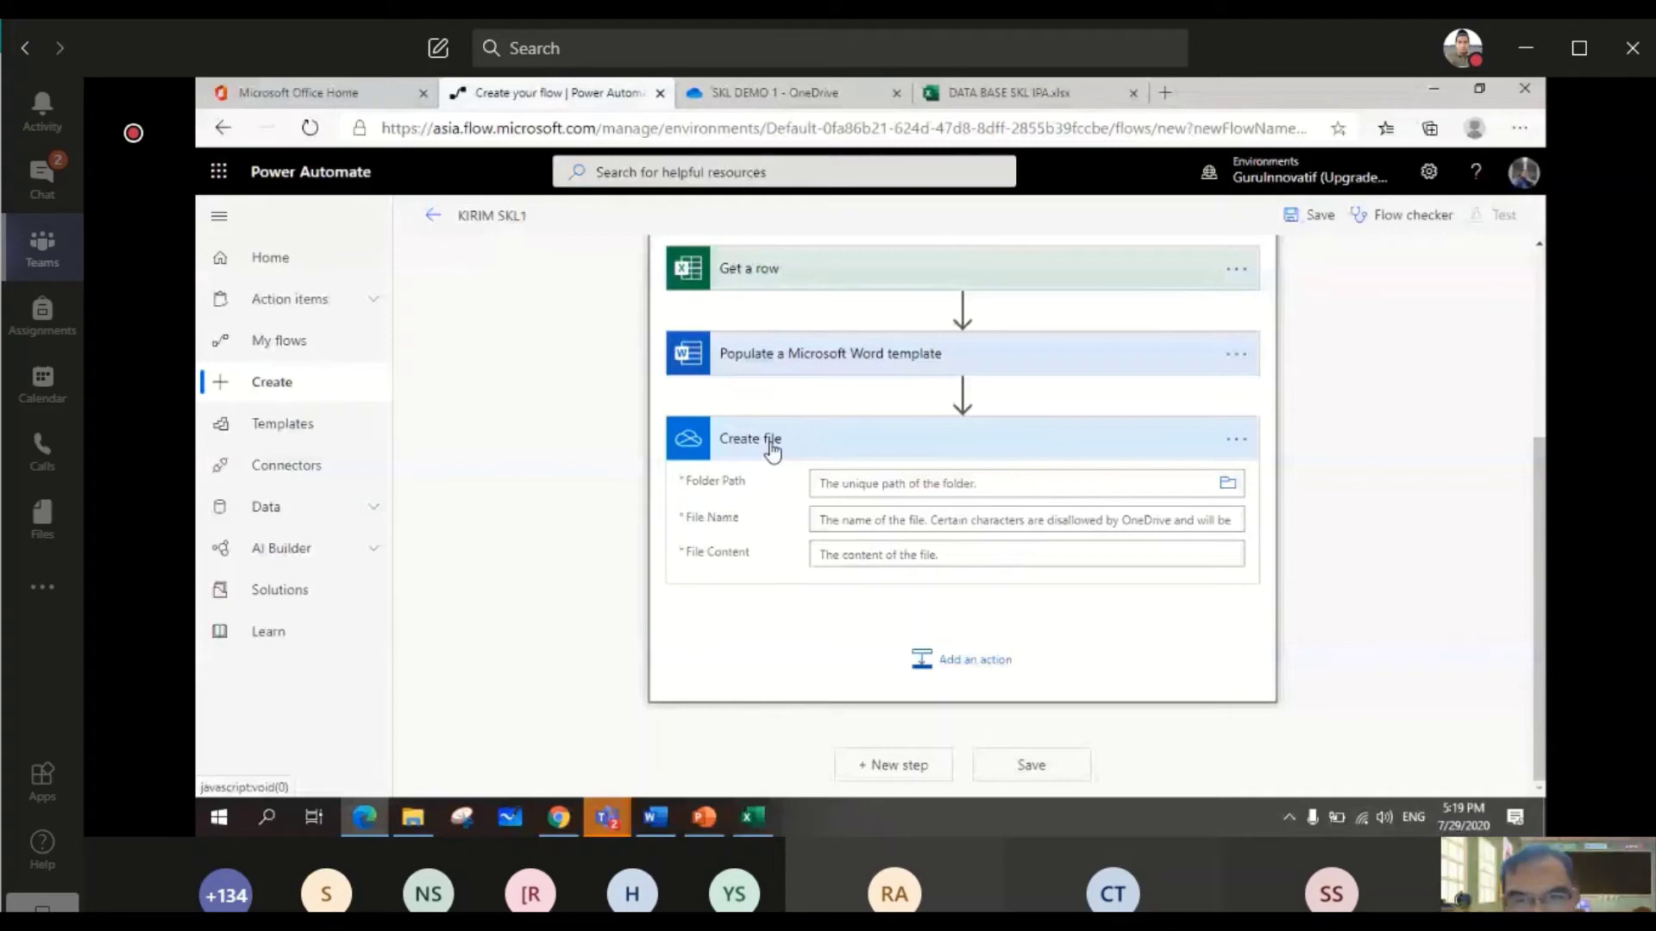
{"action": "left_click", "coordinate": [1228, 485]}
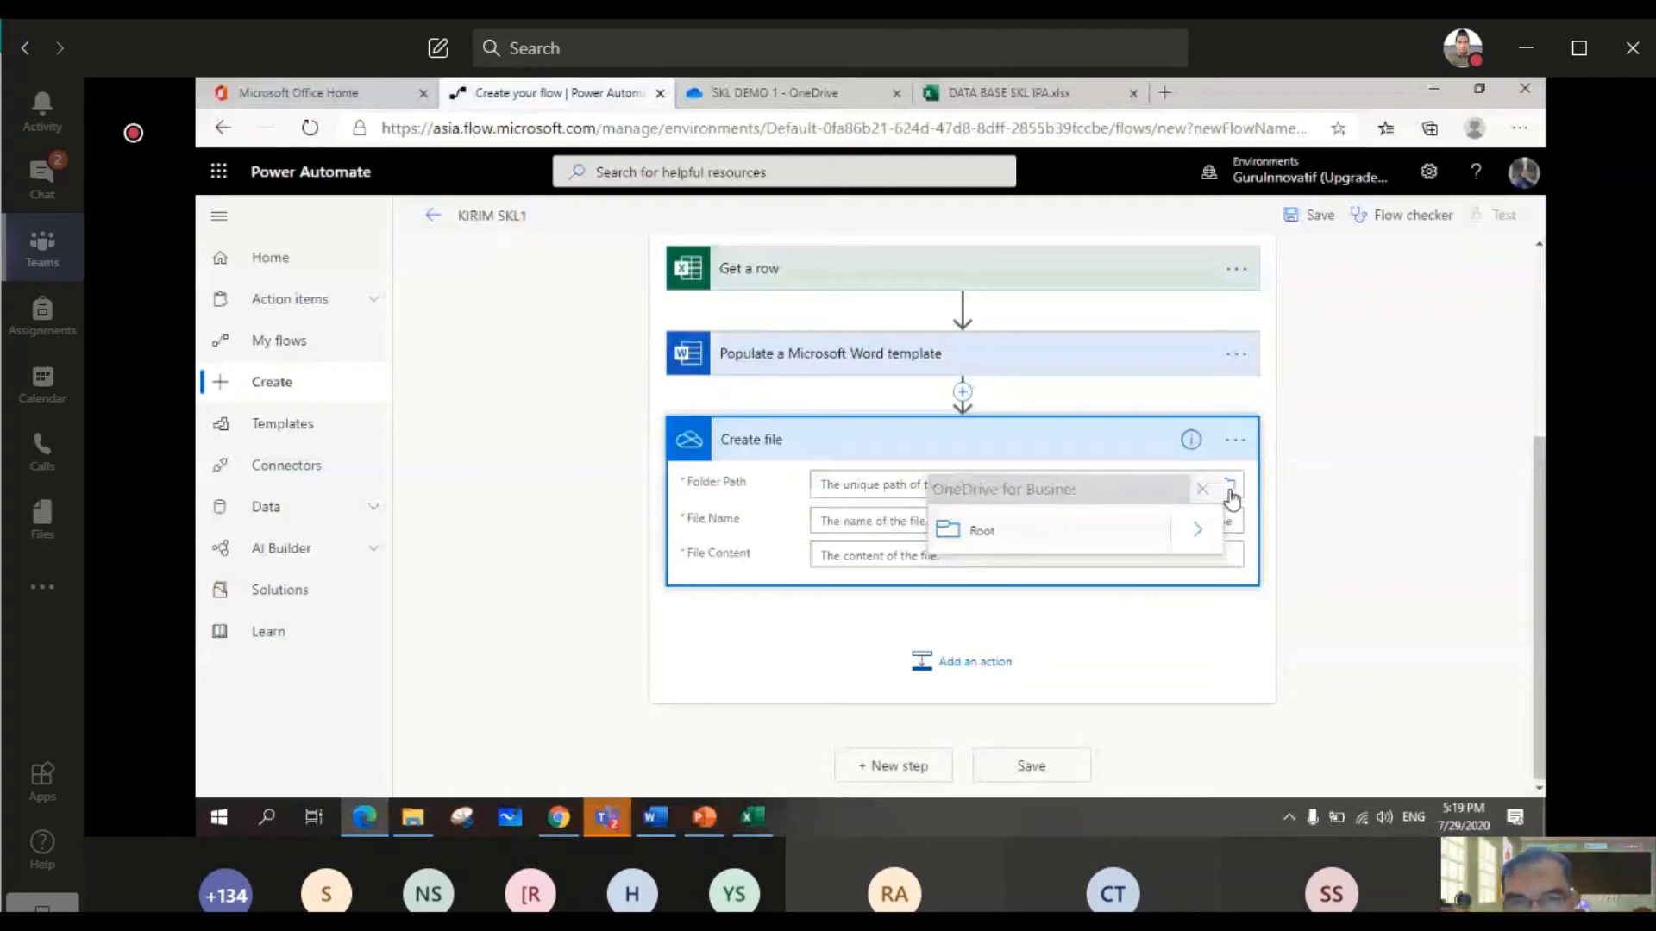
{"action": "left_click", "coordinate": [1227, 488]}
{"action": "left_click", "coordinate": [1227, 488]}
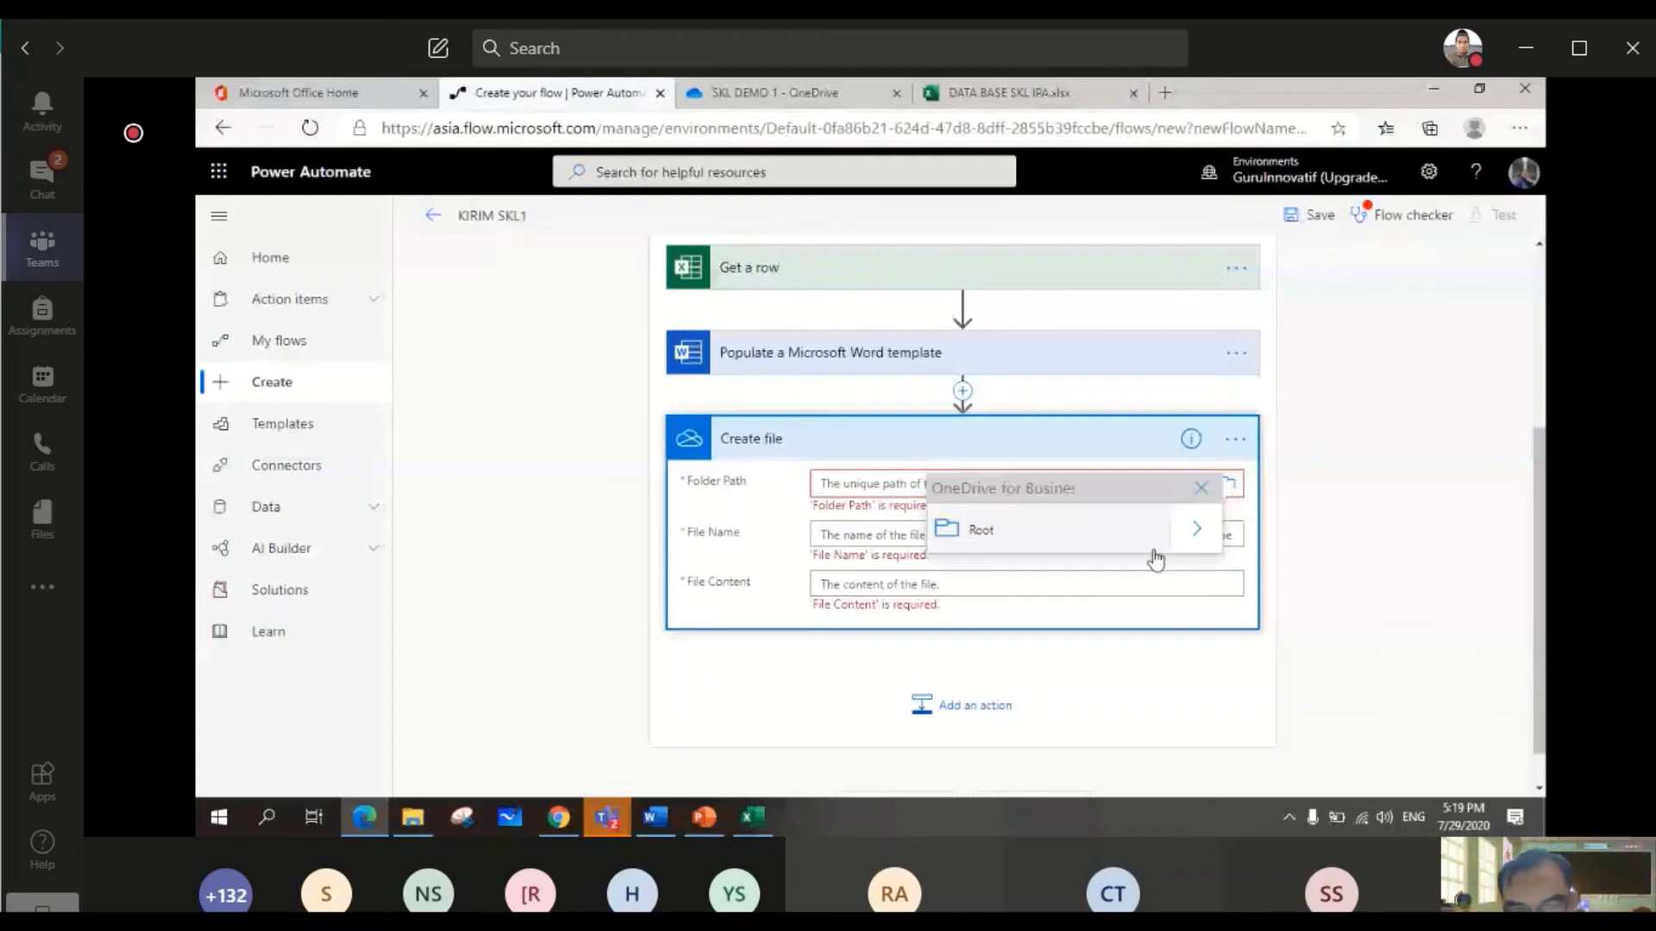
{"action": "left_click", "coordinate": [1156, 557]}
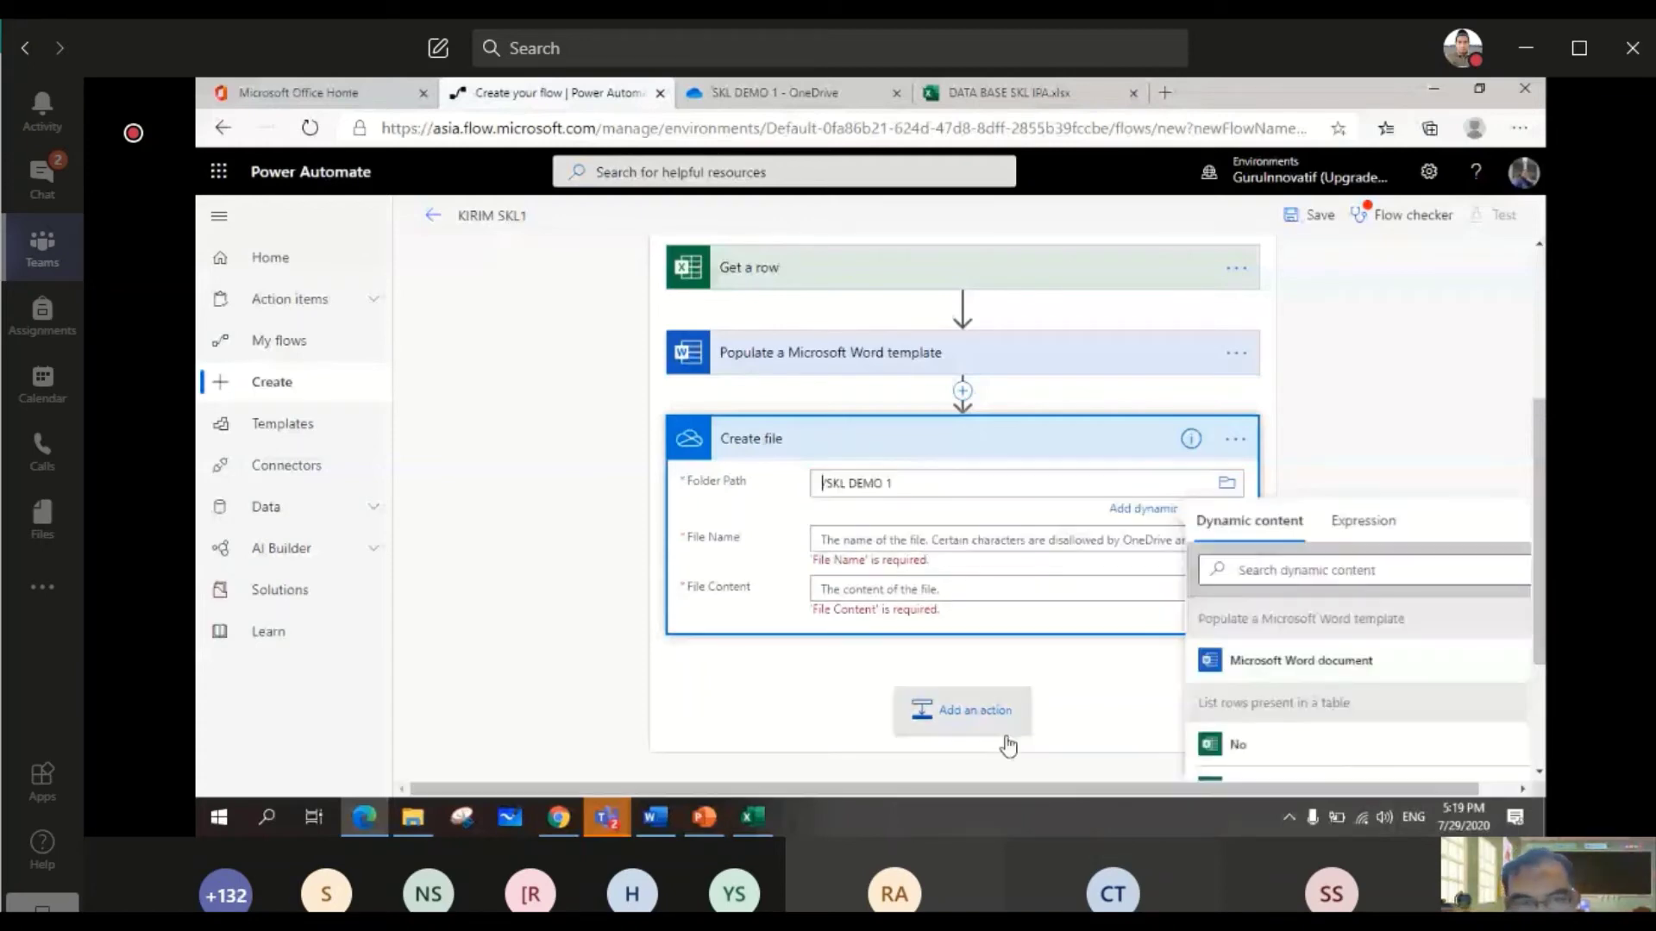
- Enter SKLIPA1.d as the file name in the Create file action
{"action": "scroll", "coordinate": [979, 566], "scroll_direction": "down", "scroll_amount": 1}
{"action": "left_click", "coordinate": [928, 462]}
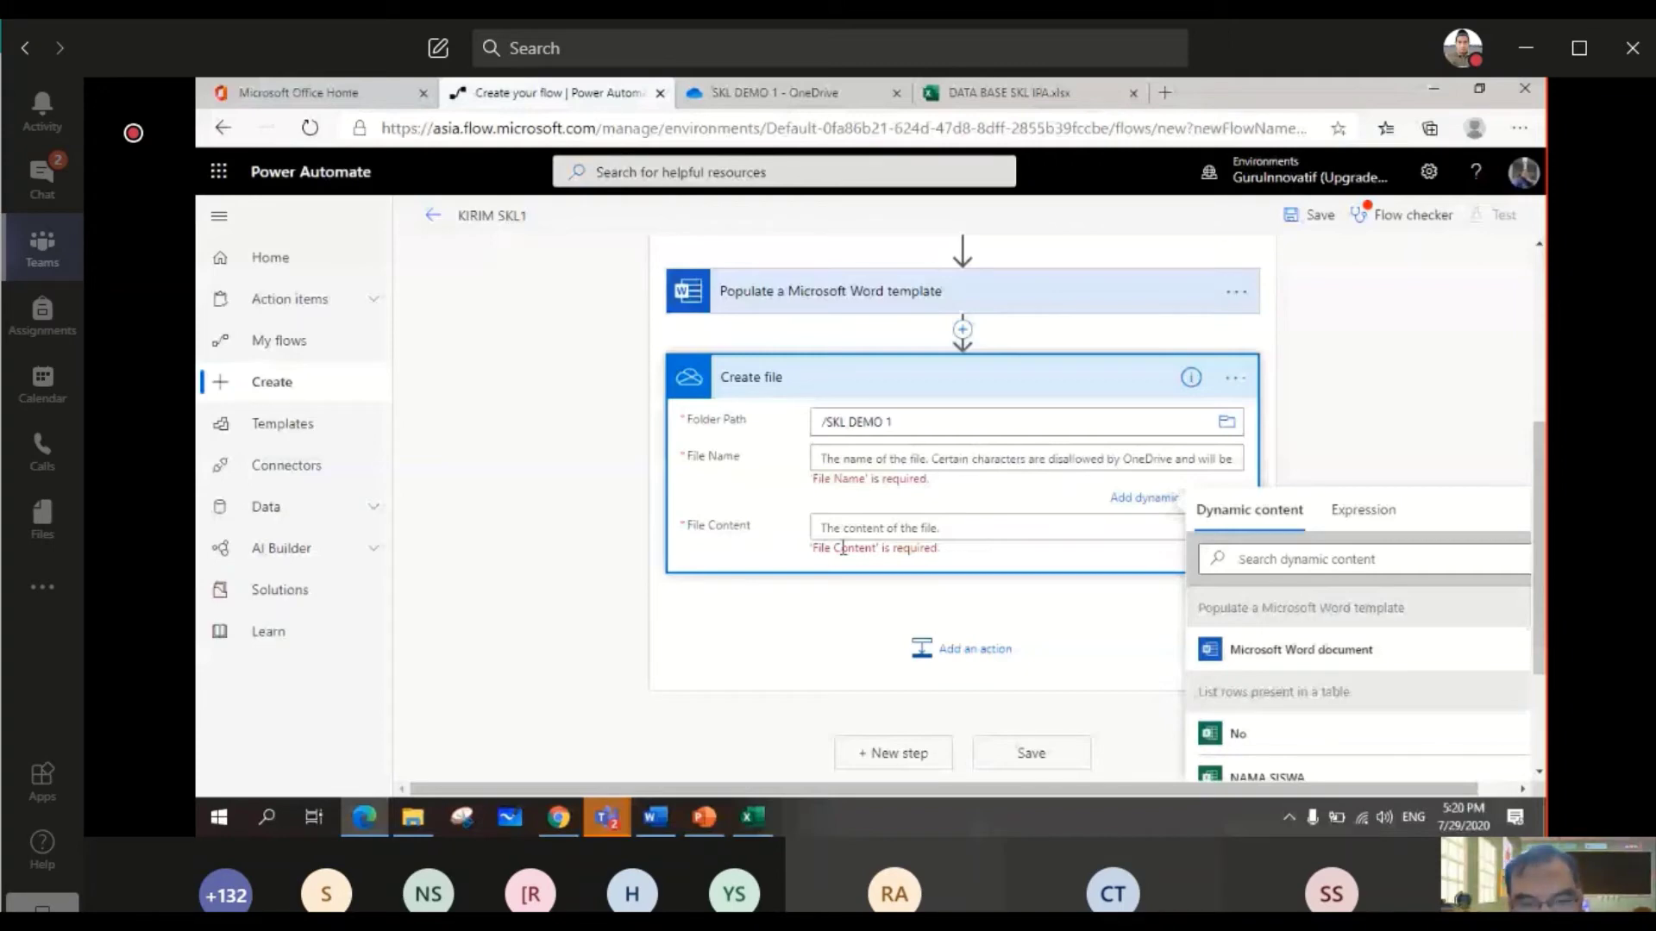
{"action": "left_click", "coordinate": [881, 461]}
{"action": "type", "text": "SKLIPA"}
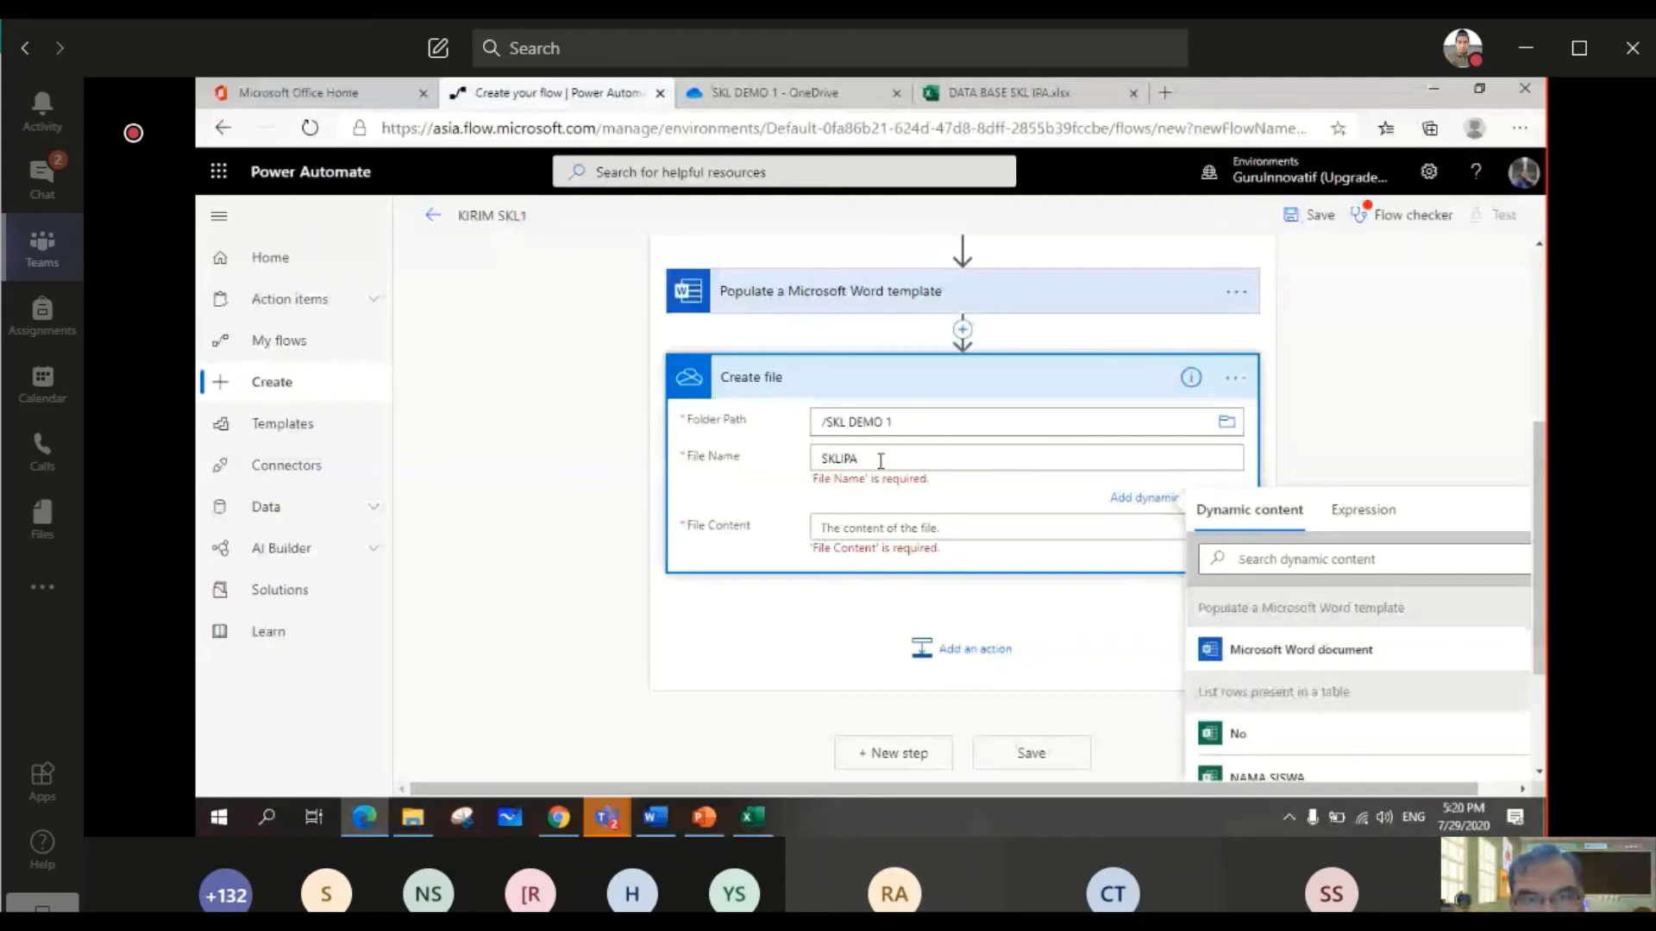
{"action": "type", "text": "1"}
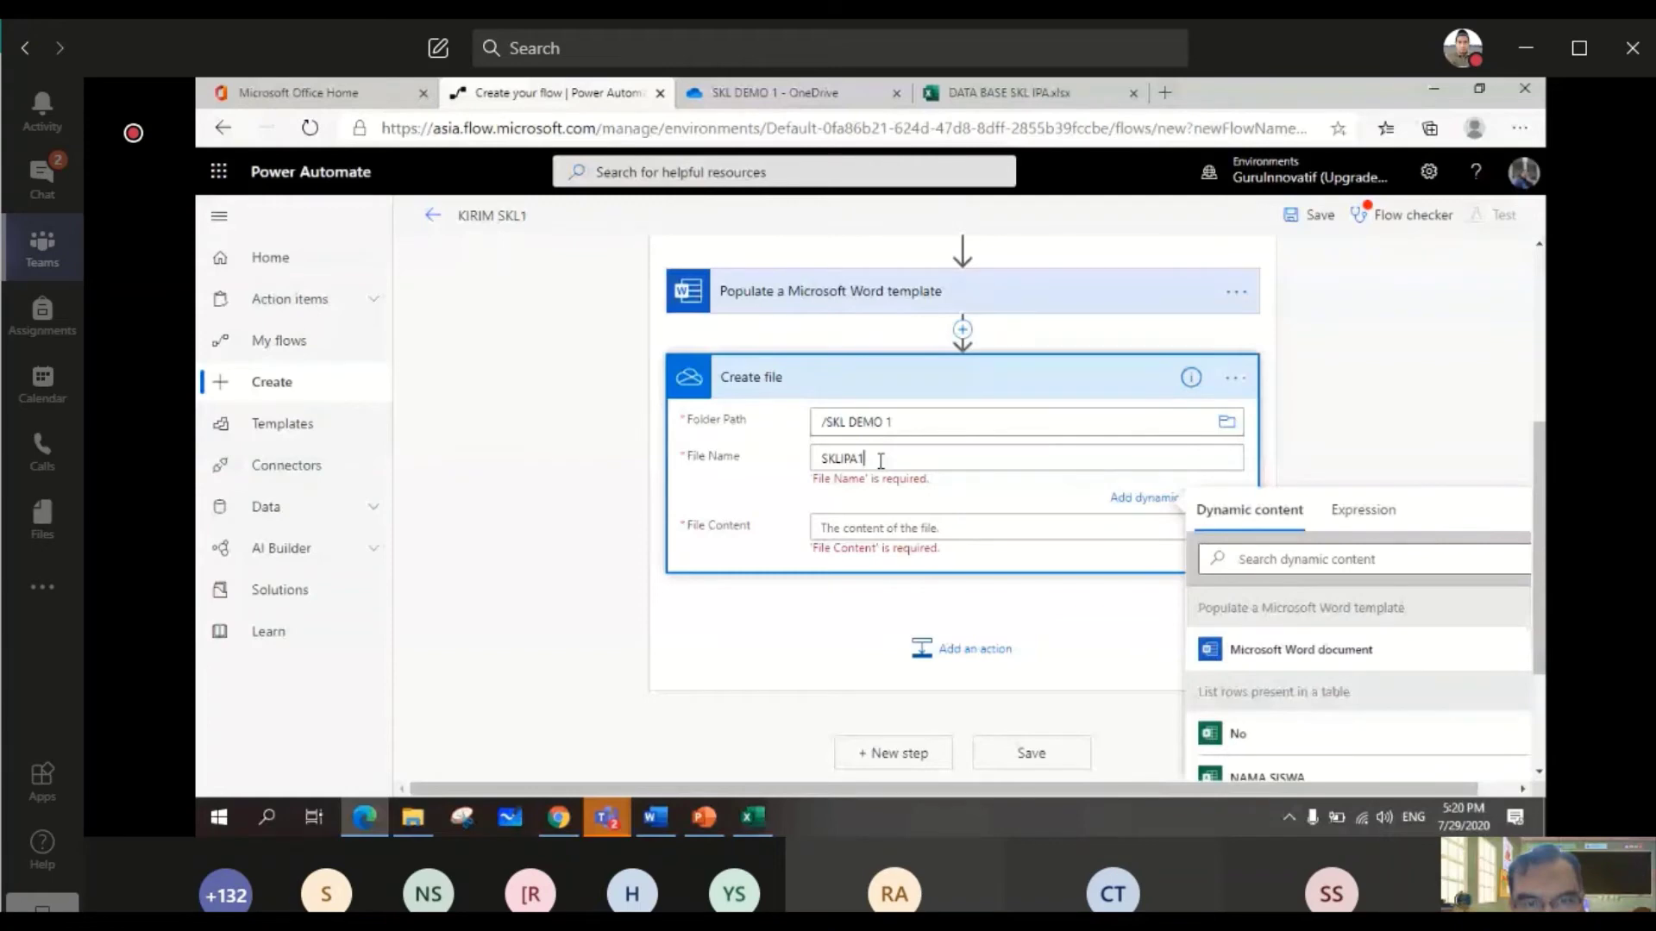
{"action": "type", "text": "."}
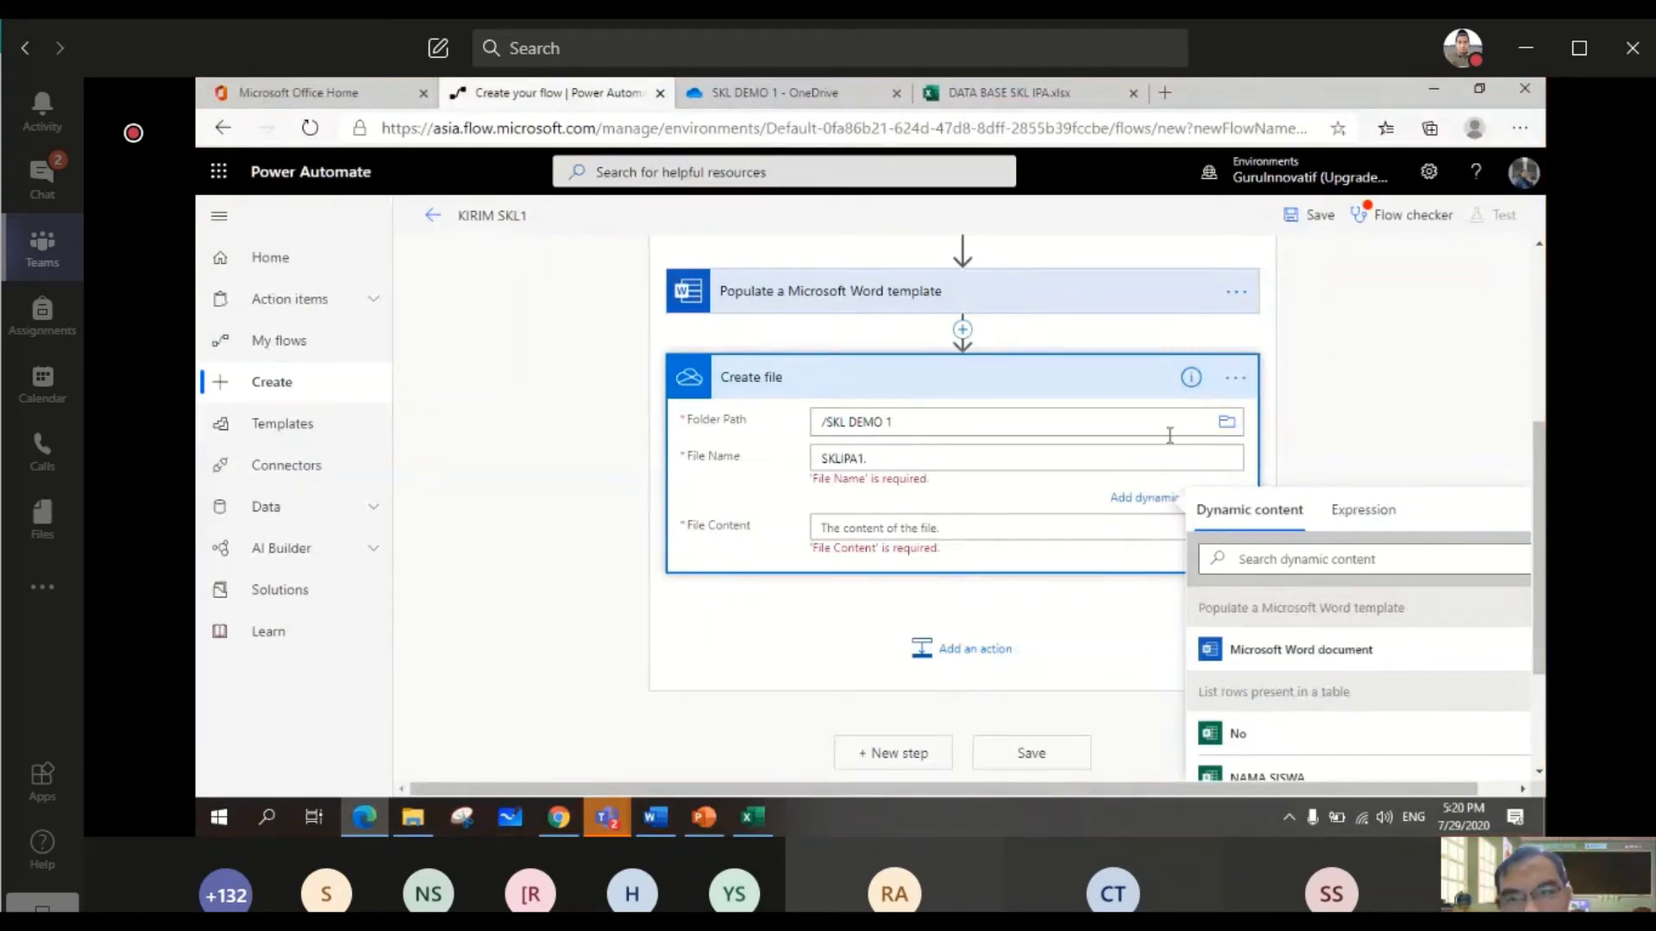
{"action": "type", "text": "d"}
{"action": "scroll", "coordinate": [869, 455], "scroll_direction": "down", "scroll_amount": 2}
{"action": "left_click", "coordinate": [868, 455]}
{"action": "scroll", "coordinate": [893, 469], "scroll_direction": "up", "scroll_amount": 2}
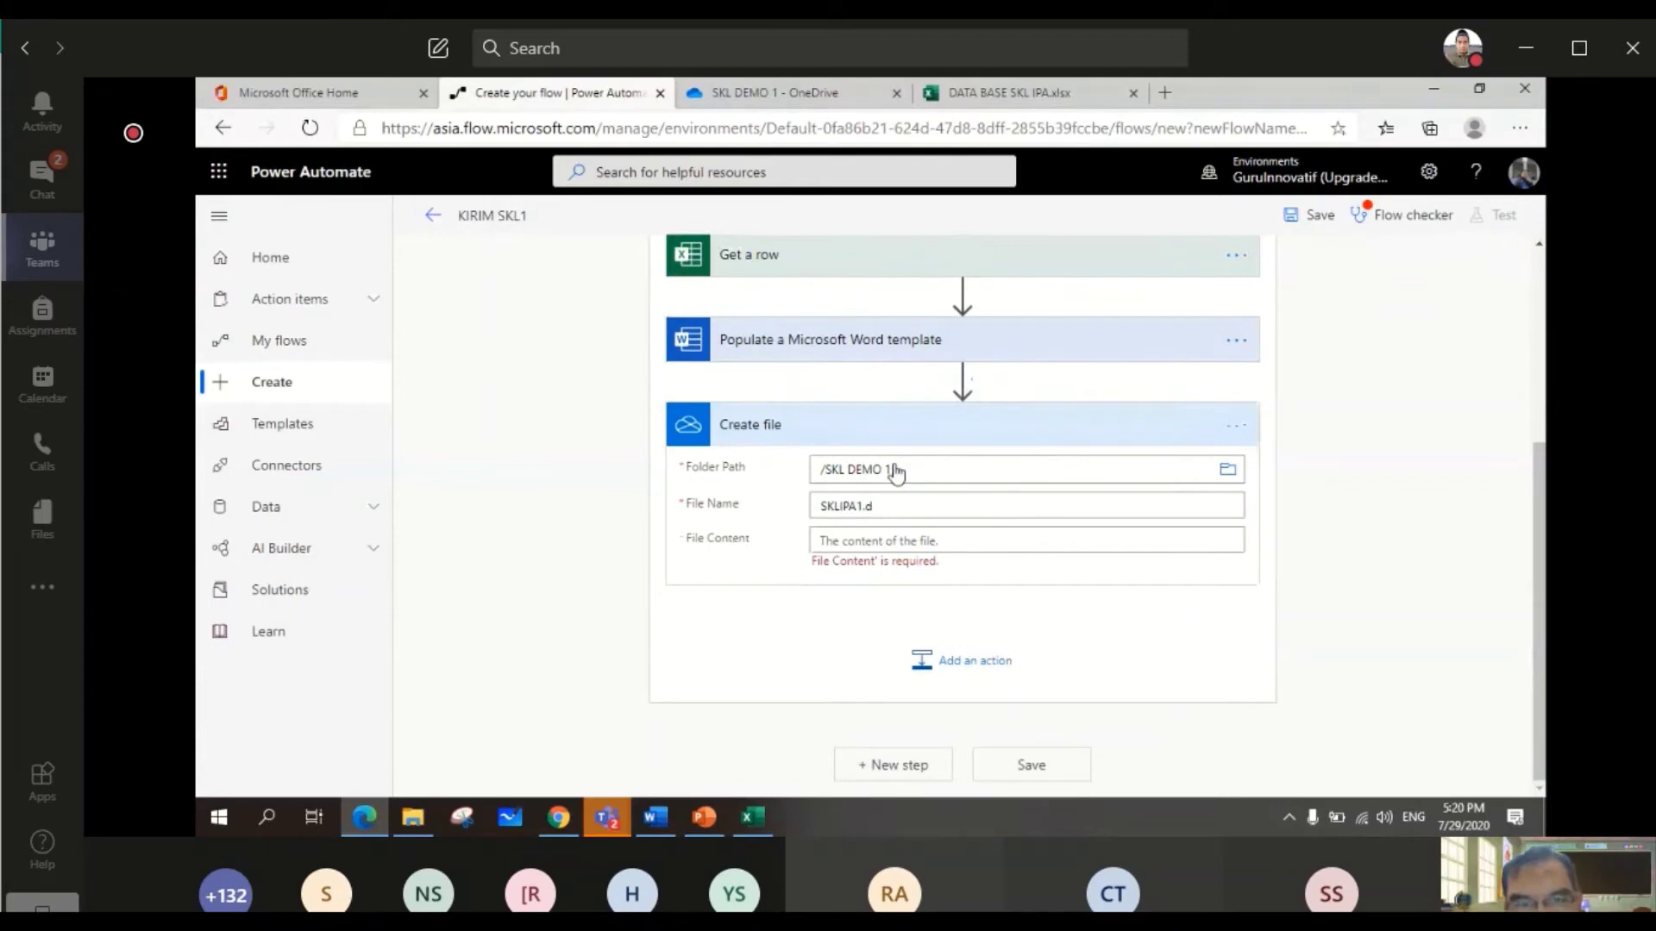
{"action": "scroll", "coordinate": [888, 669], "scroll_direction": "up", "scroll_amount": 2}
{"action": "scroll", "coordinate": [888, 671], "scroll_direction": "down", "scroll_amount": 1}
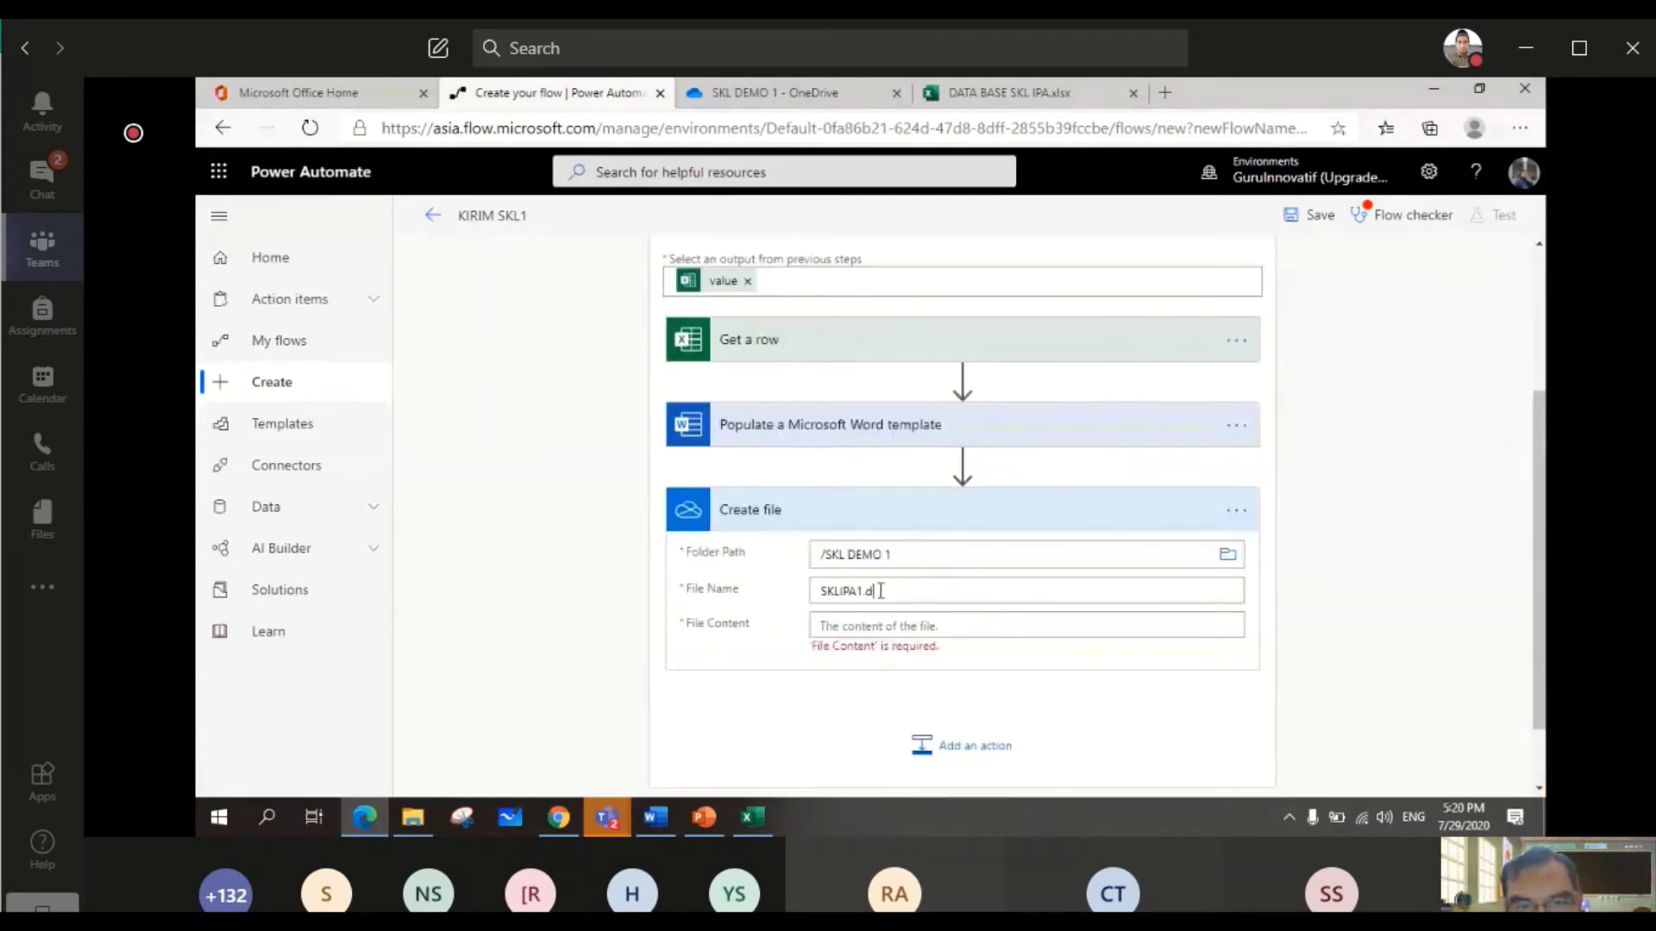
- Correct the Create file action's file name to SKL IPA1.docx
{"action": "left_click", "coordinate": [927, 592]}
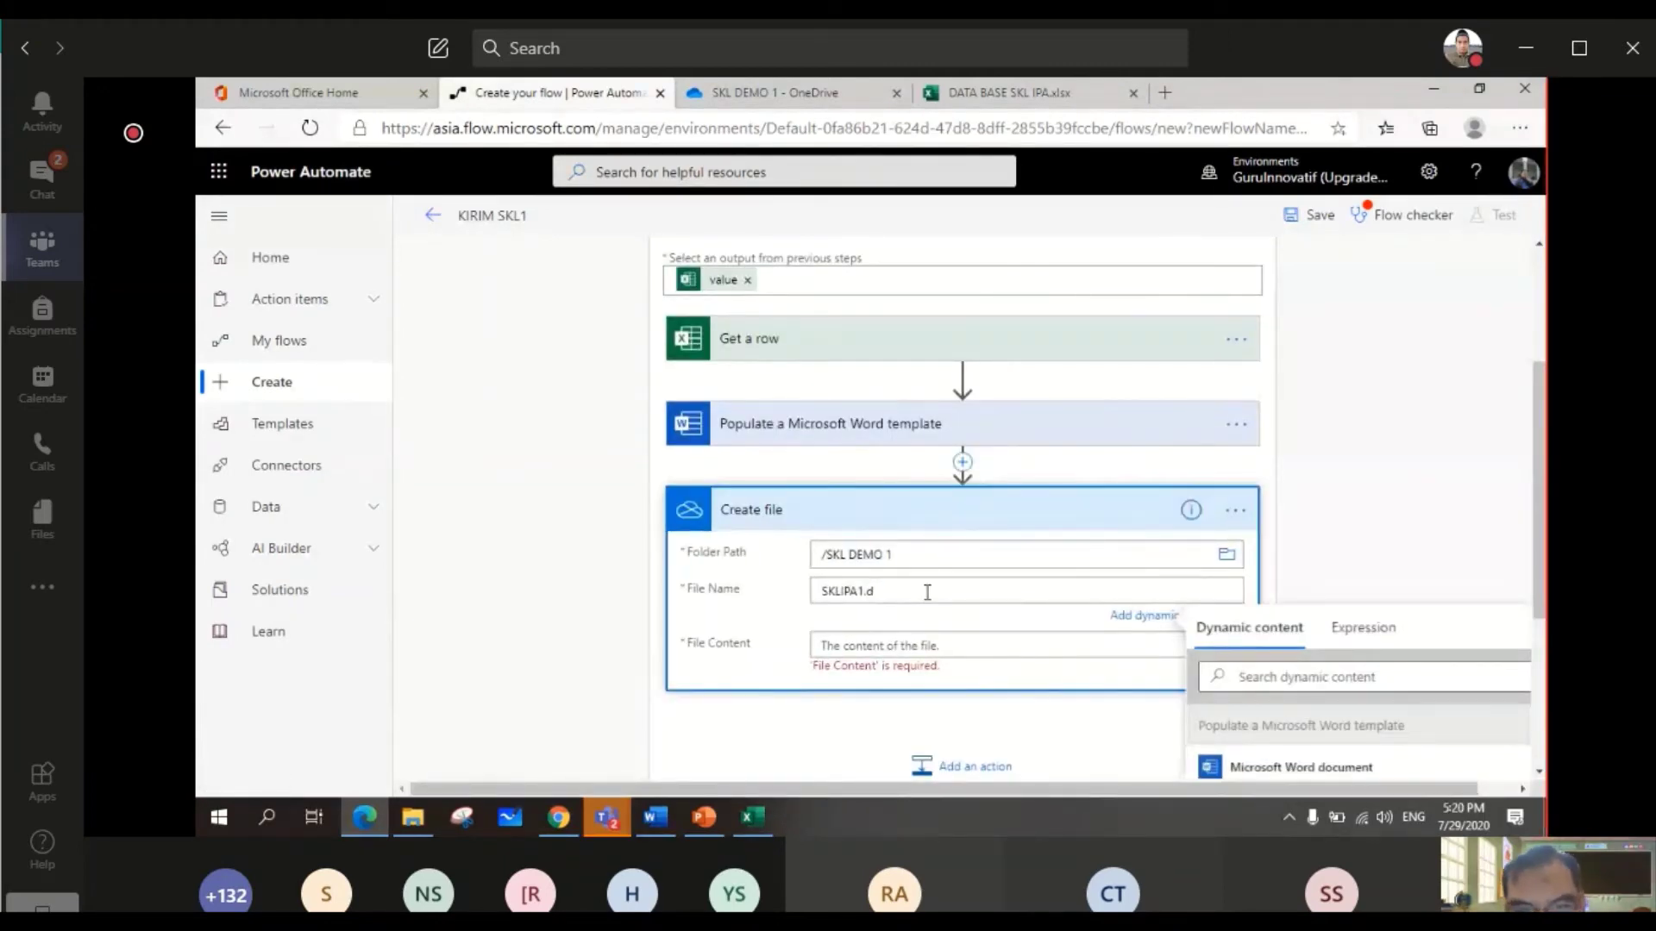
{"action": "key", "text": "BackSpace"}
{"action": "key", "text": "BackSpace"}
{"action": "key", "text": "BackSpace"}
{"action": "key", "text": "BackSpace"}
{"action": "key", "text": "BackSpace"}
{"action": "key", "text": "BackSpace"}
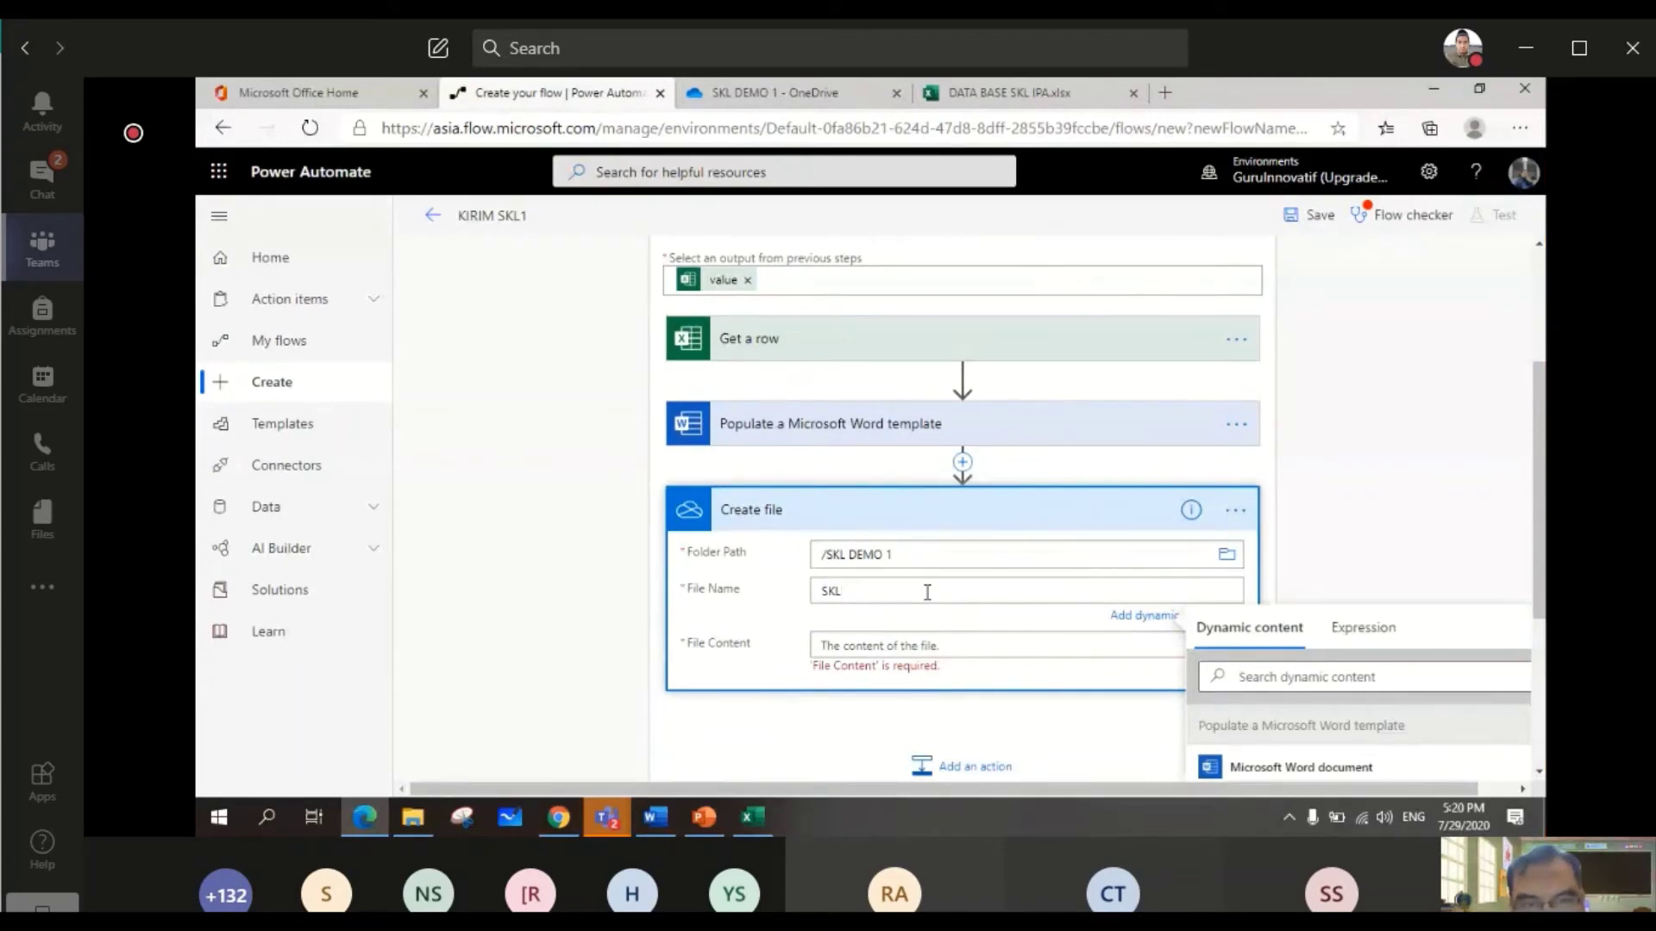
{"action": "type", "text": "IPA1"}
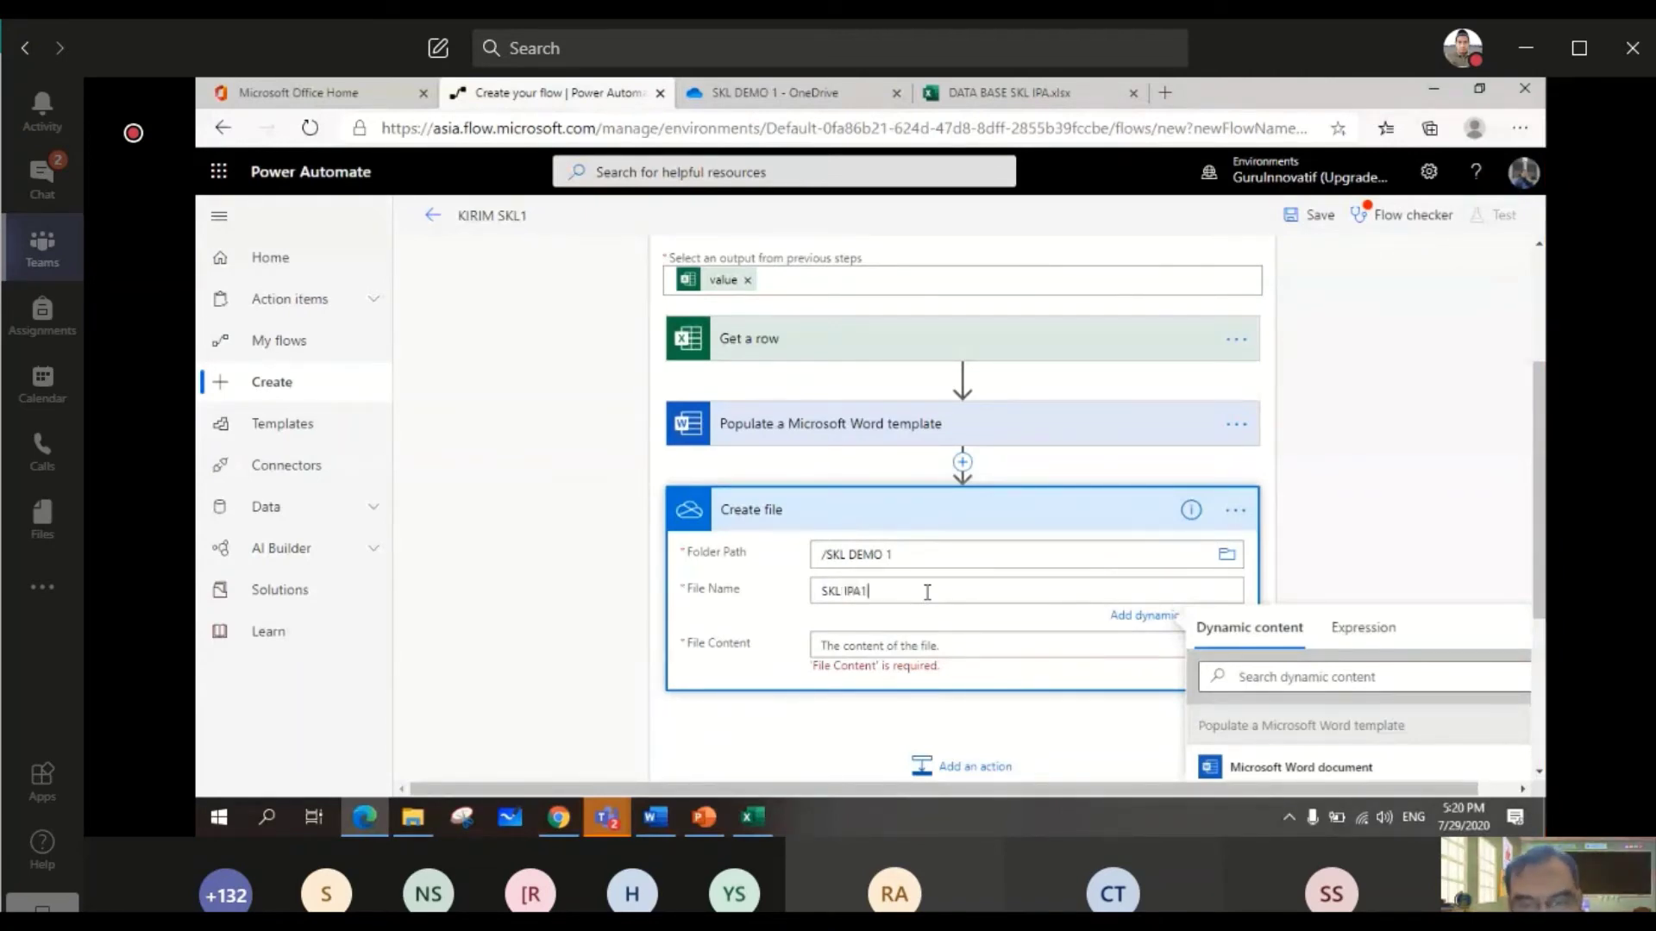
{"action": "type", "text": ".doc"}
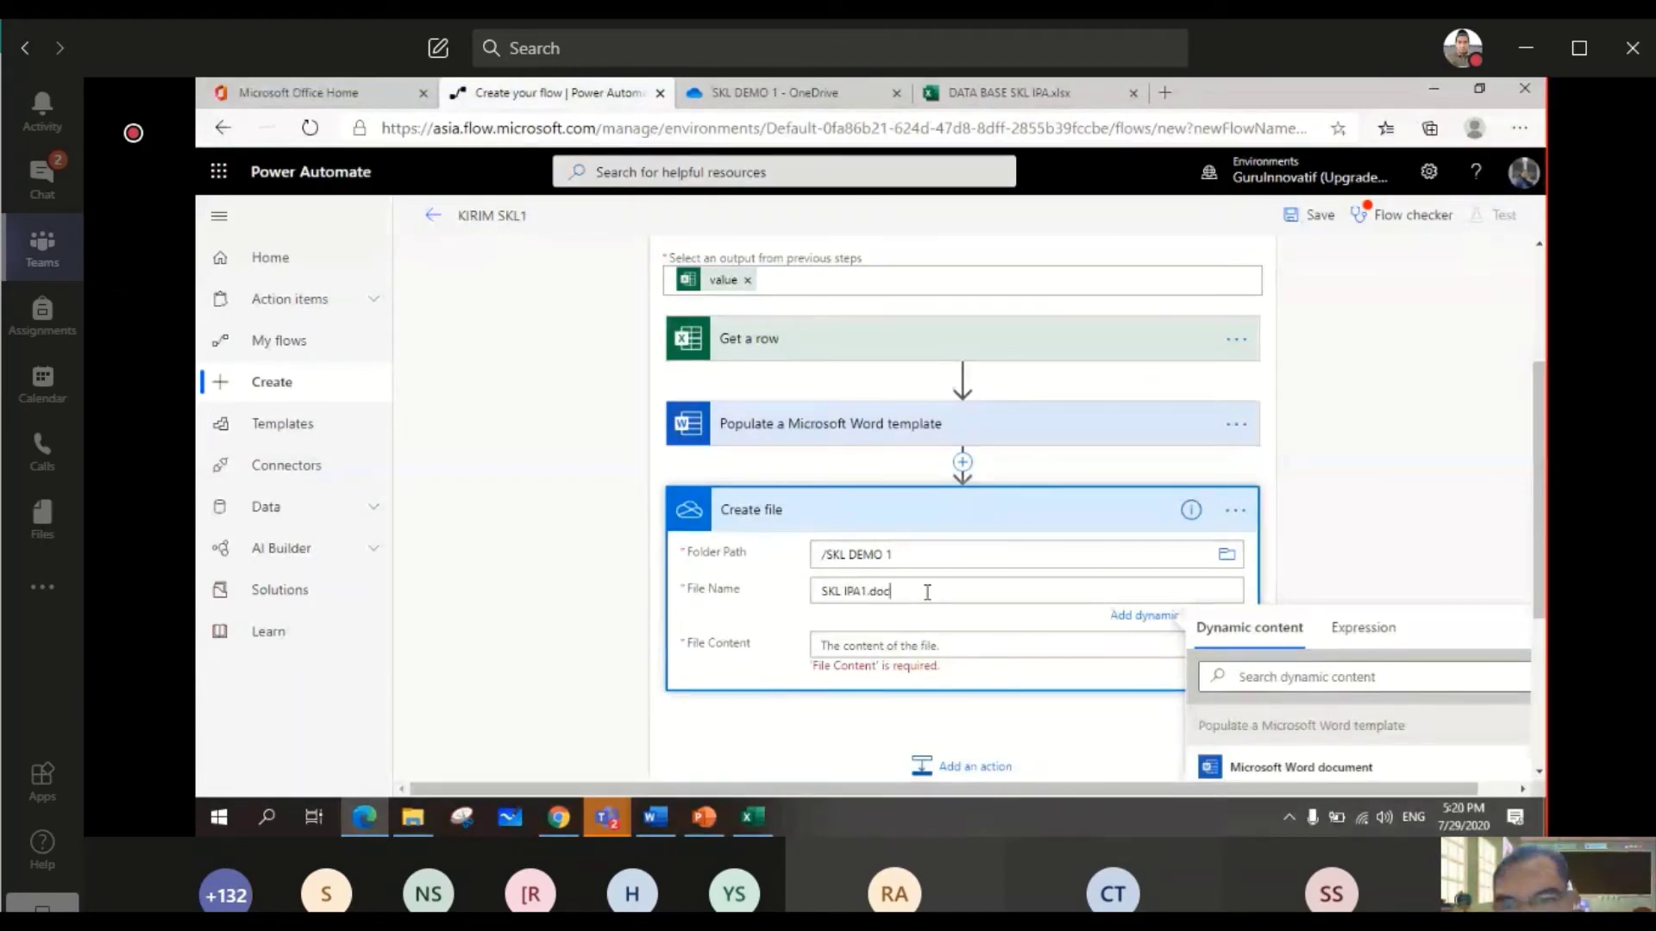
{"action": "type", "text": "x"}
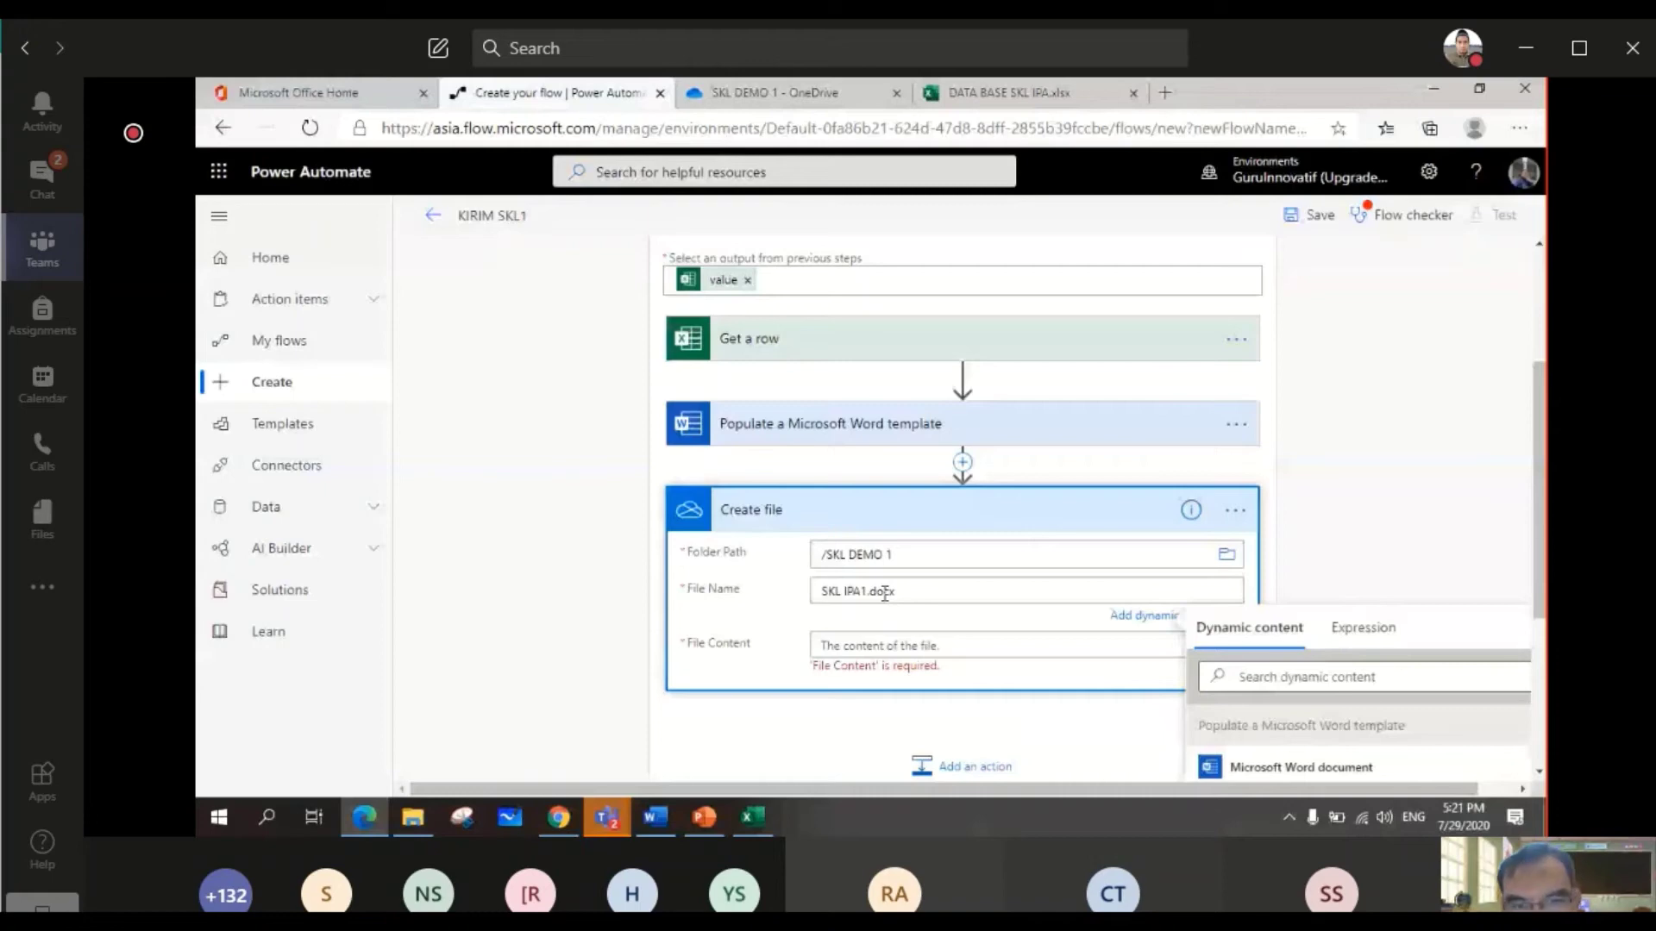
- Set the Create file action's file content to the Microsoft Word document output of the Word template action
{"action": "key", "text": "Tab"}
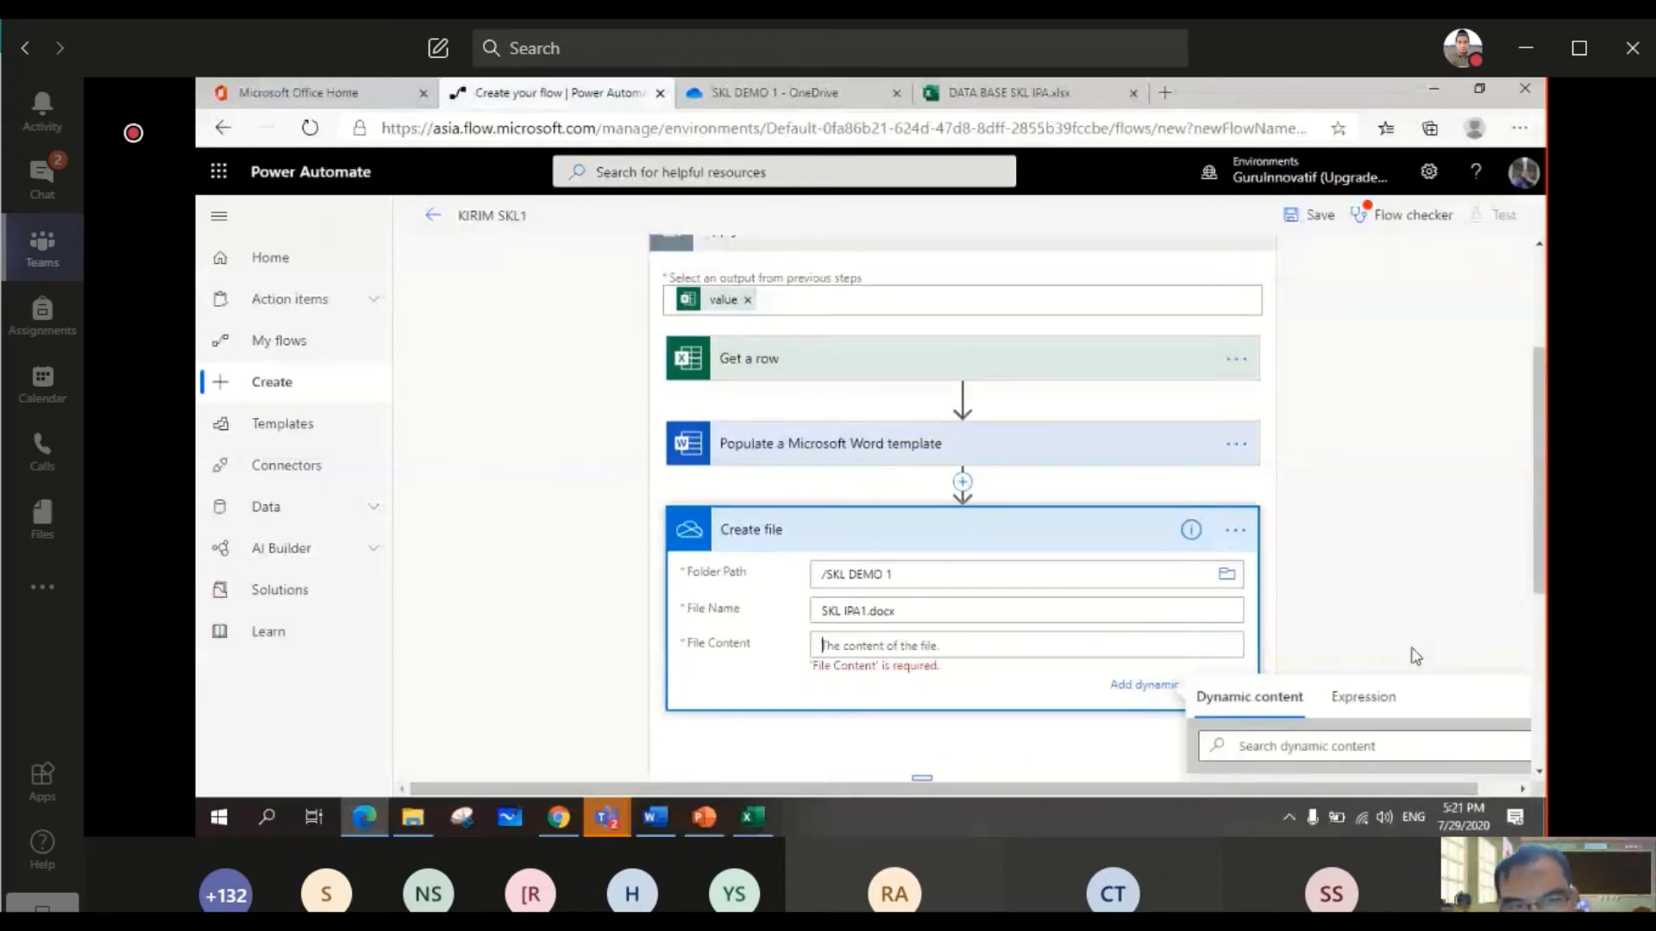
{"action": "scroll", "coordinate": [874, 403], "scroll_direction": "down", "scroll_amount": 3}
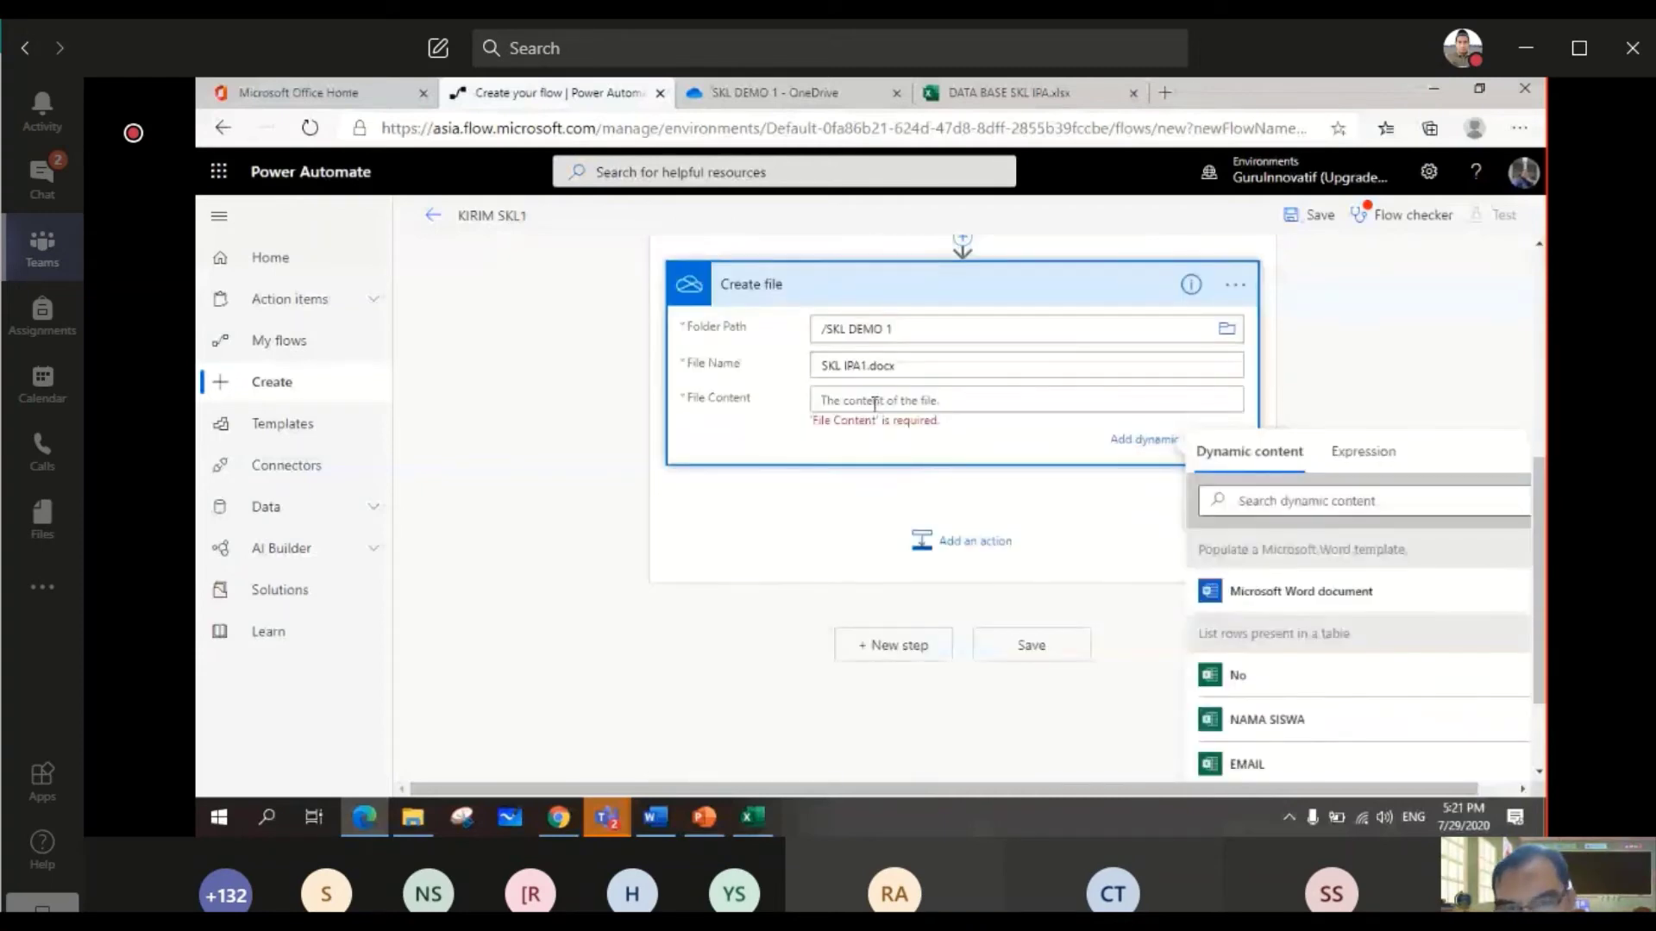
{"action": "left_click", "coordinate": [1285, 596]}
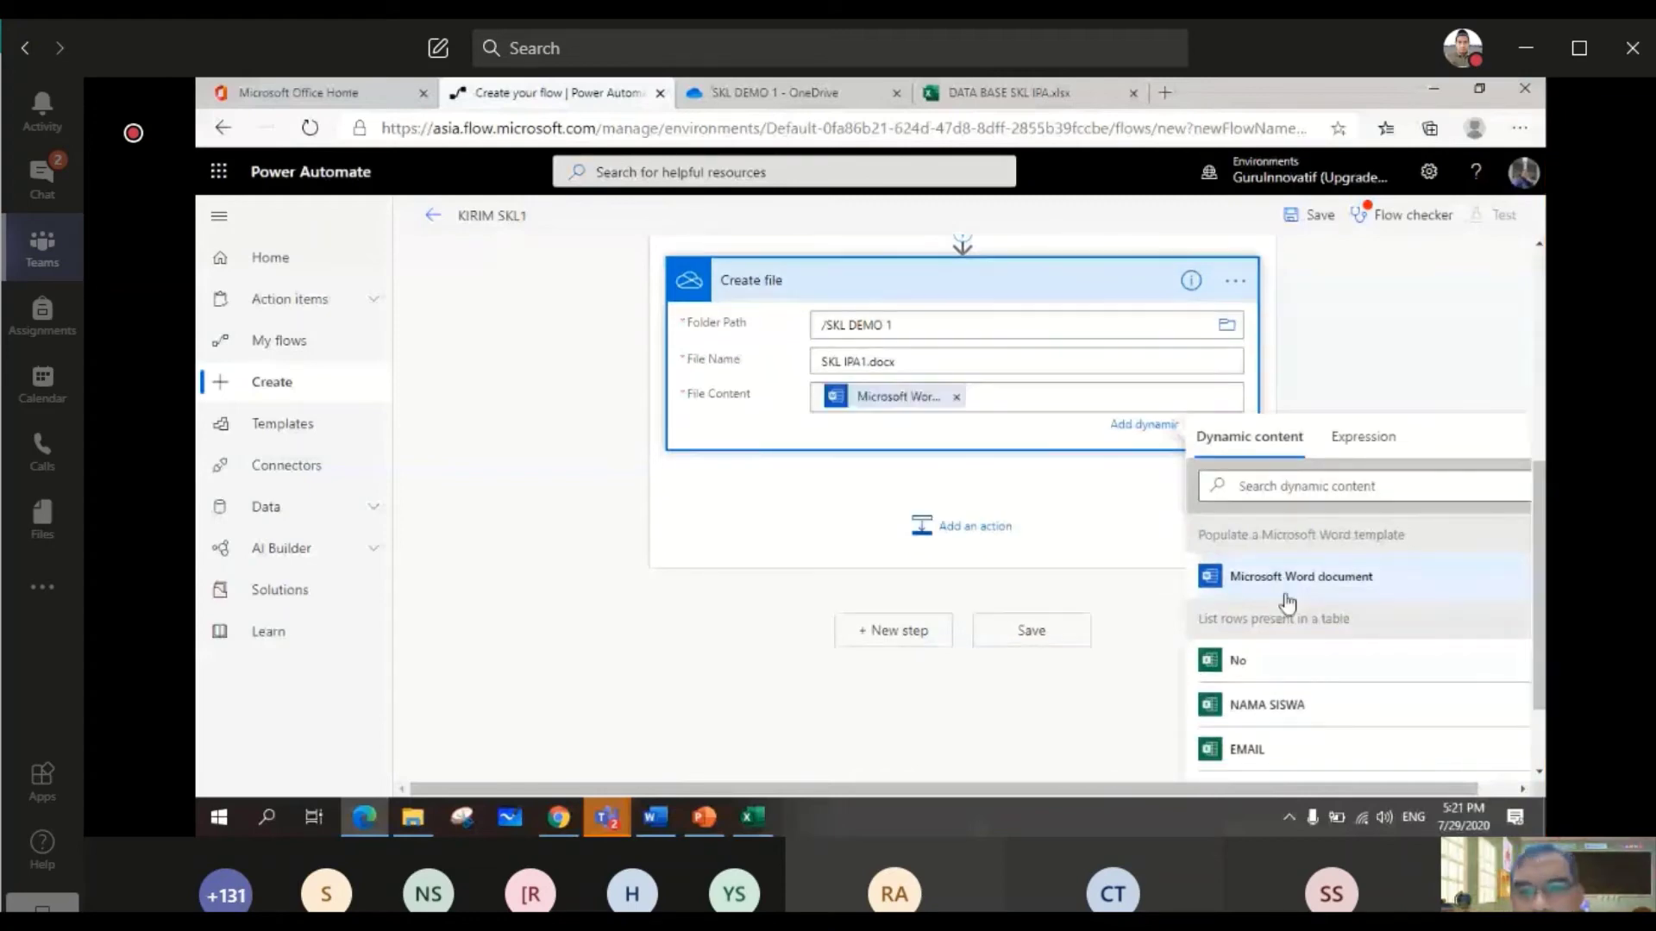
{"action": "left_click", "coordinate": [1354, 582]}
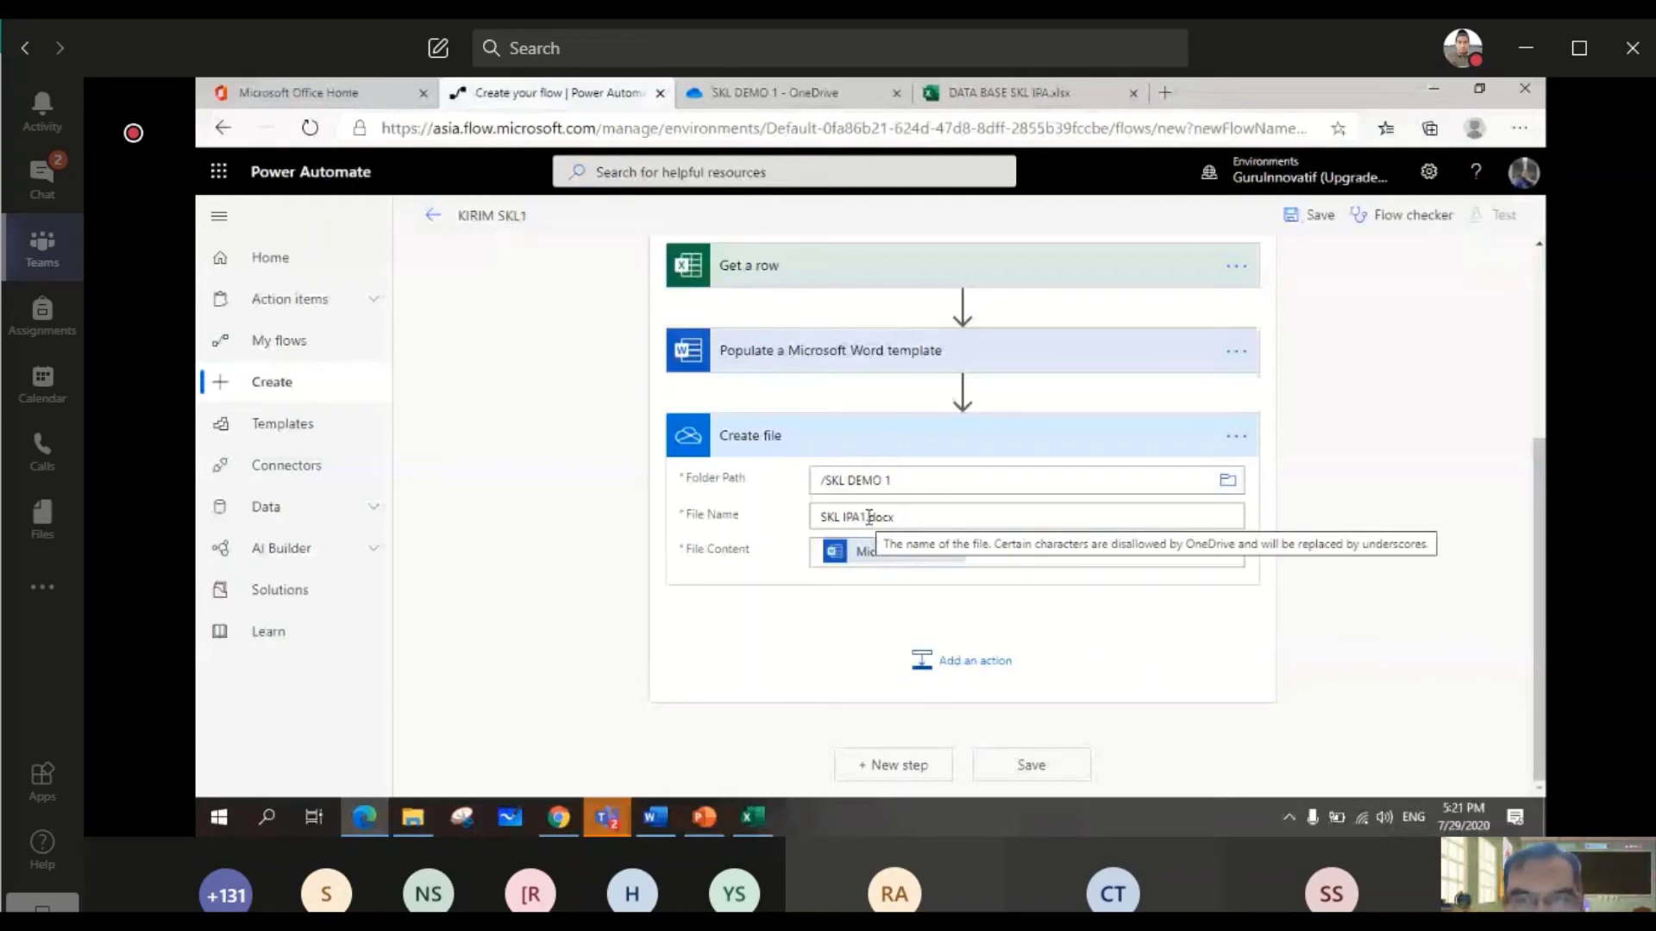
- Save the KIRIM SKL1 flow and run a test by performing the trigger action manually
{"action": "left_click", "coordinate": [1327, 226]}
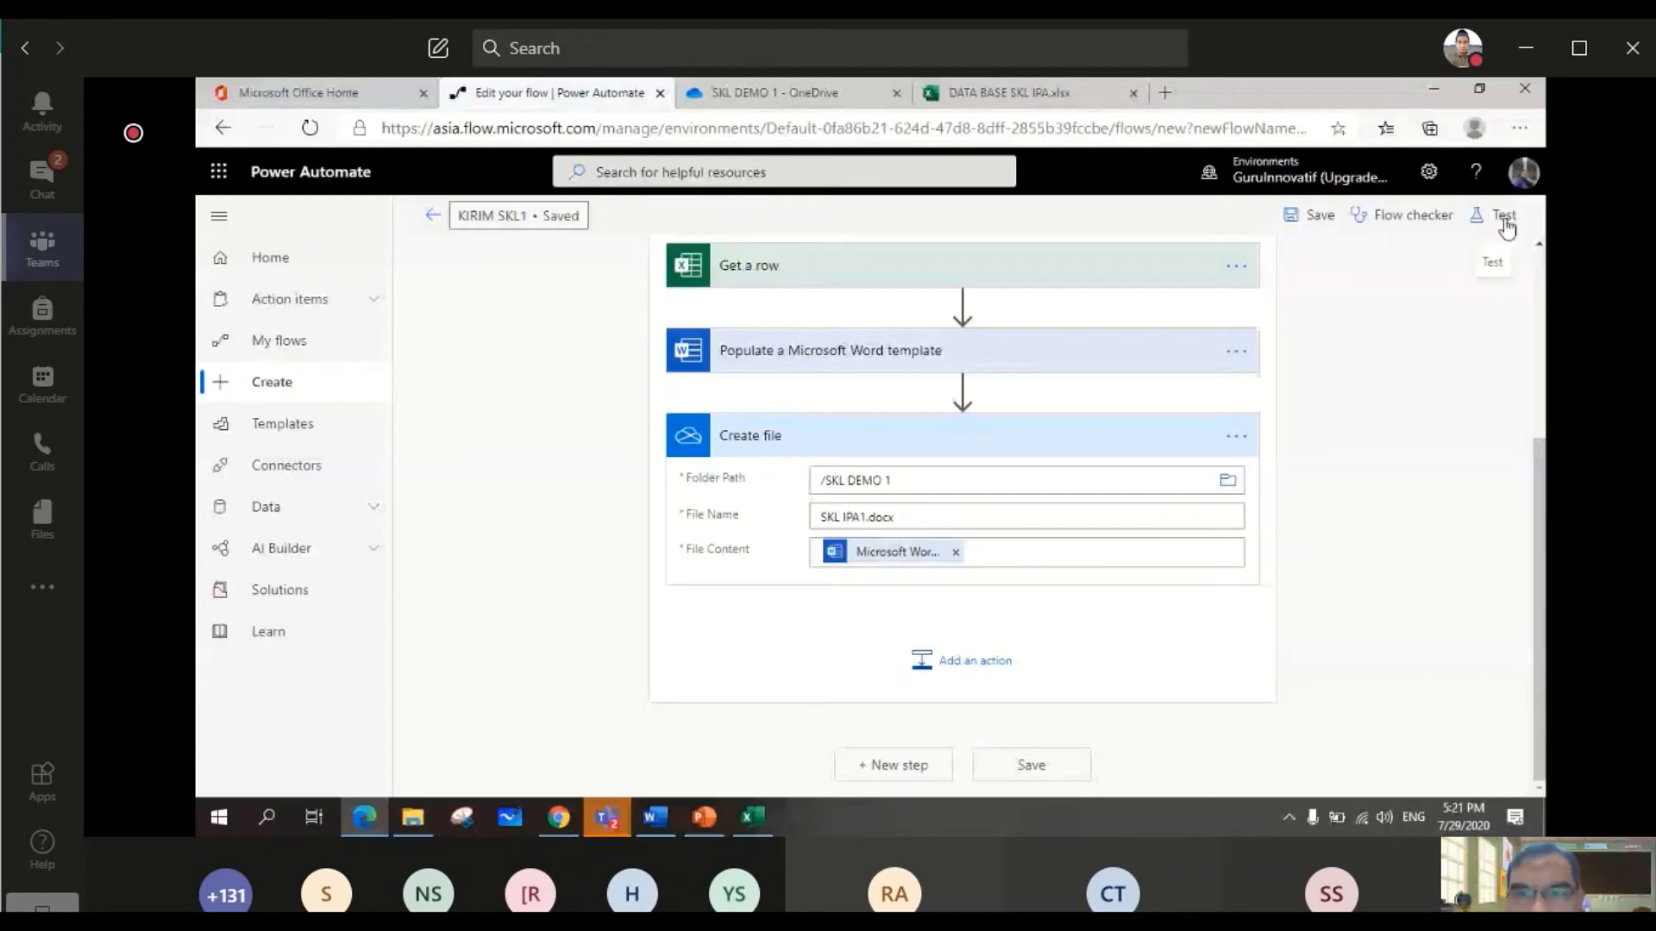
{"action": "left_click", "coordinate": [1504, 217]}
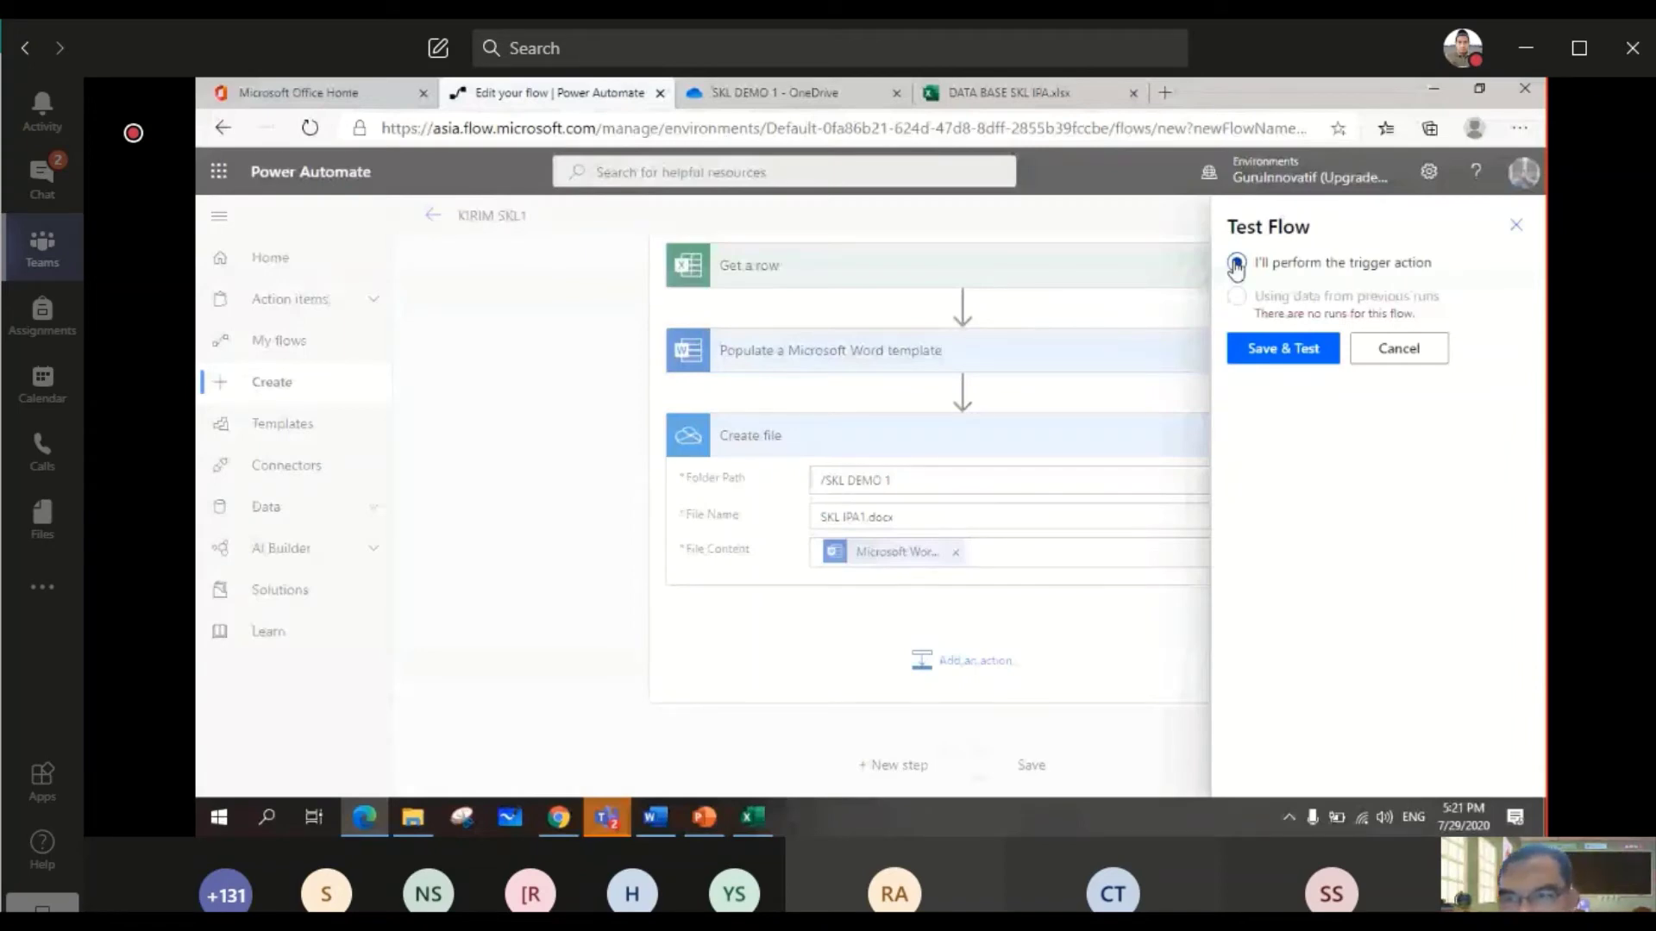
{"action": "left_click", "coordinate": [1284, 349]}
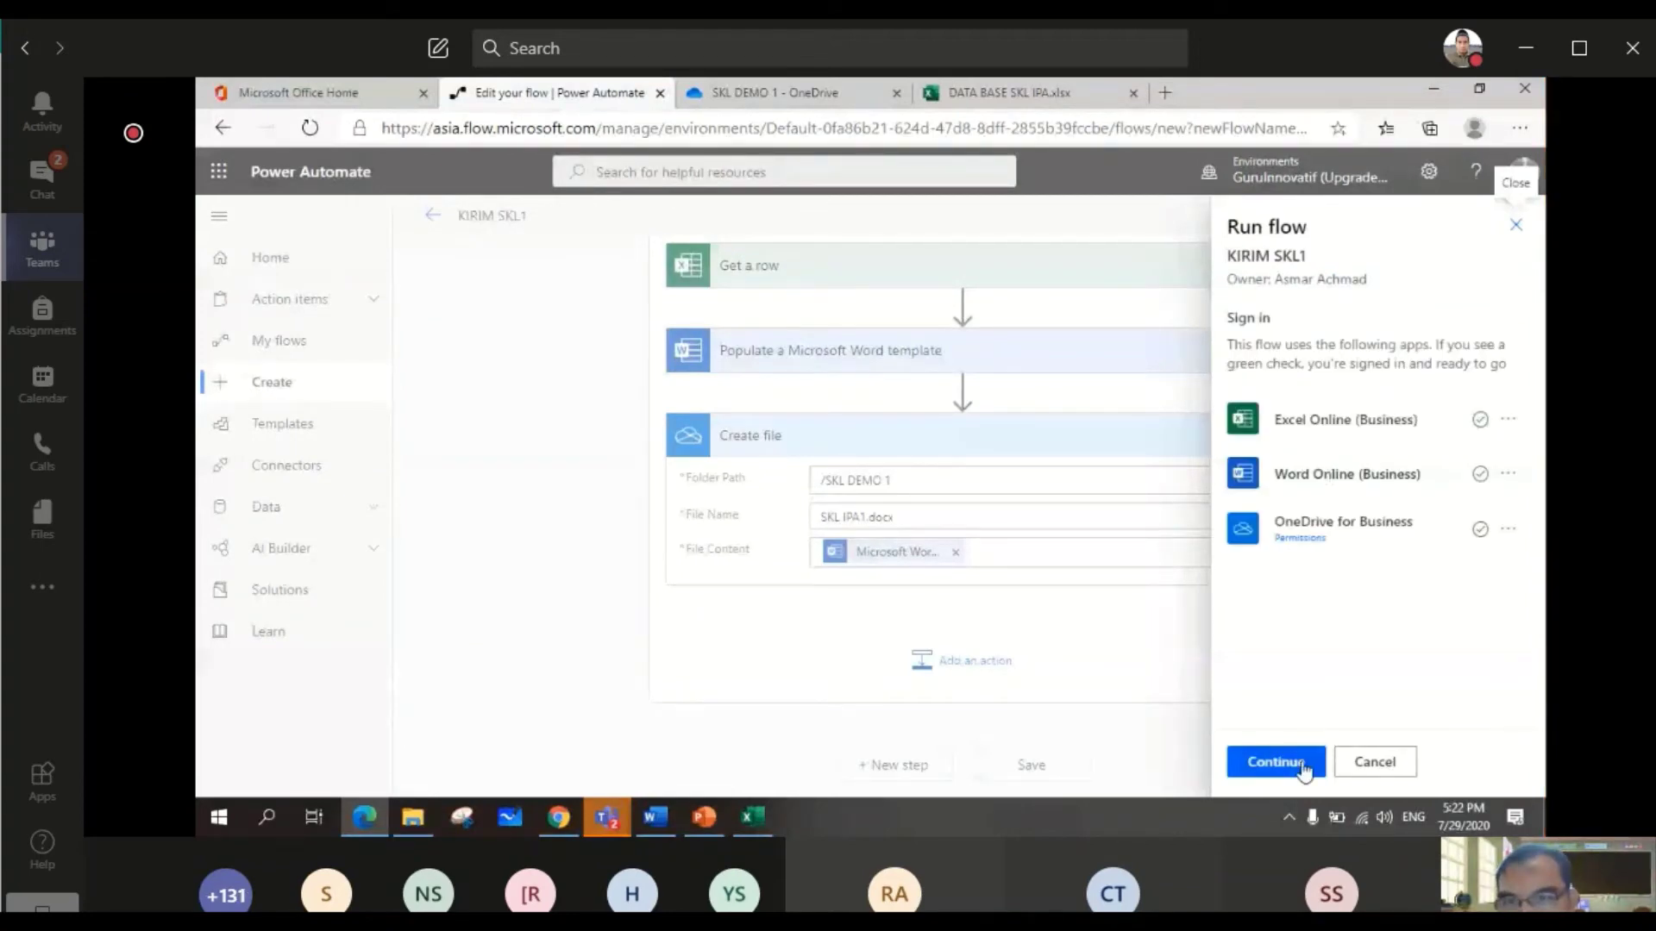
{"action": "left_click", "coordinate": [1304, 770]}
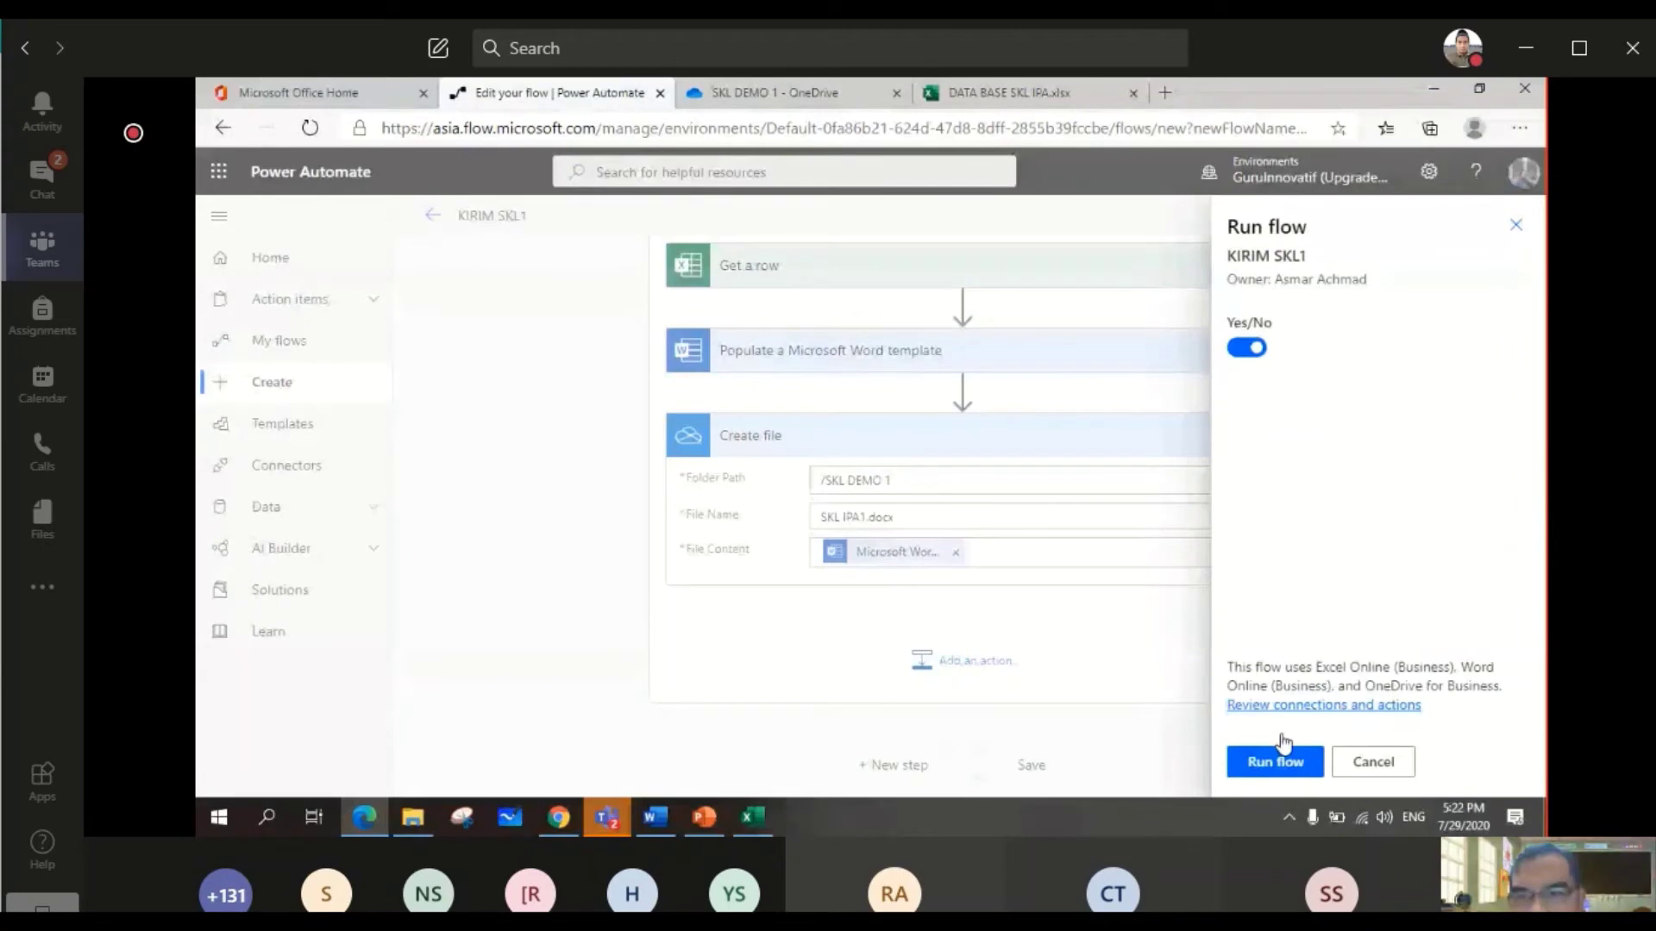
{"action": "left_click", "coordinate": [1280, 758]}
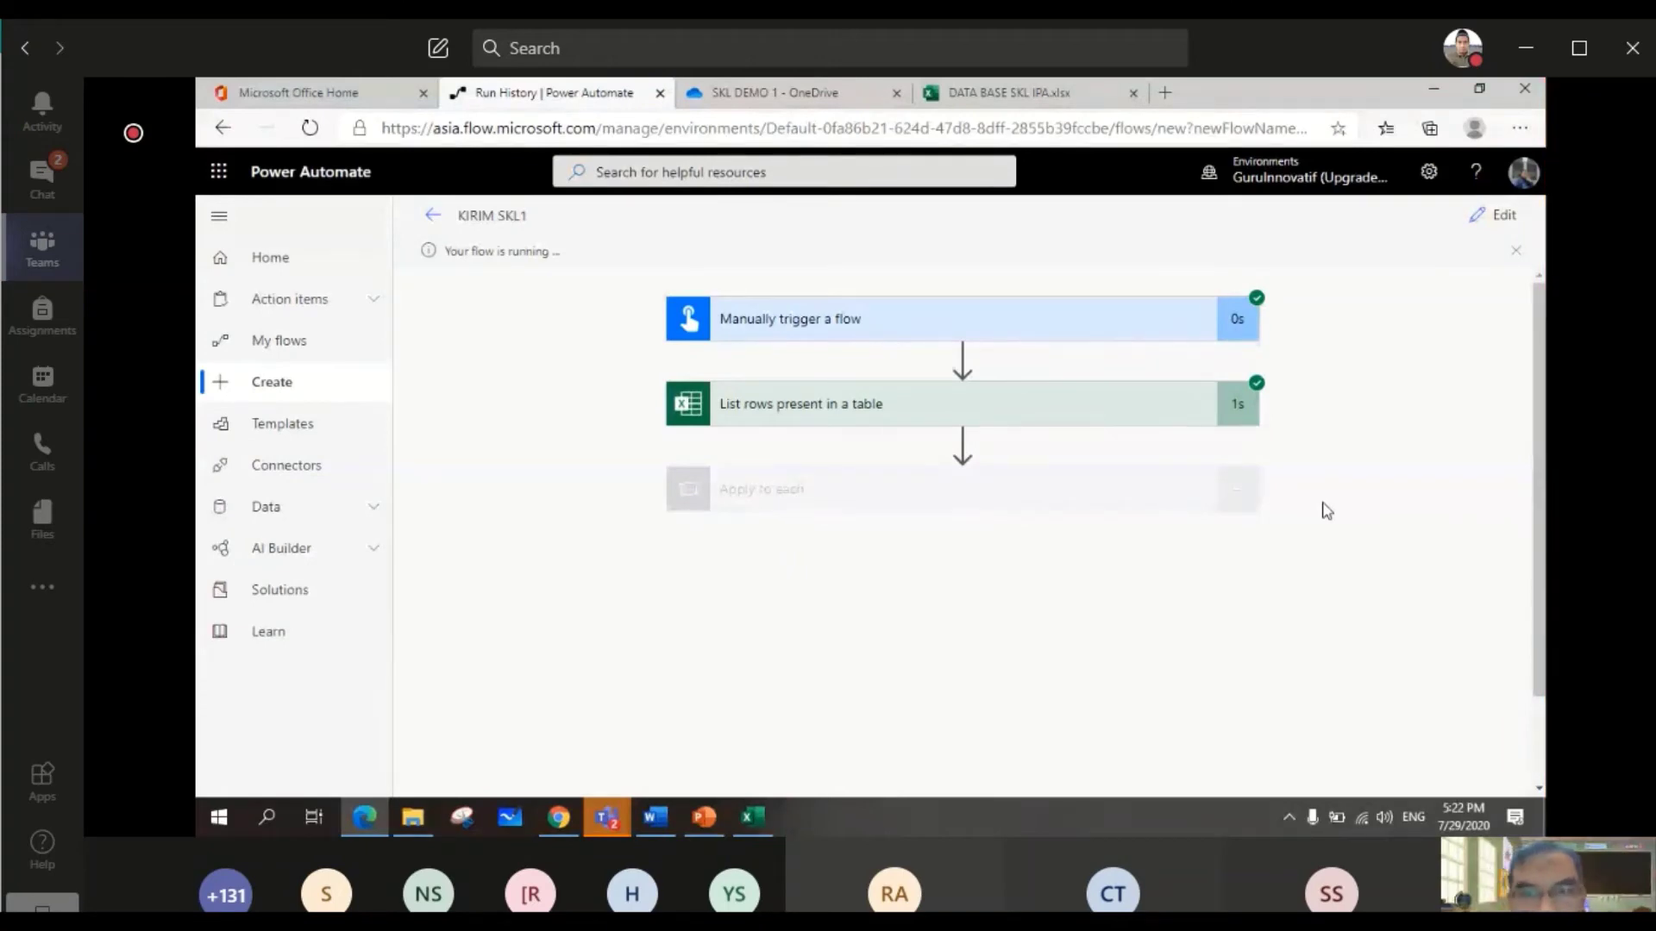
- Review the student rows in the DATA BASE SKL IPA workbook, then return to the flow's run history
{"action": "left_click", "coordinate": [981, 97]}
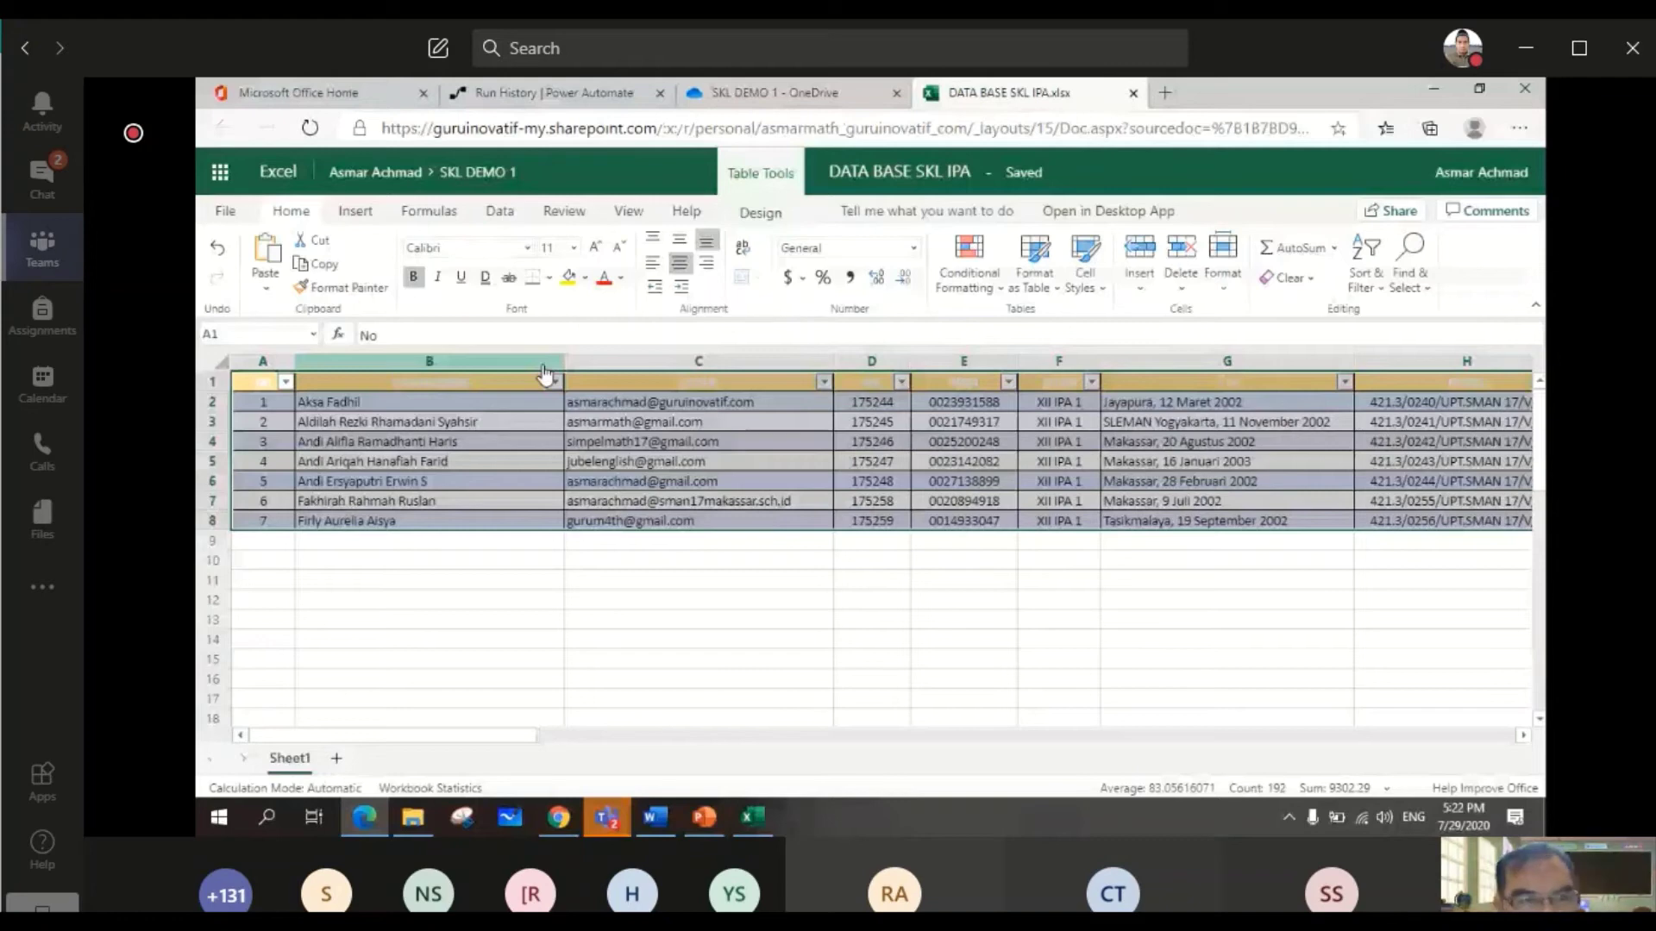
{"action": "left_click", "coordinate": [429, 540]}
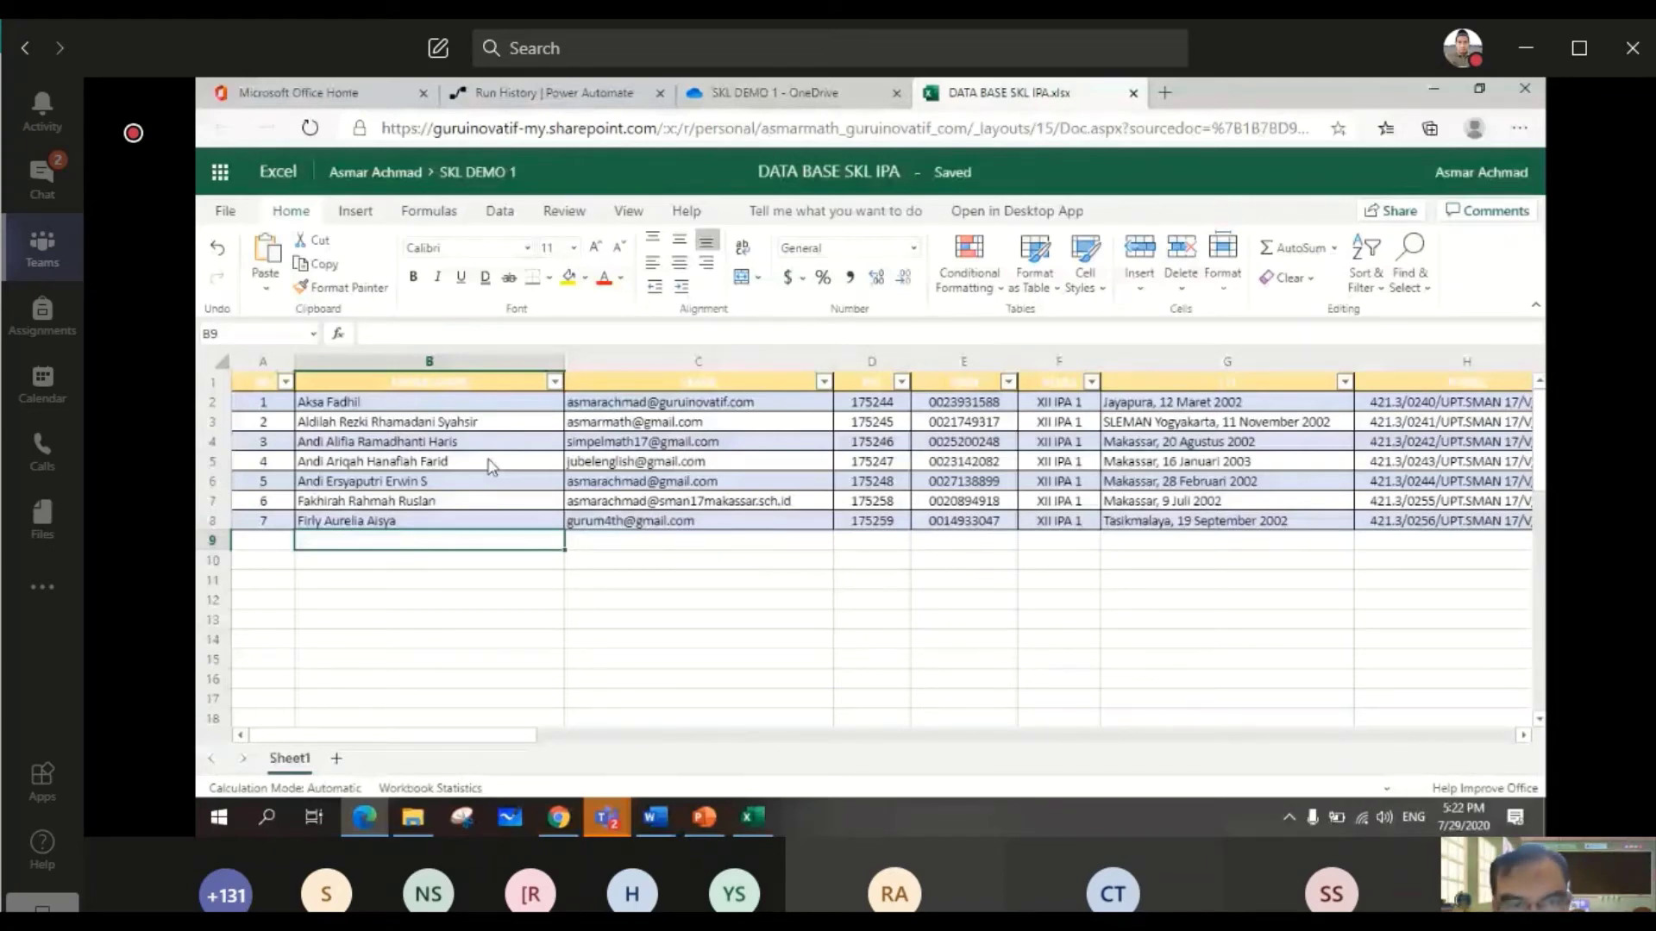
{"action": "key", "text": "ctrl+2"}
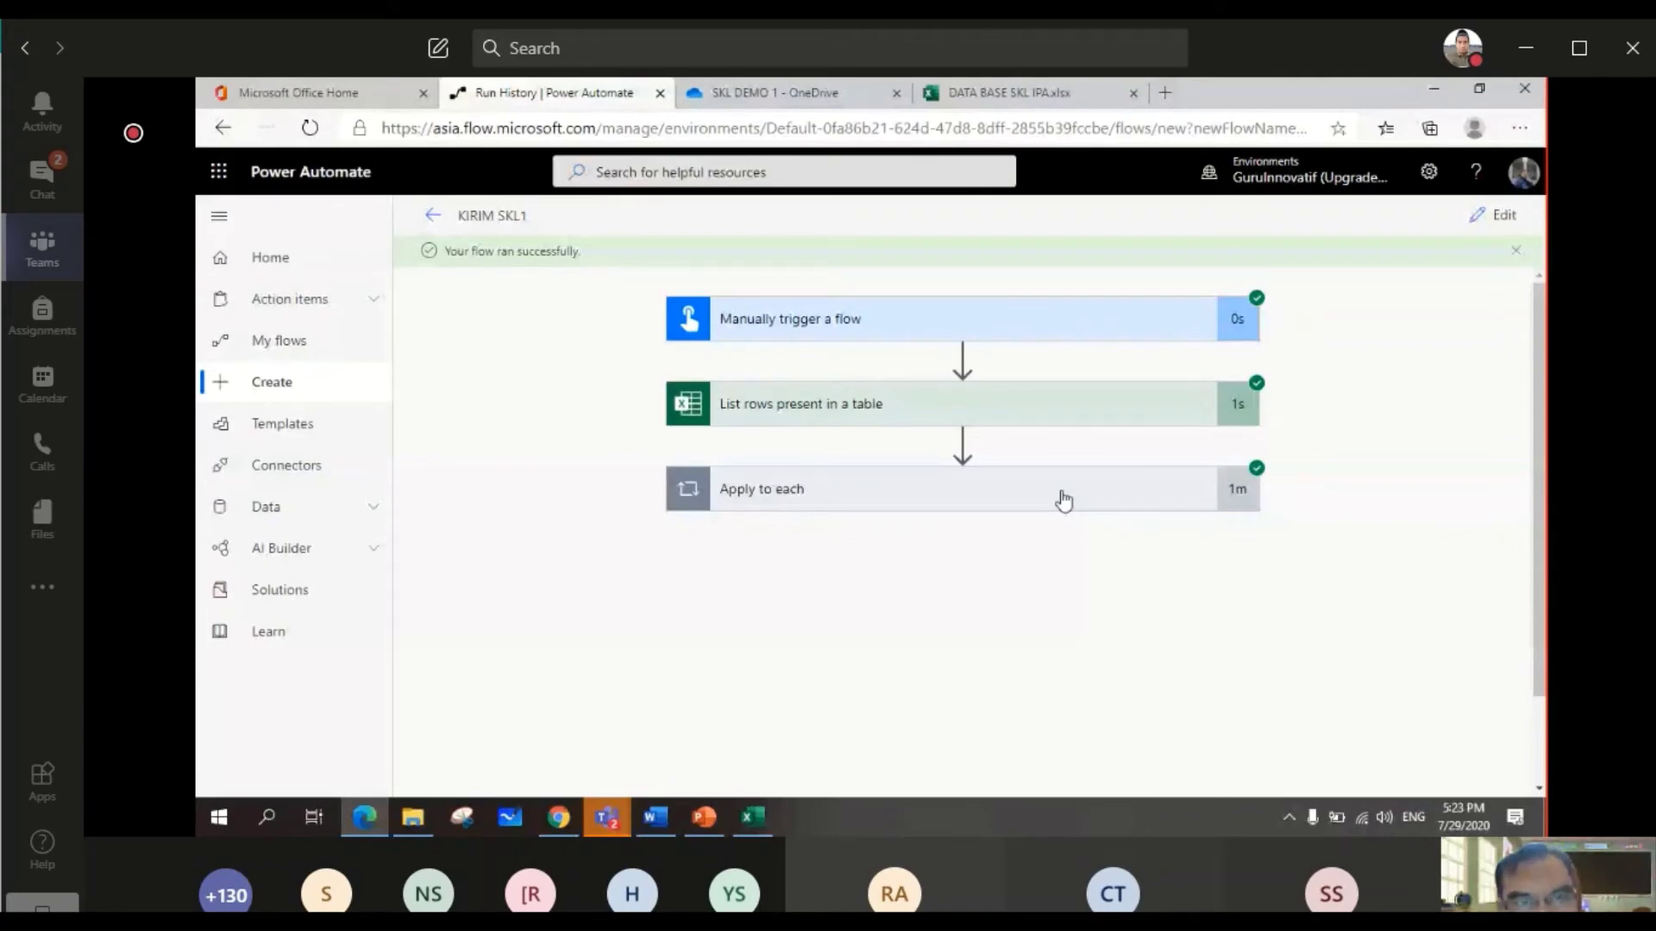
- Open the generated SKL IPA1.docx from the SKL DEMO 1 folder in OneDrive, check its student details and grades, and close it
{"action": "left_click", "coordinate": [746, 96]}
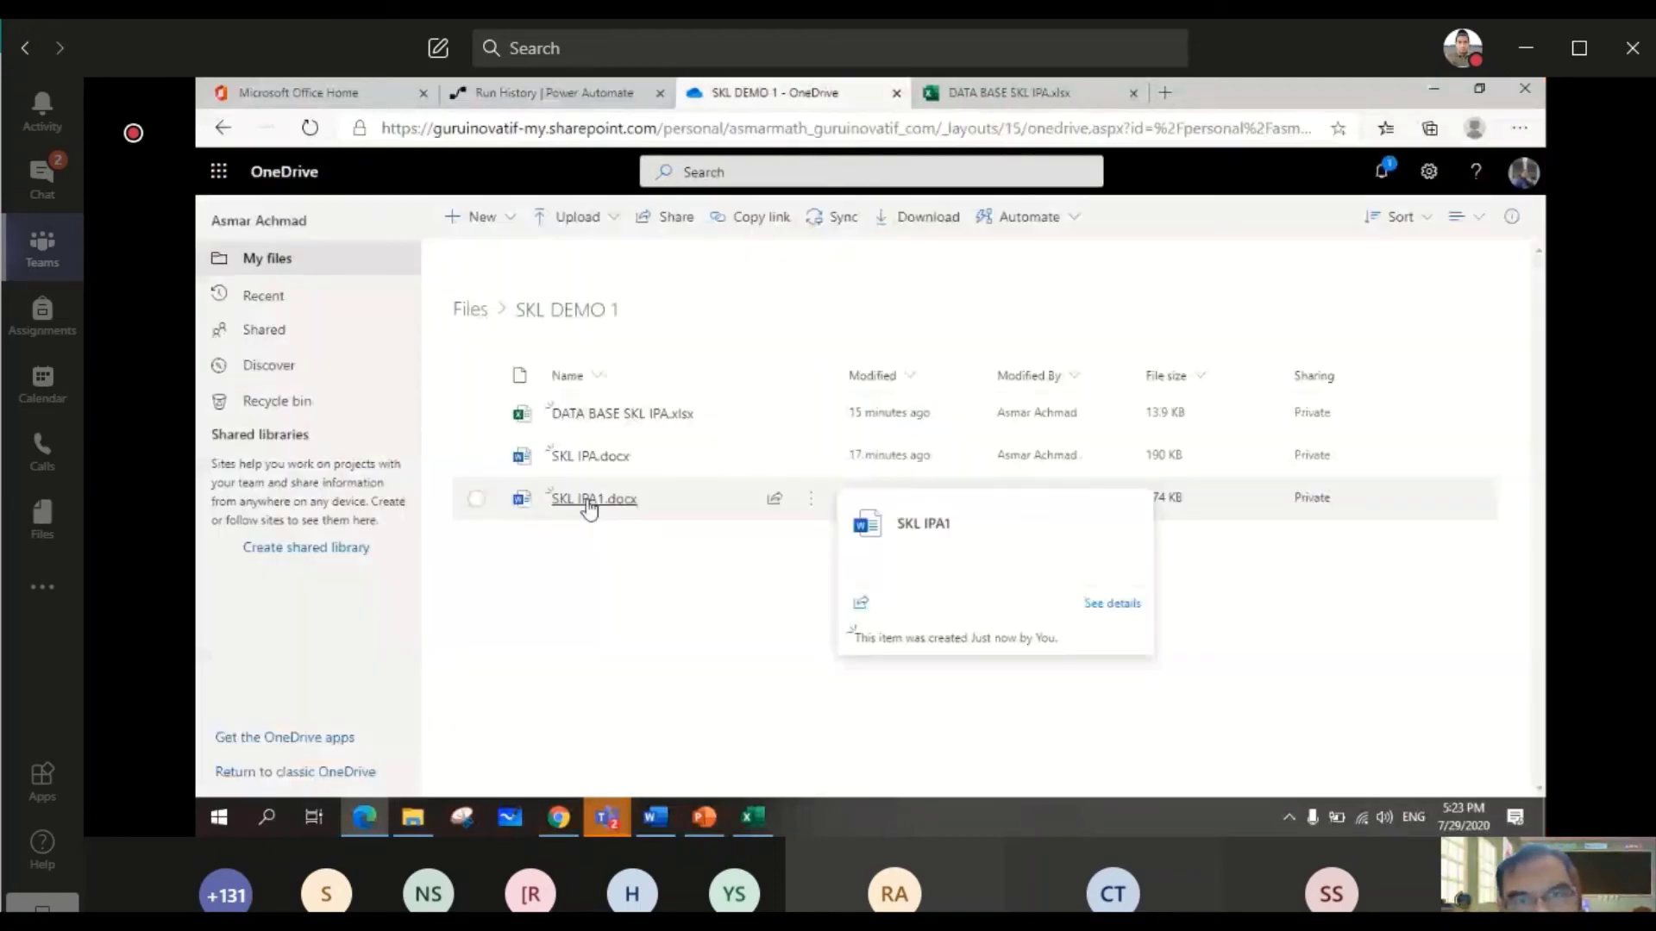
{"action": "left_click", "coordinate": [590, 500]}
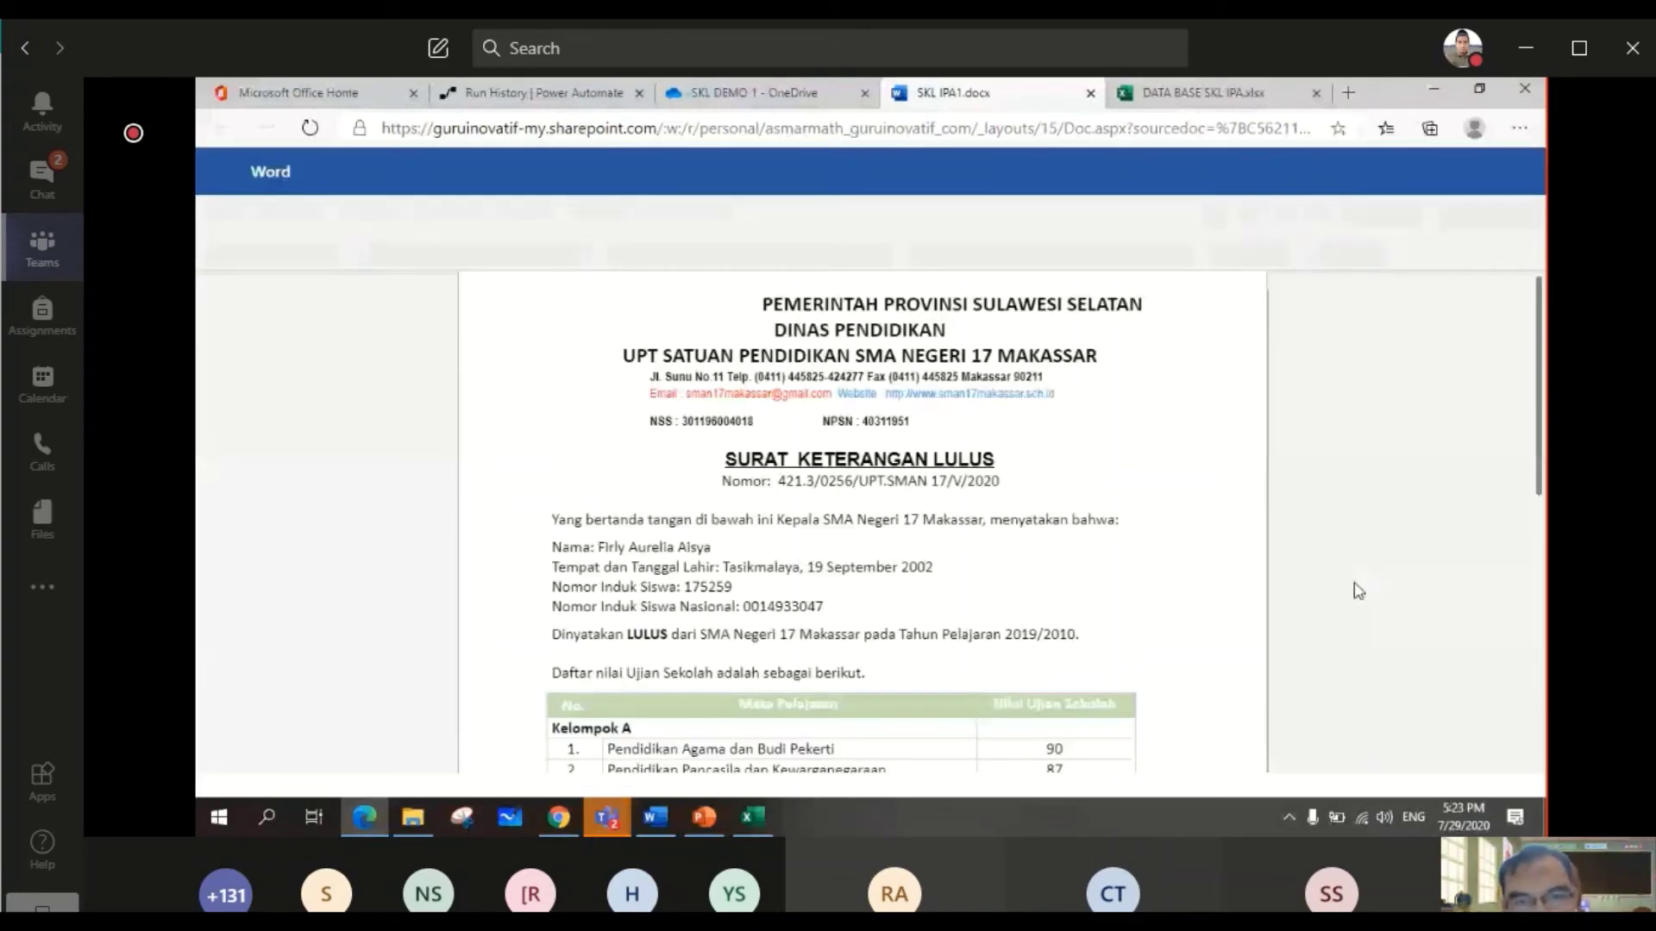
{"action": "scroll", "coordinate": [1358, 591], "scroll_direction": "down", "scroll_amount": 3}
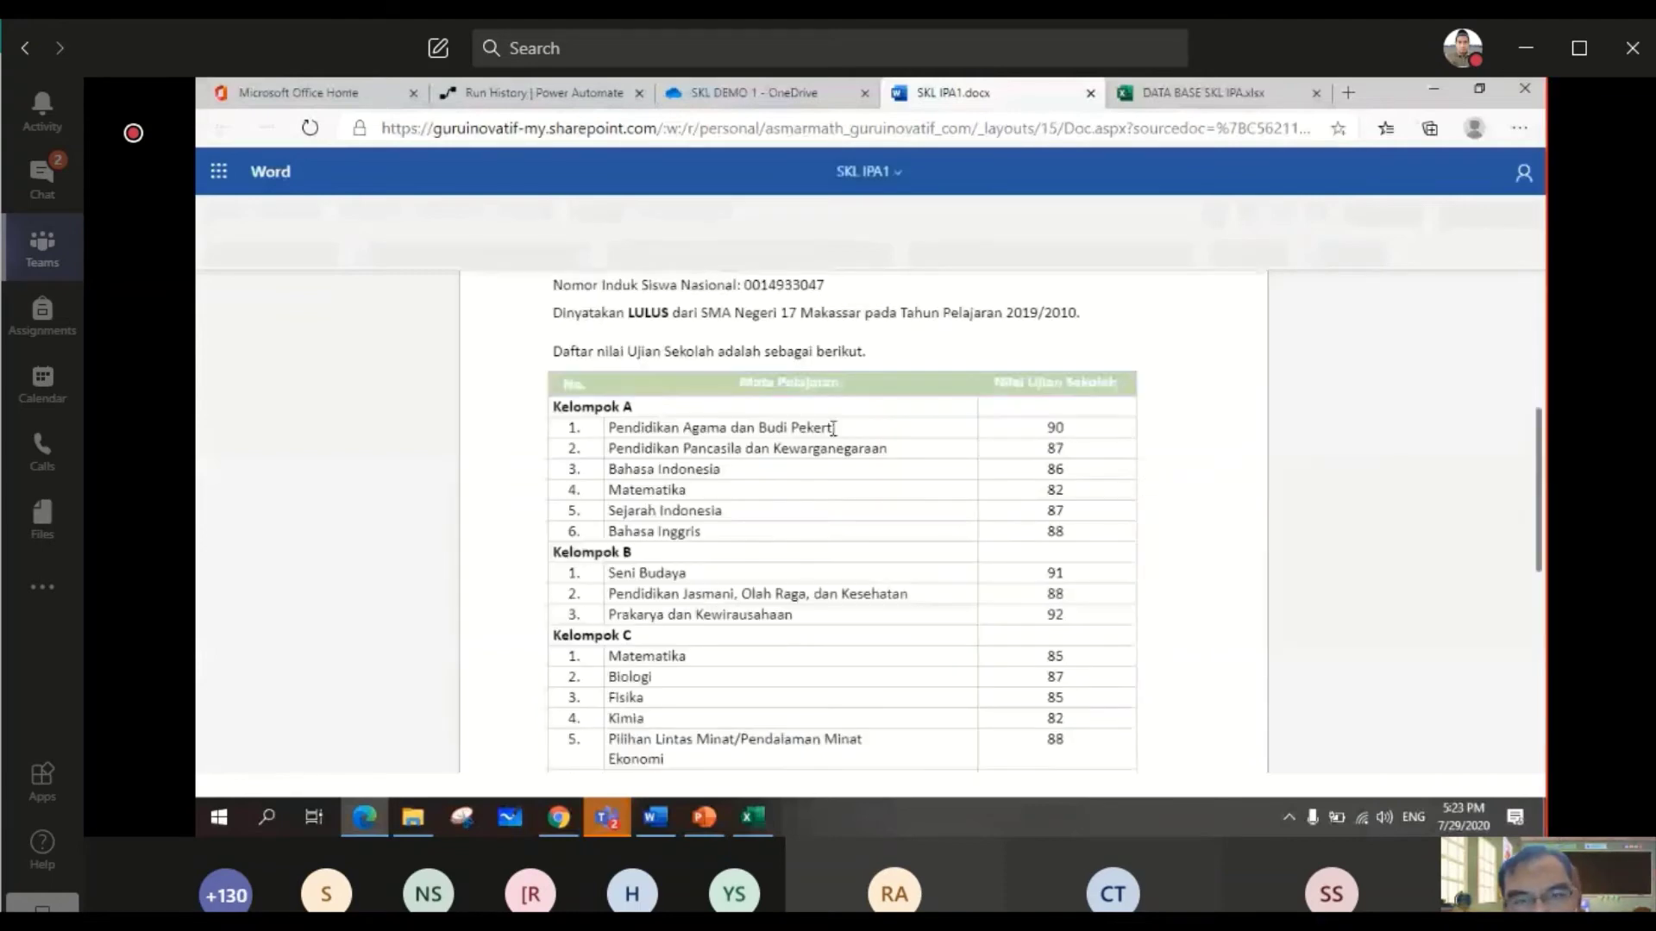
{"action": "scroll", "coordinate": [1088, 470], "scroll_direction": "up", "scroll_amount": 3}
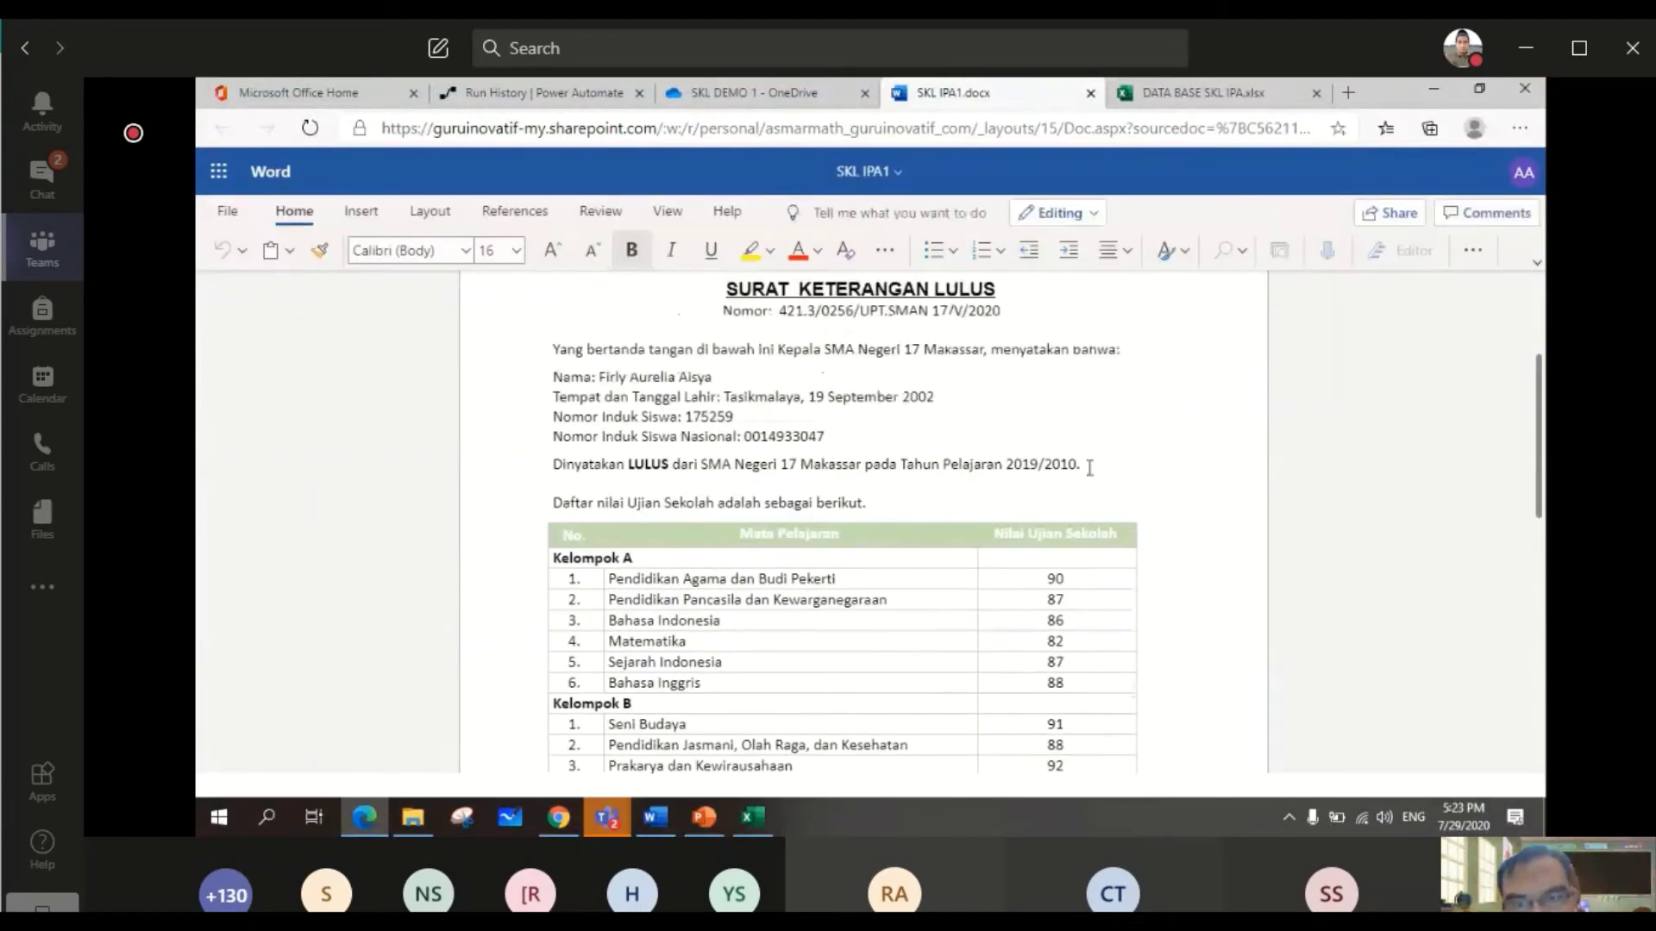
{"action": "scroll", "coordinate": [1106, 562], "scroll_direction": "down", "scroll_amount": 2}
{"action": "scroll", "coordinate": [1105, 563], "scroll_direction": "down", "scroll_amount": 3}
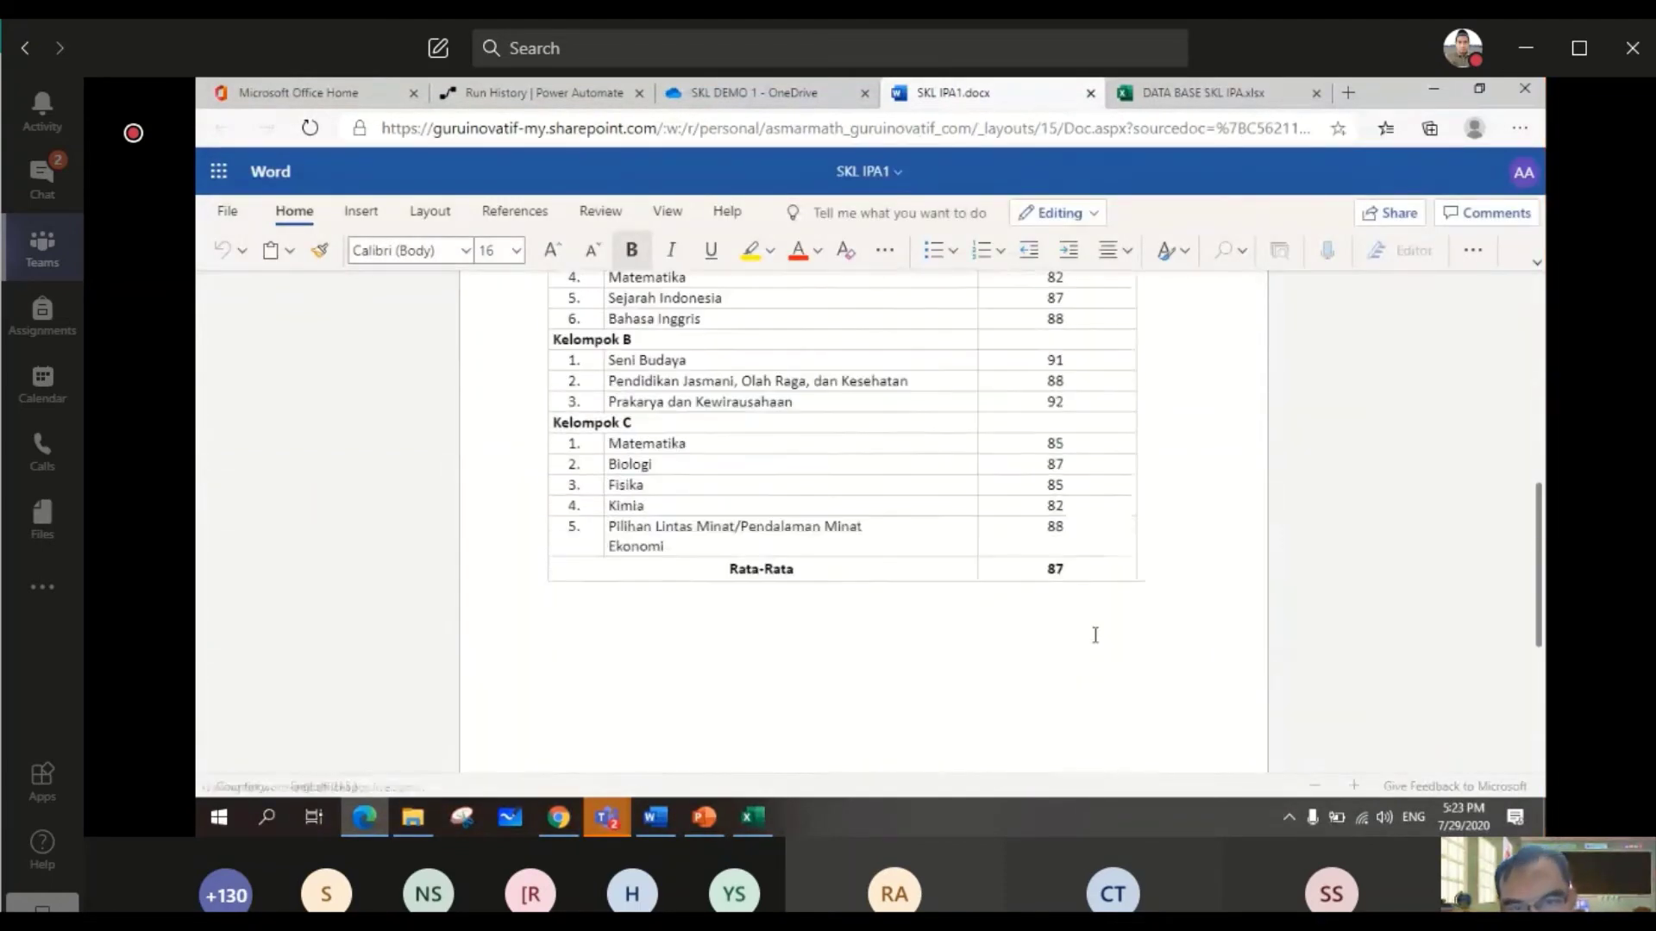
{"action": "left_click", "coordinate": [1090, 94]}
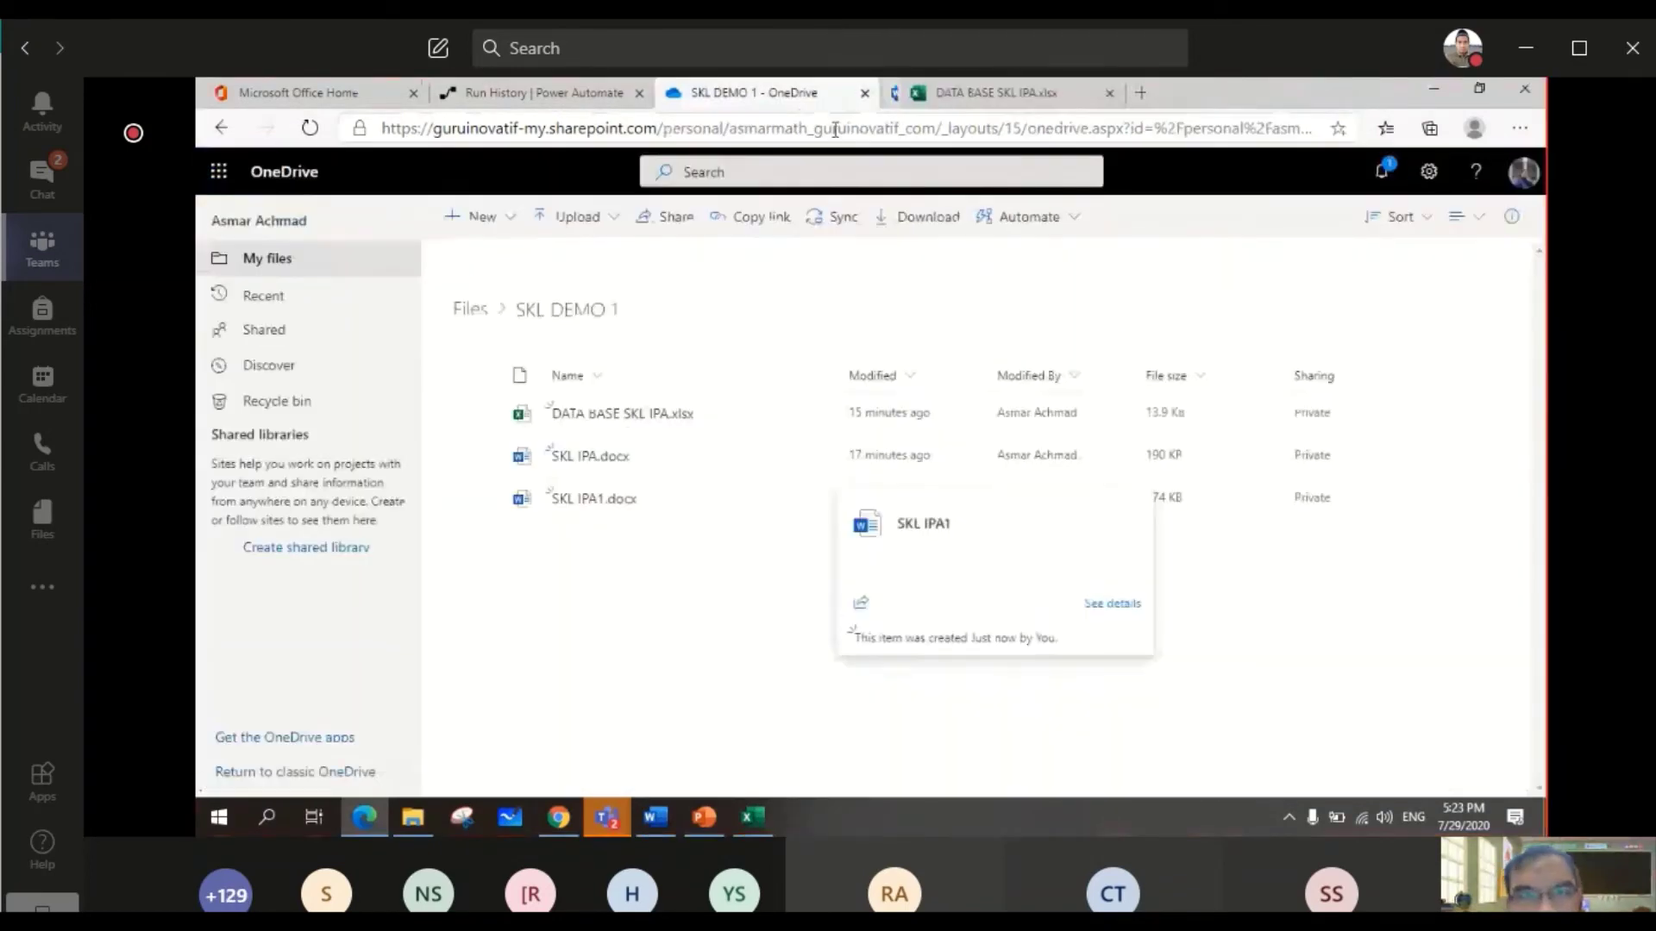
- Reopen the KIRIM SKL1 flow for editing and start adding an action after Create file inside the loop
{"action": "left_click", "coordinate": [556, 94]}
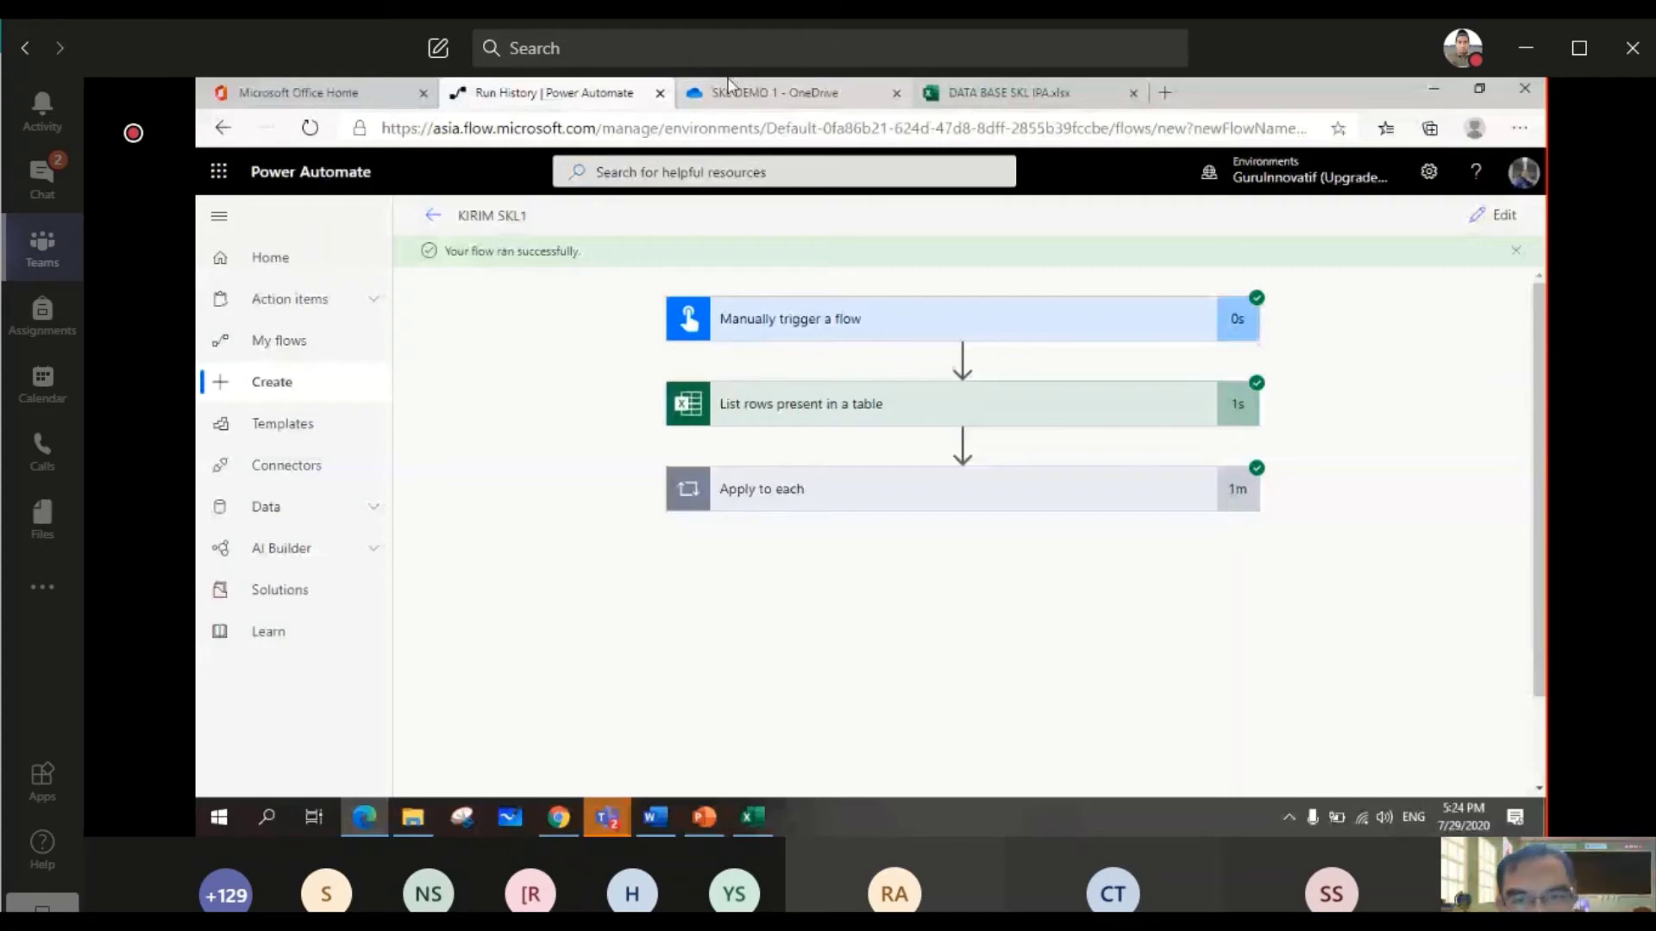
{"action": "left_click", "coordinate": [1497, 216]}
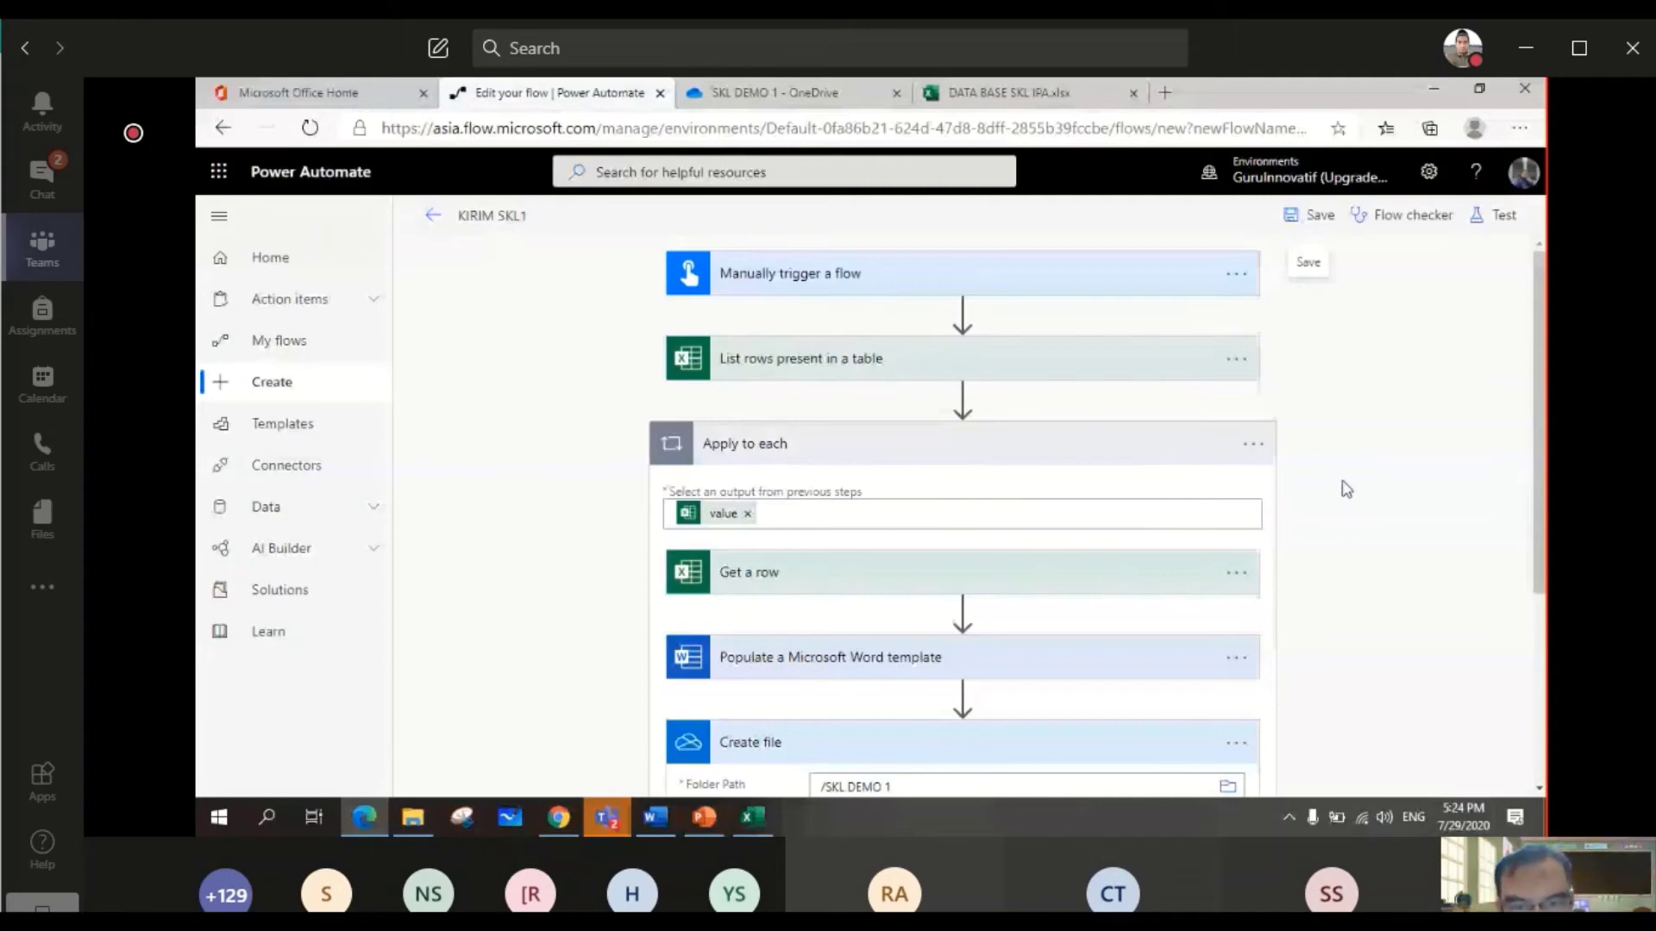
{"action": "scroll", "coordinate": [1142, 691], "scroll_direction": "down", "scroll_amount": 4}
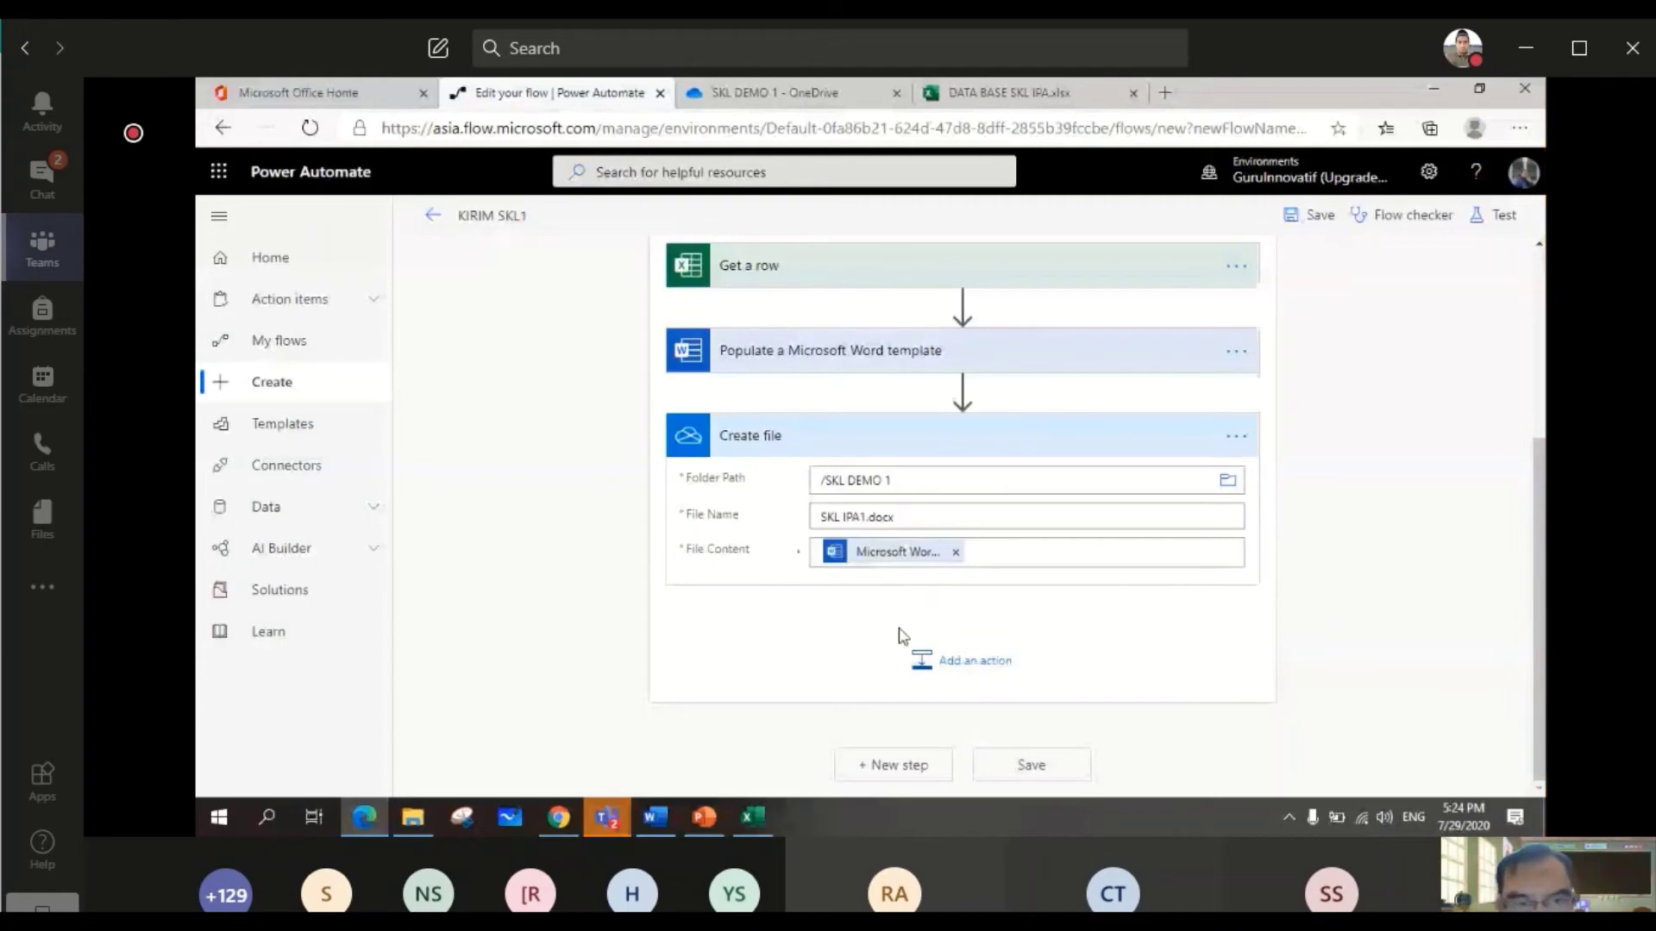
{"action": "left_click", "coordinate": [956, 670]}
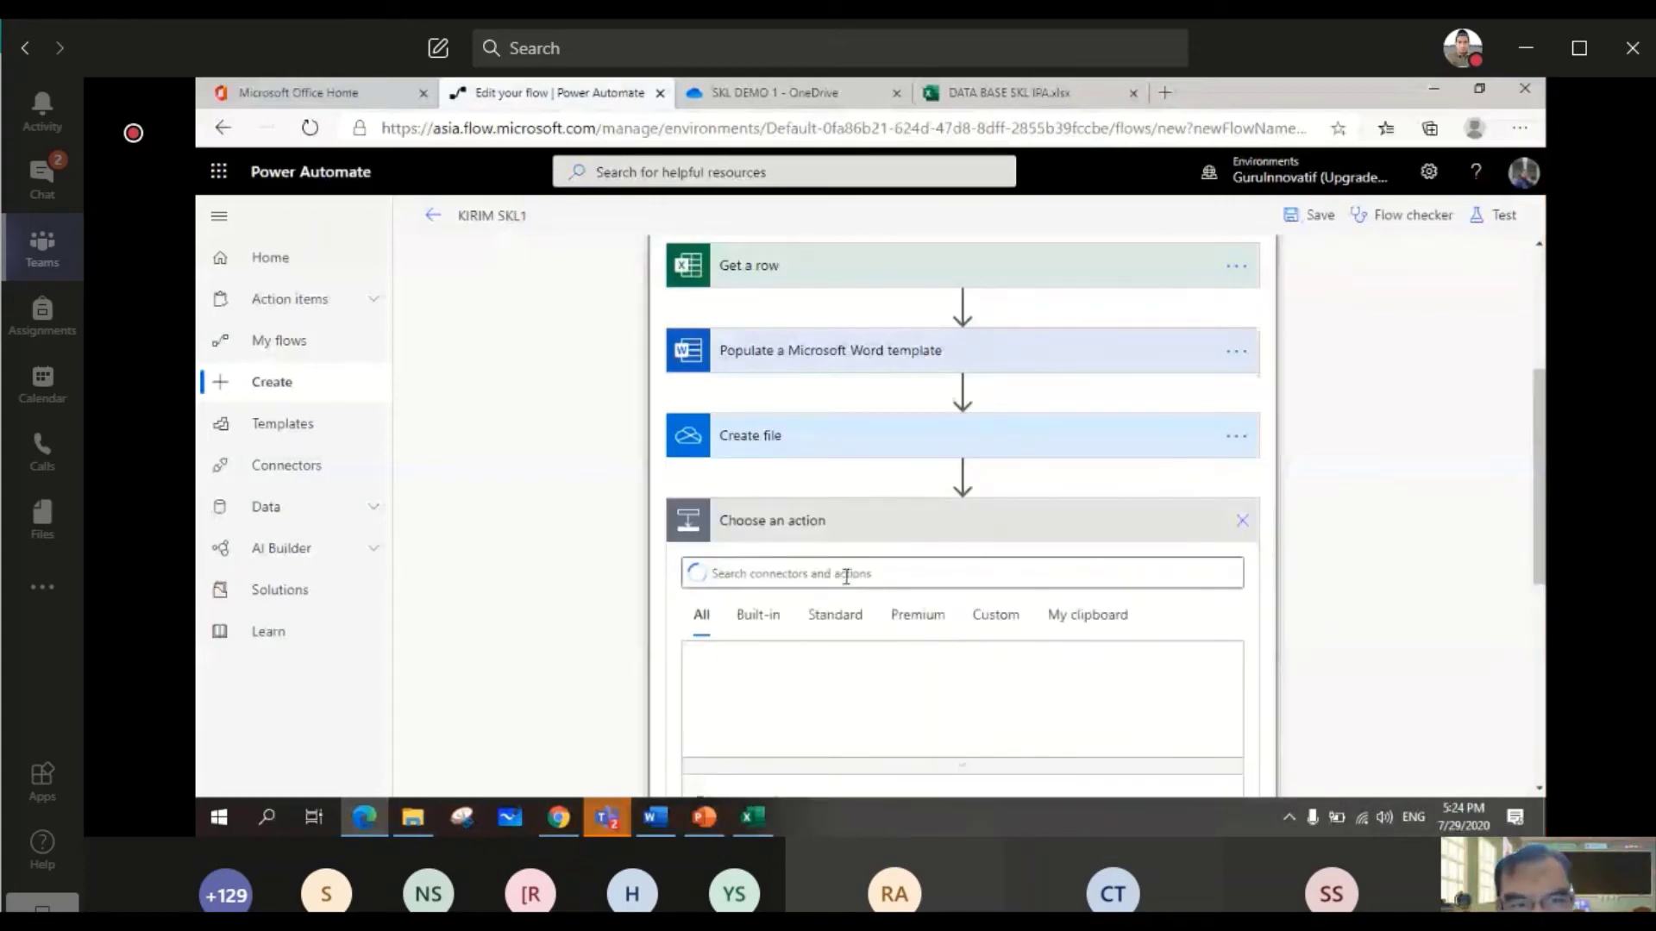